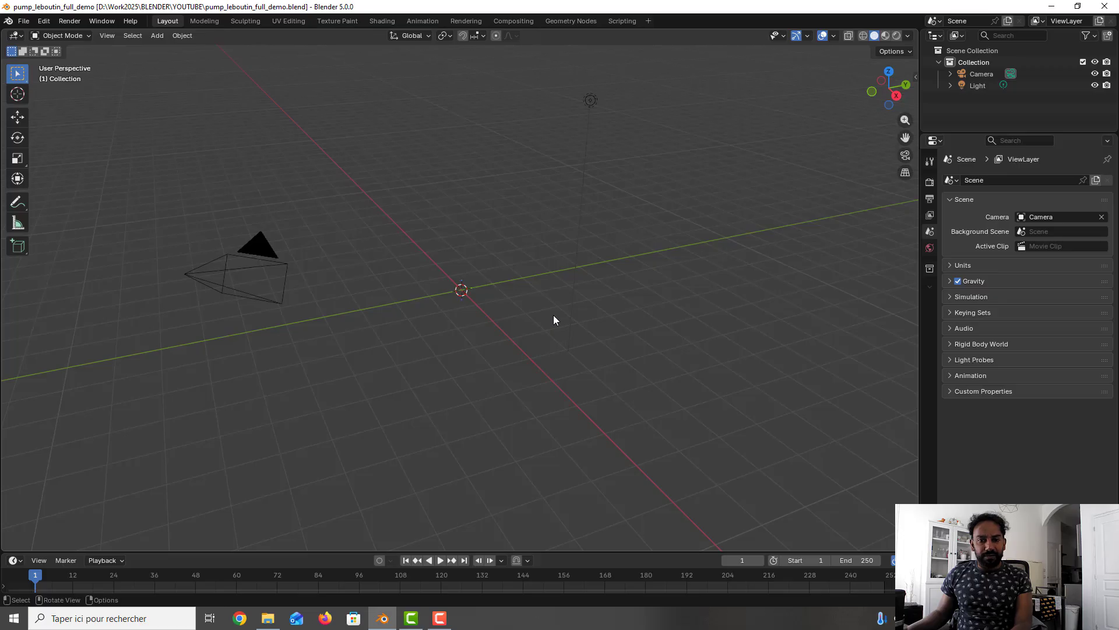
Add a single-vertex mesh object to the scene and rename it Pump
key(shift+a)
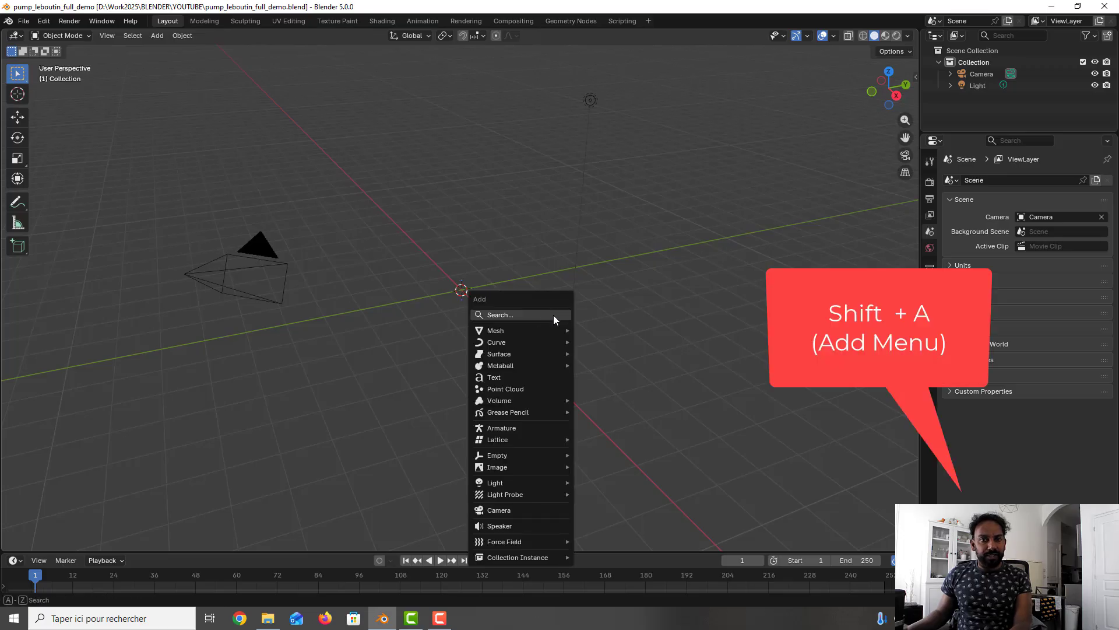
mouse_move(538, 331)
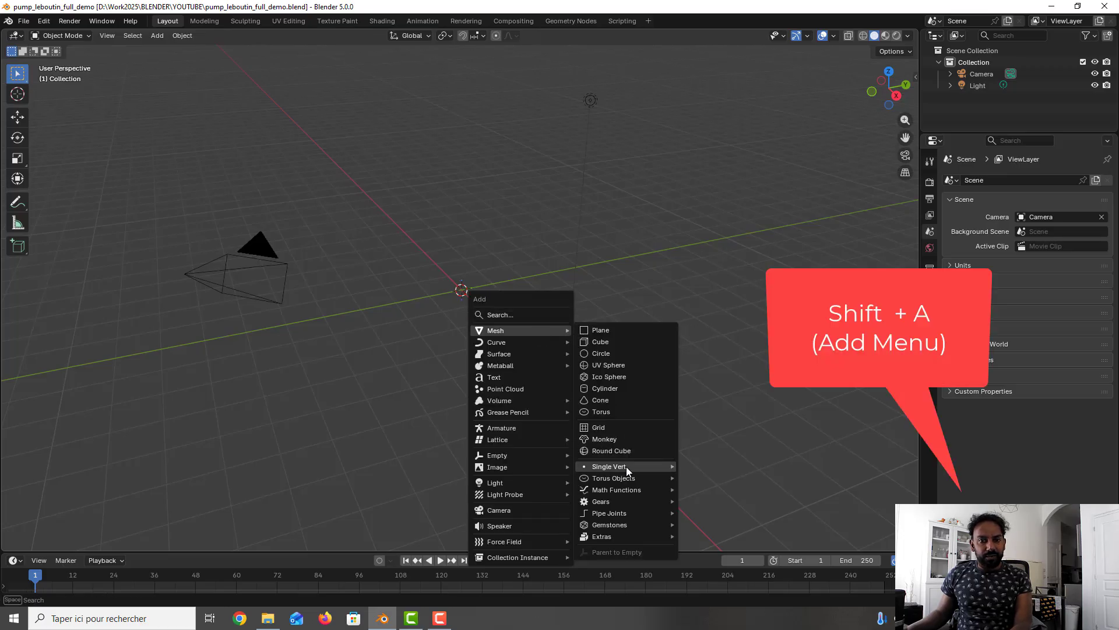
mouse_move(626, 466)
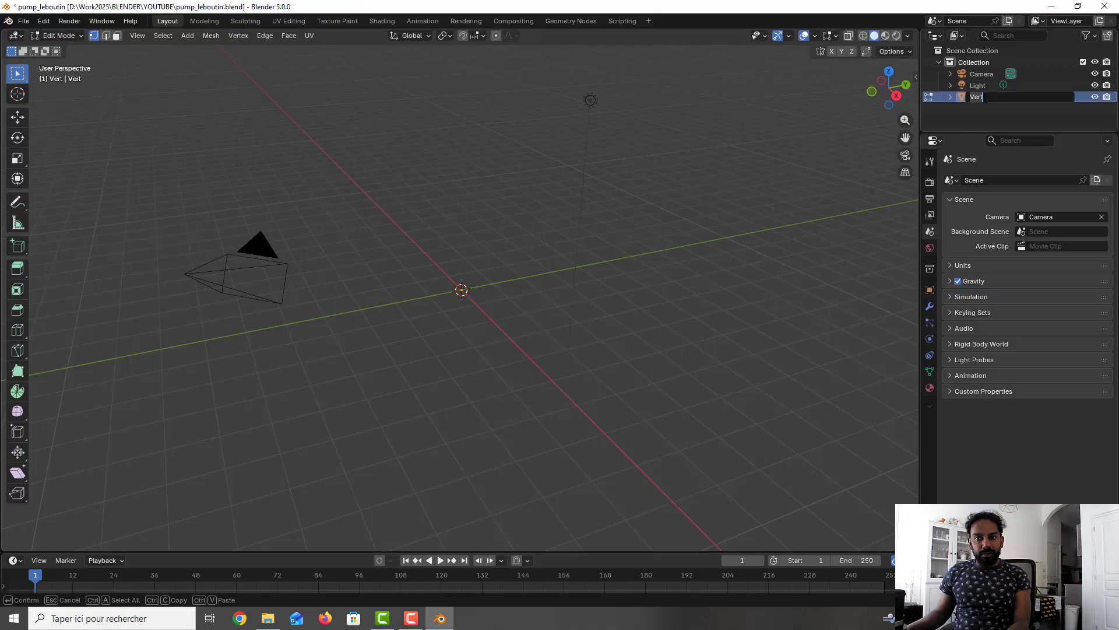
text(Pump)
key(Return)
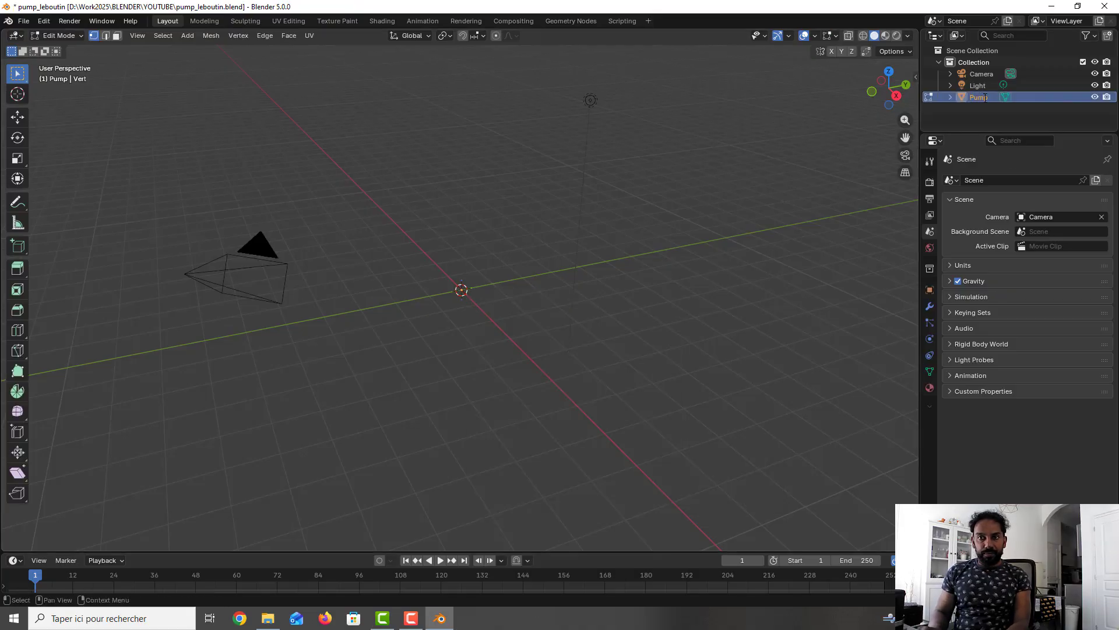
Switch to the top view, leave Edit Mode and add the red-soled shoe picture as a reference image
key(KP_7)
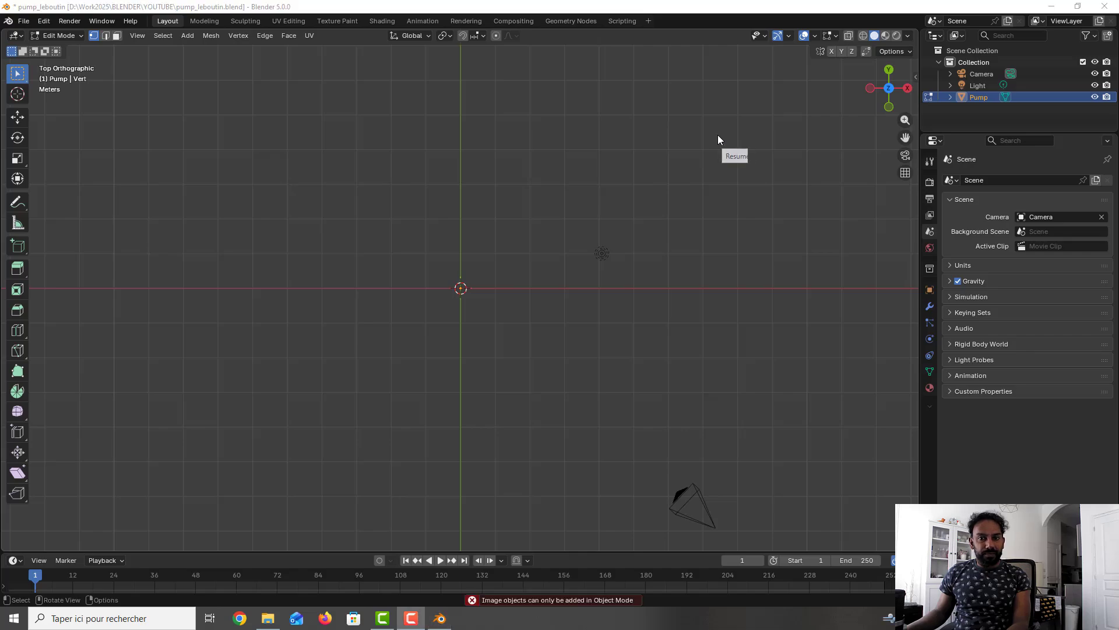
click(519, 292)
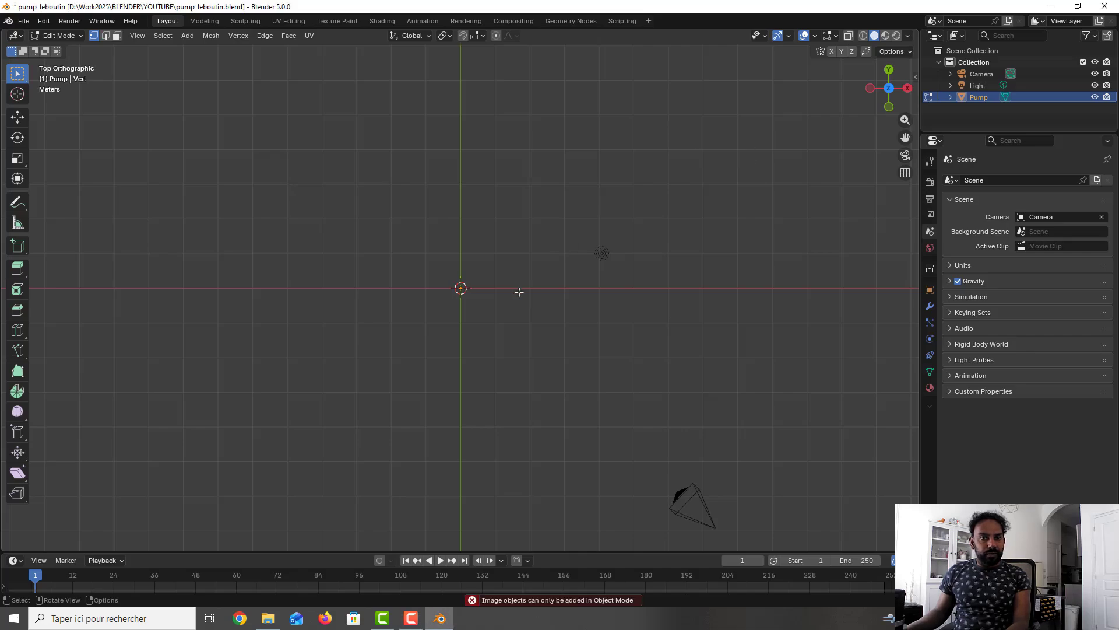
key(Tab)
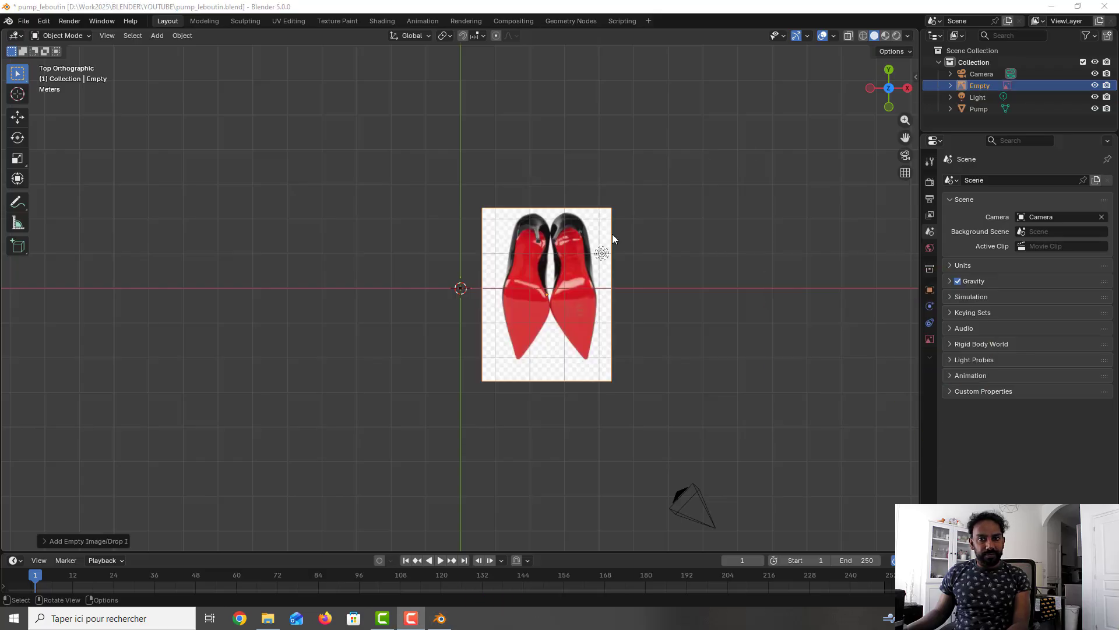
click(555, 271)
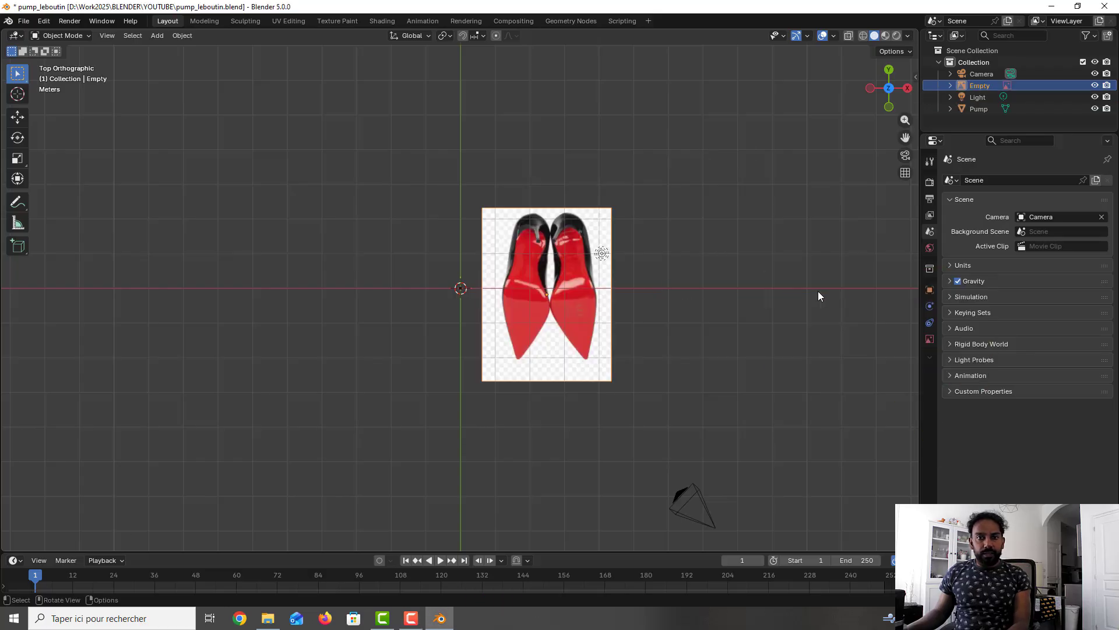
Set the reference image's X and Y location to 0 m
click(929, 291)
click(1034, 217)
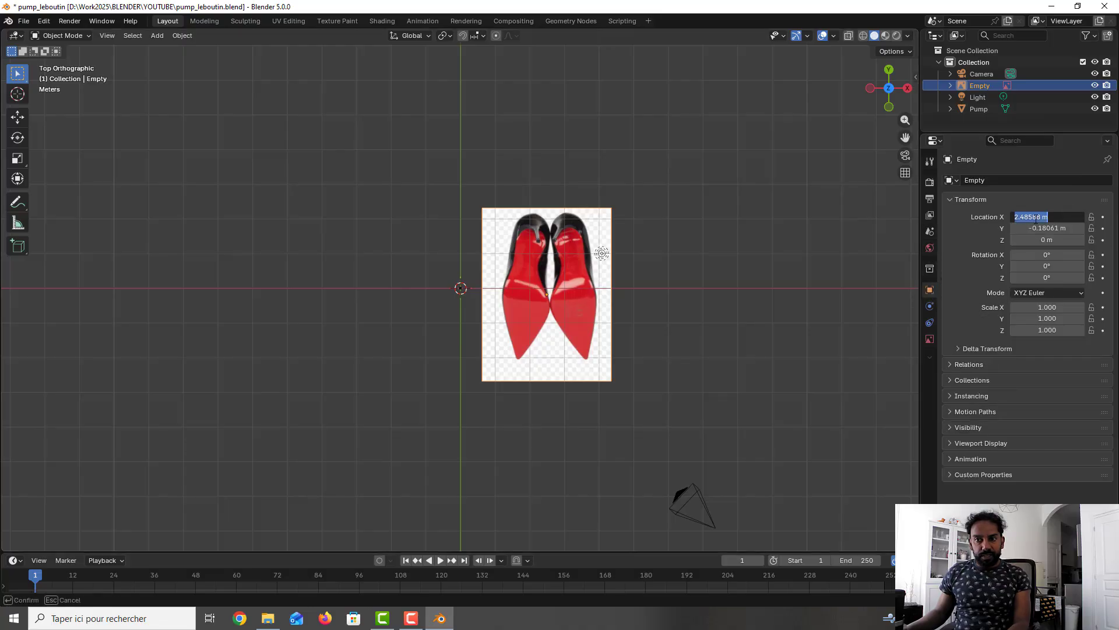
text(0)
key(Tab)
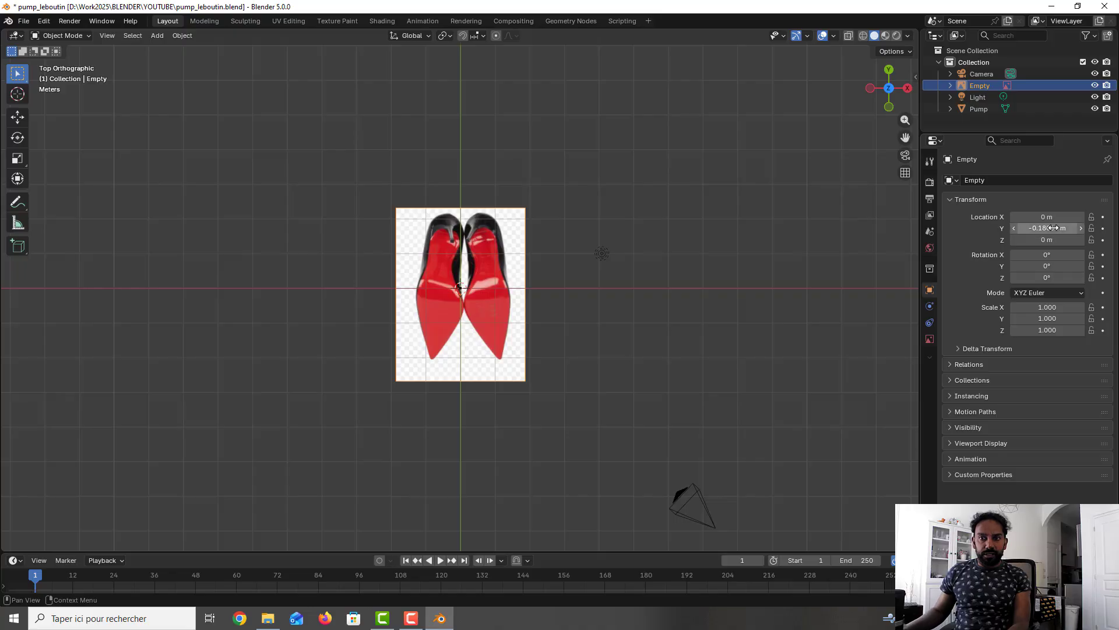
text(0)
key(Return)
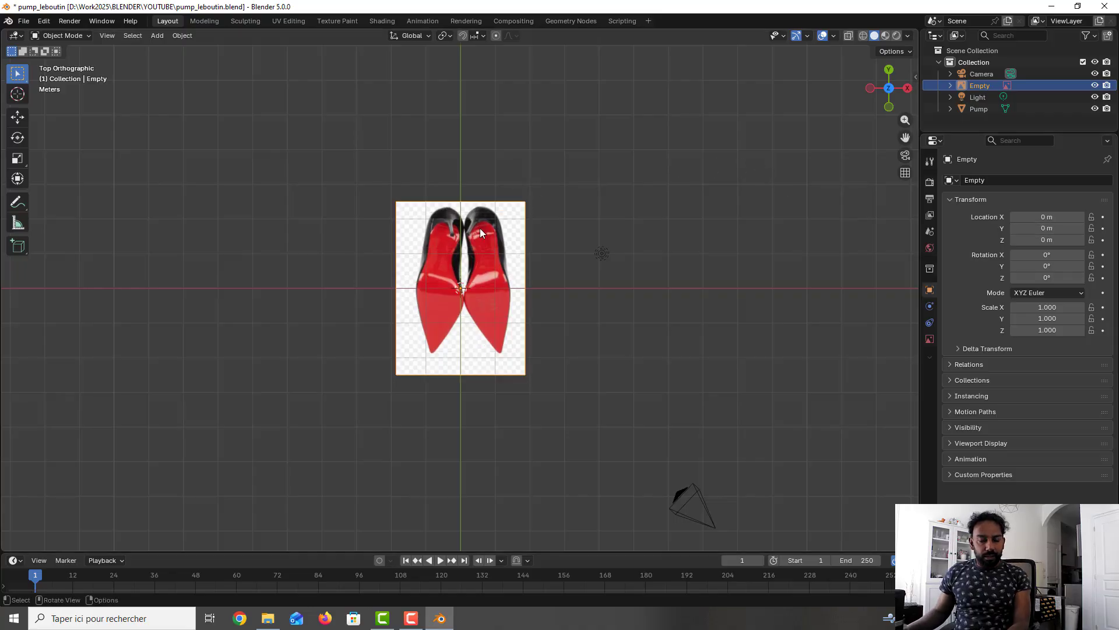
Move the reference image to about X 0.50 m, Y -1.73 m, placing the left shoe's heel over the origin, and save the file
key(g)
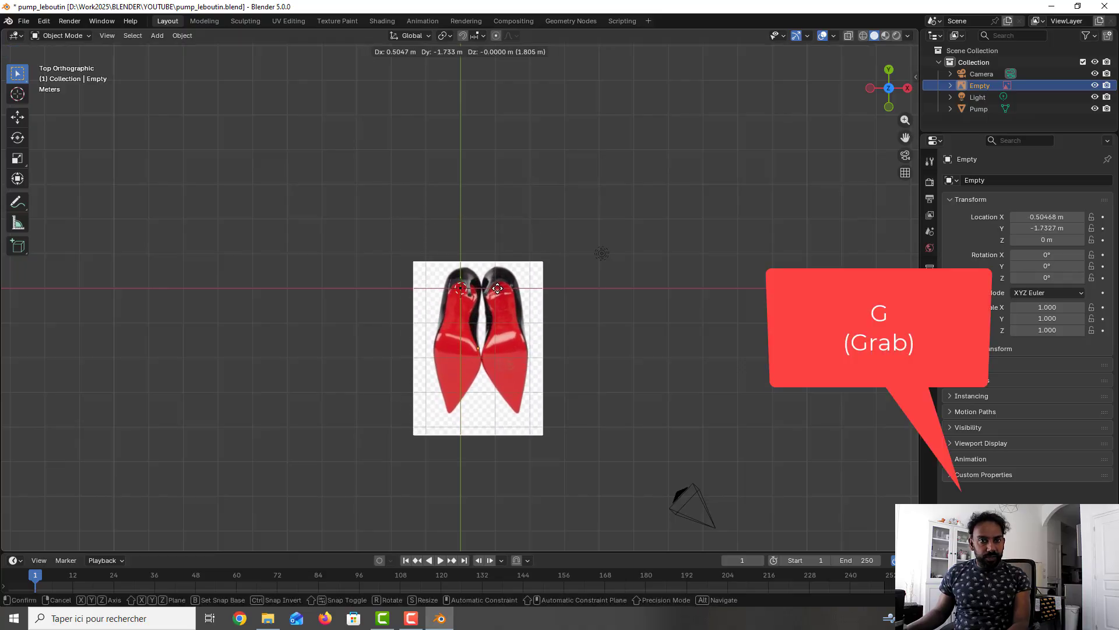
click(497, 288)
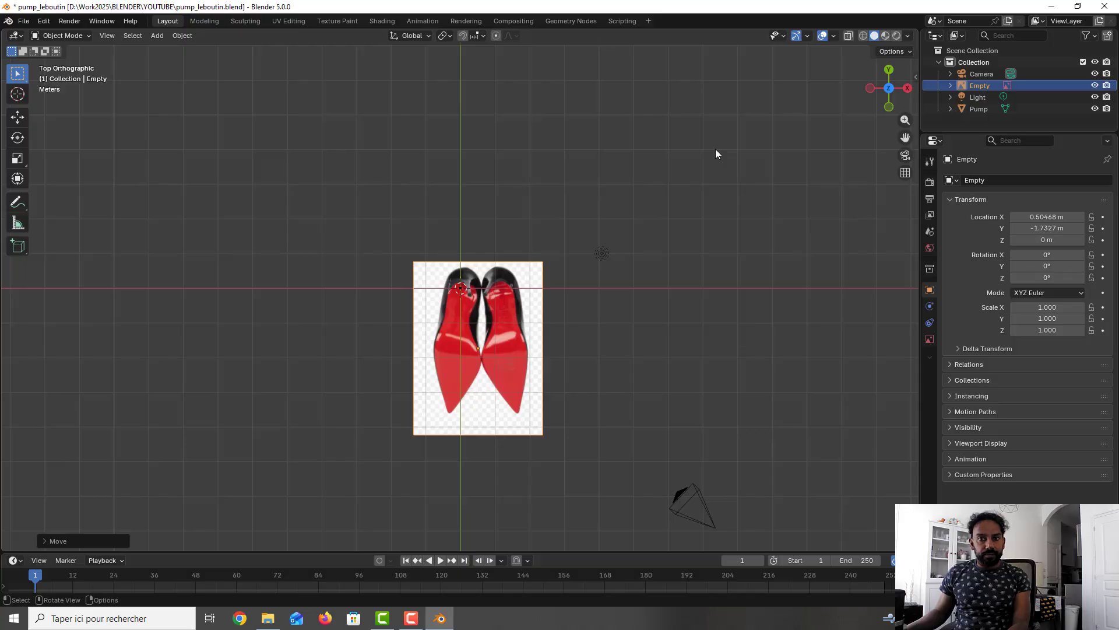
key(ctrl+s)
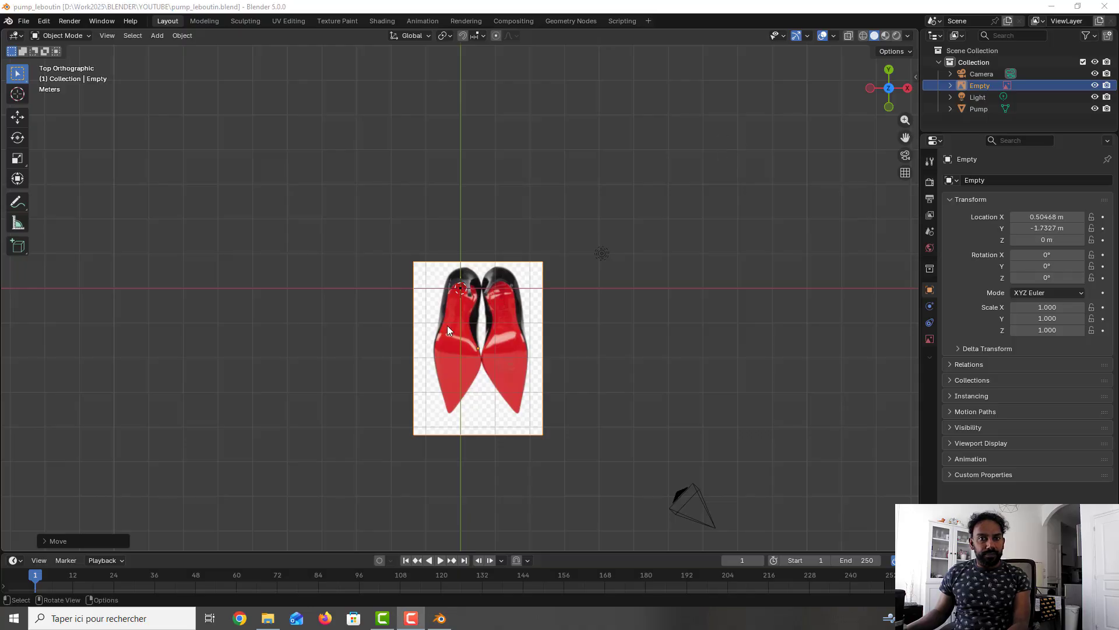
Move the Pump object's vertex about 0.17 m along Y to the heel edge of the left red sole, and save the file
scroll(466, 296, up, 5)
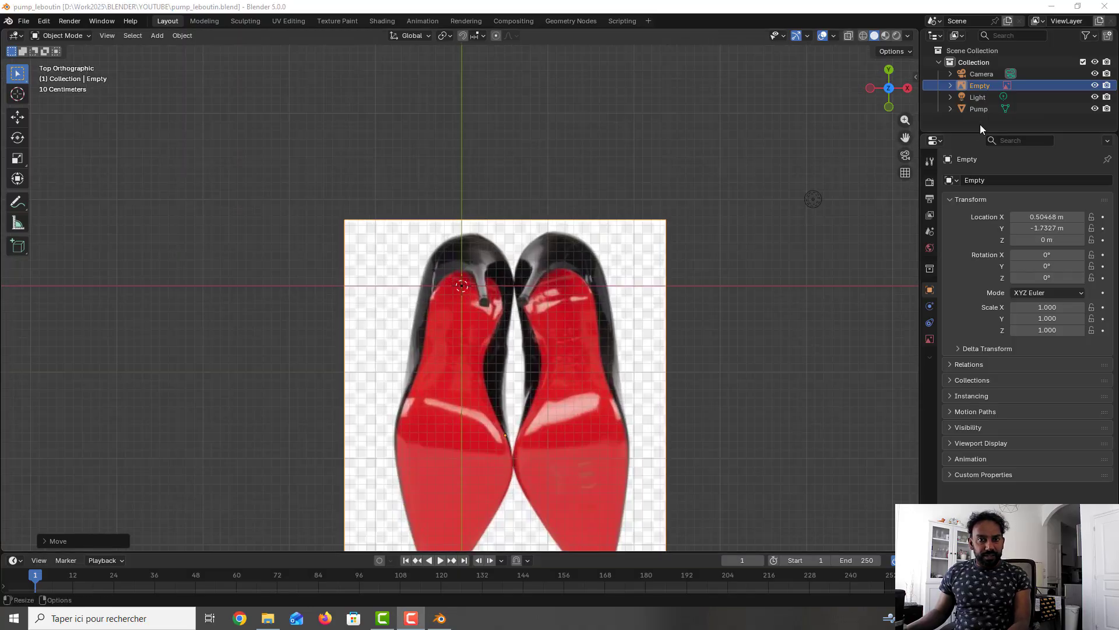
click(987, 113)
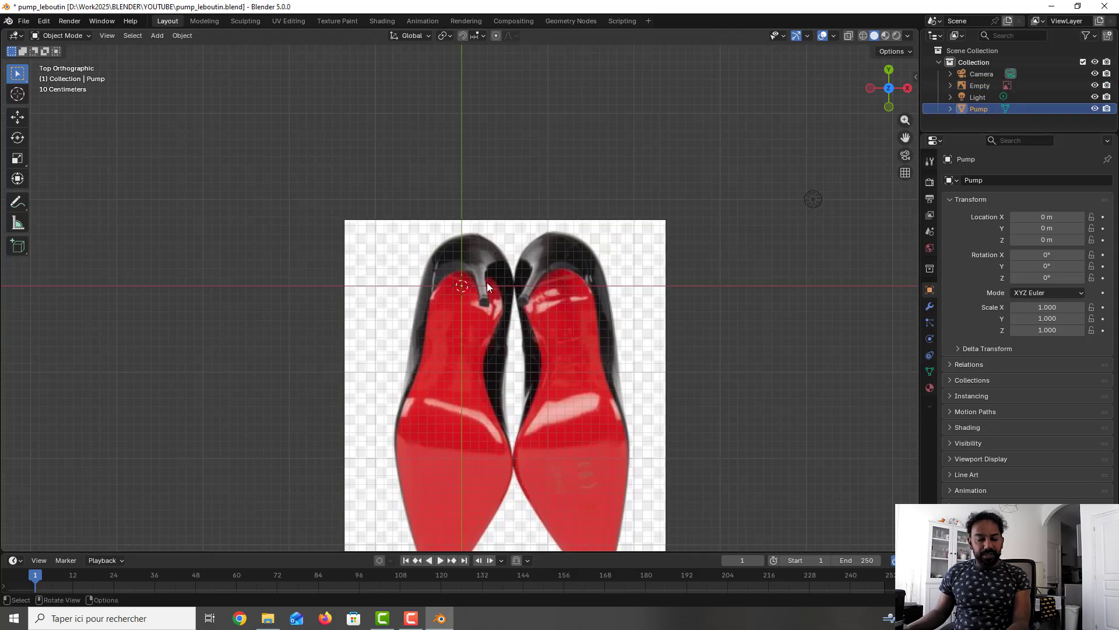
key(Tab)
scroll(478, 282, up, 5)
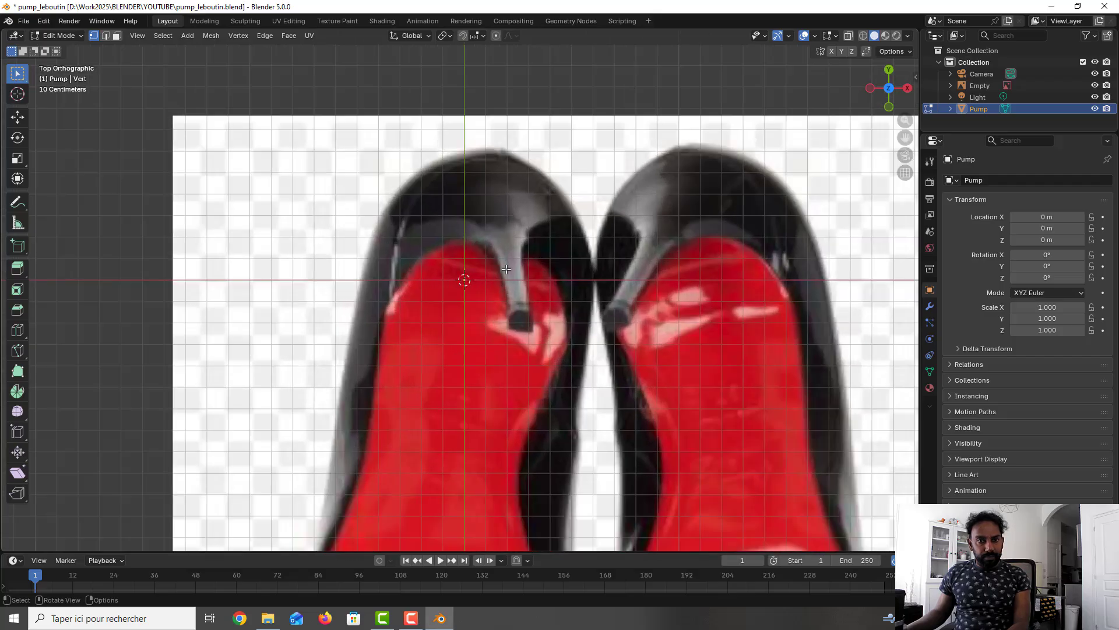
key(g)
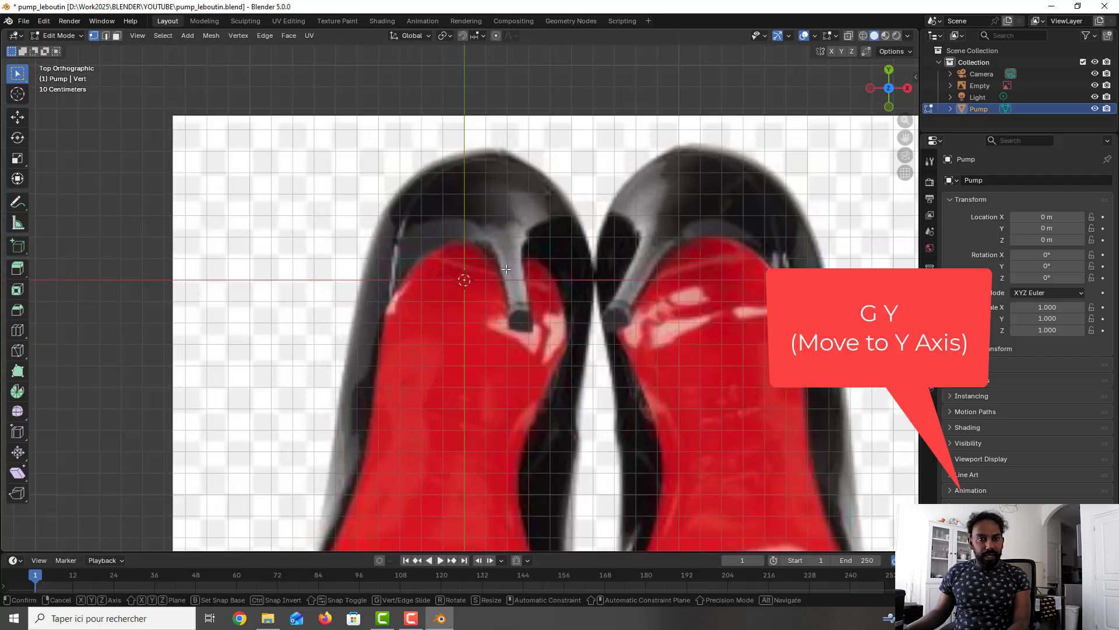
key(y)
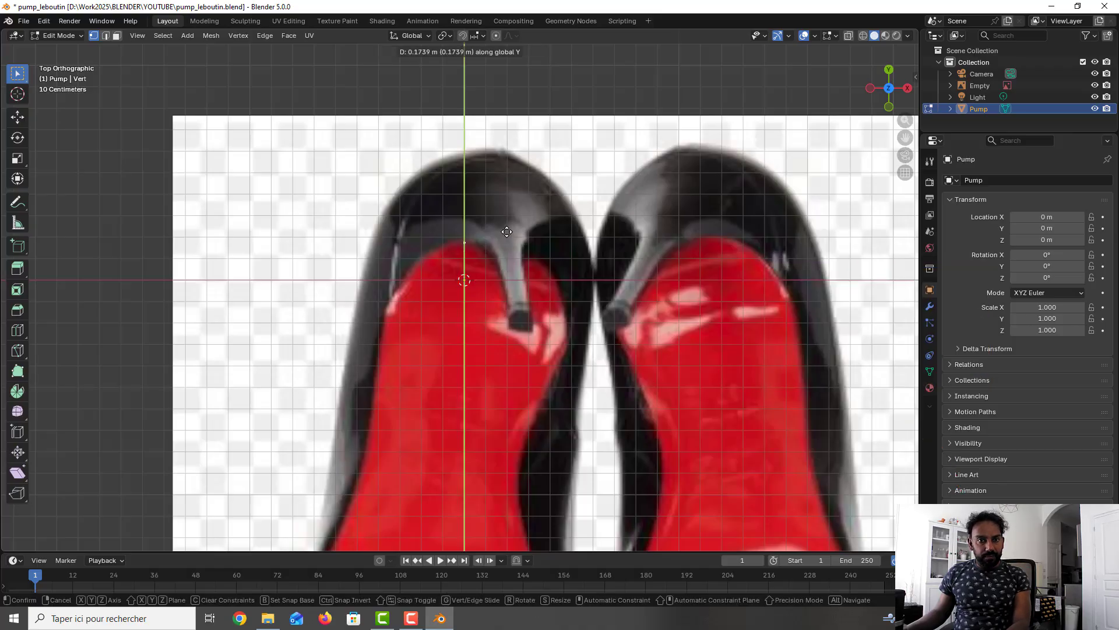
click(507, 234)
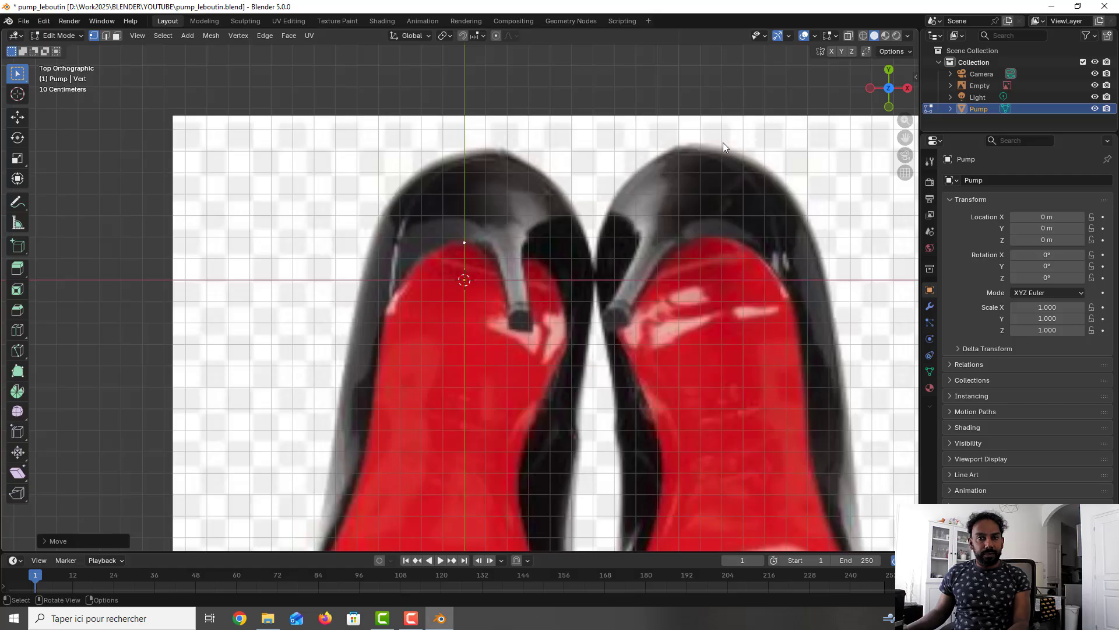
key(ctrl+s)
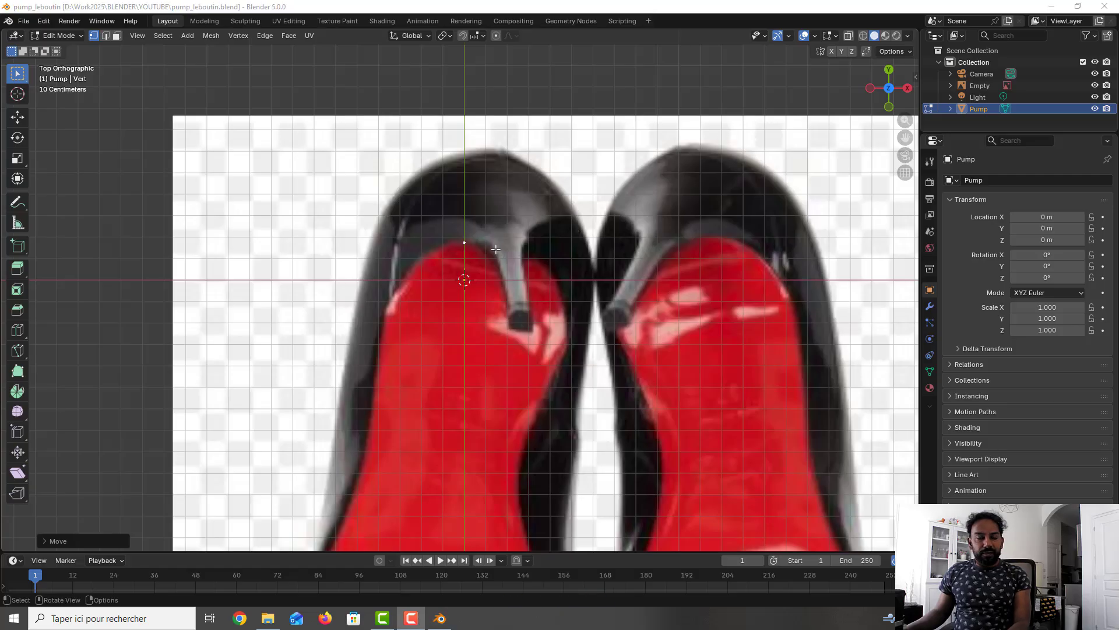
Extrude the vertex four times around the left sole's heel and down its inner edge to the start of the arch
click(465, 244)
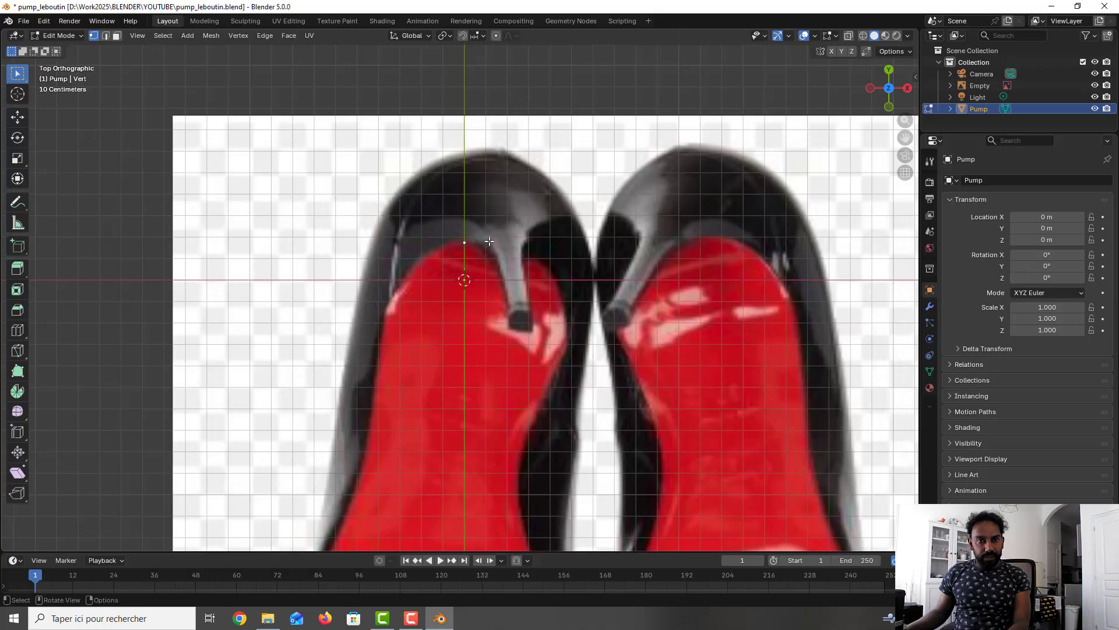
key(e)
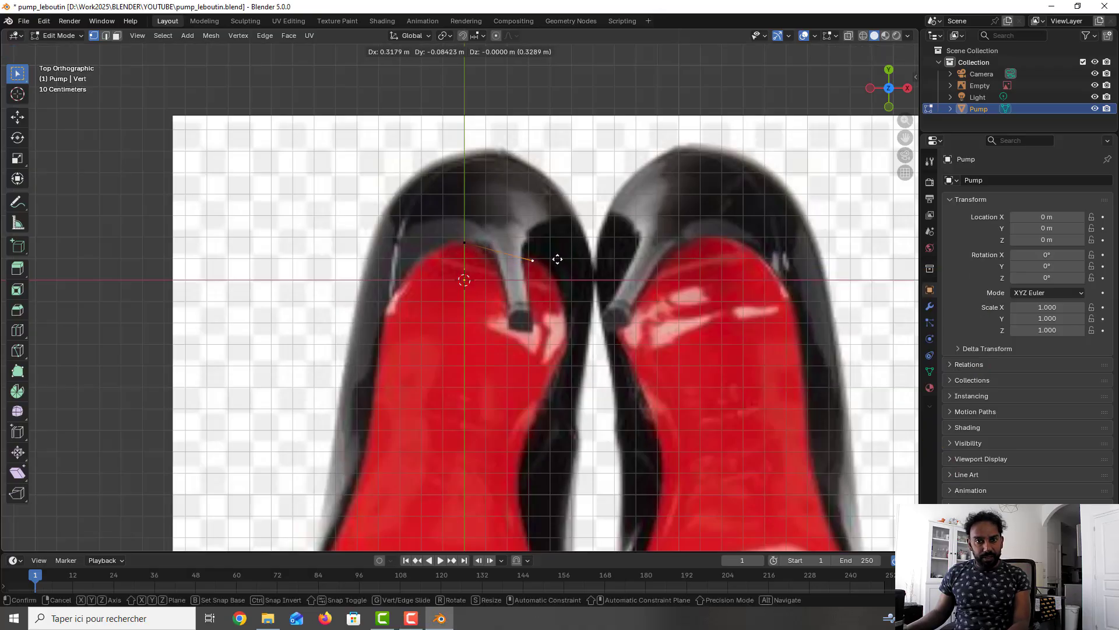
click(557, 259)
key(e)
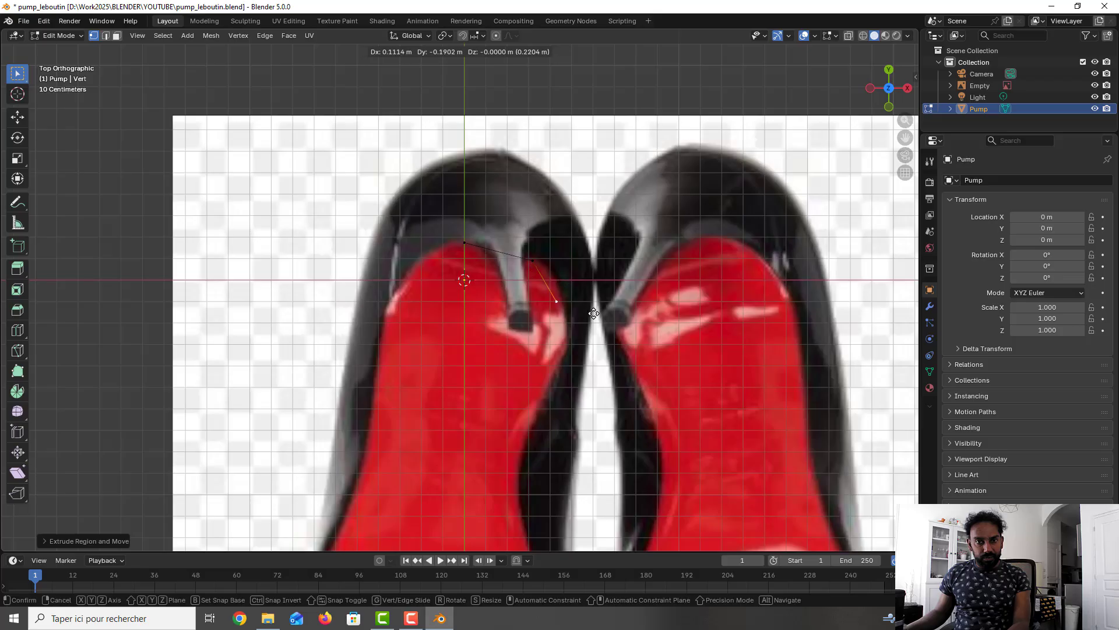
click(598, 322)
key(e)
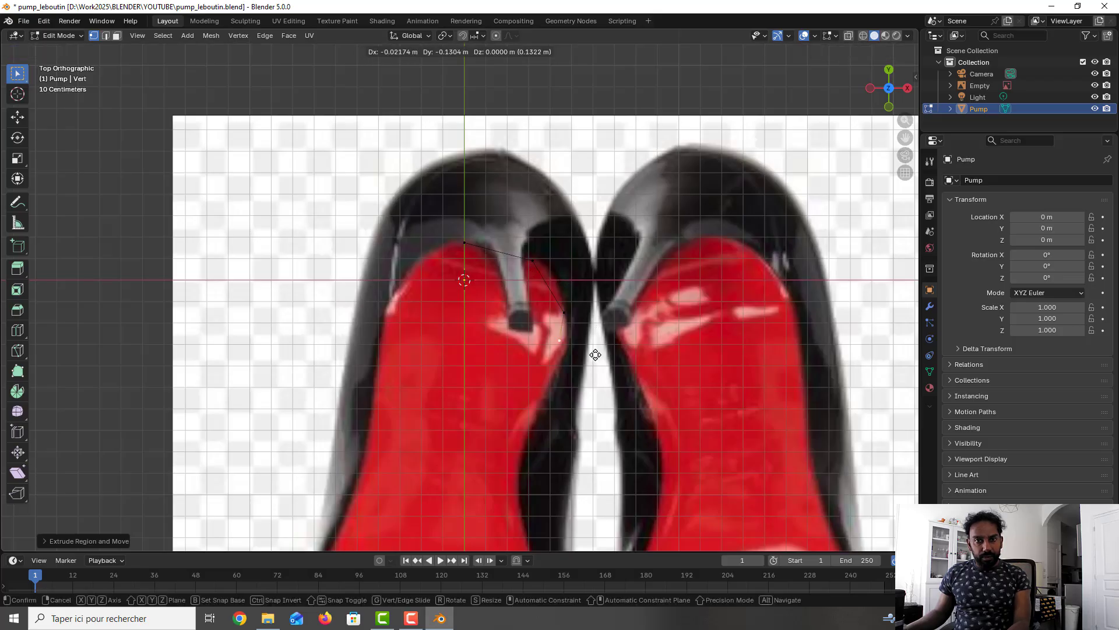
click(594, 375)
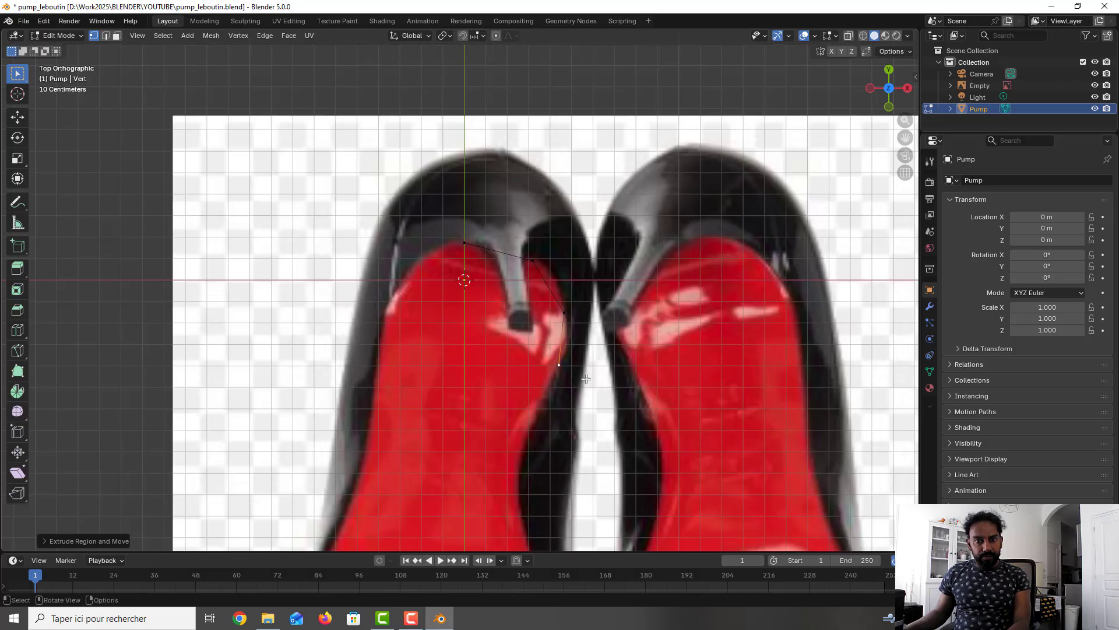
key(e)
click(559, 431)
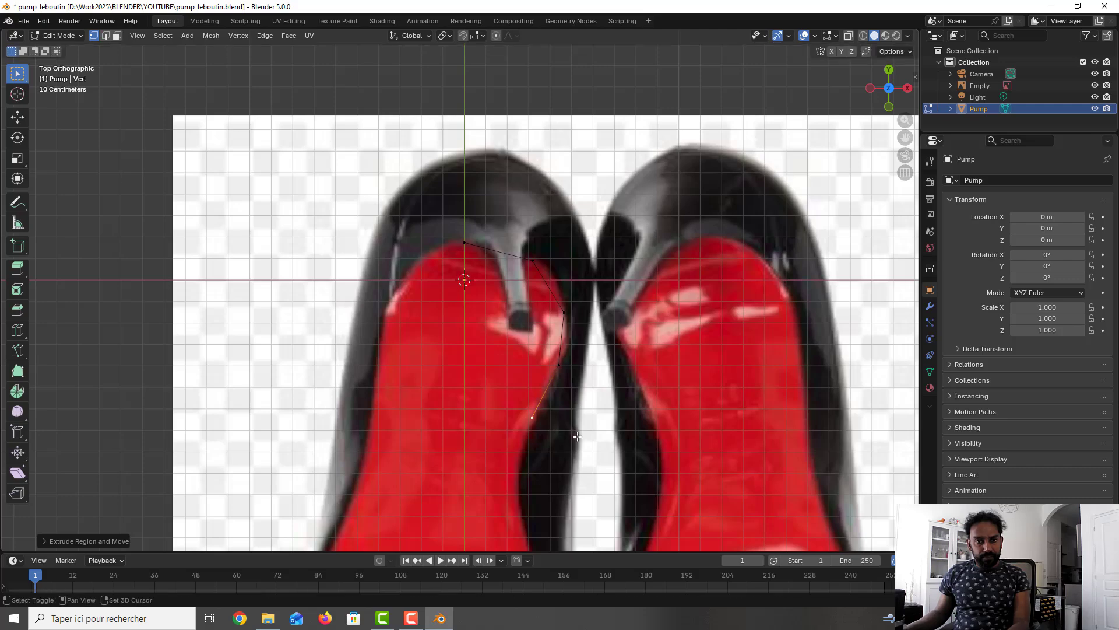
Extrude three more vertices along the inner arch of the left sole, ending just above the ball of the foot
shift+middle_drag(577, 437, 512, 281)
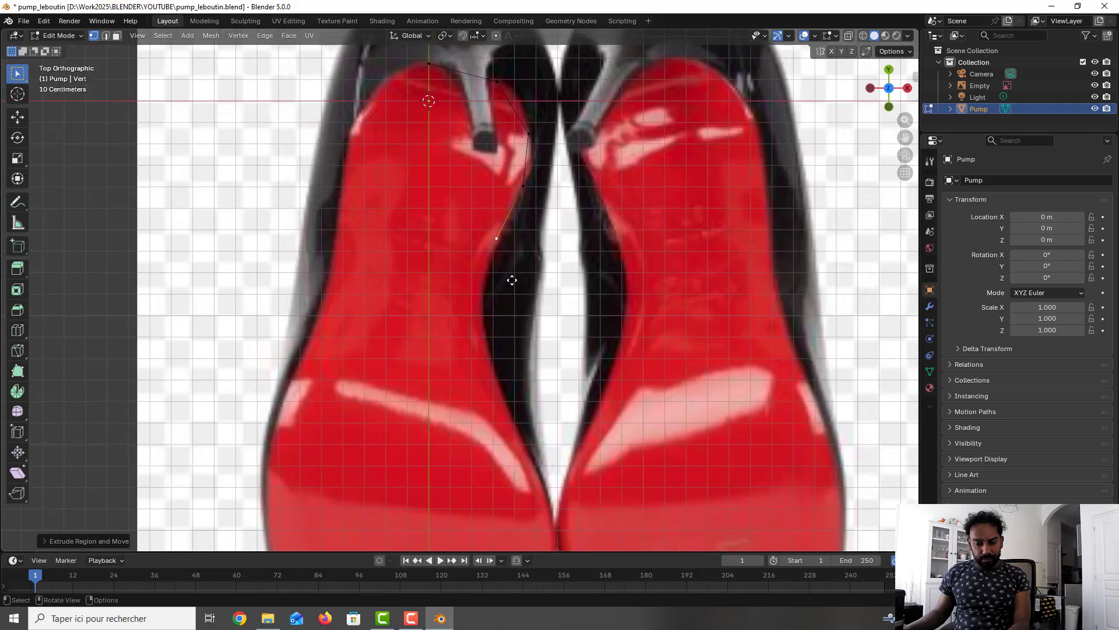
key(e)
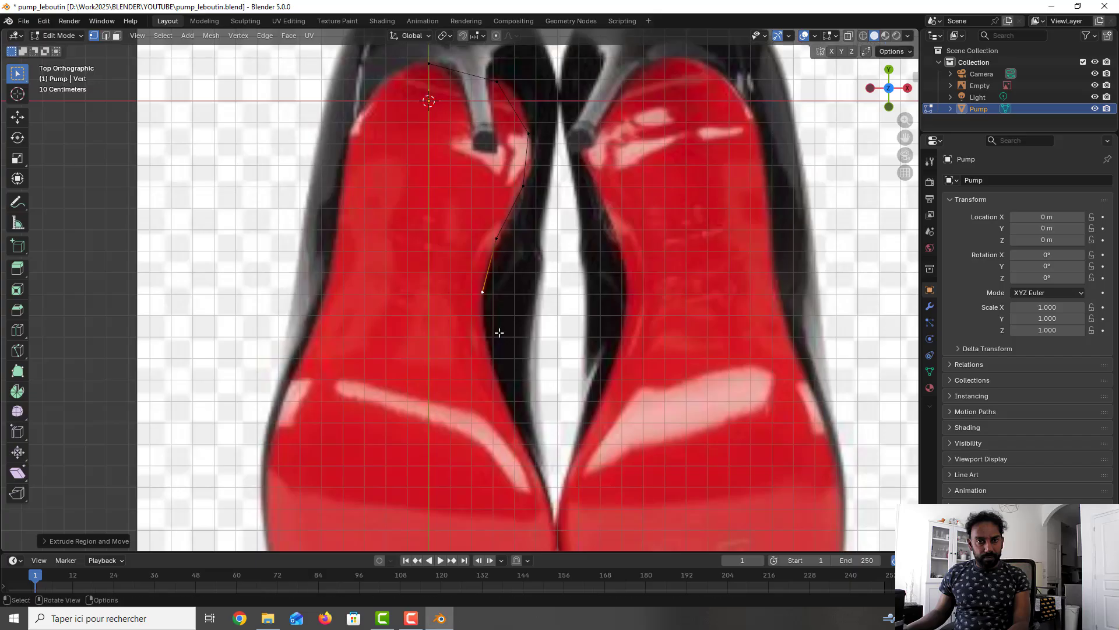
click(506, 403)
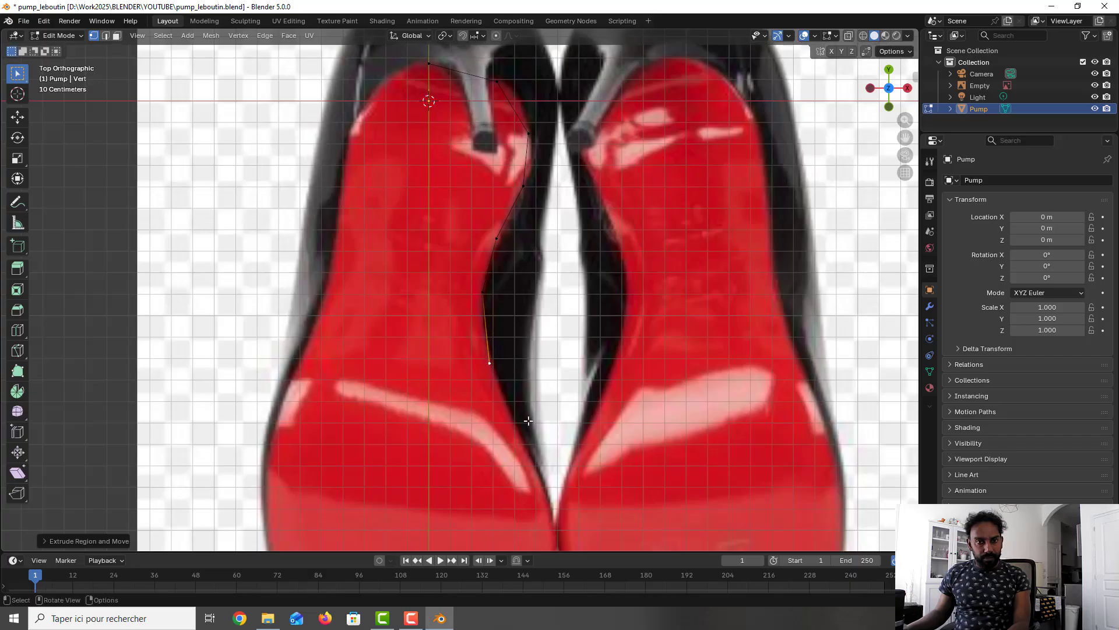
key(e)
click(554, 482)
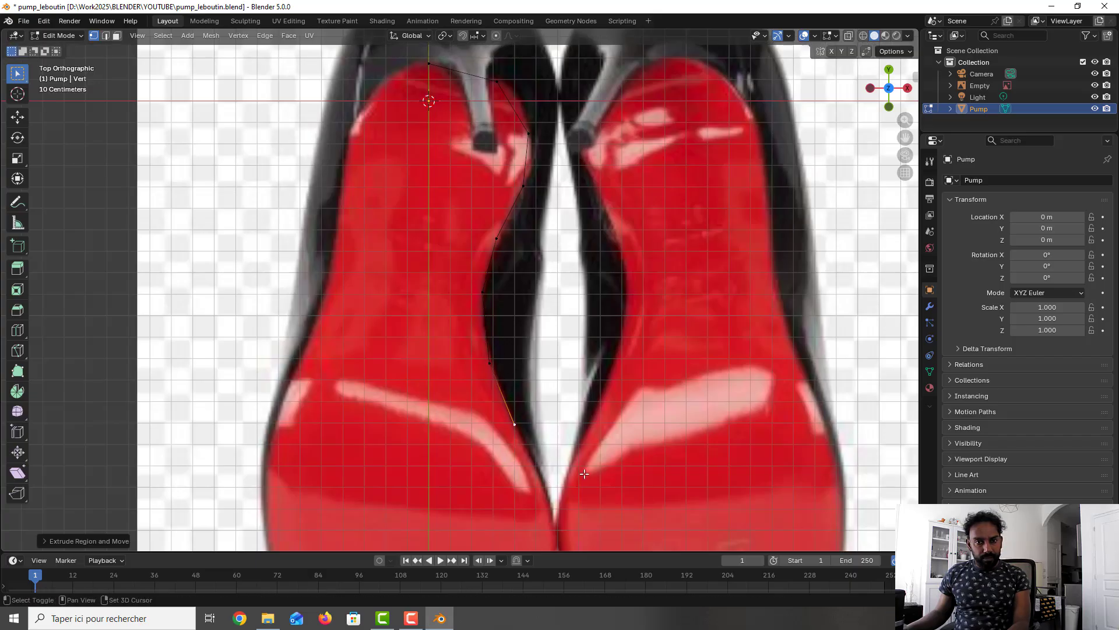
Extrude two more vertices along the inner edge of the left sole's ball, past the point where the shoes touch
shift+middle_drag(554, 482, 537, 309)
key(e)
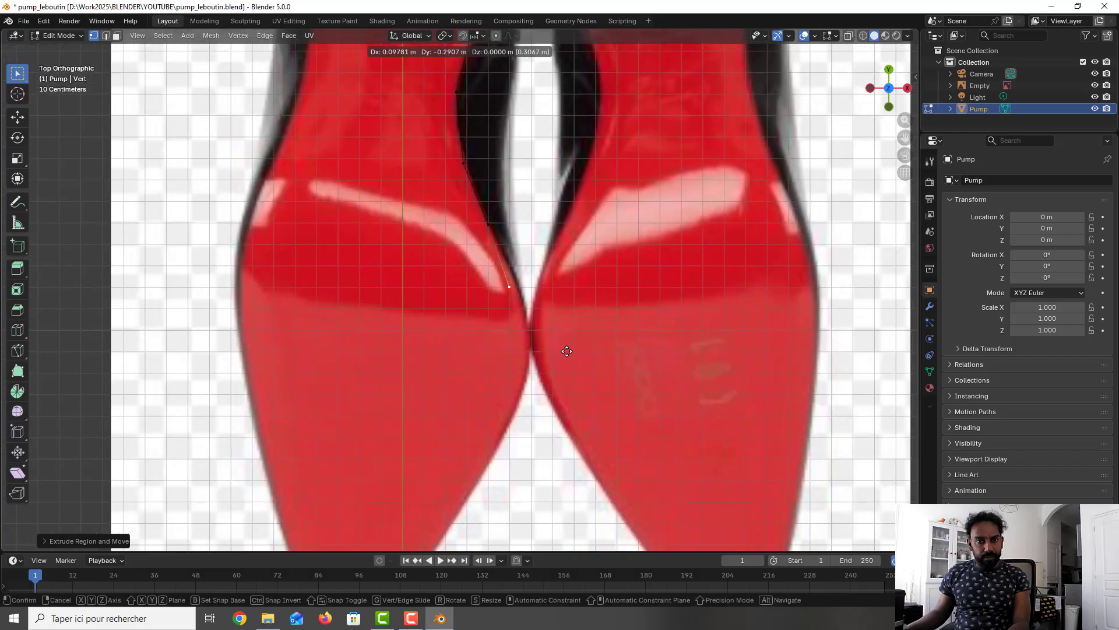
click(570, 370)
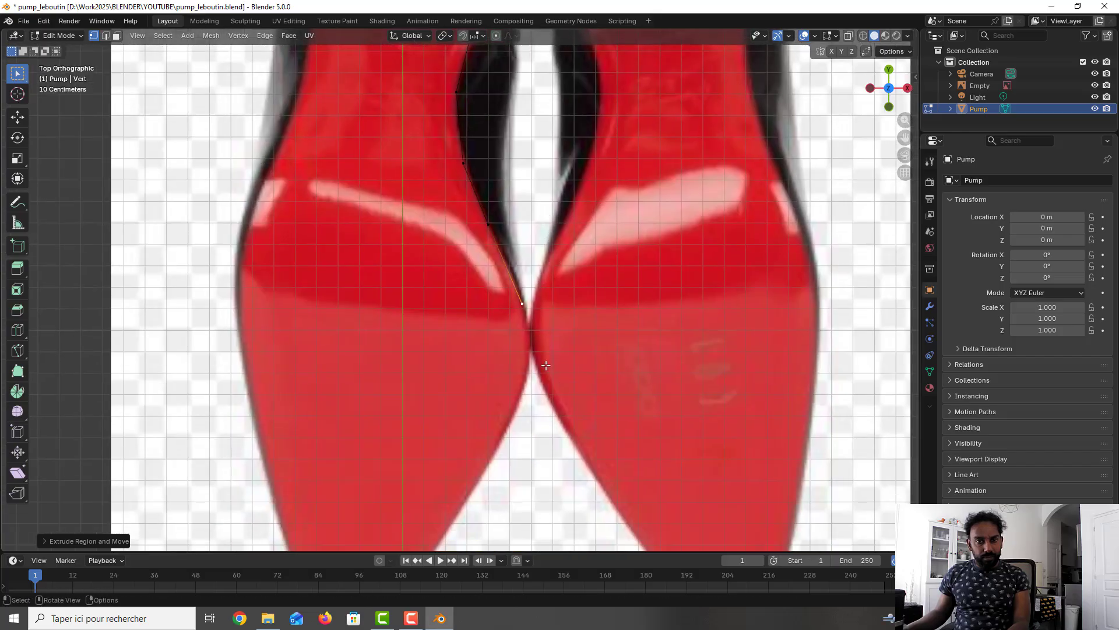
key(e)
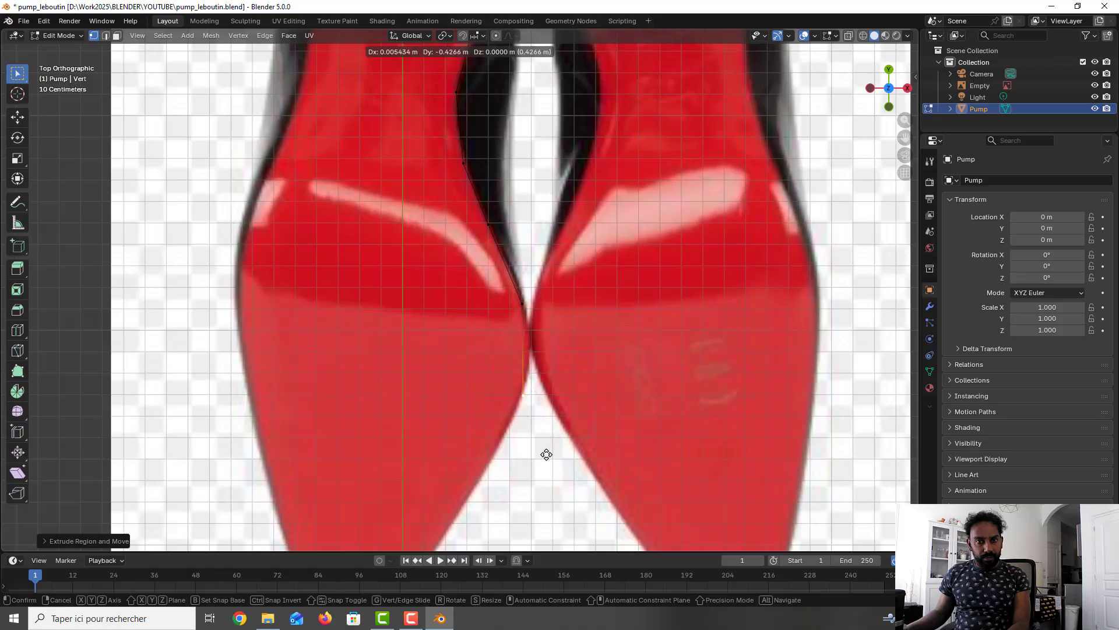
click(546, 436)
shift+middle_drag(547, 436, 546, 309)
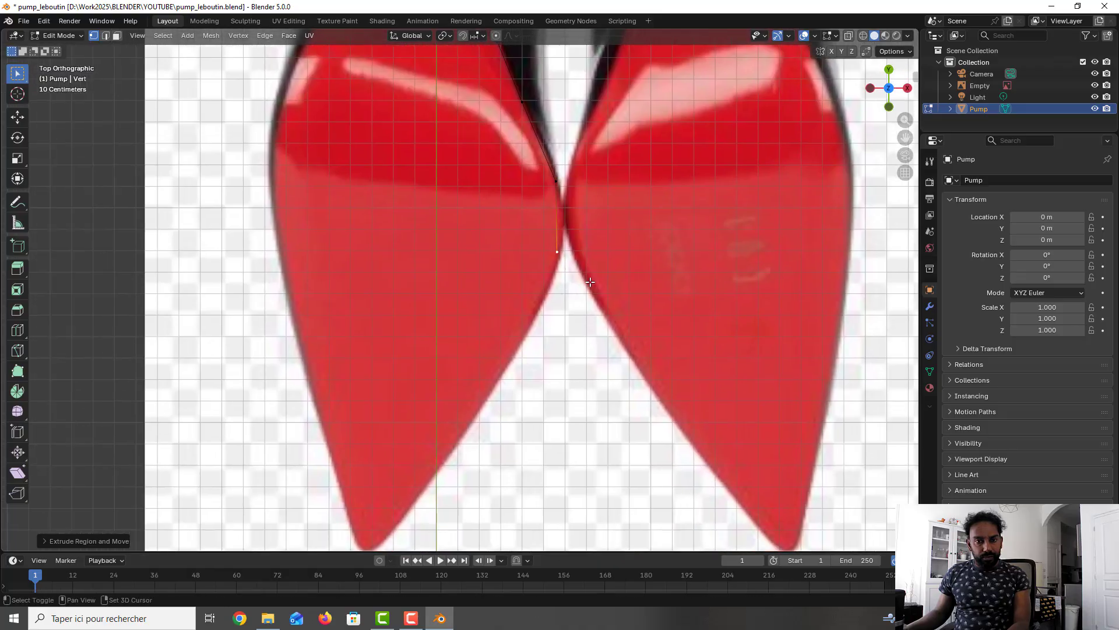
Extrude three more vertices down the inner edge of the left sole from the ball towards the toe, and save the file
key(e)
click(501, 405)
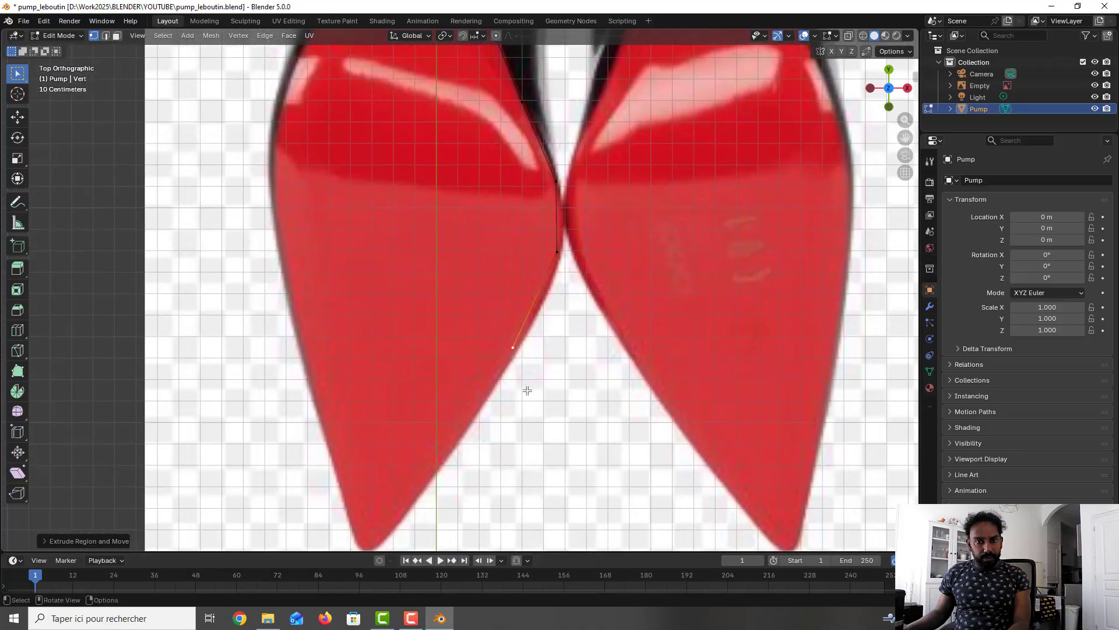
shift+middle_drag(545, 362, 585, 256)
key(e)
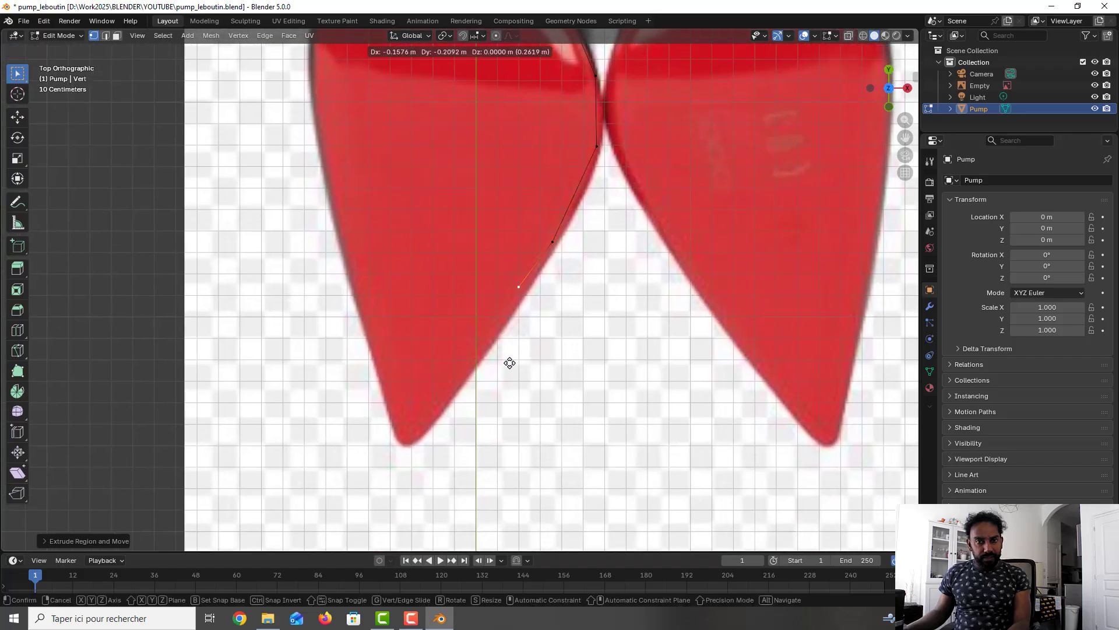
click(503, 378)
key(e)
click(476, 402)
shift+middle_drag(521, 302, 471, 390)
key(ctrl+s)
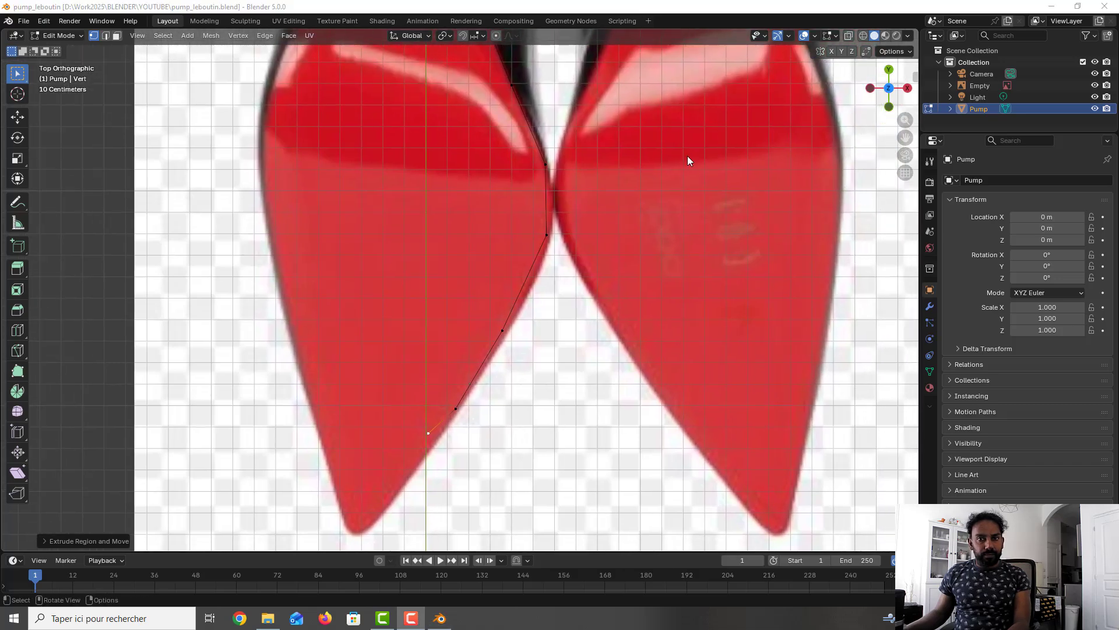
Merge all the outline's vertices by distance, deselect them, and save the file
click(498, 331)
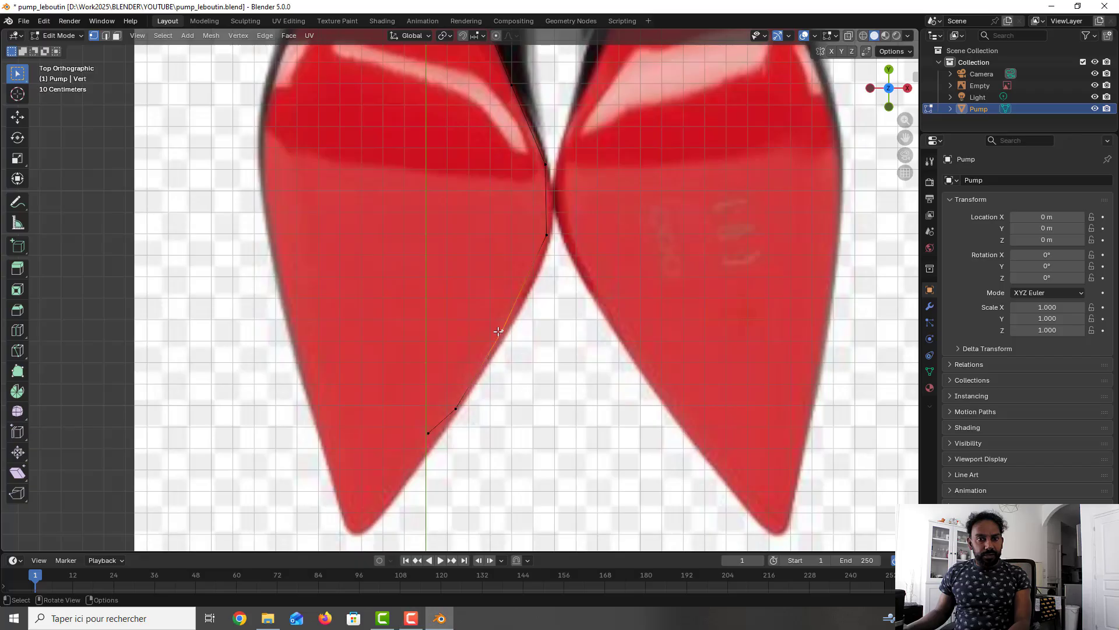
key(a)
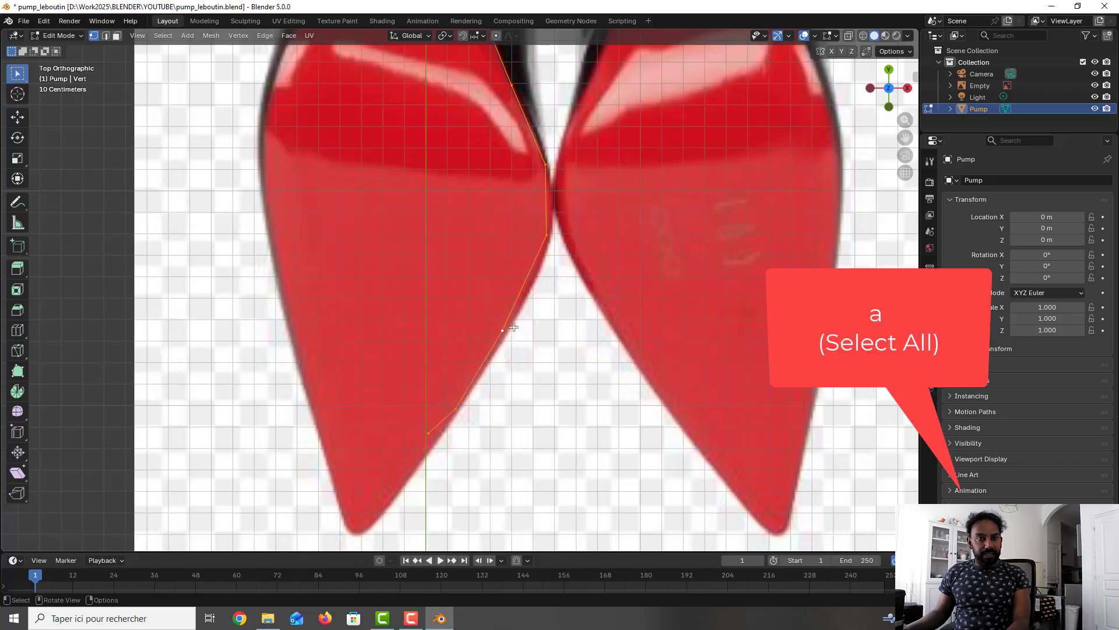
click(205, 36)
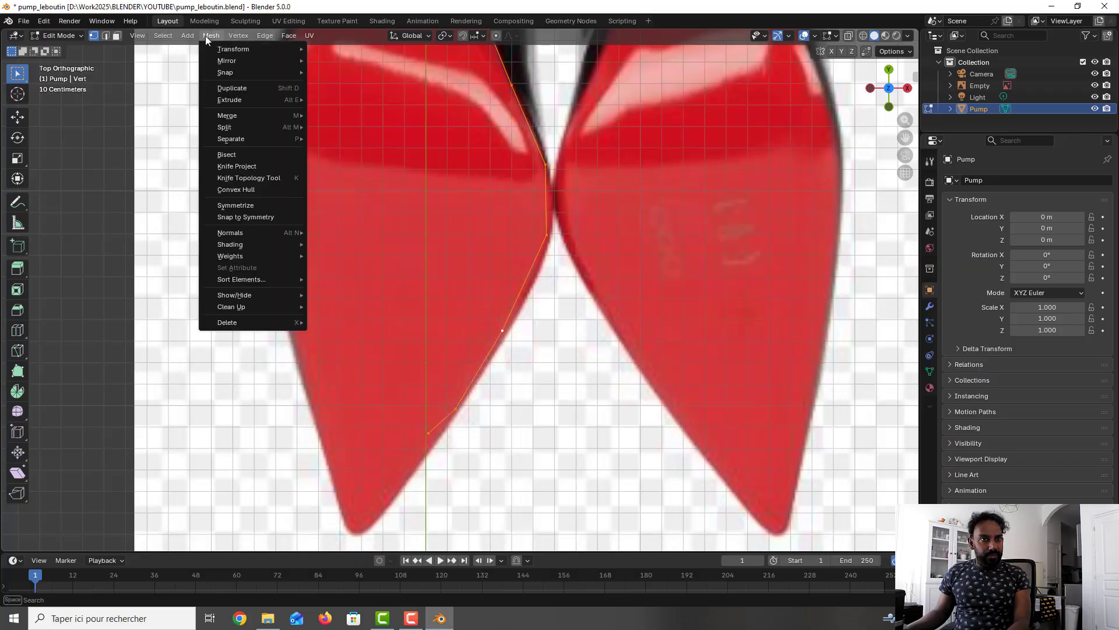
mouse_move(242, 309)
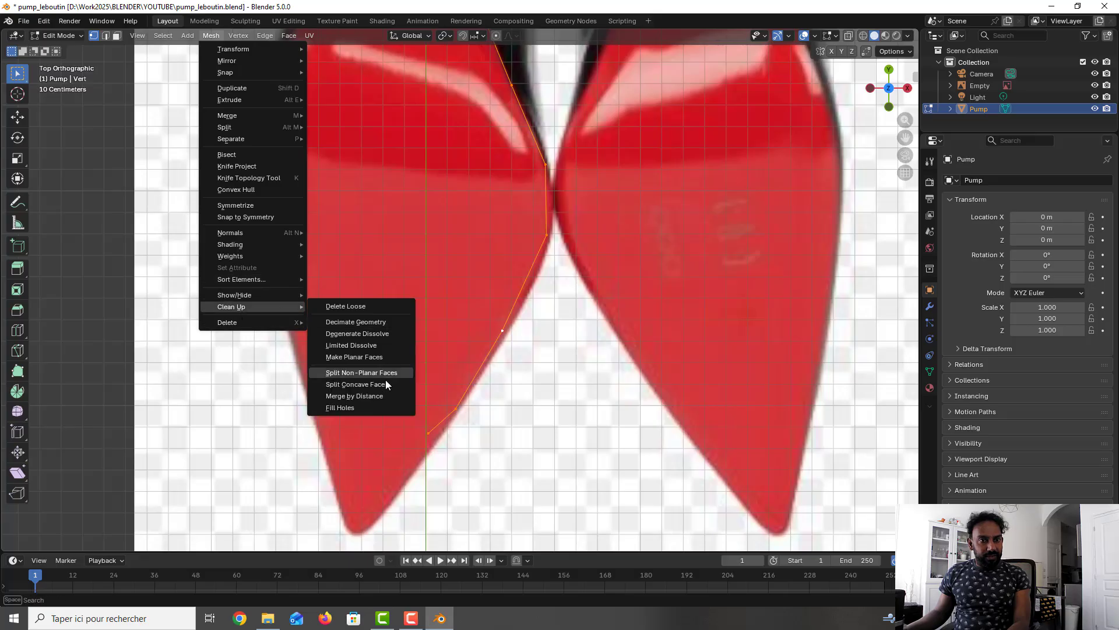
click(368, 394)
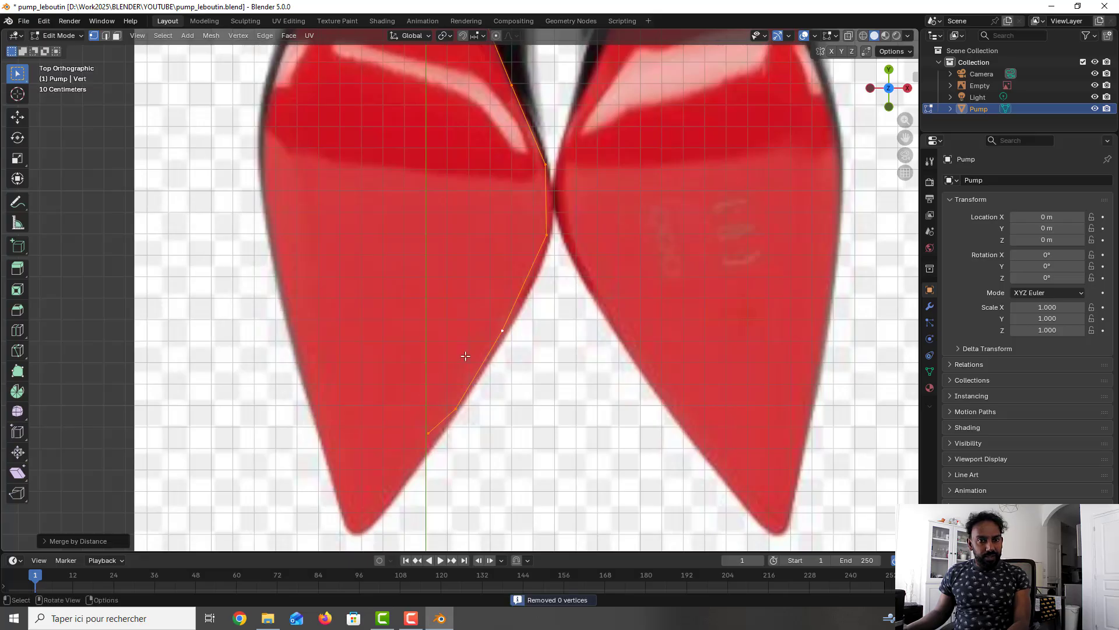
click(546, 314)
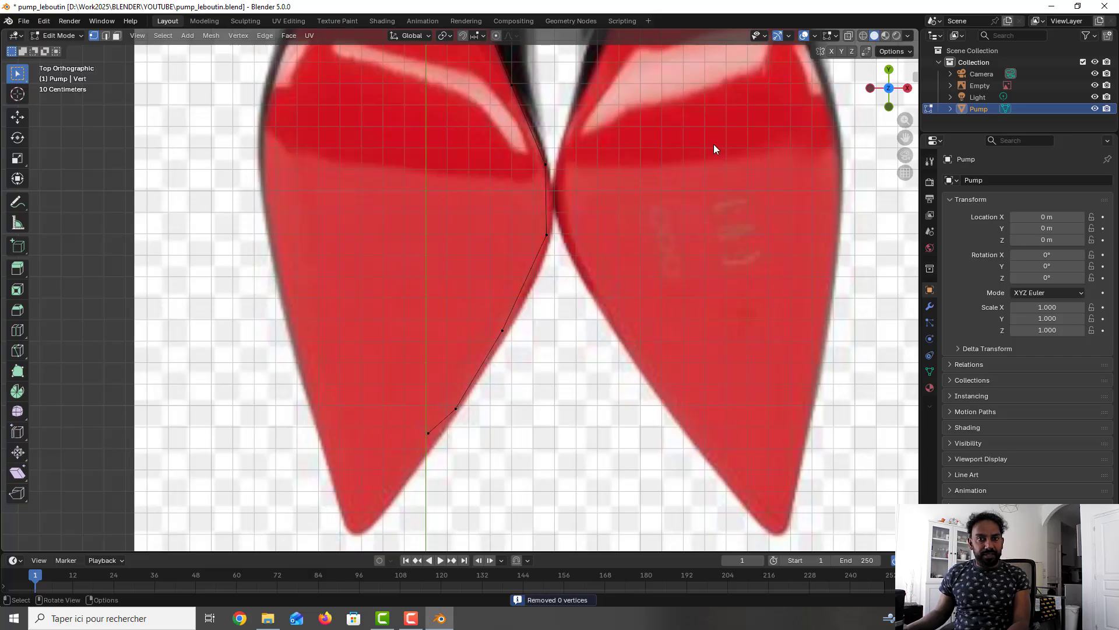
key(ctrl+s)
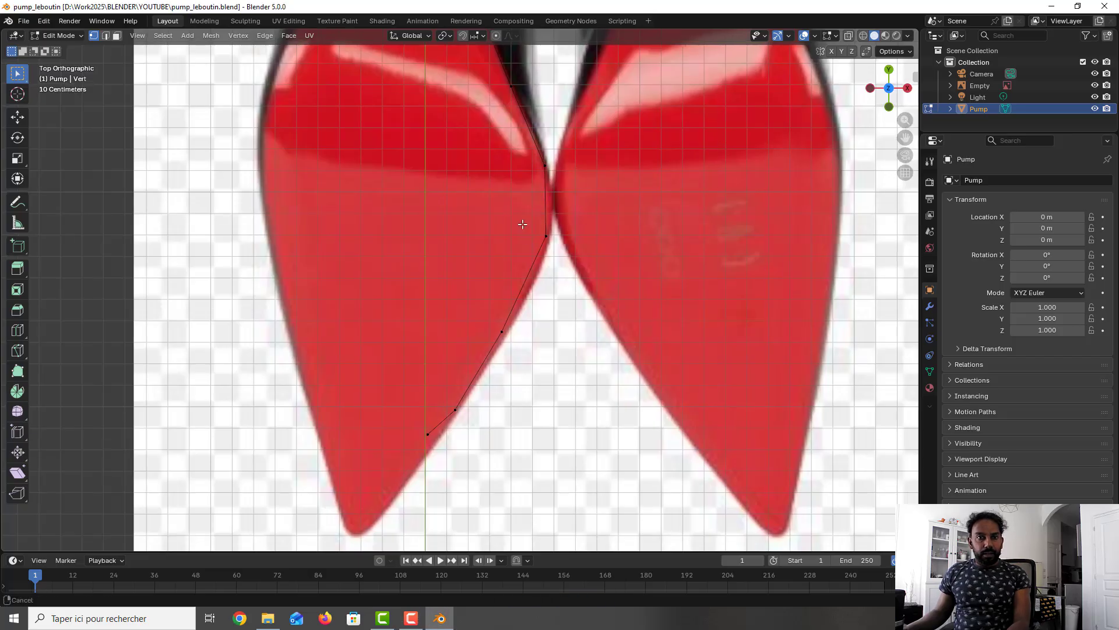
Extrude the inner-edge vertex beside the stiletto tip across to the sole's centre line and set the new vertex's X to 0 m
shift+middle_drag(513, 257, 477, 615)
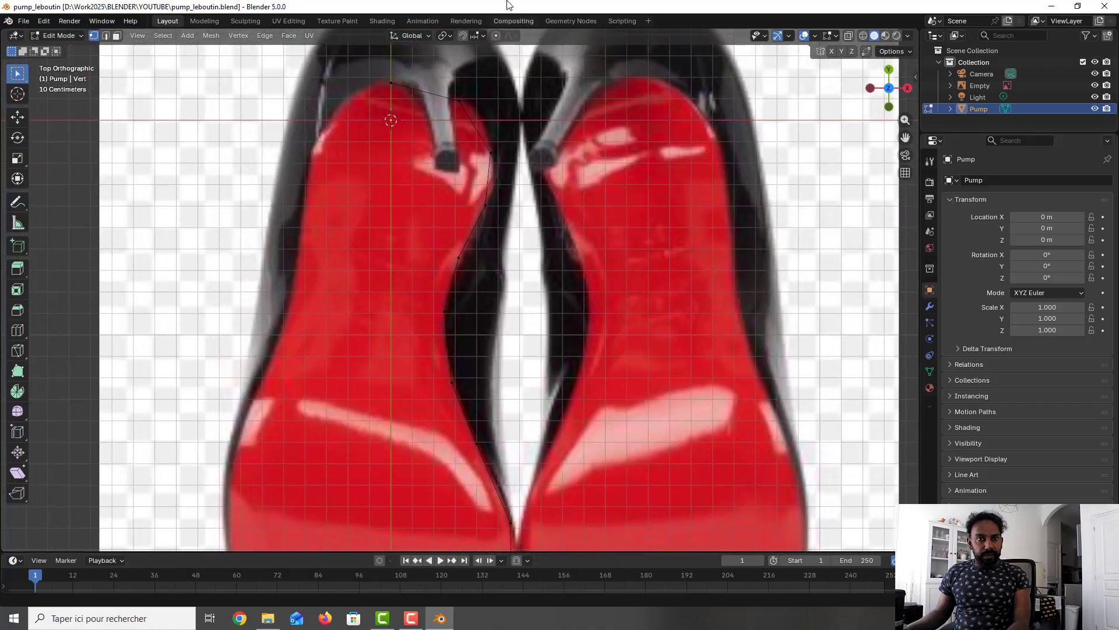
shift+middle_drag(463, 186, 463, 290)
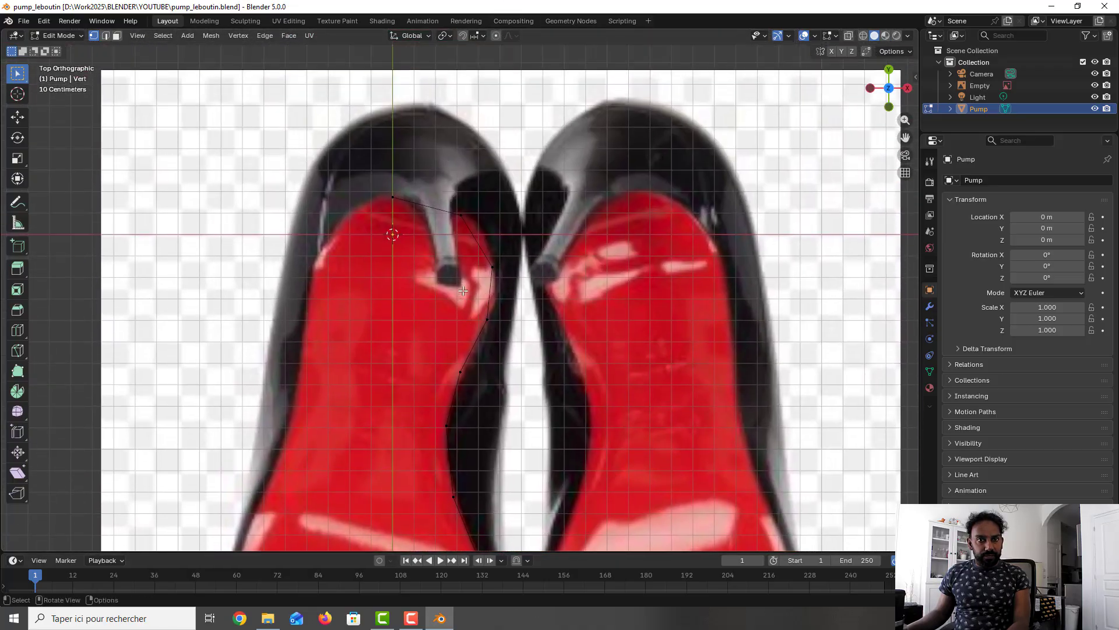
key(e)
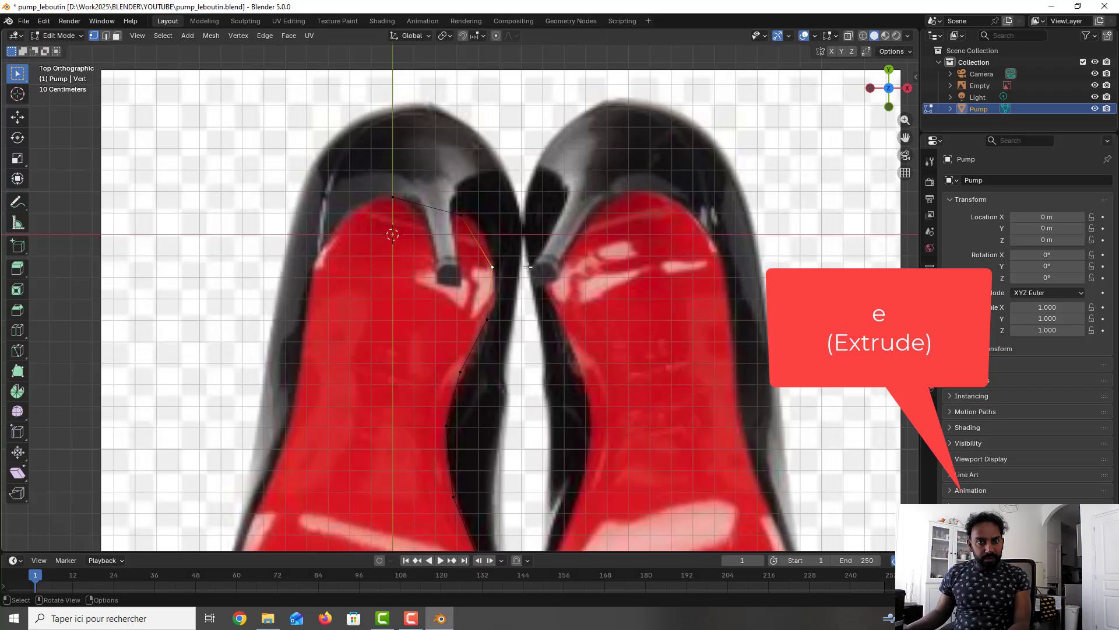
click(419, 271)
key(n)
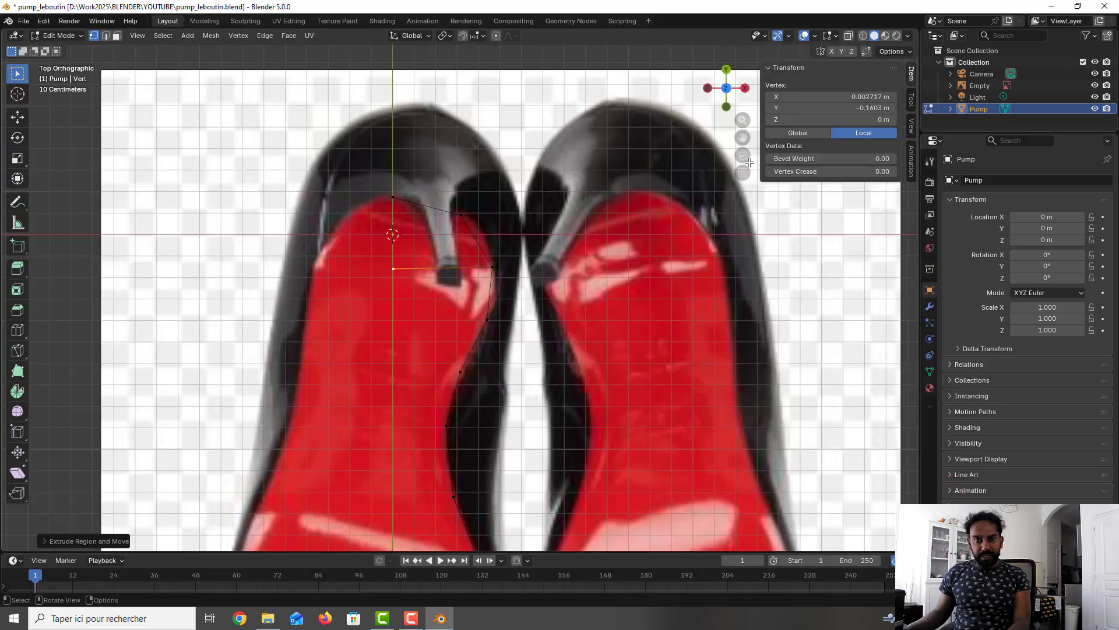
click(880, 96)
text(0)
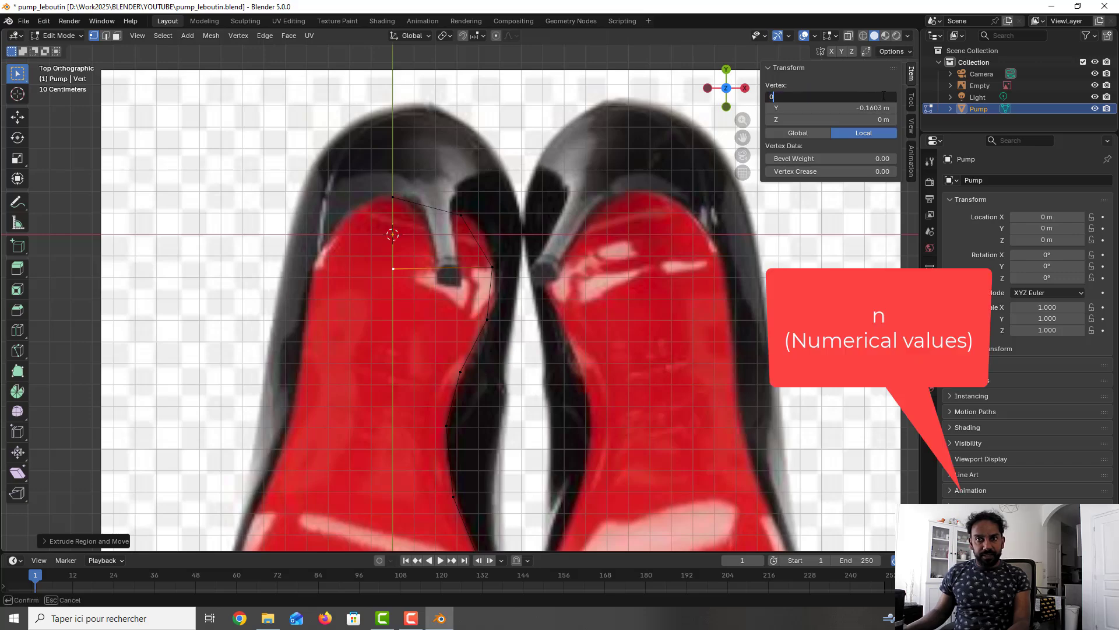
key(Return)
Try to extrude the inner-edge vertex just below the stiletto tip to the centre line with its X set to 0 m
click(487, 320)
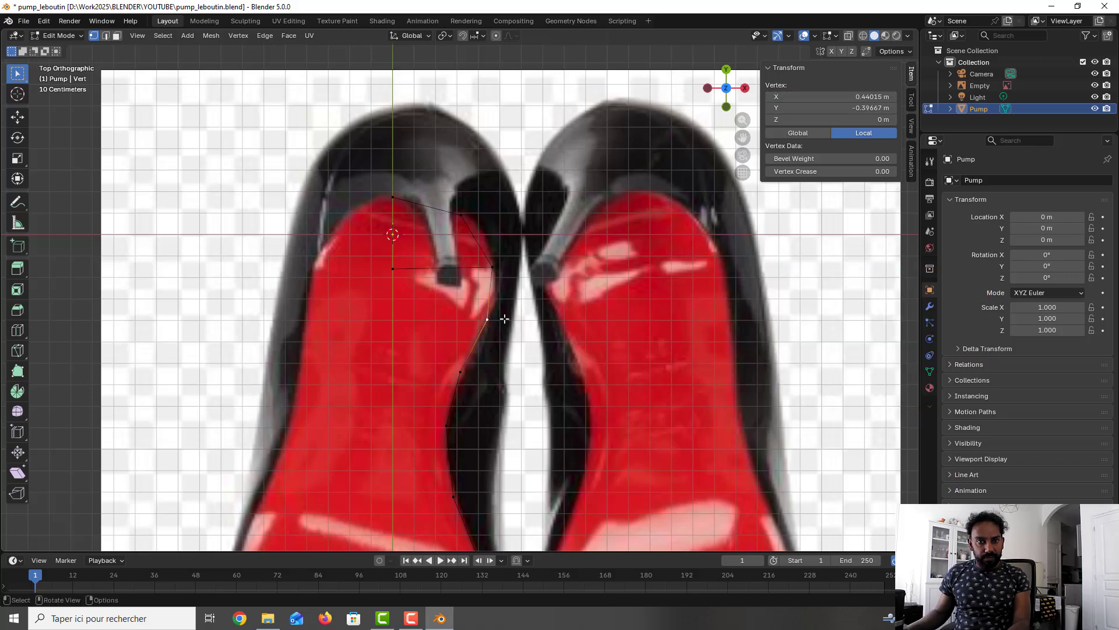
key(e)
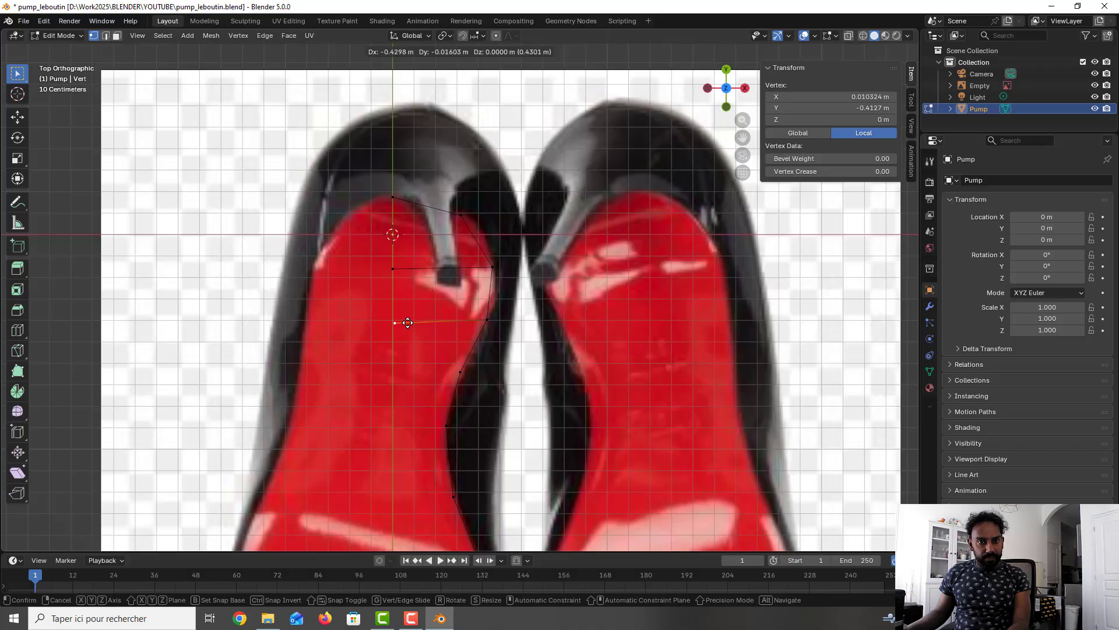
click(408, 323)
double_click(876, 98)
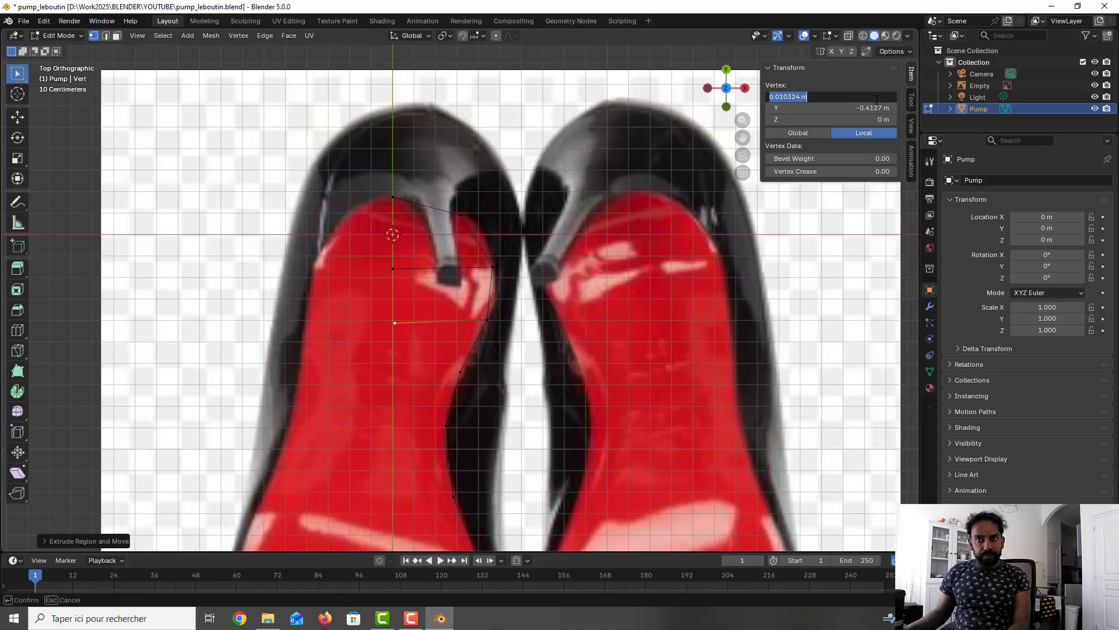
text(0)
key(Return)
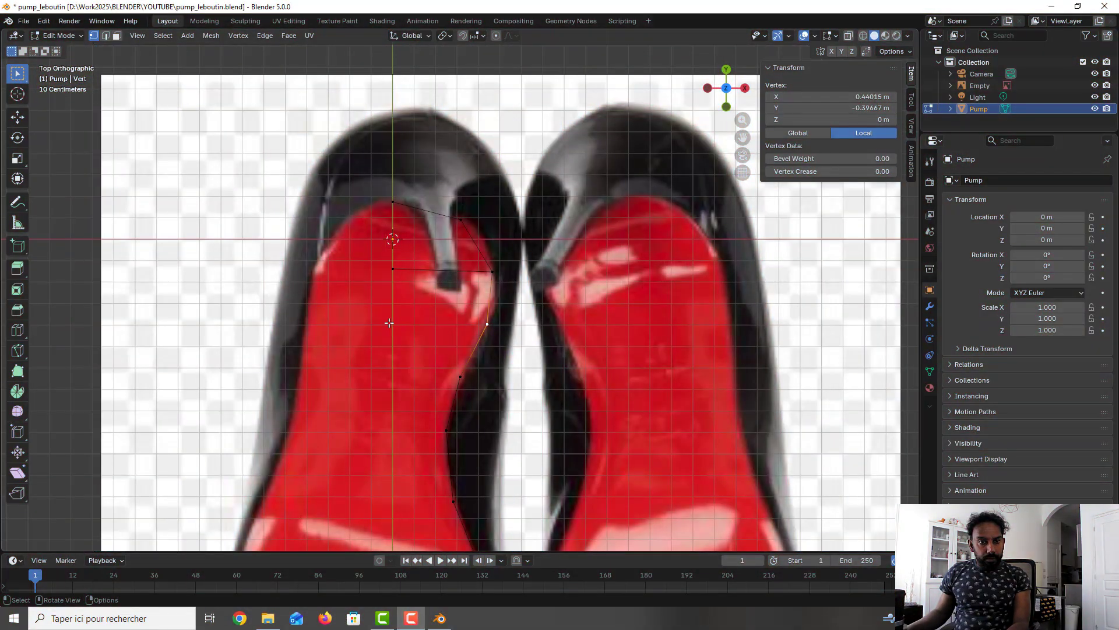
Extrude the inner-edge vertex below the stiletto tip straight along X to the centre line and set the new vertex's X to 0 m
click(406, 323)
click(487, 320)
key(e)
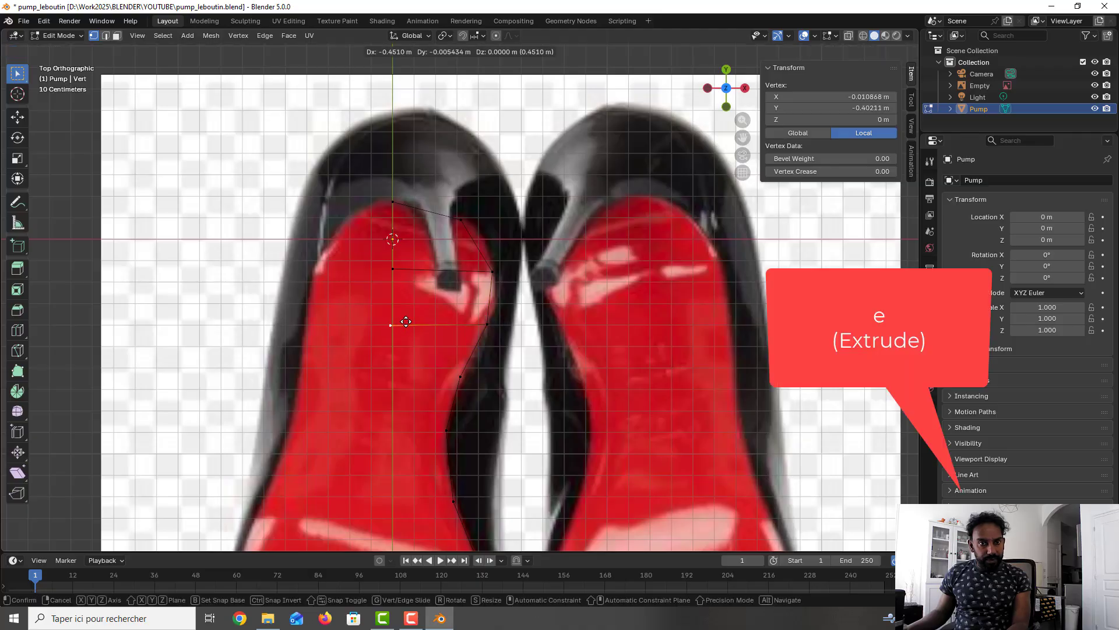
click(394, 323)
click(865, 97)
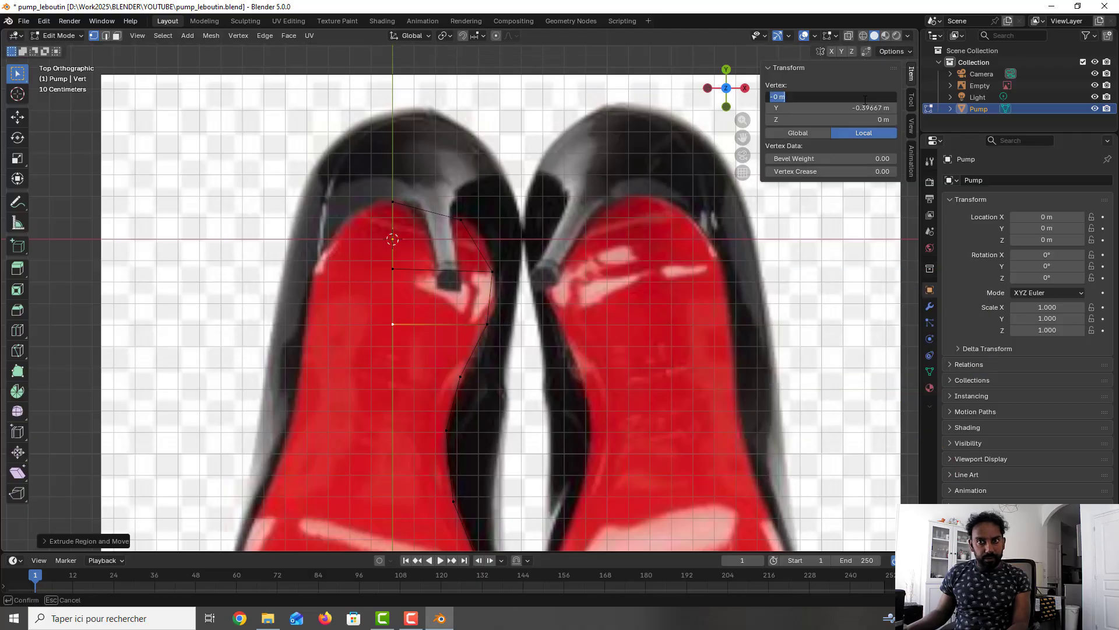
text(0)
key(Return)
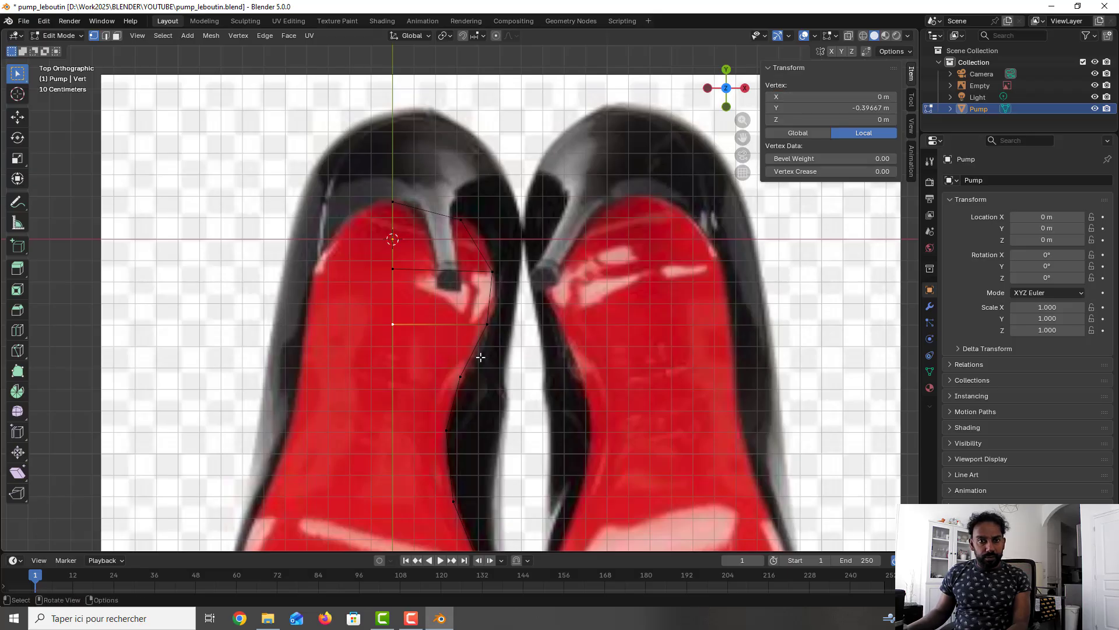
Extrude the inner-edge vertex at the start of the arch to the centre line and set the new vertex's X to 0 m
shift+middle_drag(479, 347, 464, 252)
click(454, 263)
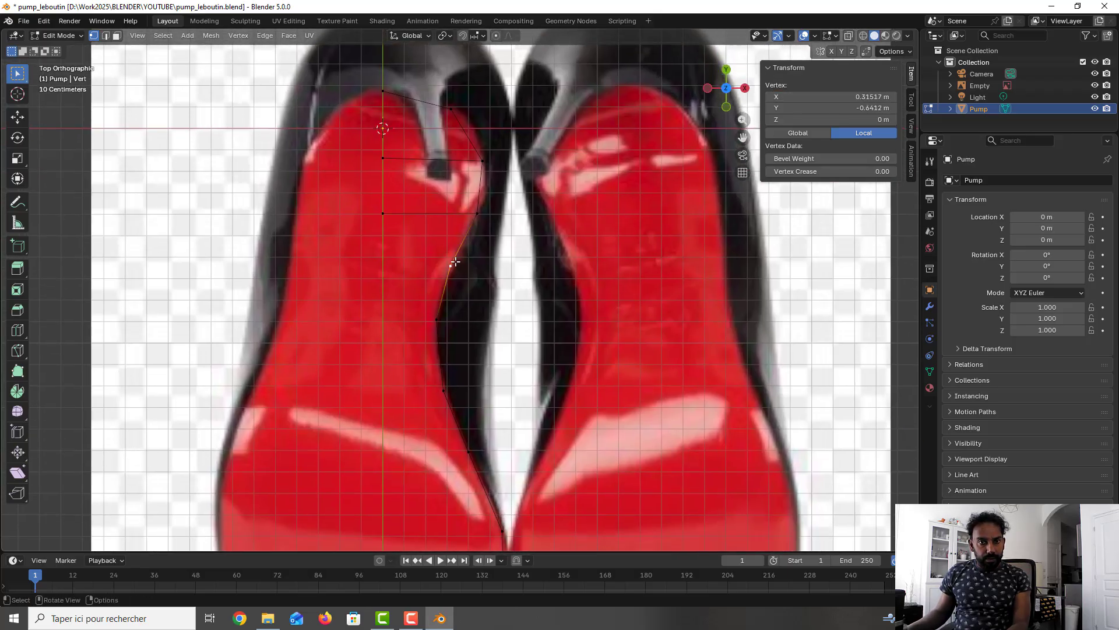
key(e)
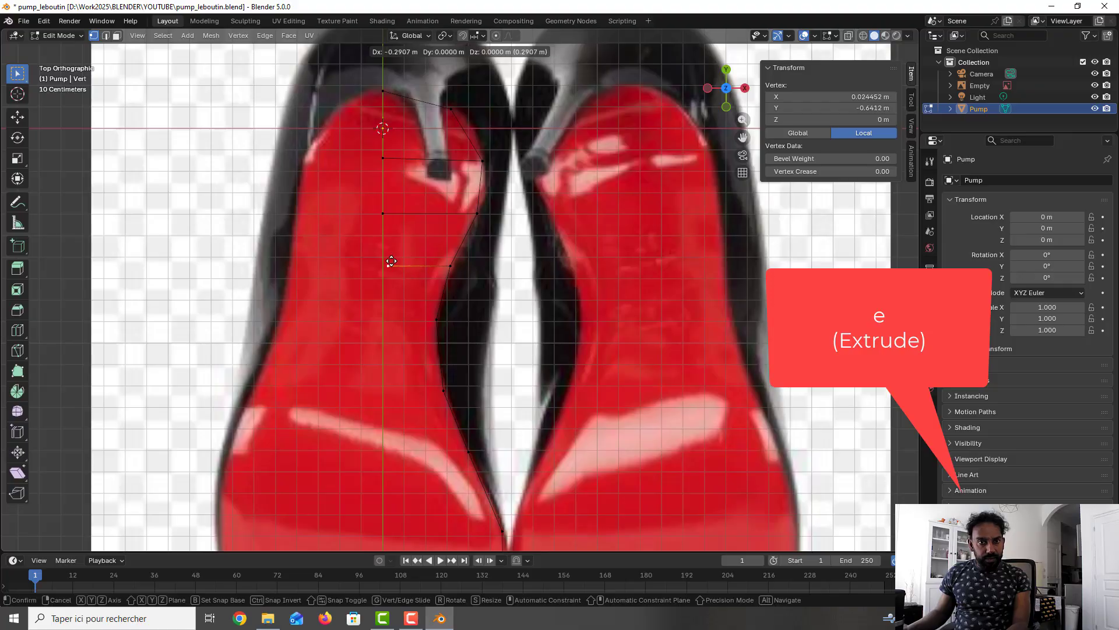
click(390, 260)
click(831, 96)
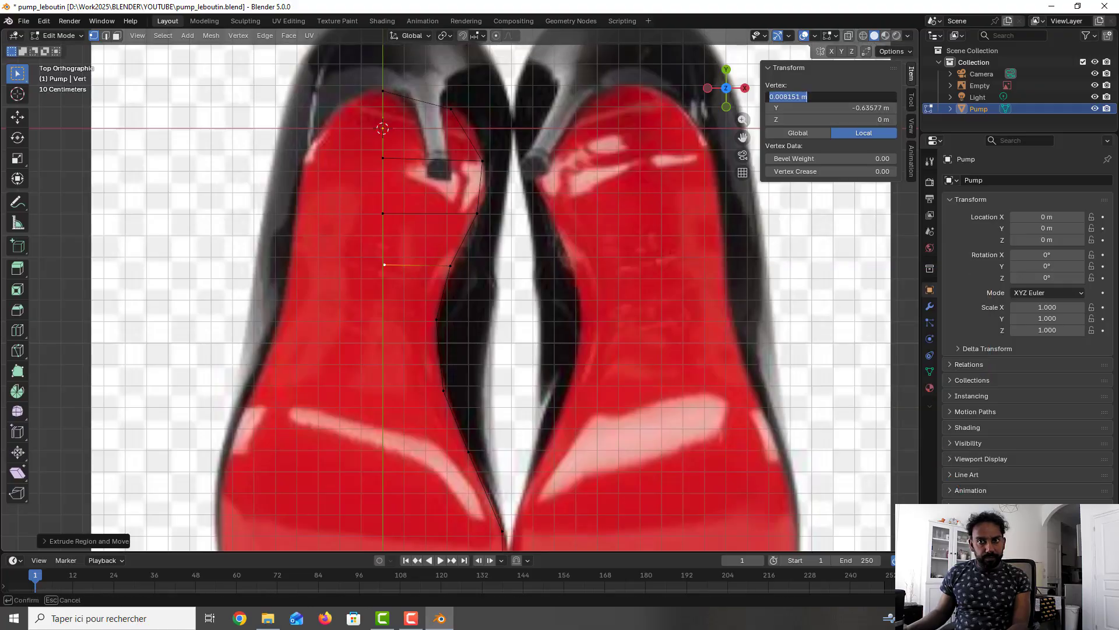
text(0)
key(Return)
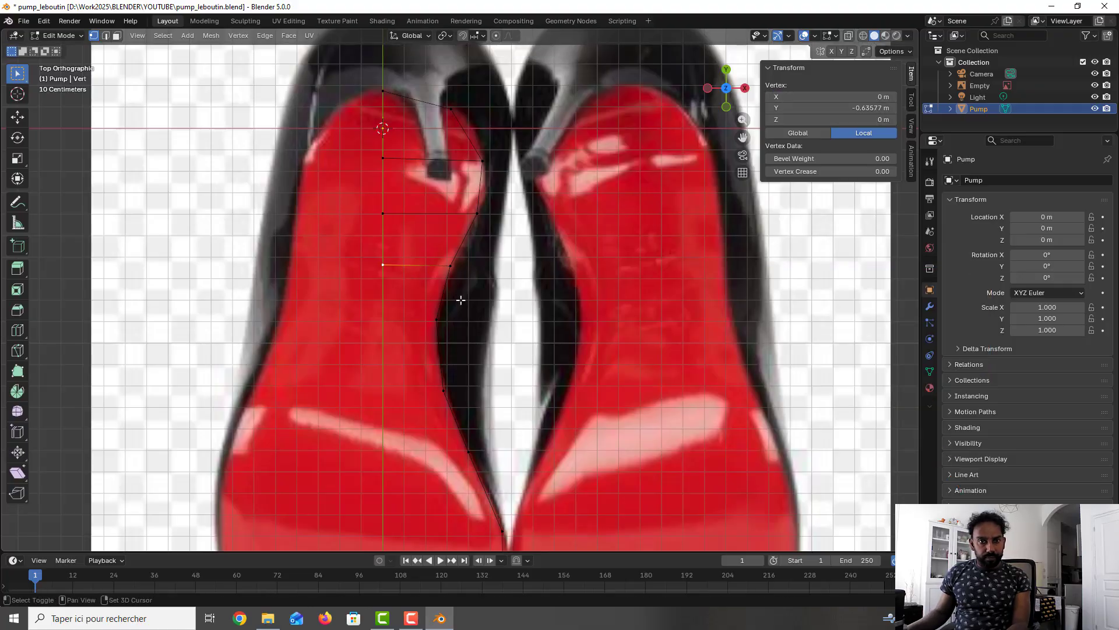
Extrude the vertex at the narrowest part of the arch to the centre line and set the new vertex's X to 0 m
shift+middle_drag(457, 300, 458, 224)
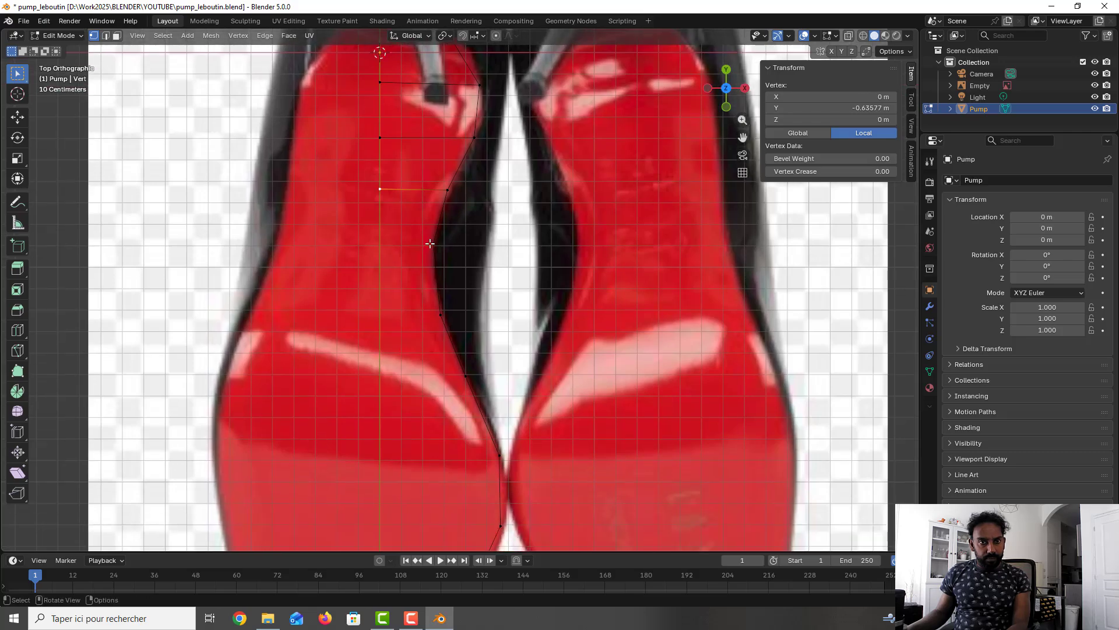
key(e)
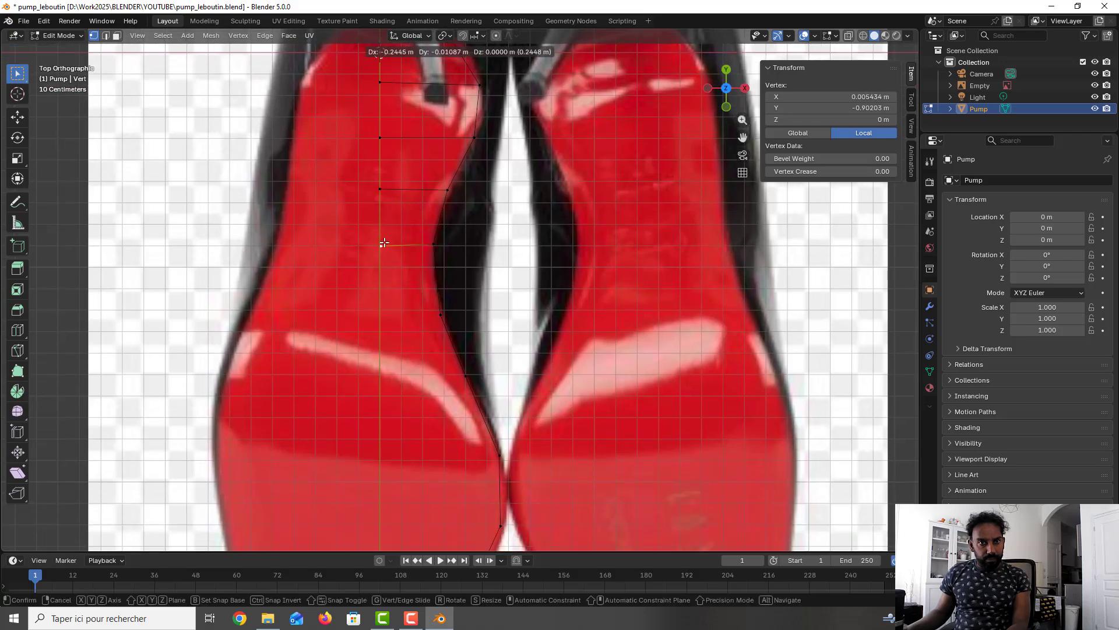
click(383, 244)
click(827, 97)
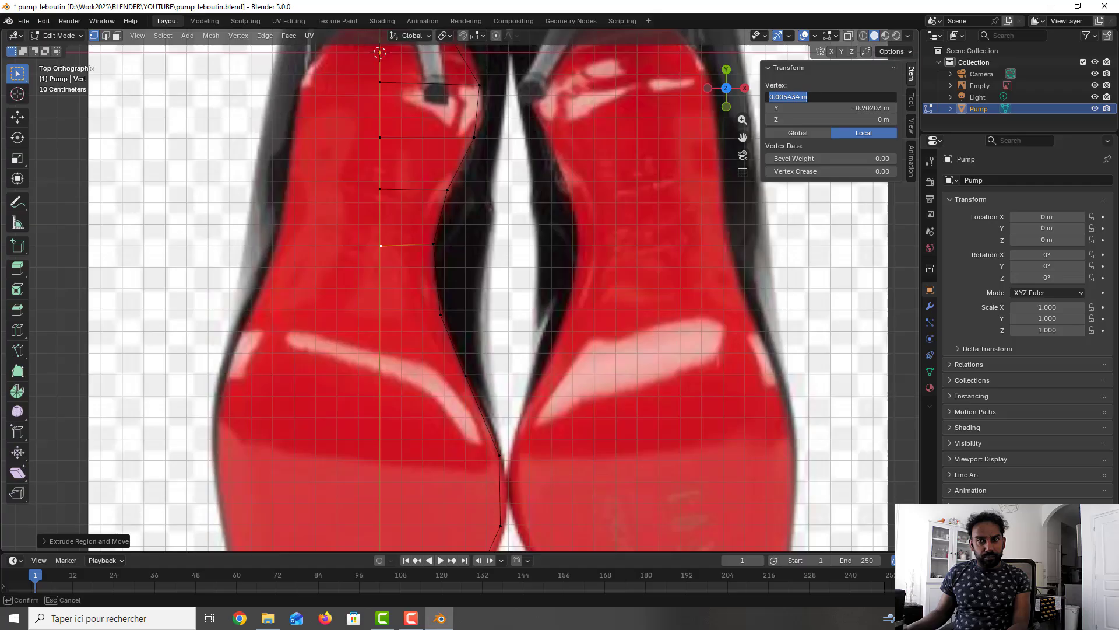
text(0)
key(Return)
Extrude the inner-edge vertex at the lower end of the arch to the centre line and set the new vertex's X to 0 m
shift+middle_drag(470, 297, 454, 226)
click(434, 226)
key(e)
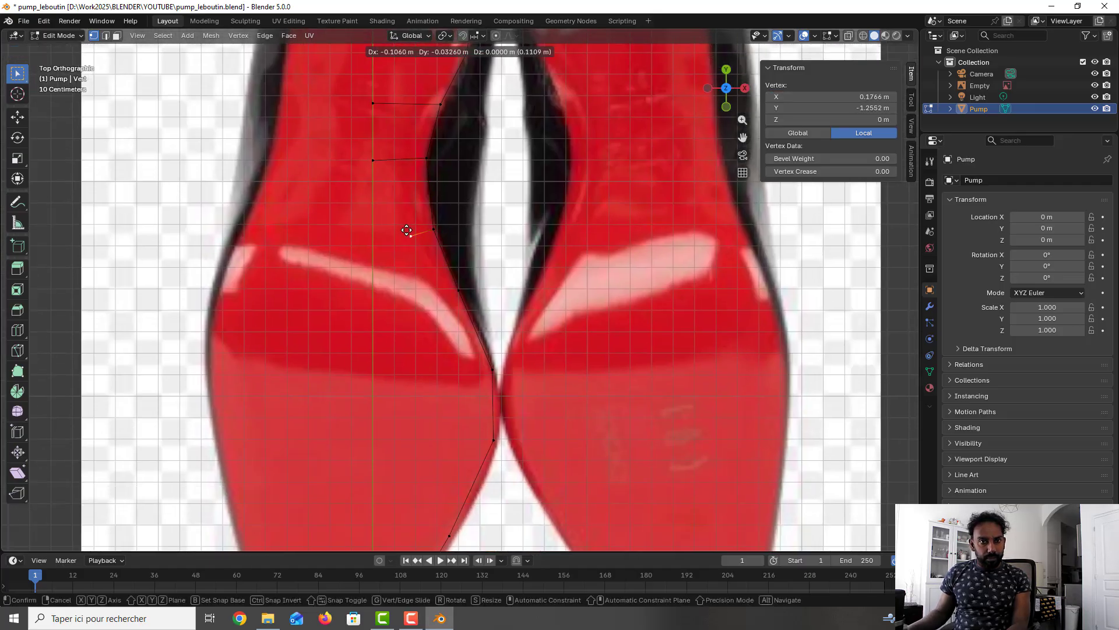
click(351, 216)
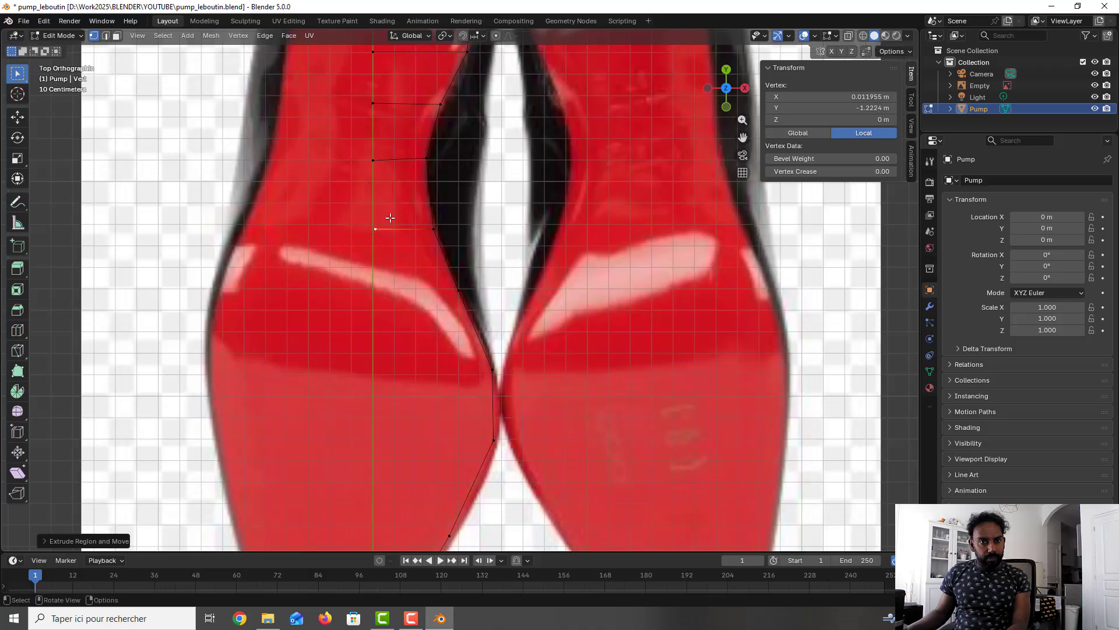
click(871, 95)
text(0)
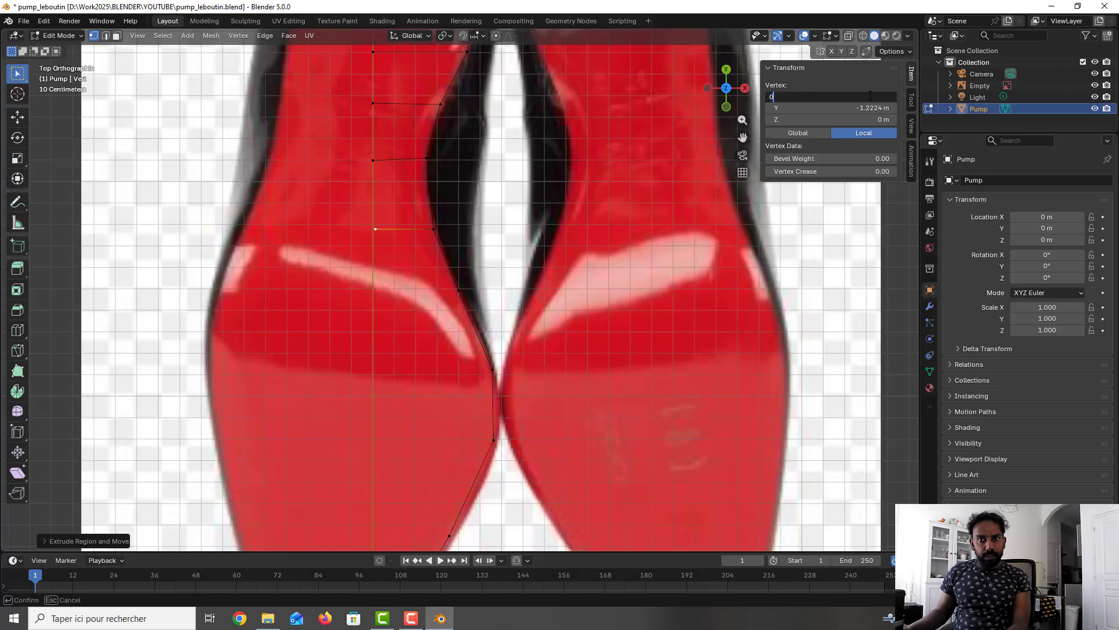
key(Return)
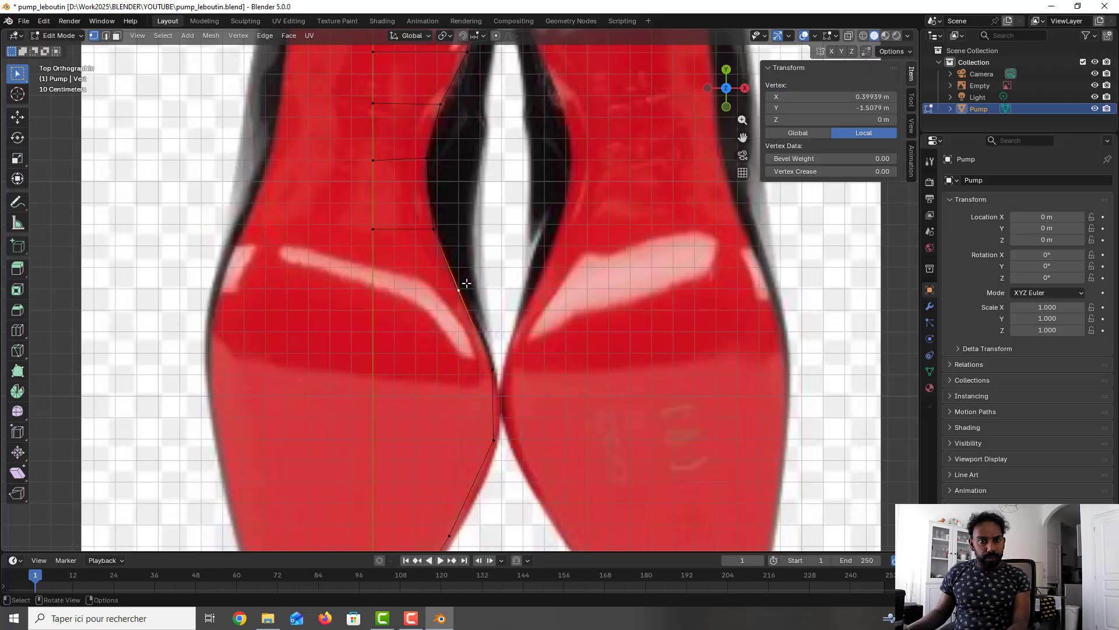
Extrude the inner-edge vertex just above the ball of the foot to the centre line and set the new vertex's X to 0 m
key(e)
click(378, 283)
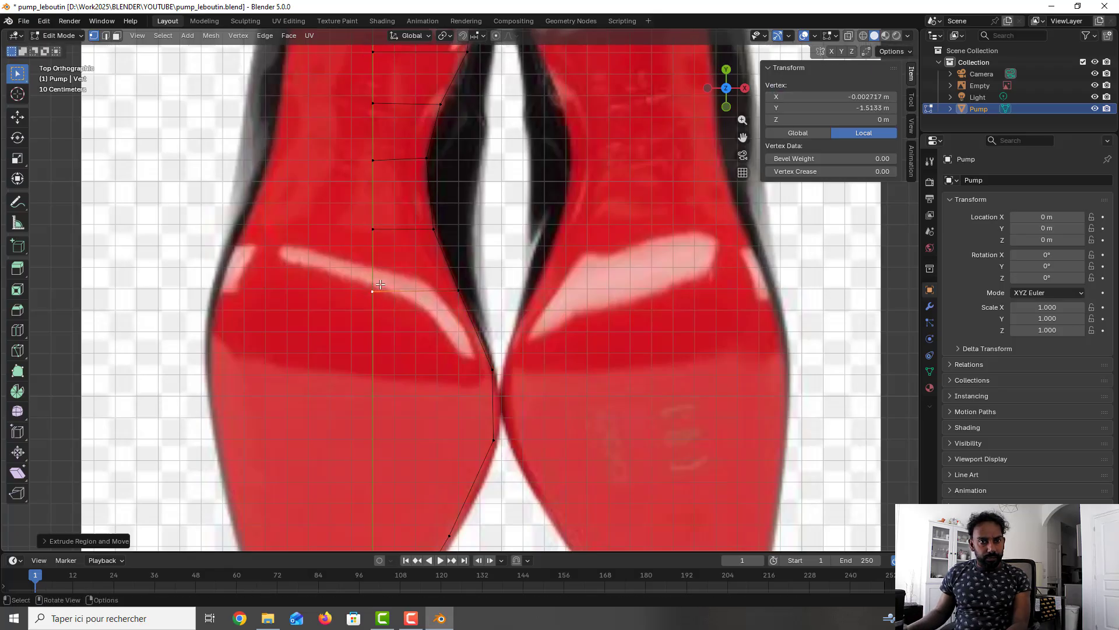
click(868, 96)
text(0)
key(Return)
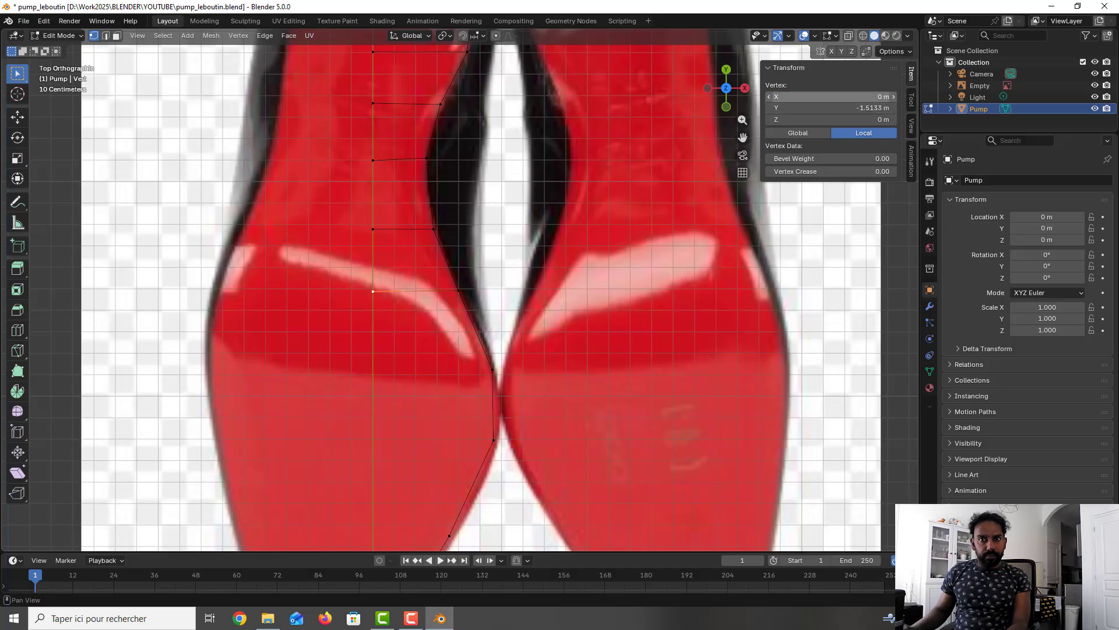
Extrude the inner-edge vertex at the upper end of the sole's widest section to the centre line and set the new vertex's X to 0 m
shift+middle_drag(541, 356, 539, 256)
click(495, 247)
key(e)
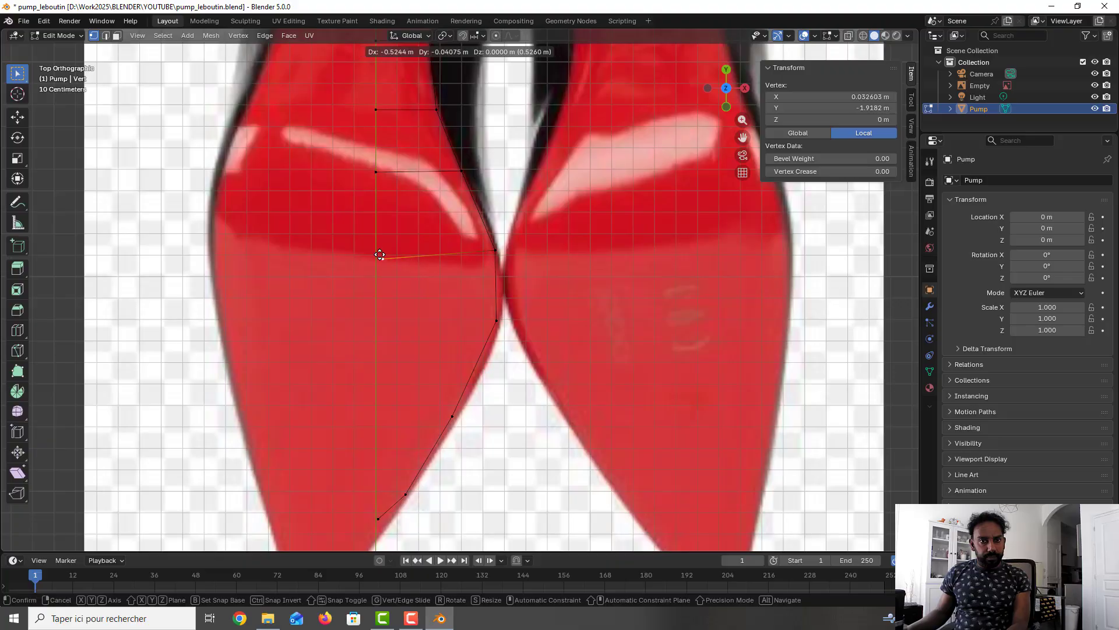
click(378, 254)
click(849, 96)
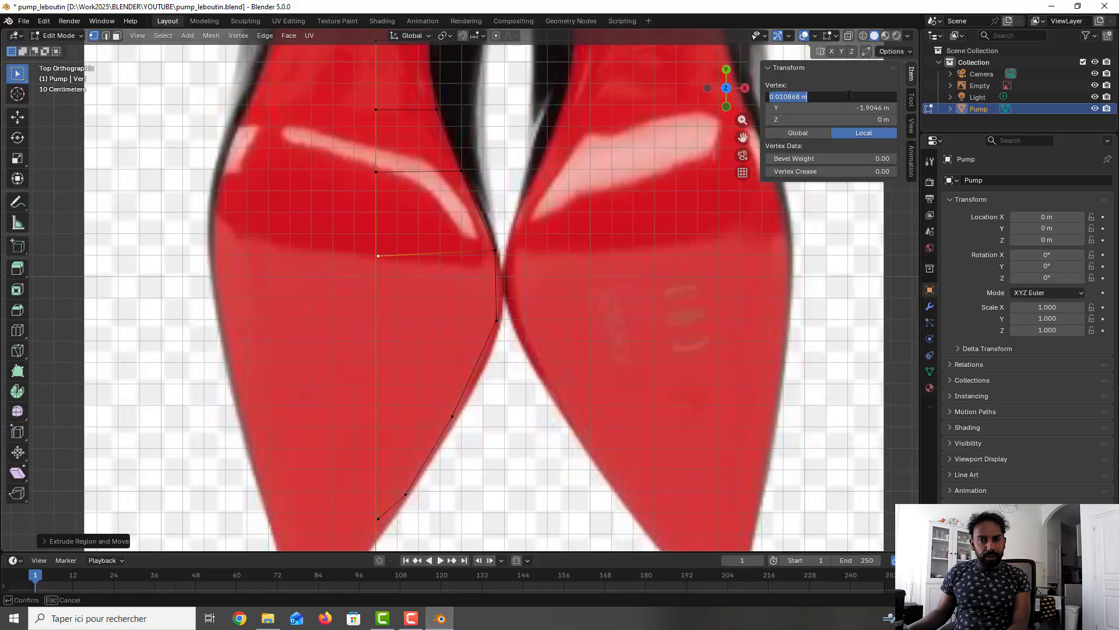
text(0)
key(Return)
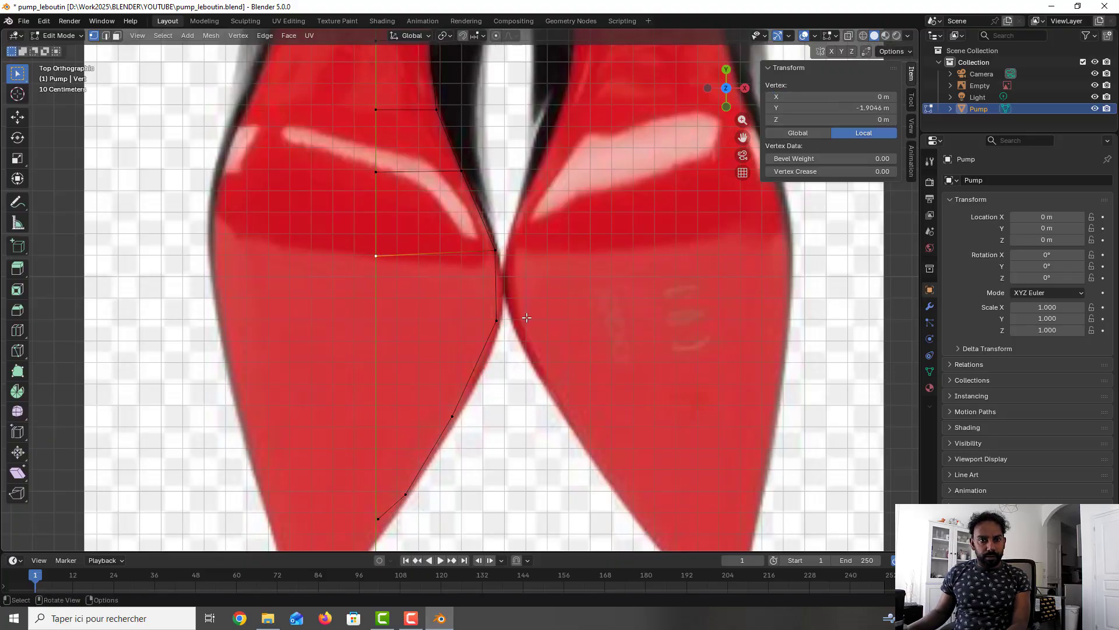
Extrude the inner-edge vertex at the lower end of the sole's widest section to the centre line, placing the new vertex at X 0 m
click(497, 322)
key(e)
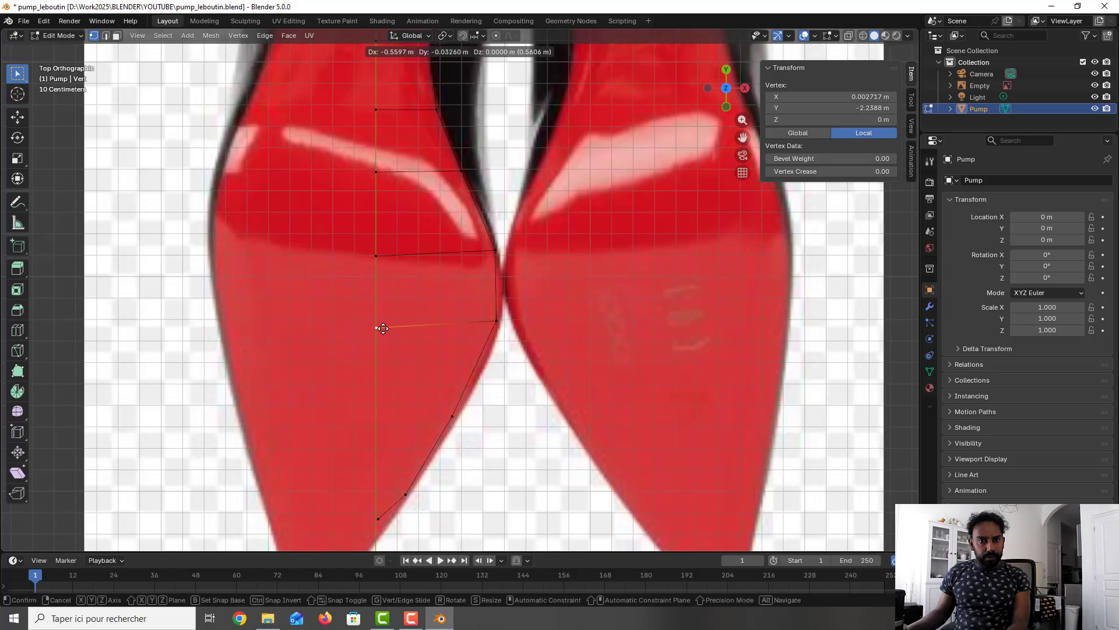
click(385, 328)
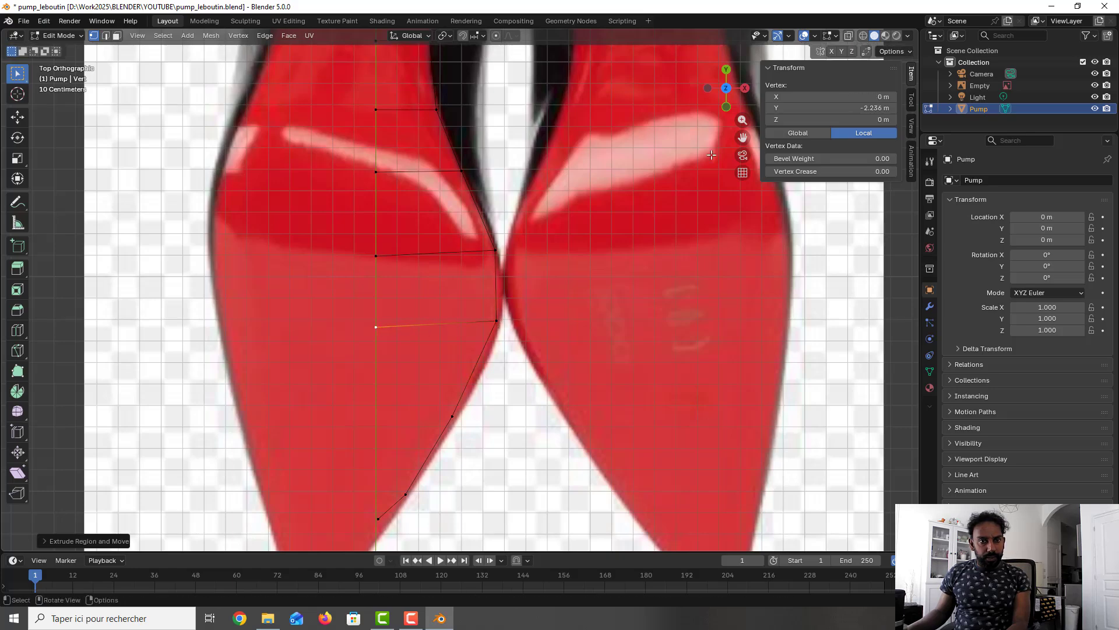
click(848, 97)
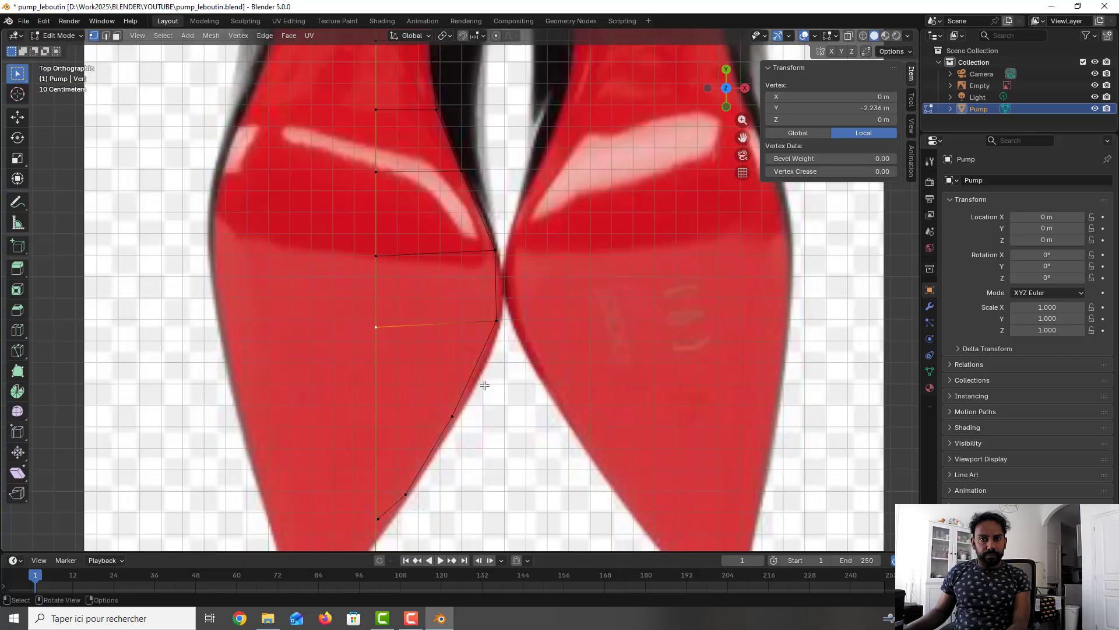
Extrude the inner-edge vertex between the widest section and the toe to the centre line, set the new vertex's X to 0 m, and save the file
shift+middle_drag(453, 415, 458, 302)
click(458, 301)
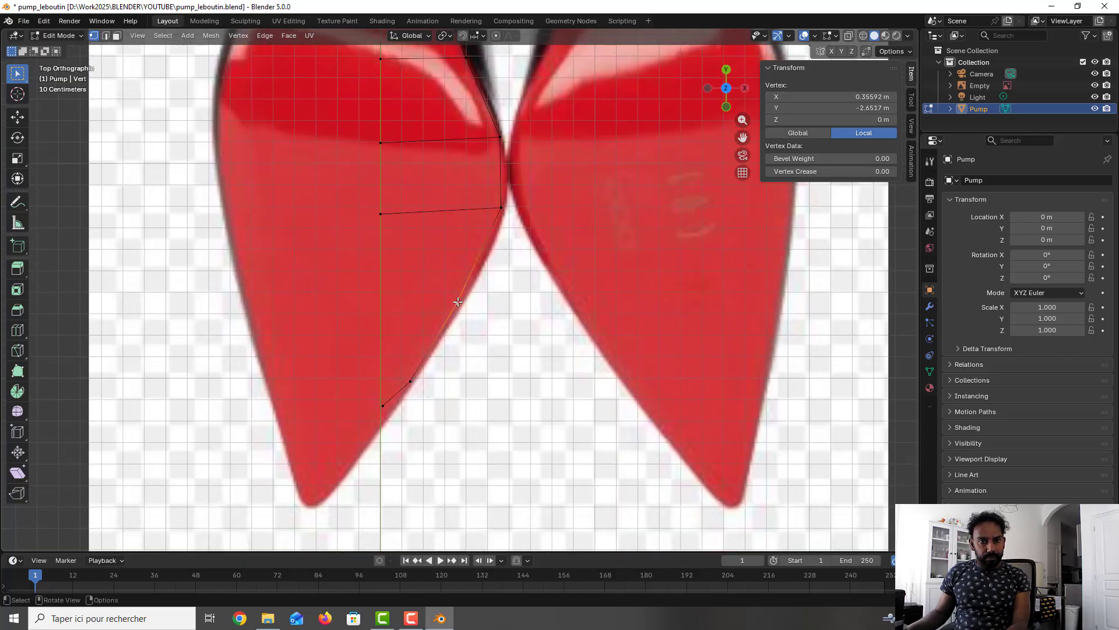
key(e)
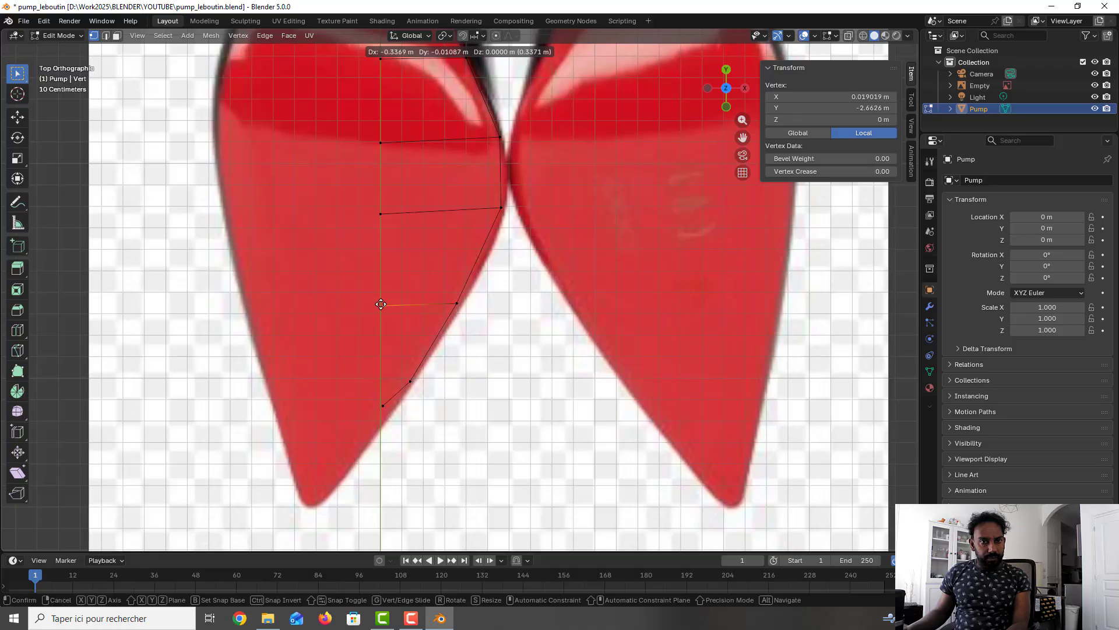
click(381, 304)
drag(834, 96, 819, 97)
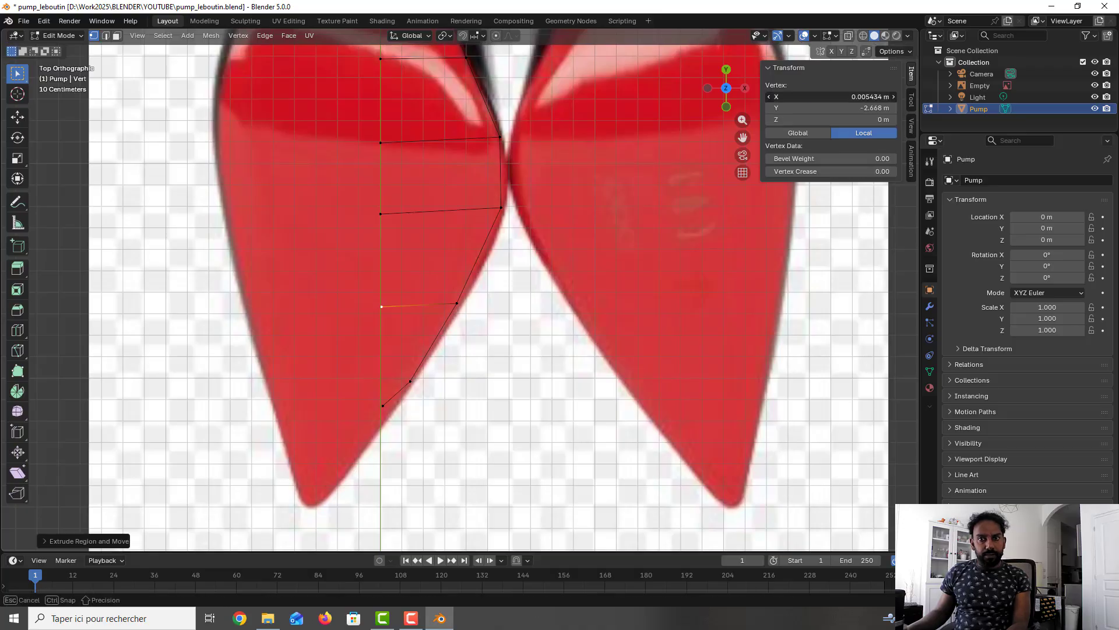
click(829, 97)
text(0)
key(Return)
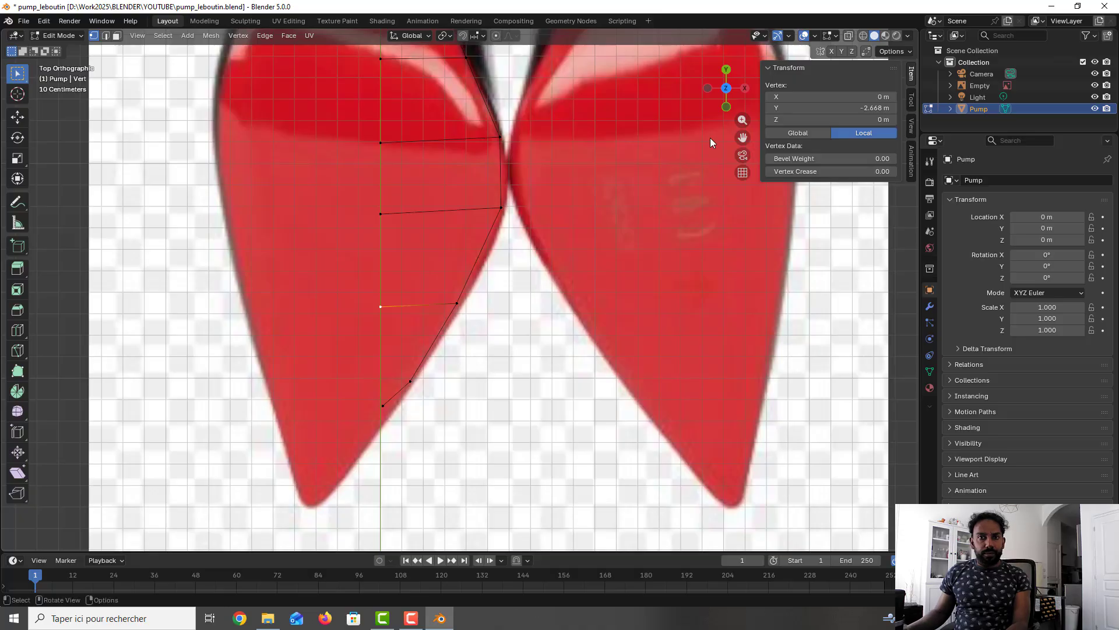
key(ctrl+s)
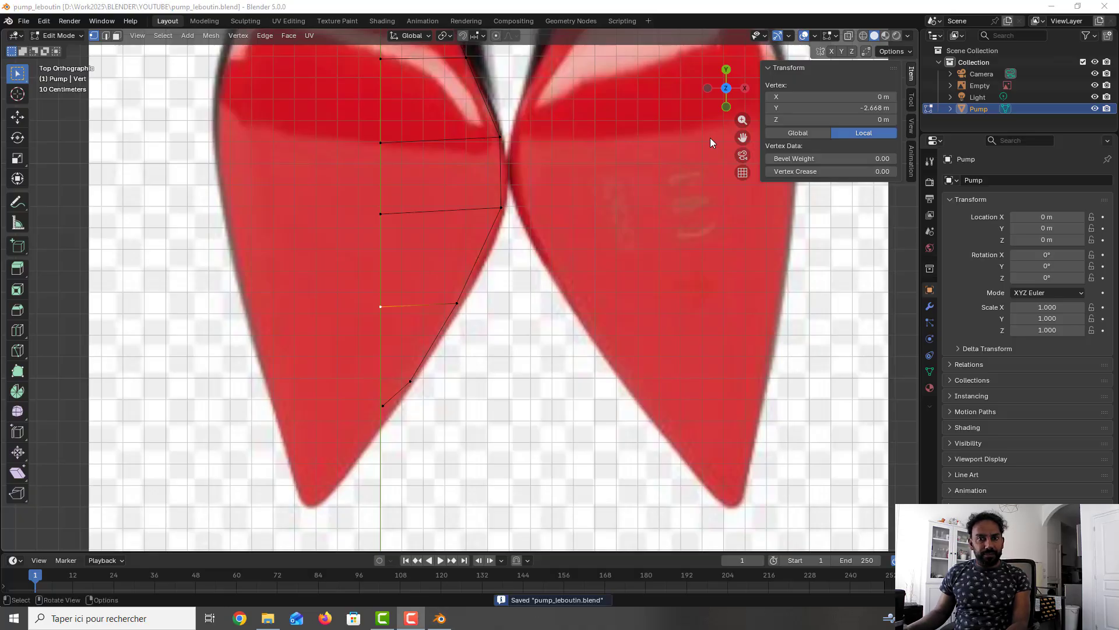
Return to Object Mode and add a Mirror modifier on the X axis to the Pump object
shift+middle_drag(445, 272, 425, 349)
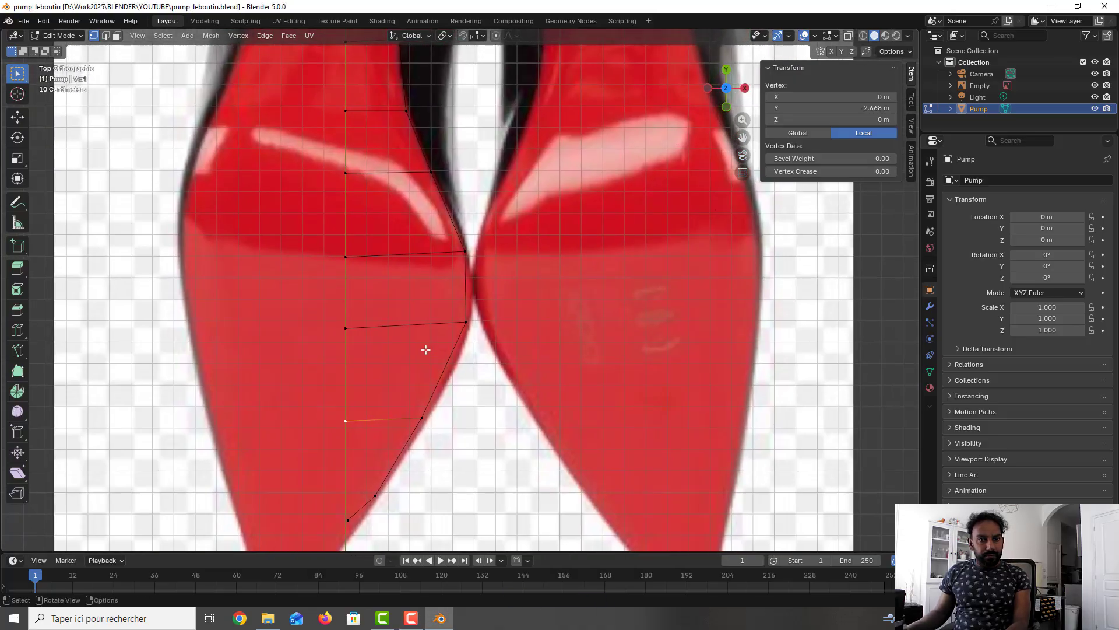
scroll(426, 349, down, 3)
key(Tab)
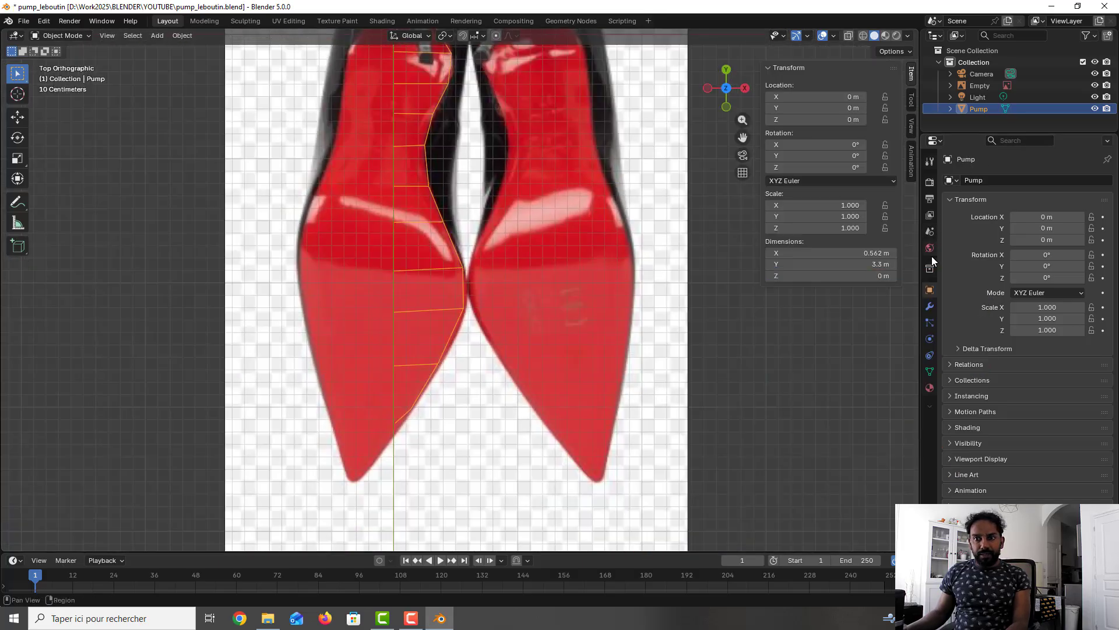
click(929, 307)
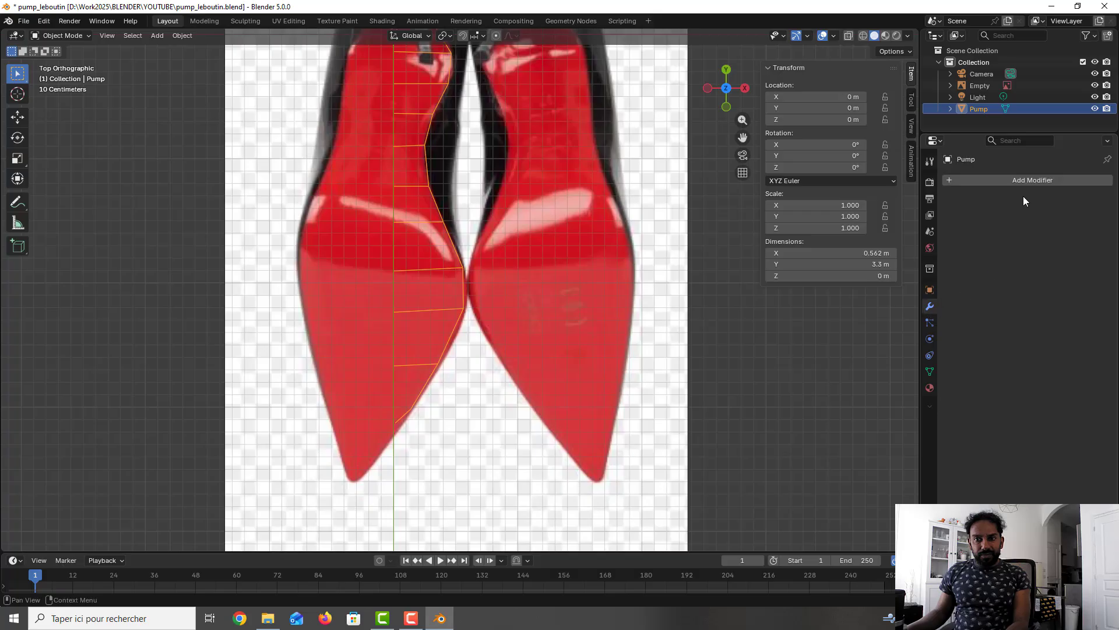
click(1019, 179)
mouse_move(990, 206)
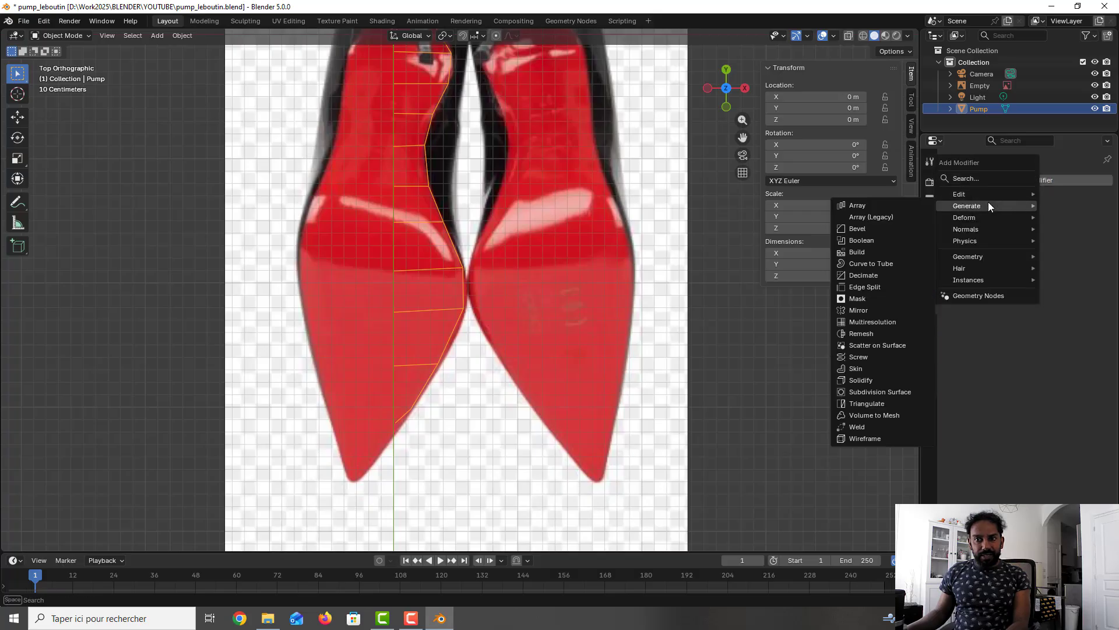
click(872, 307)
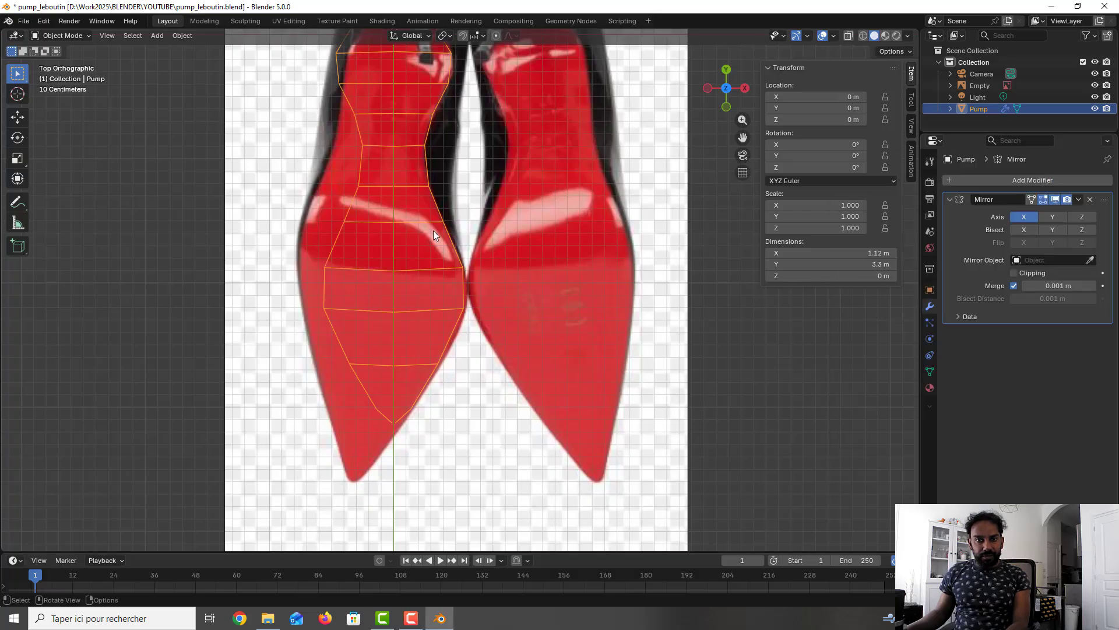
shift+middle_drag(371, 229, 365, 338)
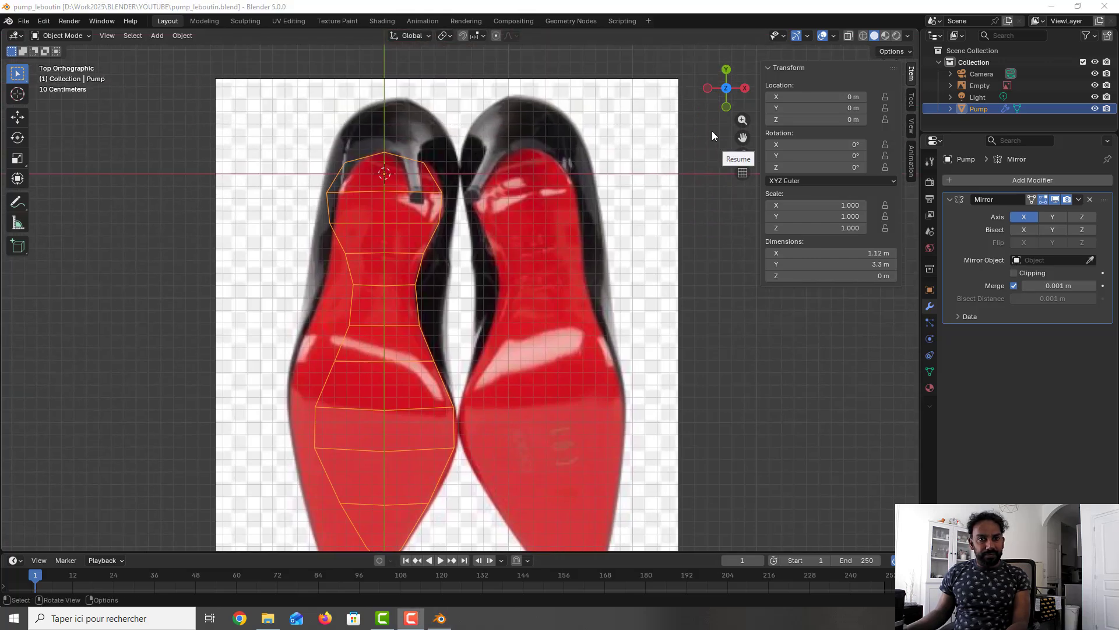
Make the louboutin_top_view.JPG reference image show in perspective views as well
middle_drag(716, 307, 670, 291)
key(KP_7)
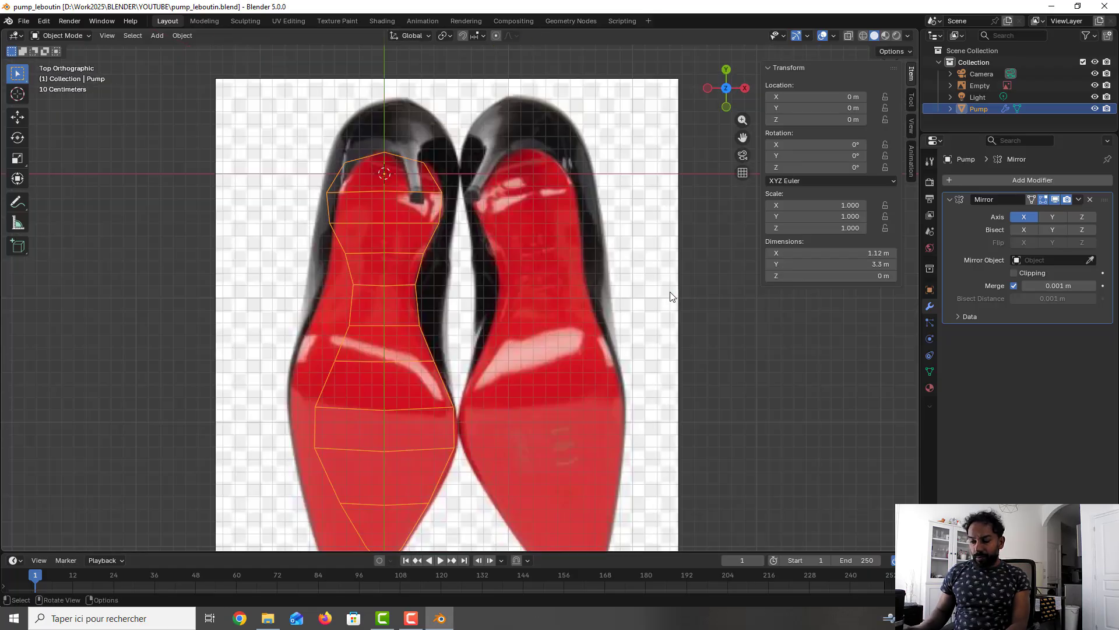
click(979, 86)
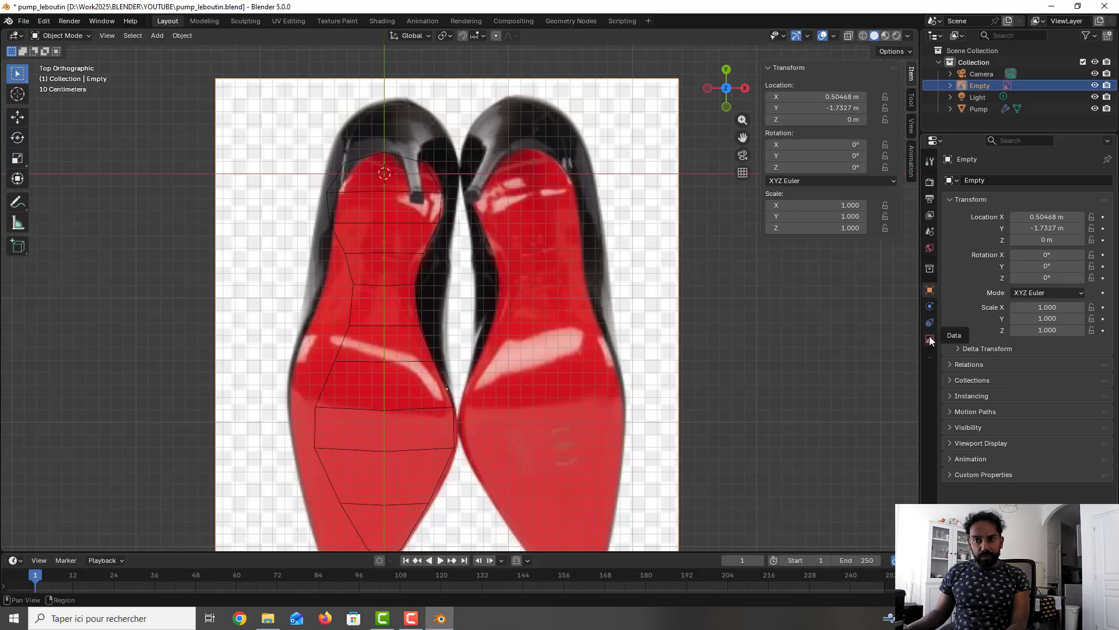
click(930, 338)
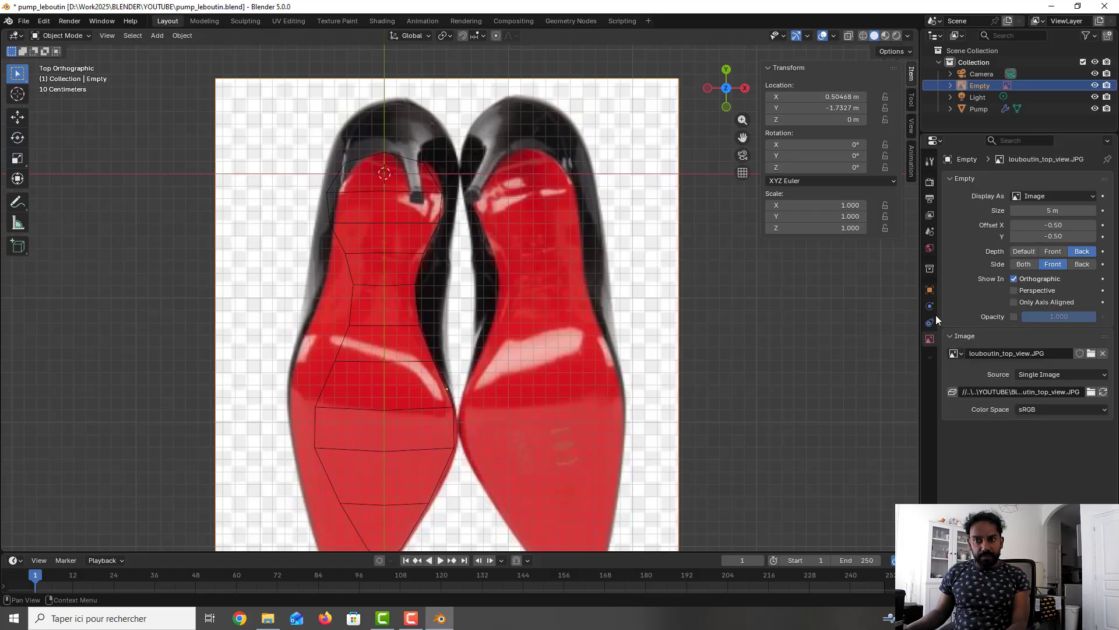
click(1014, 290)
middle_drag(709, 262, 688, 236)
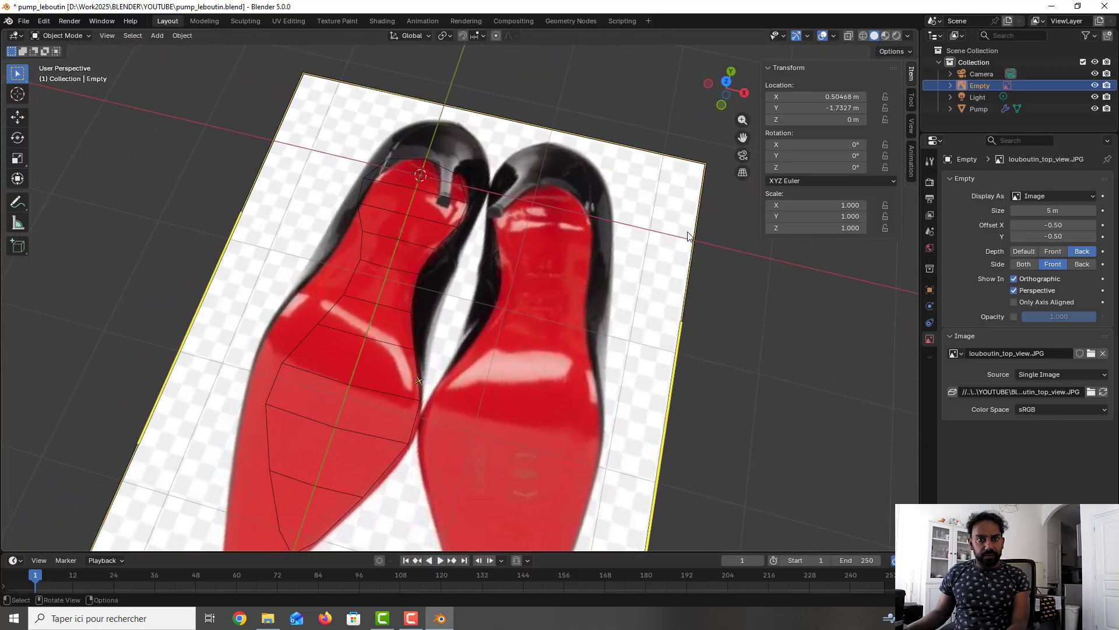
Add side_high_heels.jpg as a reference image in the right view and make it show in perspective views
key(KP_3)
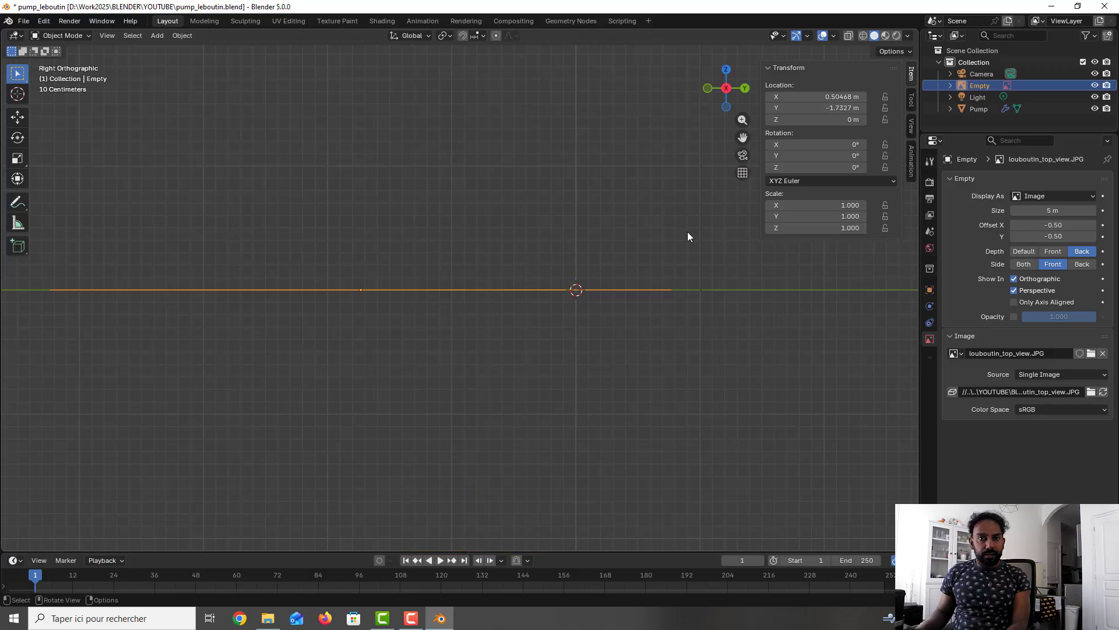
scroll(612, 232, down, 2)
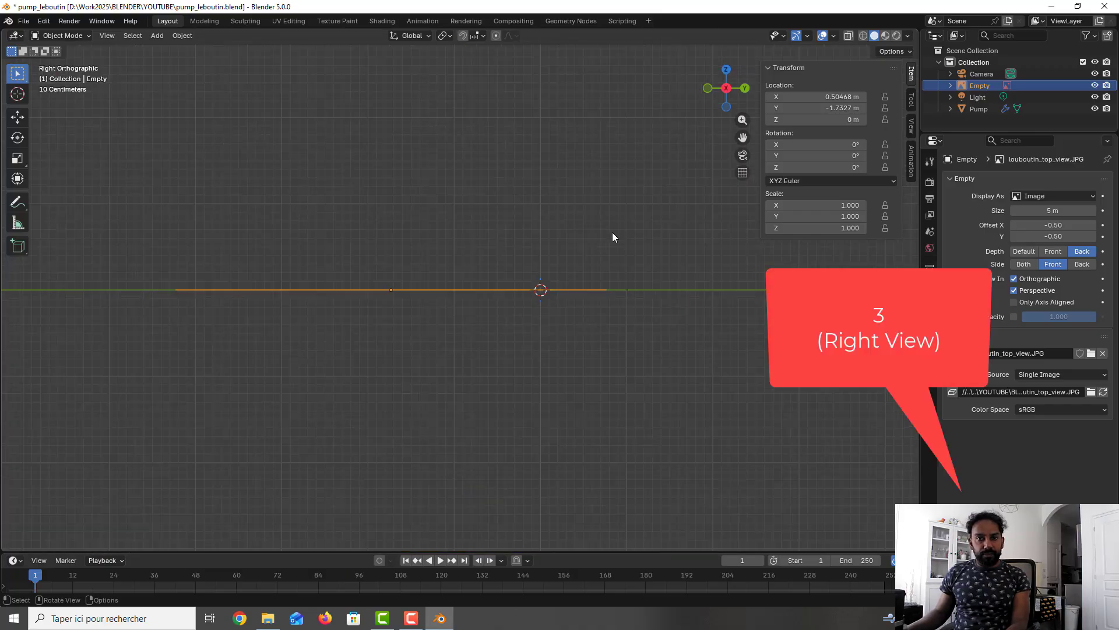
scroll(612, 238, down, 3)
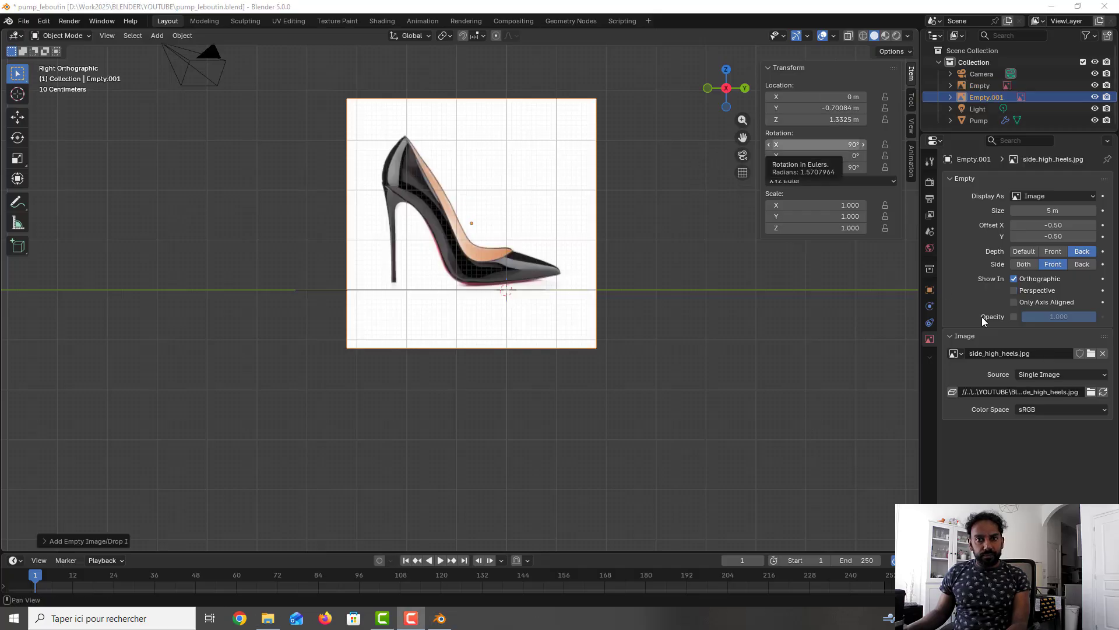
click(1015, 290)
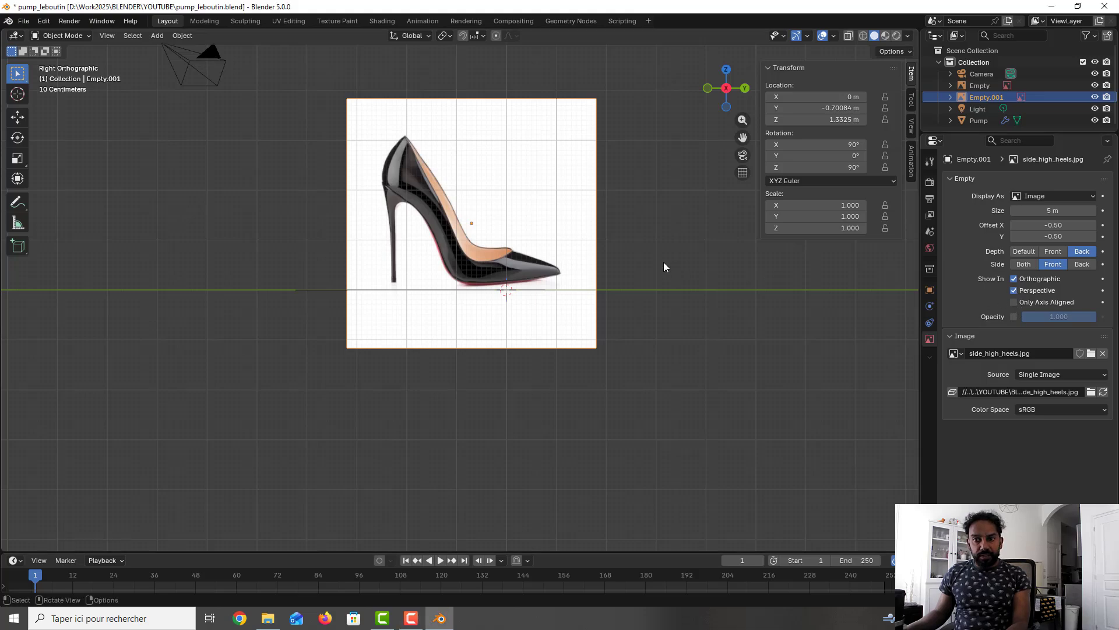
Move the side-view reference image along the Y axis to about -1.4 m, over the top-view image
shift+middle_drag(582, 239, 659, 285)
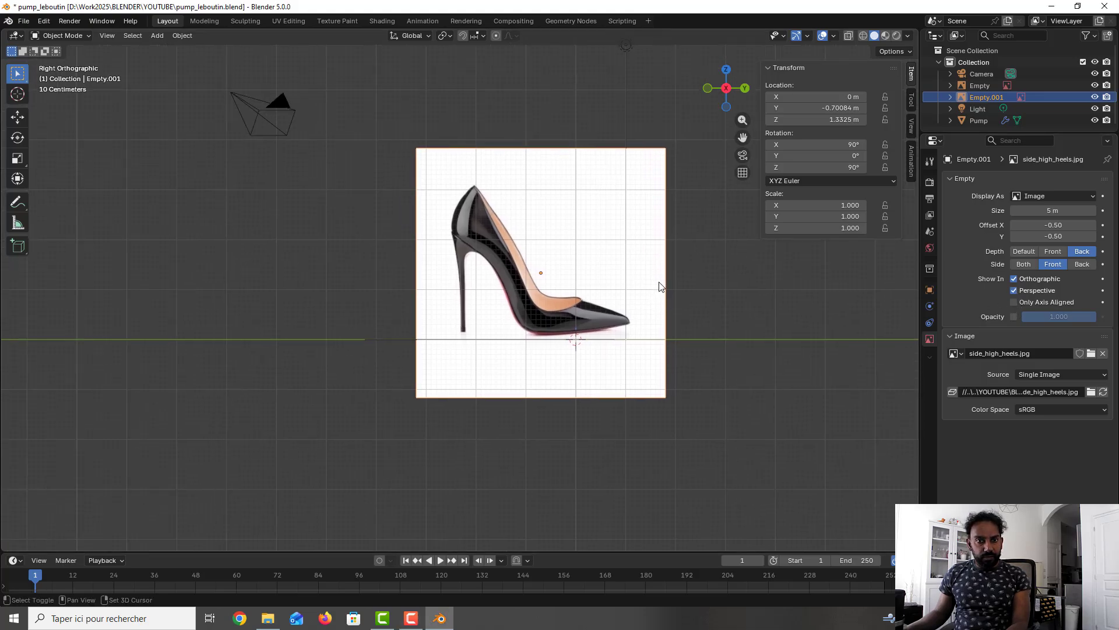
scroll(660, 285, up, 1)
click(977, 122)
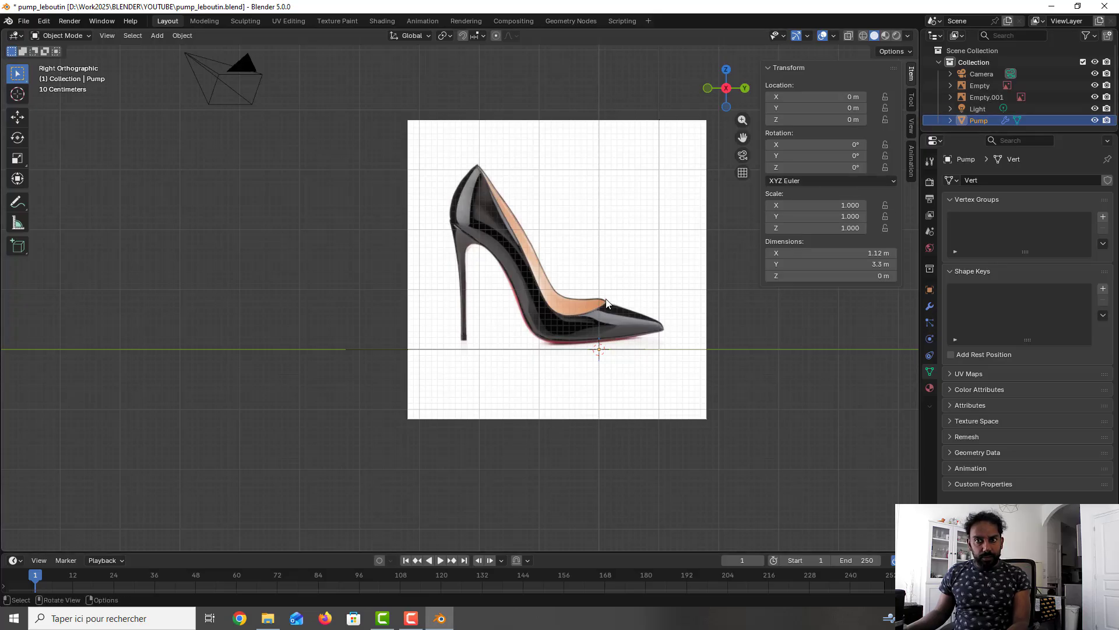
middle_drag(598, 305, 593, 314)
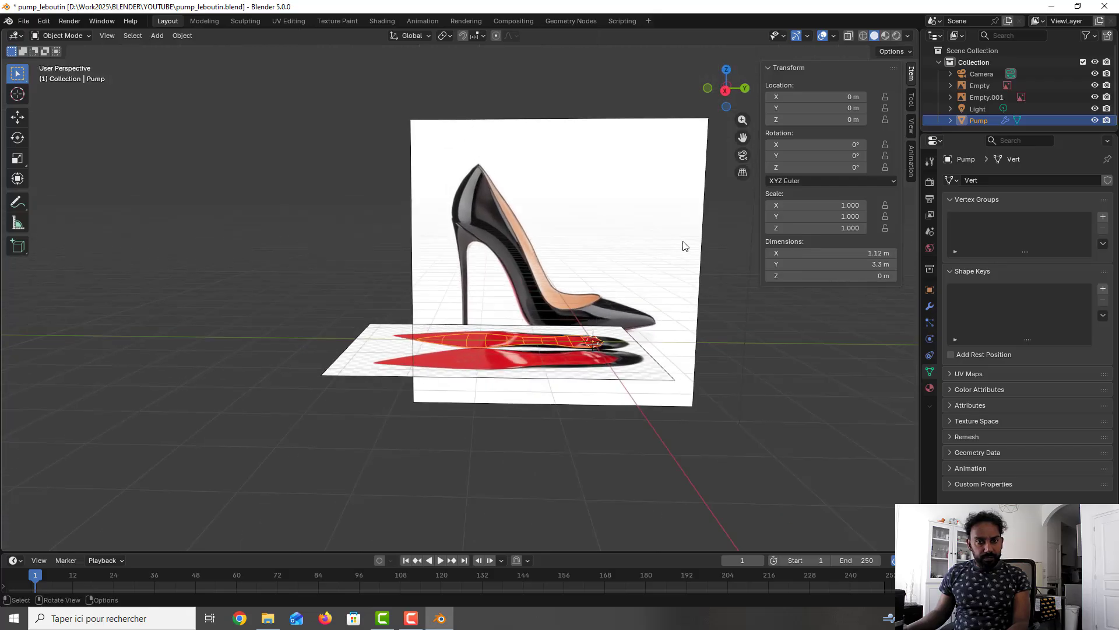
click(975, 98)
key(g)
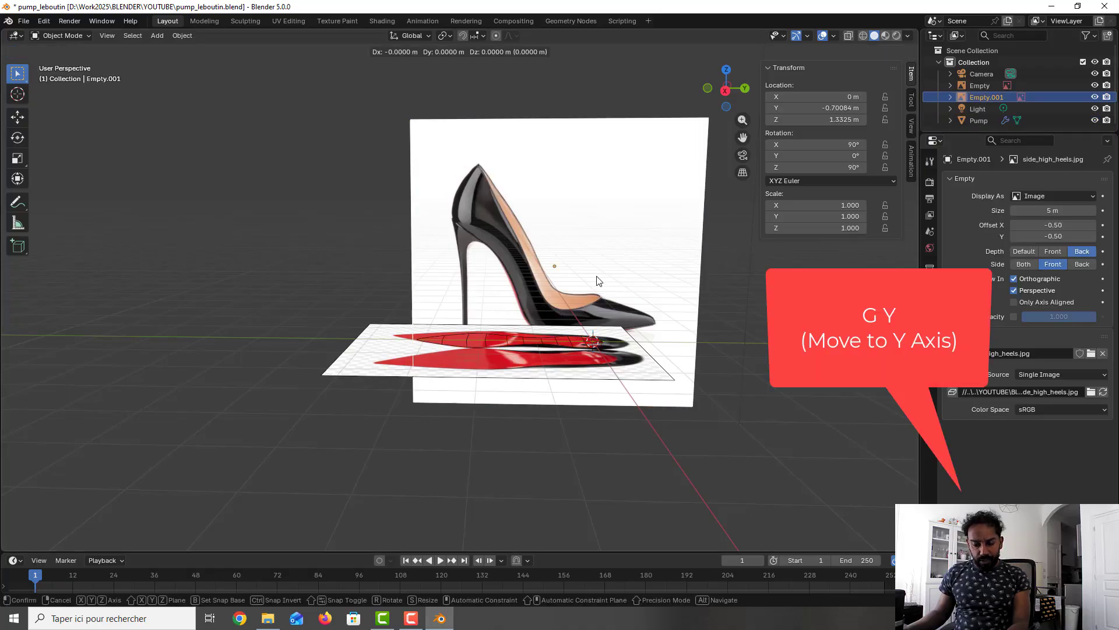
key(y)
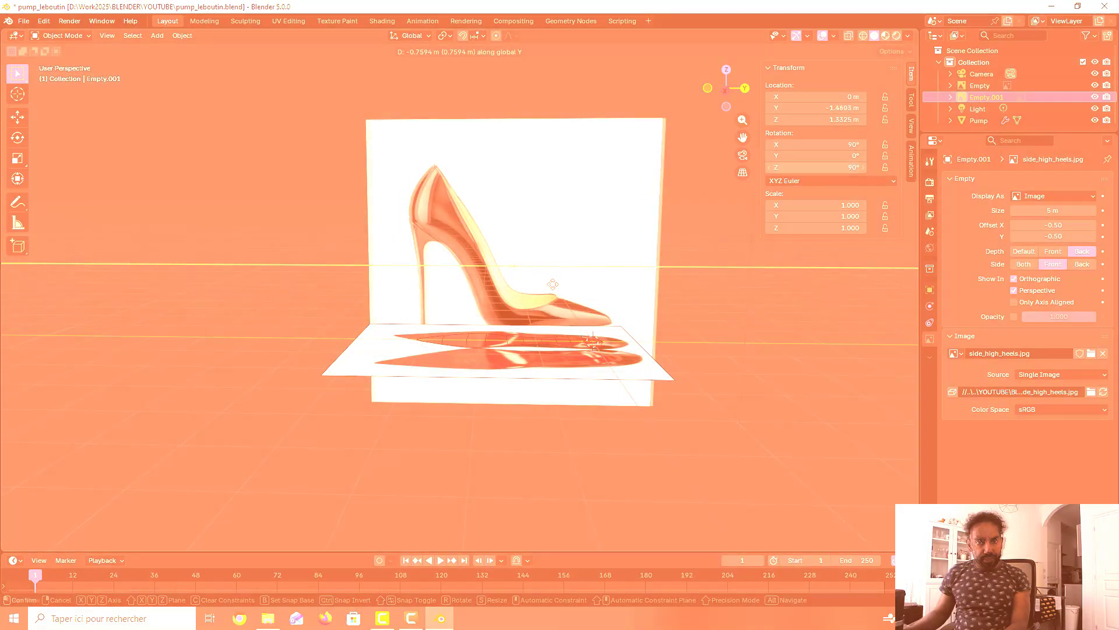
click(554, 284)
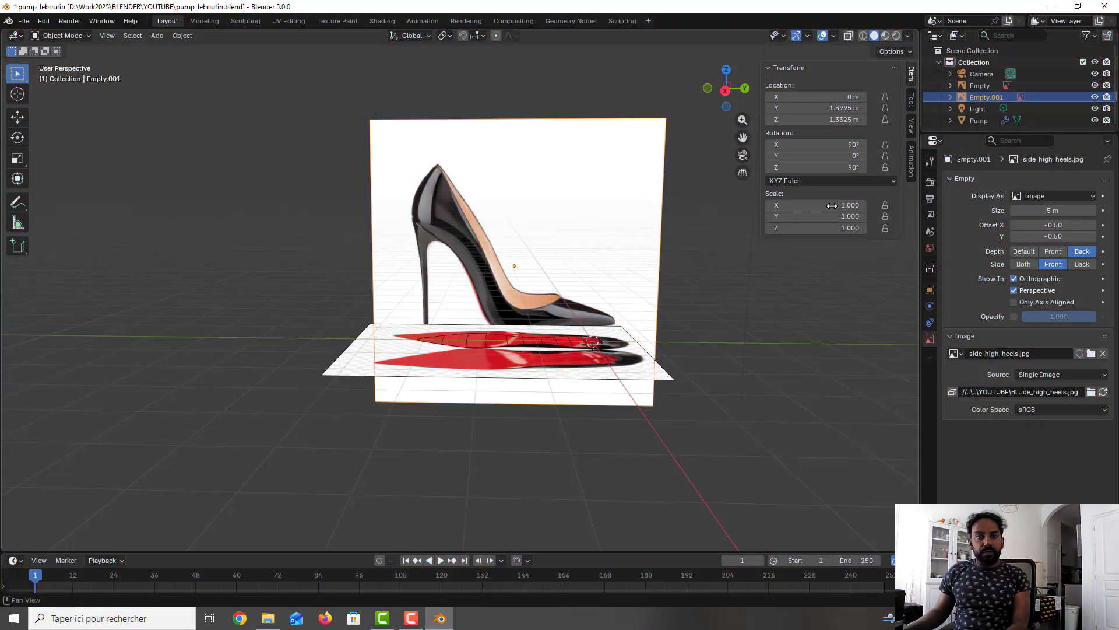
Flip the side-view reference image by setting its X scale to -1
click(832, 205)
text(-1)
key(Return)
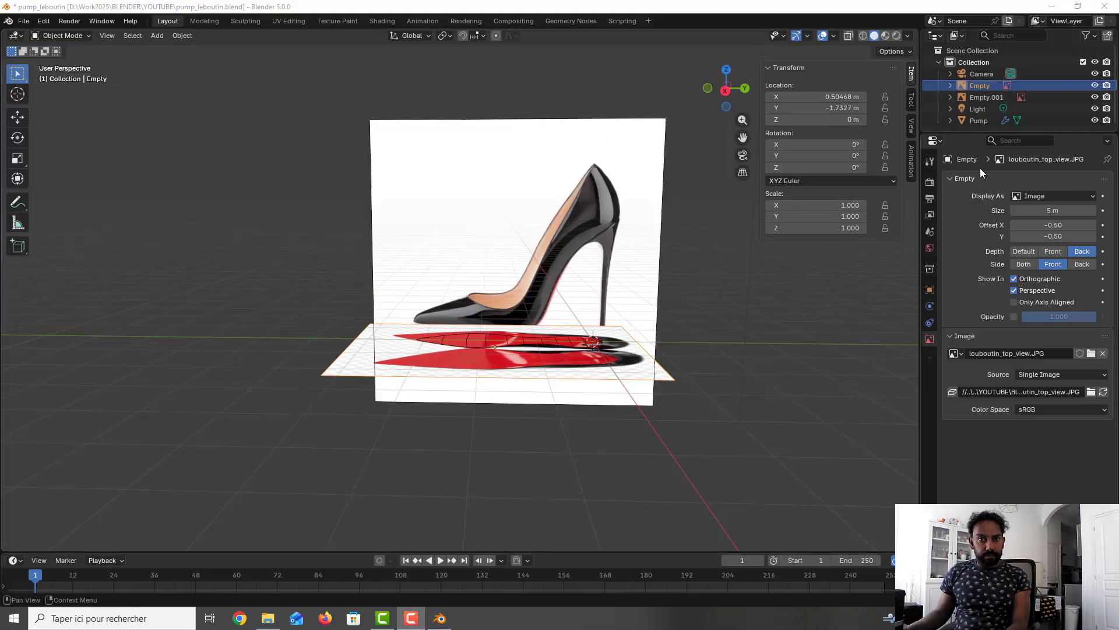
Lower the side-view reference image along Z to about 1.2 m so the shoe rests on the ground line, and save the file
click(977, 121)
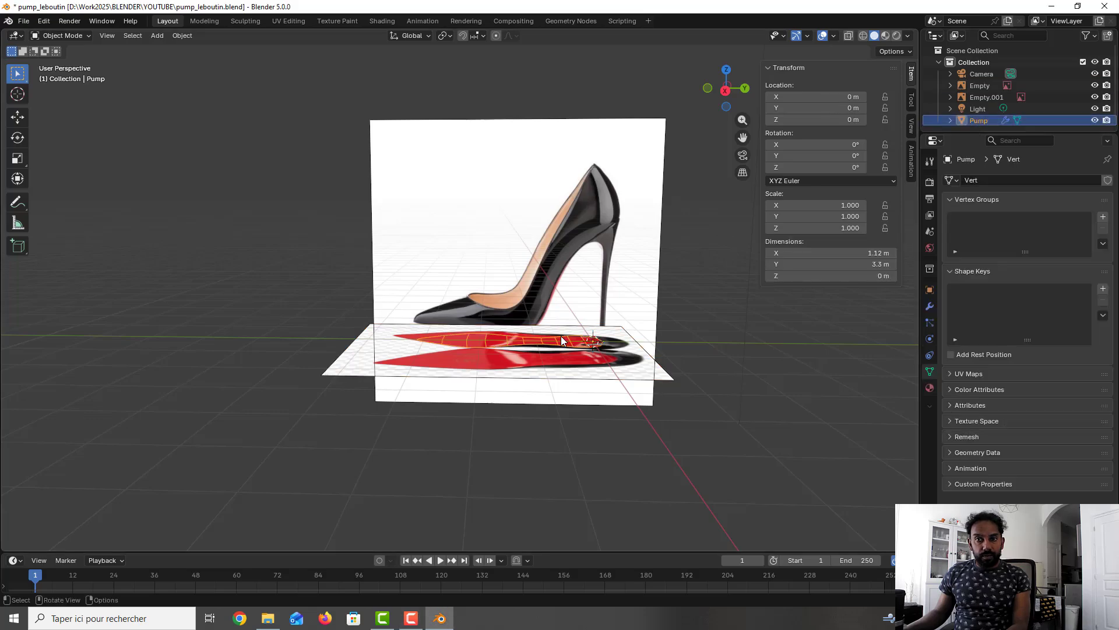
click(582, 340)
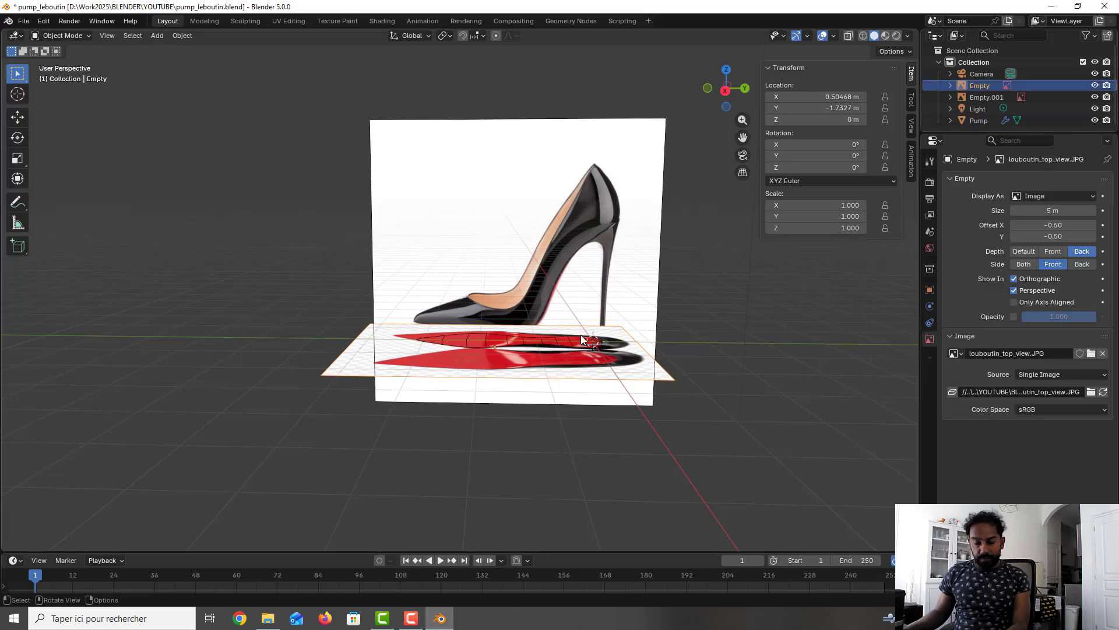
click(985, 120)
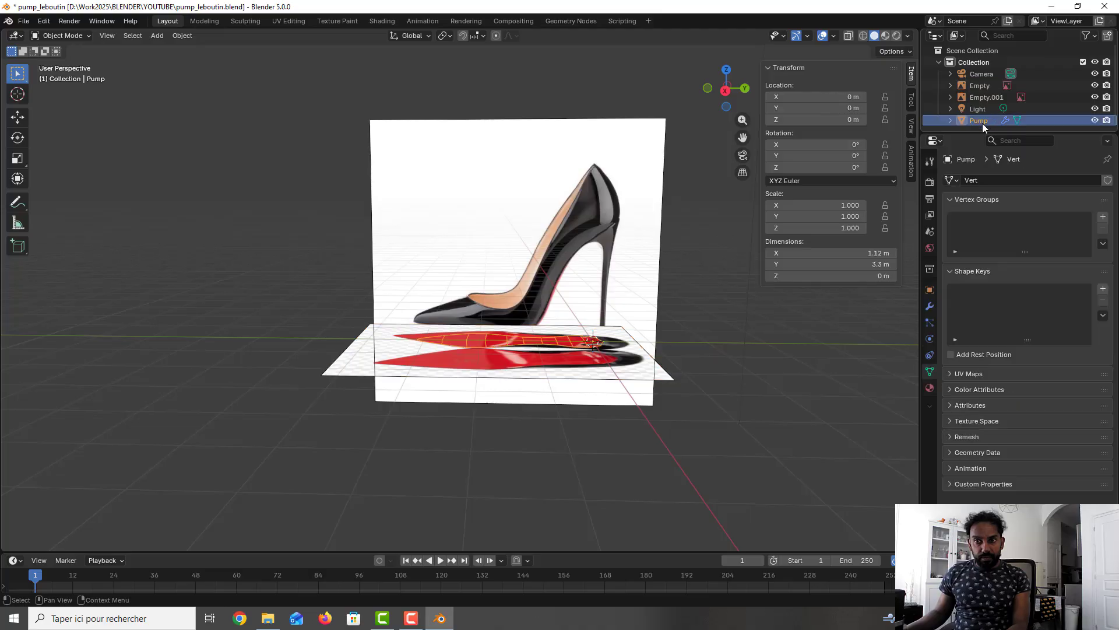
key(KP_3)
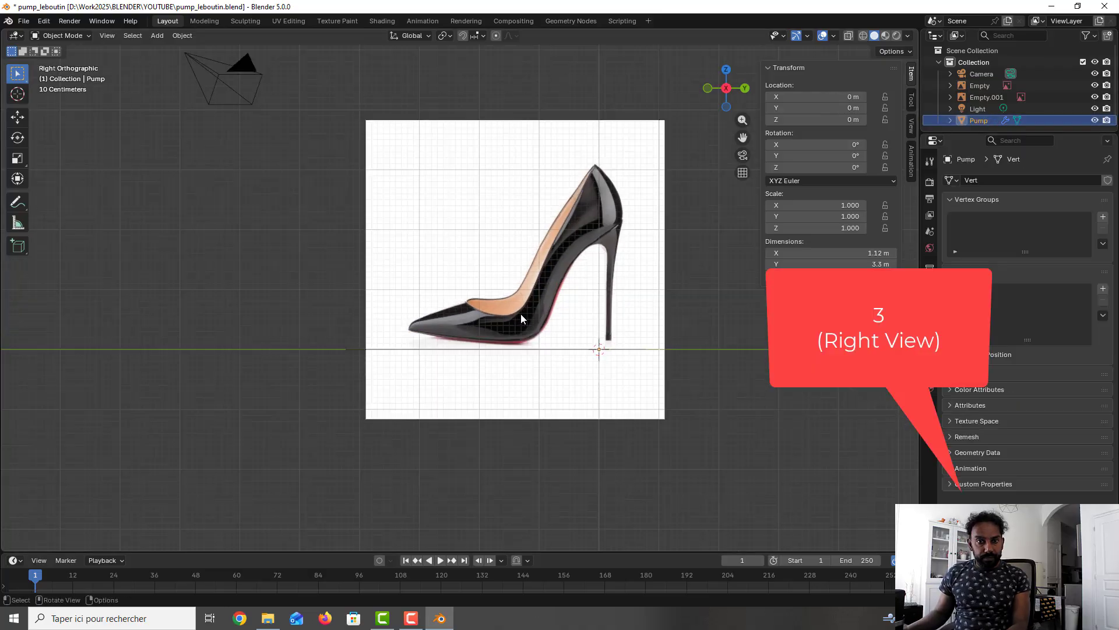
scroll(520, 318, up, 1)
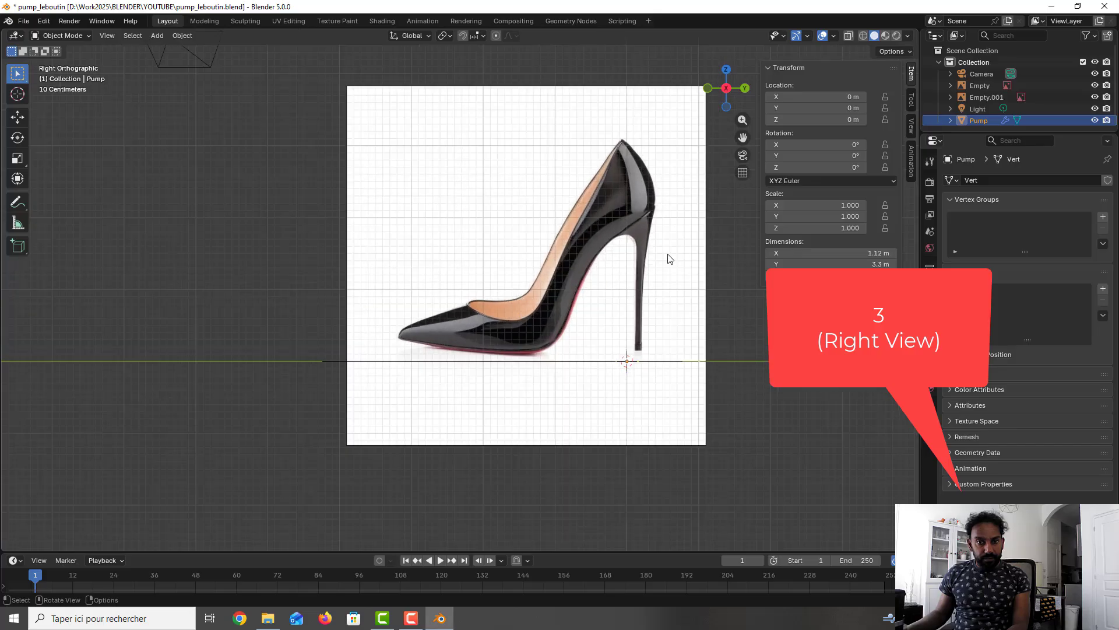
click(973, 95)
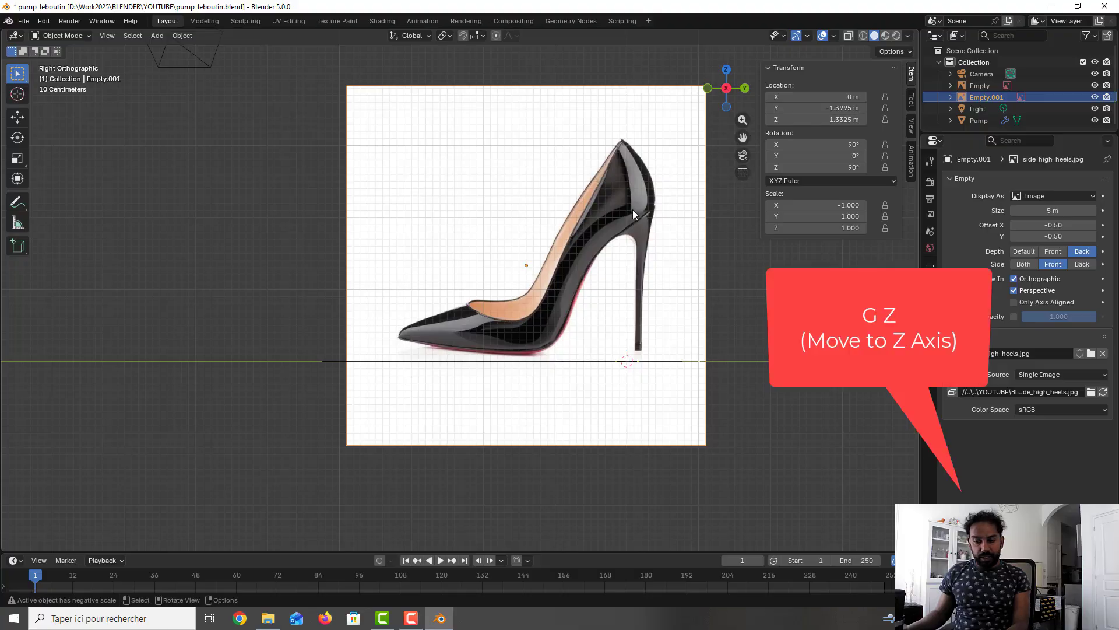
key(g)
key(z)
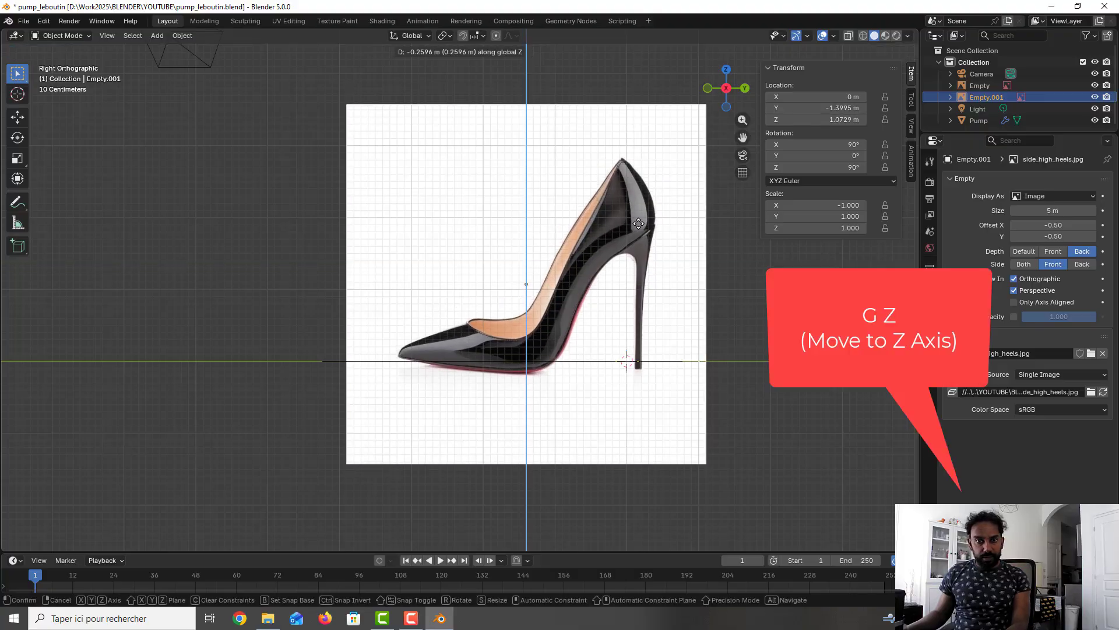
click(656, 222)
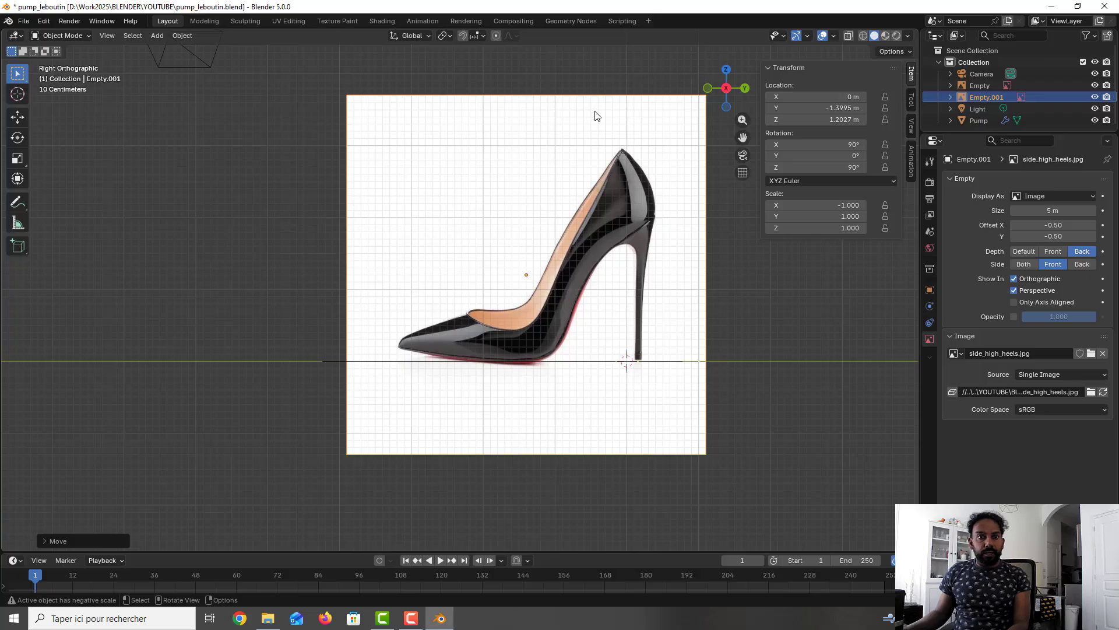
key(ctrl+s)
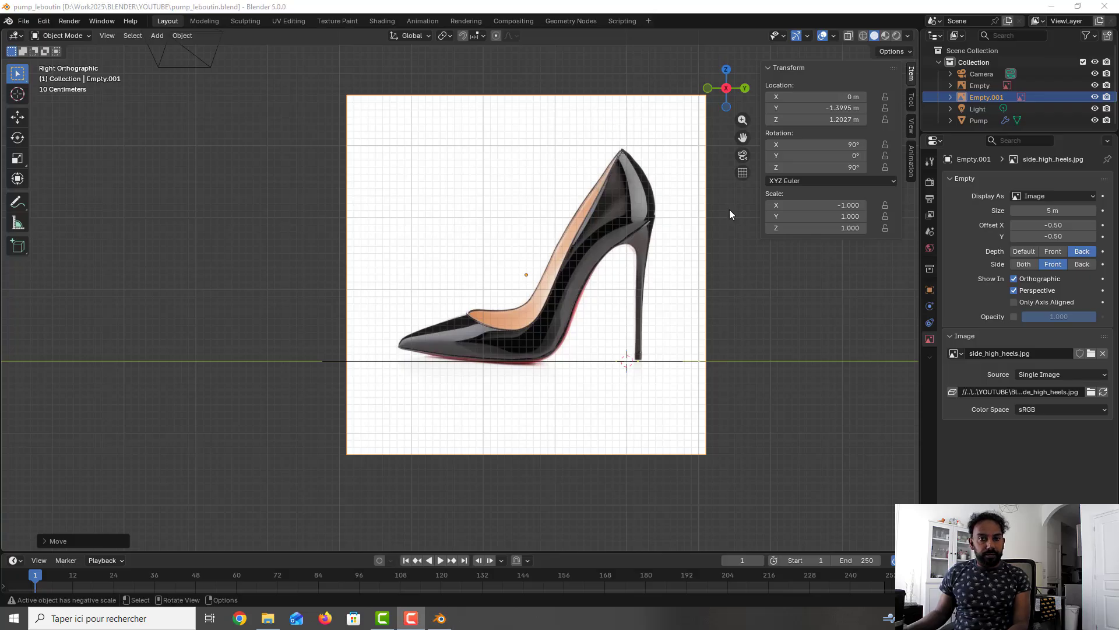
Enable opacity on the side-view reference image and set it to 0.5
click(1014, 317)
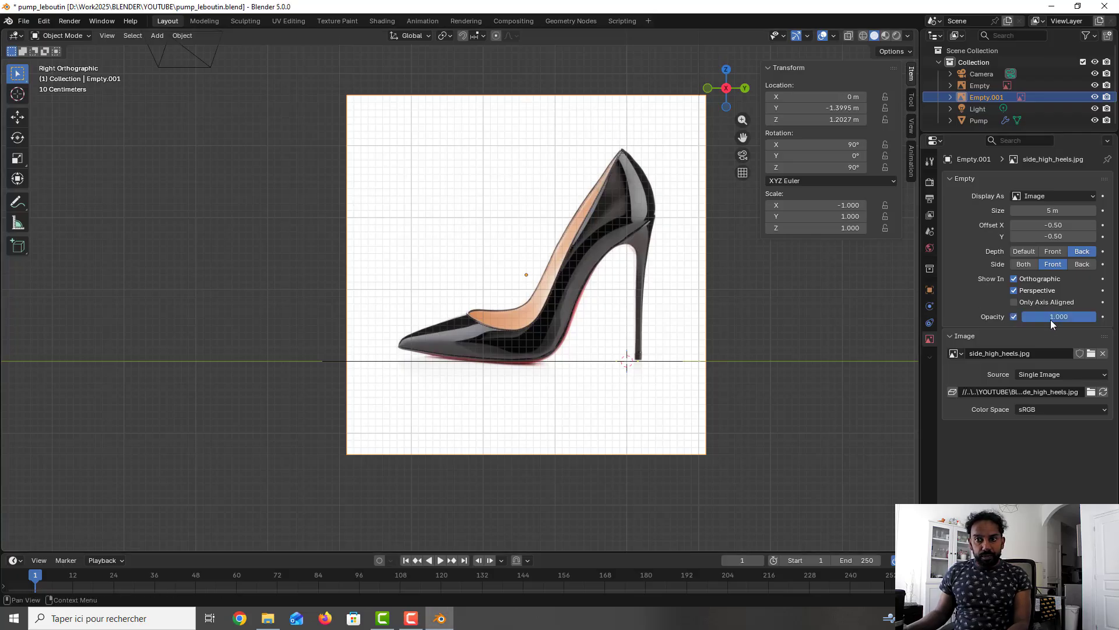
click(1050, 316)
text(0.5)
key(Return)
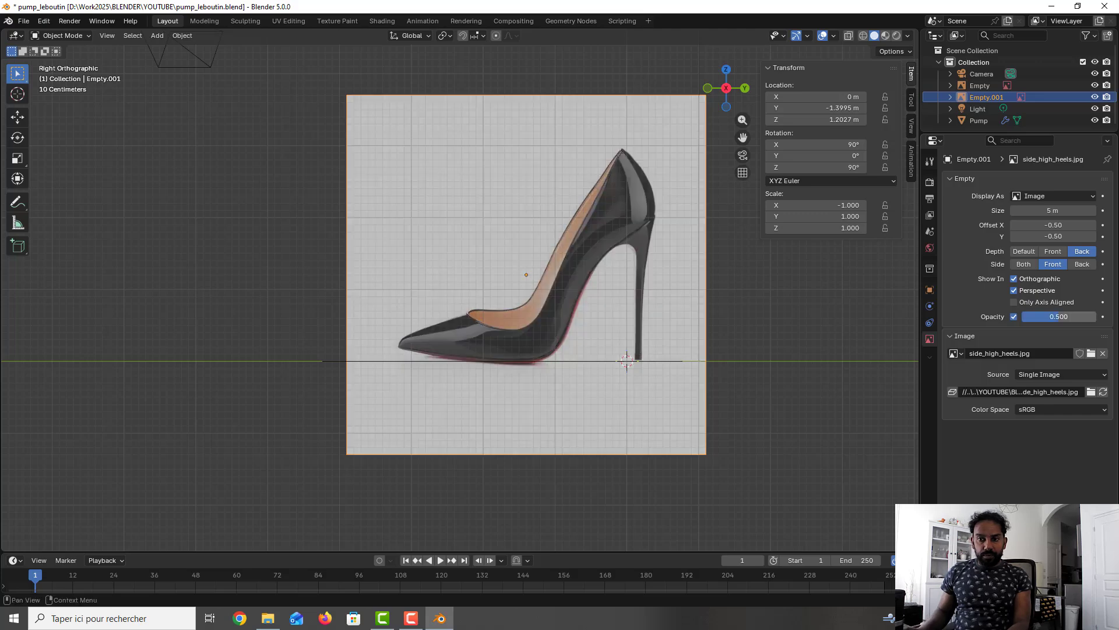
Enter Edit Mode on the Pump mesh in the right view, framed on the whole shoe, and save the file
click(991, 119)
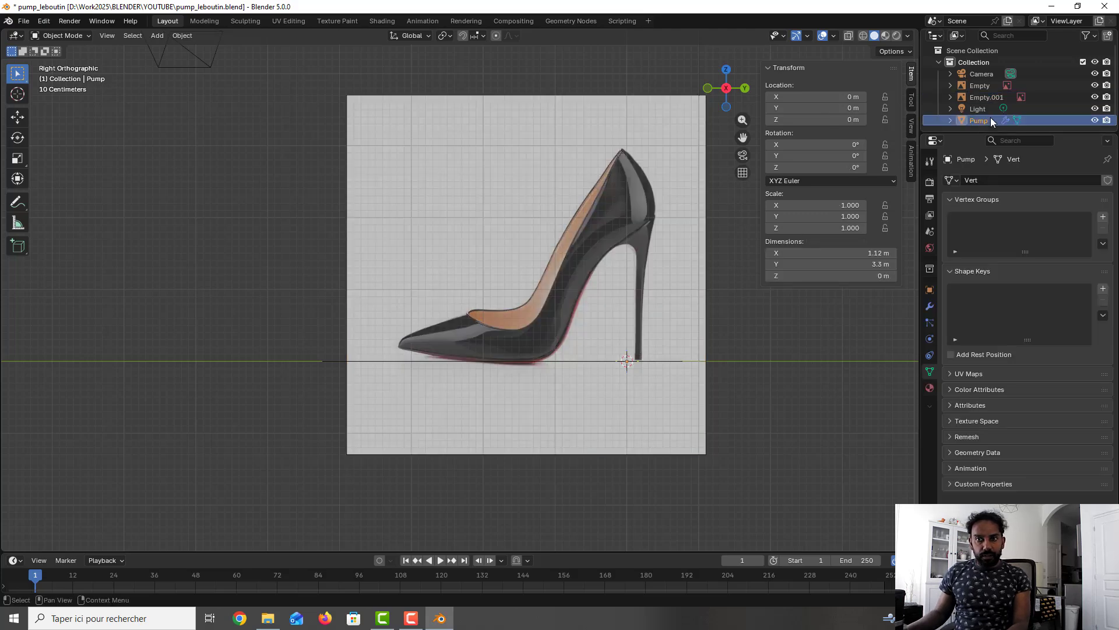
scroll(502, 303, up, 3)
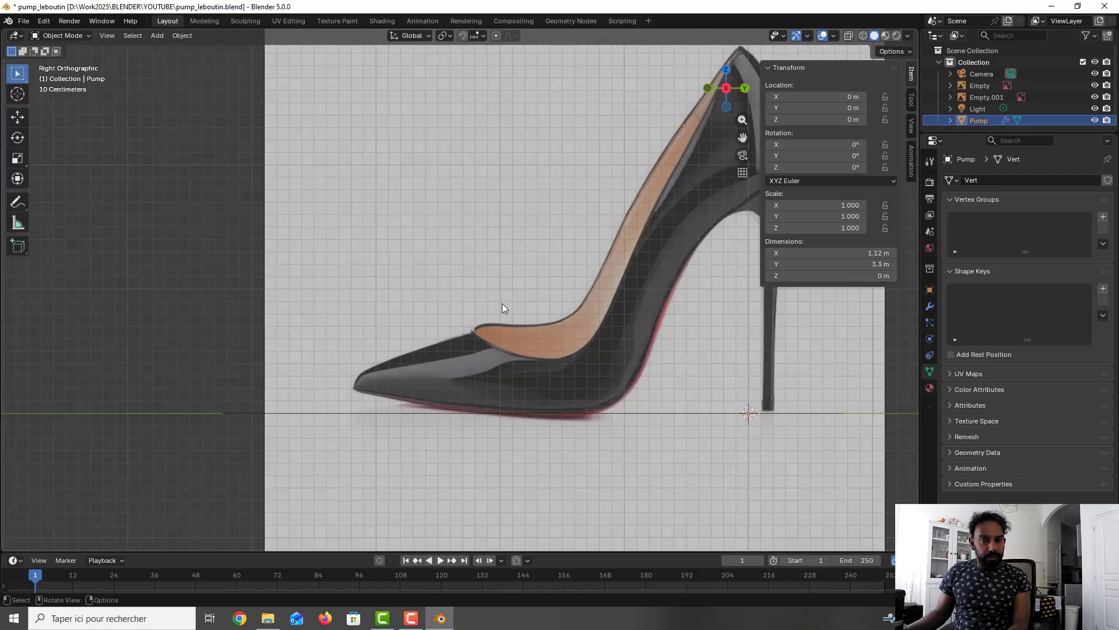
shift+middle_drag(602, 339, 519, 353)
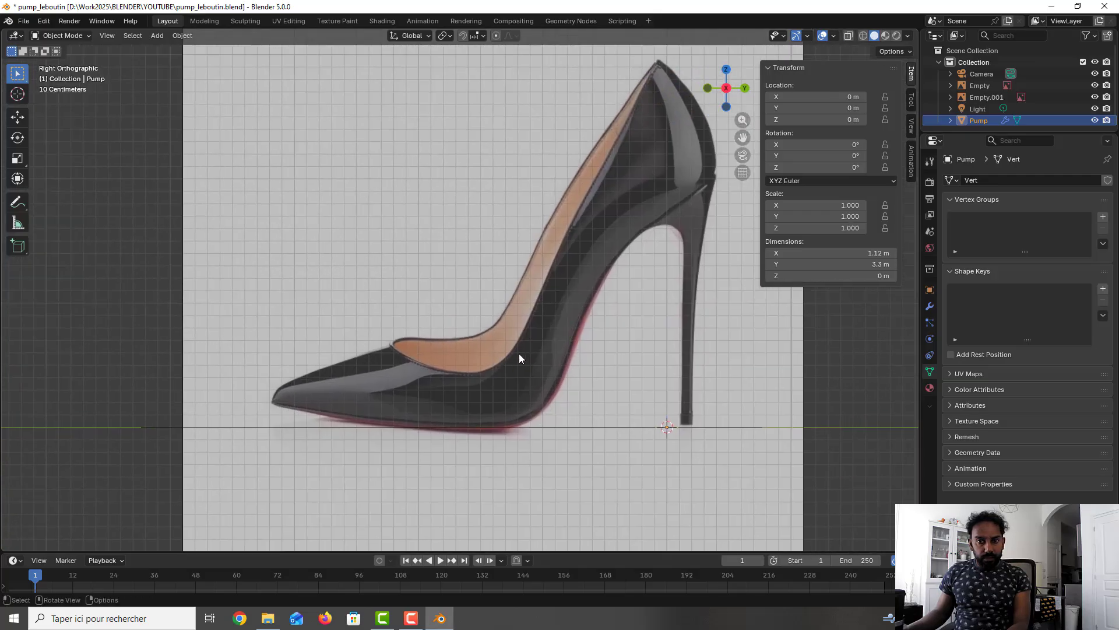
key(Tab)
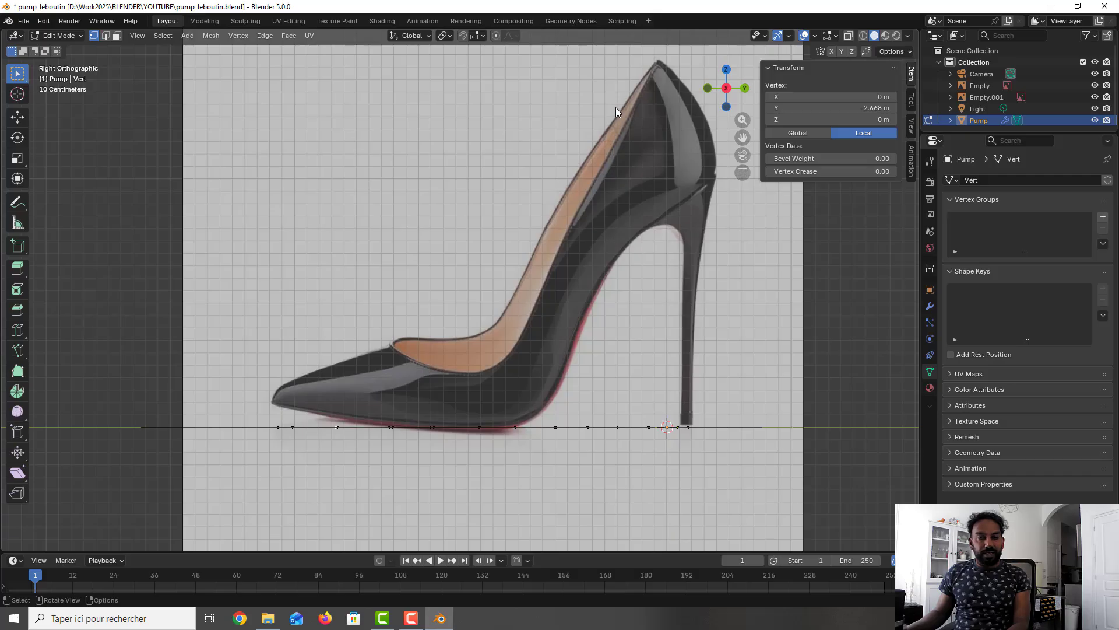
key(ctrl+s)
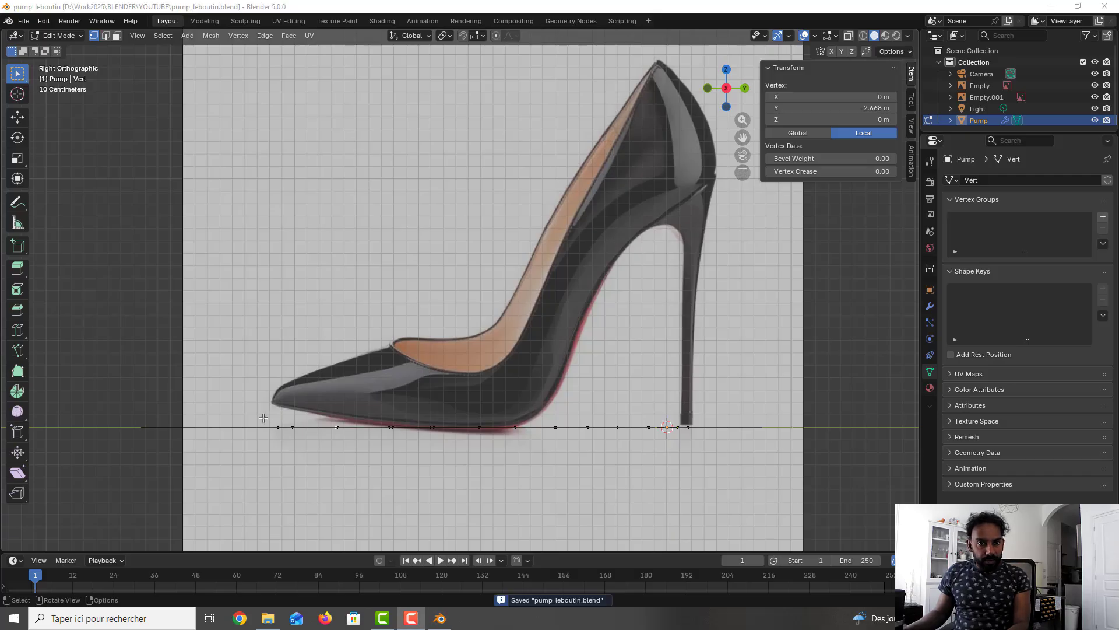
Clear the vertex selection on the sole and turn on X-ray display
drag(264, 418, 301, 443)
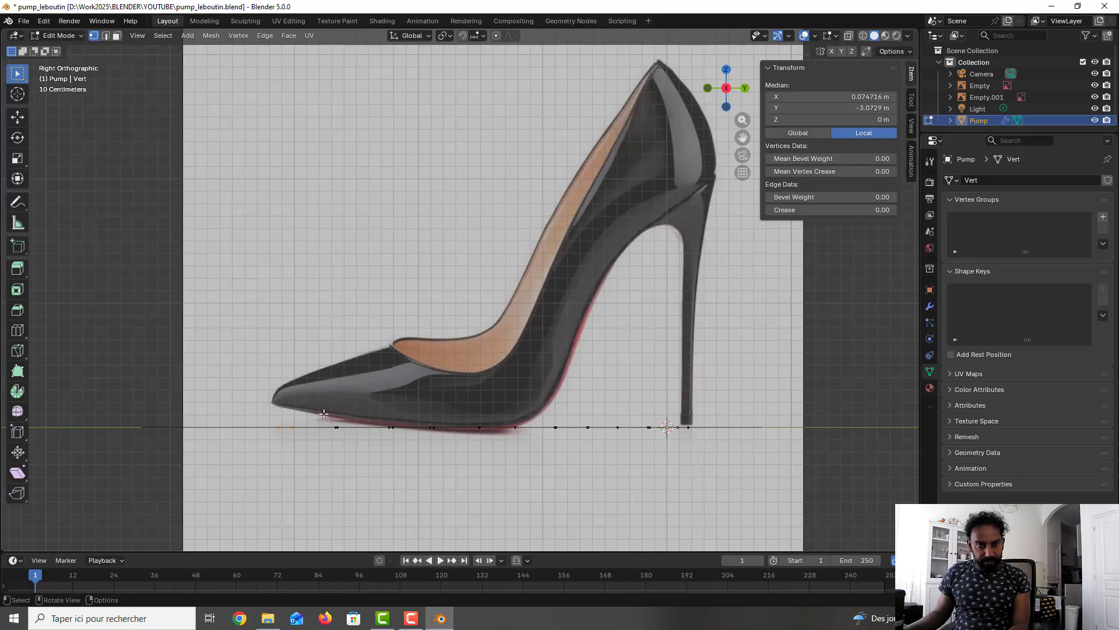
click(592, 384)
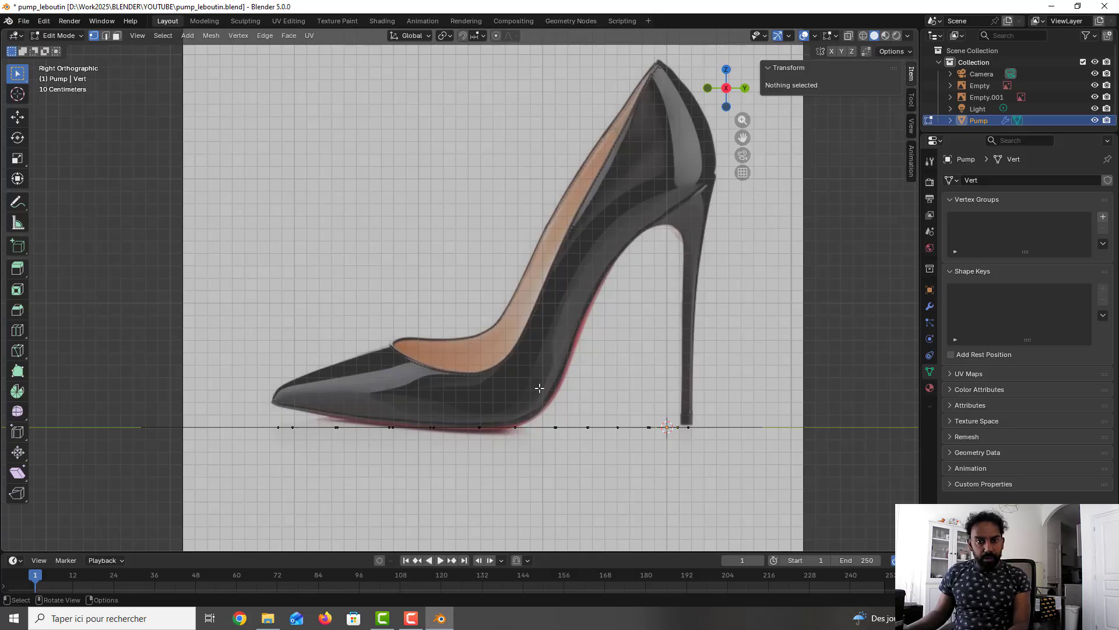
click(849, 36)
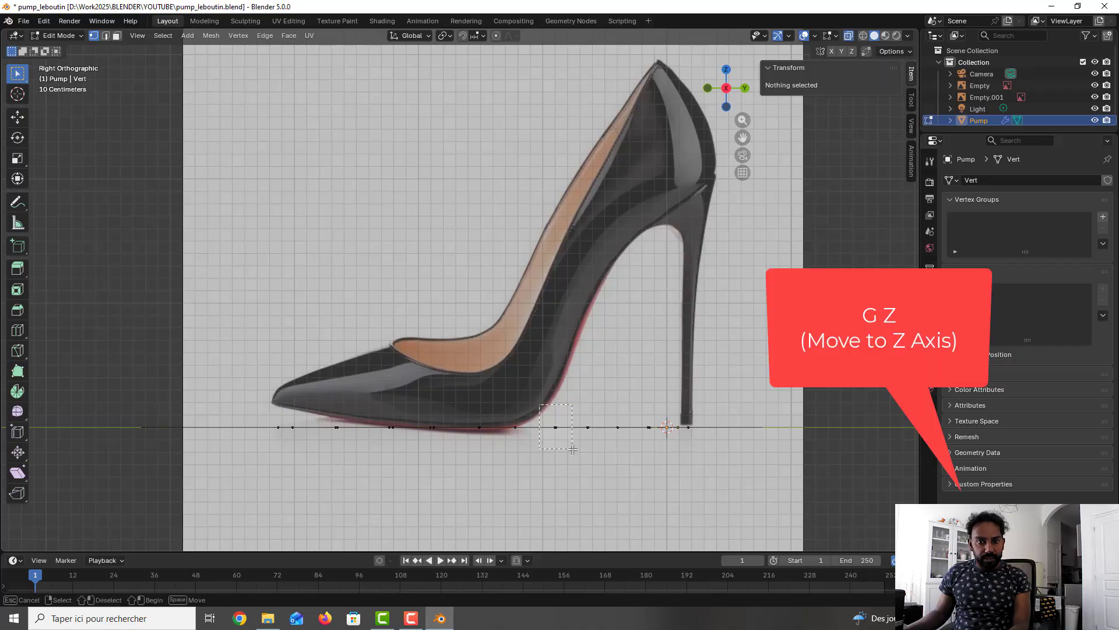
Raise the first two vertex rows behind the ball of the sole along Z onto the red arch line, the front one to about 0.26 m
click(570, 462)
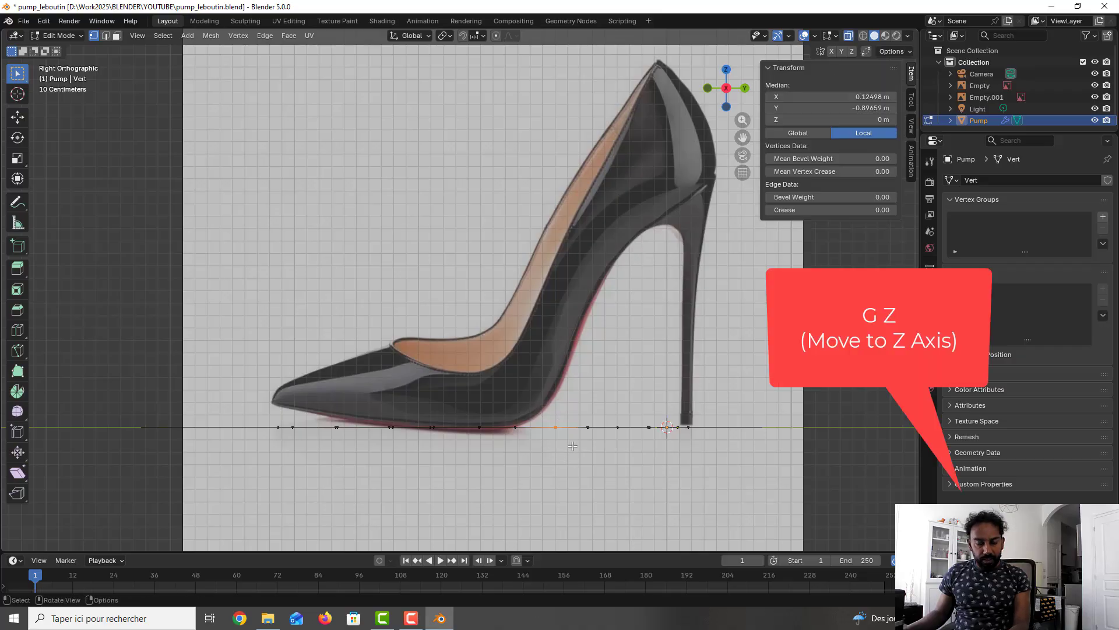
key(g)
key(z)
click(588, 422)
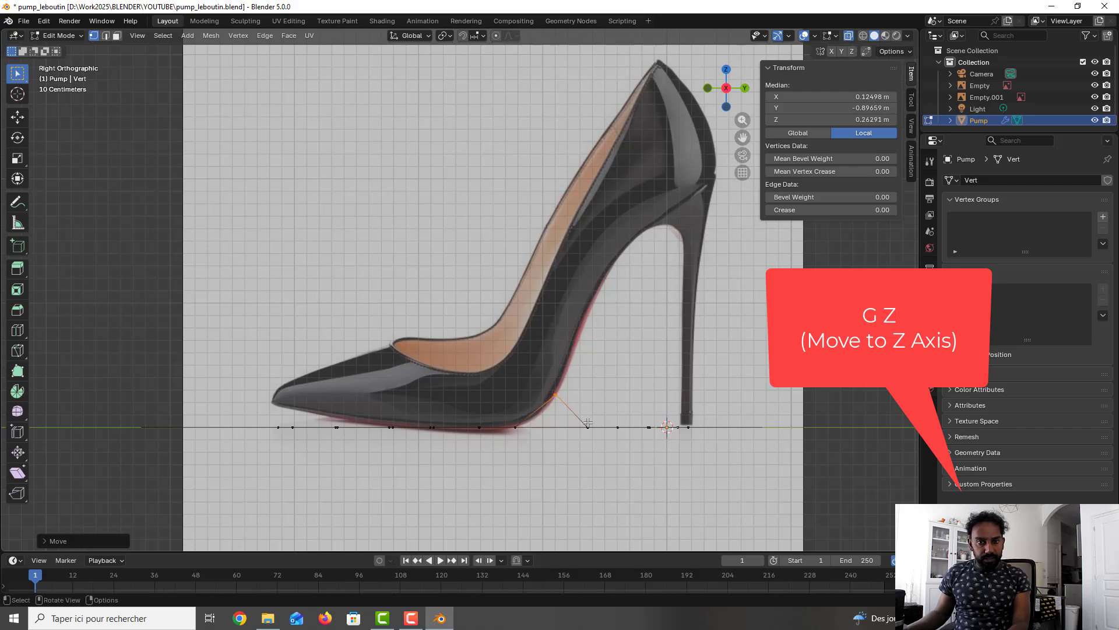
key(g)
key(z)
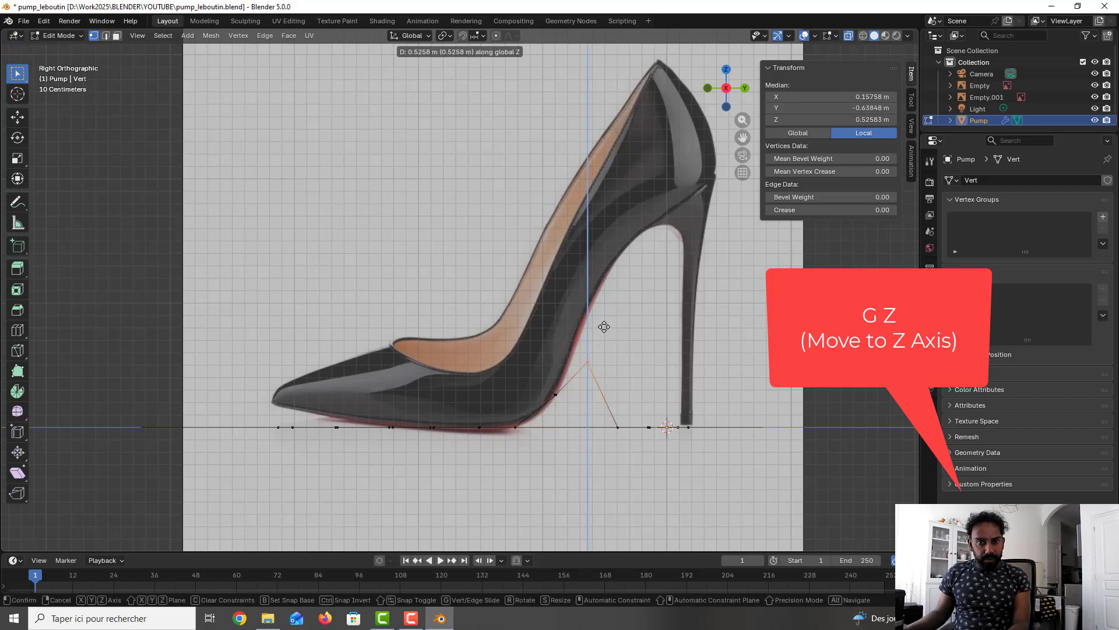
click(605, 293)
Raise all remaining heel-end vertices of the sole together along Z to about 1.34 m, up to the arch line
drag(609, 446, 703, 416)
key(ctrl+Tab)
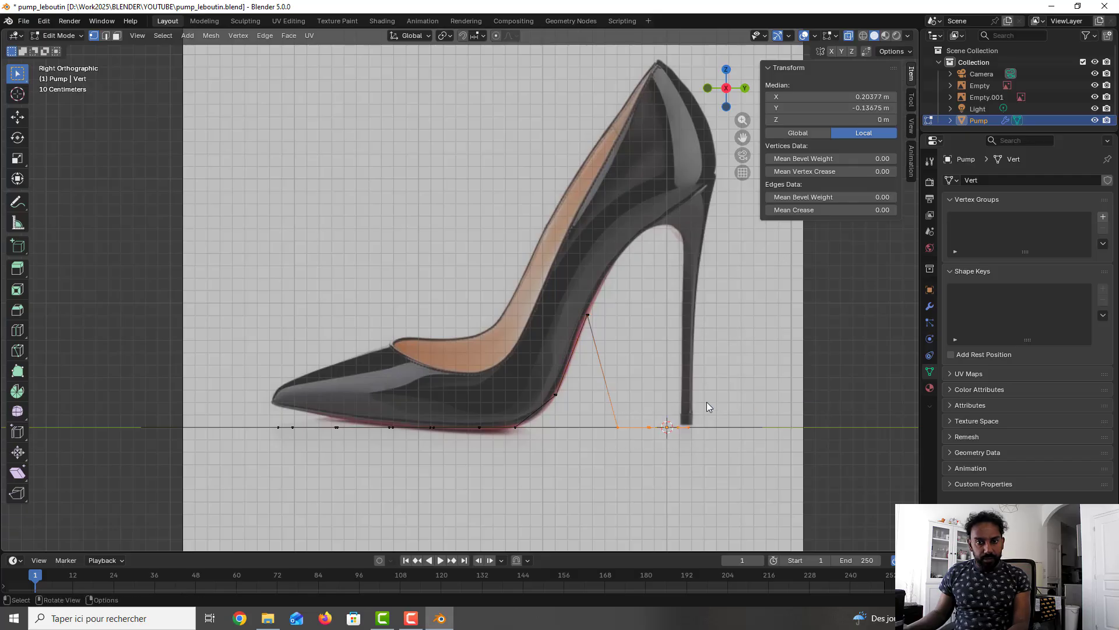
key(g)
key(z)
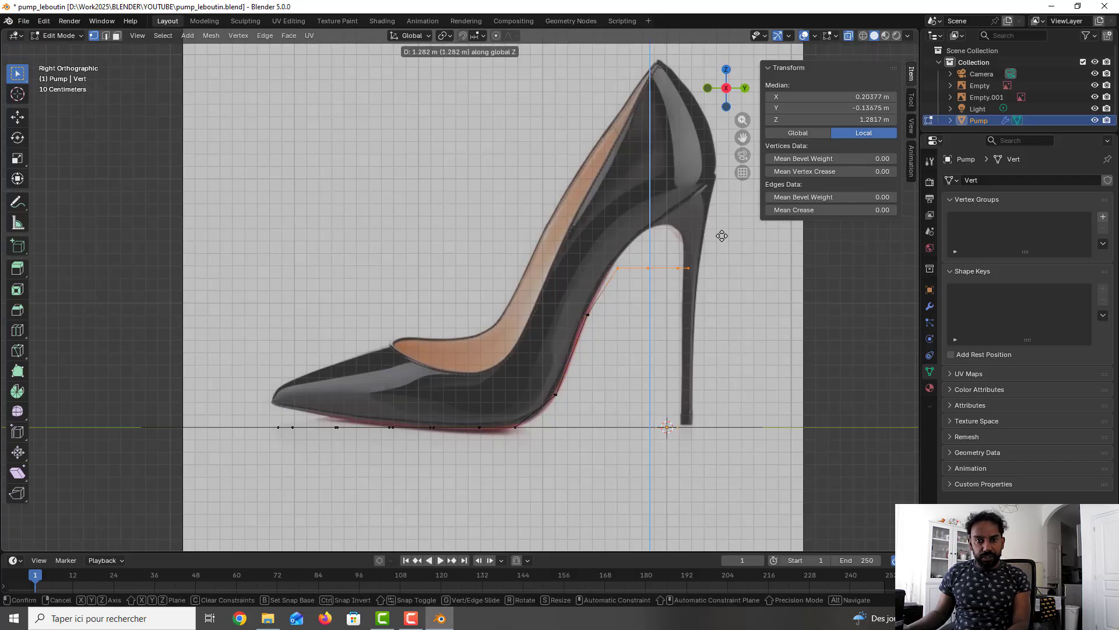
click(717, 235)
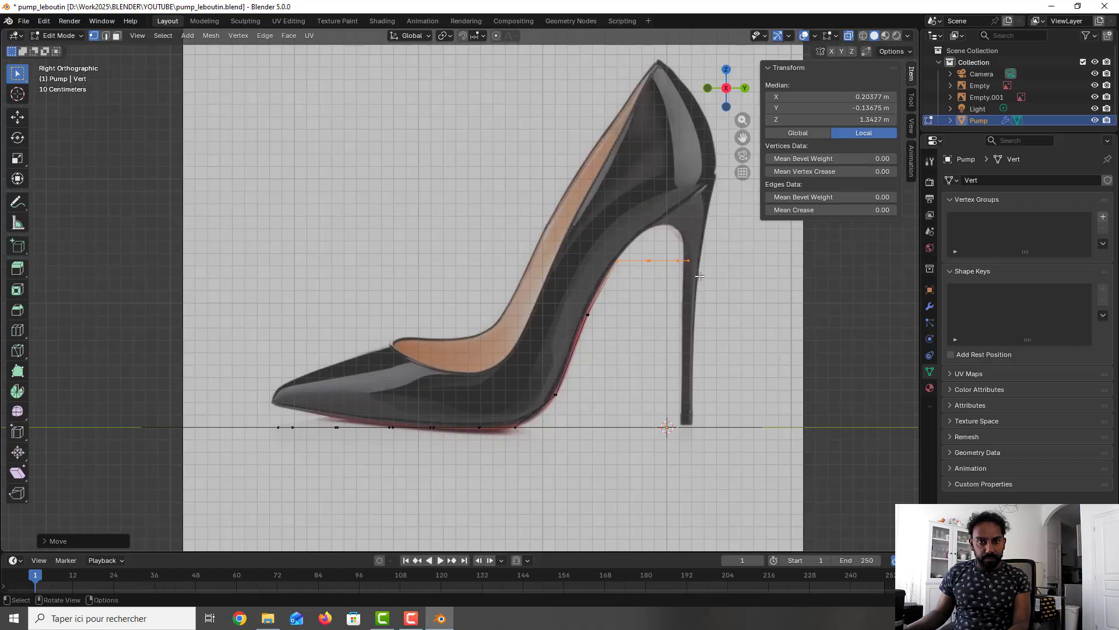
Raise the heel-end vertices, except the frontmost row, along Z to about 1.62 m at the top of the arch
drag(700, 276, 639, 230)
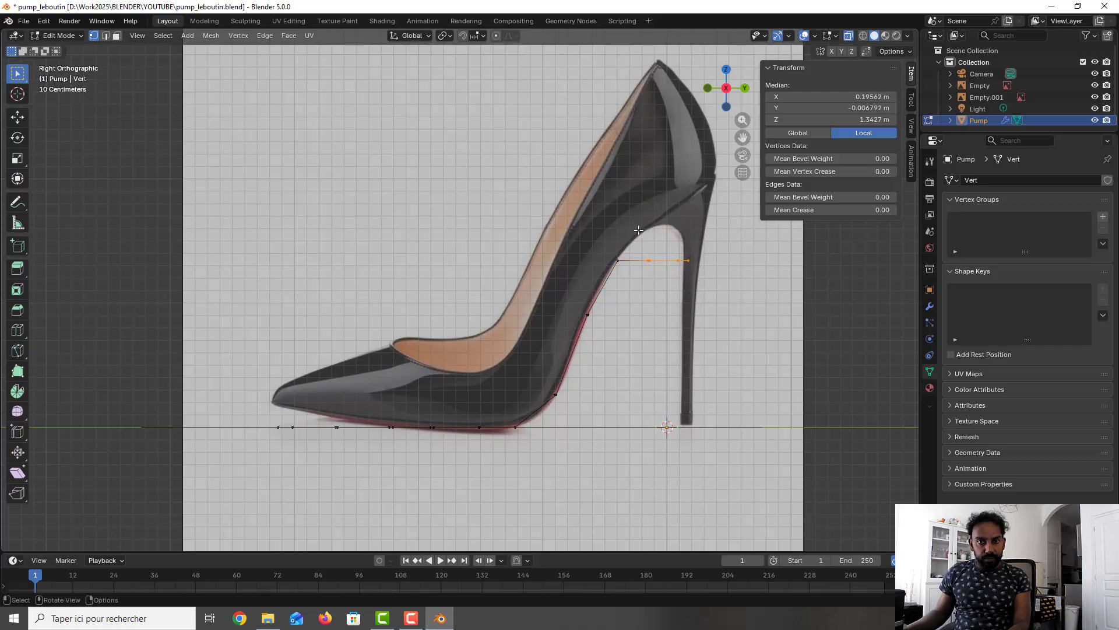
key(g)
key(z)
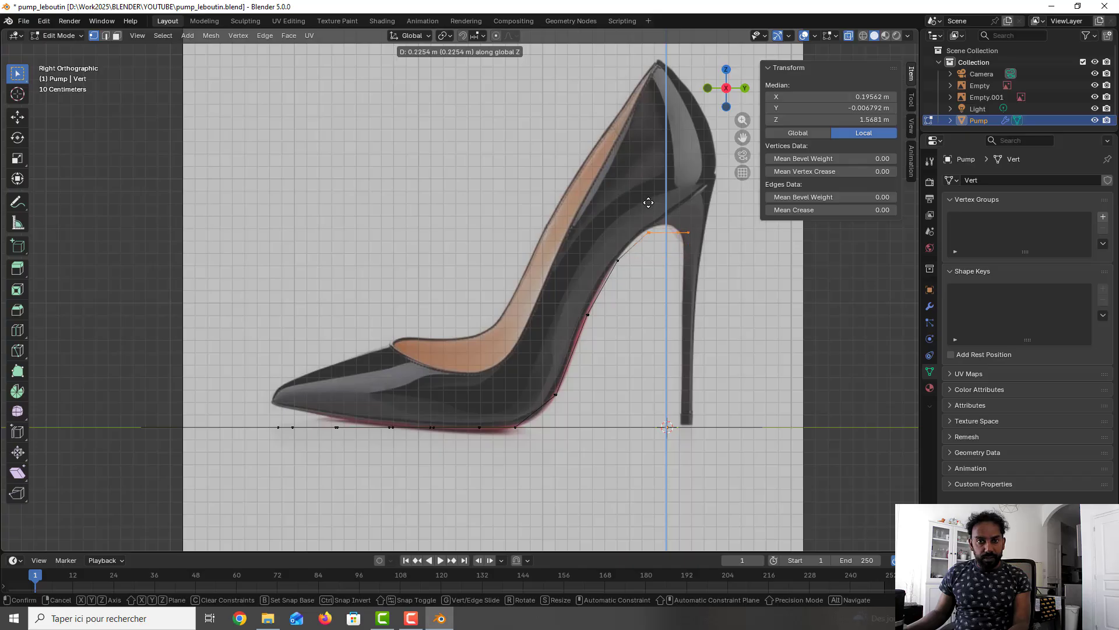
click(647, 200)
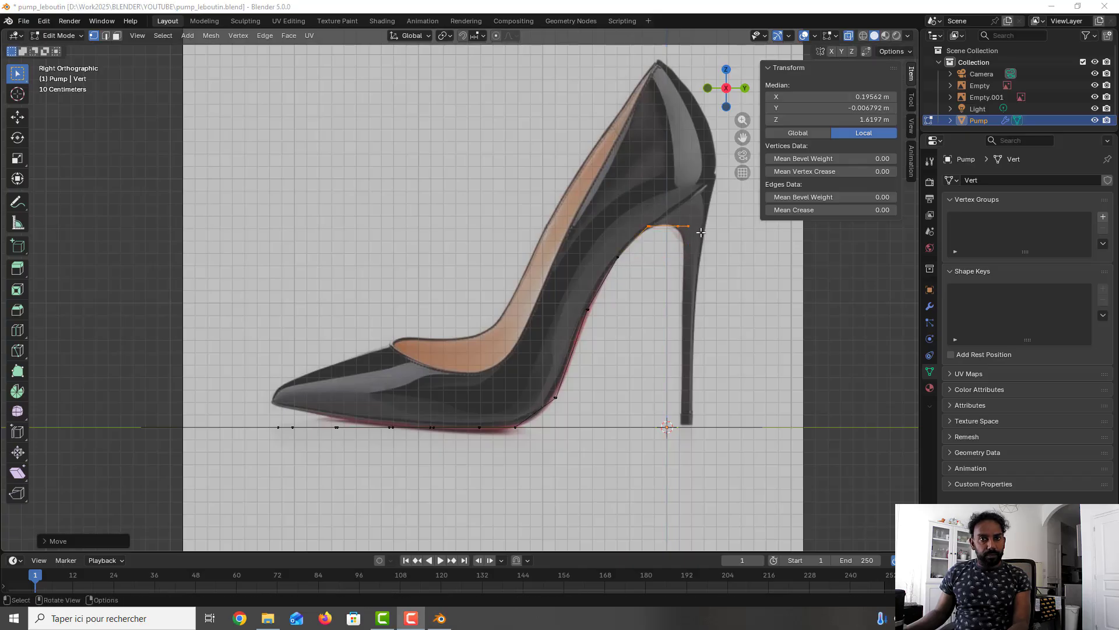
Raise the two rearmost heel vertices along Z to about 1.78 m, and the end vertex alone to about 1.81 m
click(686, 230)
key(g)
key(z)
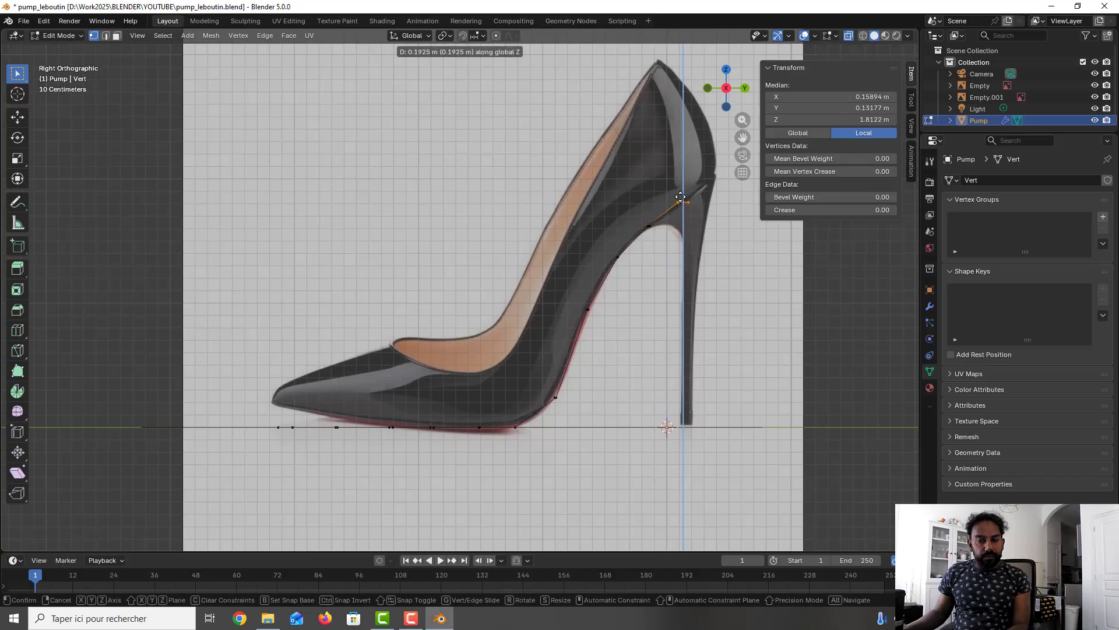
click(680, 197)
drag(716, 214, 686, 194)
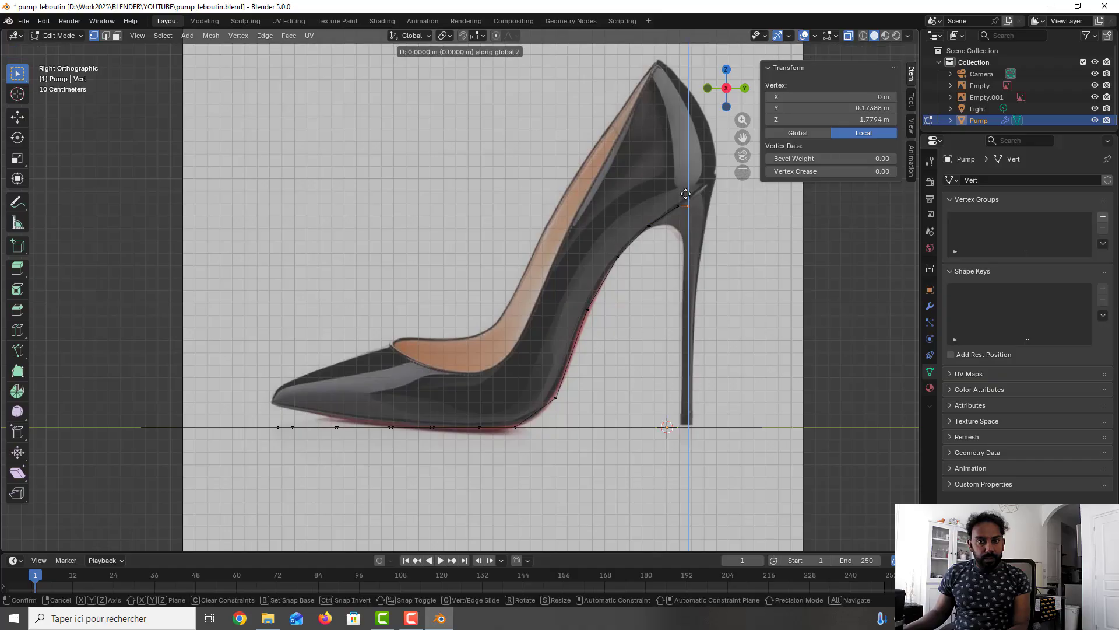
key(g)
key(z)
click(706, 215)
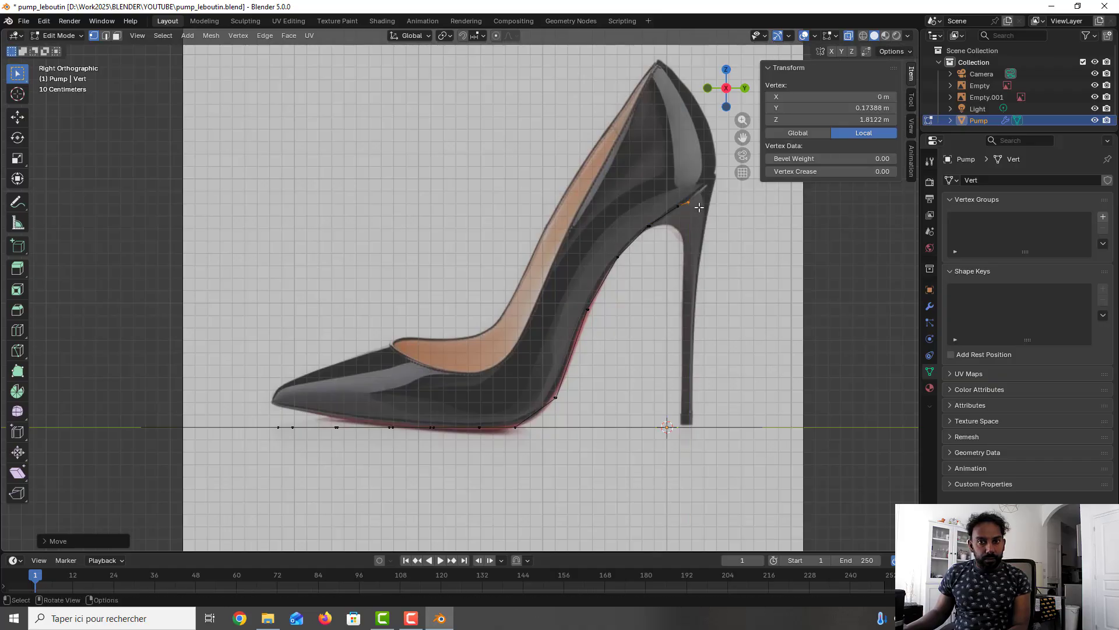
Move the two rearmost heel vertices back and up to the shoe's back edge, to a median of about Y 0.34 m, Z 1.98 m
shift+click(678, 206)
key(g)
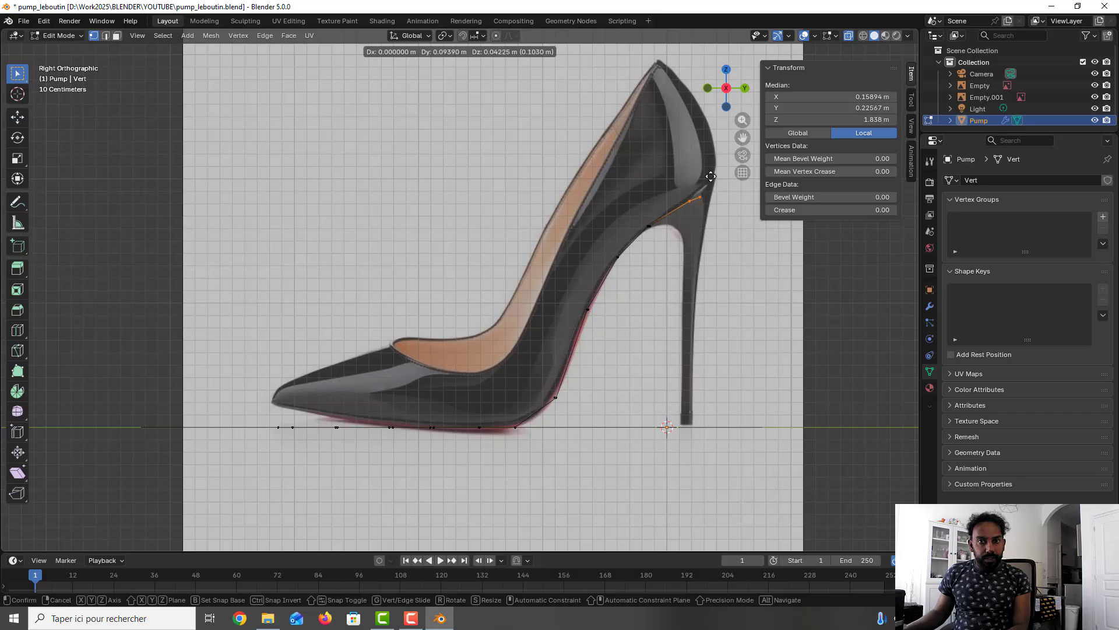
click(712, 174)
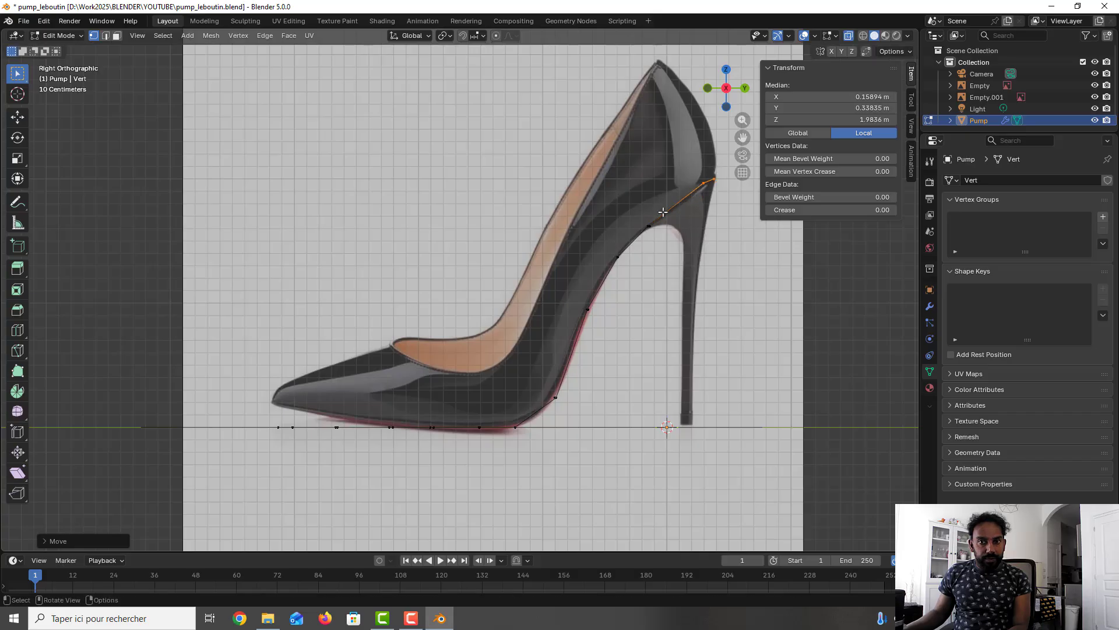
Move the vertex next to the heel's end vertex down along the heel seam to about Y 0.19 m, Z 1.86 m
click(704, 182)
key(g)
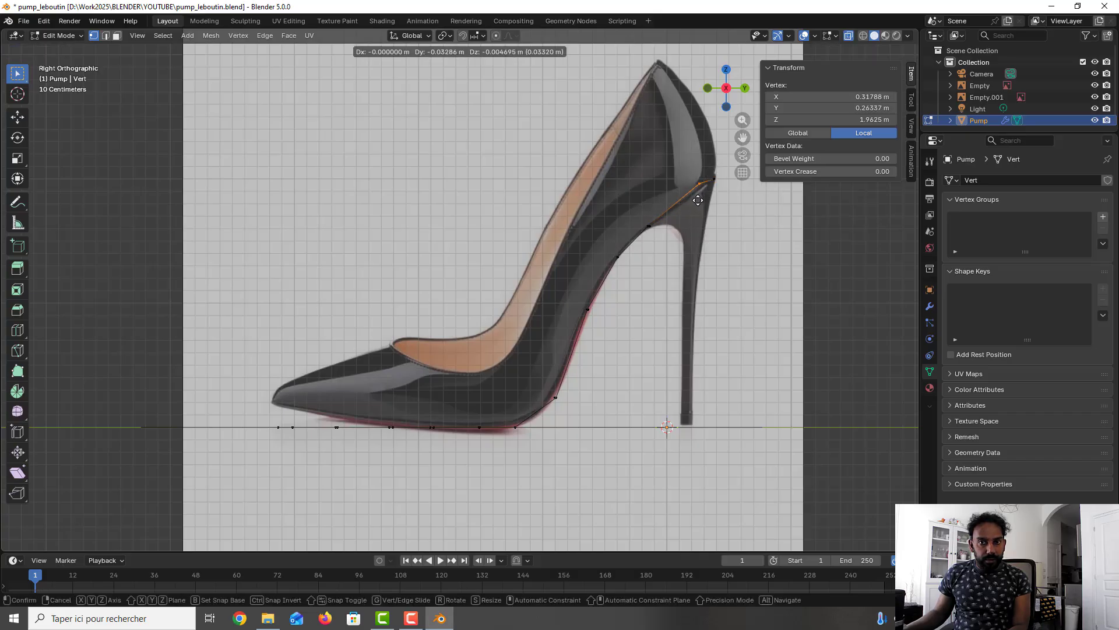
click(694, 211)
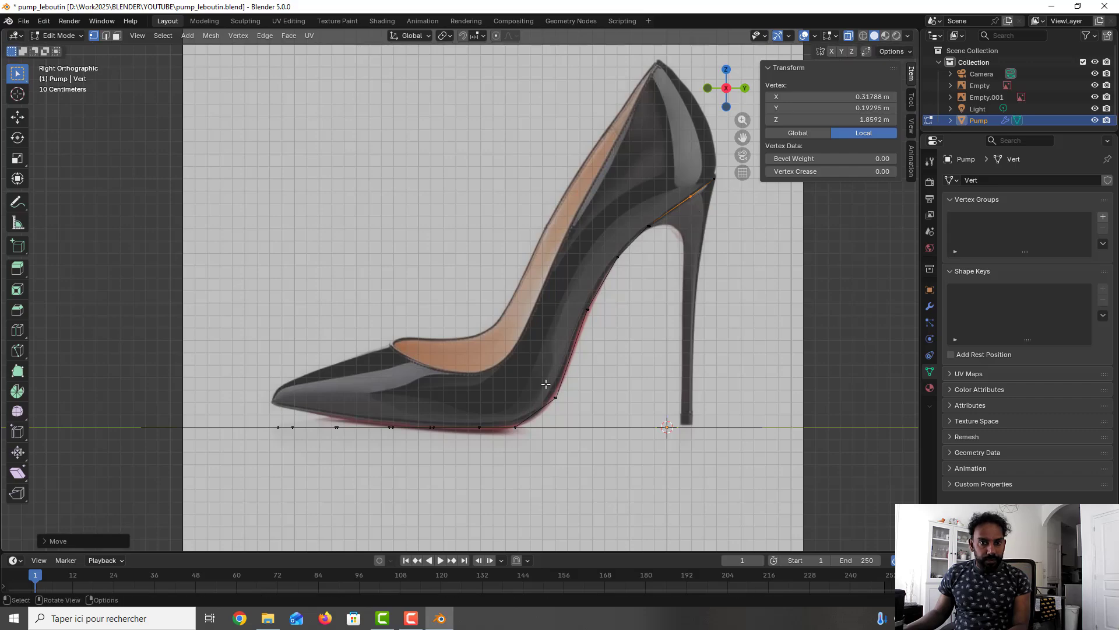
Move the two lowest raised arch vertices onto the sole edge, to a median of about Y -0.91 m, Z 0.25 m, and save the file
drag(546, 384, 569, 410)
key(g)
click(565, 405)
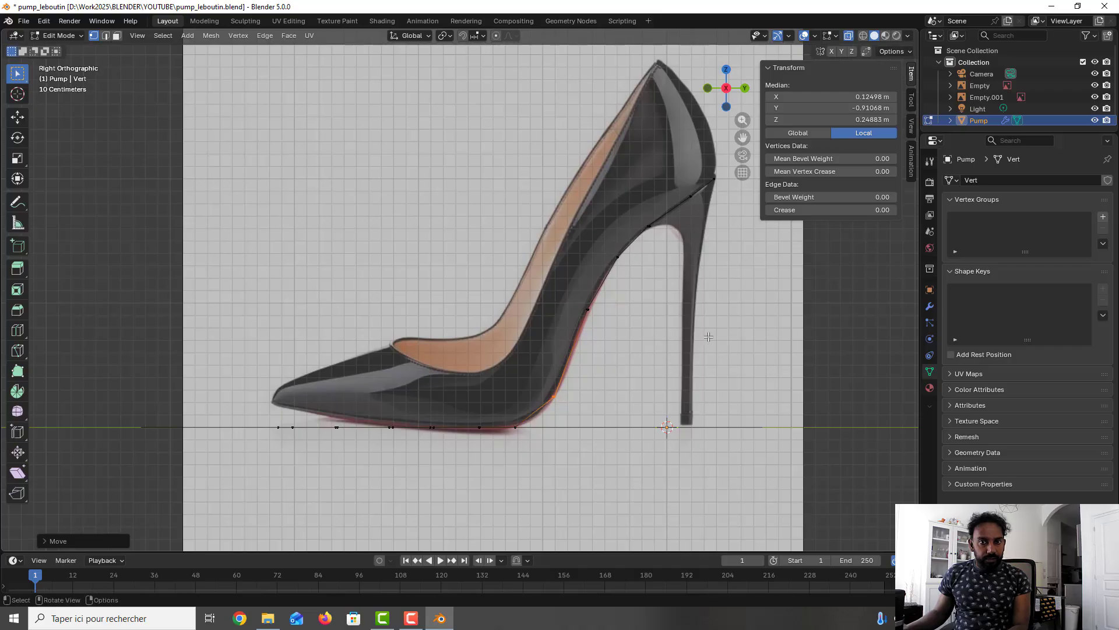
click(743, 339)
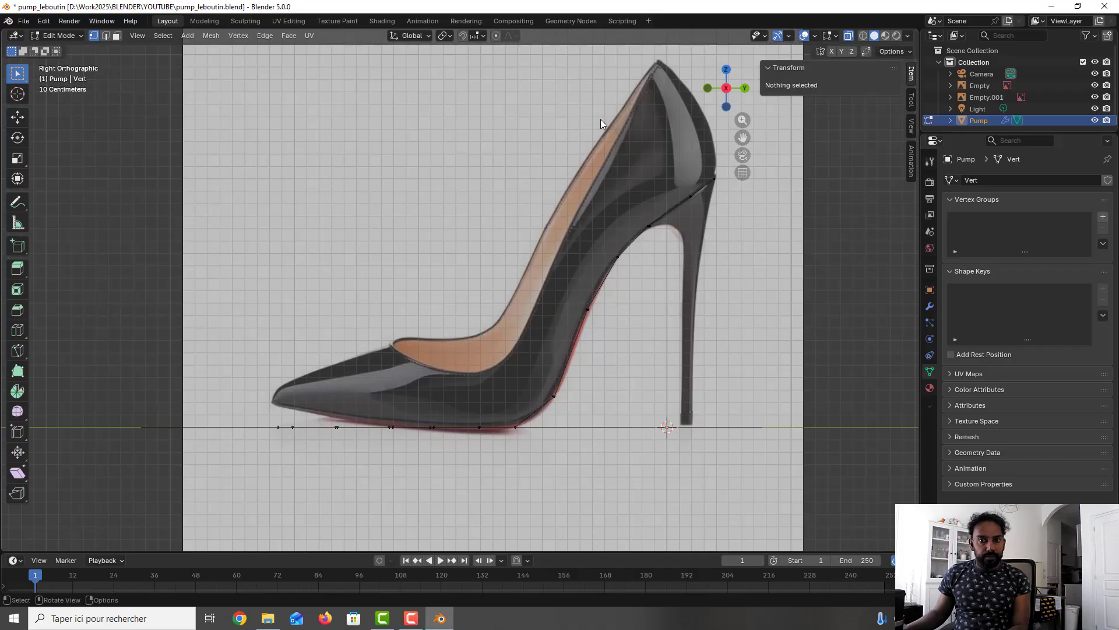
key(ctrl+s)
Raise the two vertices below the front of the shoe opening along Z to about 0.06 m
drag(382, 415, 403, 448)
key(g)
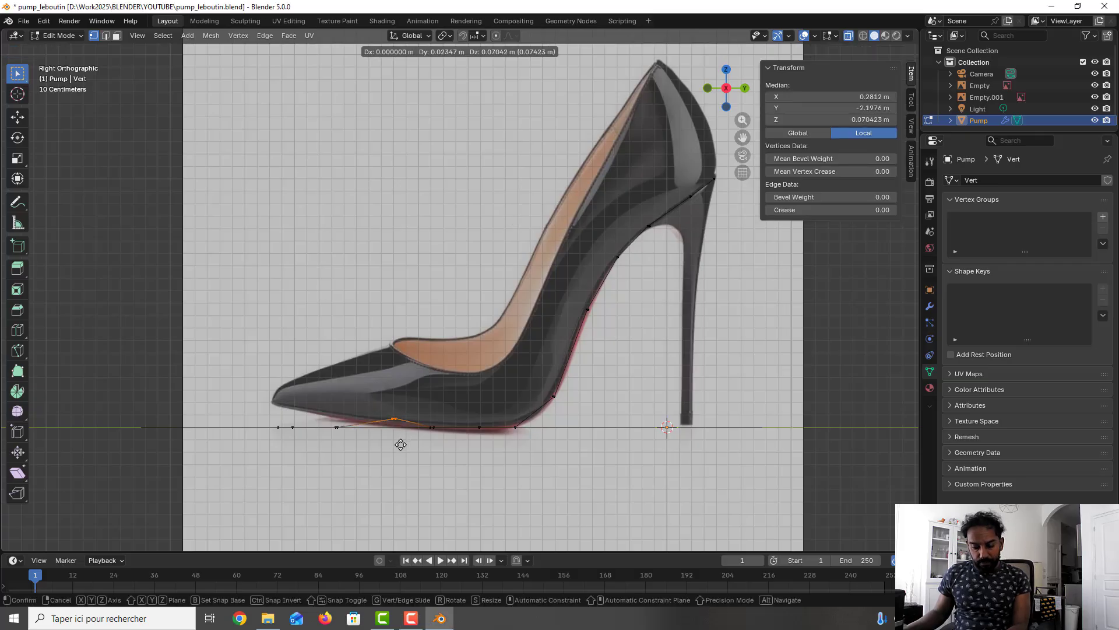
key(z)
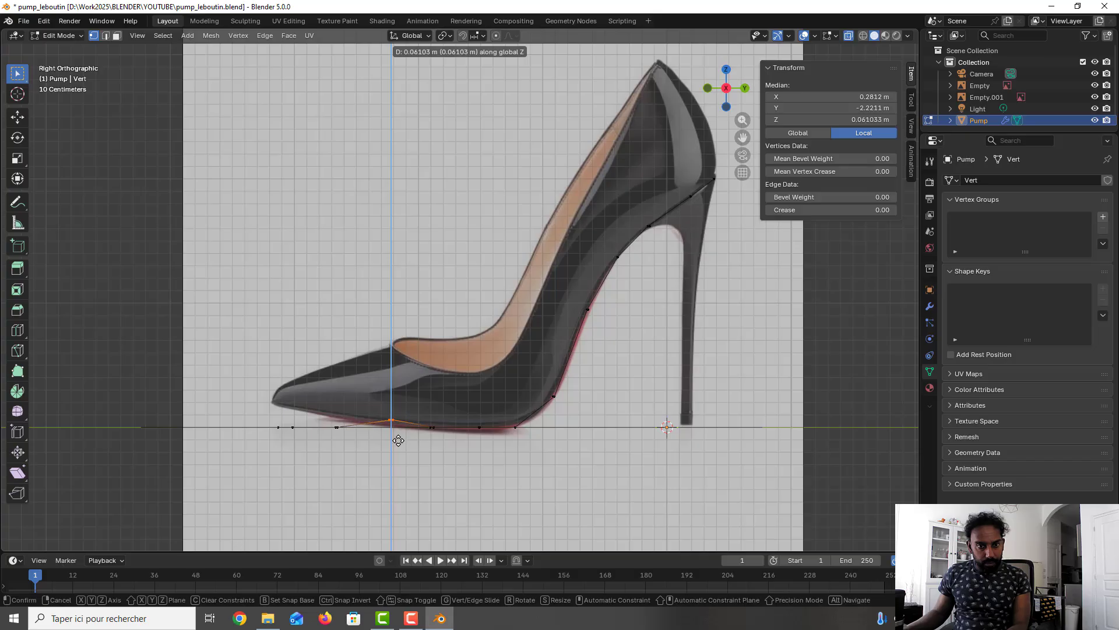
click(398, 440)
Raise the next pair of vertices toward the toe along Z to about 0.09 m
drag(356, 442, 322, 415)
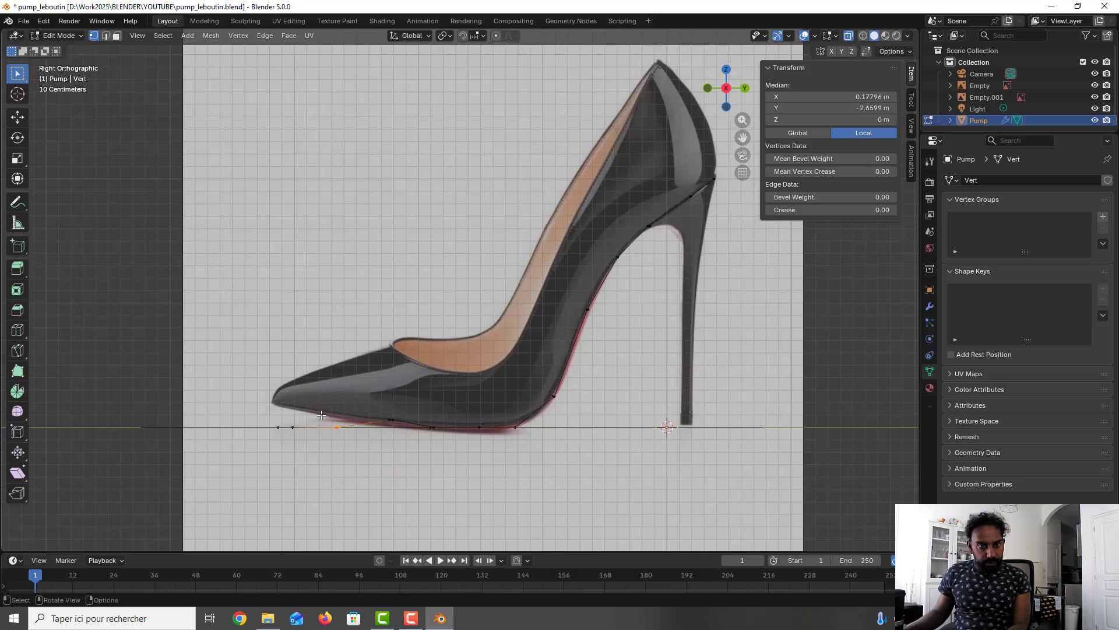
key(g)
key(z)
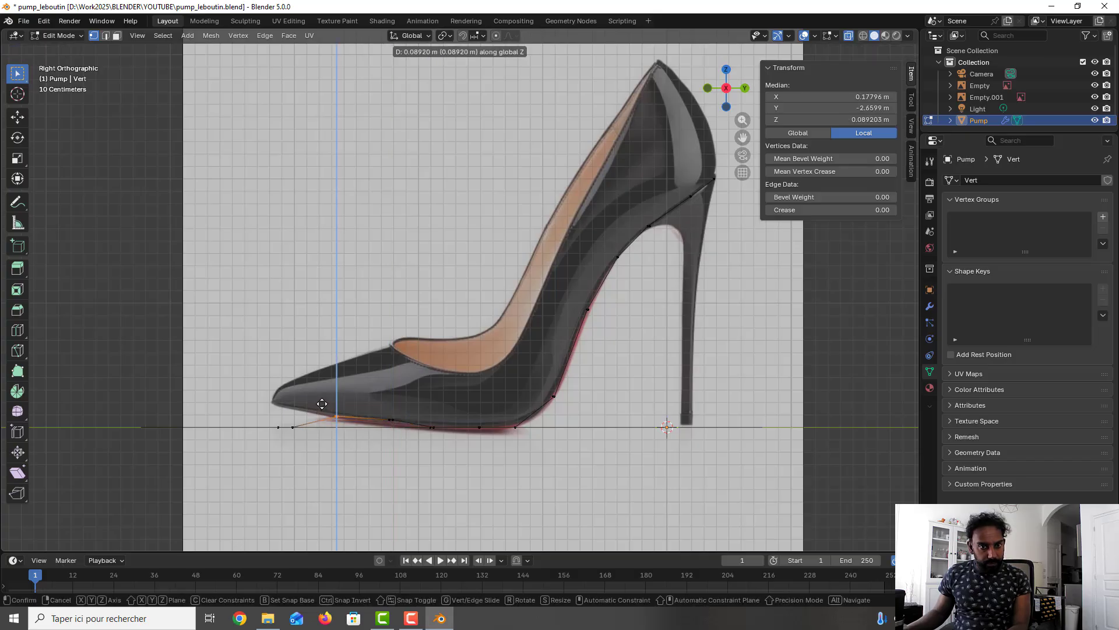
click(323, 404)
Lower the vertex pair below the front of the shoe opening along Z to about 0.014 m
click(392, 421)
key(g)
key(z)
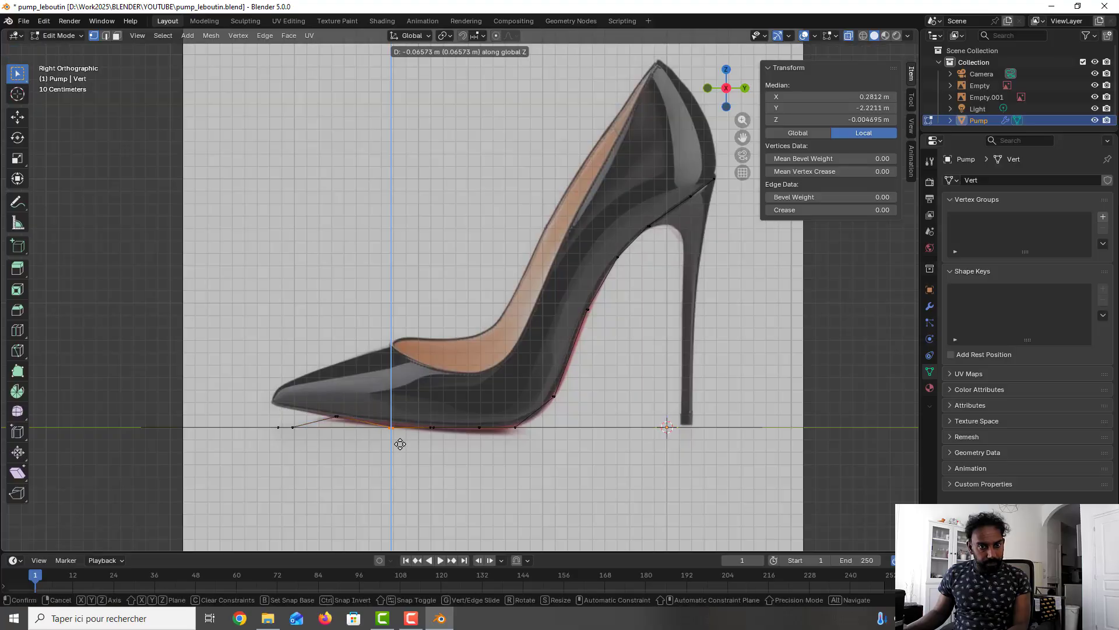
click(402, 441)
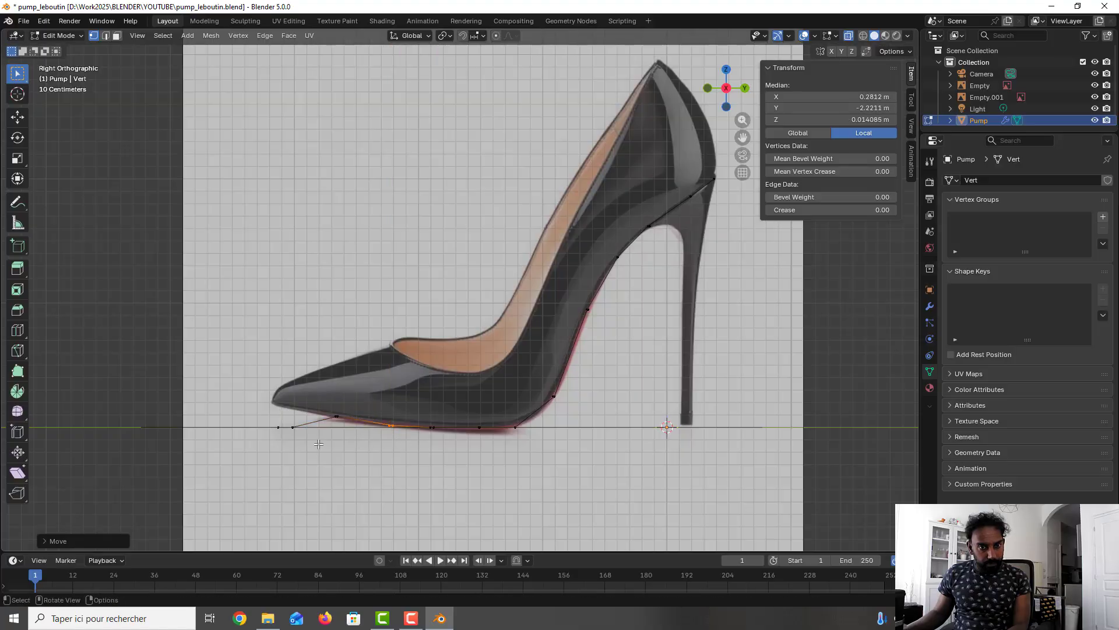
Raise the vertex just behind the toe tip along Z to about 0.14 m
drag(310, 437, 290, 425)
key(z)
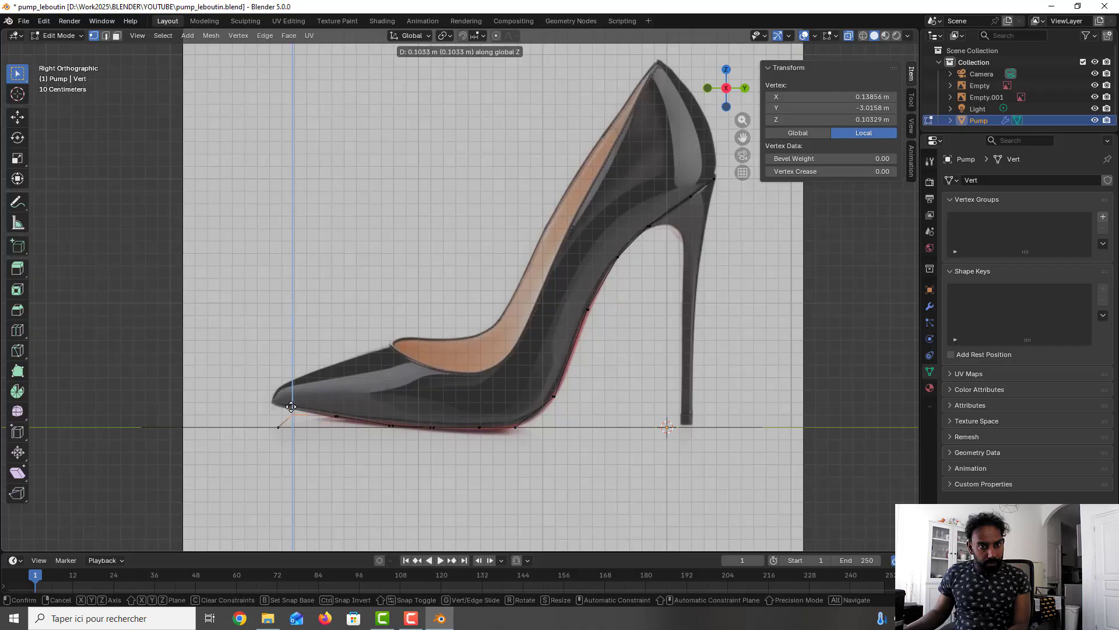
click(286, 424)
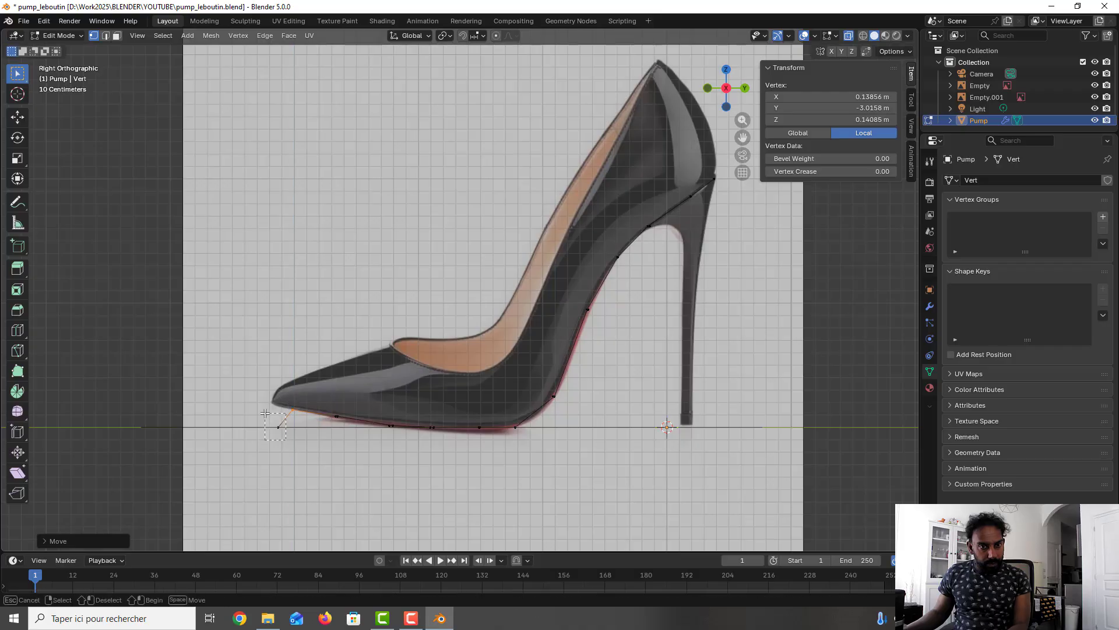
Move the toe-tip vertex up and forward to the shoe's point, at about Y -3.17 m, Z 0.19 m
key(g)
key(z)
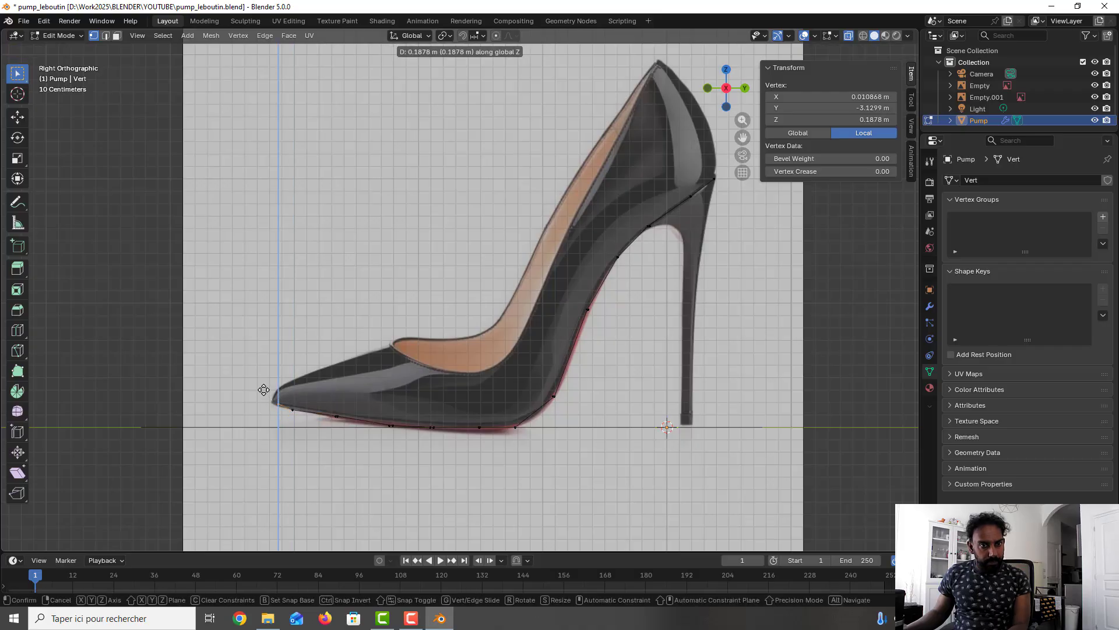
click(294, 398)
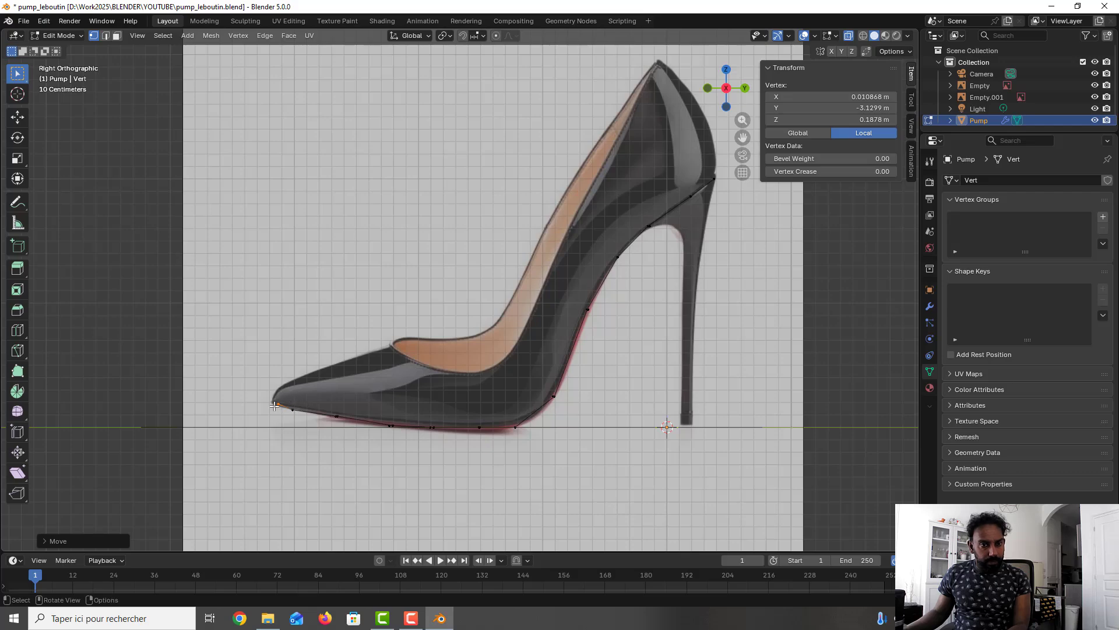
key(g)
click(274, 409)
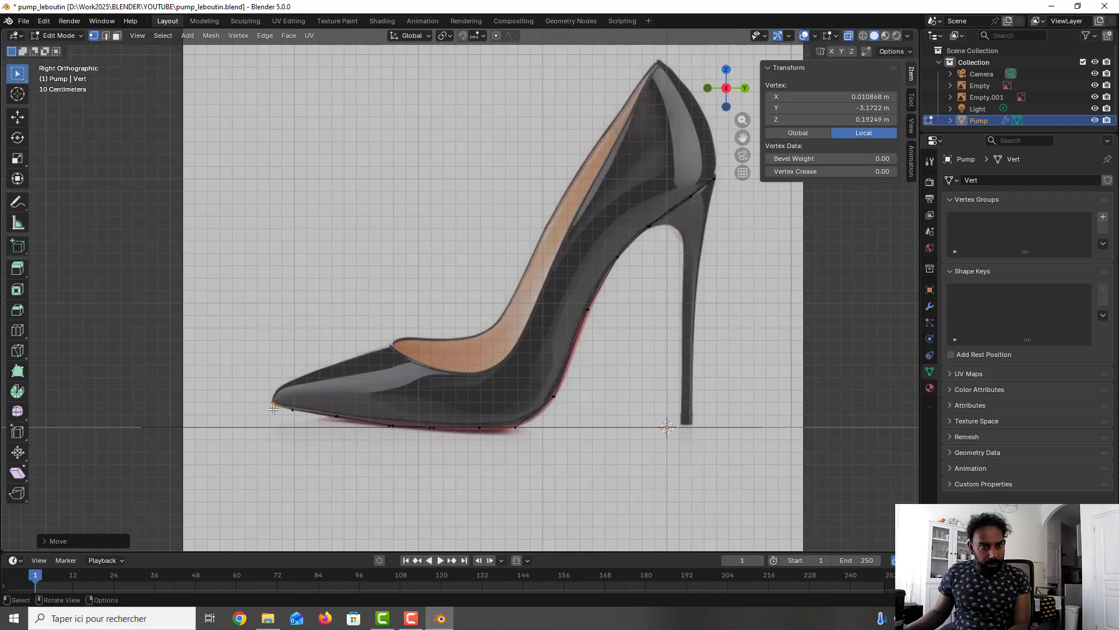
Nudge the vertex just behind the toe tip up to about Z 0.146 m and save the file
drag(287, 425, 298, 402)
key(g)
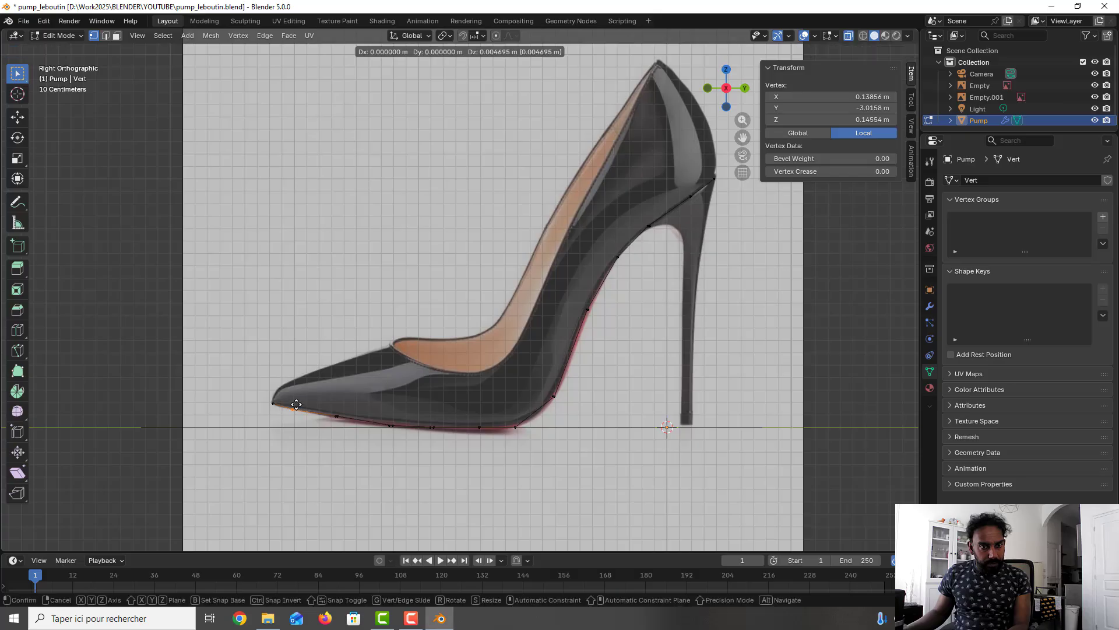
click(297, 402)
click(433, 427)
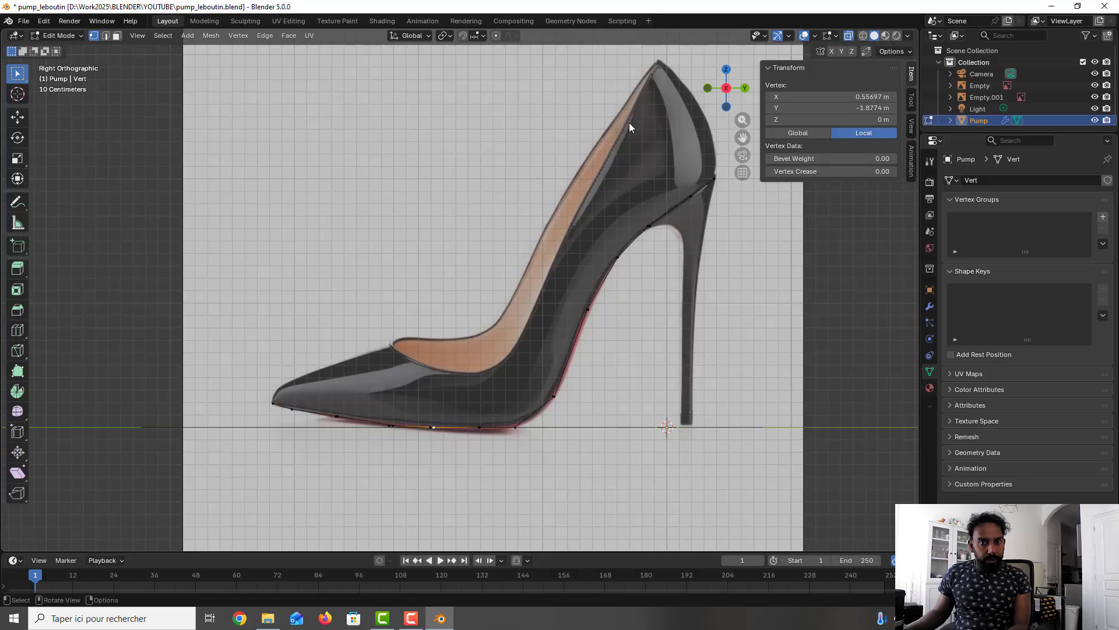
key(ctrl+s)
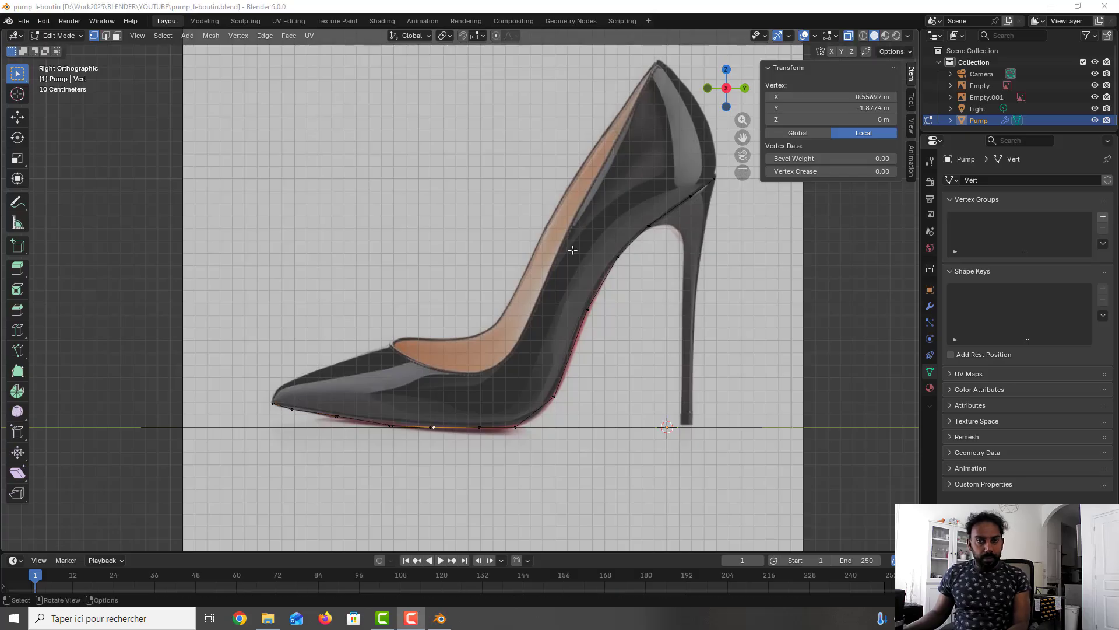
In top view, fill a face between the four vertices at the sole's heel end
middle_drag(573, 249, 621, 279)
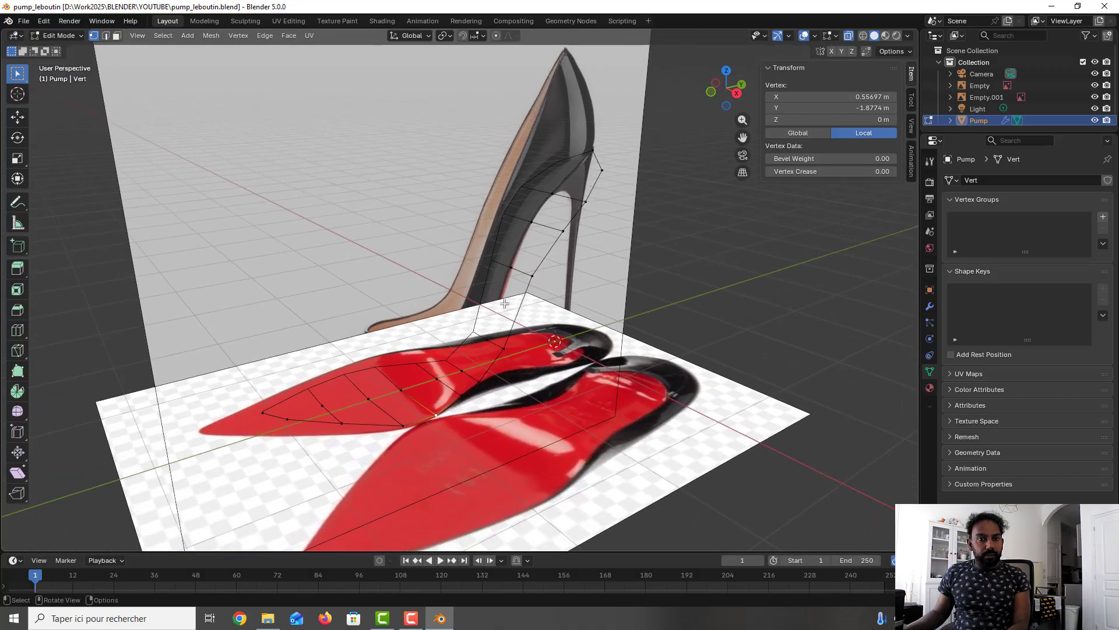
key(KP_7)
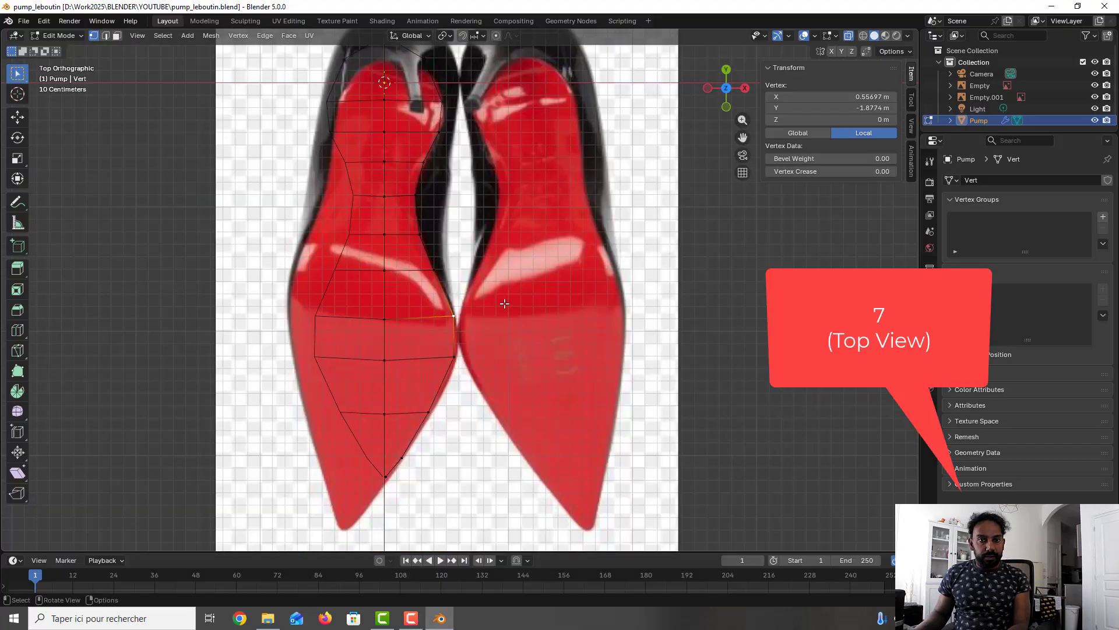
shift+middle_drag(449, 179, 472, 338)
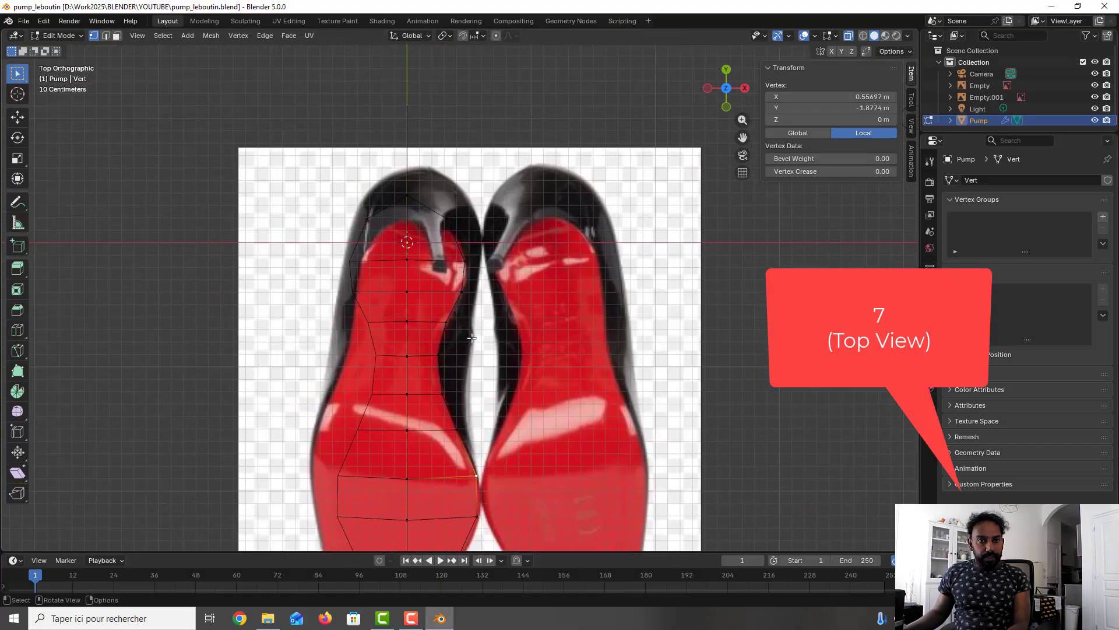
scroll(419, 224, up, 4)
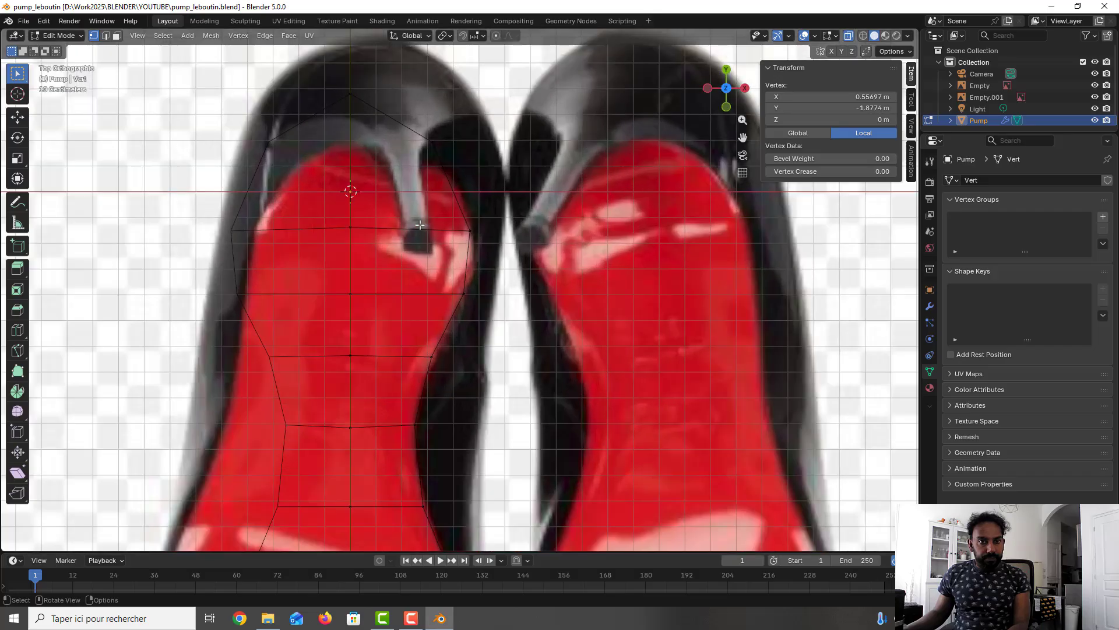
shift+middle_drag(404, 134, 461, 253)
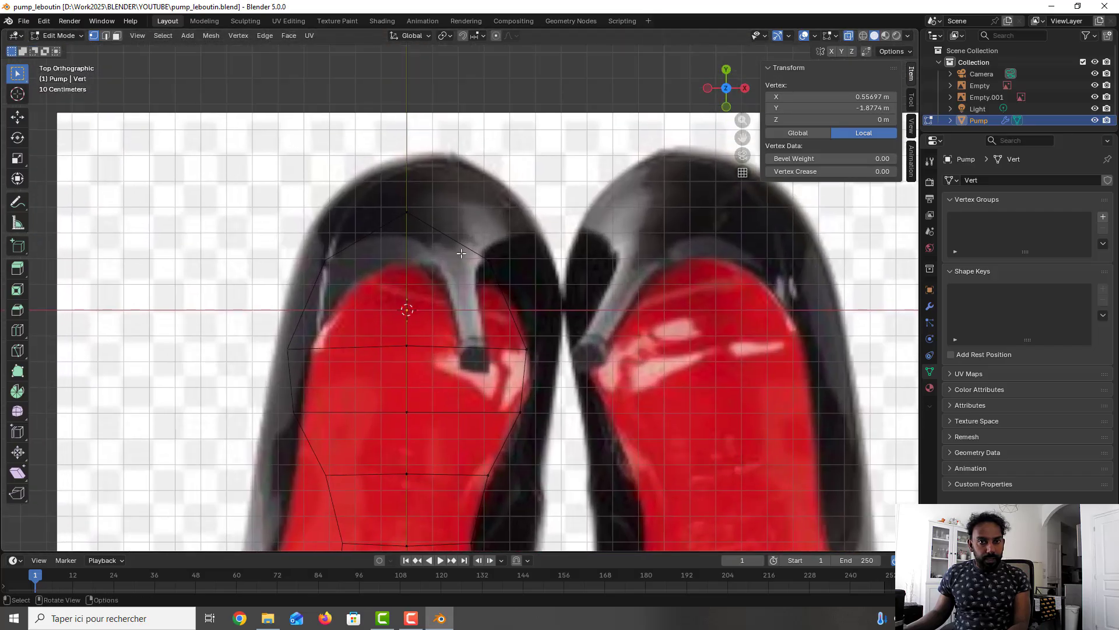
click(407, 210)
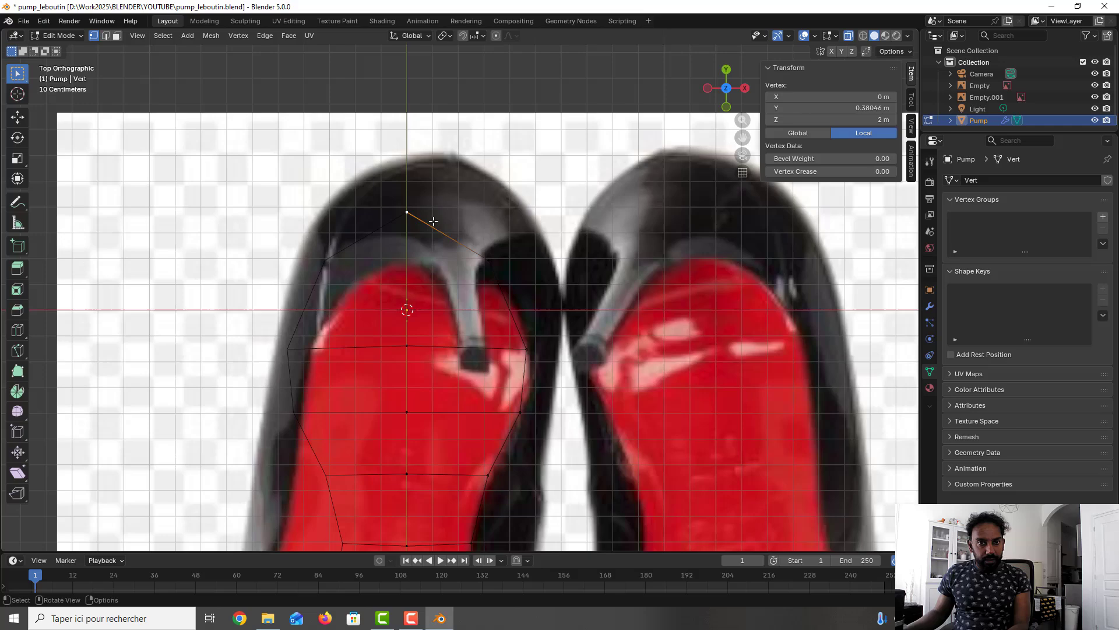
shift+click(489, 261)
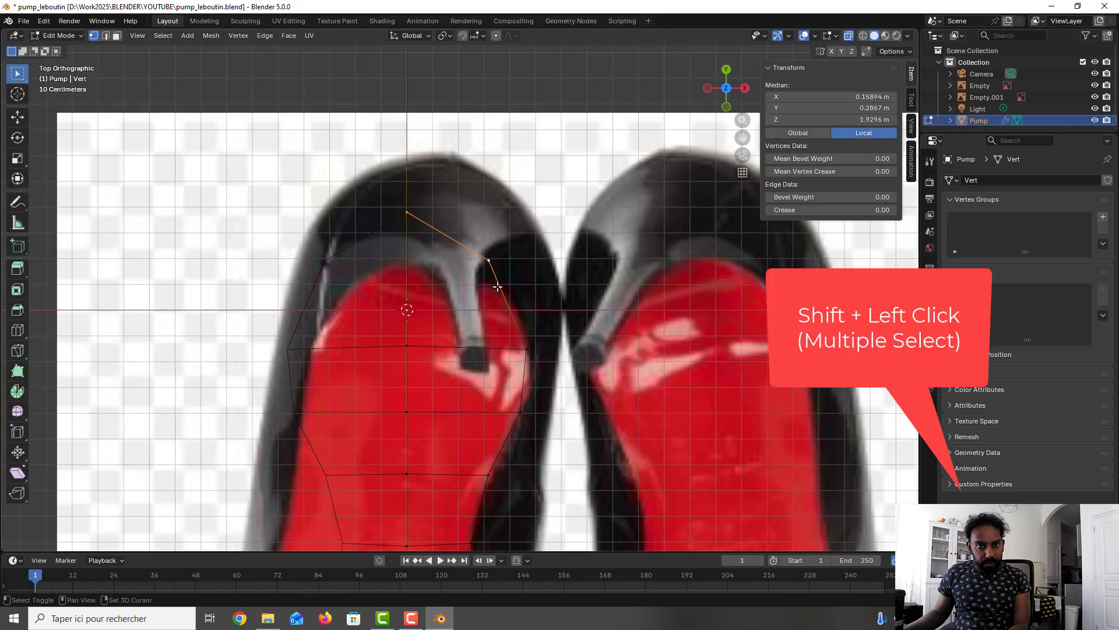
shift+click(525, 350)
shift+click(404, 346)
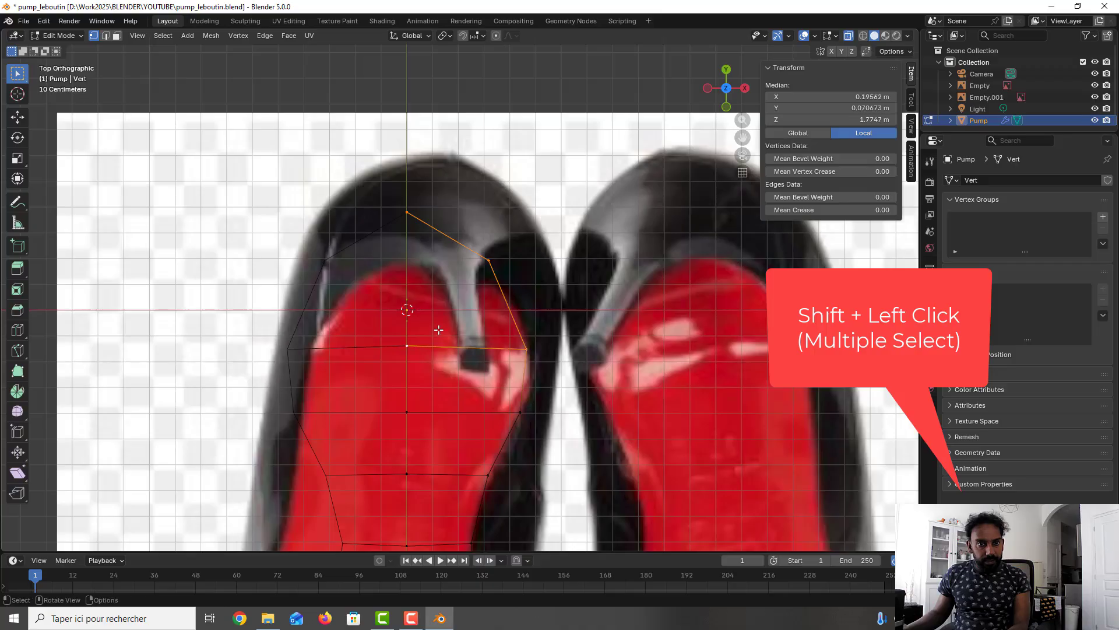
key(f)
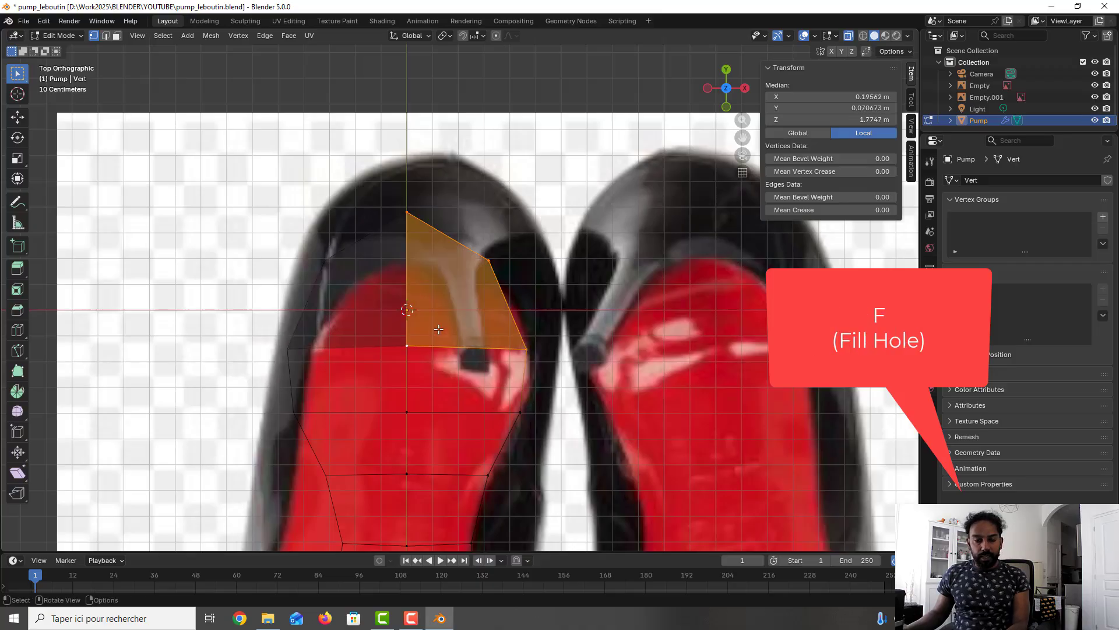
Fill the next two faces of the sole in front of the heel-end face
shift+middle_drag(494, 373, 481, 263)
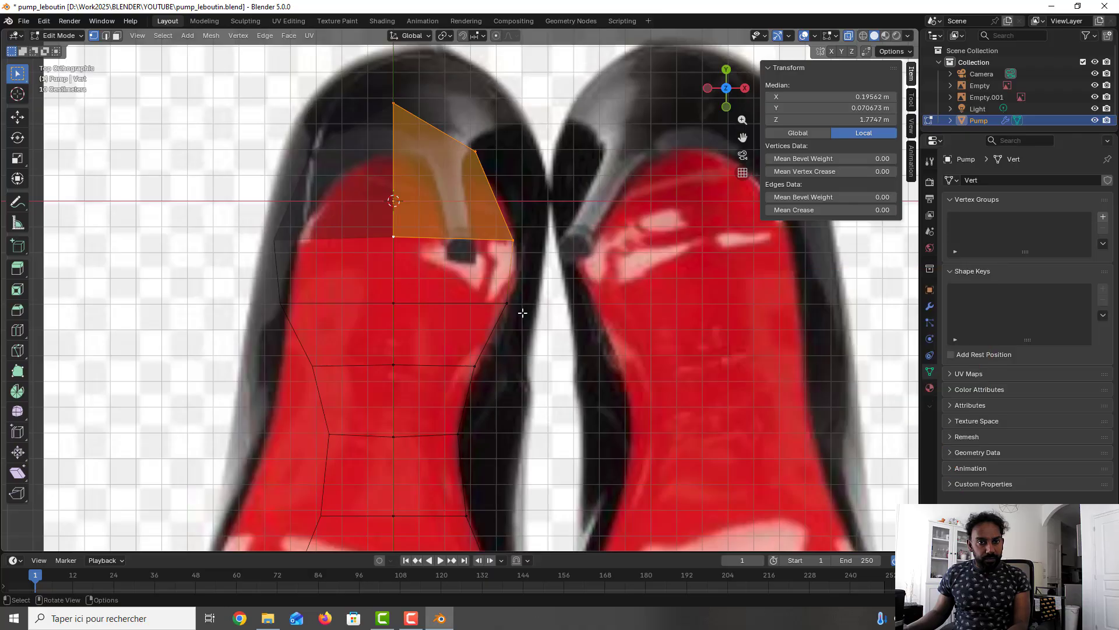
drag(522, 313, 376, 226)
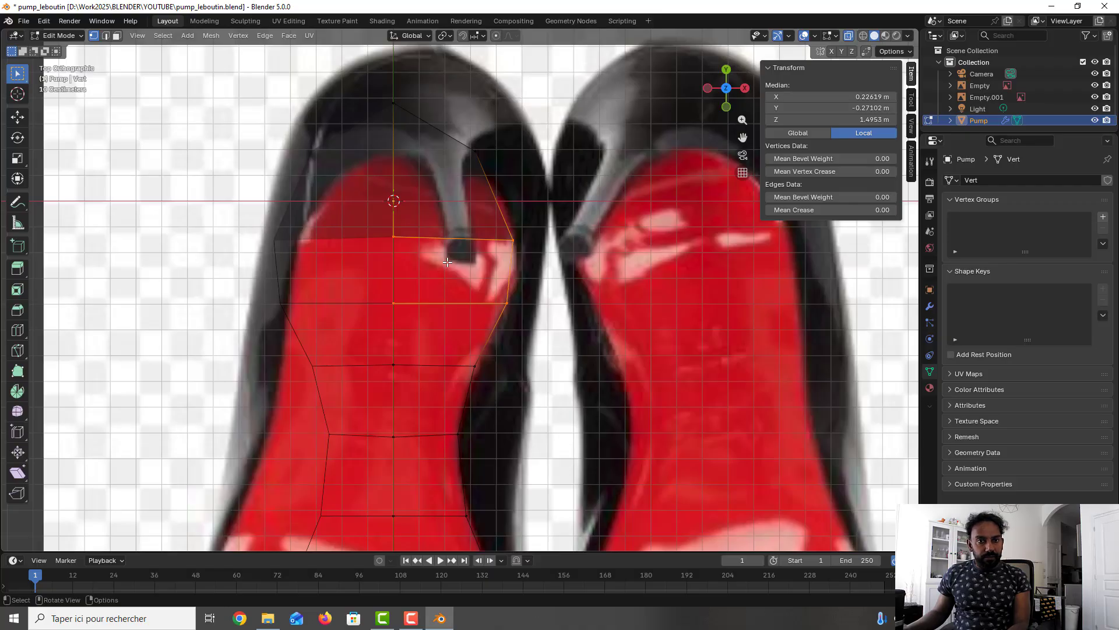
key(f)
click(589, 235)
scroll(575, 251, down, 2)
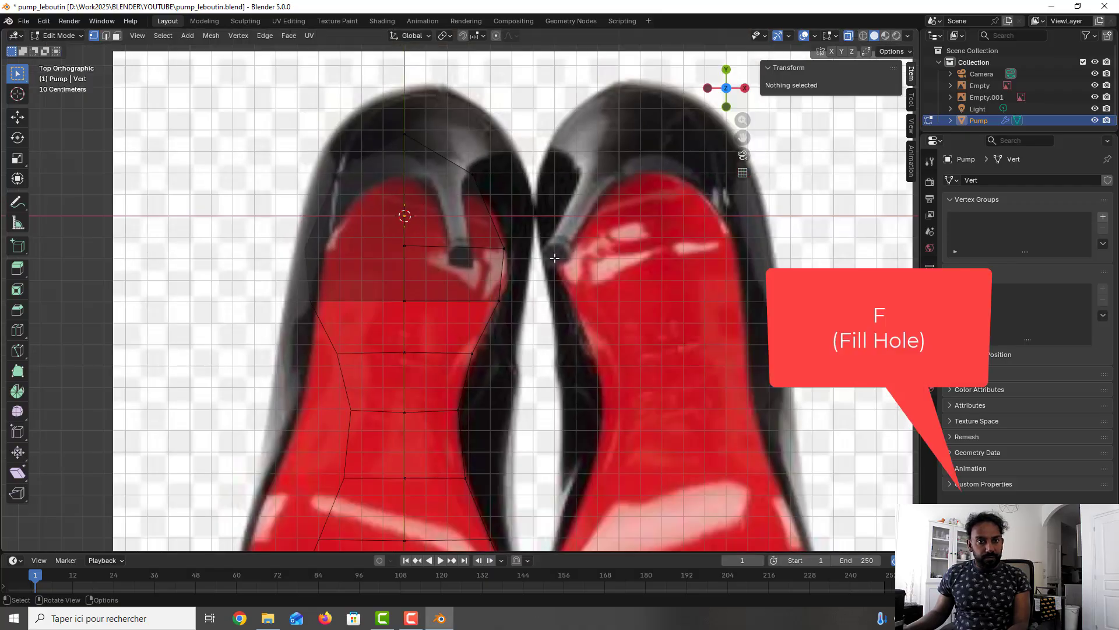
drag(503, 347, 416, 298)
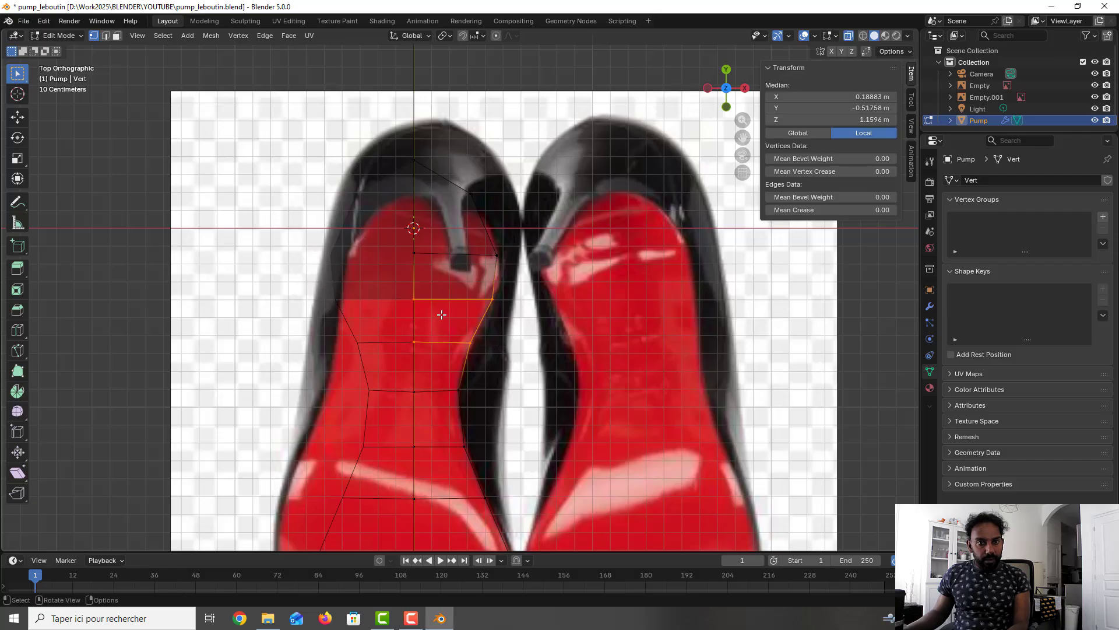
key(f)
Fill the two faces across the narrow waist of the sole
shift+middle_drag(497, 380, 489, 275)
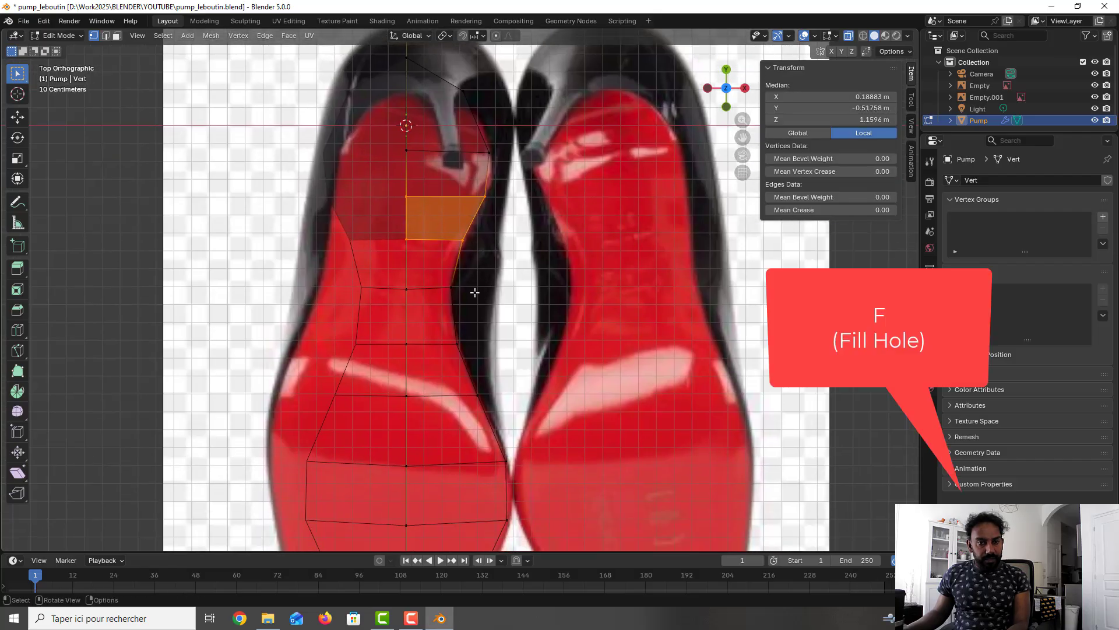
drag(476, 294, 399, 236)
key(f)
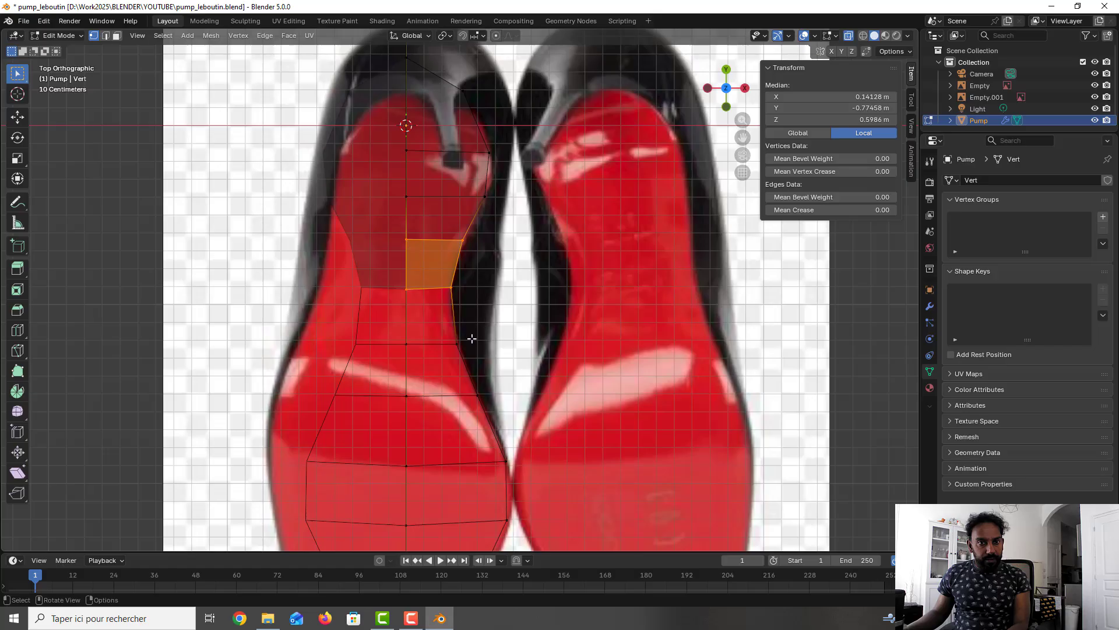
drag(473, 346, 386, 274)
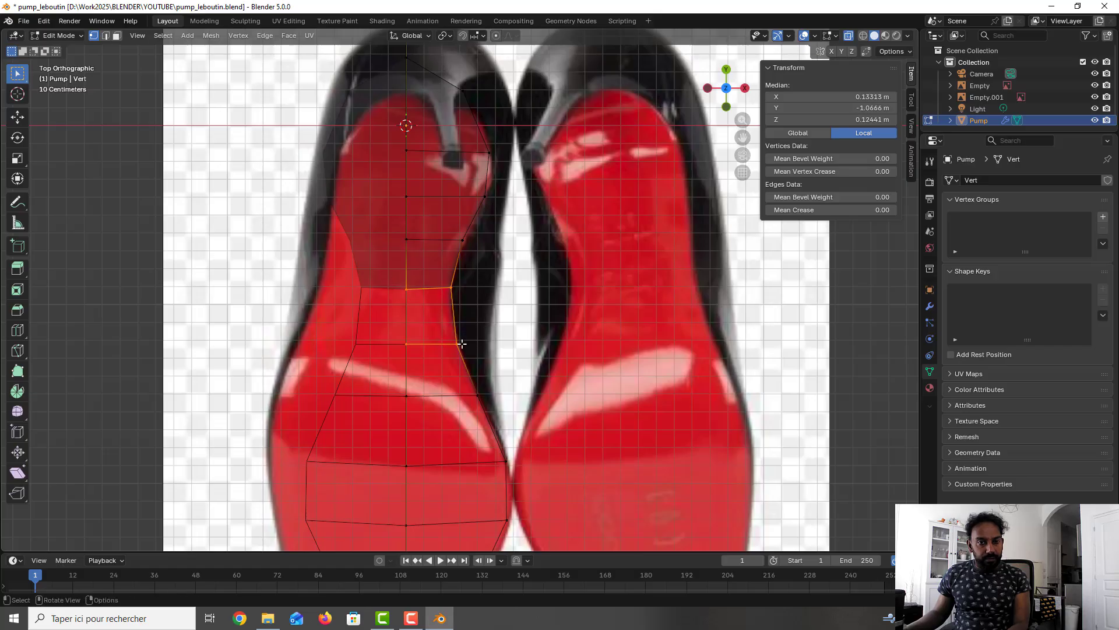
key(f)
Fill the next three faces from the front of the waist through the widest part of the forefoot
shift+middle_drag(492, 352, 482, 274)
drag(483, 274, 381, 199)
key(f)
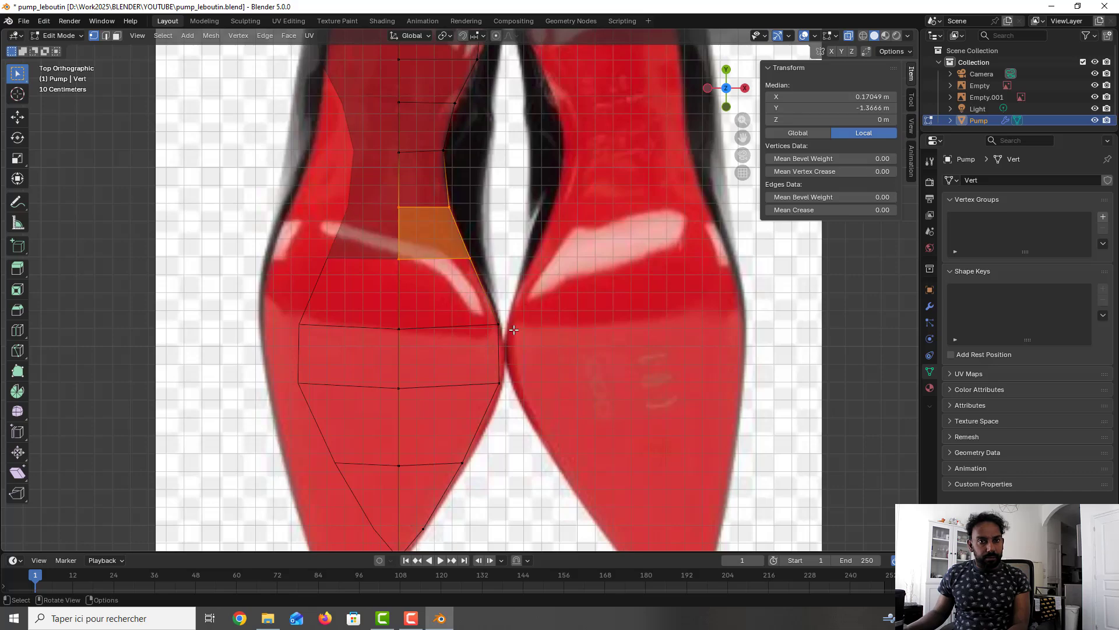
drag(513, 329, 387, 248)
key(f)
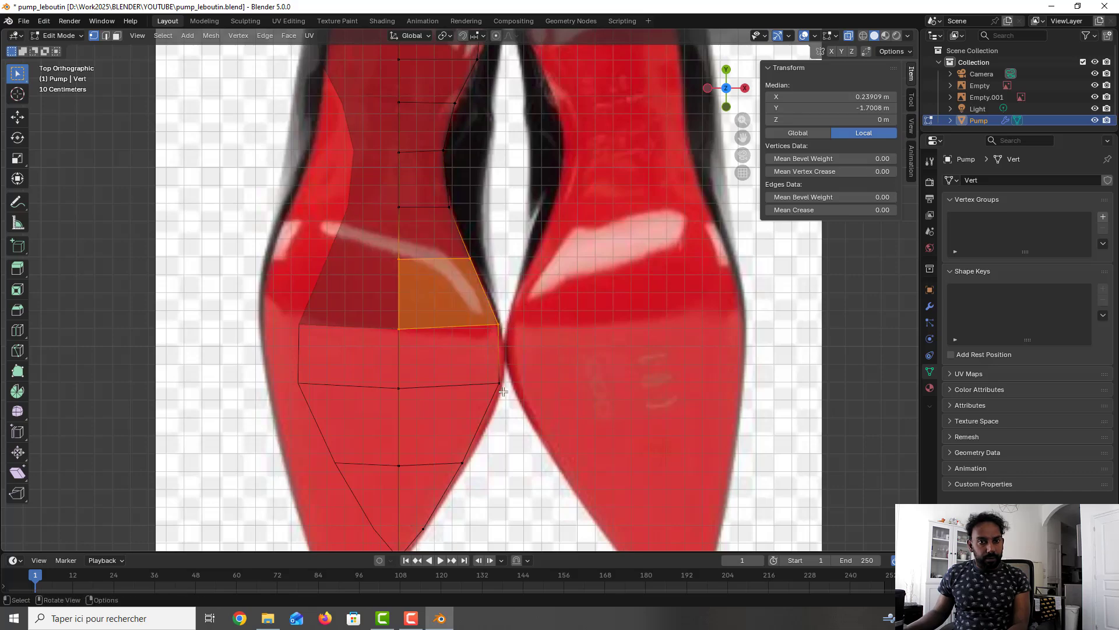
drag(504, 392, 385, 304)
key(f)
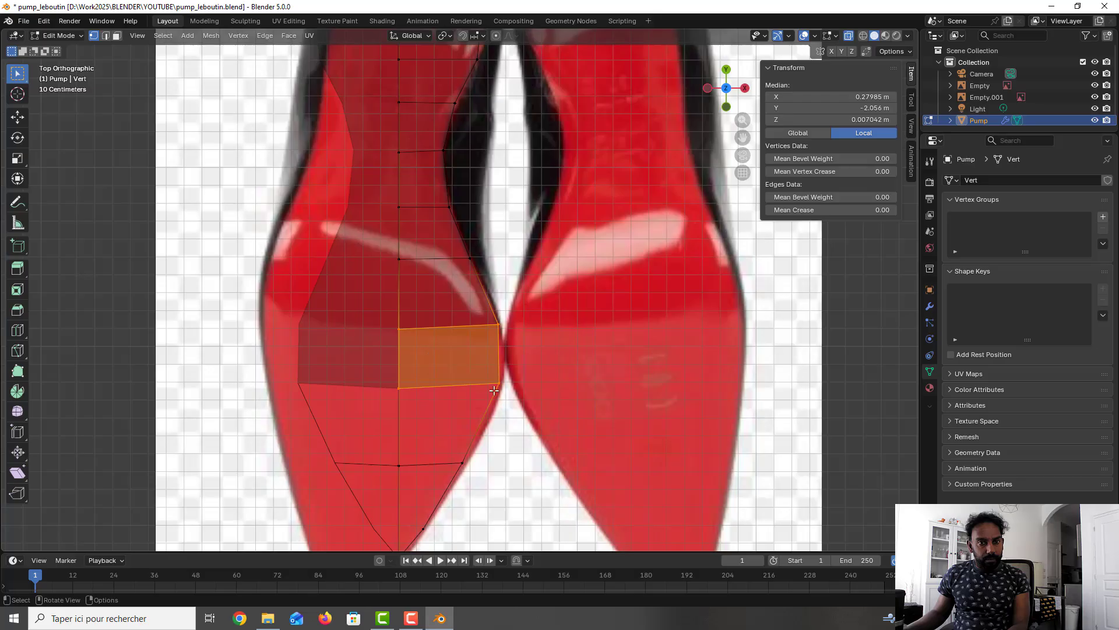
Fill the last two faces of the sole from the forefoot to the toe tip and save the file
shift+middle_drag(500, 479, 519, 366)
drag(519, 366, 400, 259)
key(f)
drag(400, 332, 482, 467)
key(f)
key(alt+a)
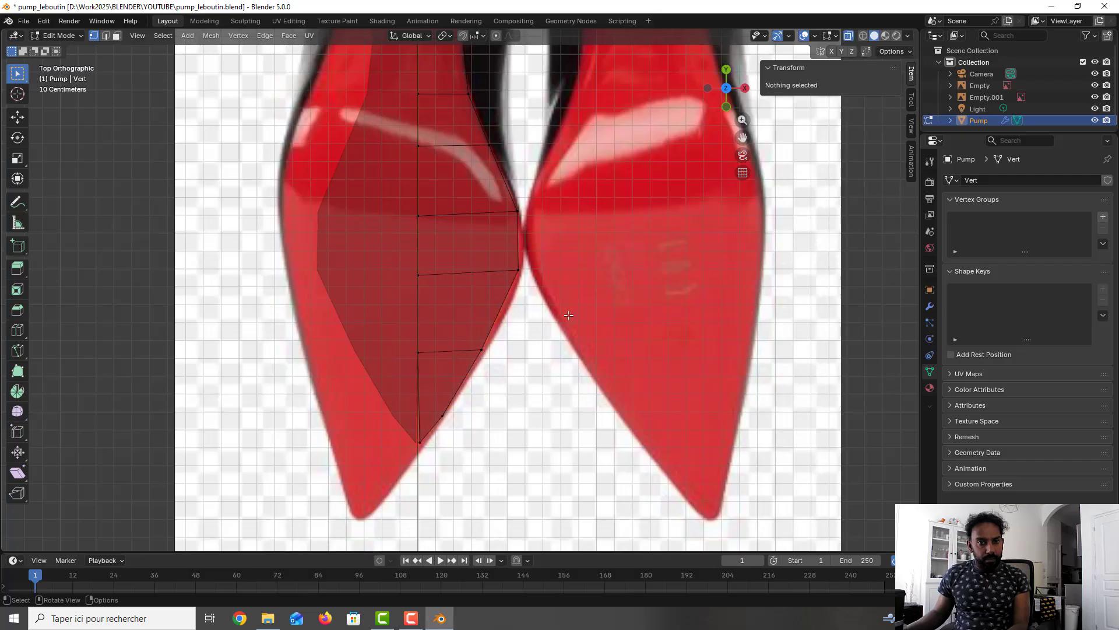
key(ctrl+s)
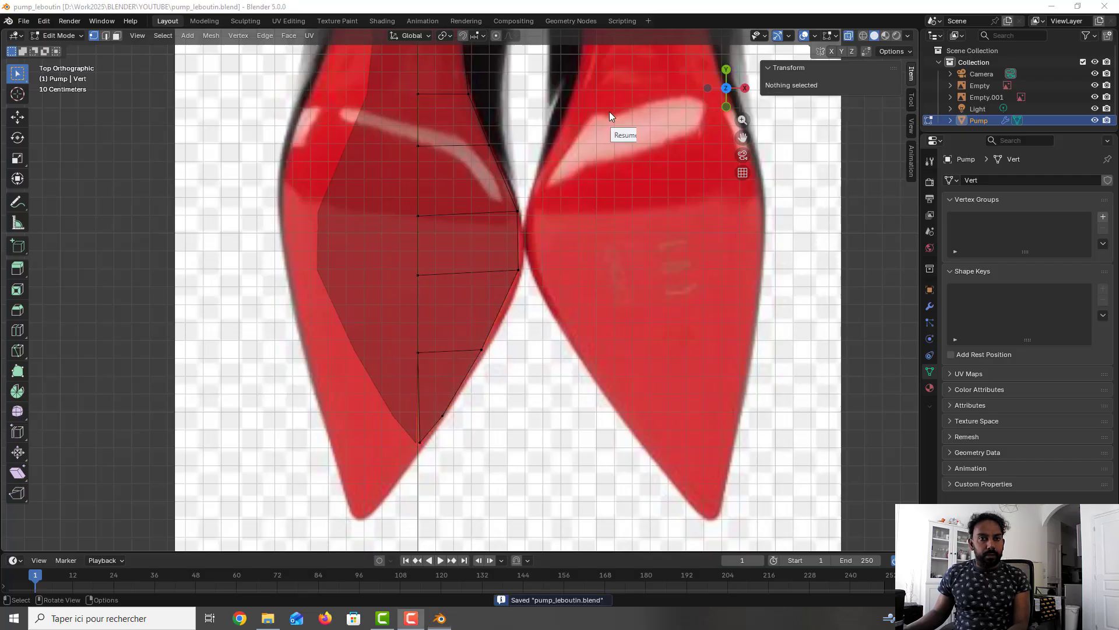
With X-ray off, set the toe-tip vertex's X coordinate to 0 m to close the centre gap, and save the file
click(849, 36)
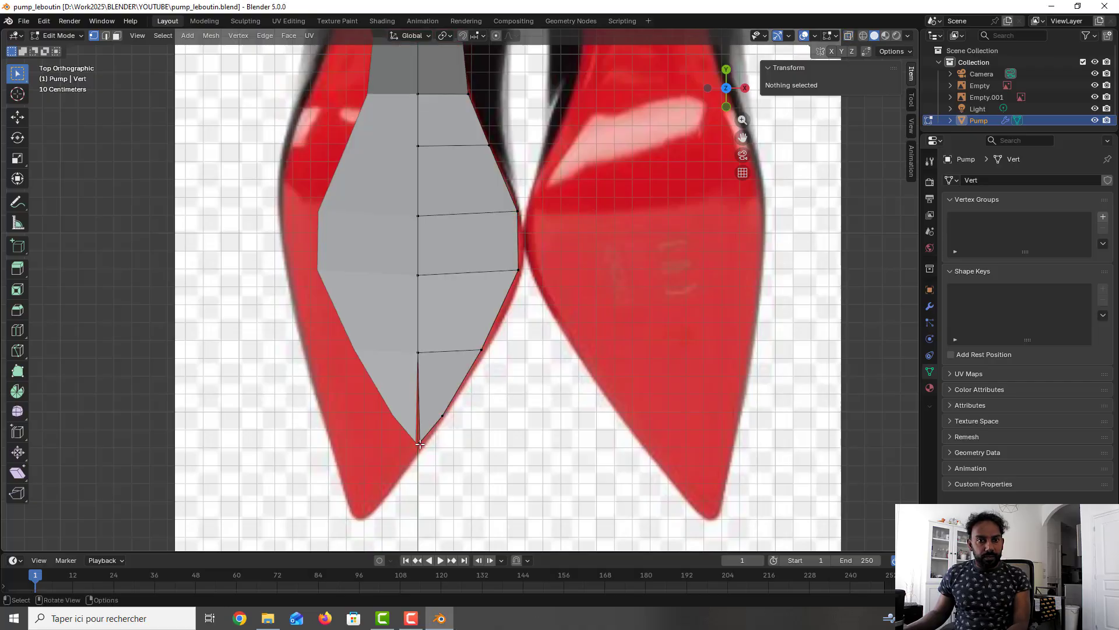
click(420, 444)
click(828, 97)
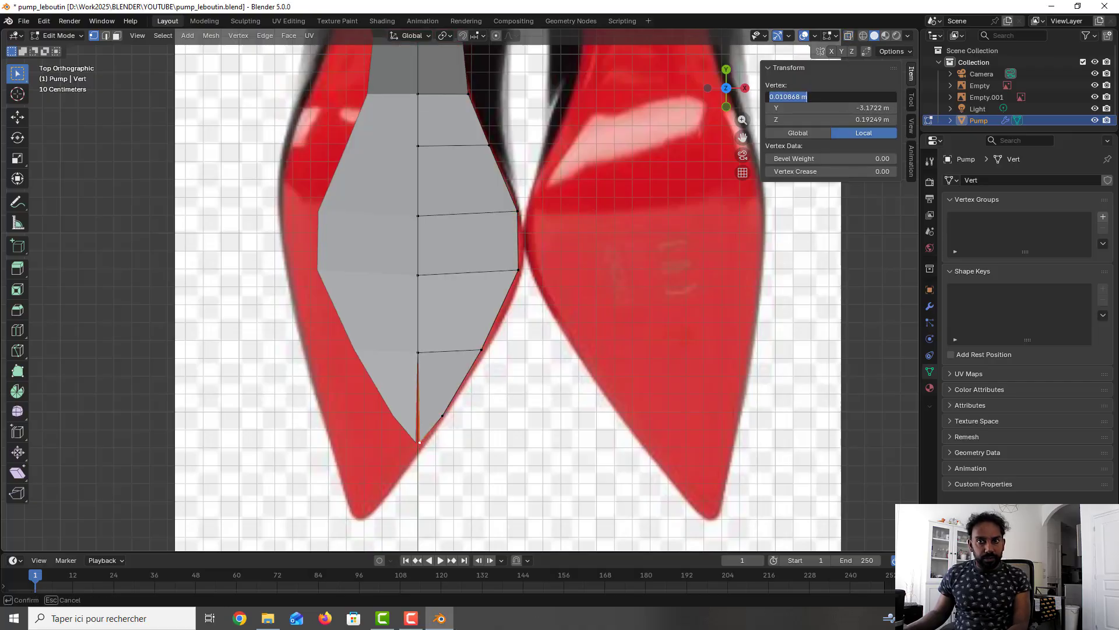
text(0)
key(Return)
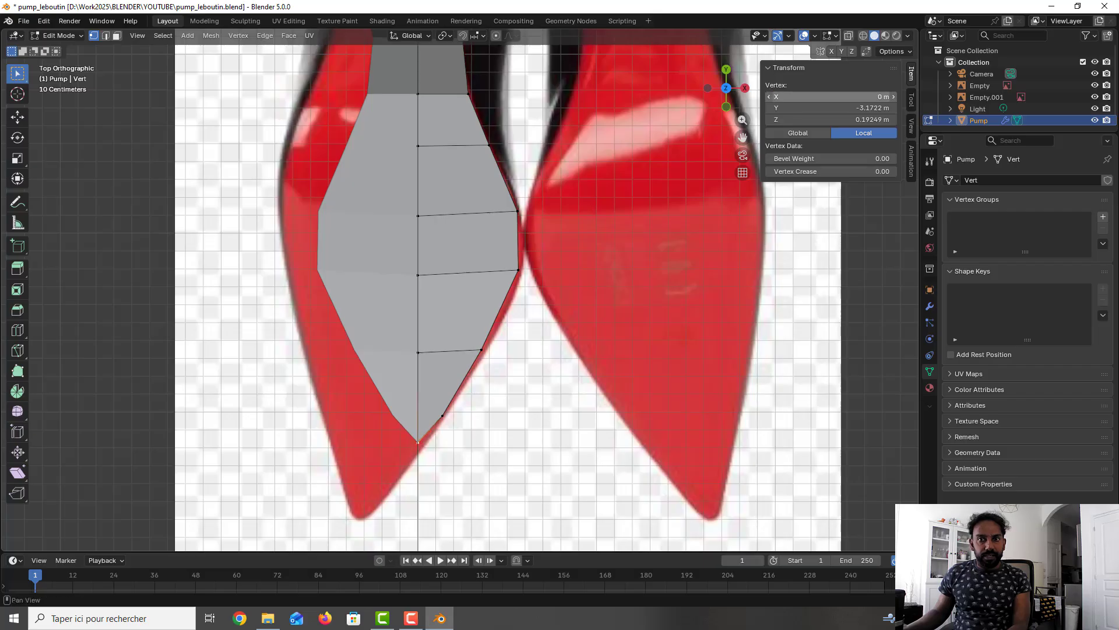
click(555, 307)
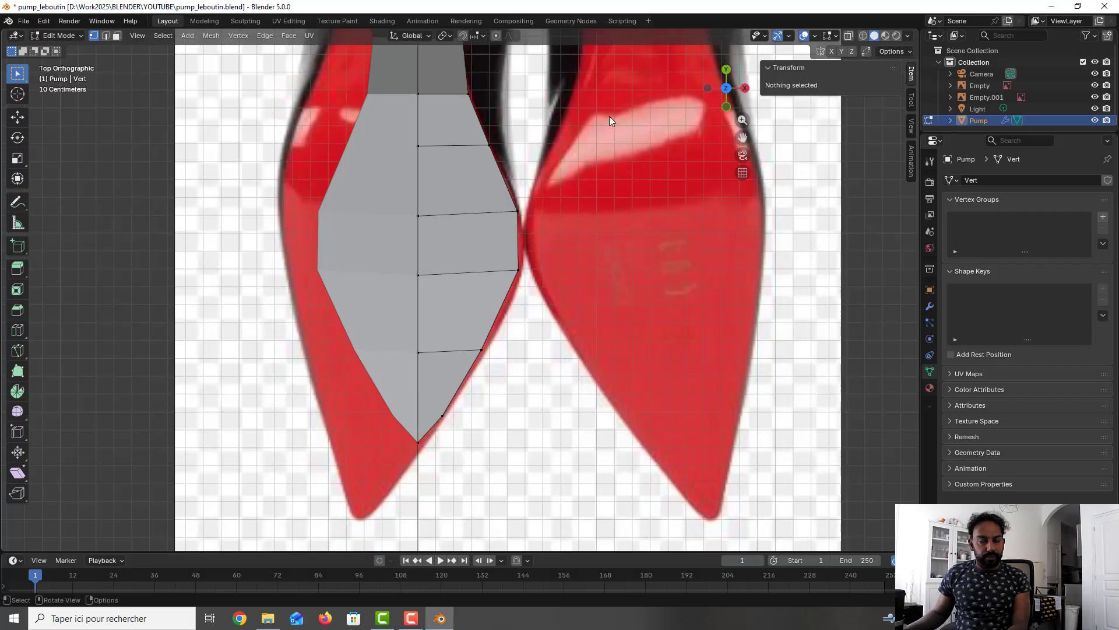
key(ctrl+s)
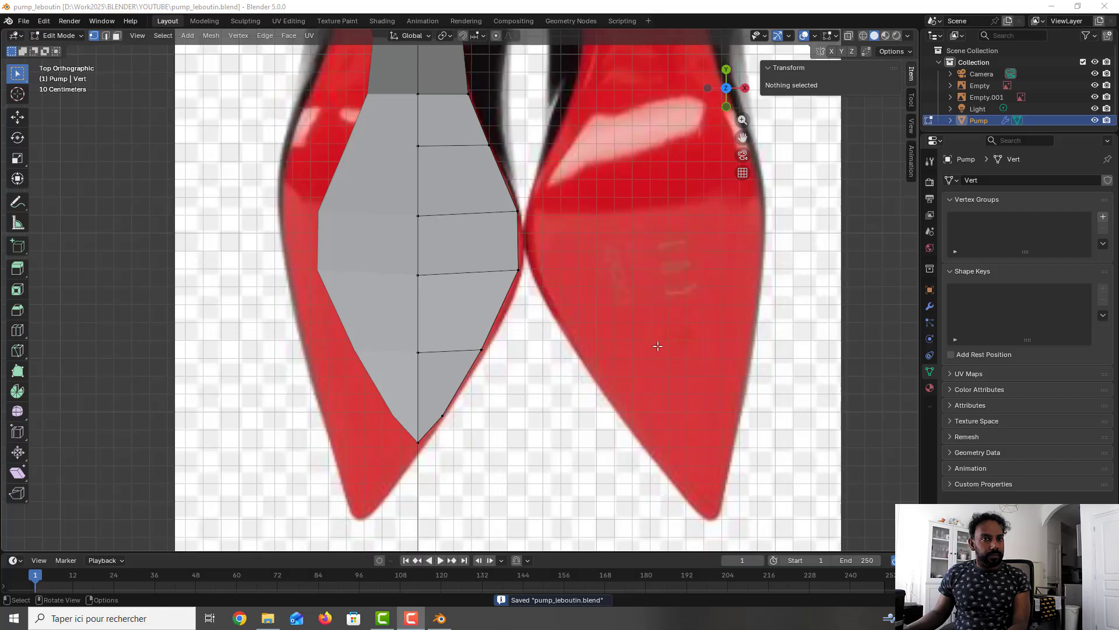
Select all the sole faces from heel to toe, extrude them about 0.37 m upward along global Z, and save the file
middle_drag(657, 344, 564, 250)
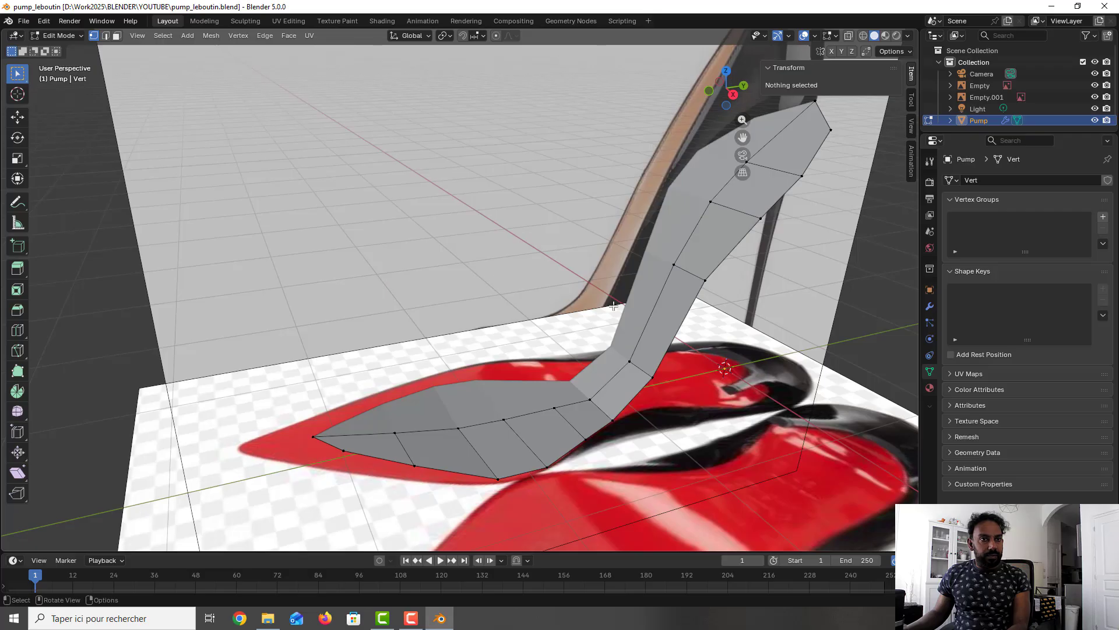
click(117, 36)
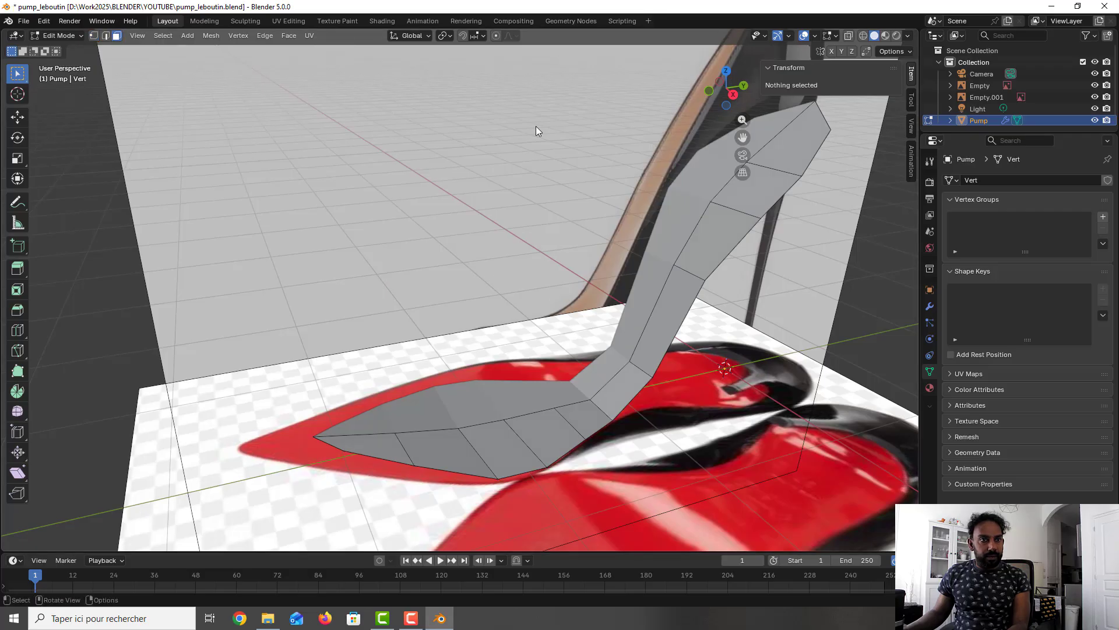
click(797, 152)
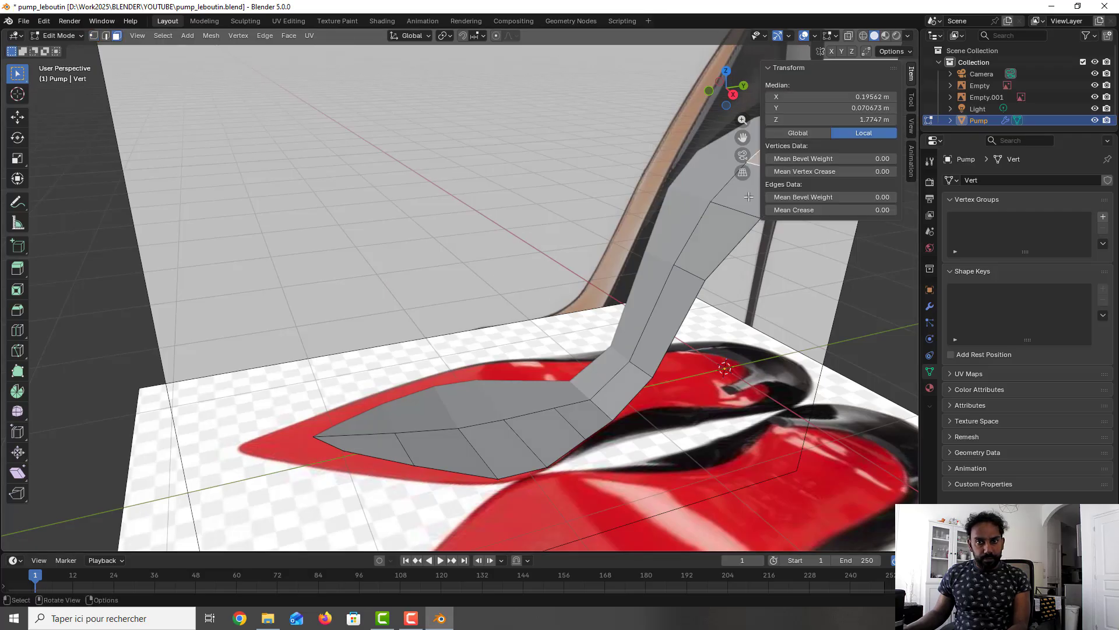
click(722, 242)
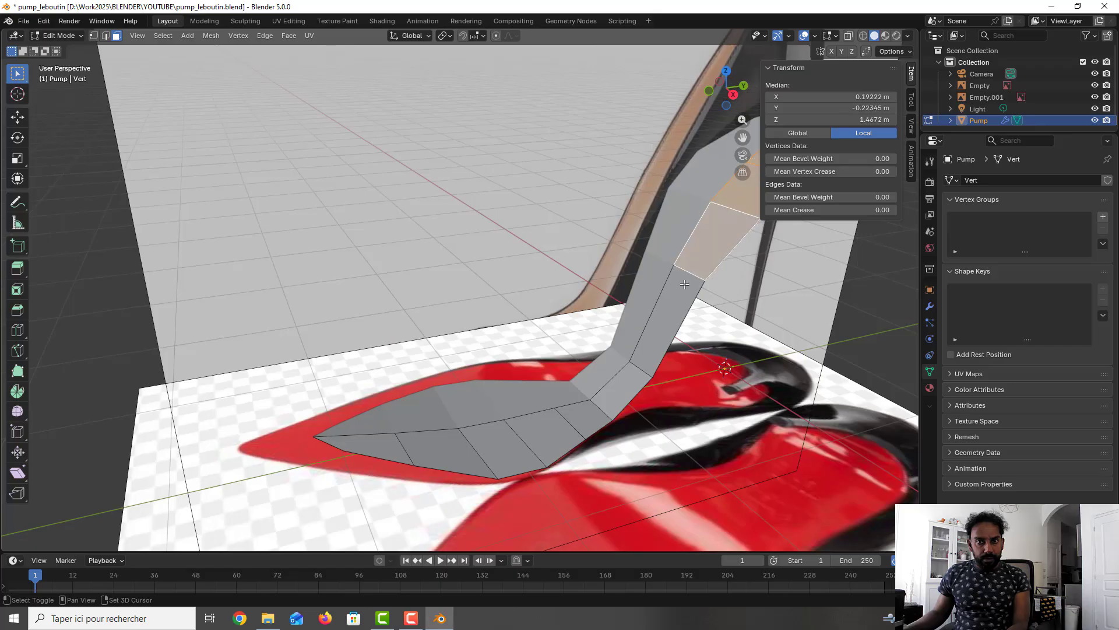
shift+click(663, 327)
shift+click(624, 390)
shift+click(590, 420)
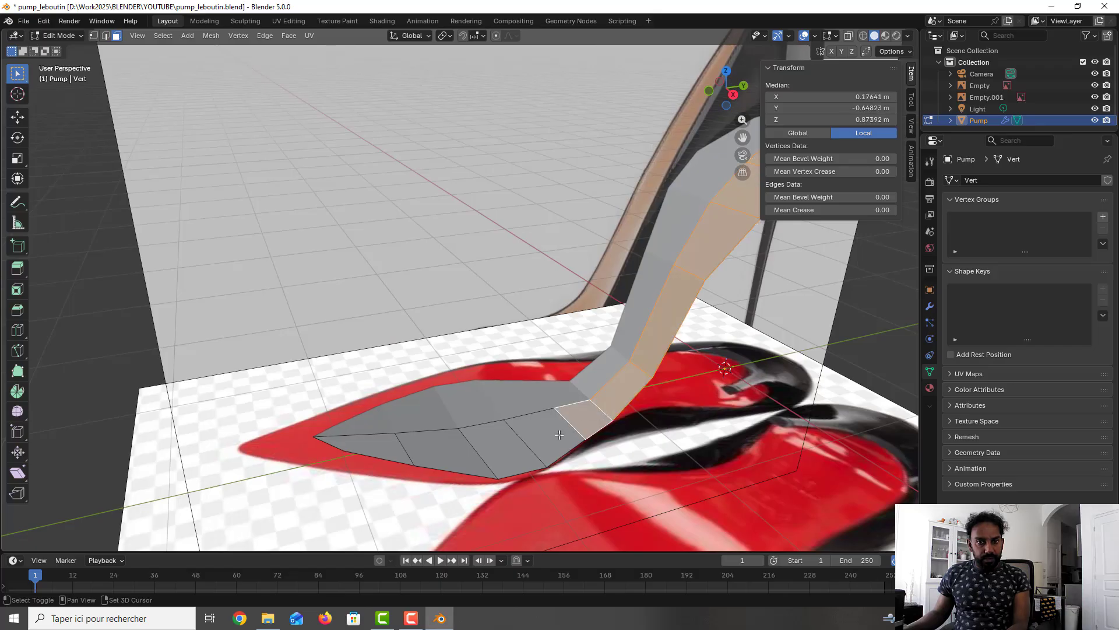
shift+click(523, 444)
shift+click(507, 448)
shift+click(457, 451)
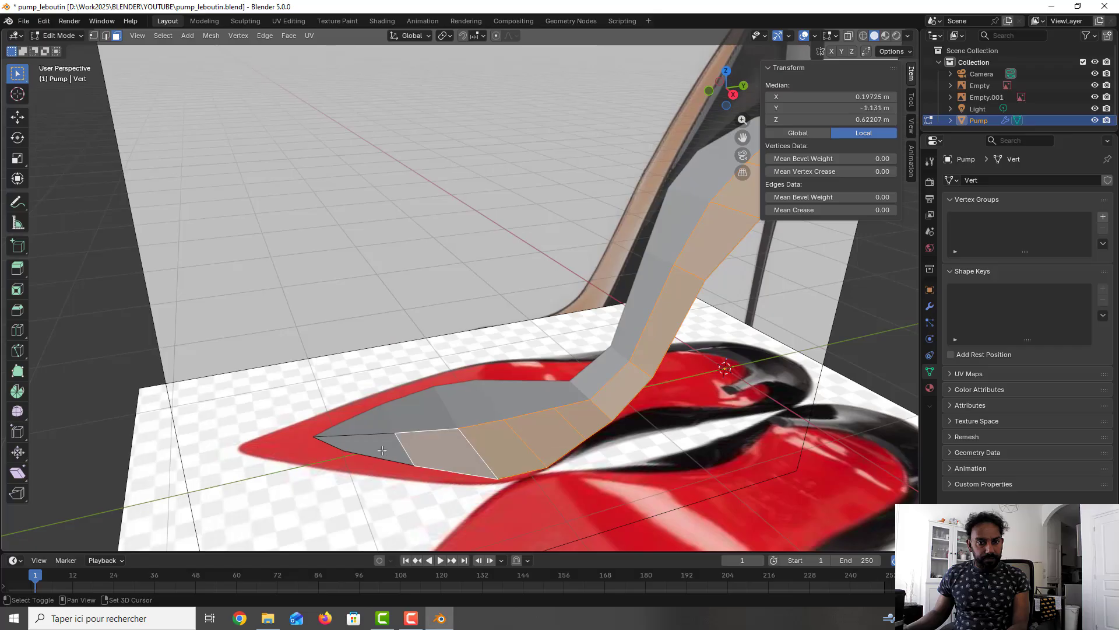
shift+click(373, 448)
middle_drag(471, 419, 484, 369)
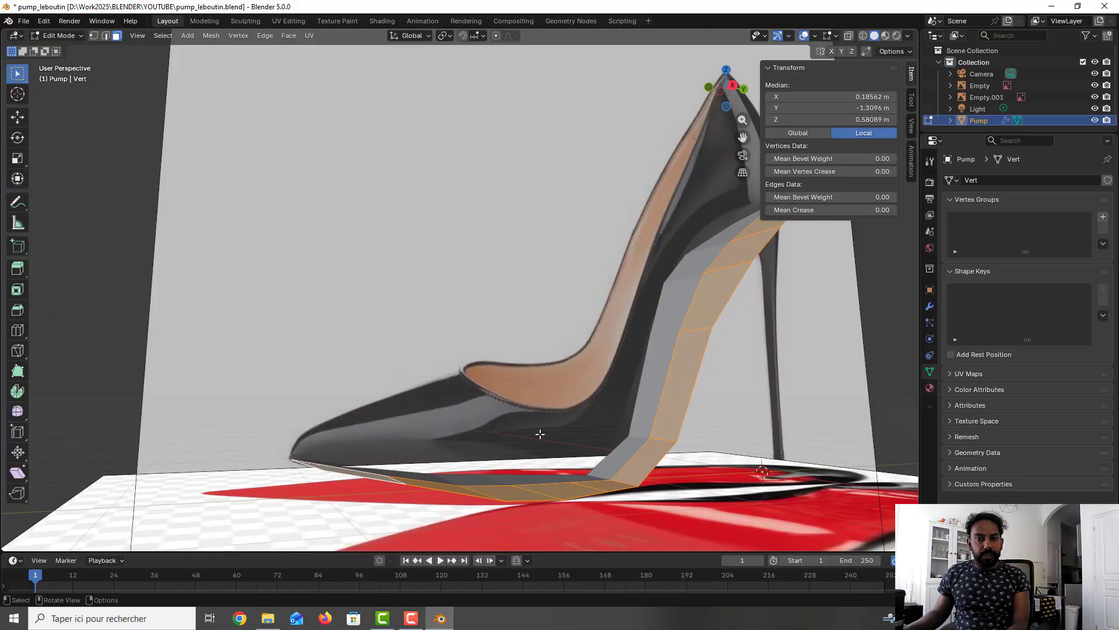
key(e)
key(z)
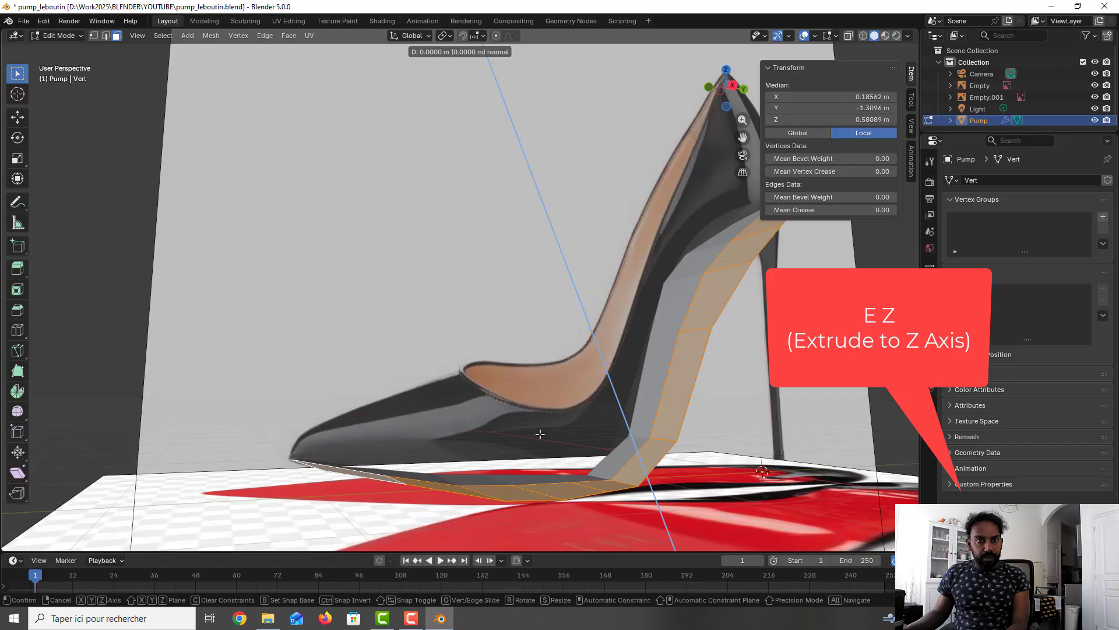
key(z)
key(z)
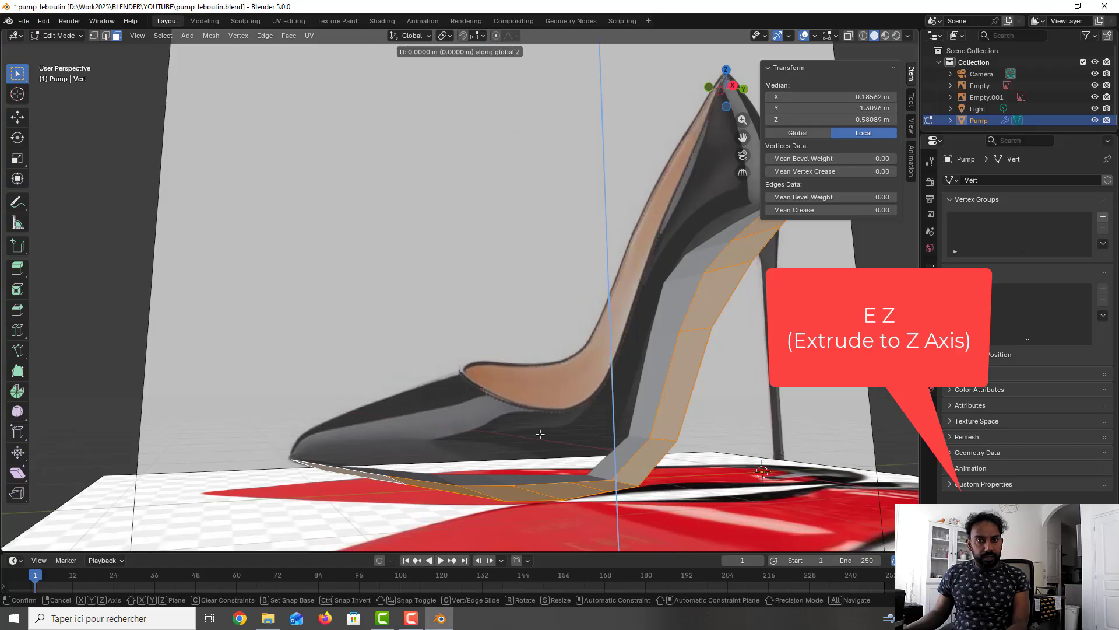
click(533, 373)
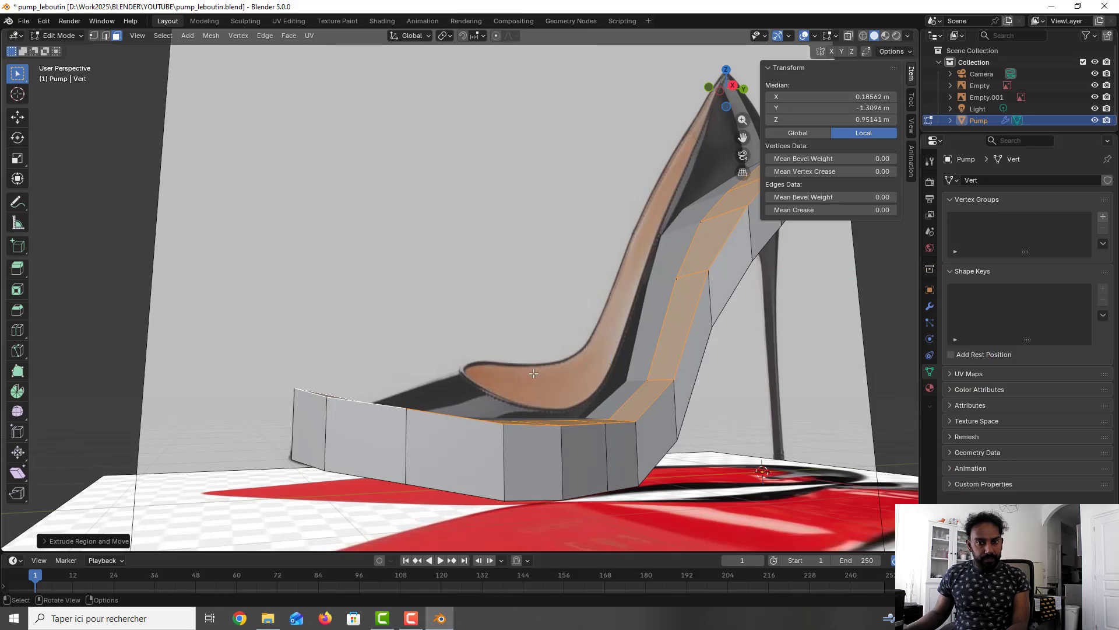
key(KP_3)
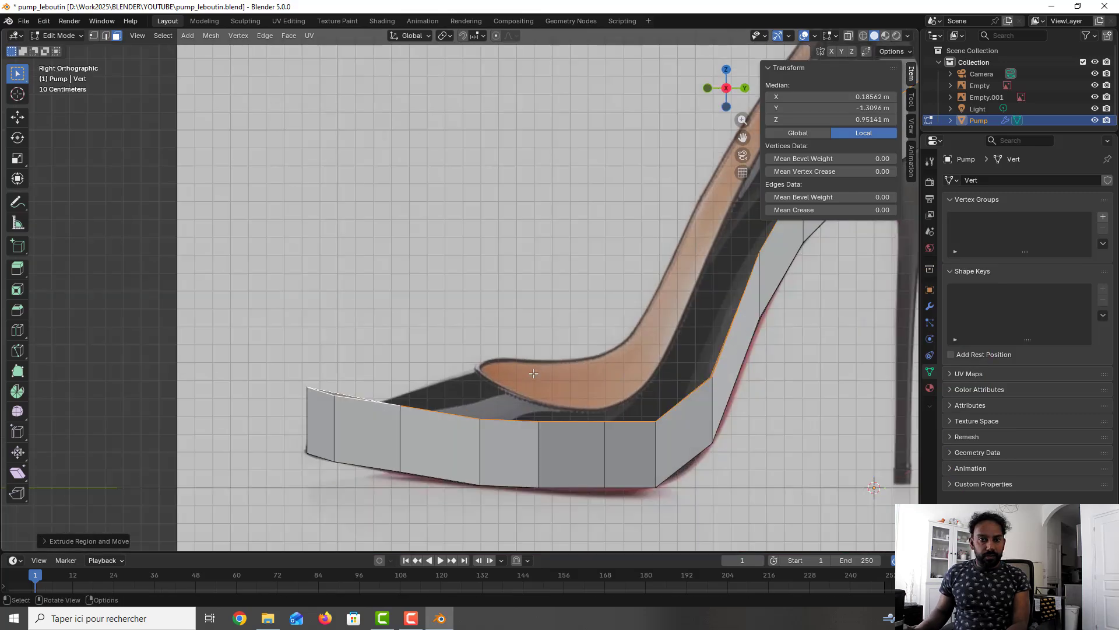
shift+middle_drag(604, 372, 429, 422)
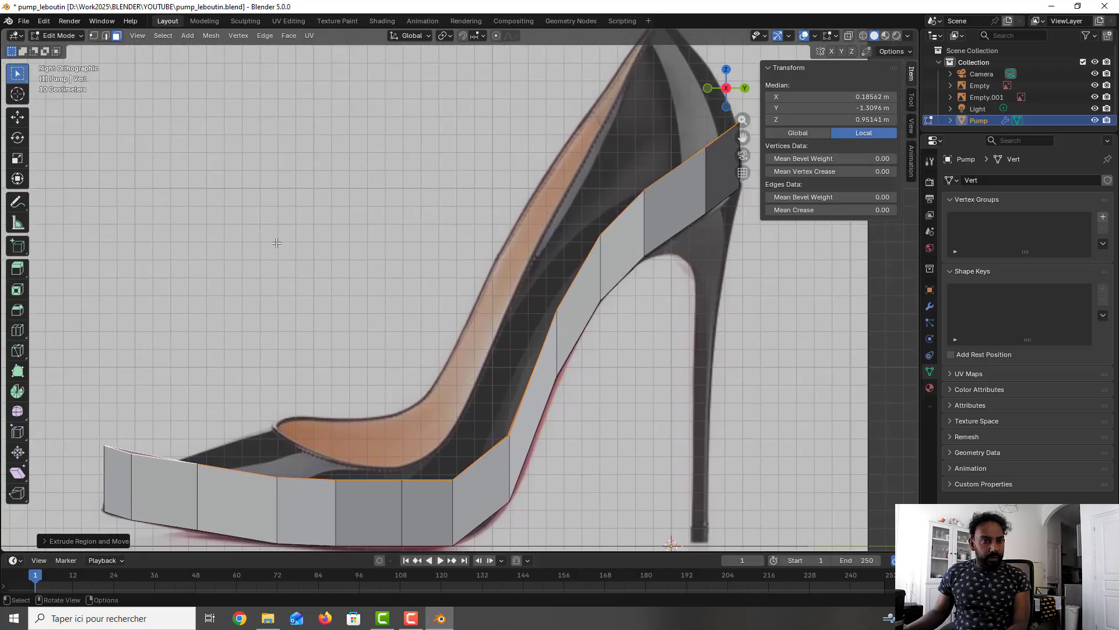
key(ctrl+s)
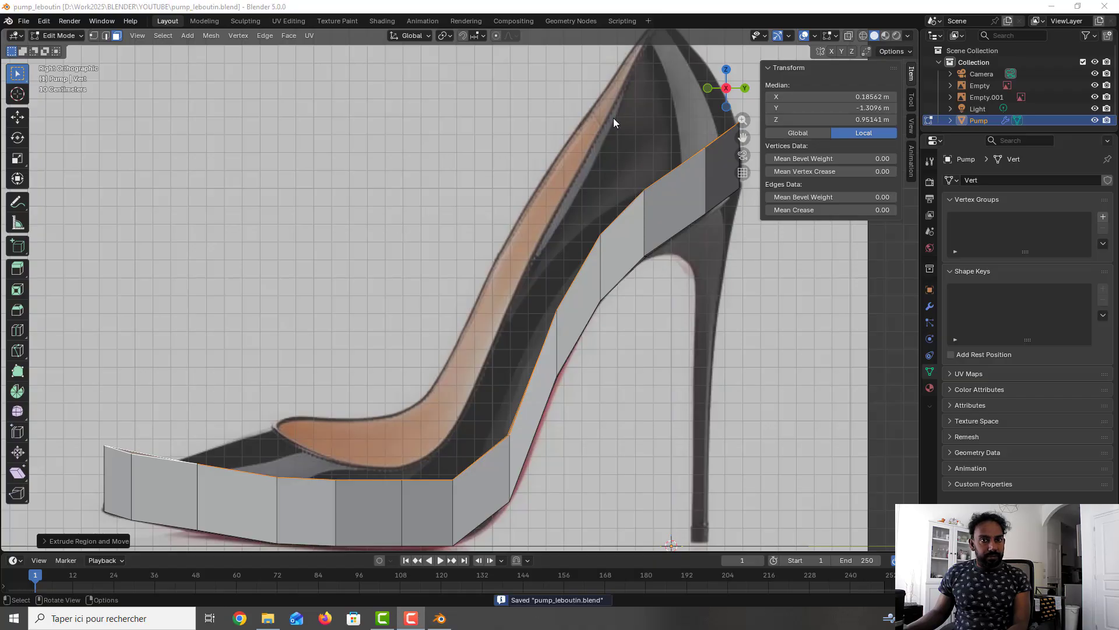
With X-ray on, lower the two foremost vertices of the extrusion's upper edge along Z by about 0.27 m and 0.19 m to the reference toe
click(850, 36)
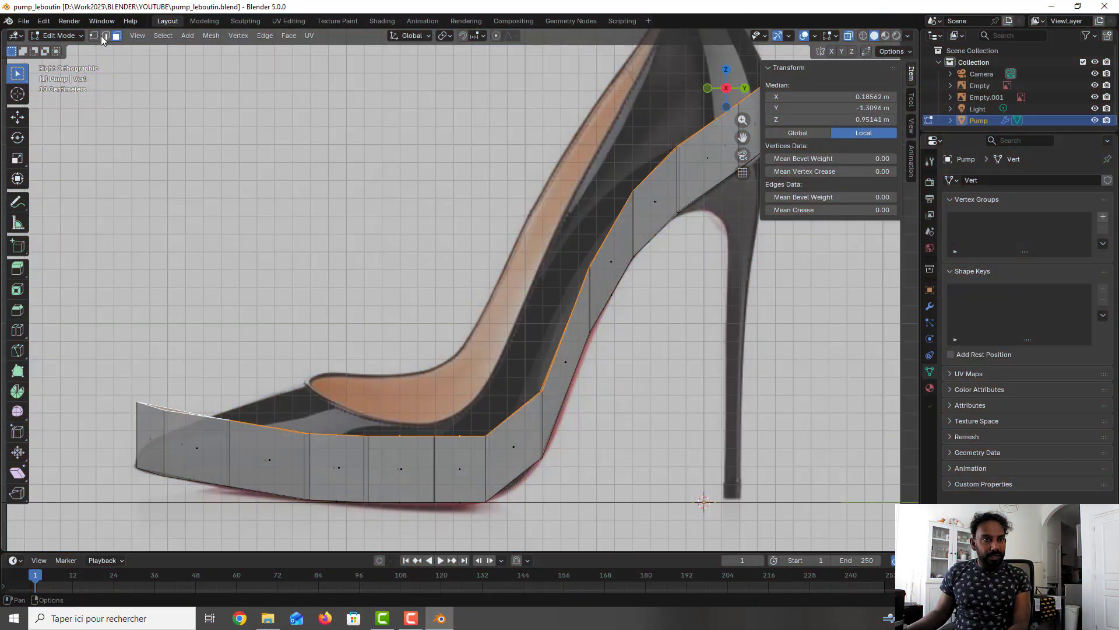
click(94, 35)
drag(111, 358, 154, 430)
key(g)
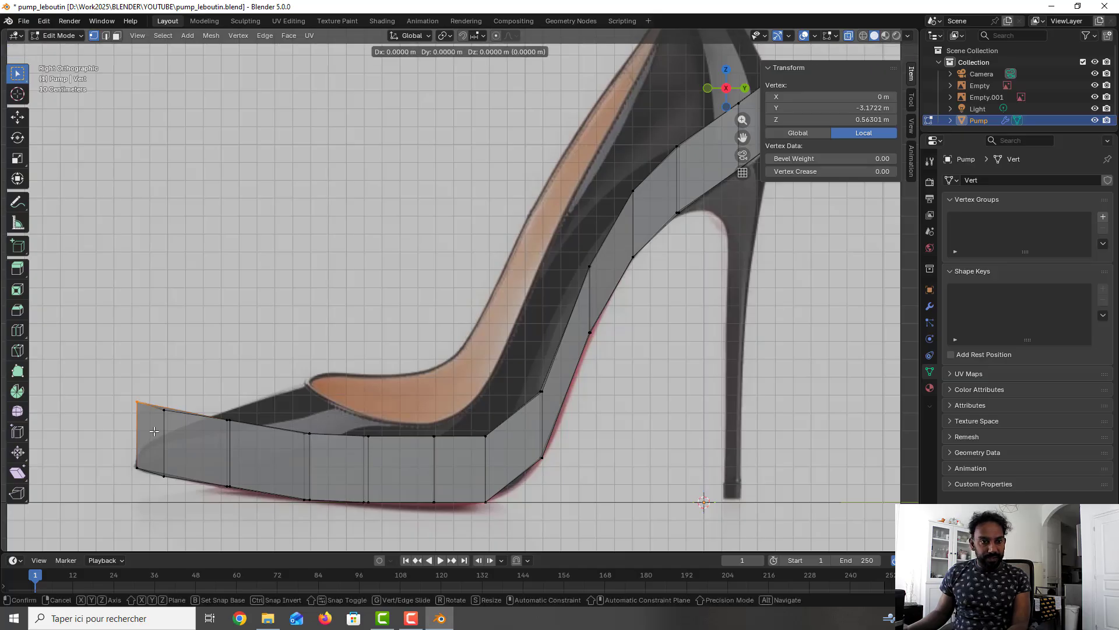
key(z)
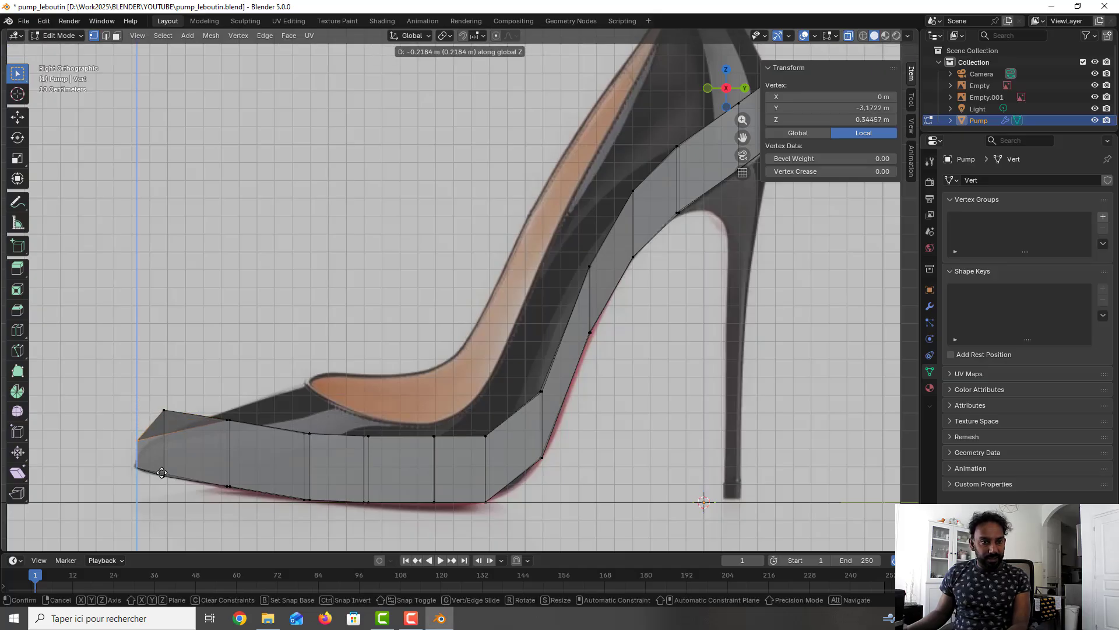
click(162, 475)
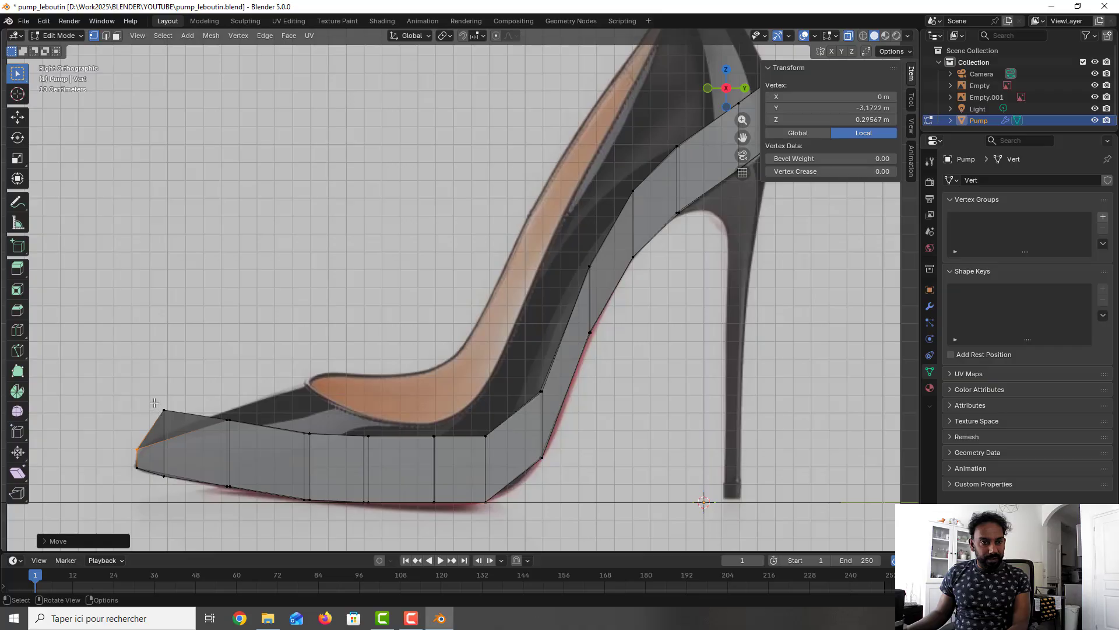
click(164, 411)
key(g)
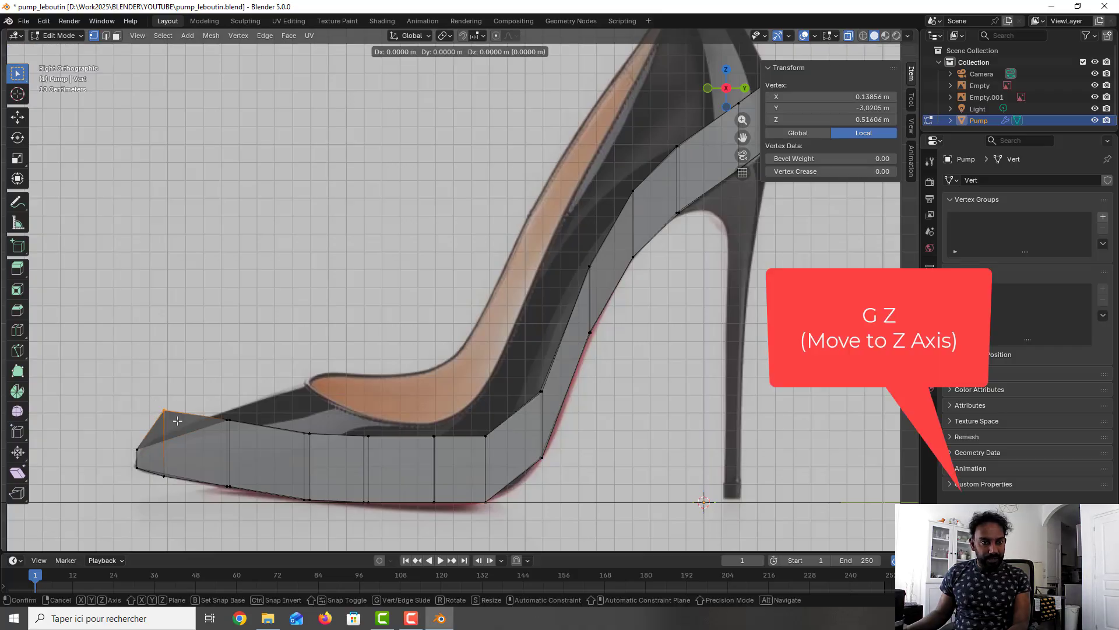
key(z)
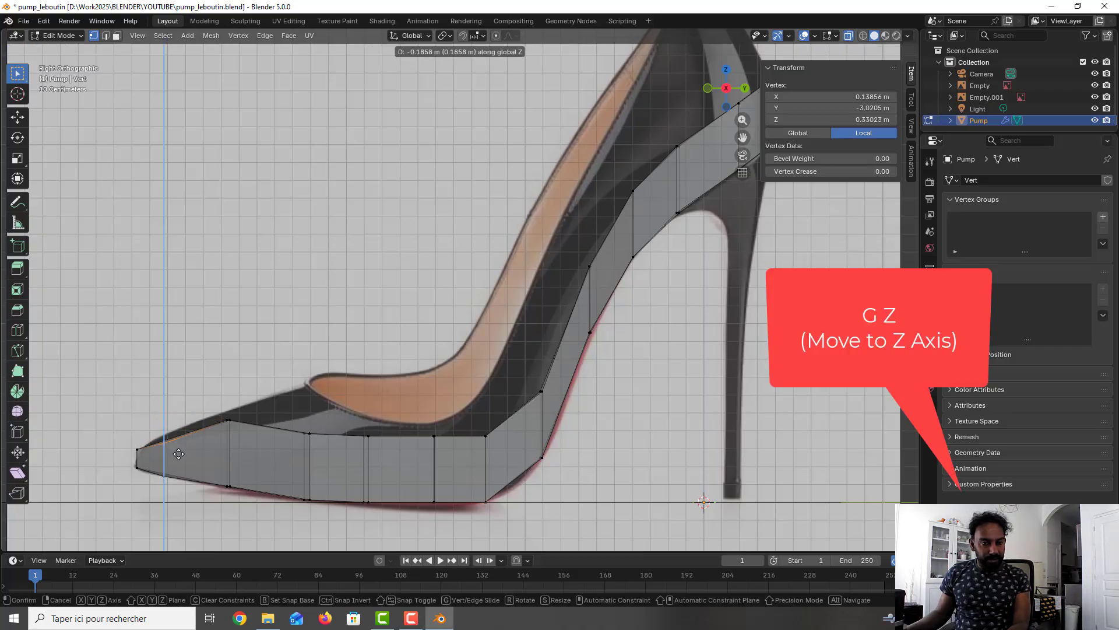
click(179, 454)
Lower the next three pairs of upper-edge vertices behind the toe to flatten the forefoot's upper edge
shift+click(229, 420)
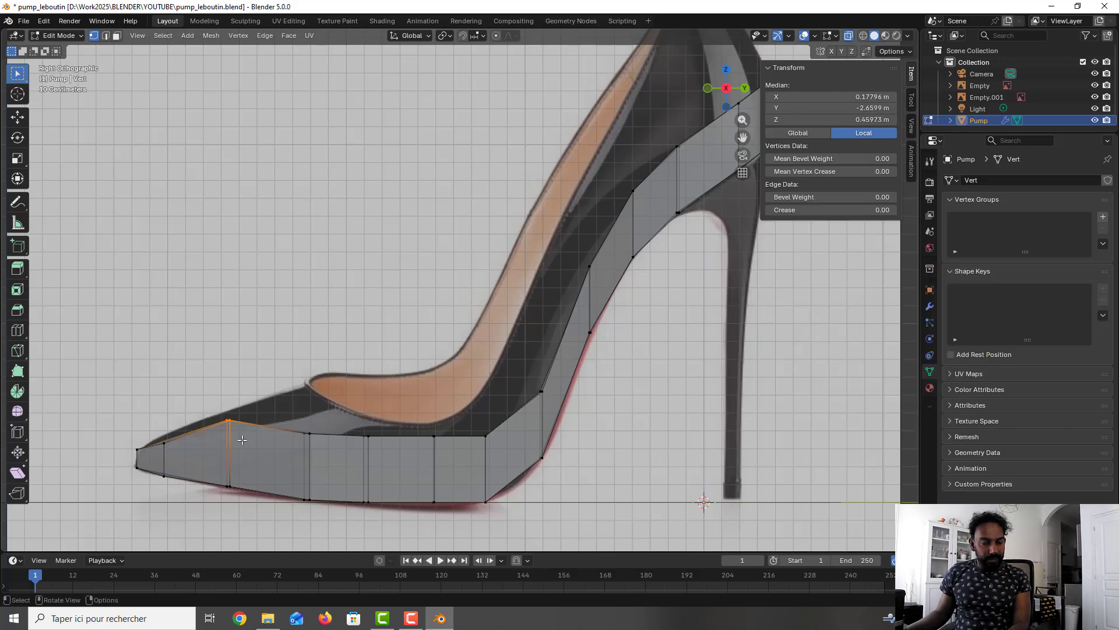
key(g)
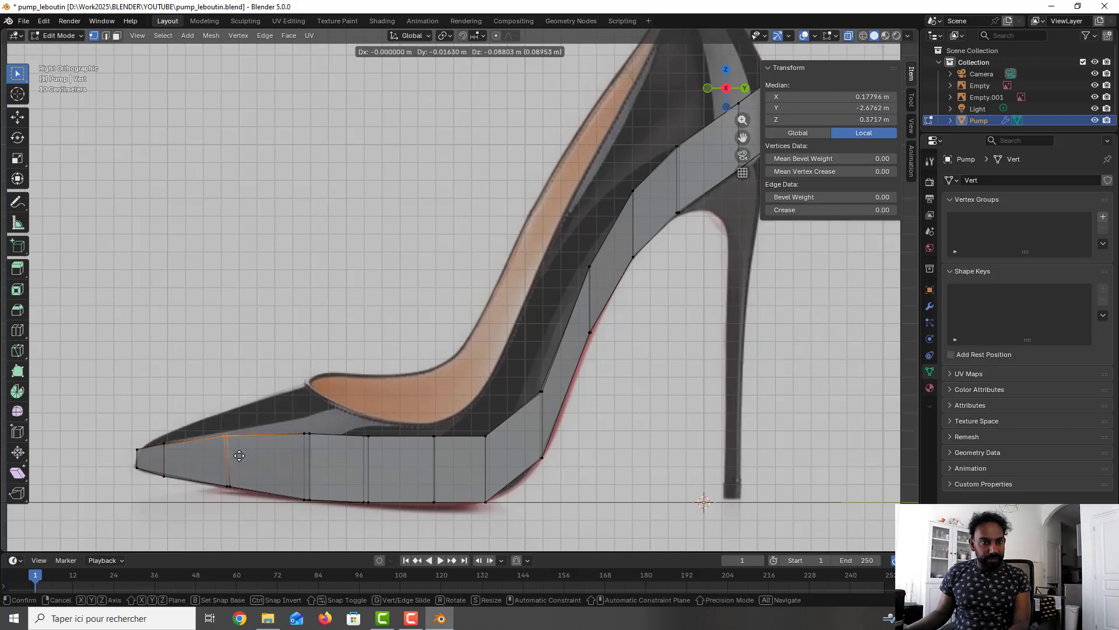
click(268, 439)
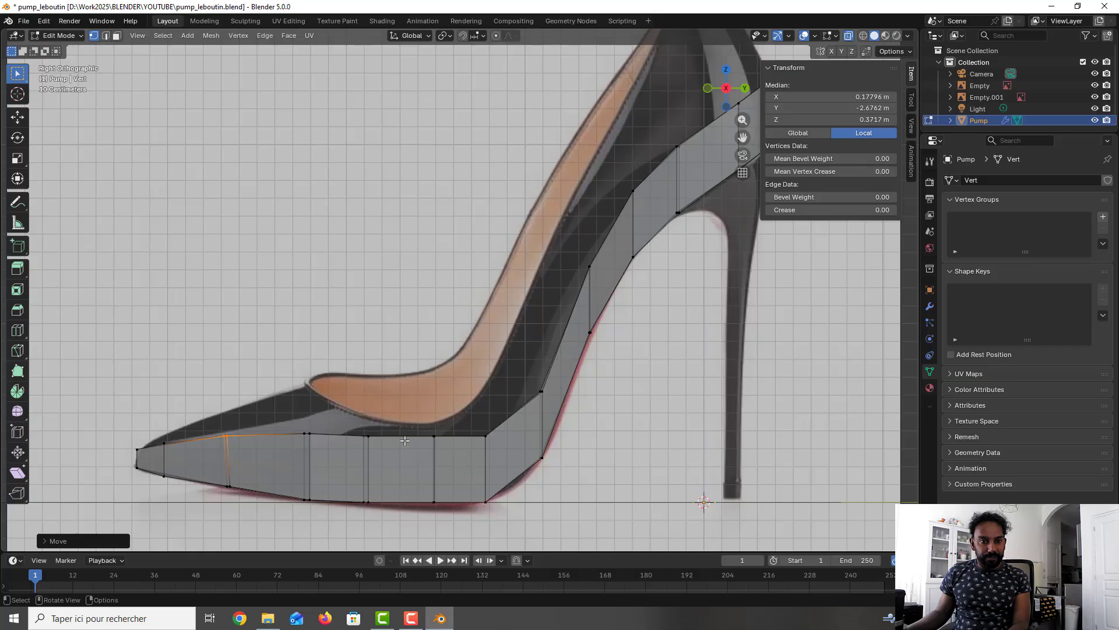
alt+click(360, 435)
key(g)
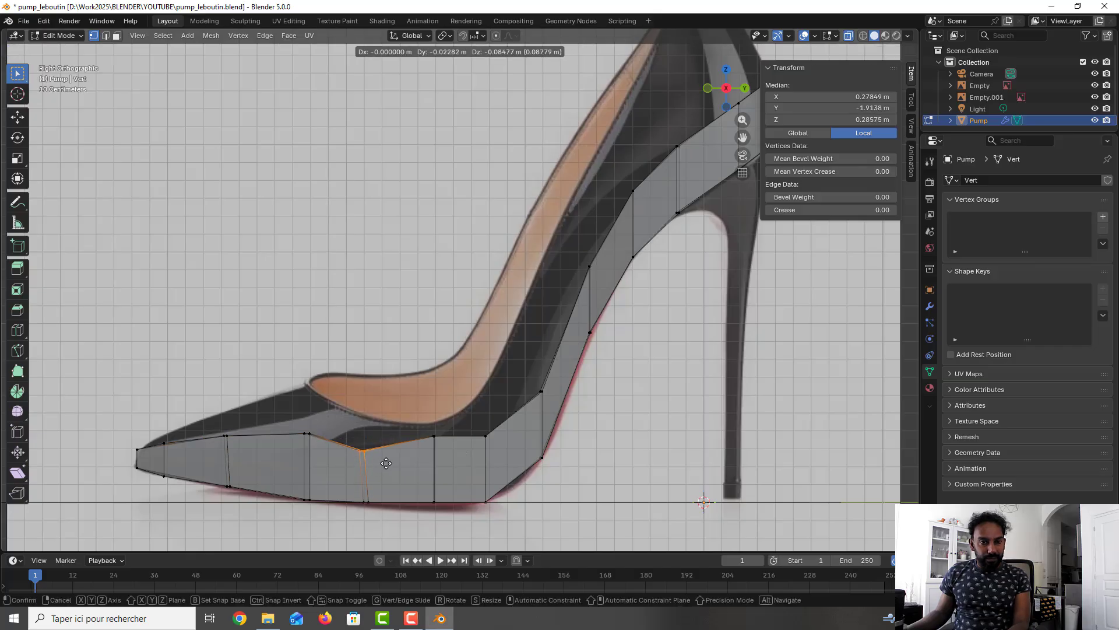
click(387, 455)
drag(294, 420, 320, 448)
key(g)
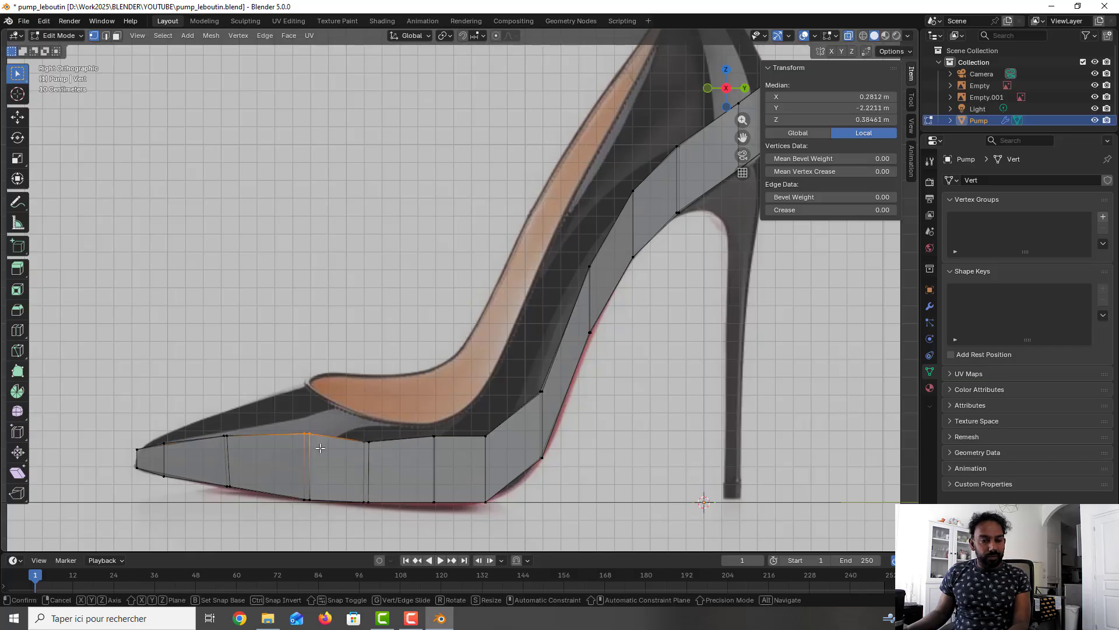
click(320, 456)
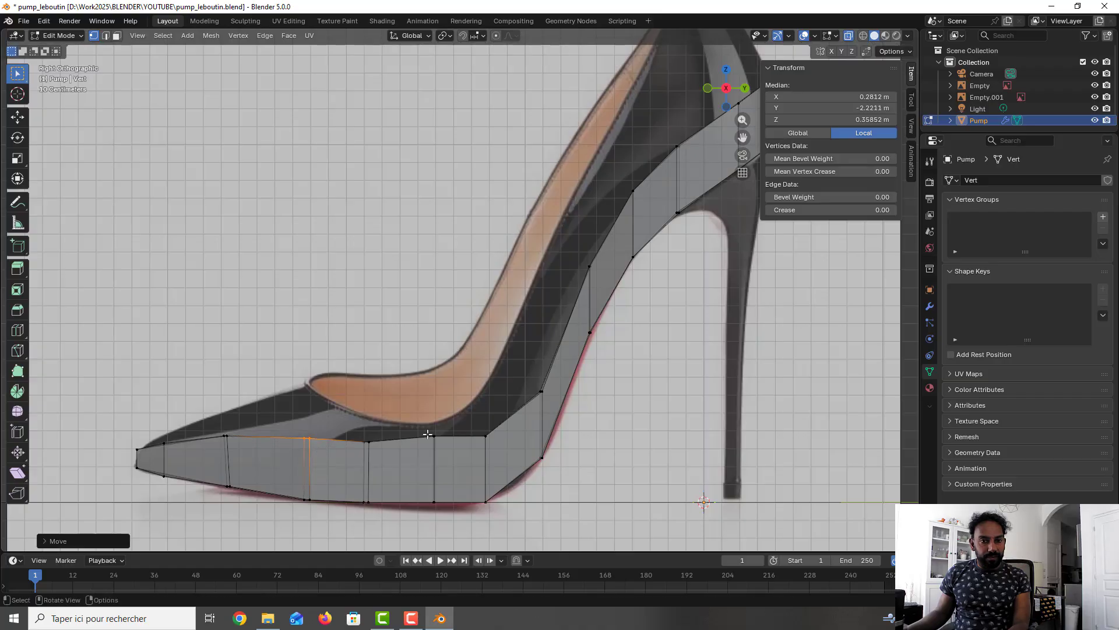
Lower the upper-edge vertices behind the ball about 0.08 m and nudge the pair at the start of the arch slightly forward and up
click(433, 436)
key(g)
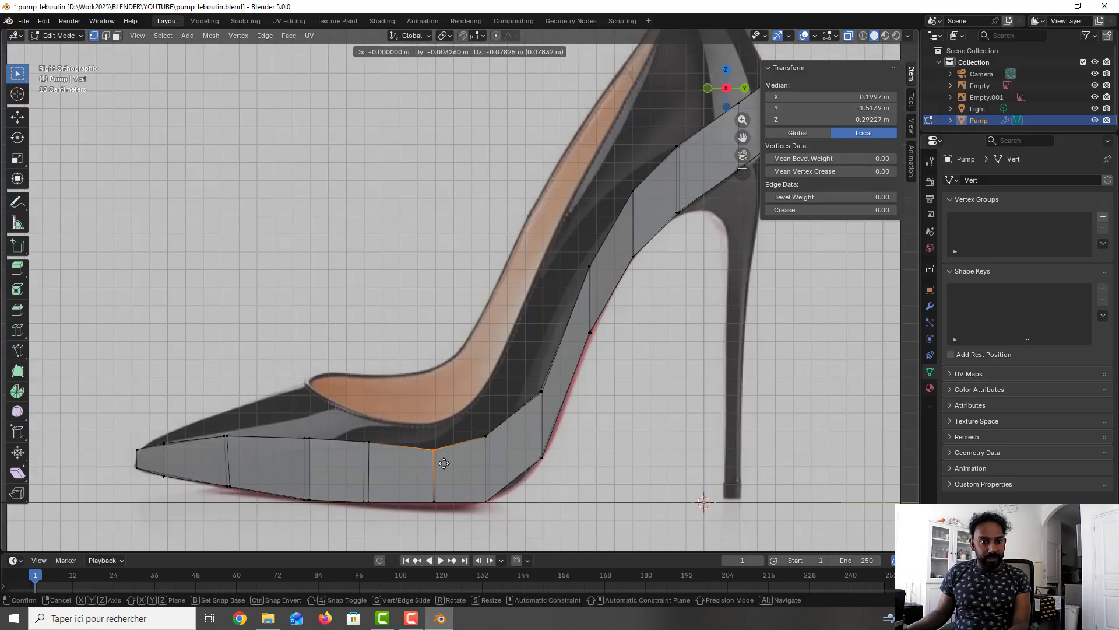
click(443, 463)
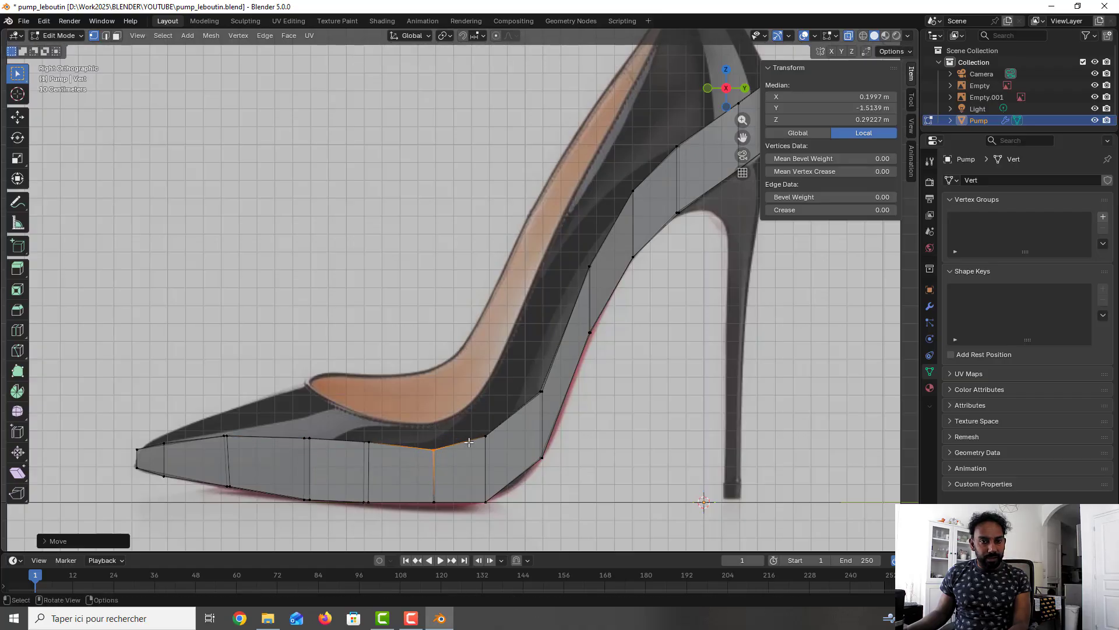
click(542, 391)
key(g)
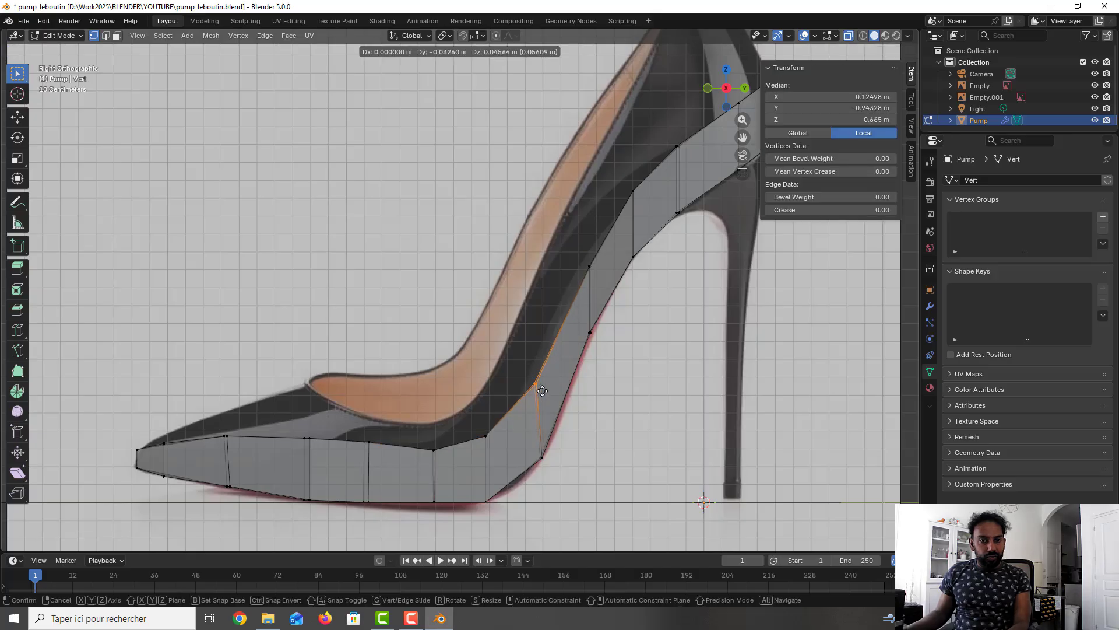
click(545, 388)
Shift the next two pairs of upper-edge vertices up the arch slightly toward the toe and down, perpendicular to the sole
shift+middle_drag(601, 294, 482, 398)
click(474, 369)
key(g)
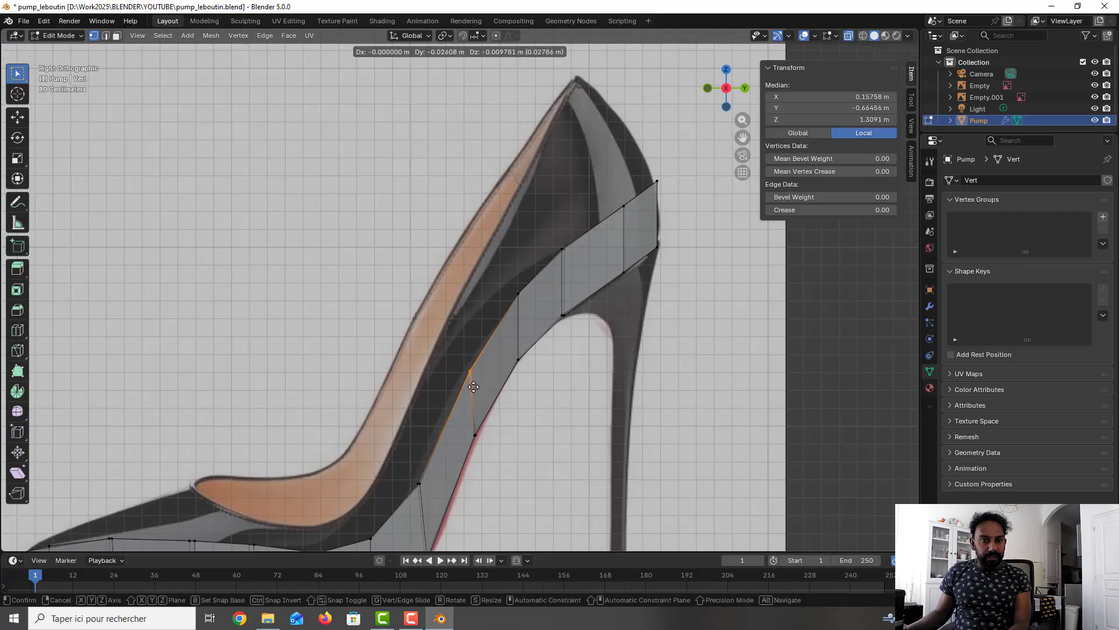
click(470, 391)
click(518, 294)
key(g)
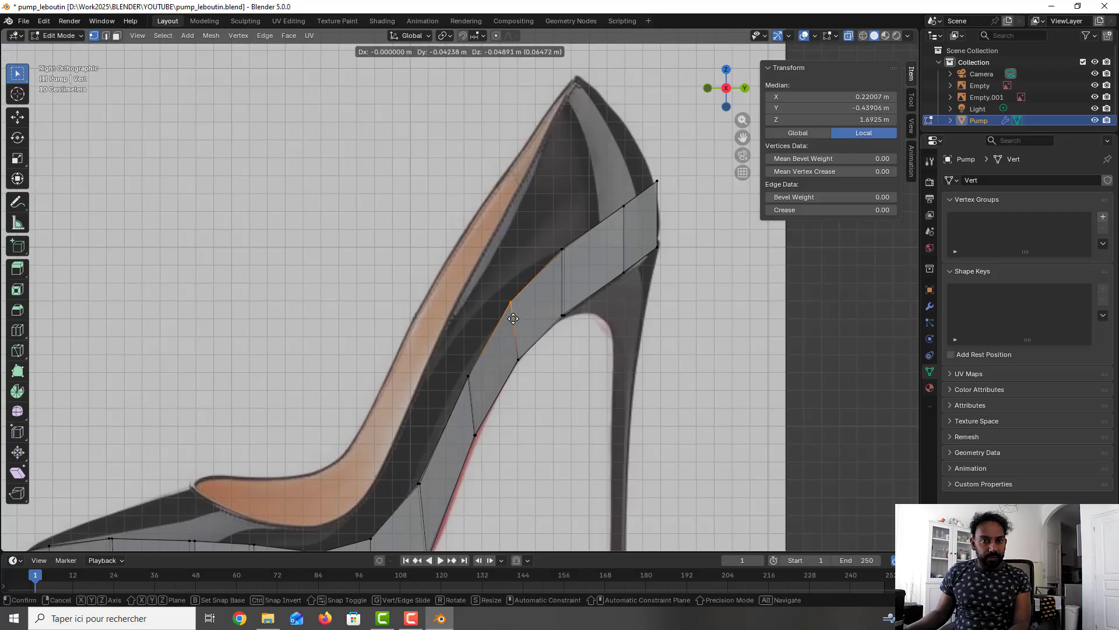
click(513, 319)
Move the remaining upper-edge vertices at the heel slightly forward, fitting the rearmost one to the reference's back contour, and save the file
click(562, 249)
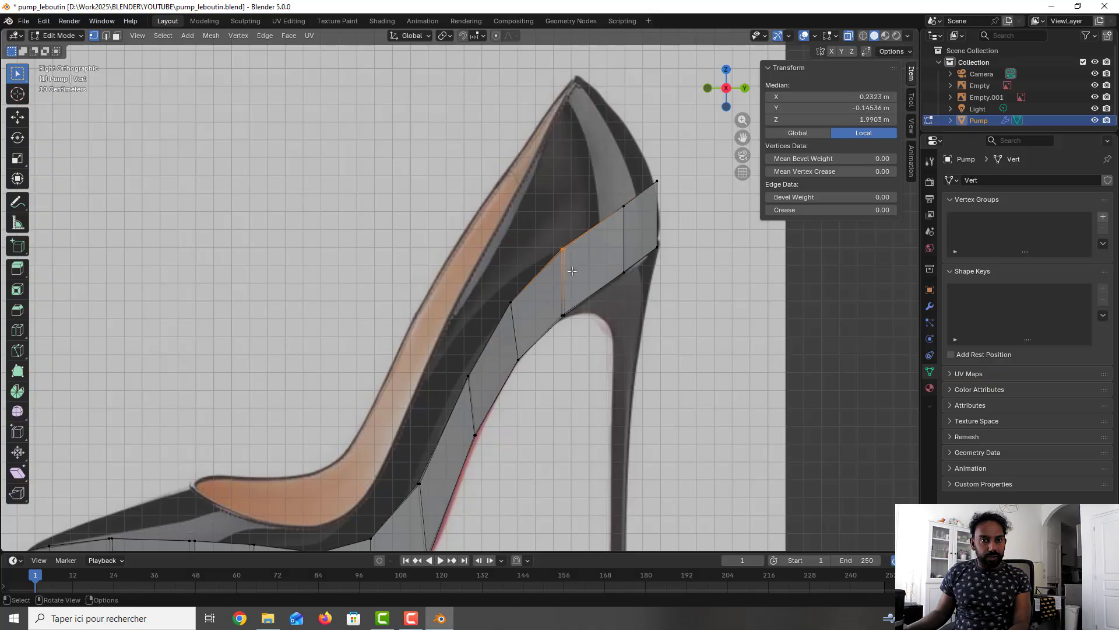
key(g)
click(561, 275)
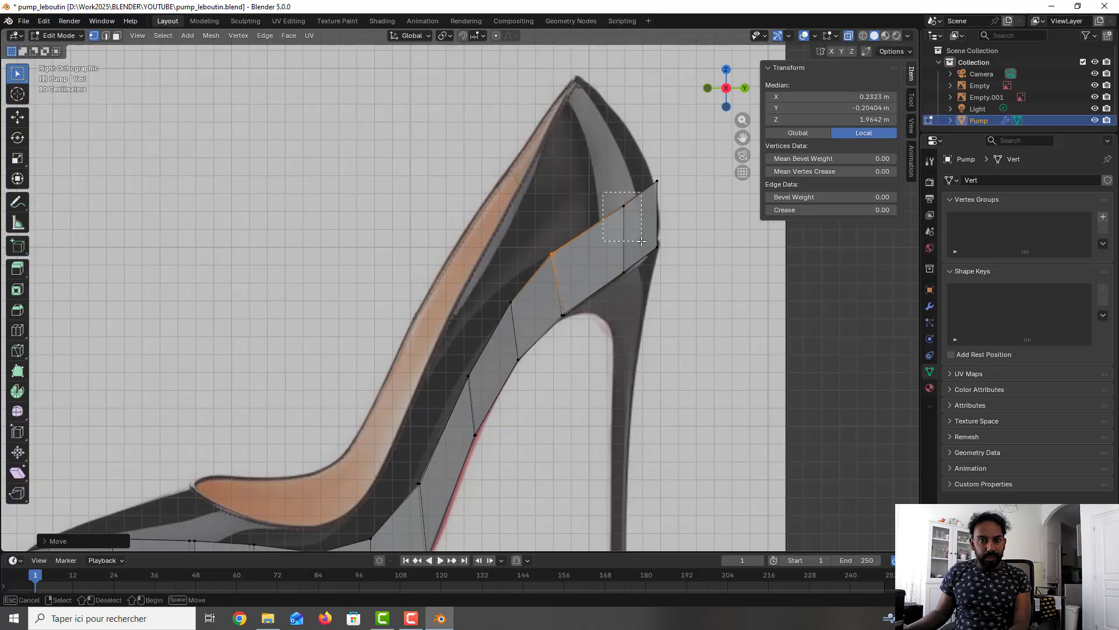
click(631, 226)
key(g)
click(627, 229)
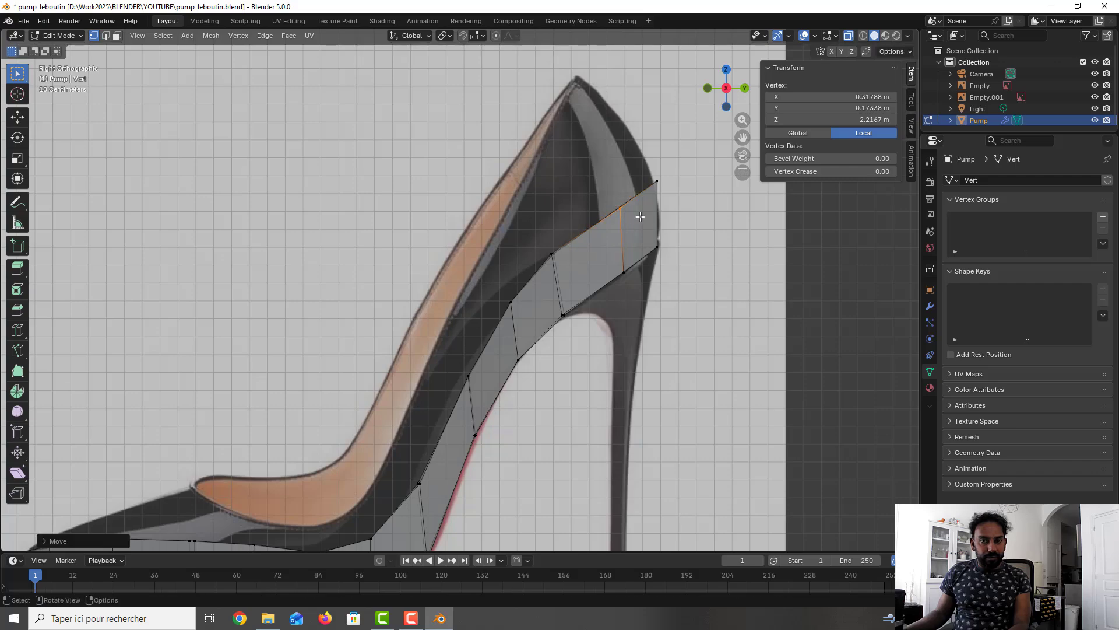
click(656, 182)
key(g)
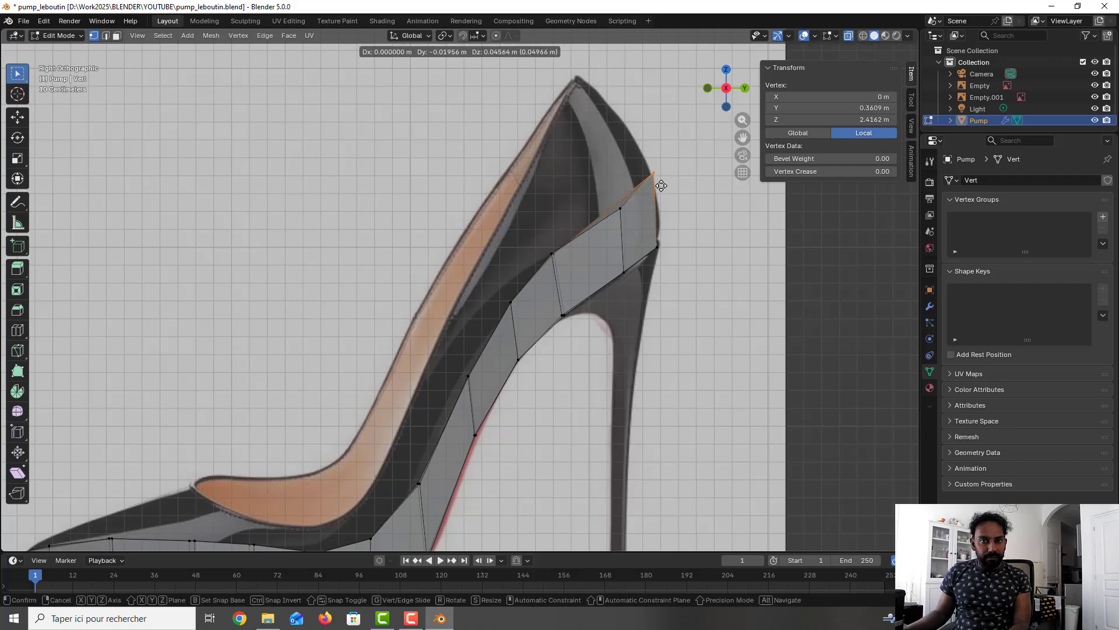
click(658, 188)
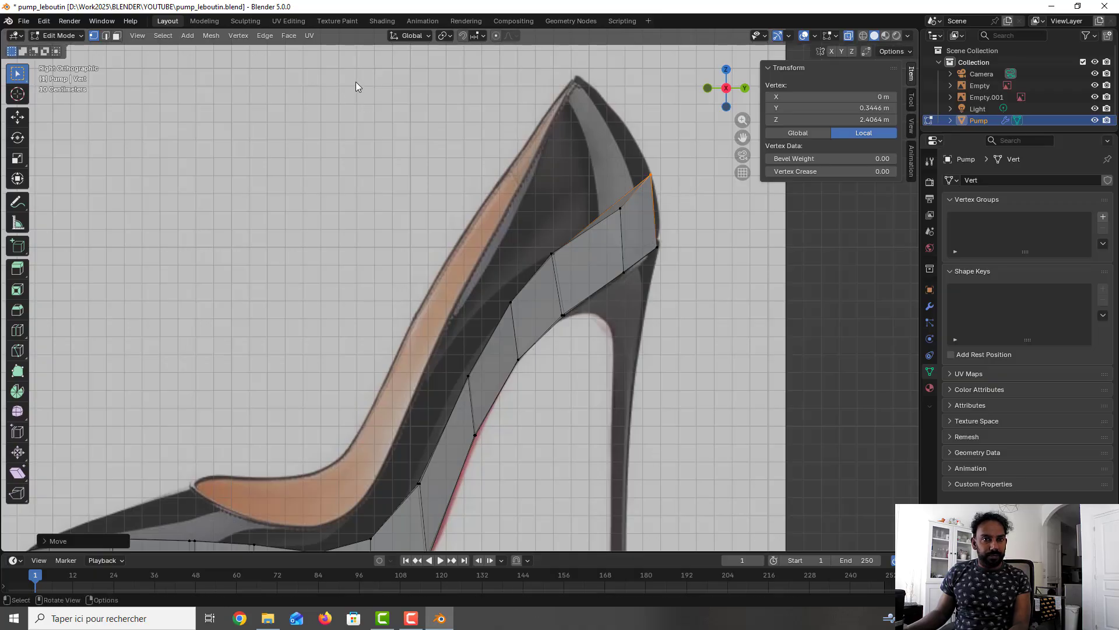
key(ctrl+s)
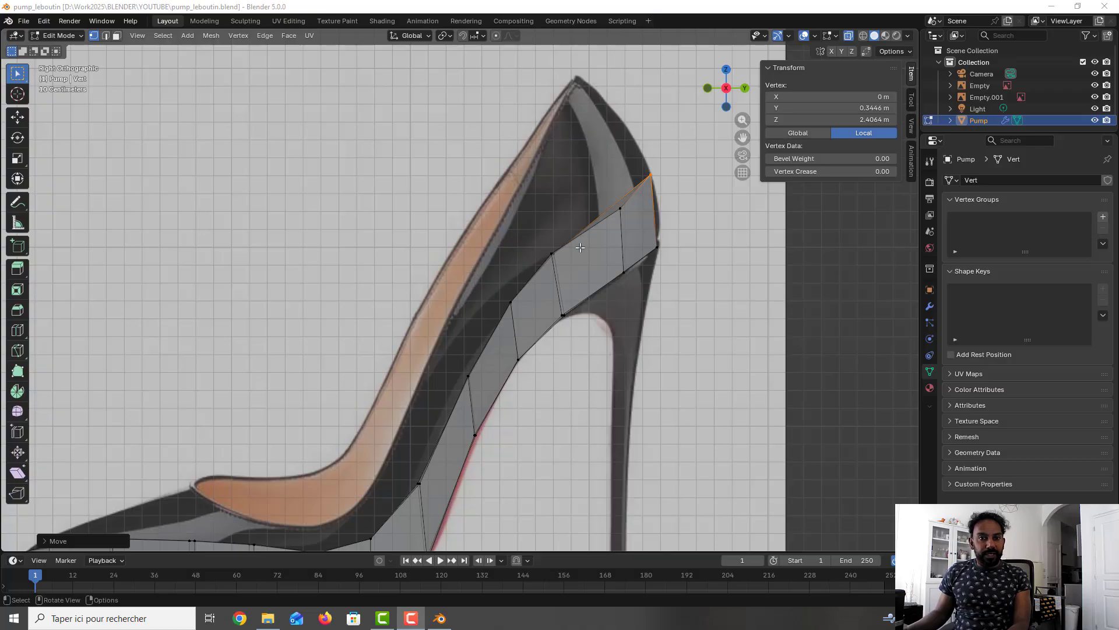
With X-ray off, select all upper faces of the extrusion from heel to toe, extrude them about 0.26 m along their normal, and save the file
click(849, 36)
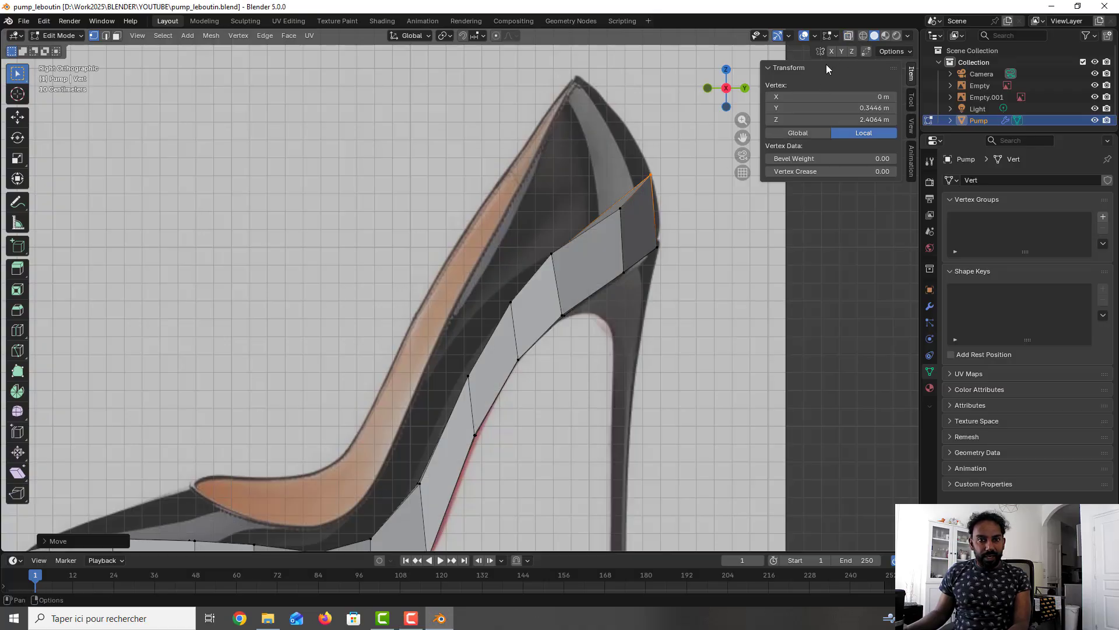
middle_drag(515, 288, 547, 307)
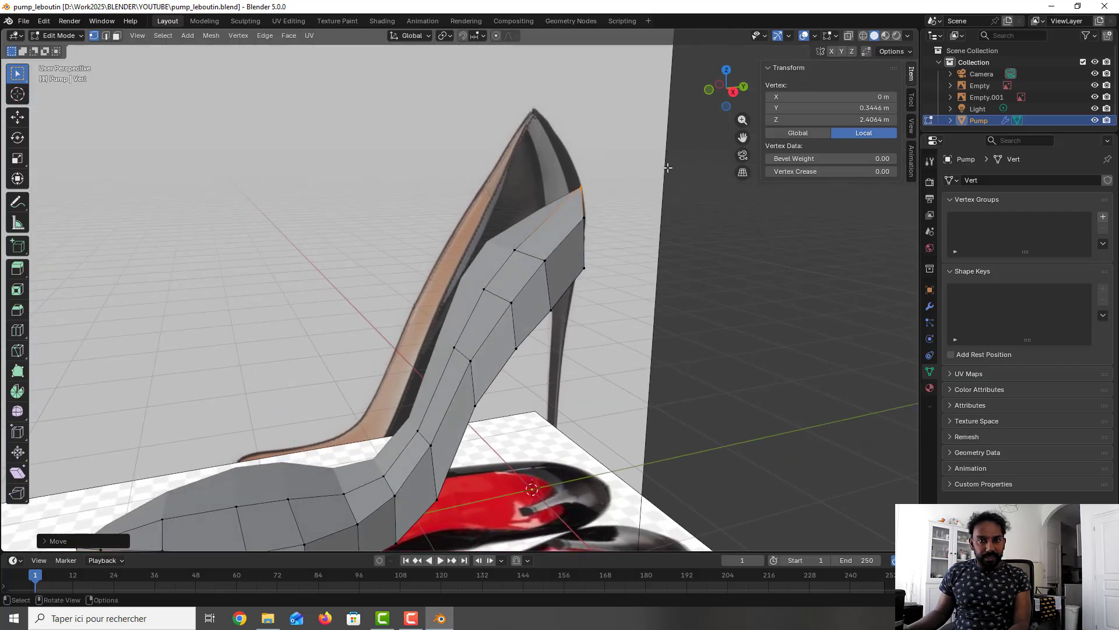
click(573, 222)
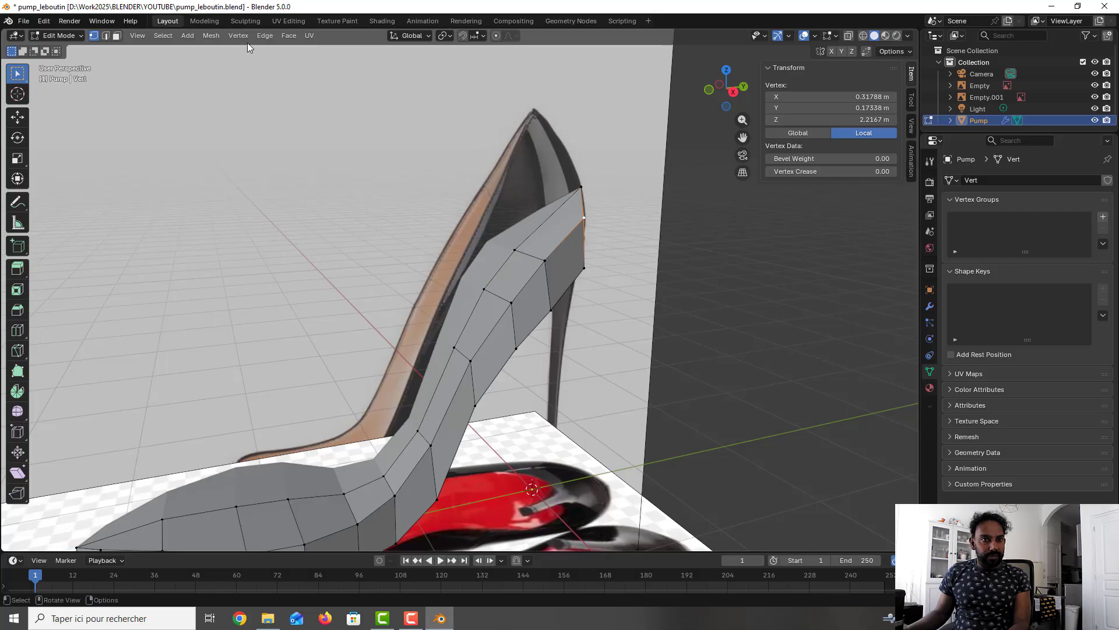
click(116, 36)
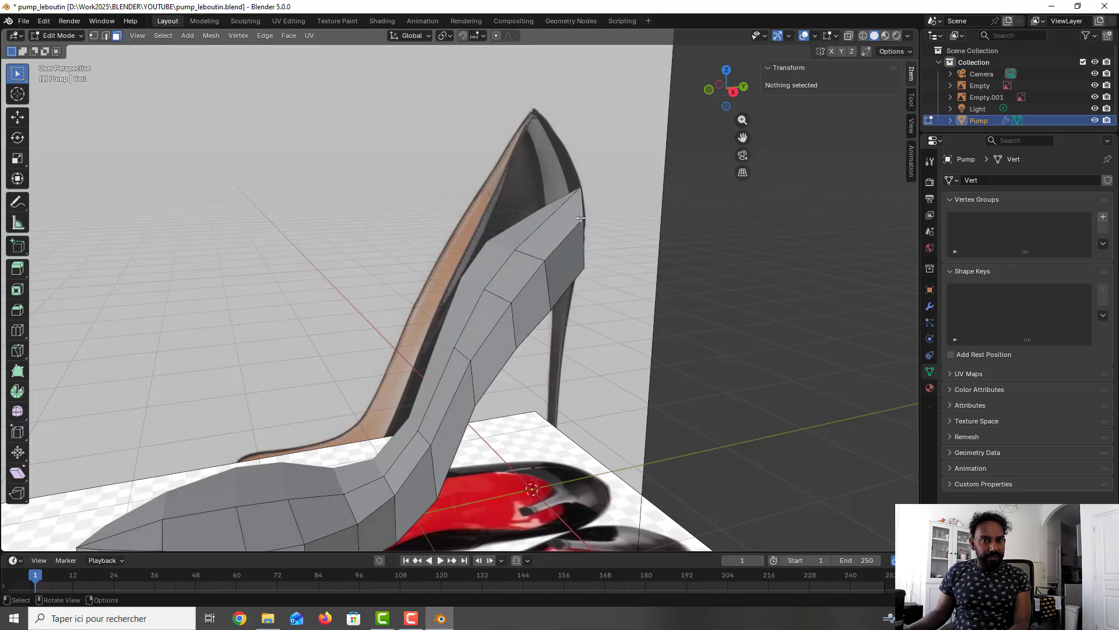
click(571, 219)
shift+click(510, 292)
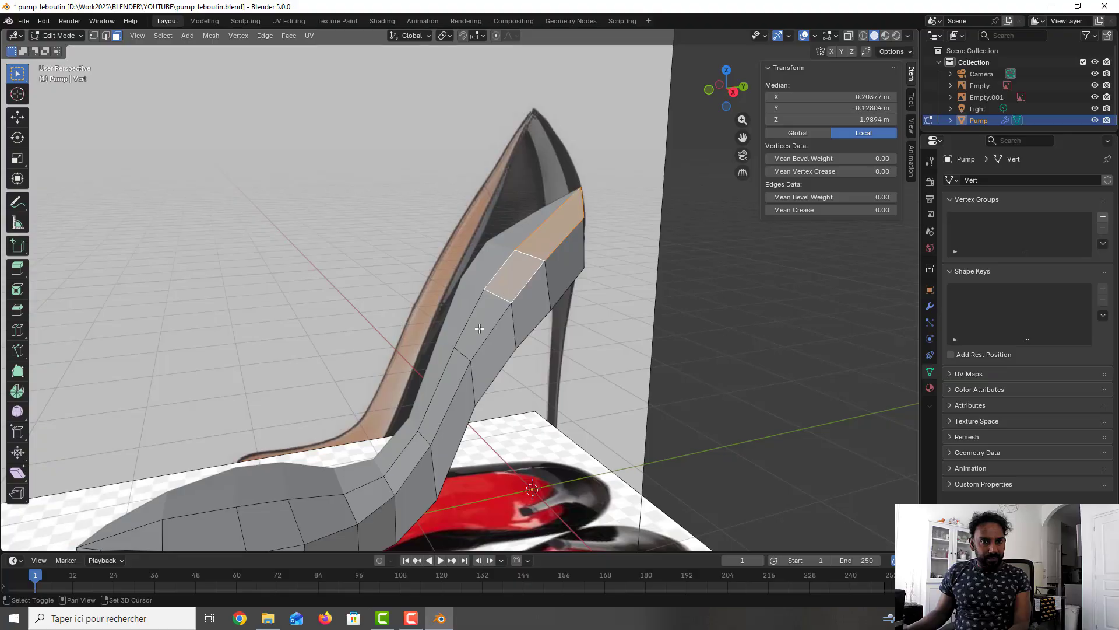
shift+click(475, 331)
shift+click(445, 380)
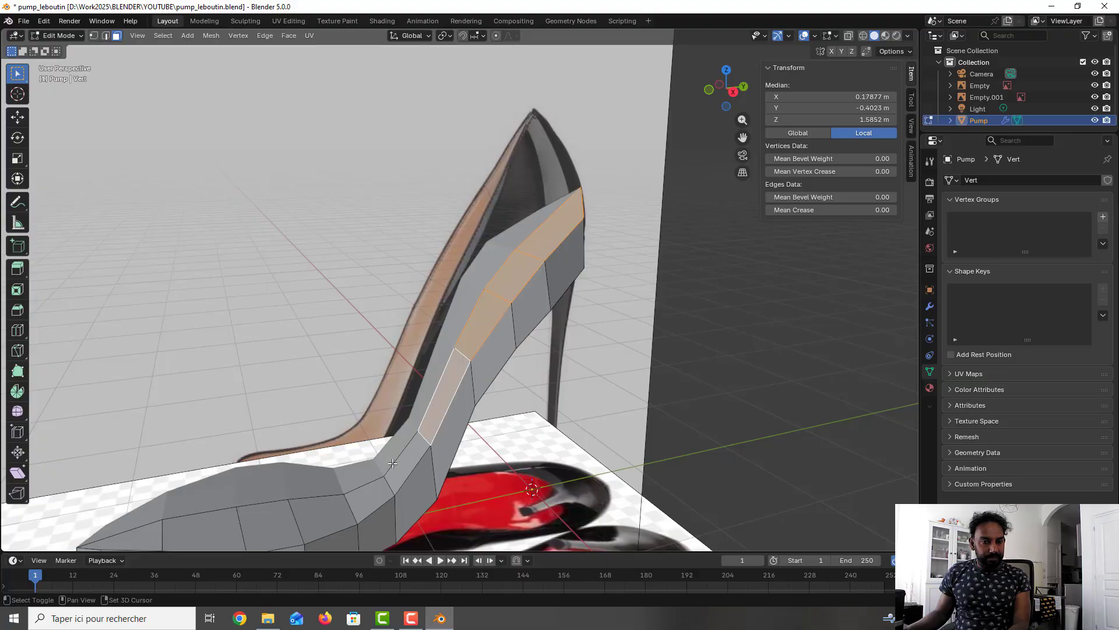
shift+click(396, 473)
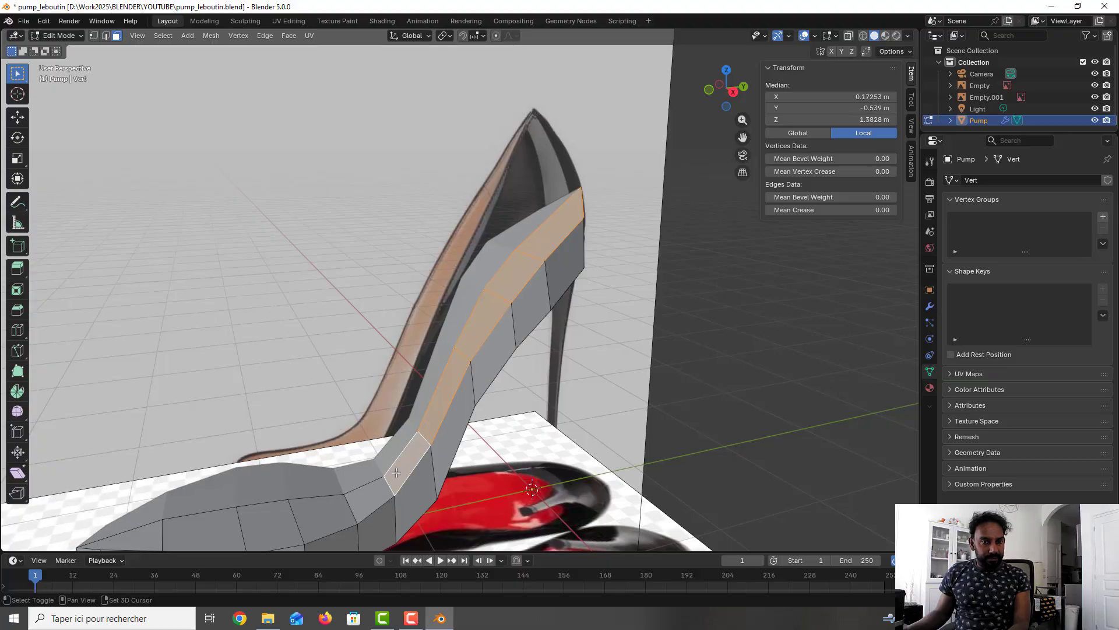
shift+click(368, 496)
shift+click(321, 515)
shift+click(268, 524)
shift+click(201, 527)
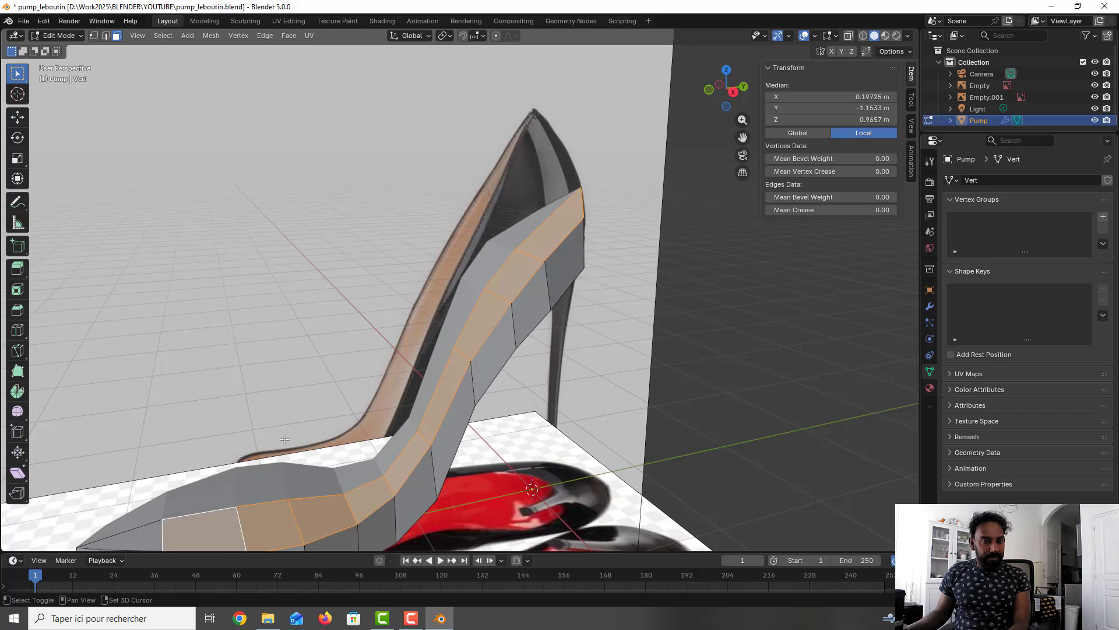
middle_drag(285, 439, 185, 426)
shift+click(173, 450)
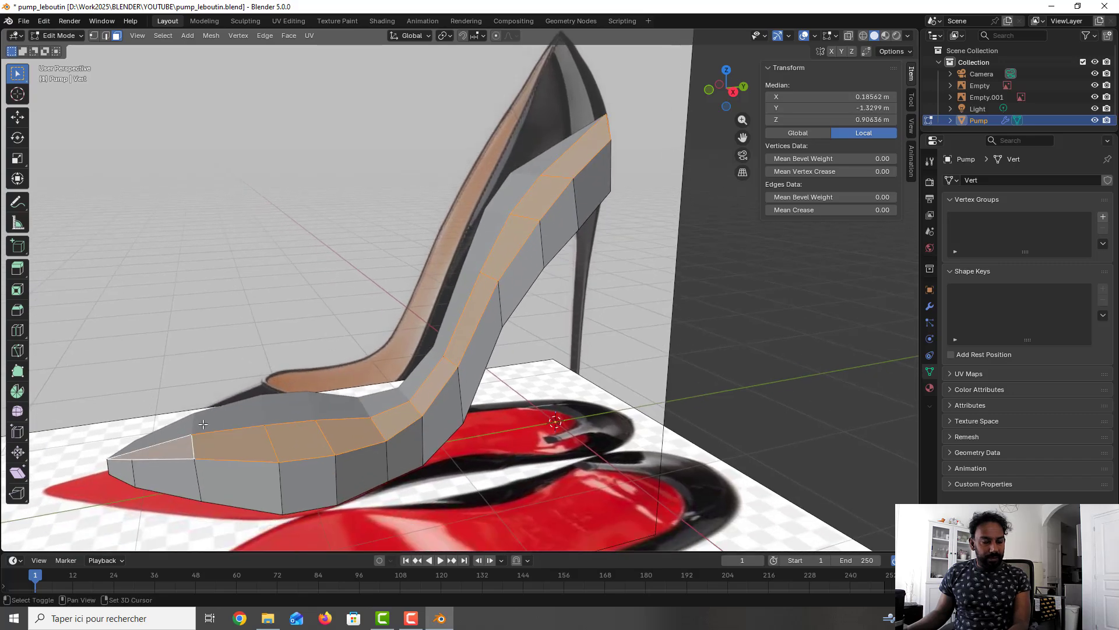
key(KP_3)
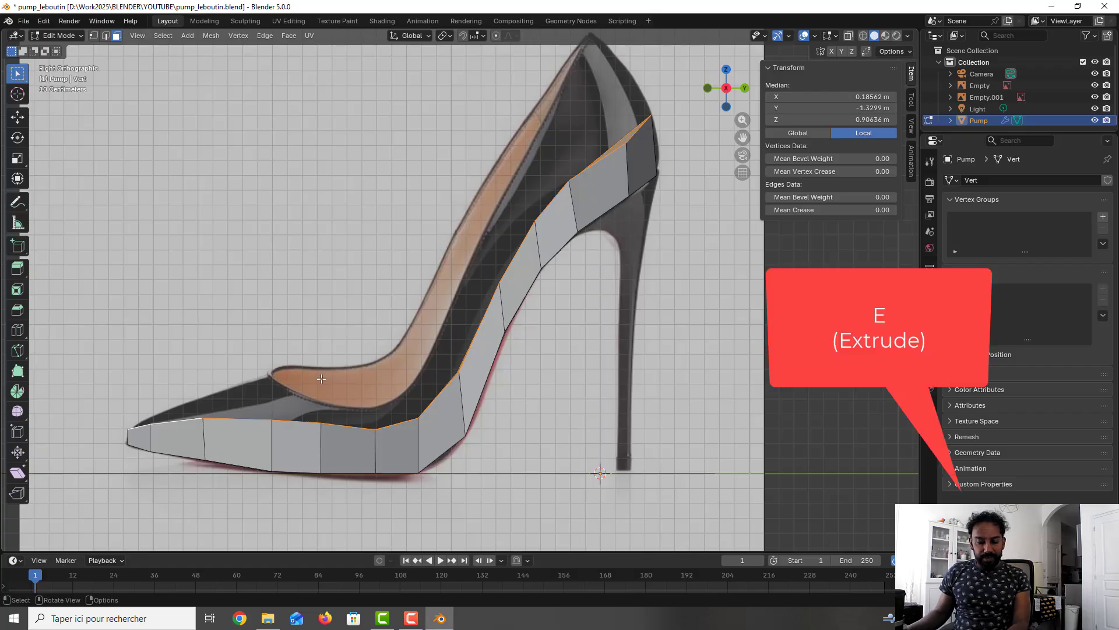
key(e)
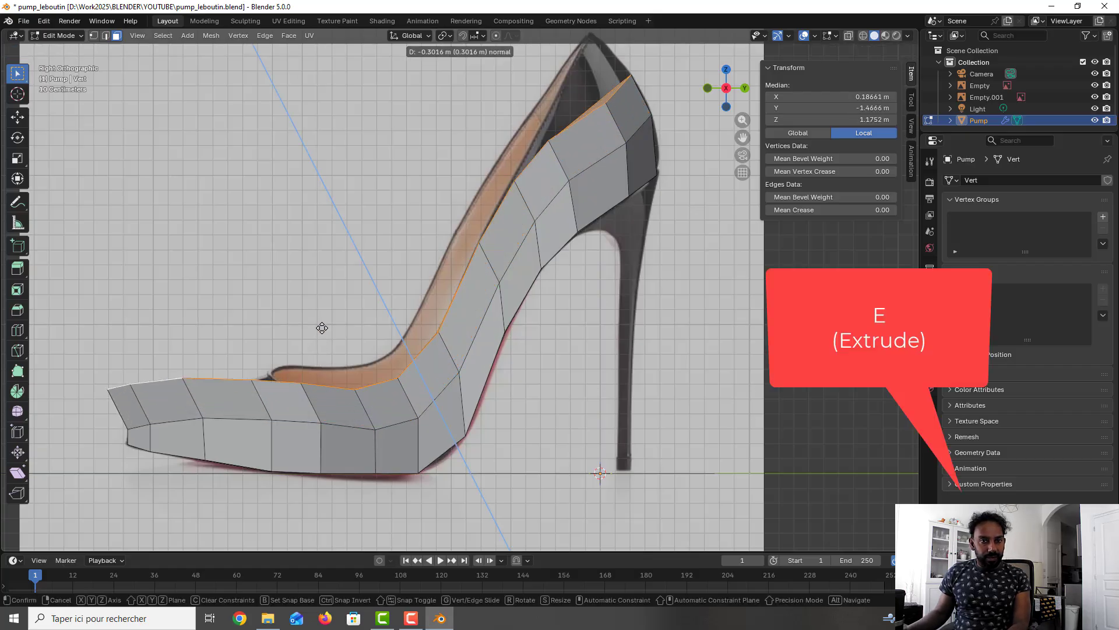
click(324, 339)
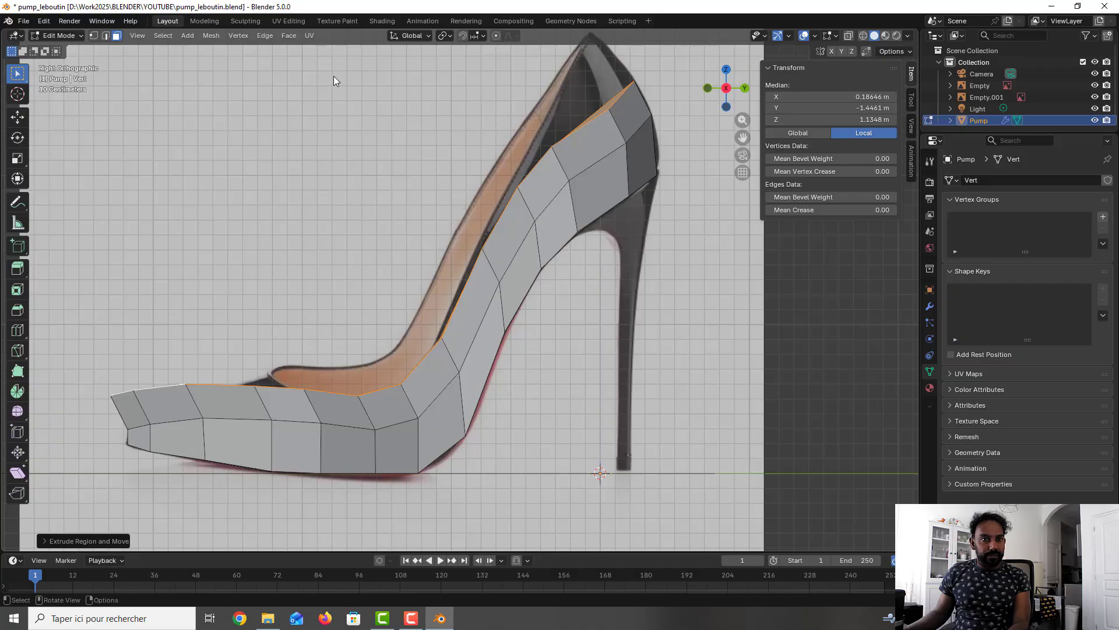
key(ctrl+s)
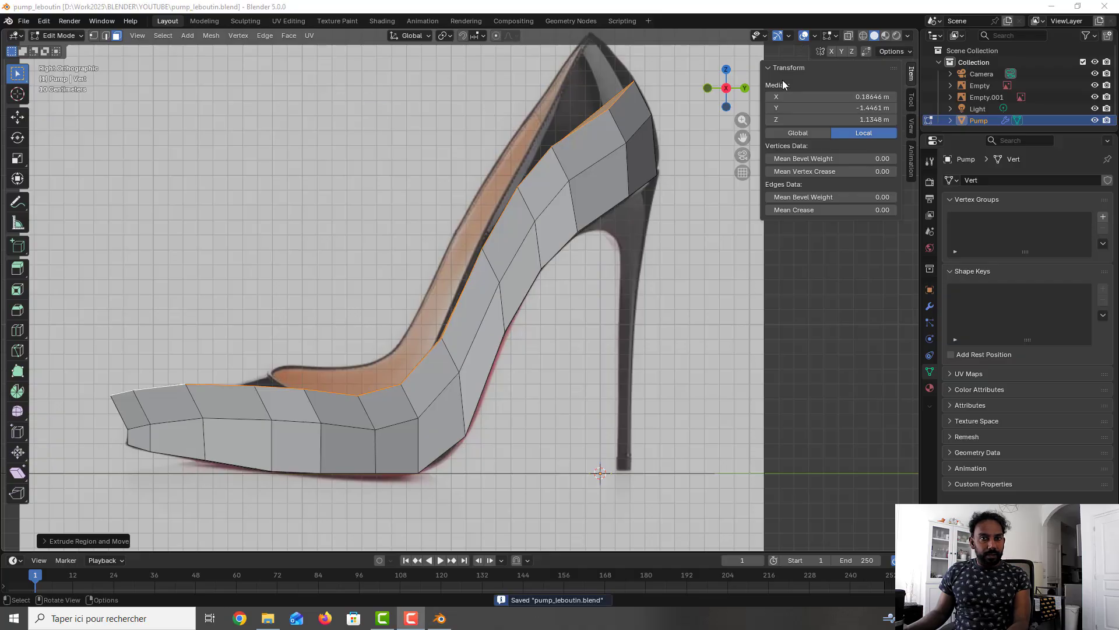
With X-ray on, move the two rearmost vertices of the new upper edge about 0.33 m up and 0.25 m forward to the reference's heel peak
click(848, 36)
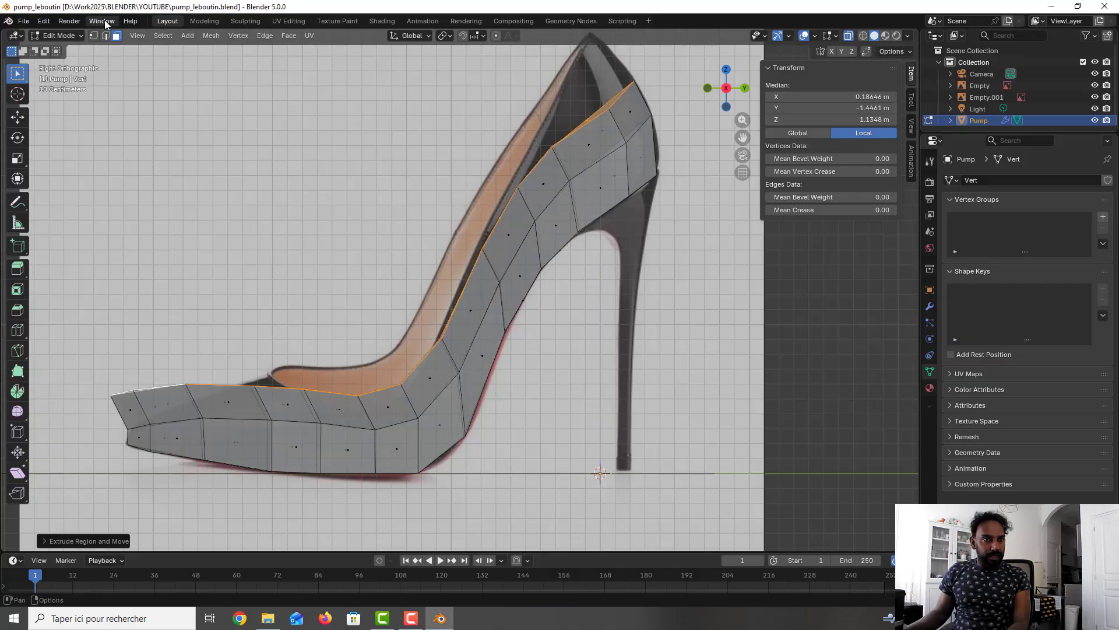
click(94, 36)
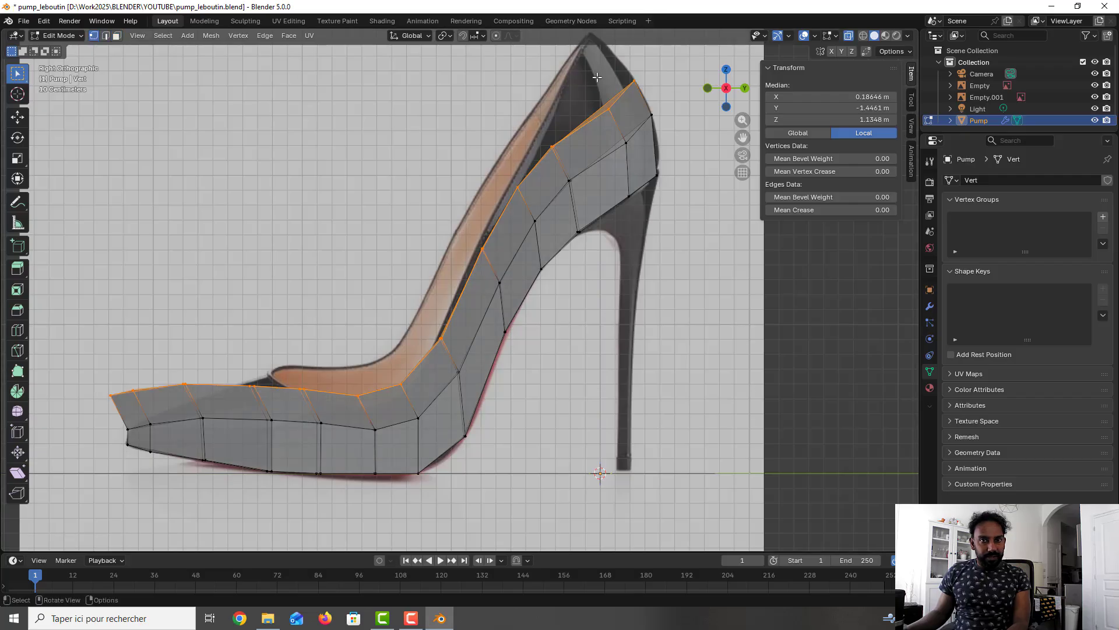
drag(587, 77, 648, 126)
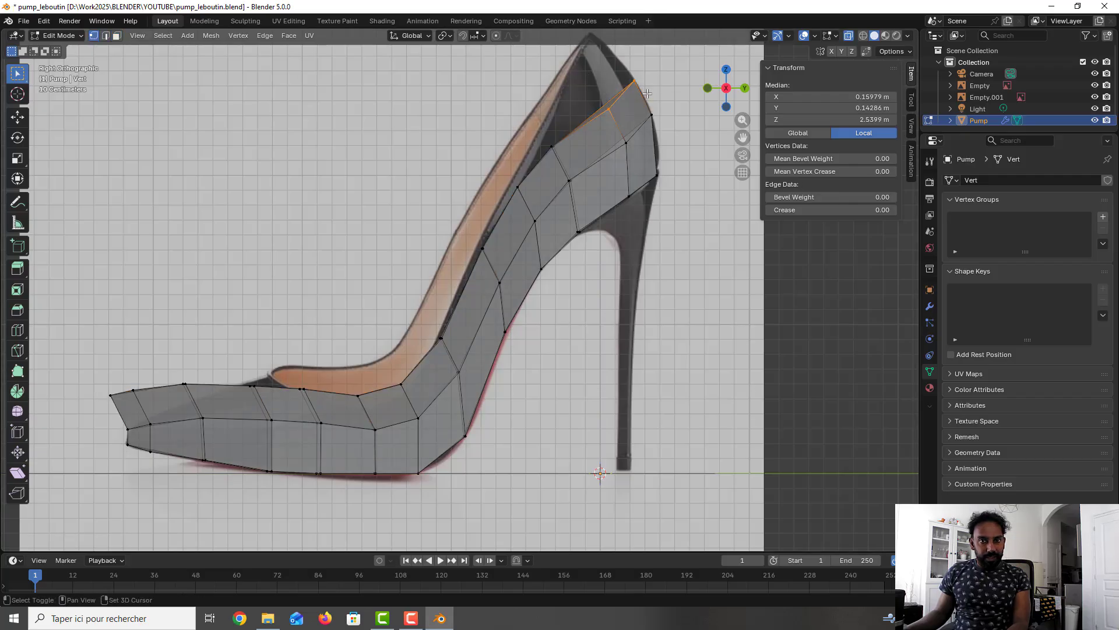
shift+middle_drag(647, 103, 647, 191)
key(g)
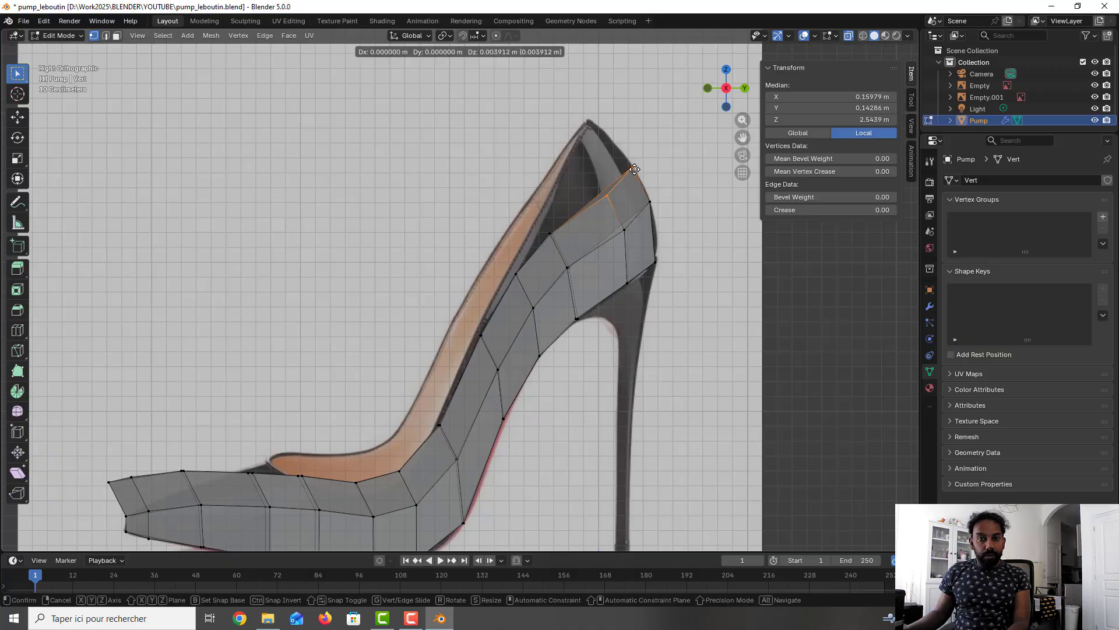
click(604, 133)
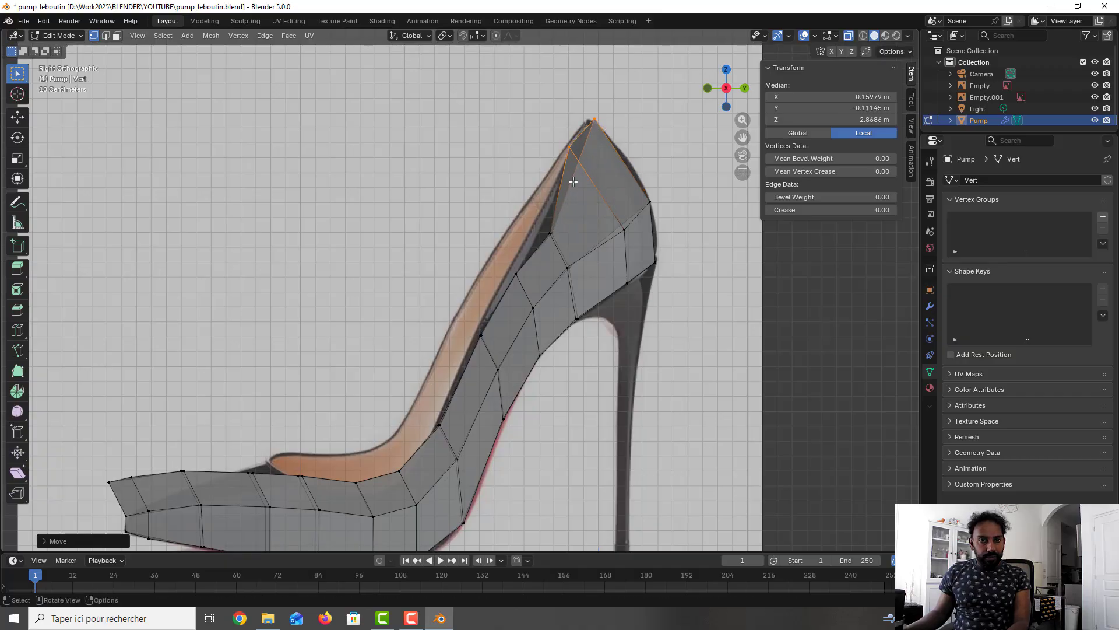
Move the next two pairs of upper-edge vertices below the heel peak slightly forward and up to the reference's opening line
click(550, 233)
key(g)
click(551, 242)
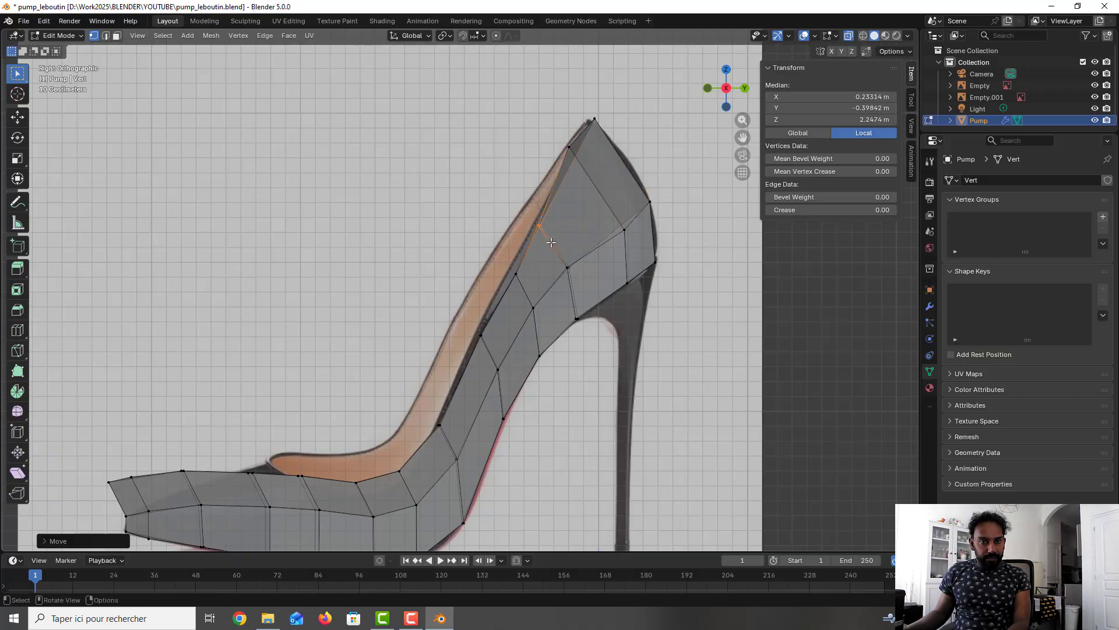
click(514, 272)
key(g)
click(507, 288)
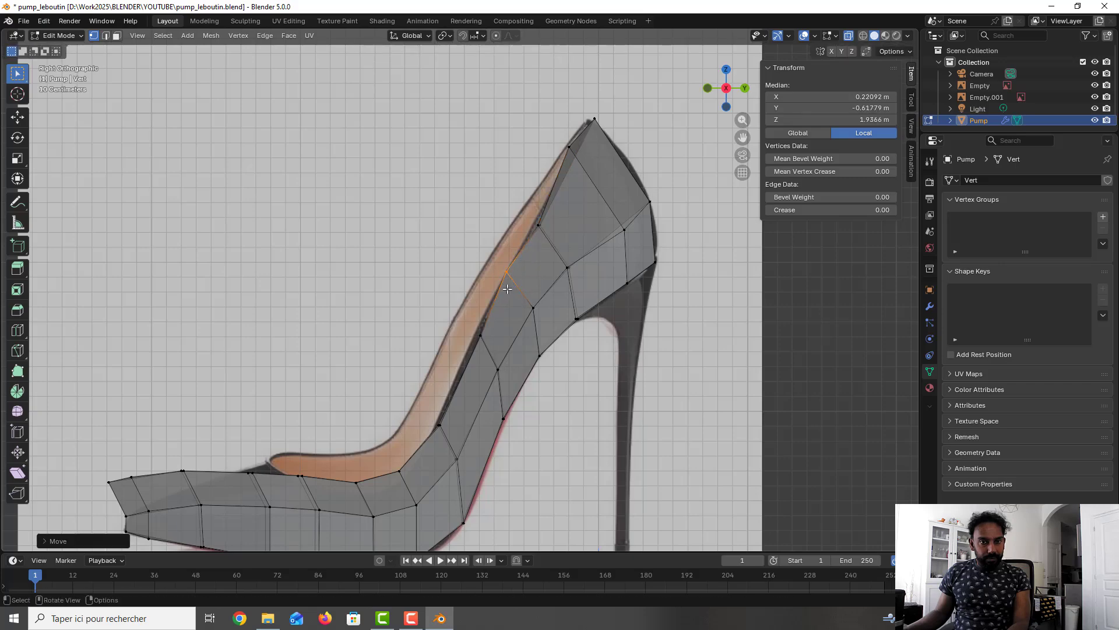
Shift the following two pairs of upper-edge vertices along the arch slightly forward to the reference's opening line
click(480, 337)
key(g)
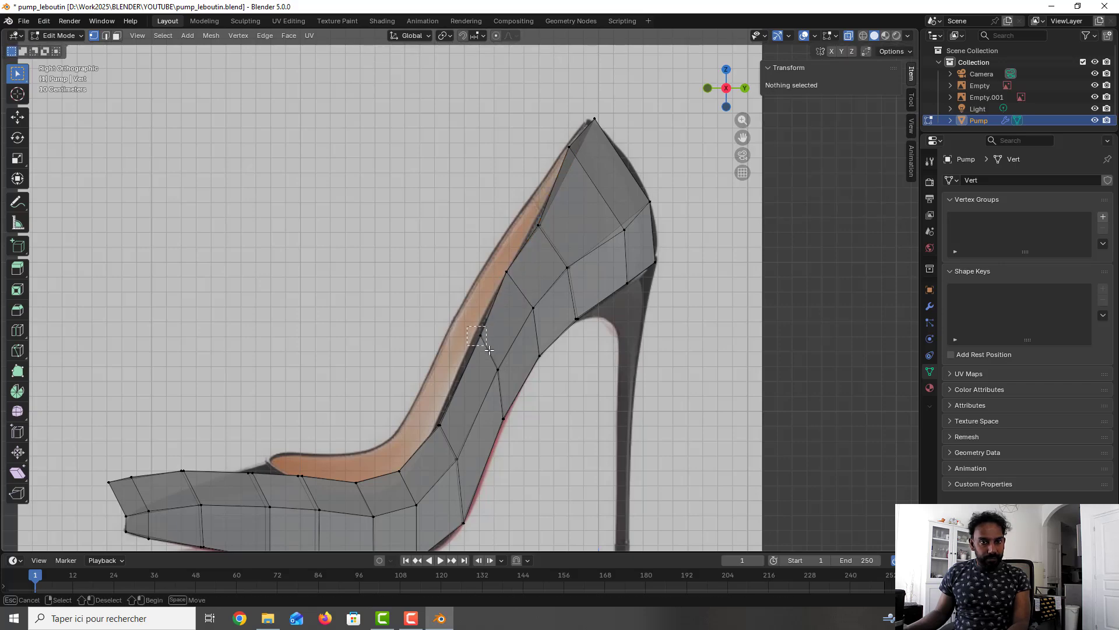
click(479, 347)
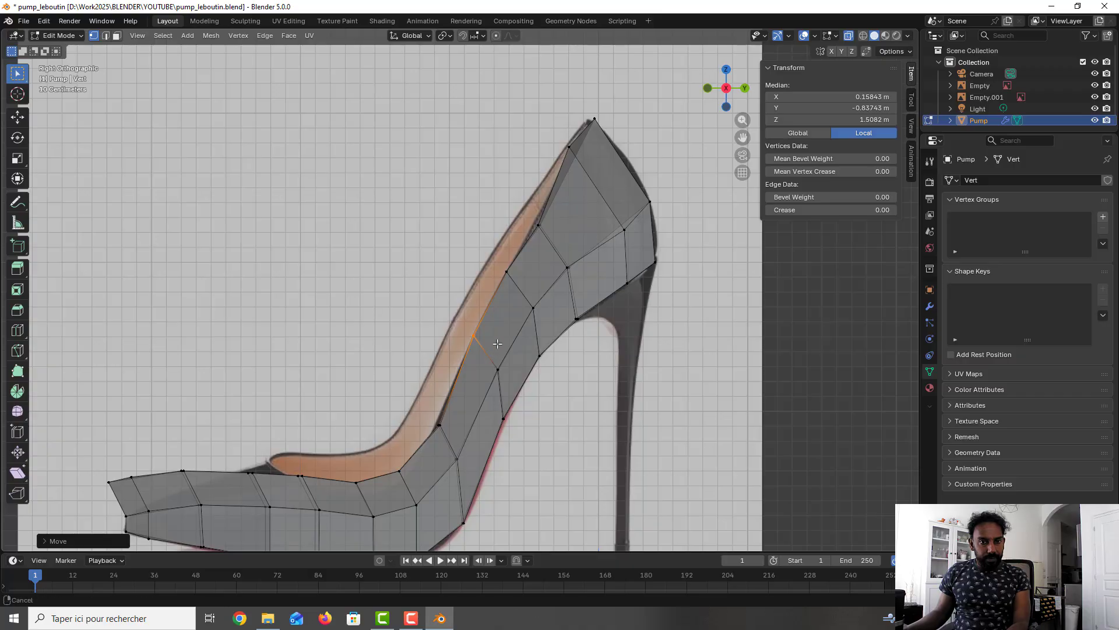
shift+middle_drag(495, 341, 532, 245)
click(477, 338)
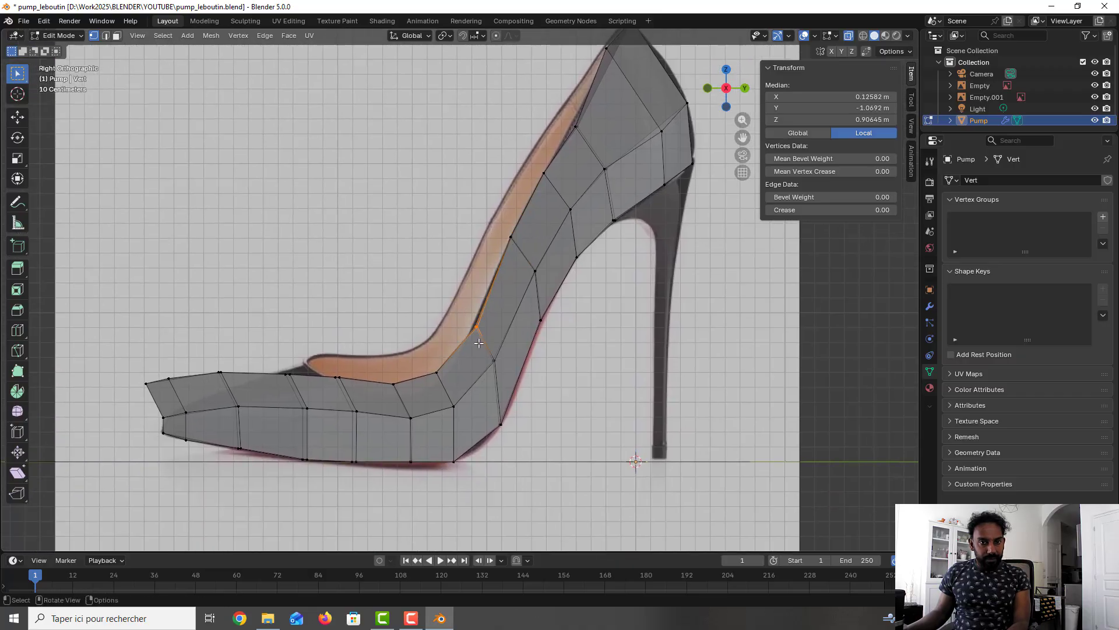
key(g)
click(472, 336)
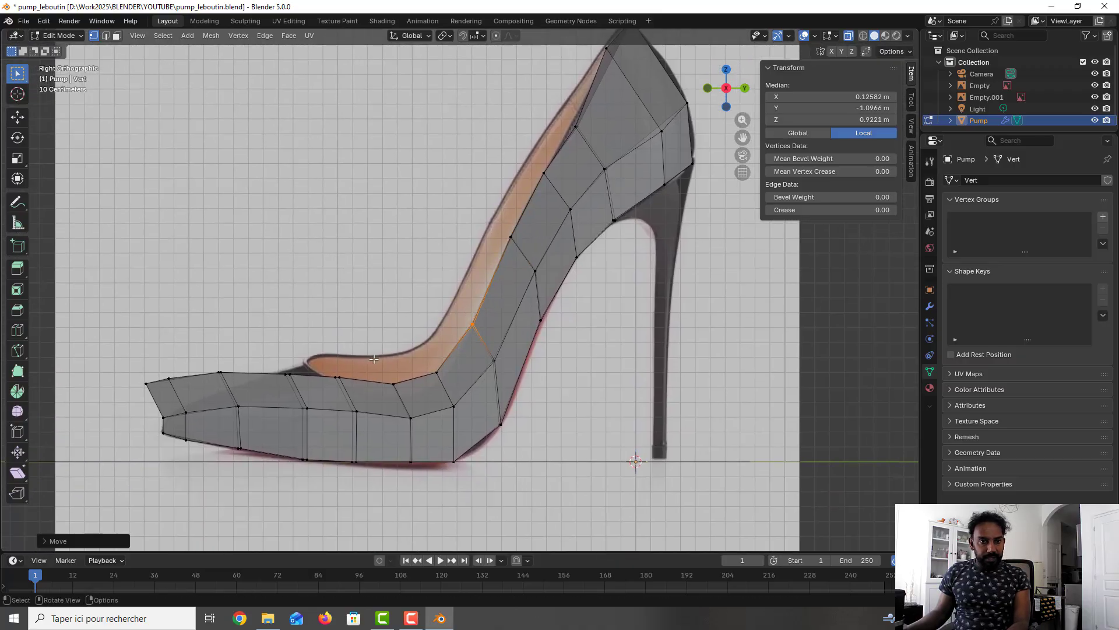
Lower the forefoot pair of upper-edge vertices slightly, and raise the next pair forward of it to the reference's vamp point
drag(319, 370, 341, 383)
key(g)
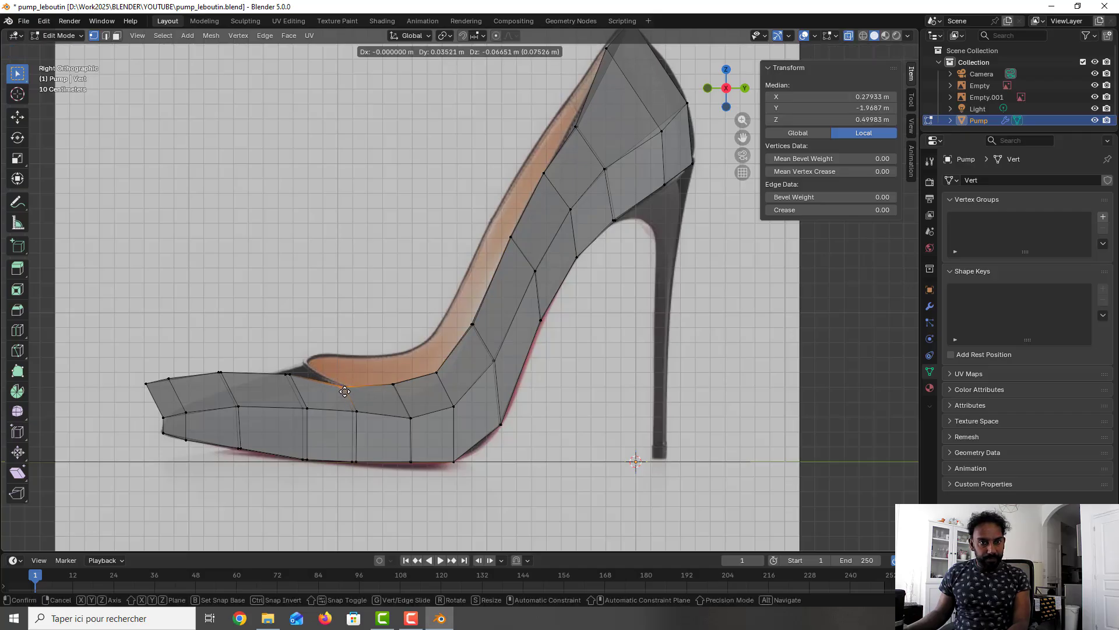
click(340, 388)
drag(283, 362, 300, 384)
key(g)
click(252, 373)
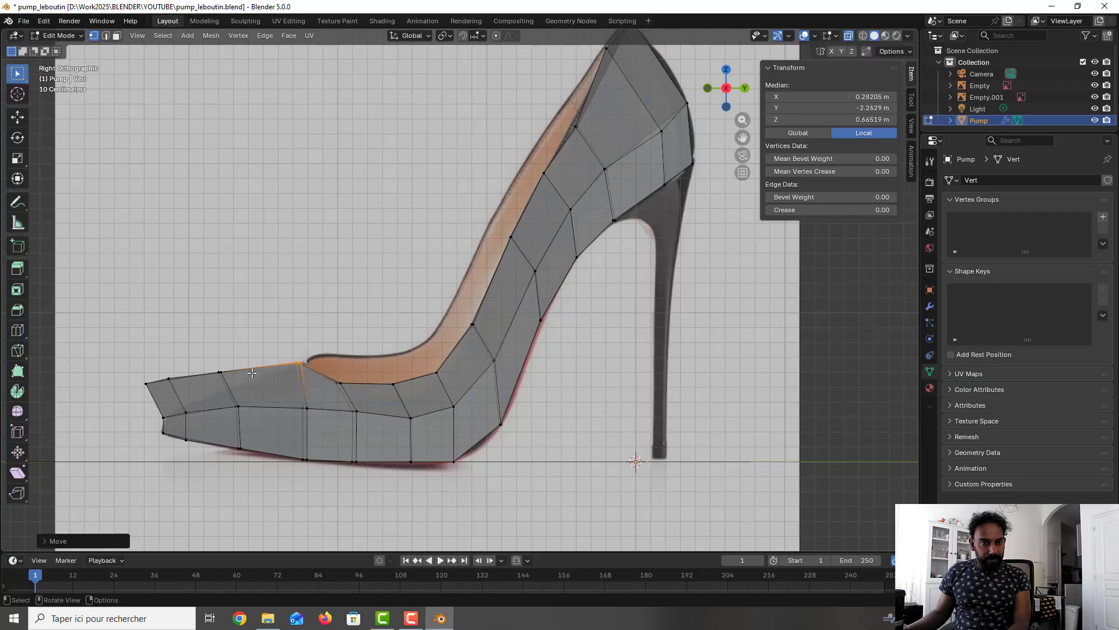
Move the next pair of upper-edge vertices toward the toe about 0.18 m back and 0.05 m down to the reference's outline
click(221, 373)
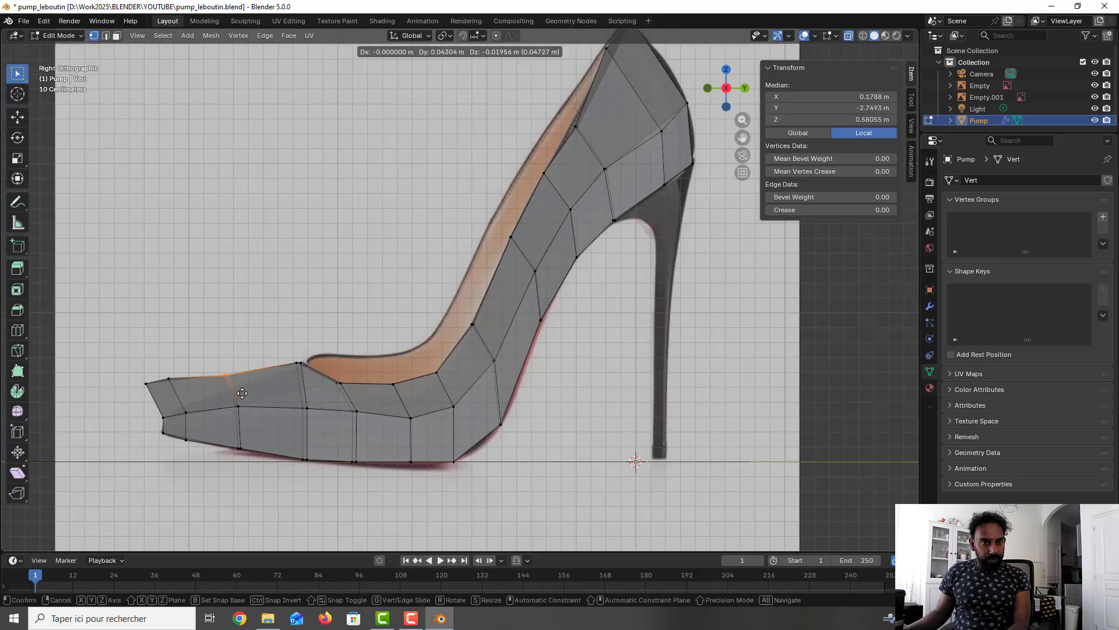
key(g)
click(260, 396)
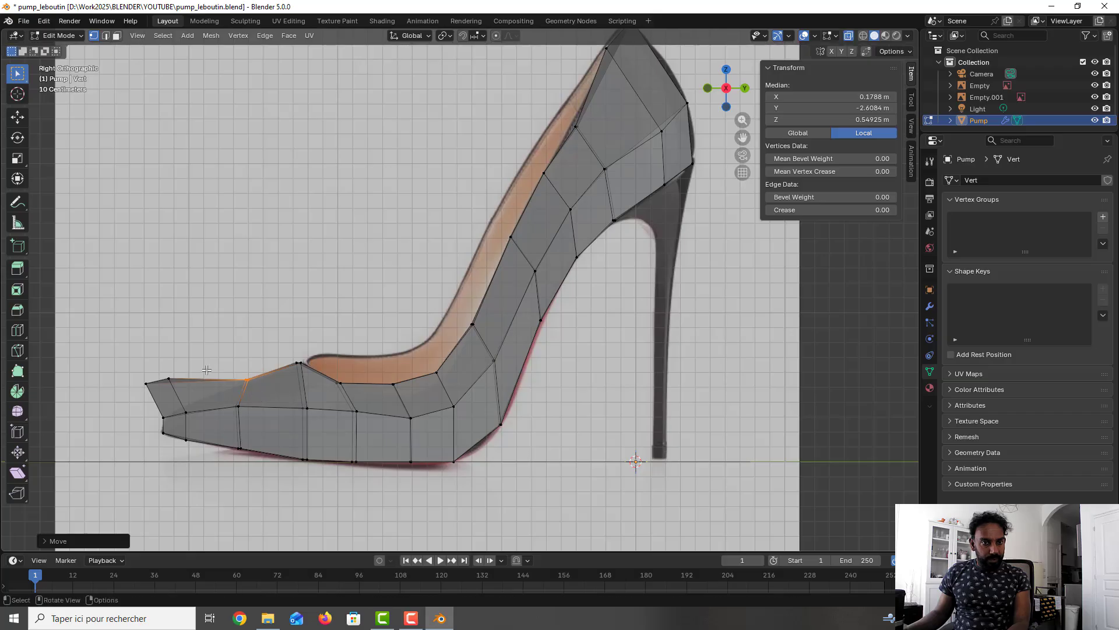
Bring the two foremost upper-edge vertices back together onto the reference's toe line, at about Y -3.0 m and Z 0.41 m
click(169, 379)
key(g)
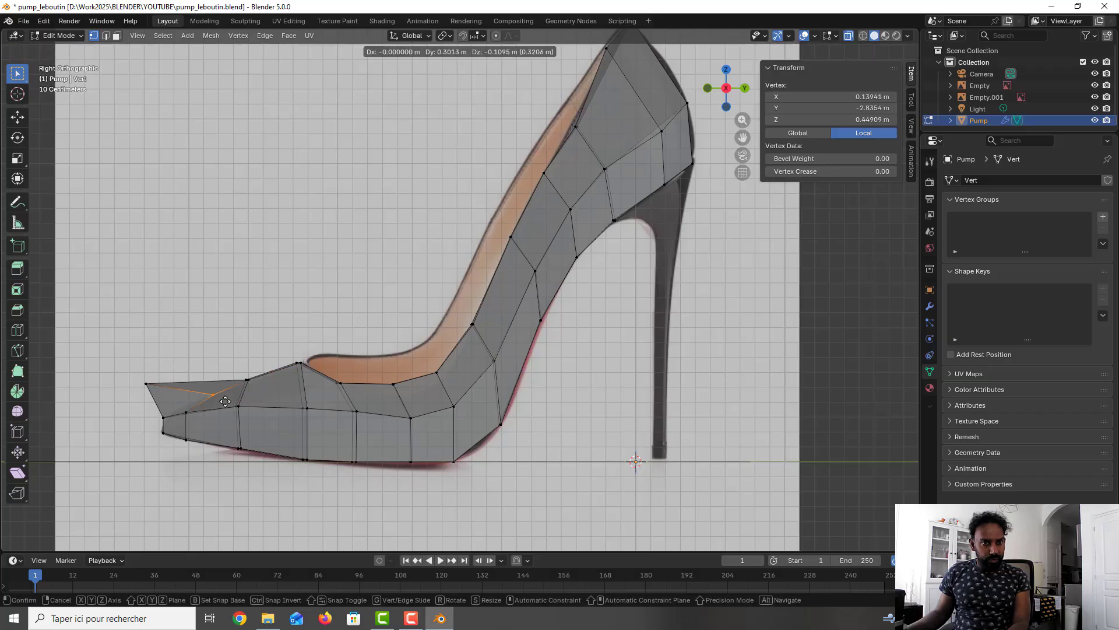
click(183, 388)
click(146, 384)
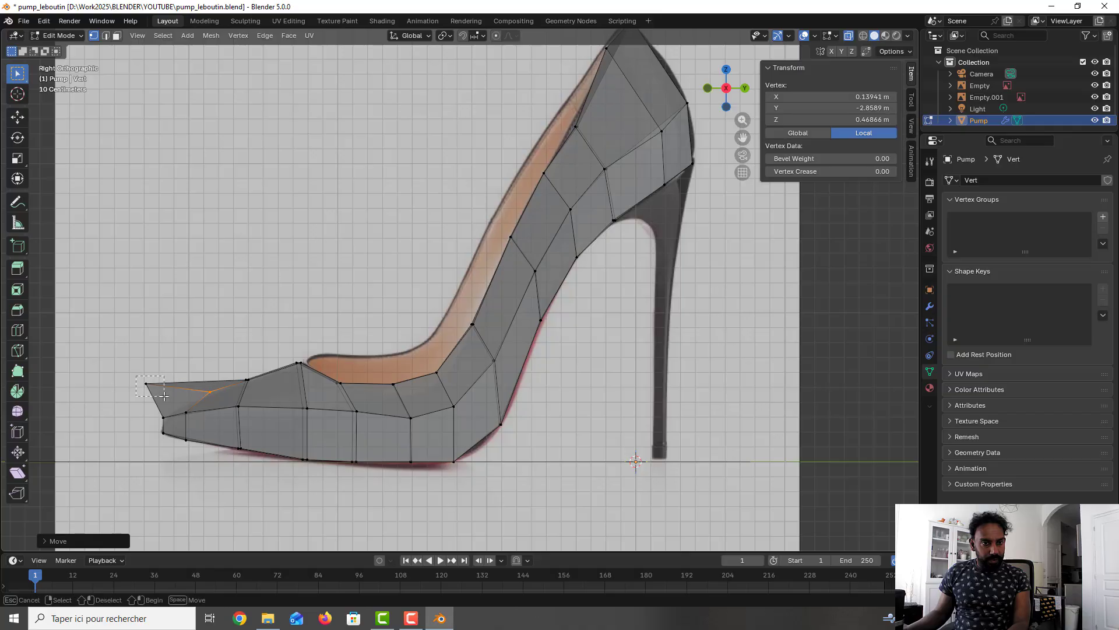
key(g)
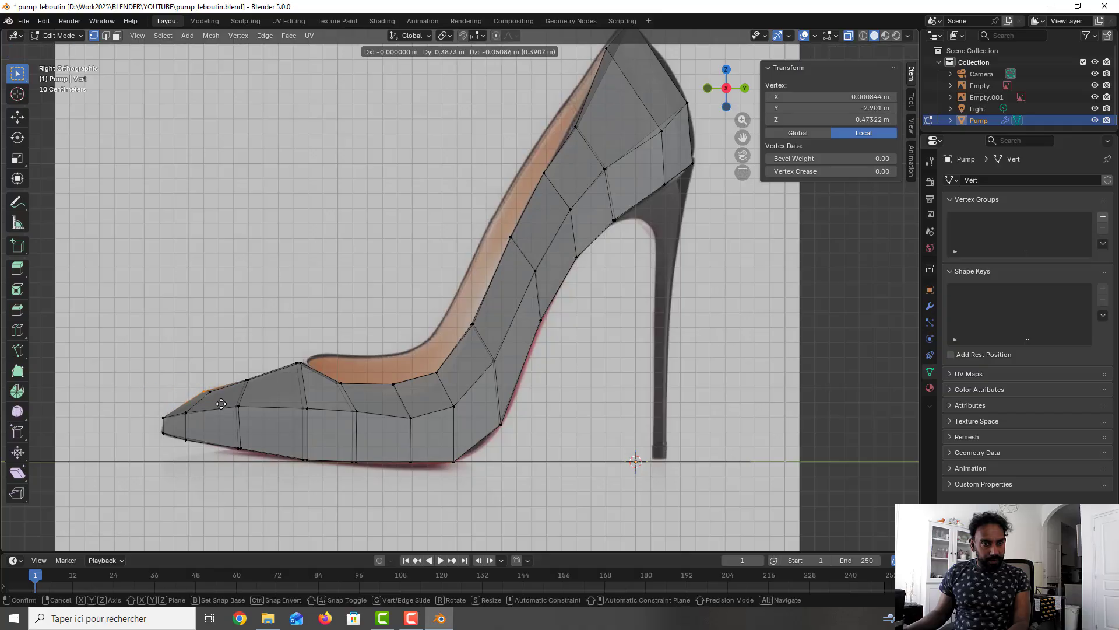
click(214, 393)
drag(191, 378, 213, 399)
key(g)
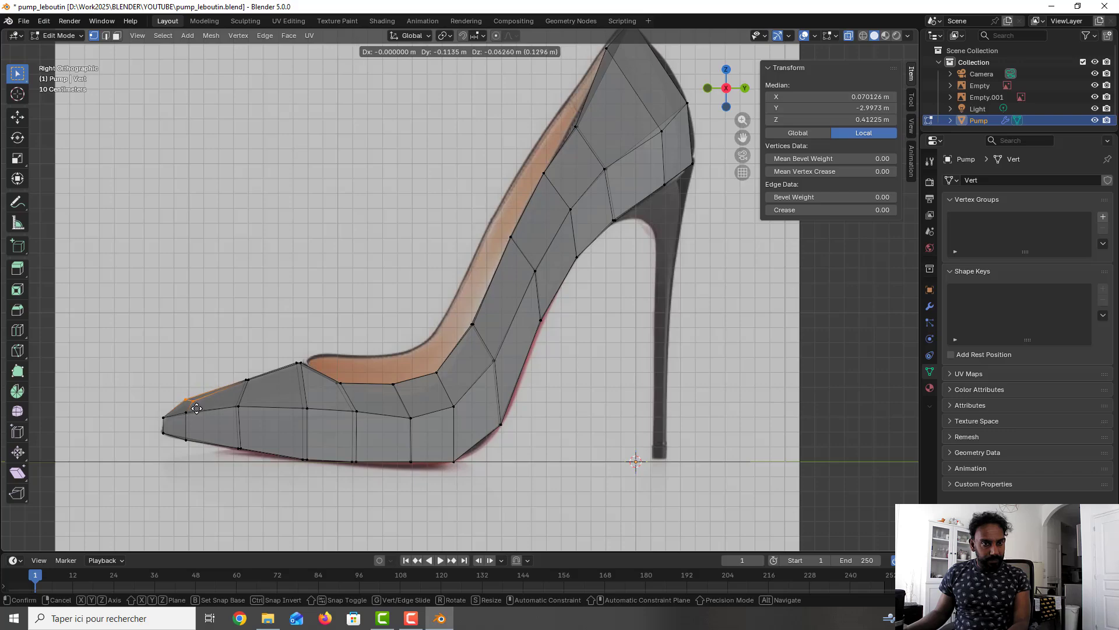
click(197, 408)
Save the file and turn off X-ray to view the fitted upper in perspective
click(288, 338)
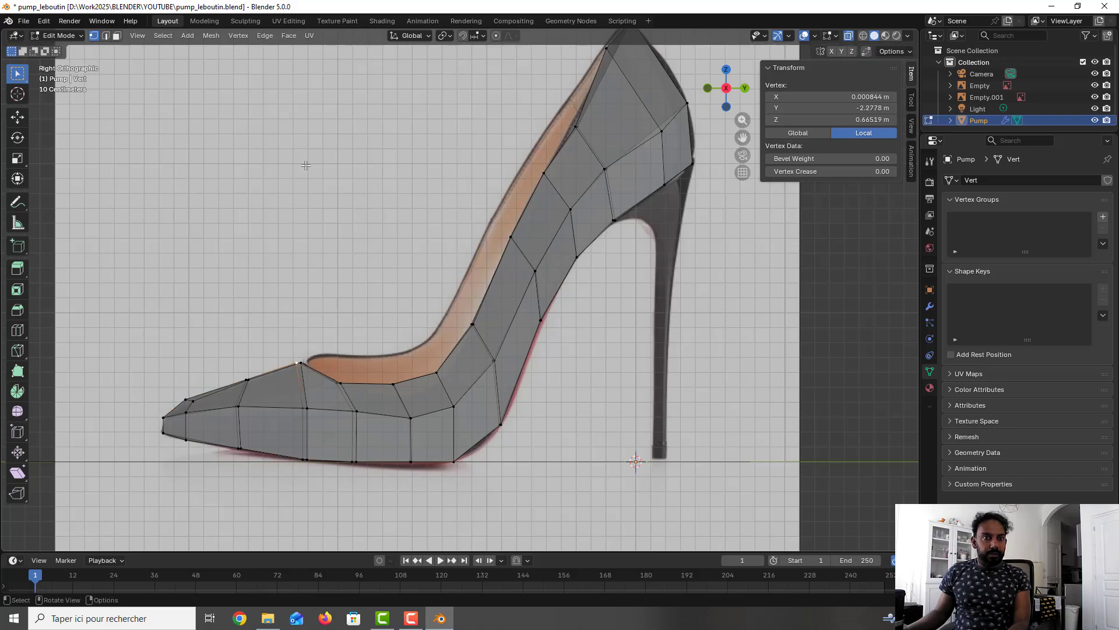
key(ctrl+s)
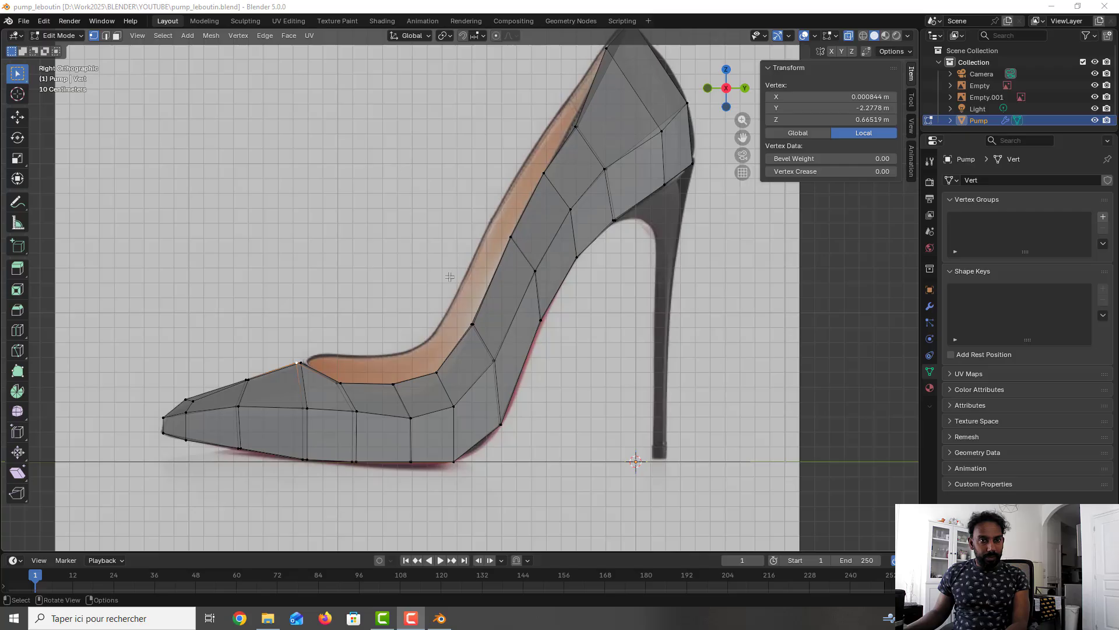
middle_drag(450, 276, 855, 62)
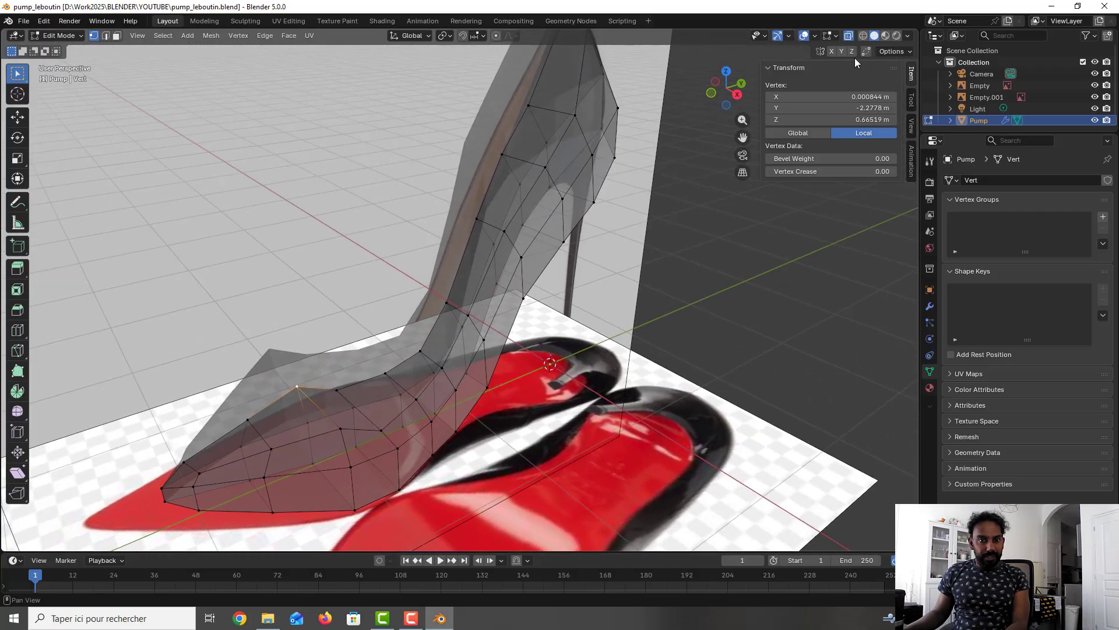
click(848, 36)
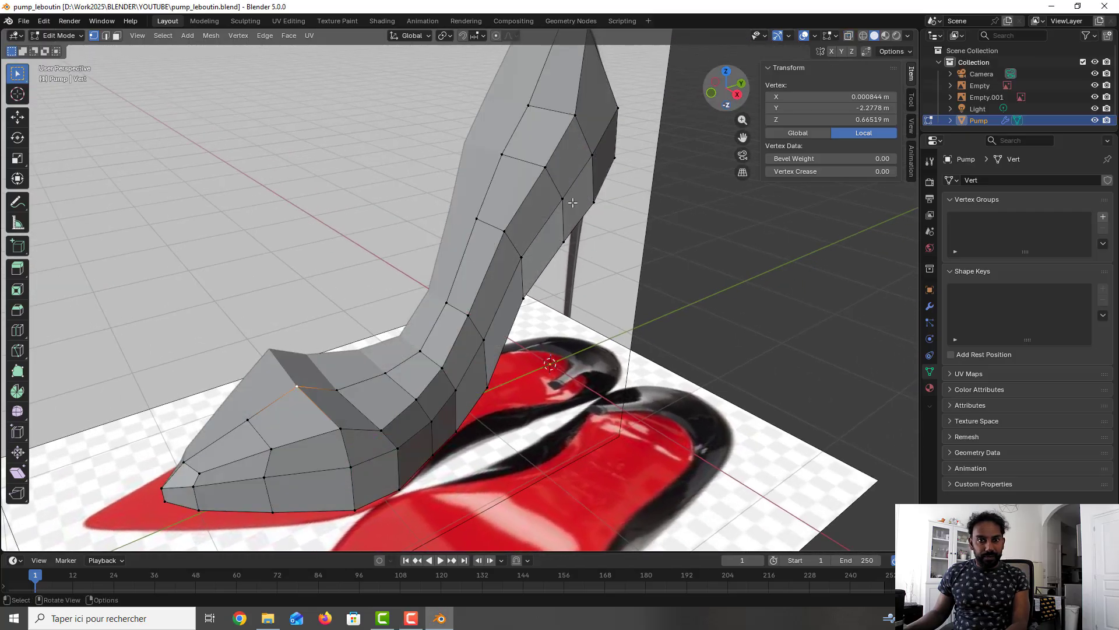
middle_drag(460, 261, 482, 272)
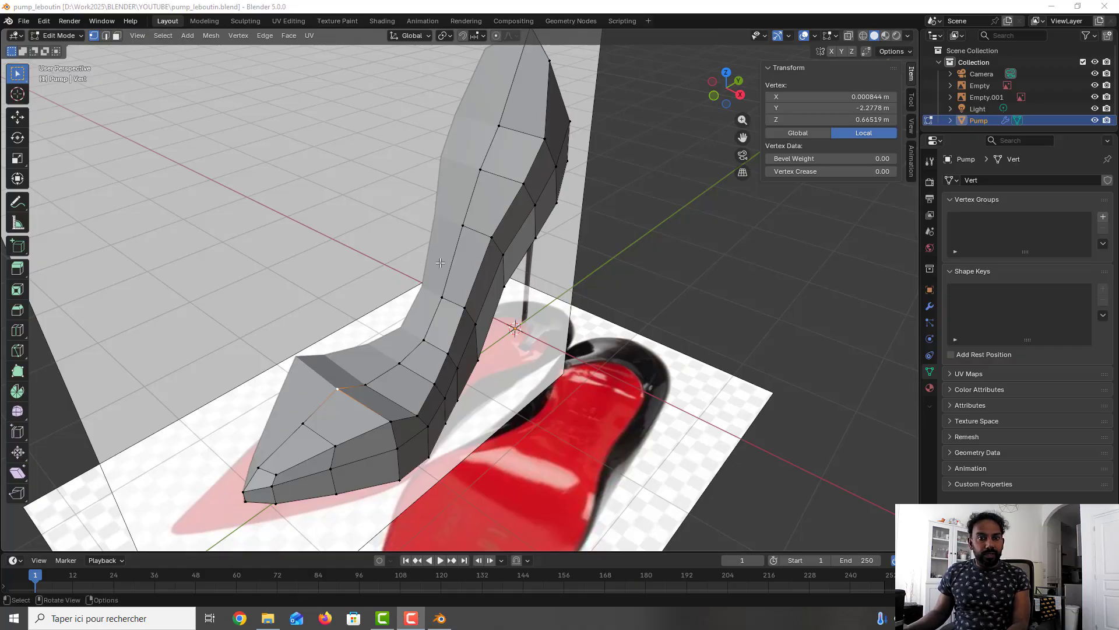
Hide the Mirror modifier's result in Edit Mode to expose the inner side of the half shoe
middle_drag(442, 262, 569, 239)
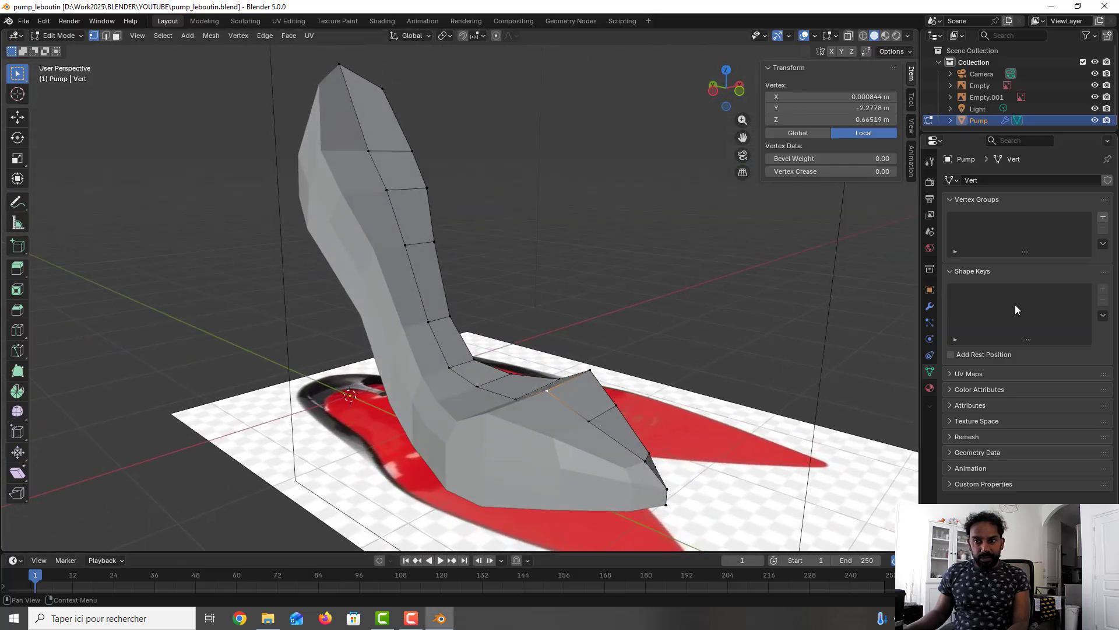
click(930, 308)
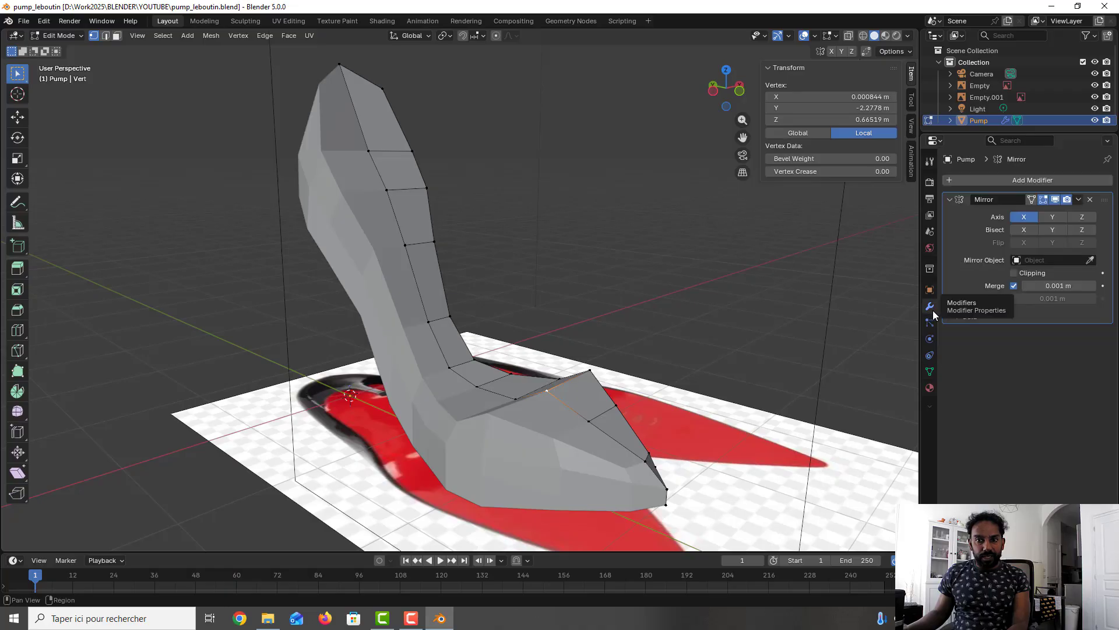
click(1045, 199)
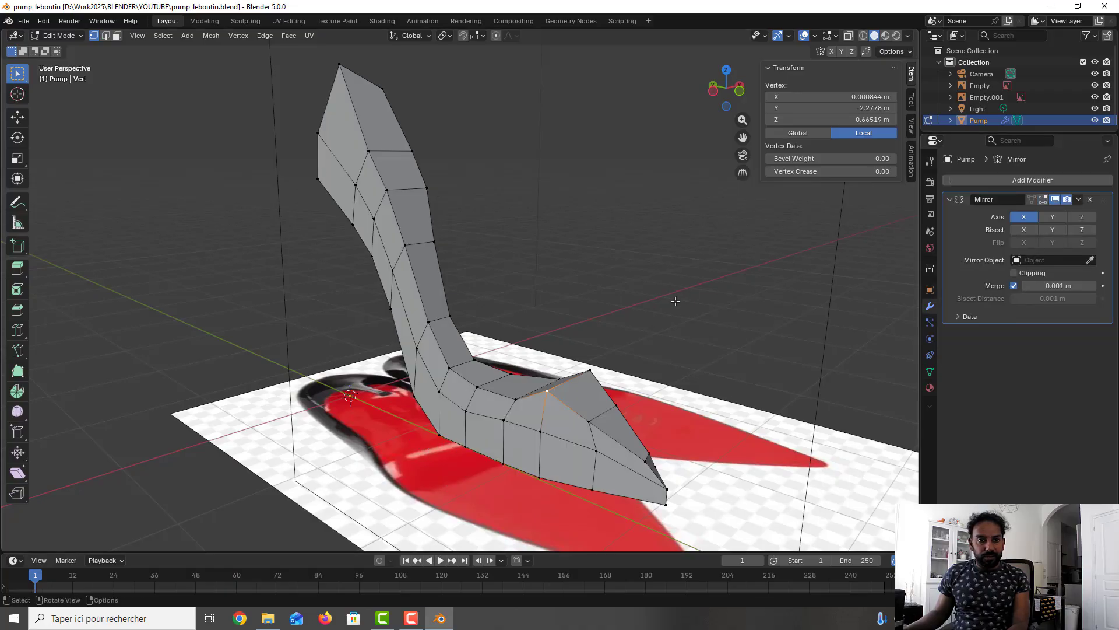
In face selection mode, select all inner faces along the mirror plane from toe to heel and delete the faces
click(117, 36)
click(614, 473)
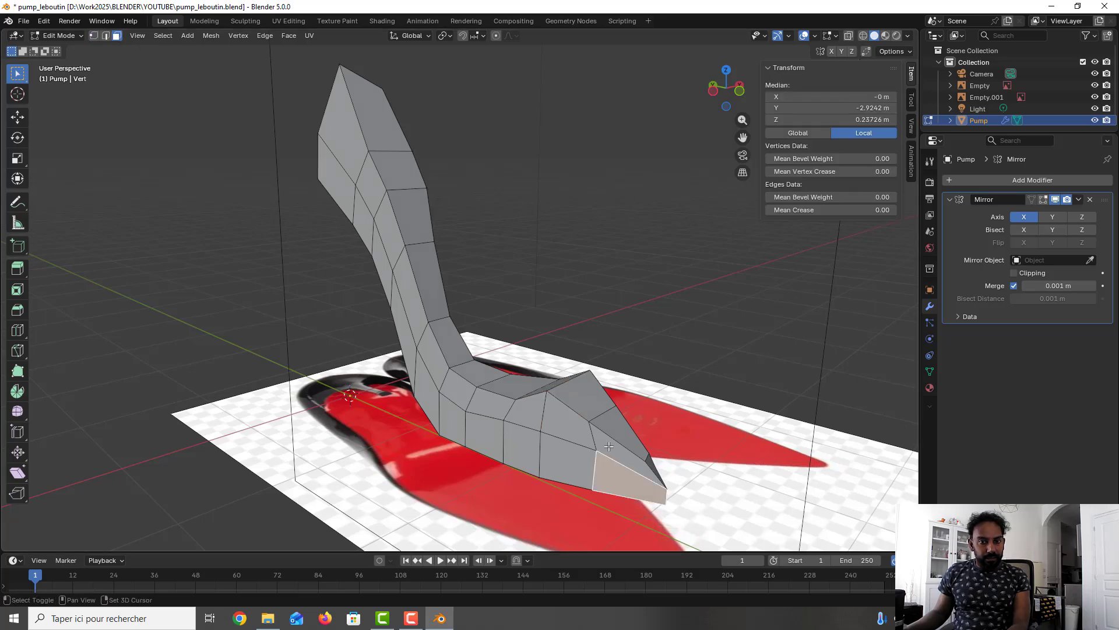
shift+click(609, 447)
shift+click(577, 440)
shift+click(569, 456)
shift+click(523, 446)
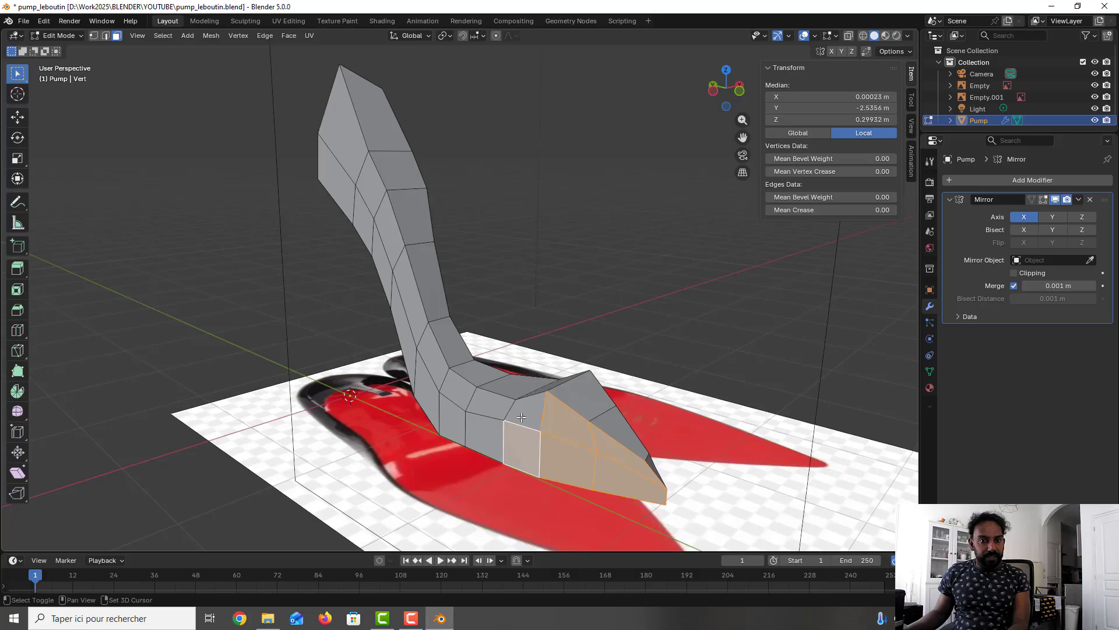
shift+click(516, 411)
shift+click(487, 412)
shift+click(484, 440)
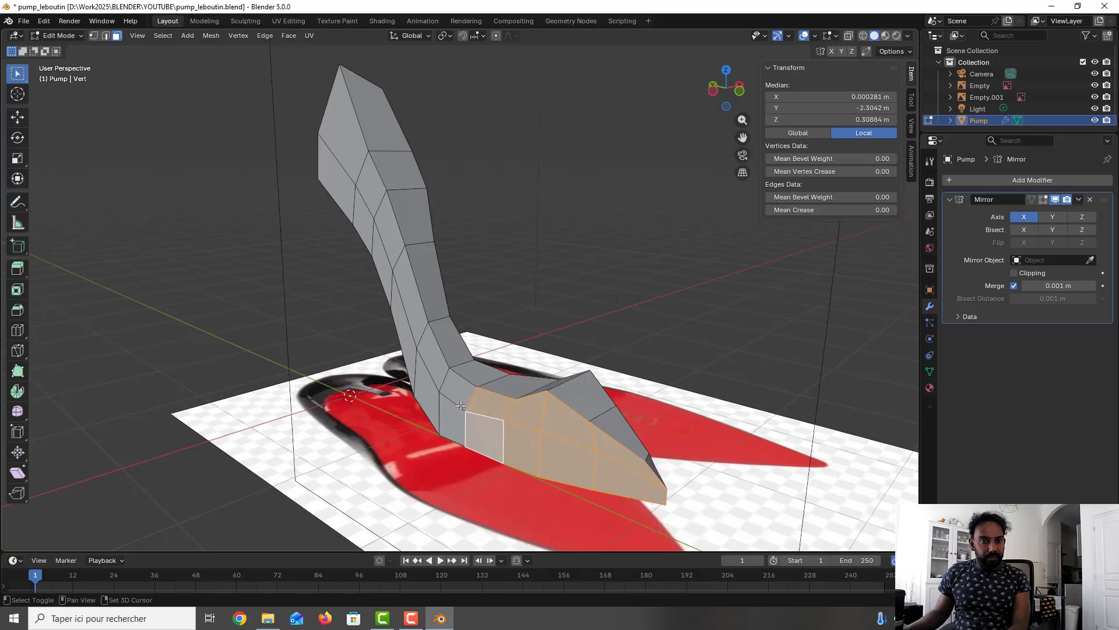
shift+click(461, 385)
shift+click(456, 408)
shift+click(430, 382)
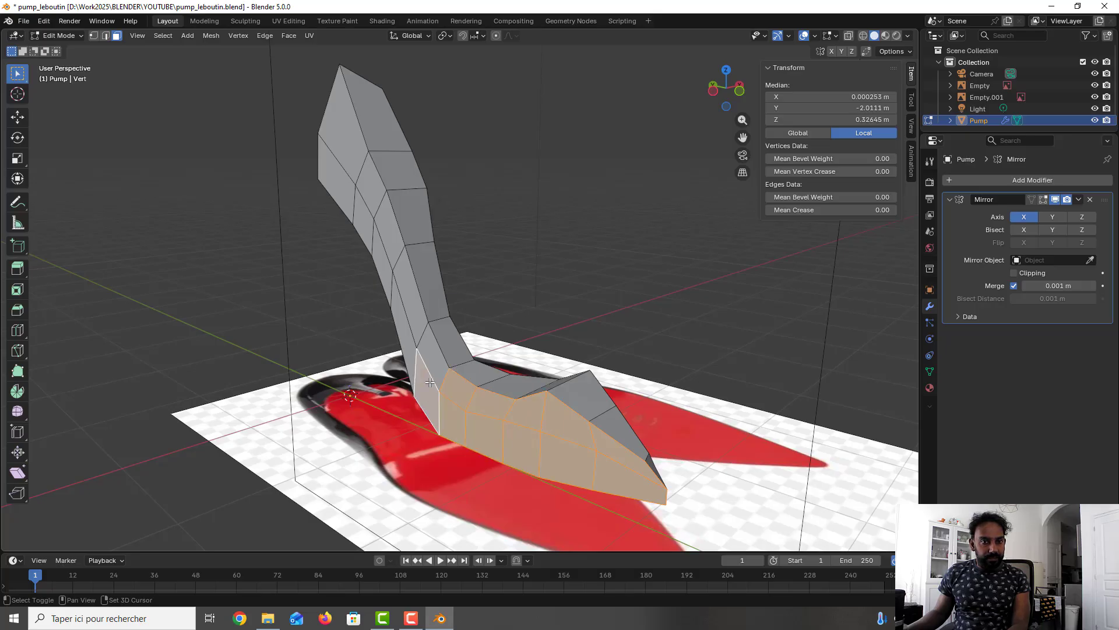
shift+click(433, 349)
shift+click(398, 315)
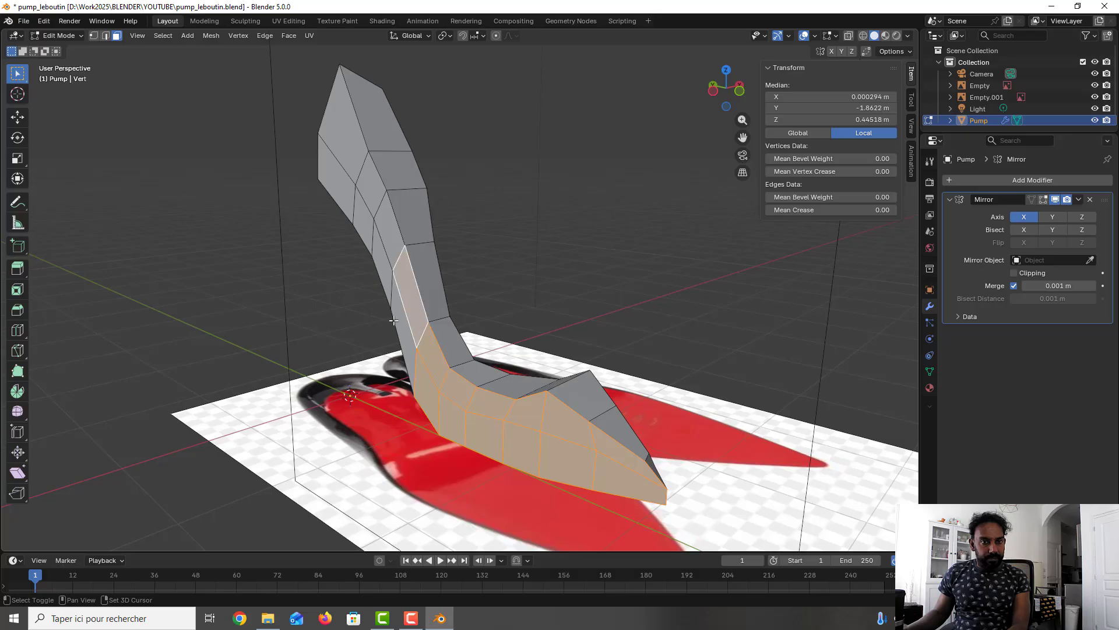
shift+click(384, 240)
shift+click(372, 243)
shift+click(370, 200)
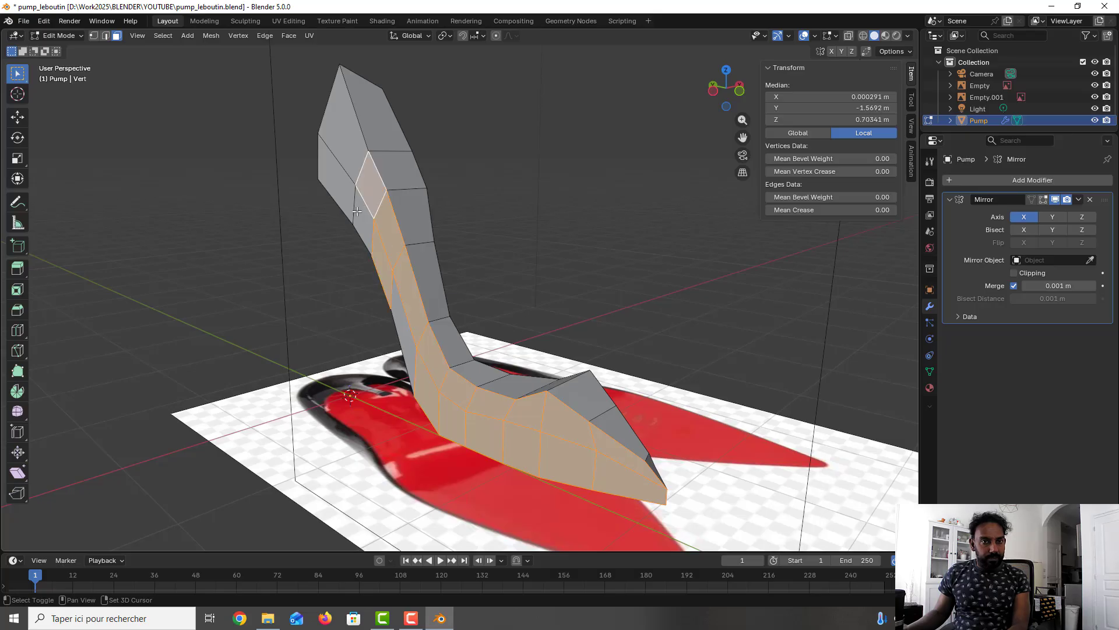
shift+click(357, 213)
shift+click(344, 196)
shift+click(353, 159)
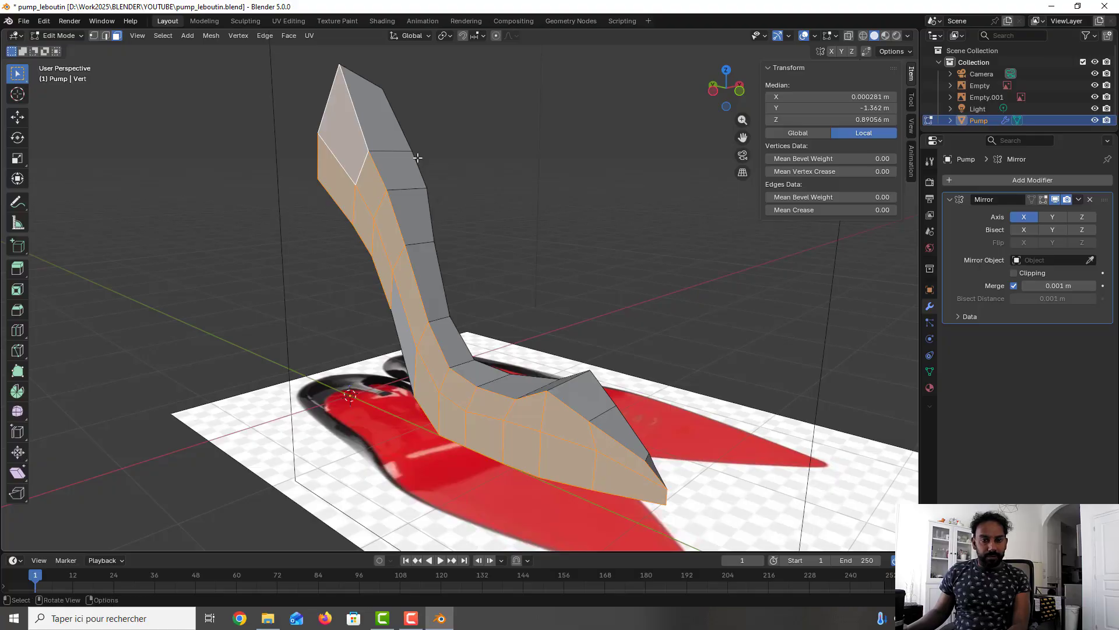
shift+click(399, 322)
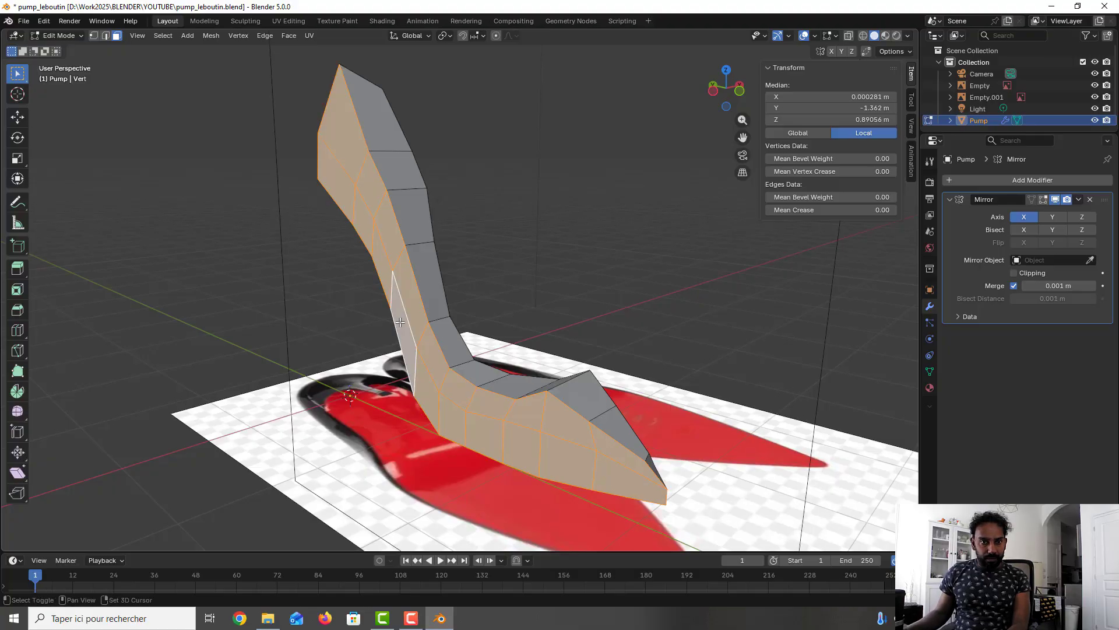
key(x)
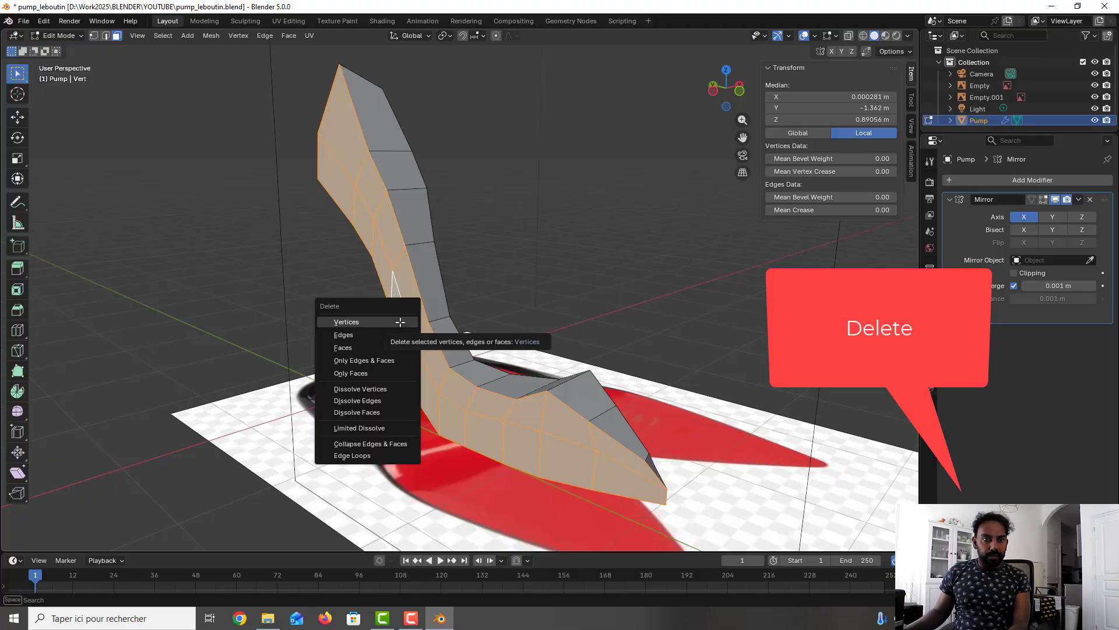
click(383, 350)
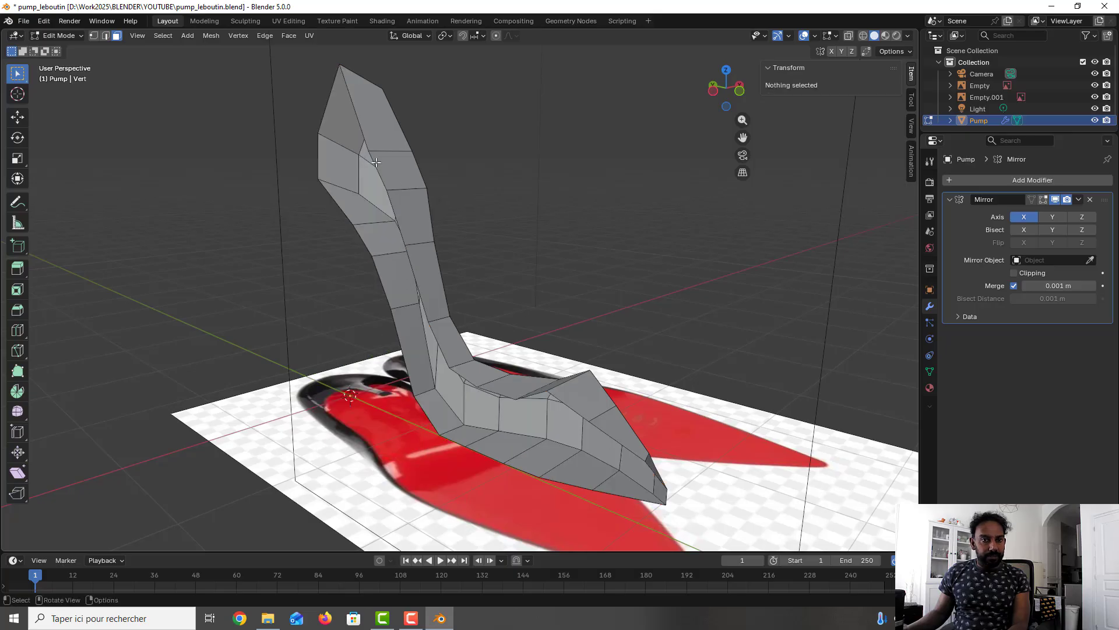
Save the file and show the Mirror modifier's result in Edit Mode again
key(ctrl+s)
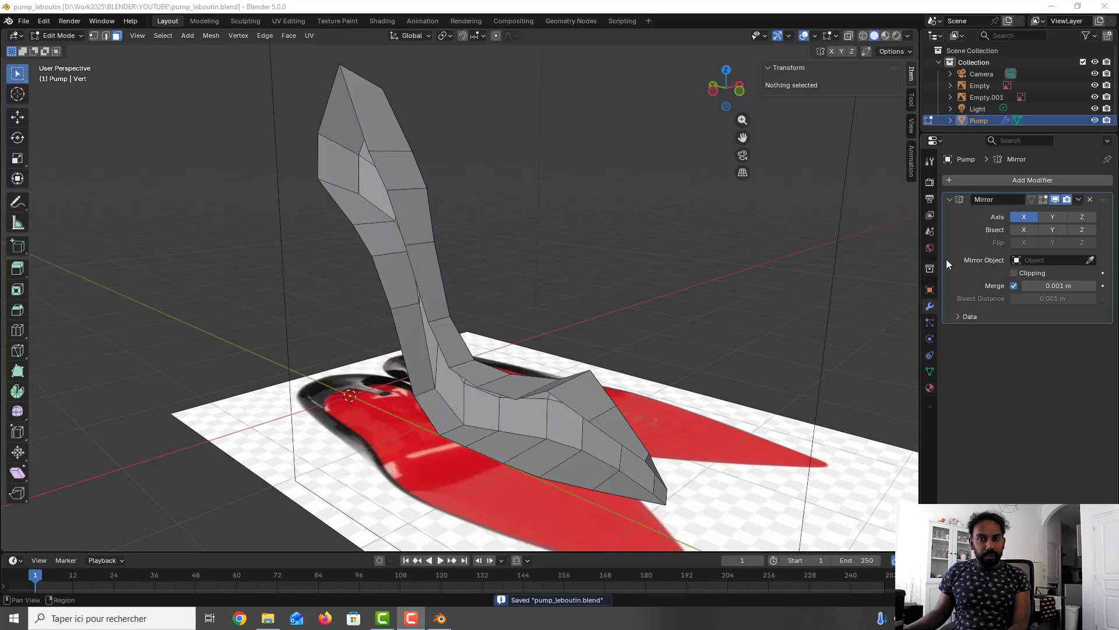
click(1045, 200)
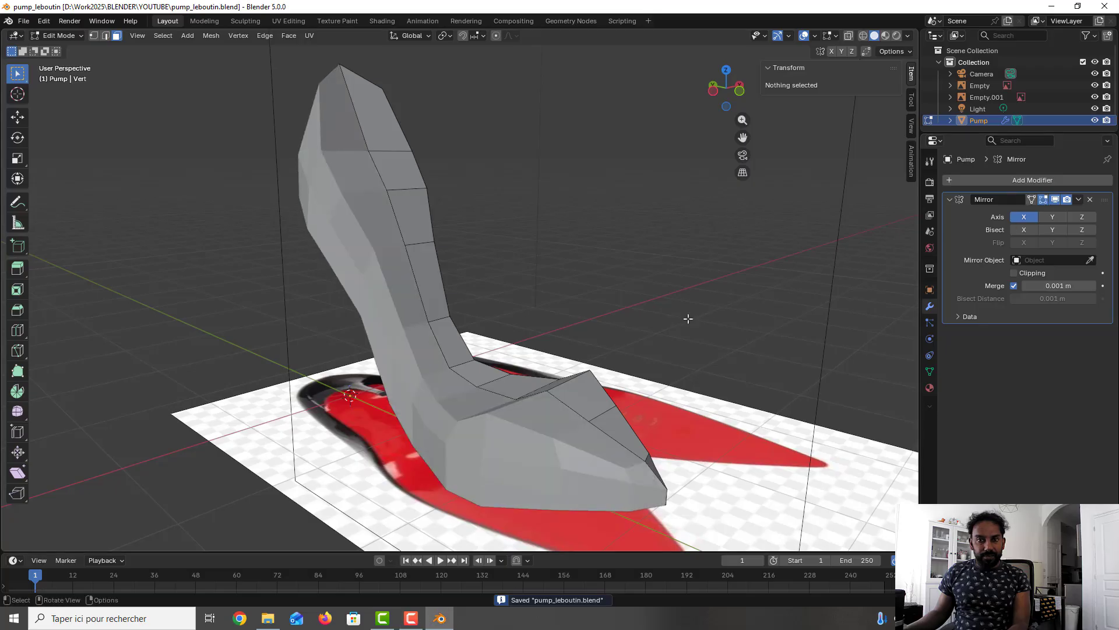
middle_drag(688, 317, 511, 346)
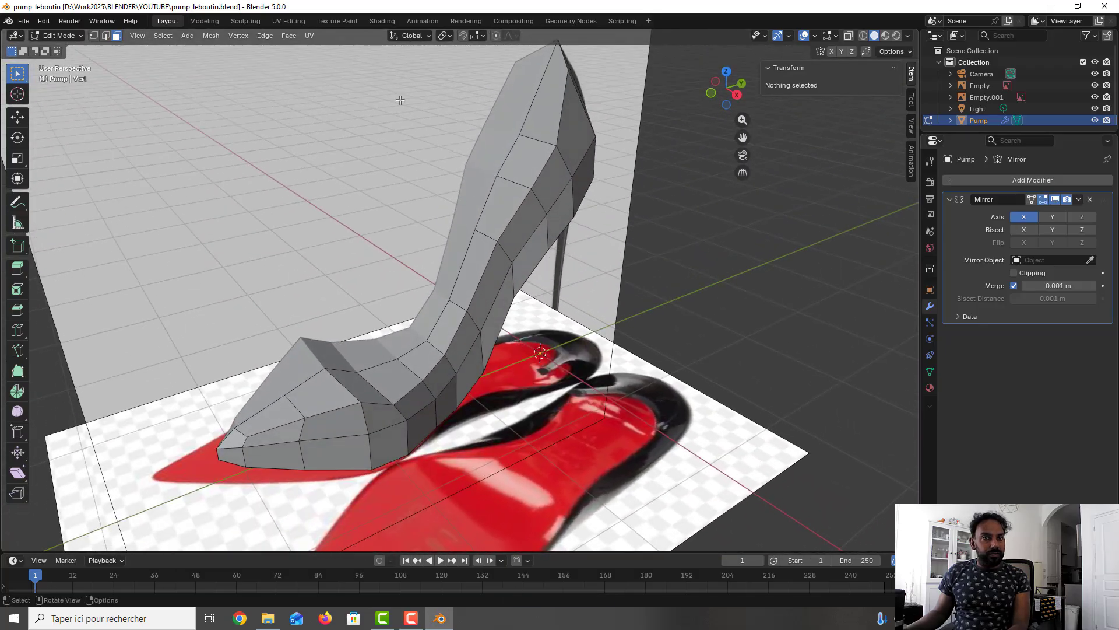
Select the strip of top faces from behind the vamp up to the heel peak and delete them to open the shoe
click(360, 388)
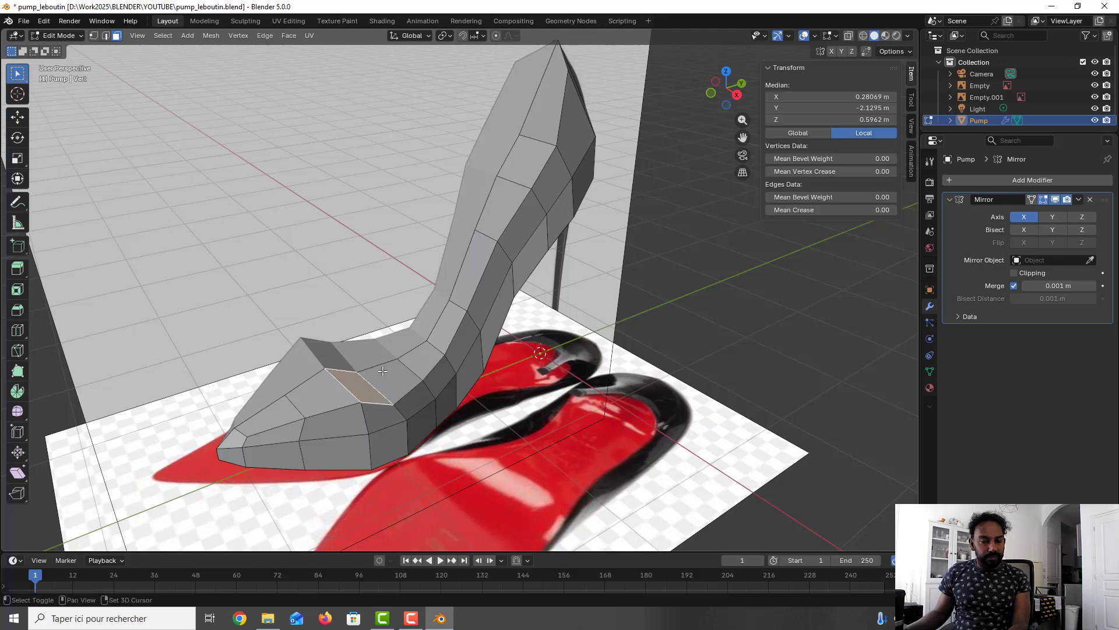
shift+click(431, 343)
shift+click(442, 323)
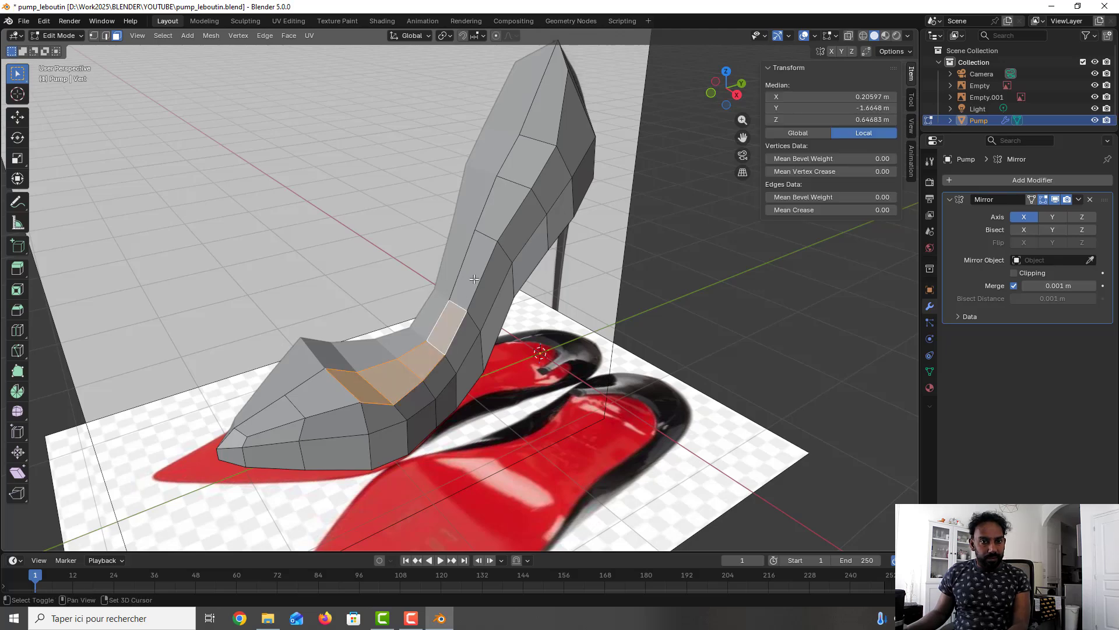
shift+click(488, 245)
shift+click(506, 204)
shift+click(534, 160)
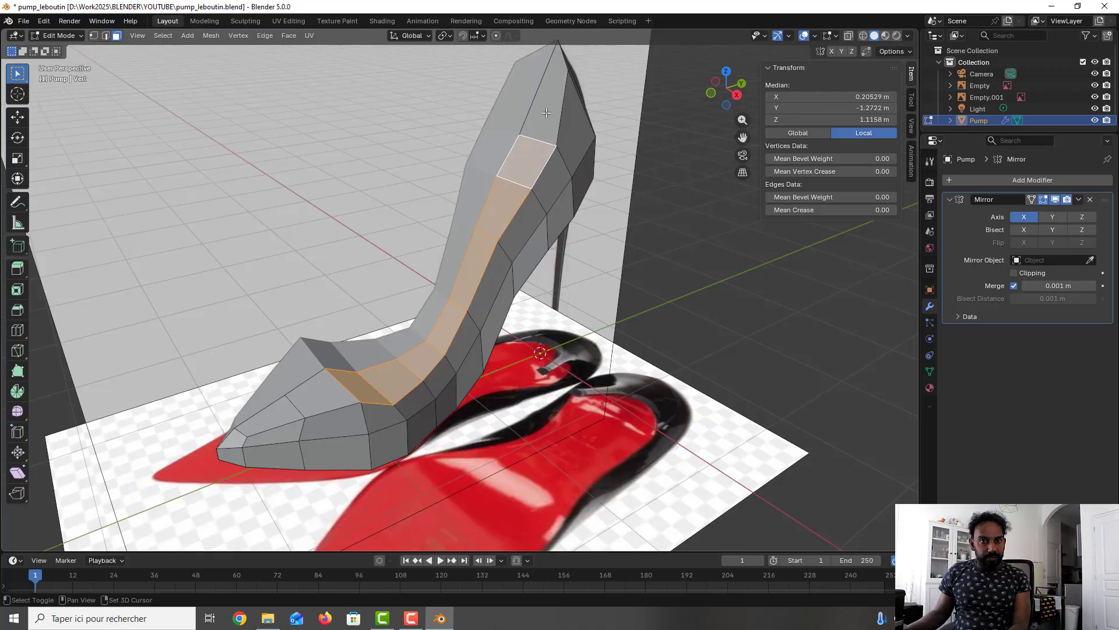
shift+click(546, 108)
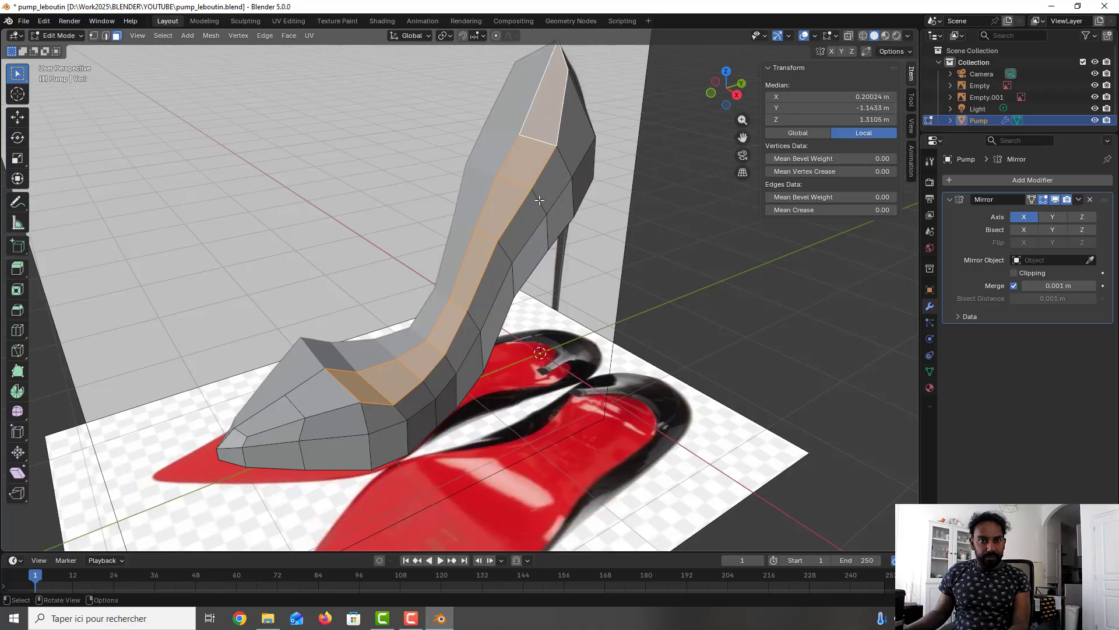
mouse_move(539, 200)
middle_down()
mouse_move(516, 204)
mouse_move(551, 202)
middle_up()
key(alt+z)
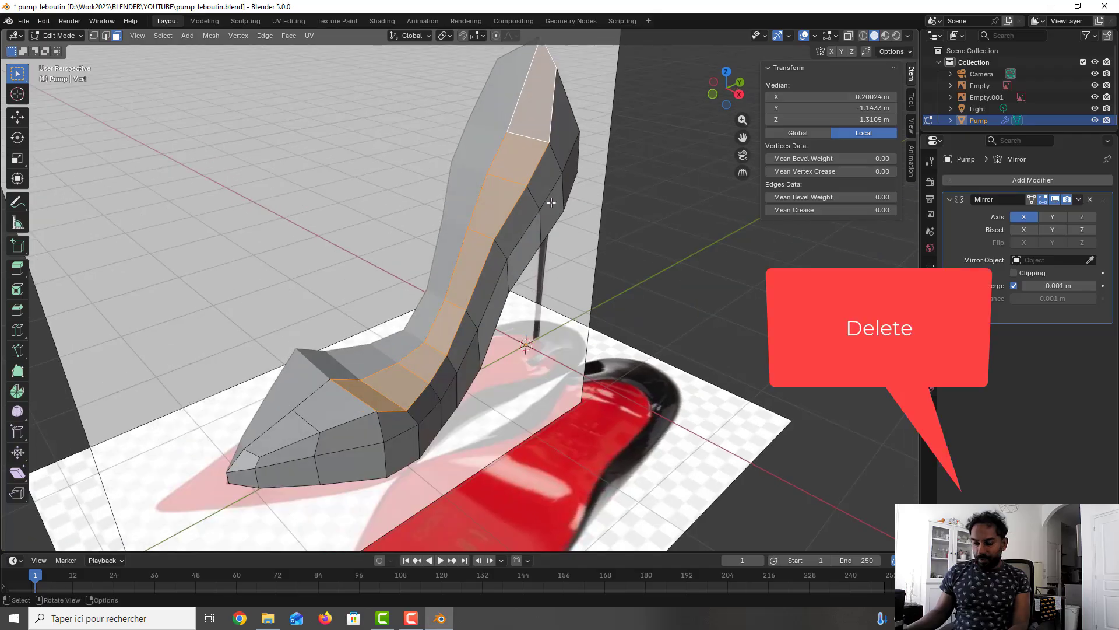
key(x)
click(551, 202)
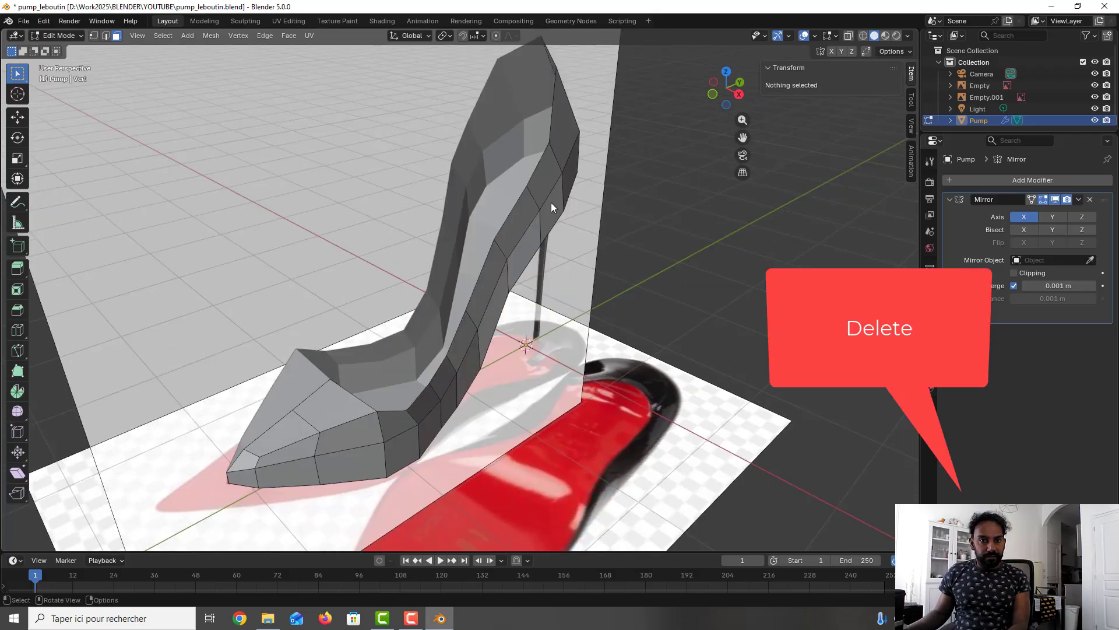
Save the file and compare the opened shoe with the reference in the right side view
middle_drag(502, 256, 485, 244)
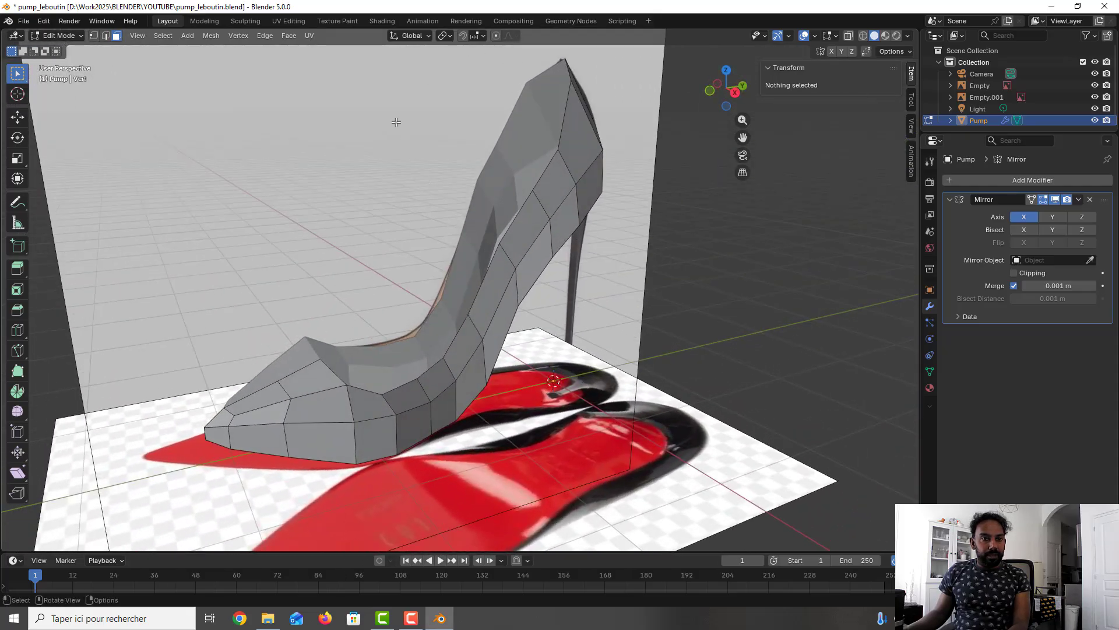
key(ctrl+s)
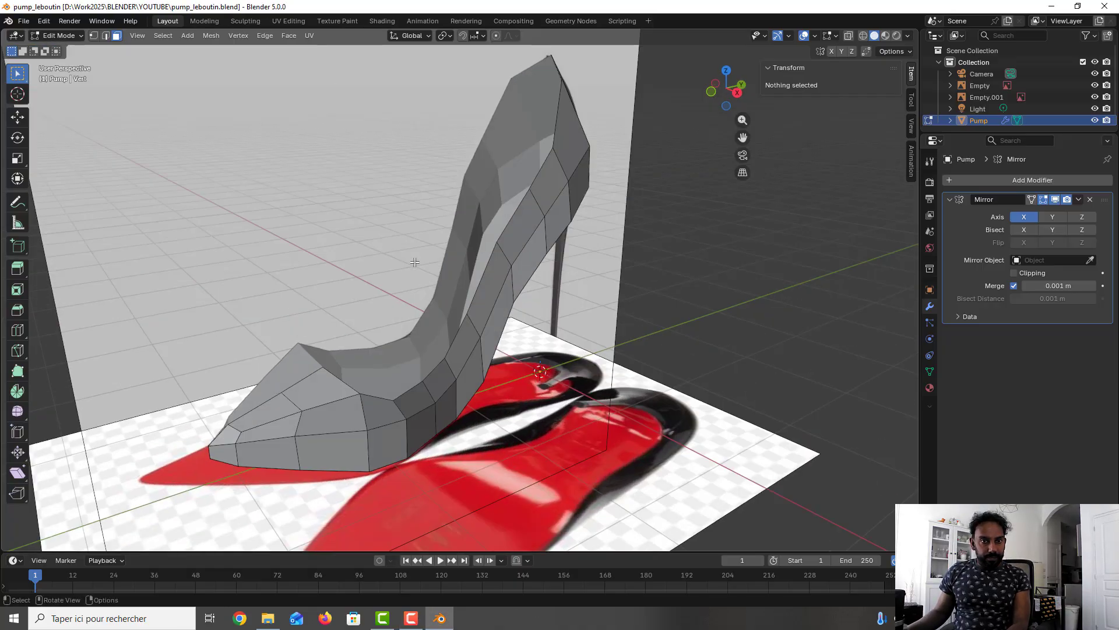
key(KP_3)
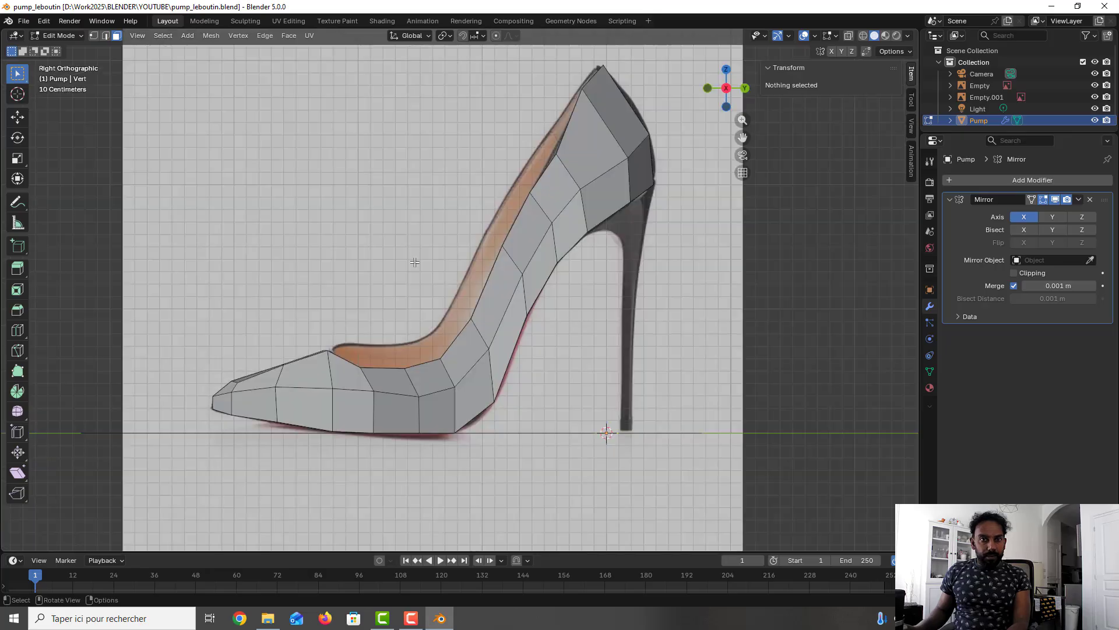
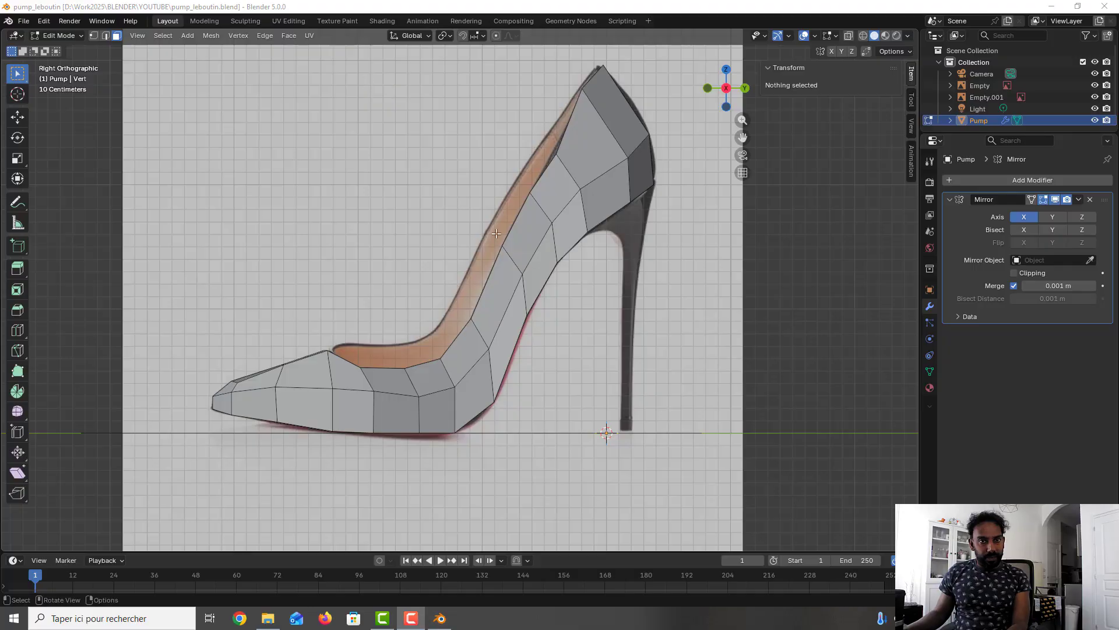
middle_drag(364, 75, 533, 256)
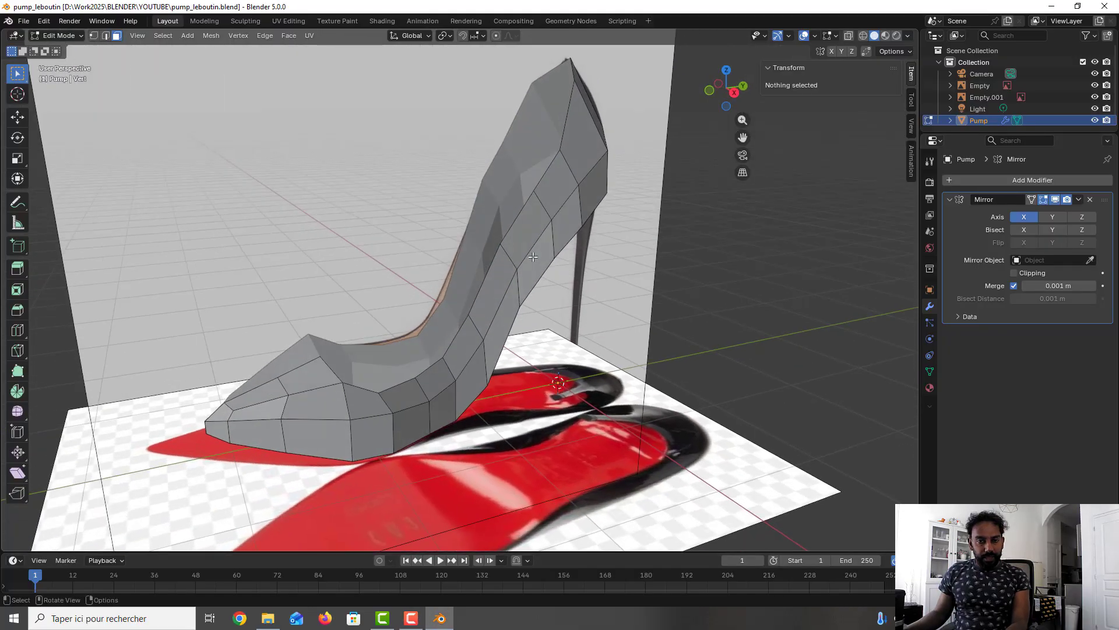
In Object Mode, add a Solidify modifier to the pump and set its thickness to 0.08 m
key(Tab)
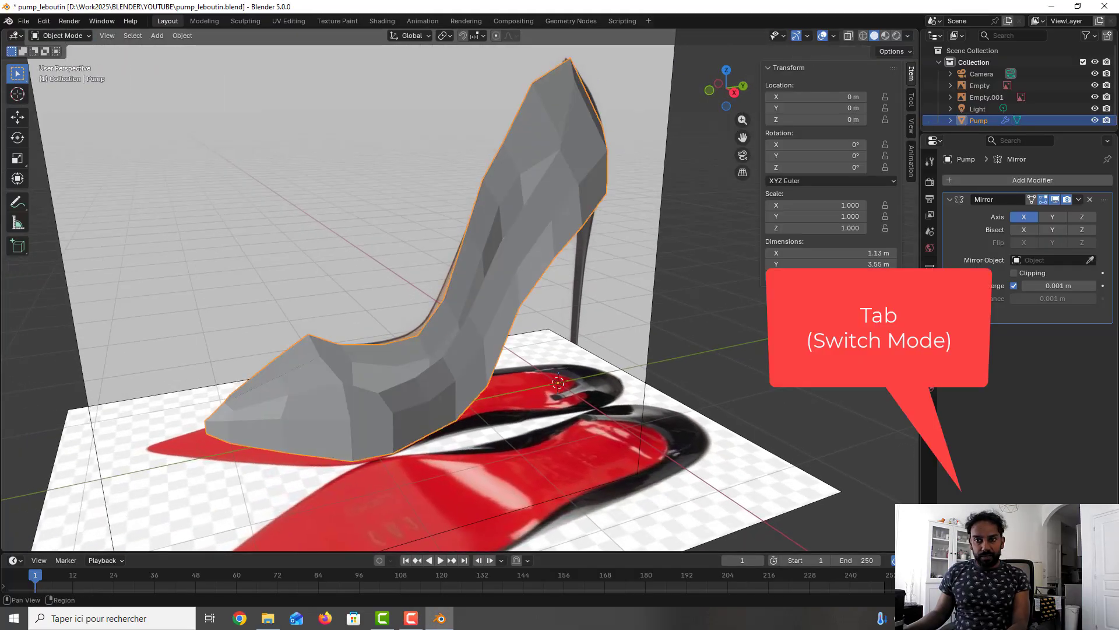
middle_drag(488, 243, 519, 261)
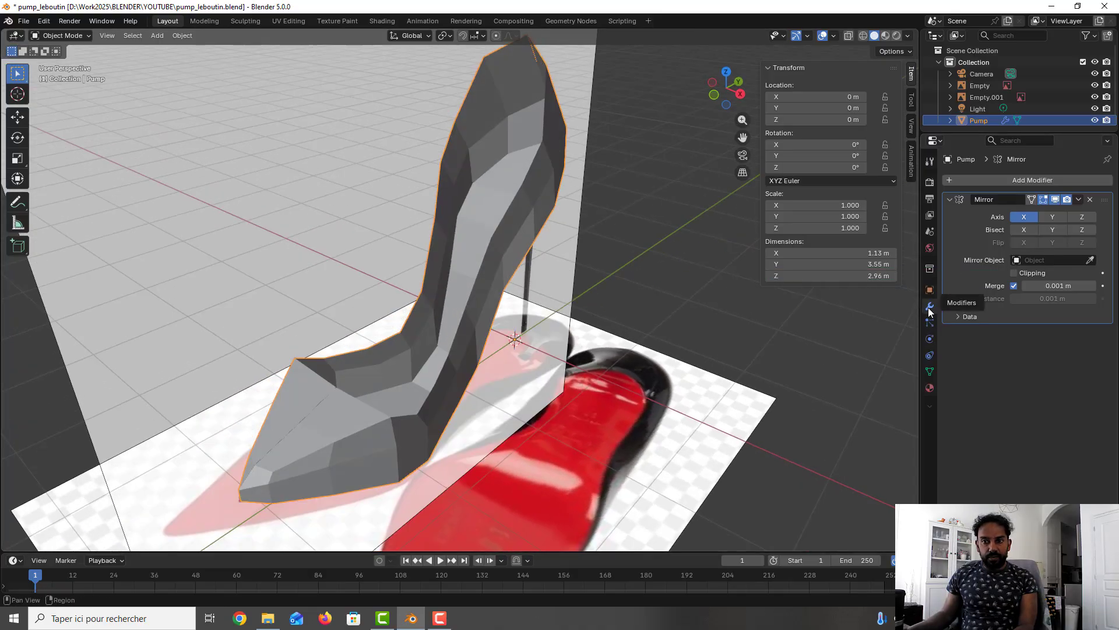
click(1055, 181)
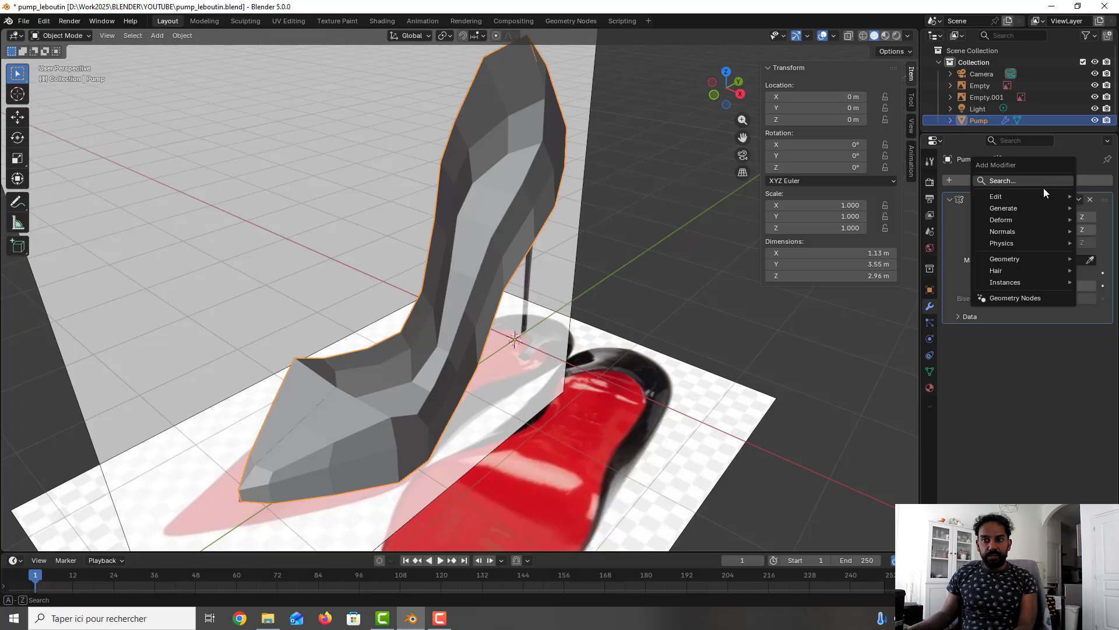
mouse_move(1020, 213)
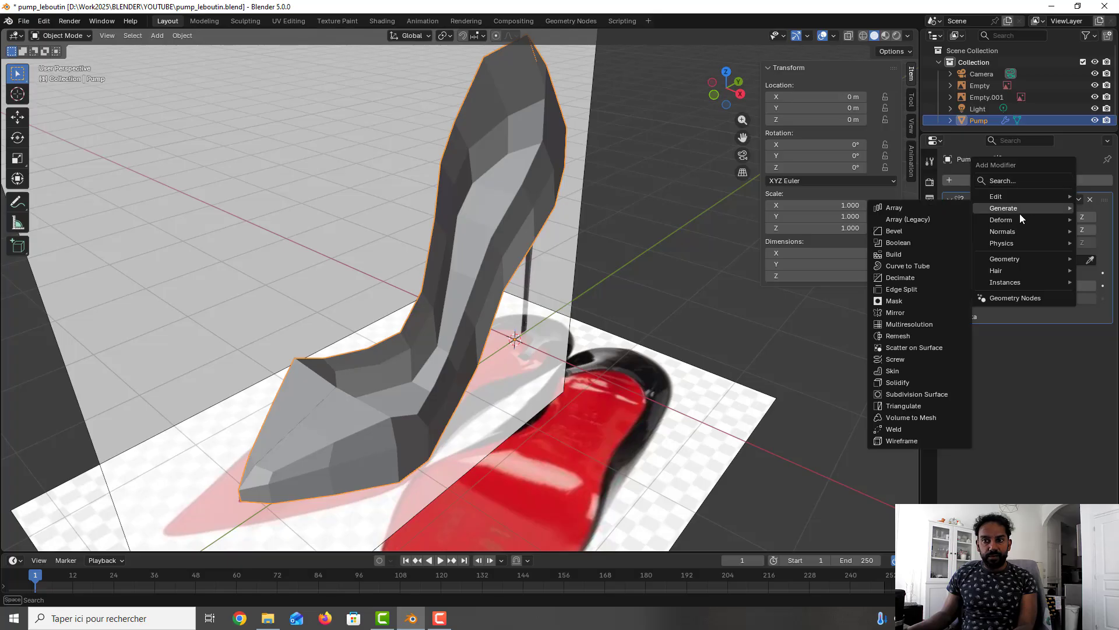
click(898, 383)
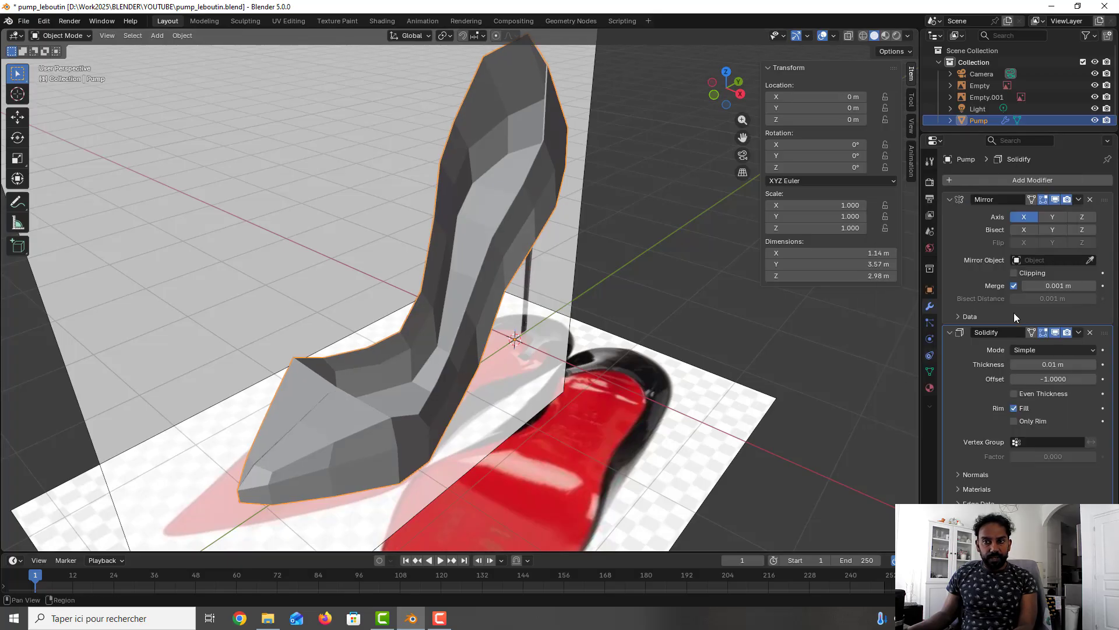
click(1054, 364)
text(0)
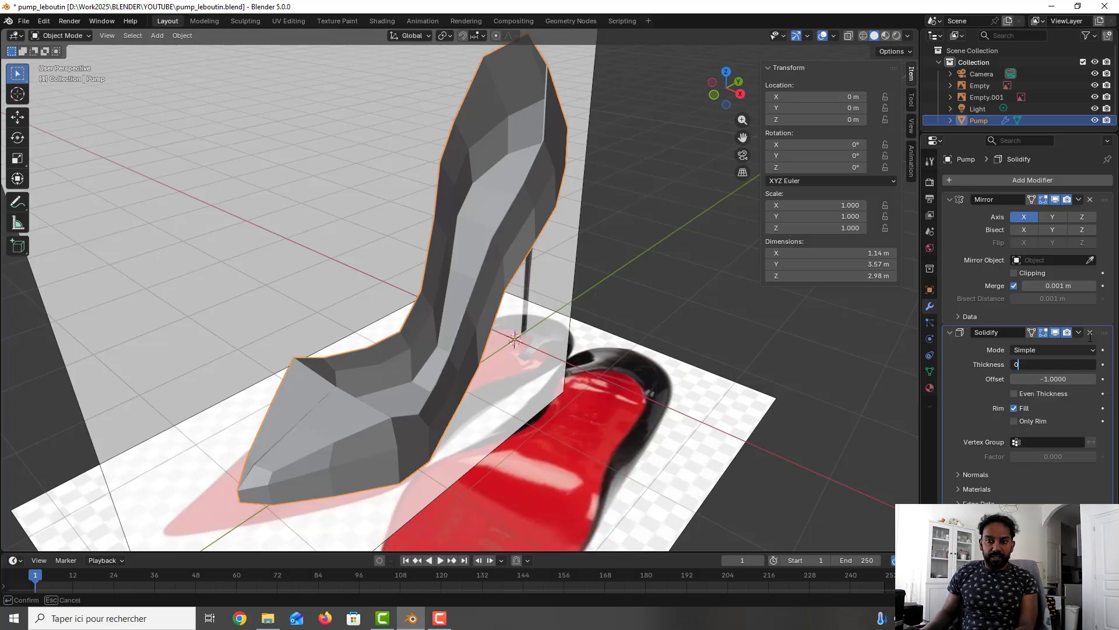
text(.08)
key(Return)
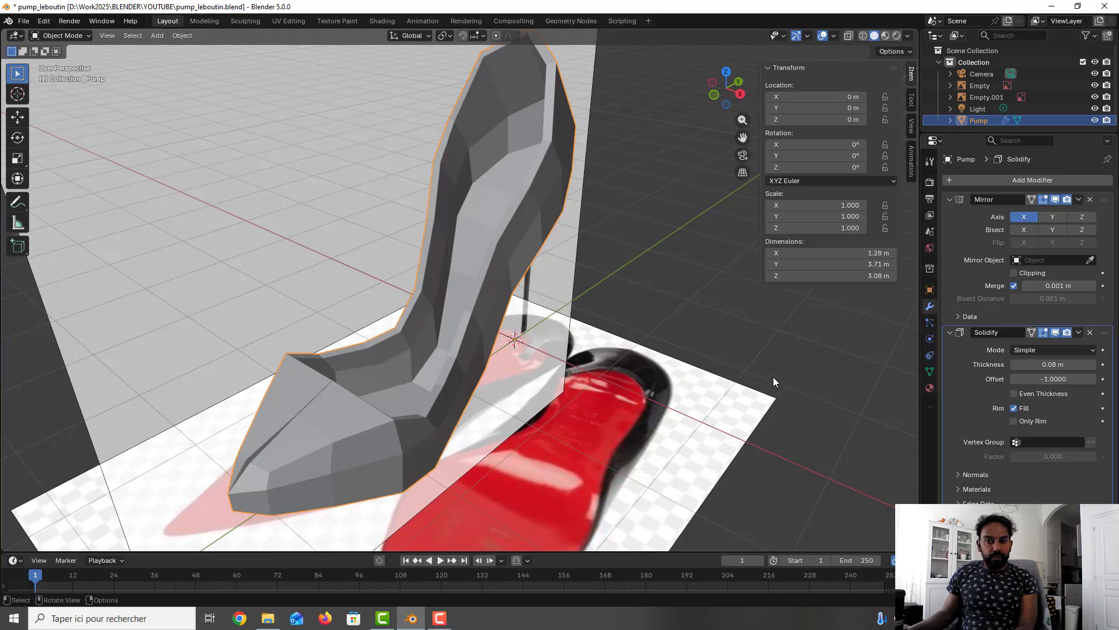
Set the Solidify modifier's offset to 1 and its thickness to 0.04 m
click(1052, 379)
text(1)
key(Return)
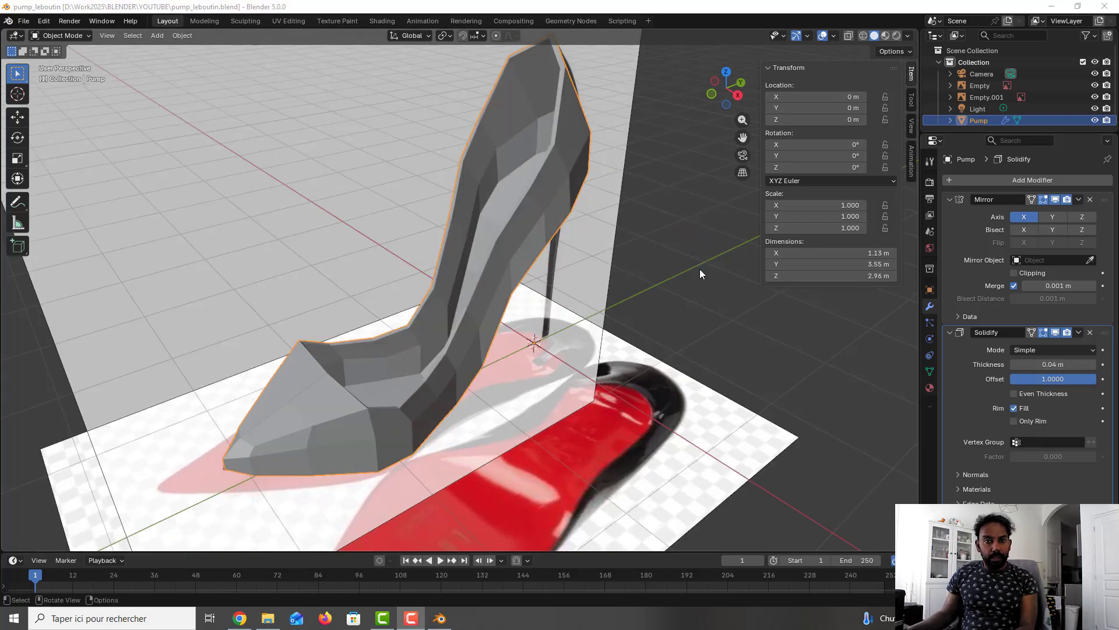
In Edit Mode, select the rear underside face beneath the heel seat and extrude it downward by about 0.31 m
middle_drag(700, 268, 687, 270)
middle_drag(635, 260, 615, 239)
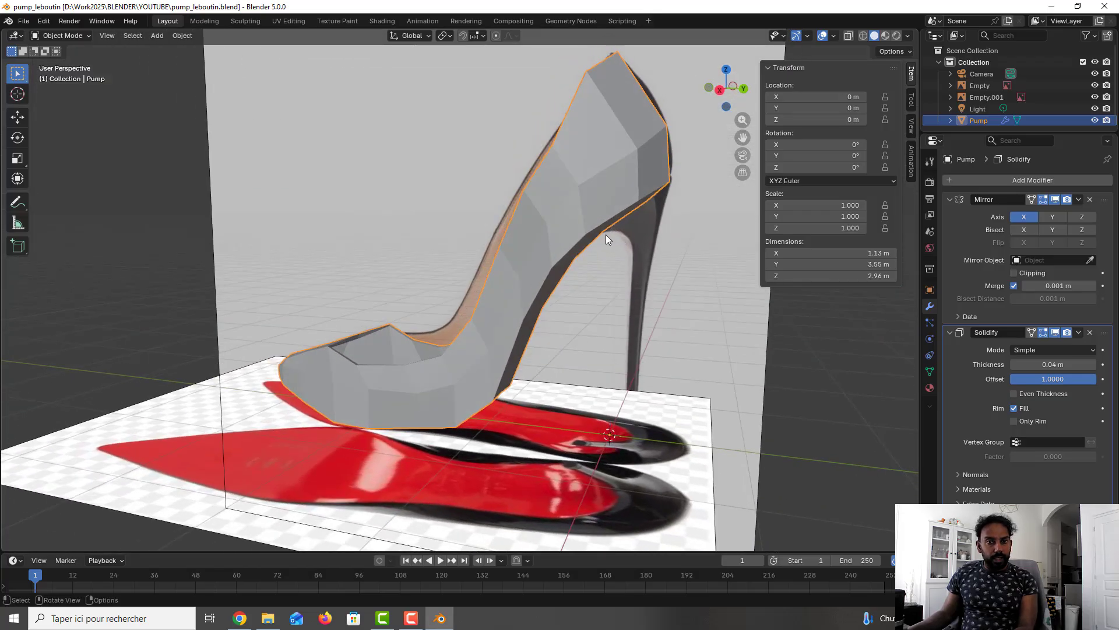
key(Tab)
middle_drag(641, 238, 569, 258)
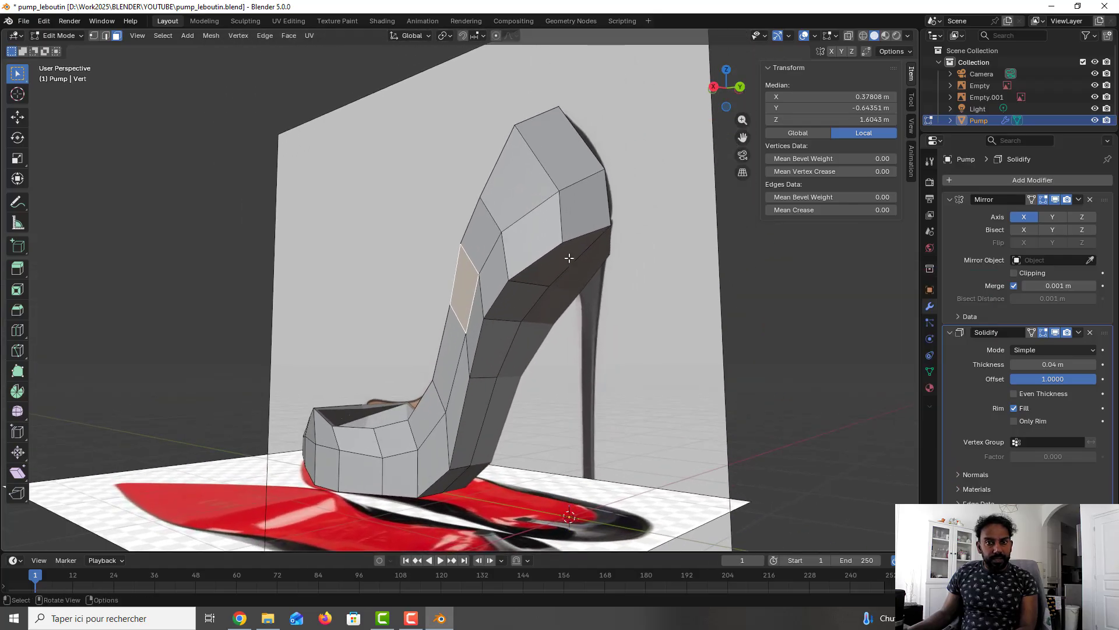
click(581, 241)
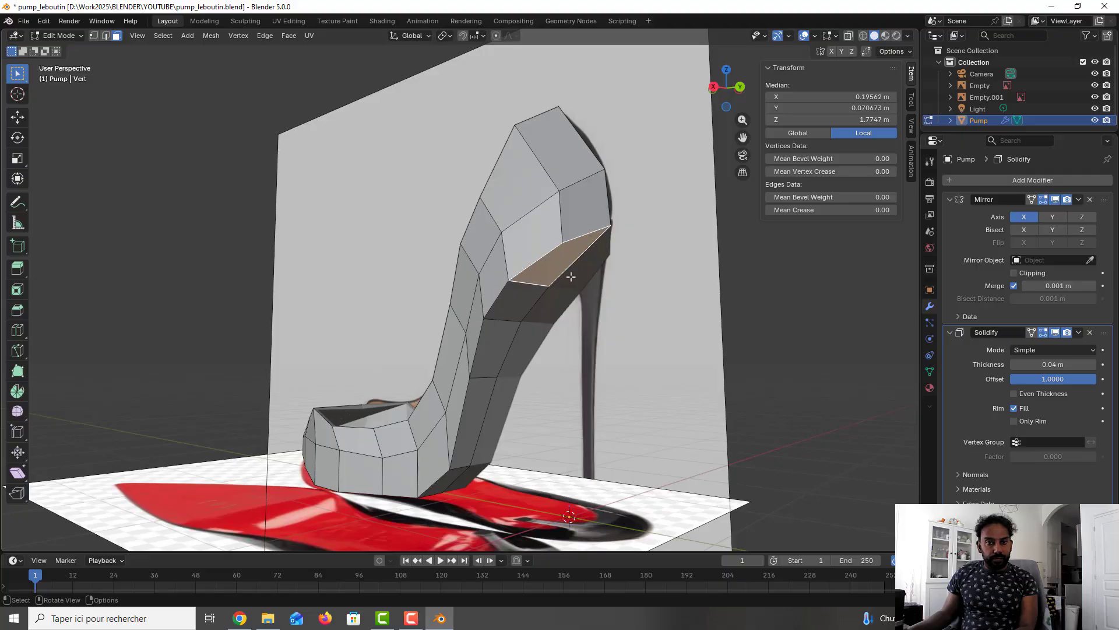
key(e)
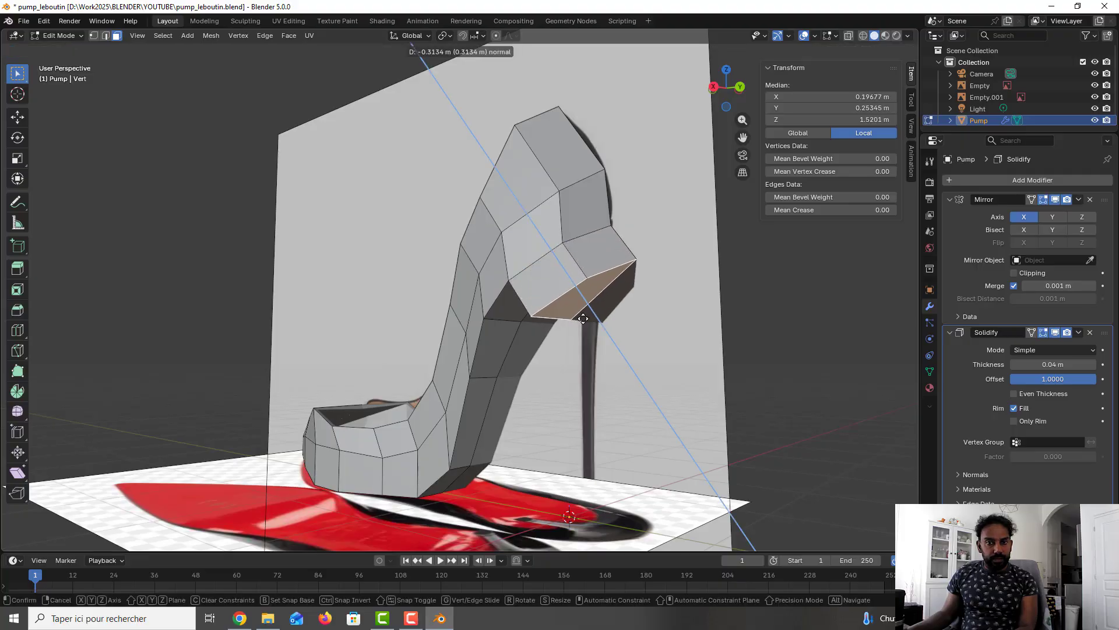
click(583, 318)
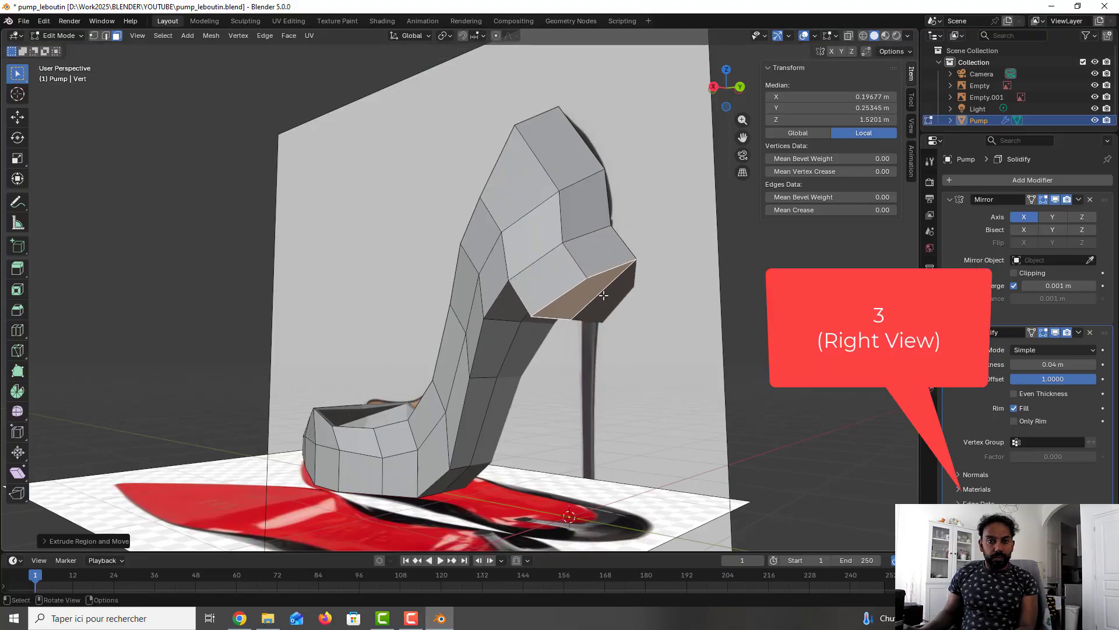
In the right-side wireframe view with X-ray, move the extruded block's front lower vertices up onto the start of the heel arch
key(KP_3)
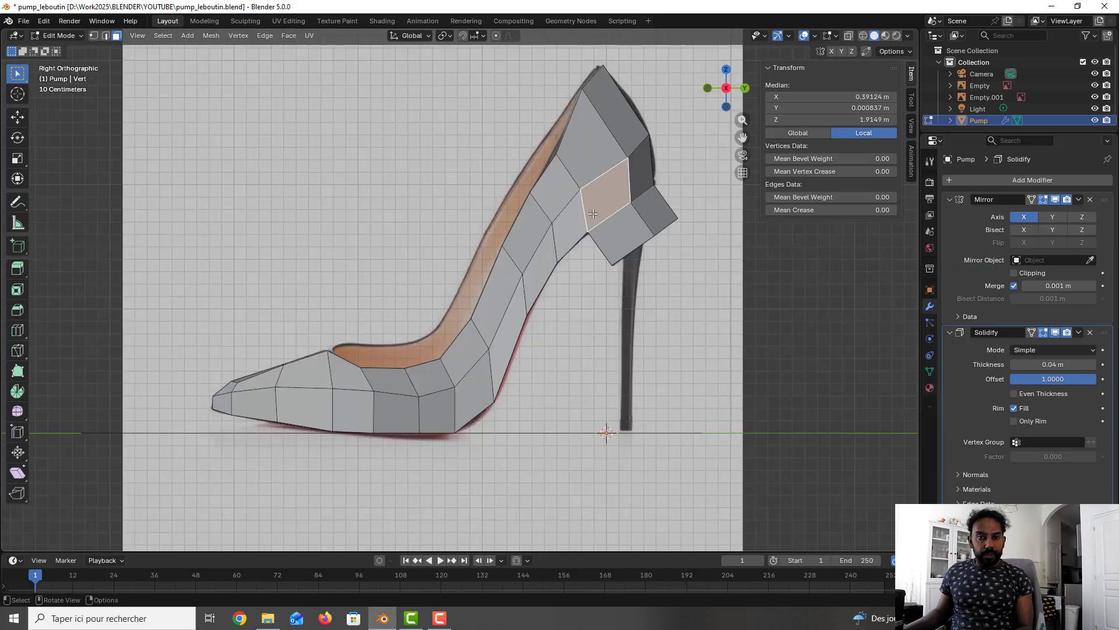
click(849, 36)
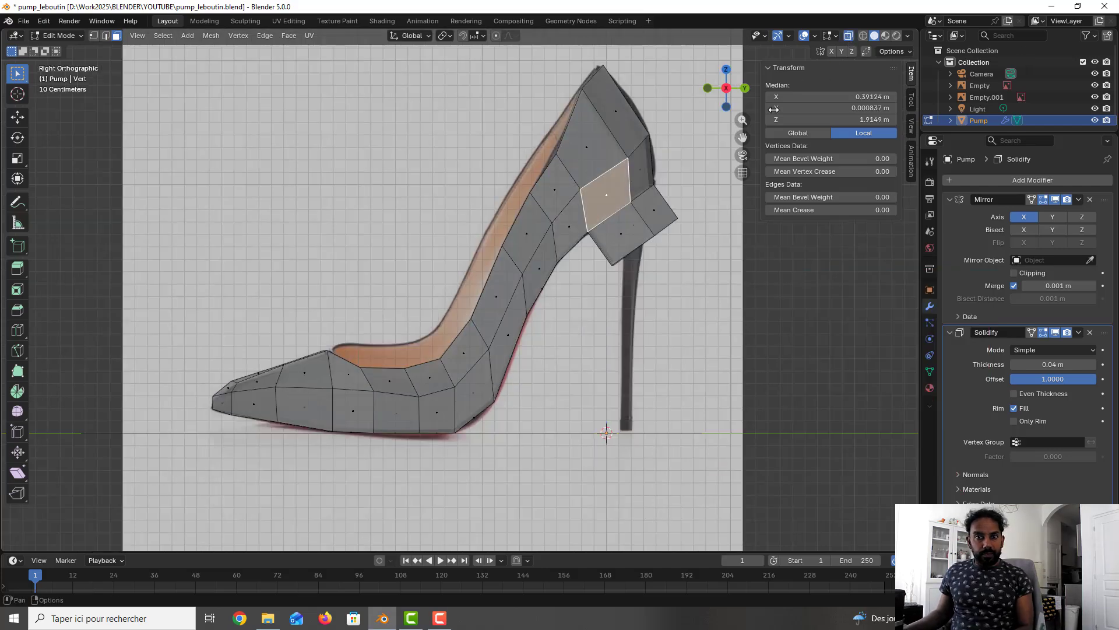
click(863, 36)
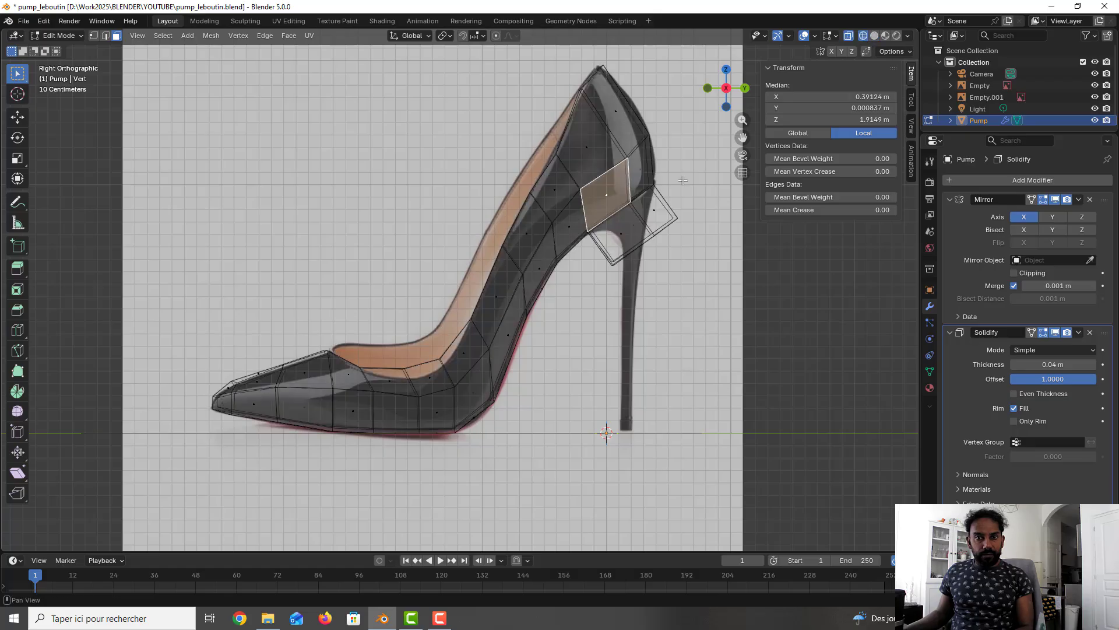
click(93, 36)
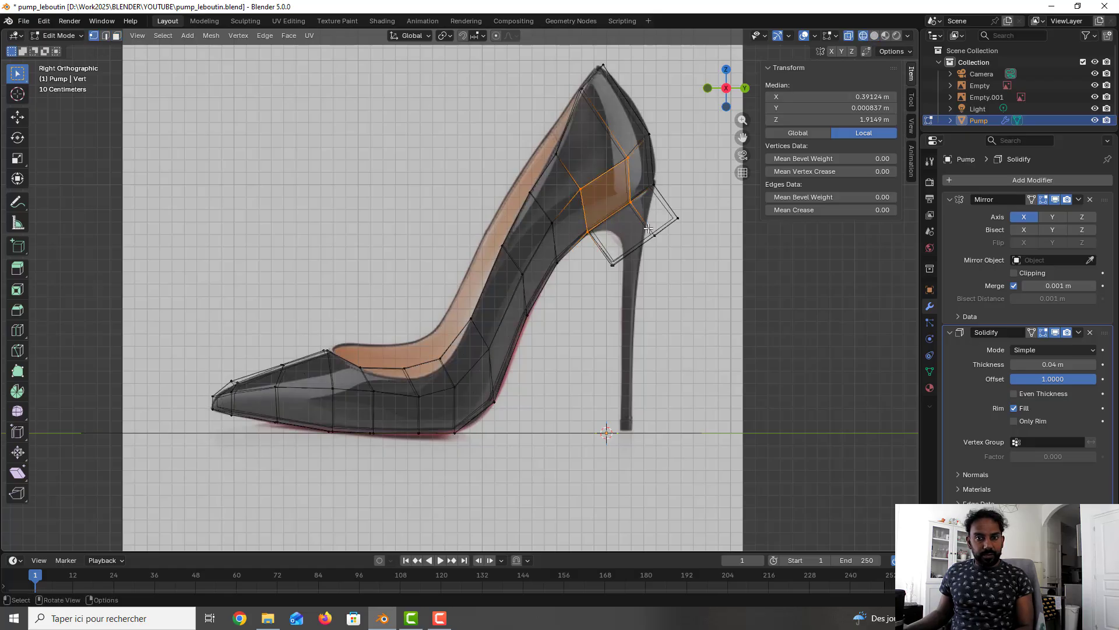
scroll(649, 229, up, 3)
shift+middle_drag(673, 219, 464, 279)
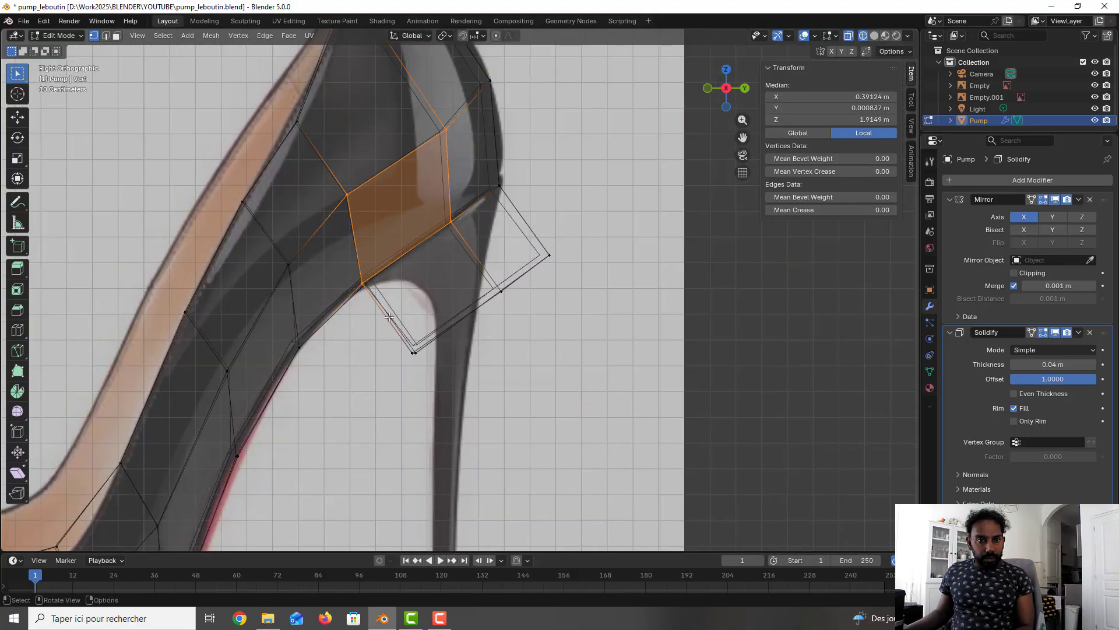
click(413, 352)
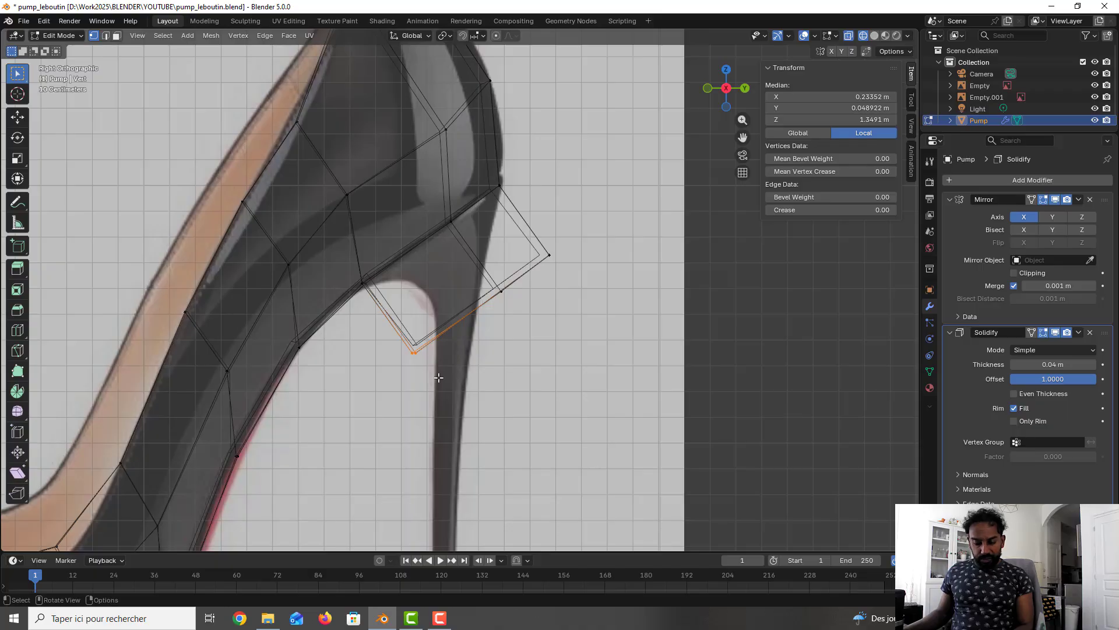
key(g)
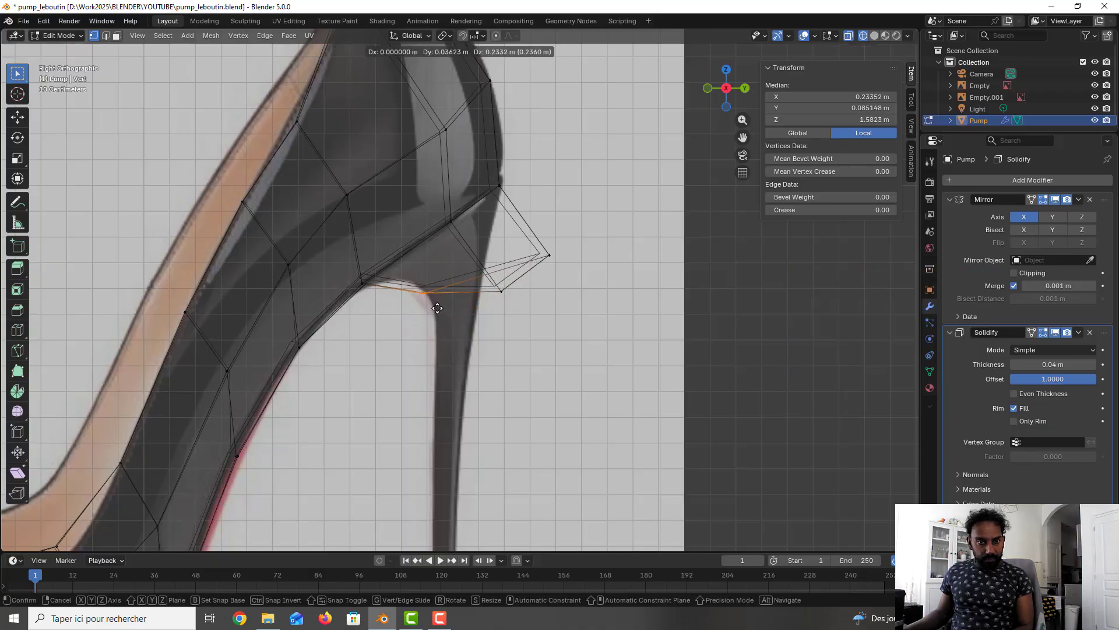
click(414, 301)
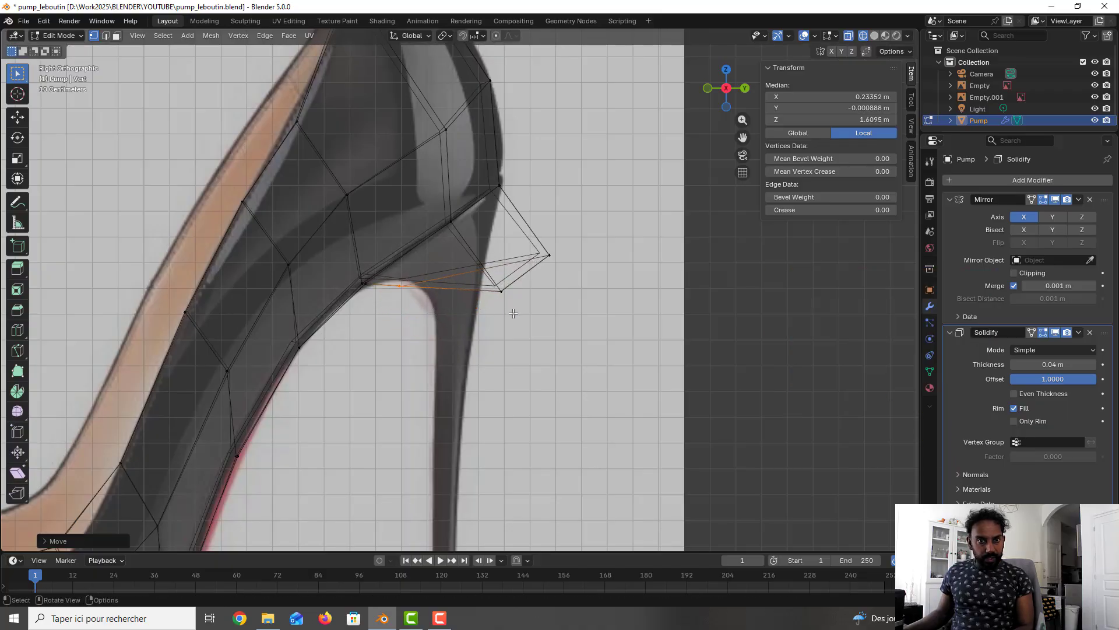
Move the extruded block's middle and rear lower vertices inward so its bottom and back follow the heel in the reference
click(501, 290)
key(g)
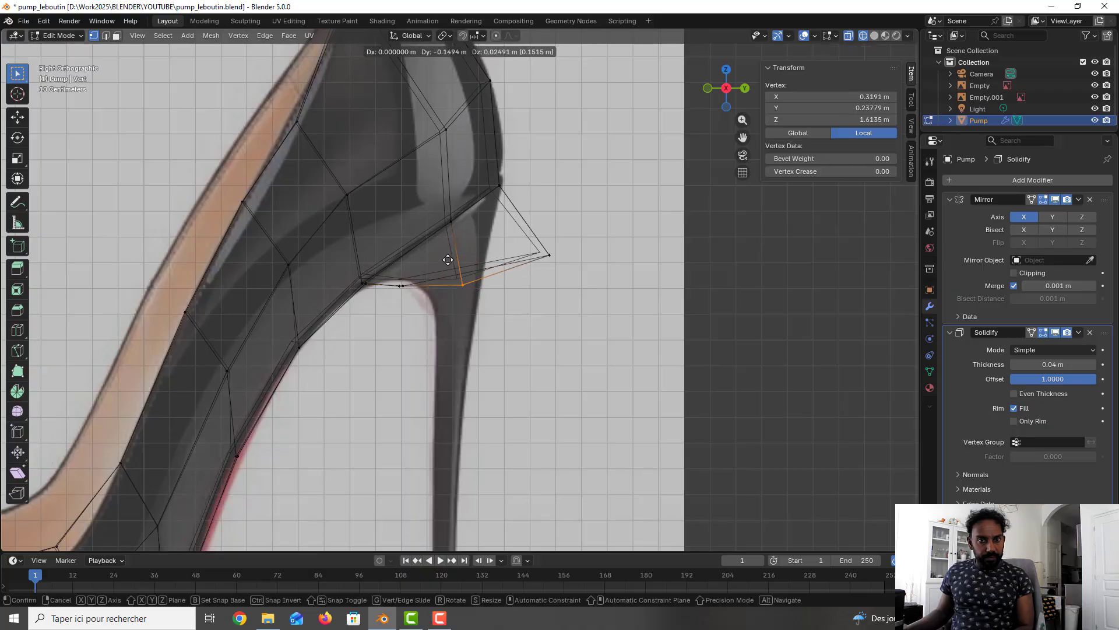
click(445, 259)
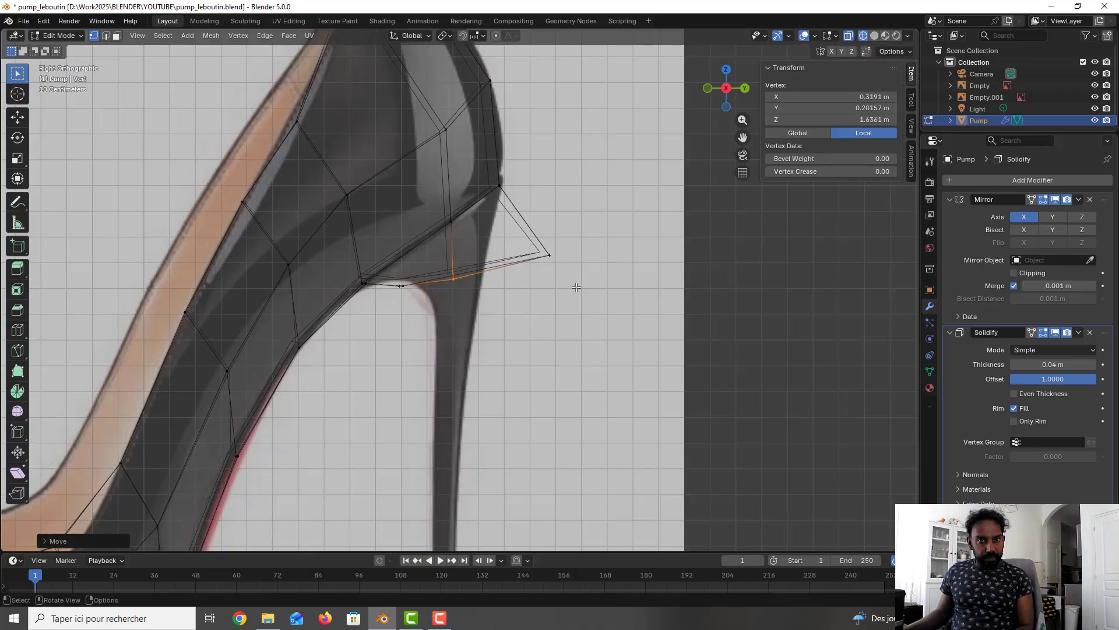
click(549, 254)
key(g)
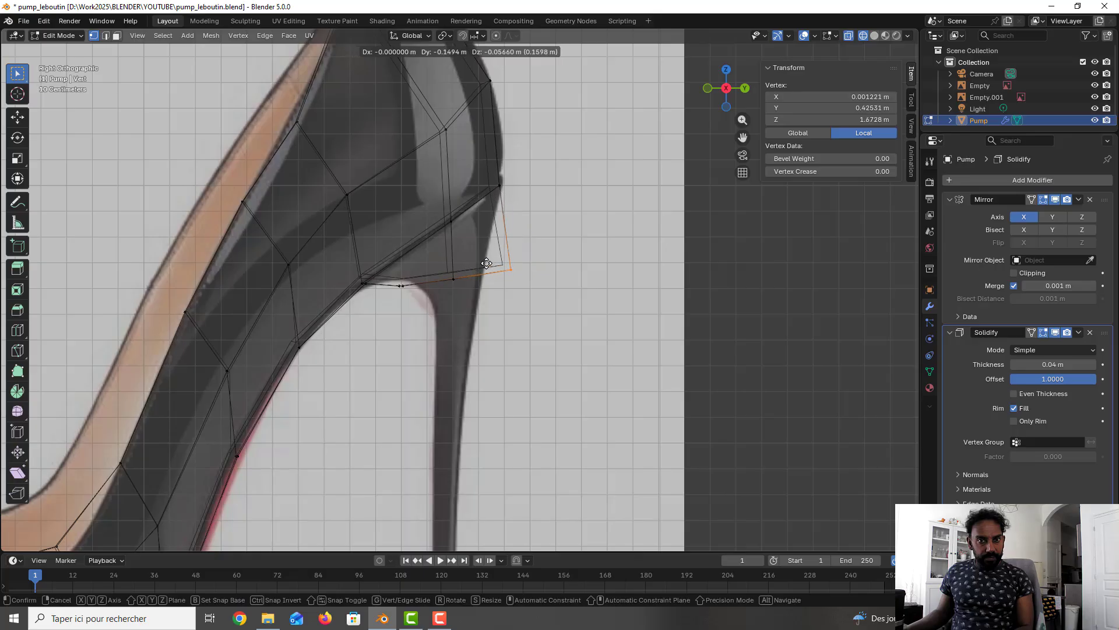
click(469, 267)
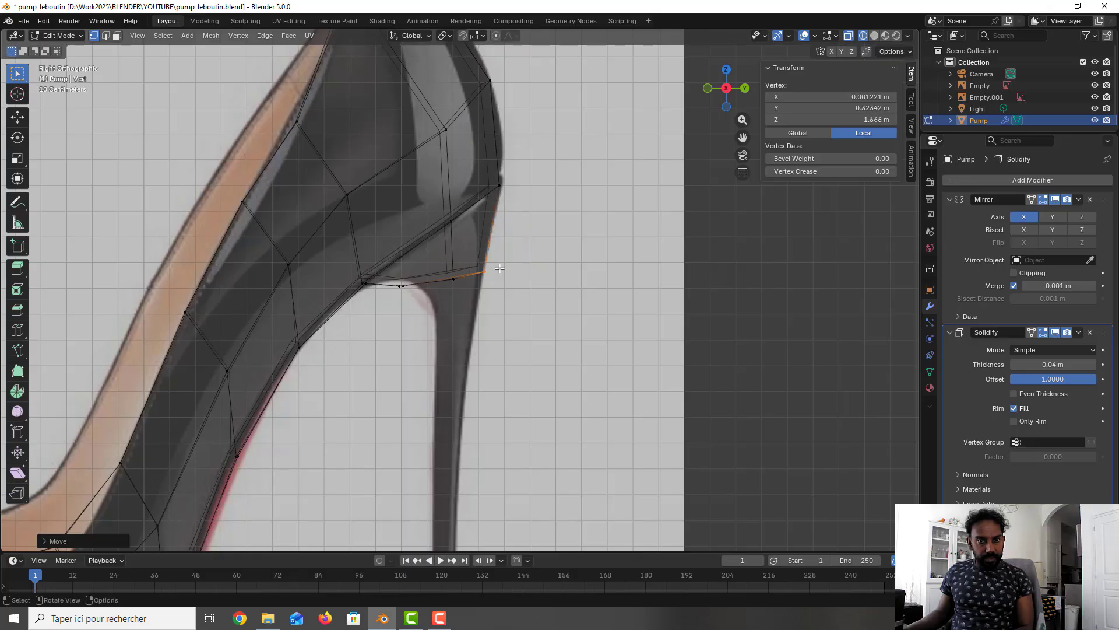
scroll(478, 319, up, 2)
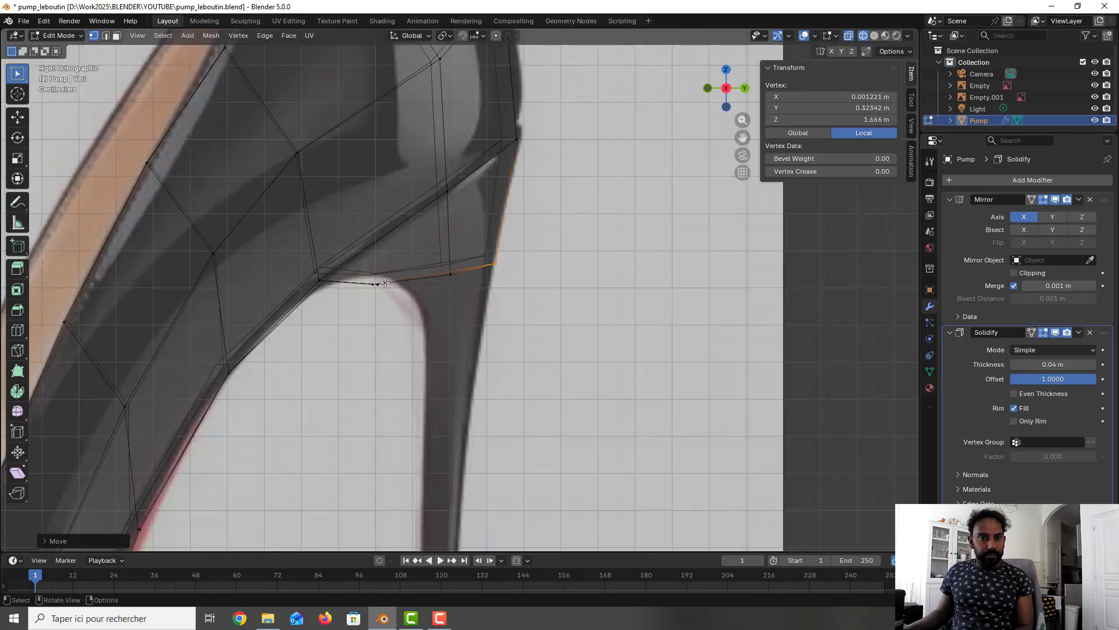
Save the file, return to solid shading with X-ray off, and switch to face selection mode beneath the heel
key(ctrl+s)
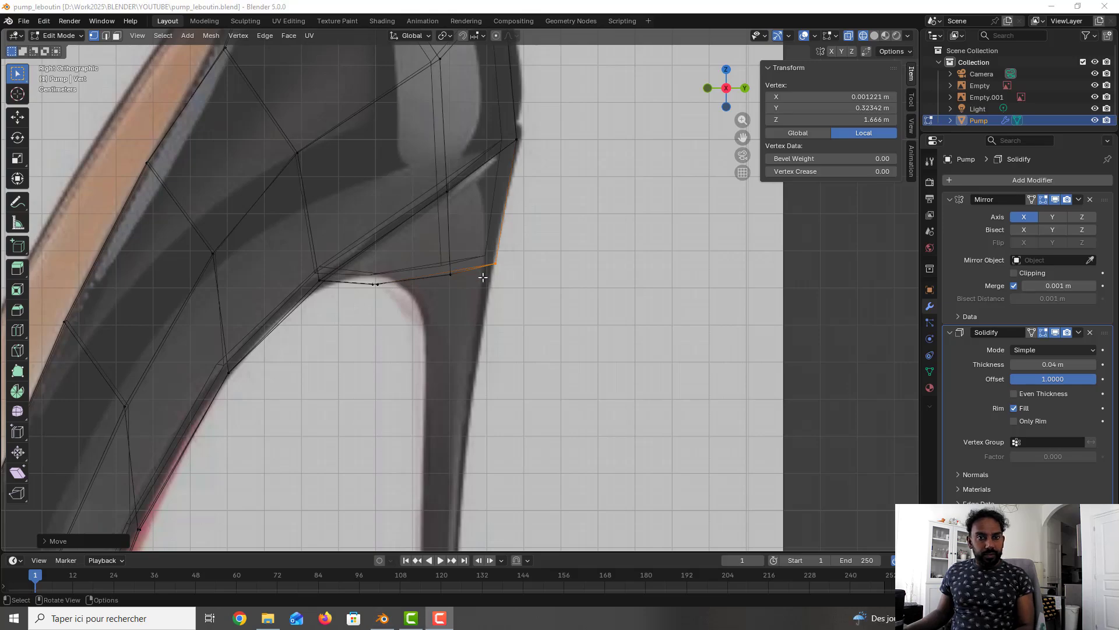
middle_drag(480, 282, 618, 233)
click(875, 35)
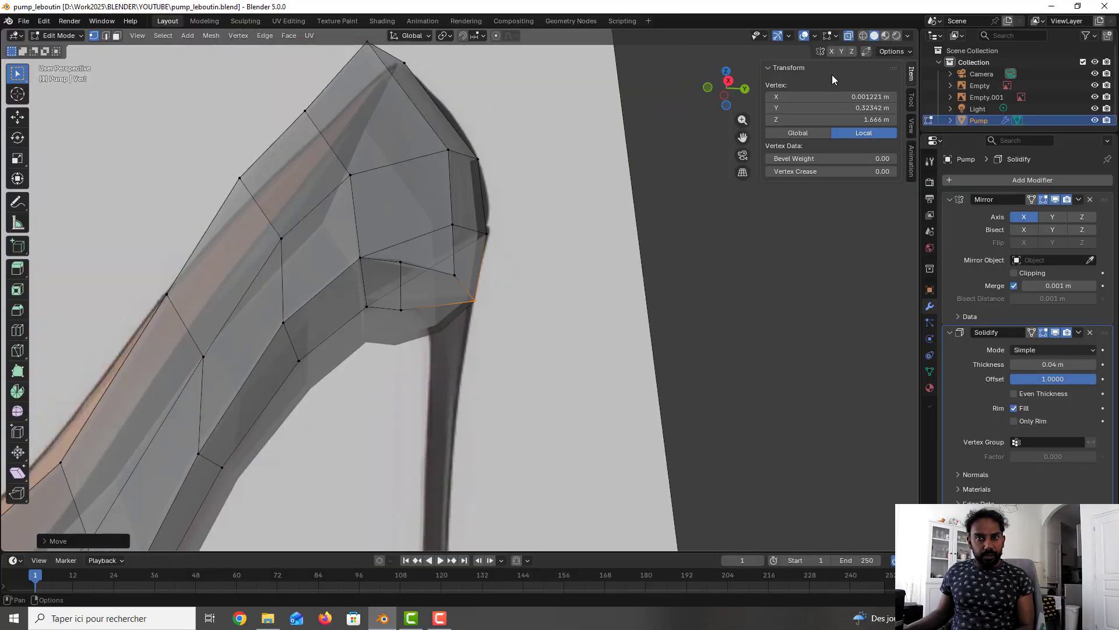
click(849, 36)
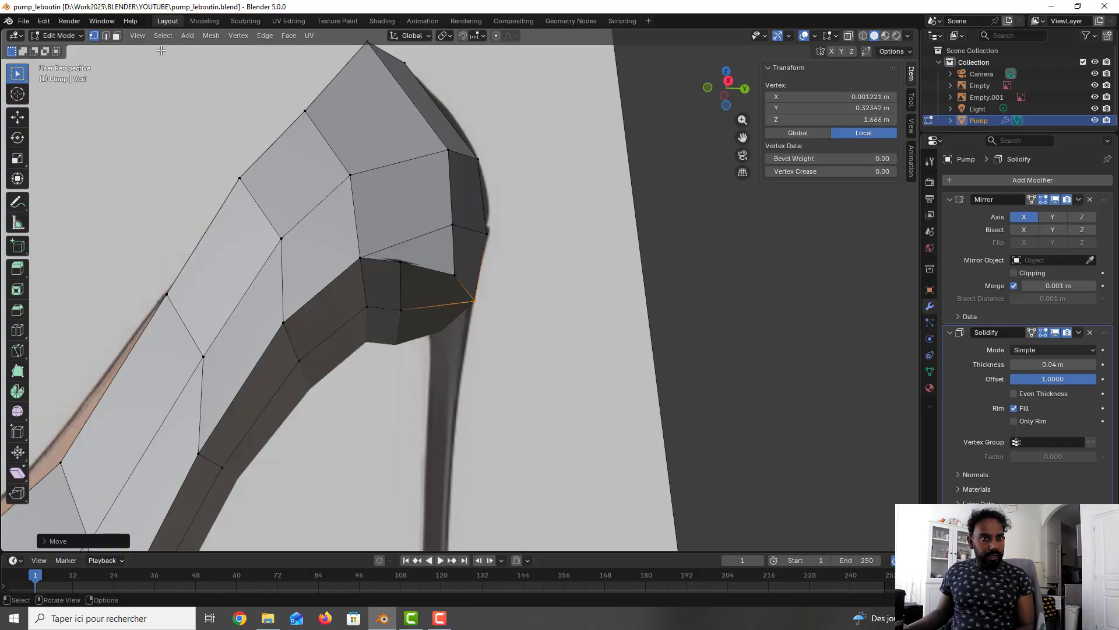
click(118, 36)
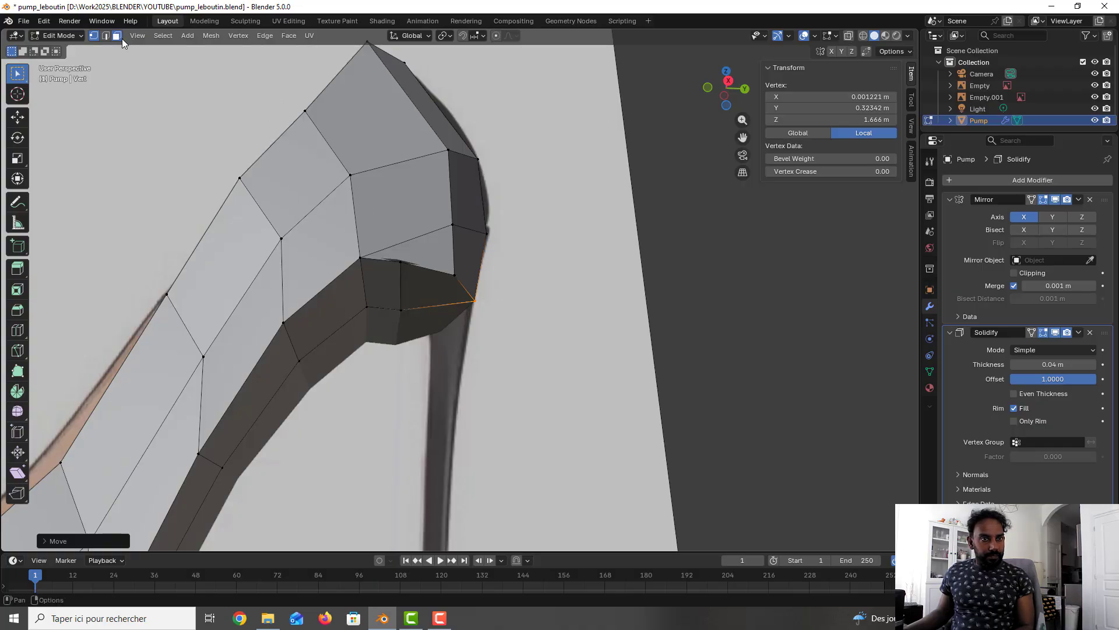
Select the rear underside face beneath the heel and extrude it downward by about 0.16 m
click(432, 288)
middle_drag(444, 306, 452, 333)
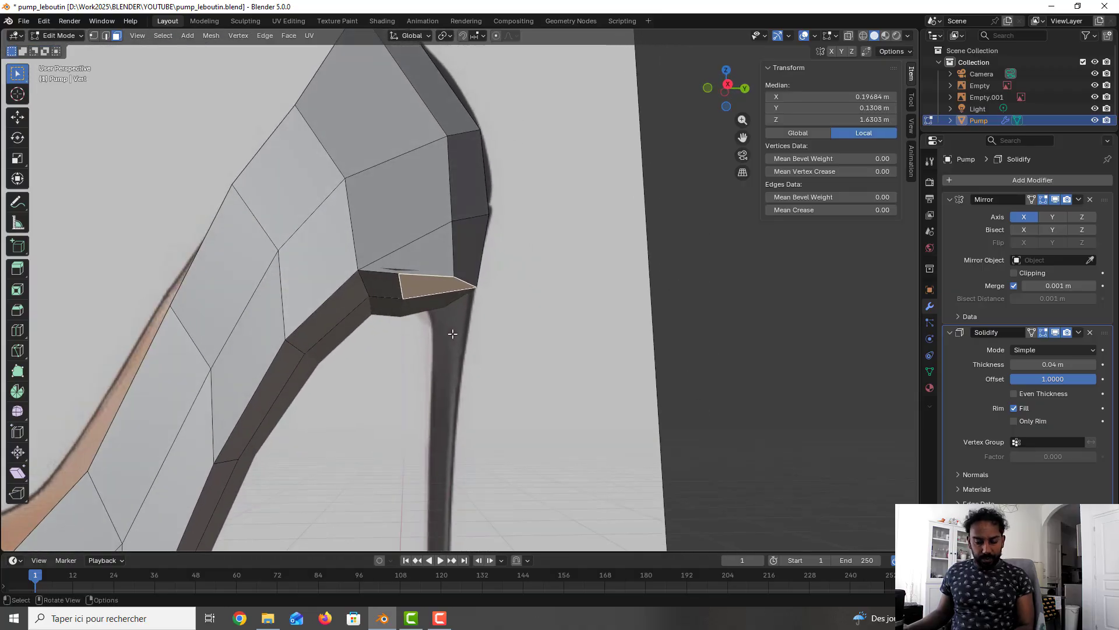
key(e)
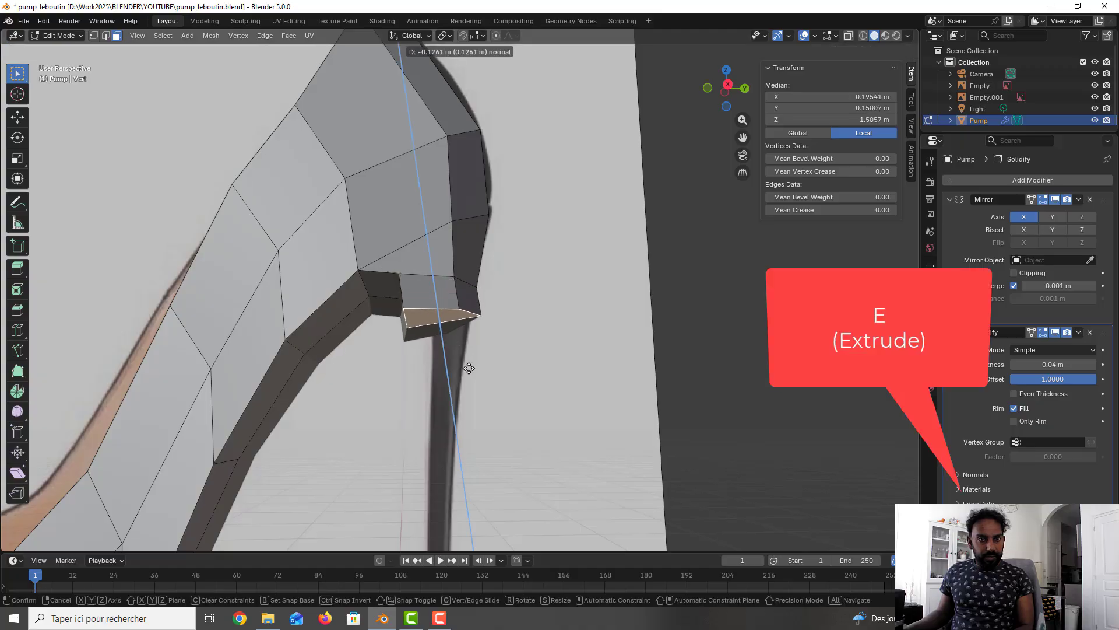
click(484, 337)
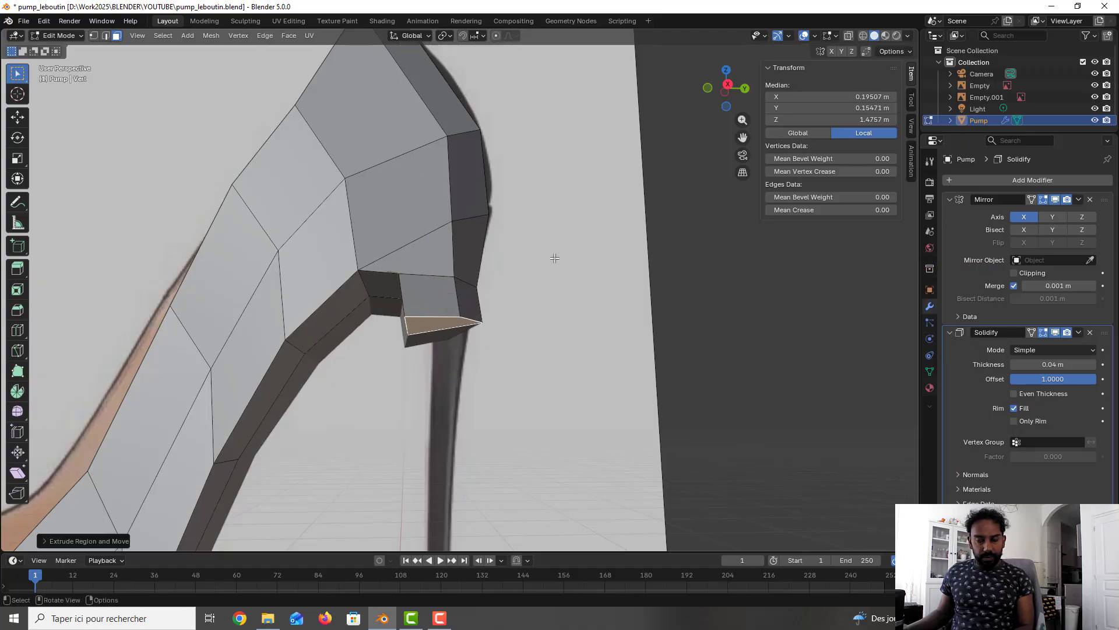
In the right-side wireframe view with X-ray, select the new extrusion's lower rear vertex in vertex mode and save the file
key(KP_3)
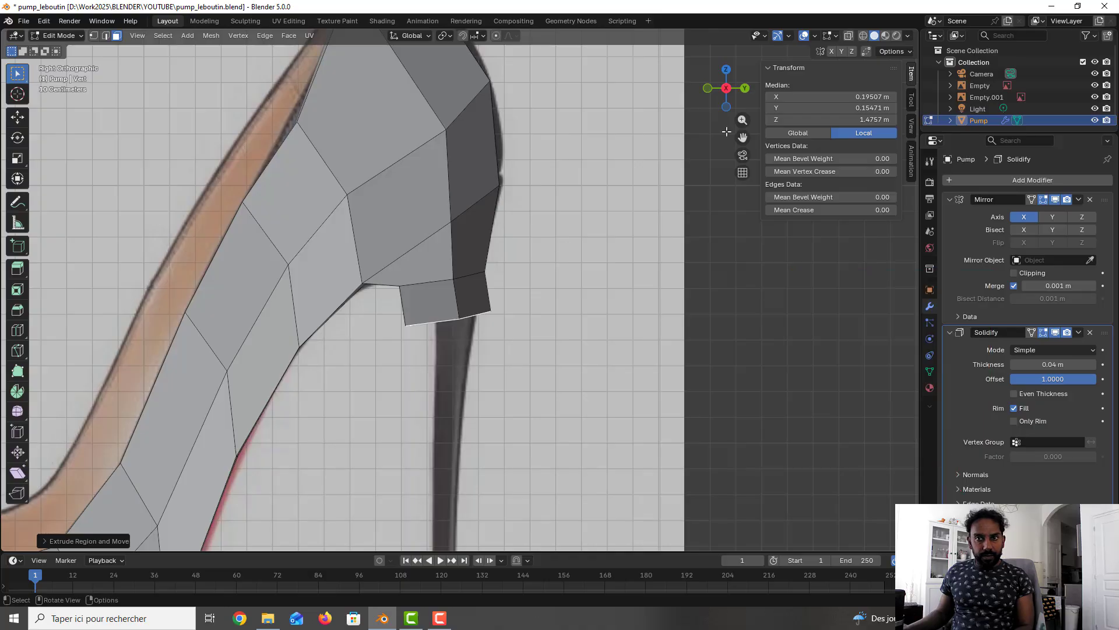
click(847, 36)
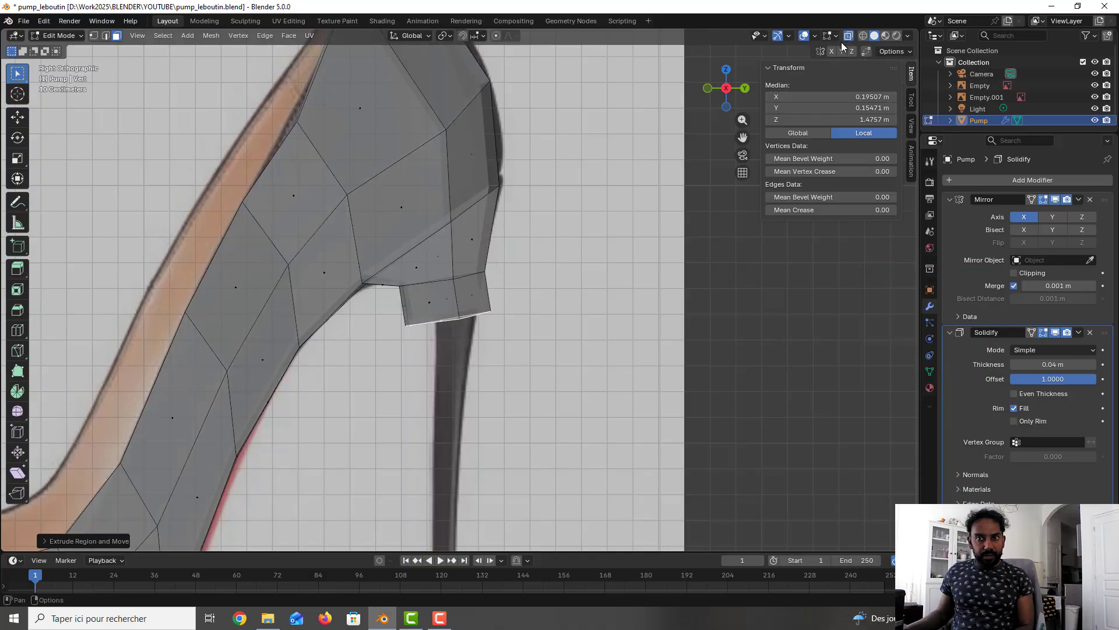
scroll(460, 292, up, 4)
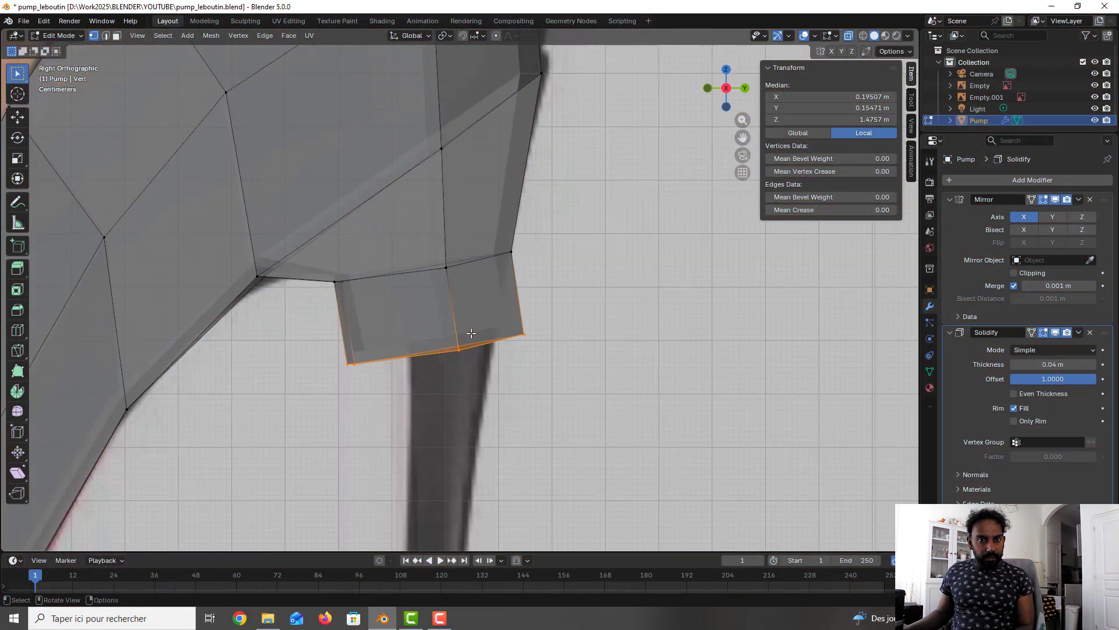
click(524, 339)
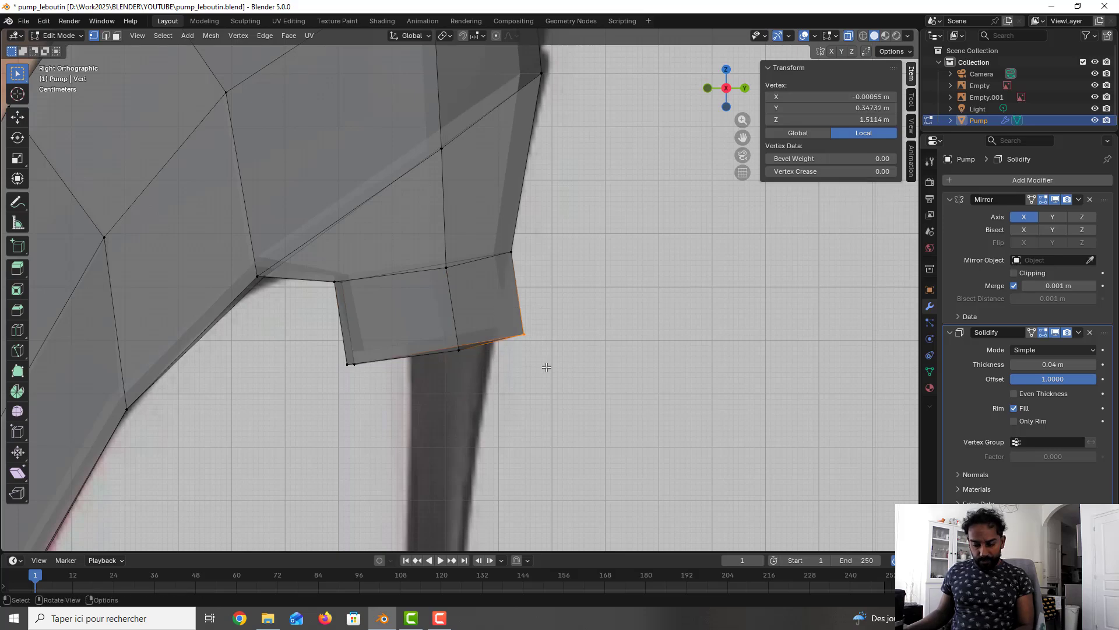
click(863, 35)
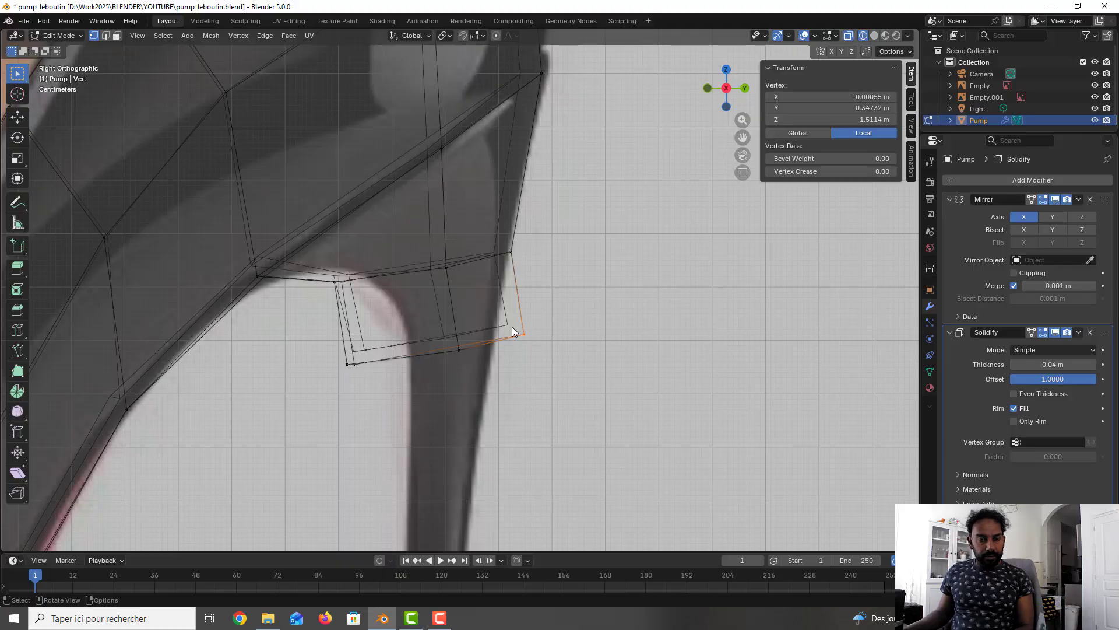
key(ctrl+s)
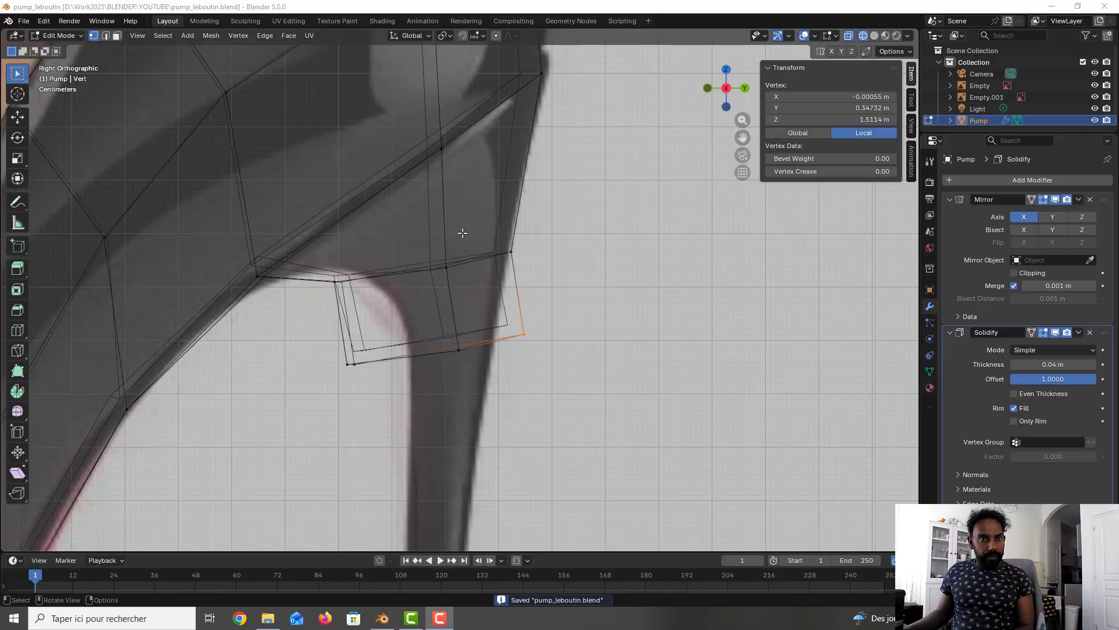
Move the new section's lower rear vertex and its front lower vertices inward onto the stiletto outline in the reference
key(b)
key(g)
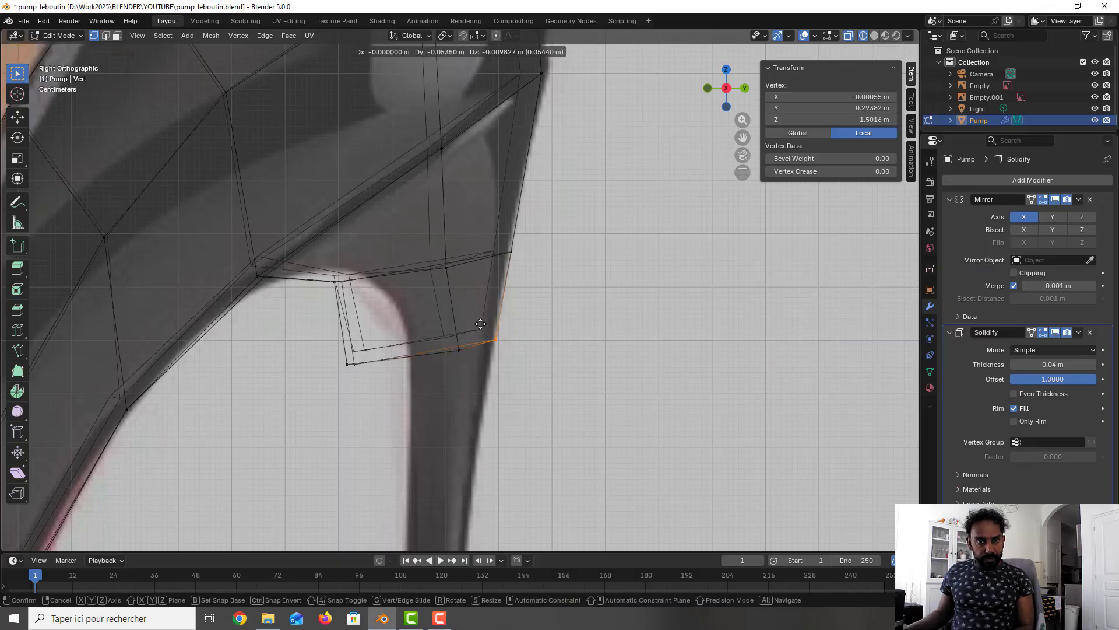
click(480, 324)
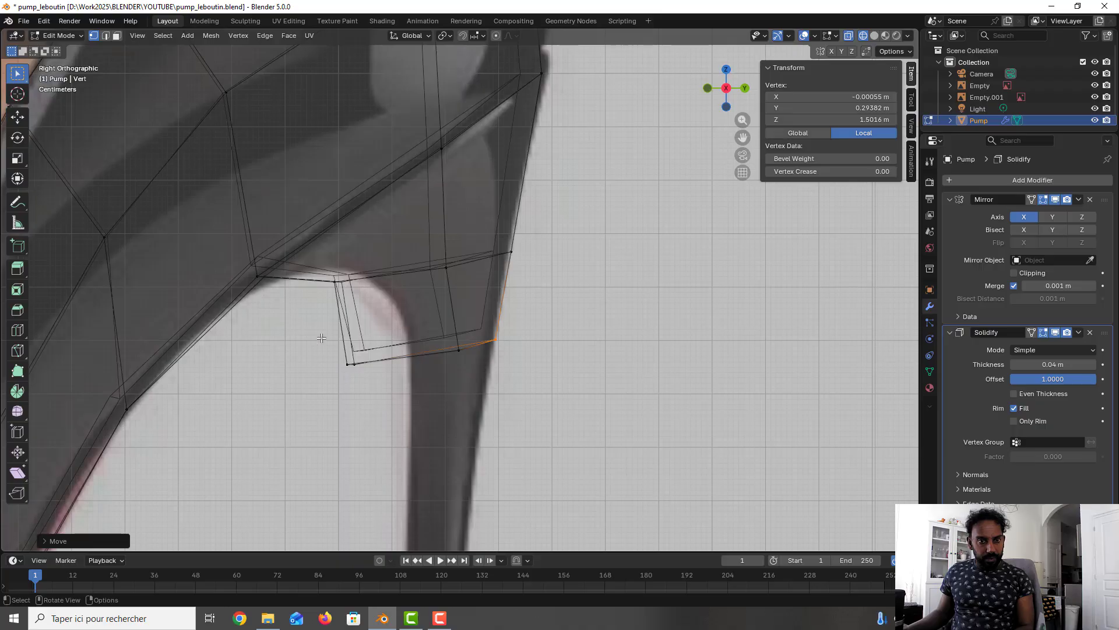
drag(321, 338, 381, 386)
key(g)
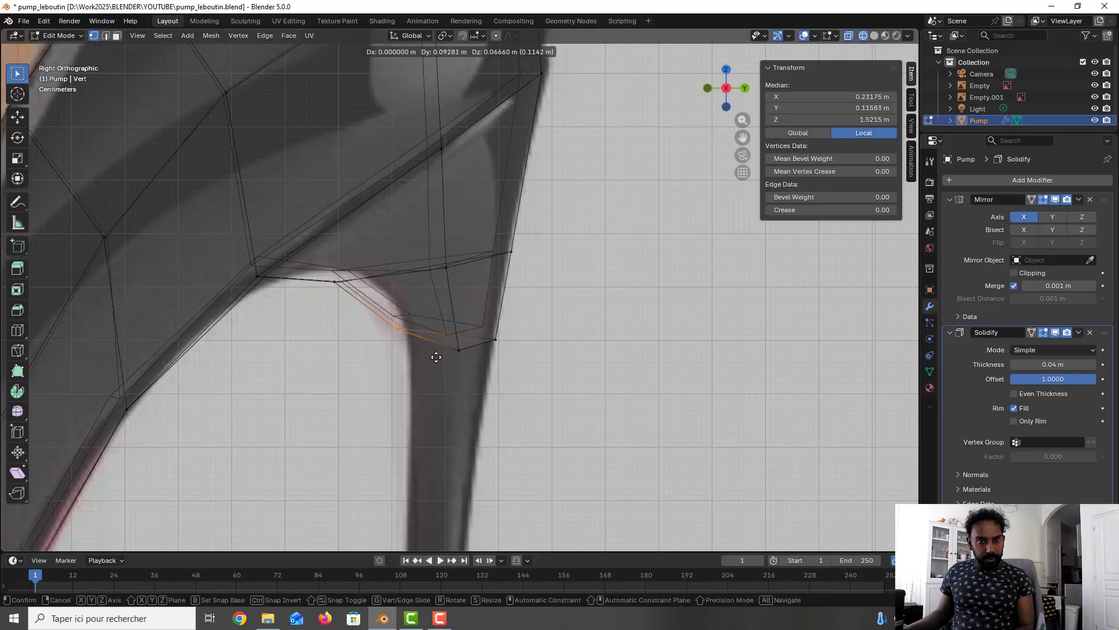
click(439, 369)
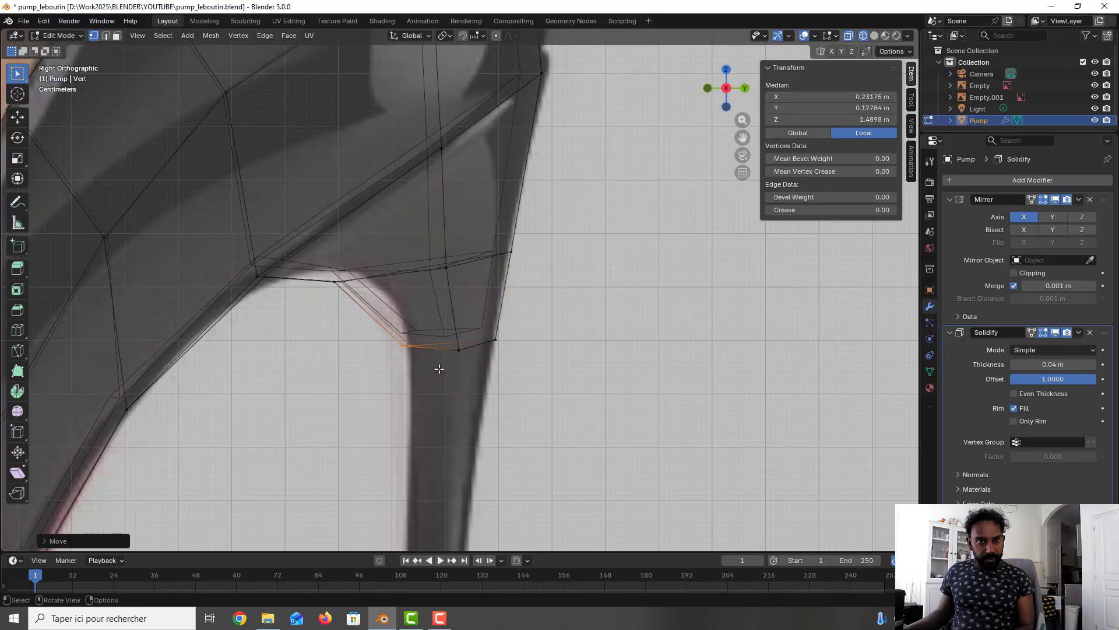
scroll(490, 327, down, 1)
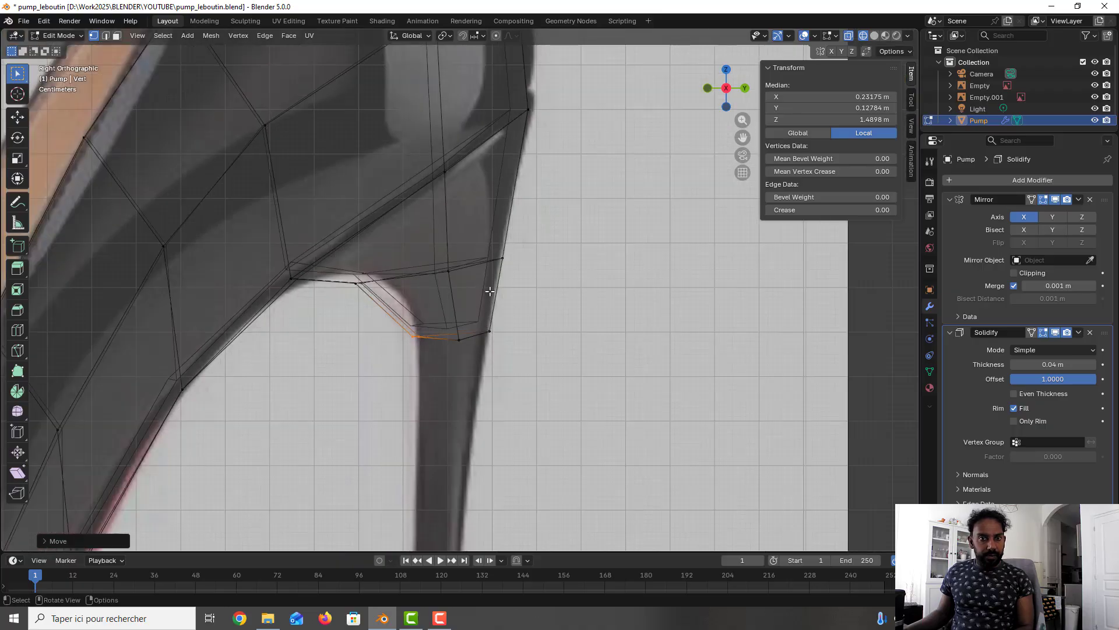
In face mode with solid X-ray shading, select the heel section's bottom face and extrude it about 0.19 m down along the stiletto
click(117, 36)
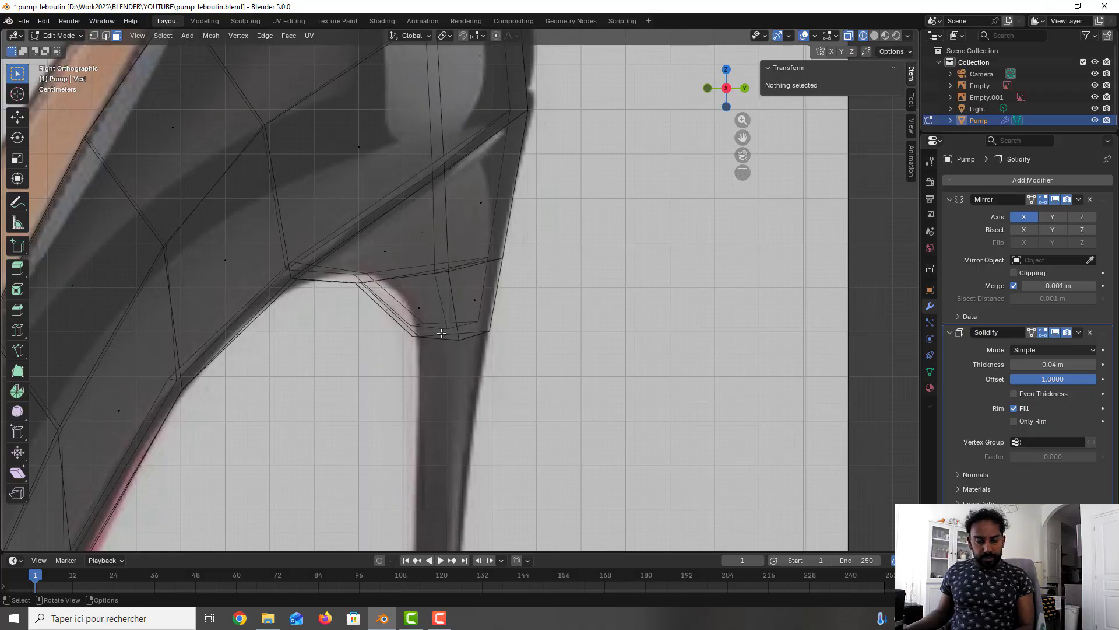
middle_drag(441, 333, 454, 293)
click(875, 37)
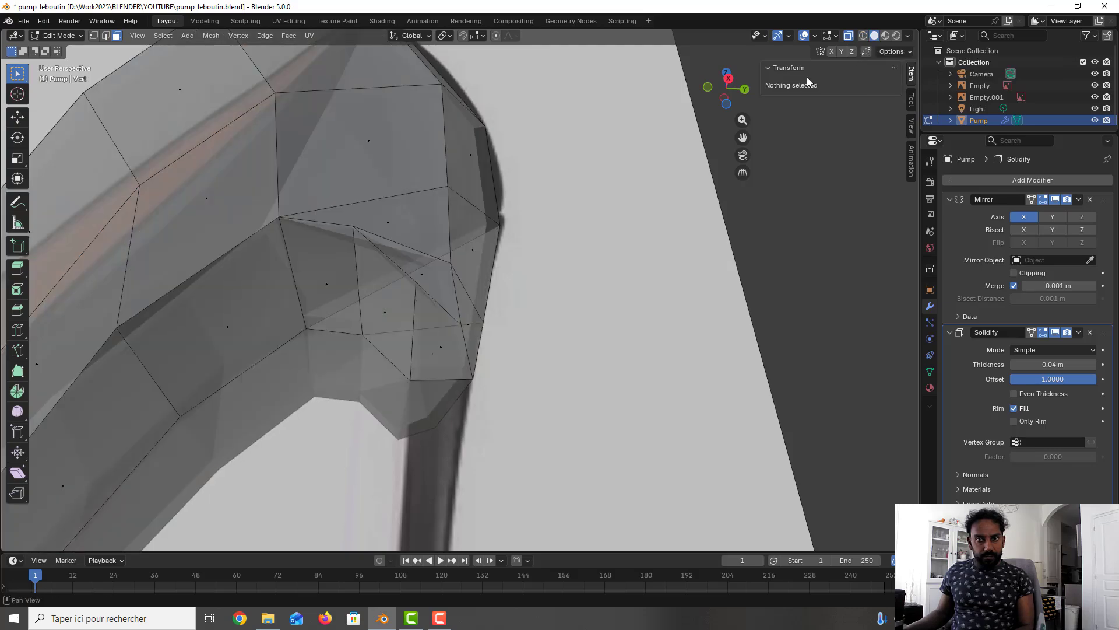
click(439, 330)
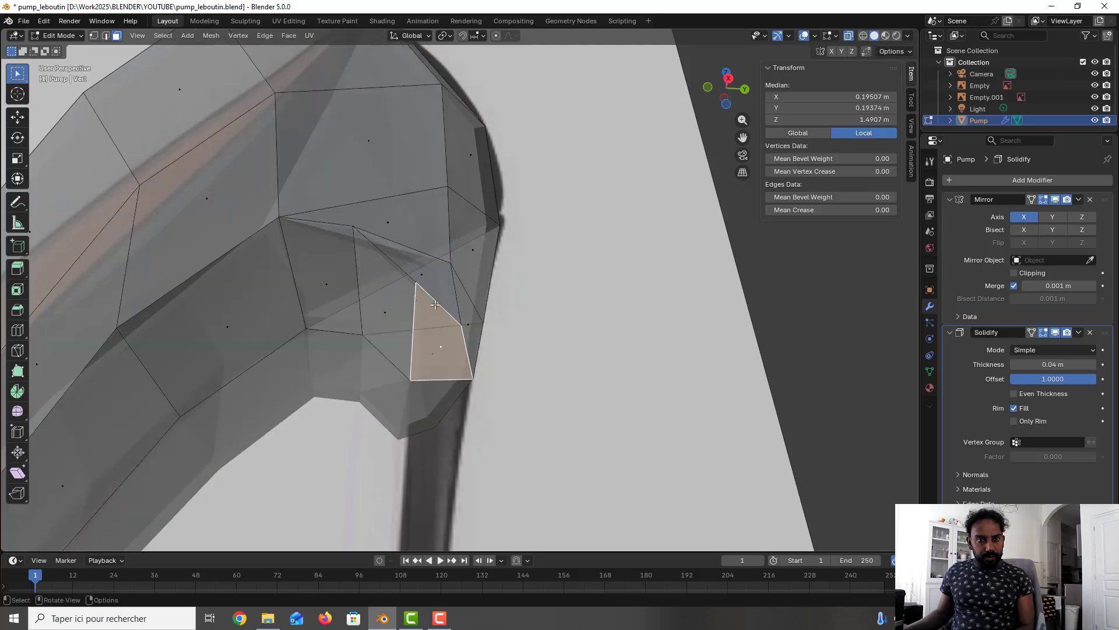
middle_drag(435, 304, 438, 326)
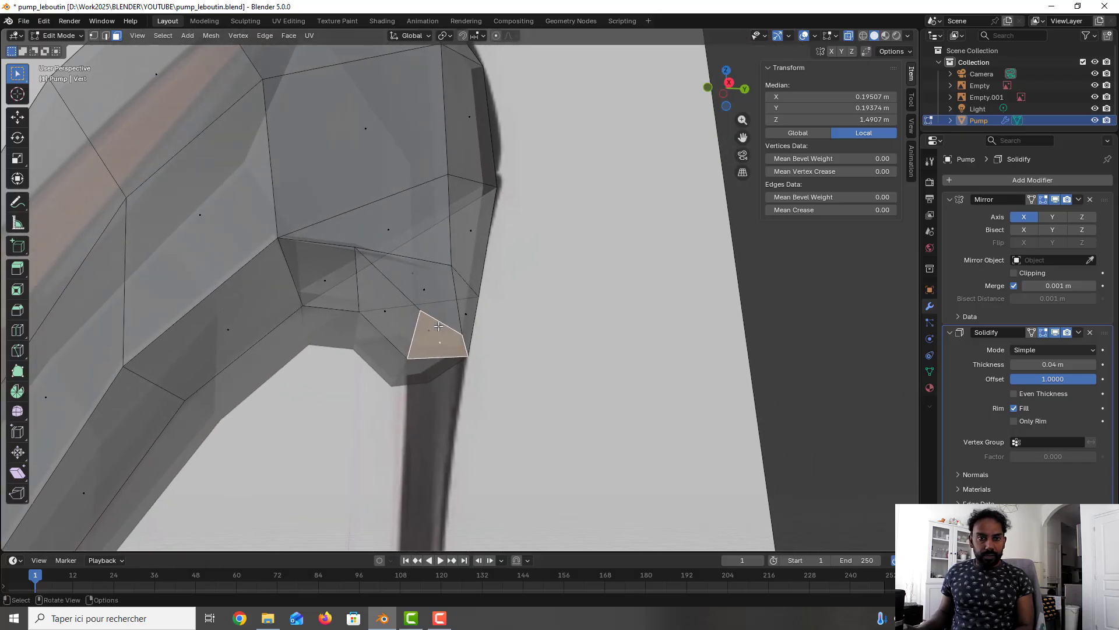
key(KP_3)
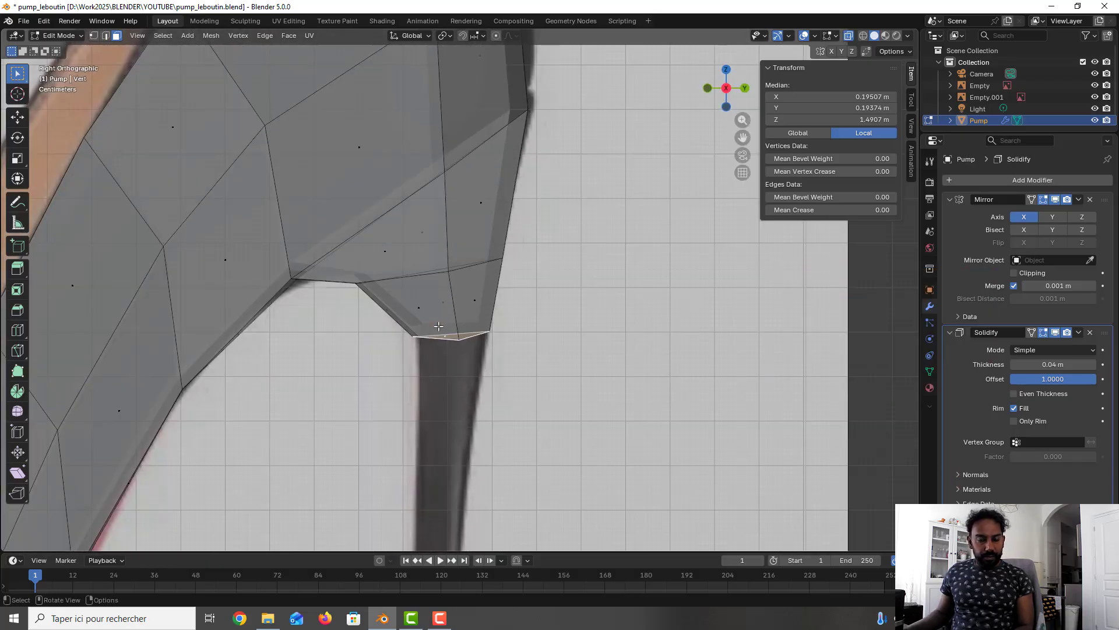
key(e)
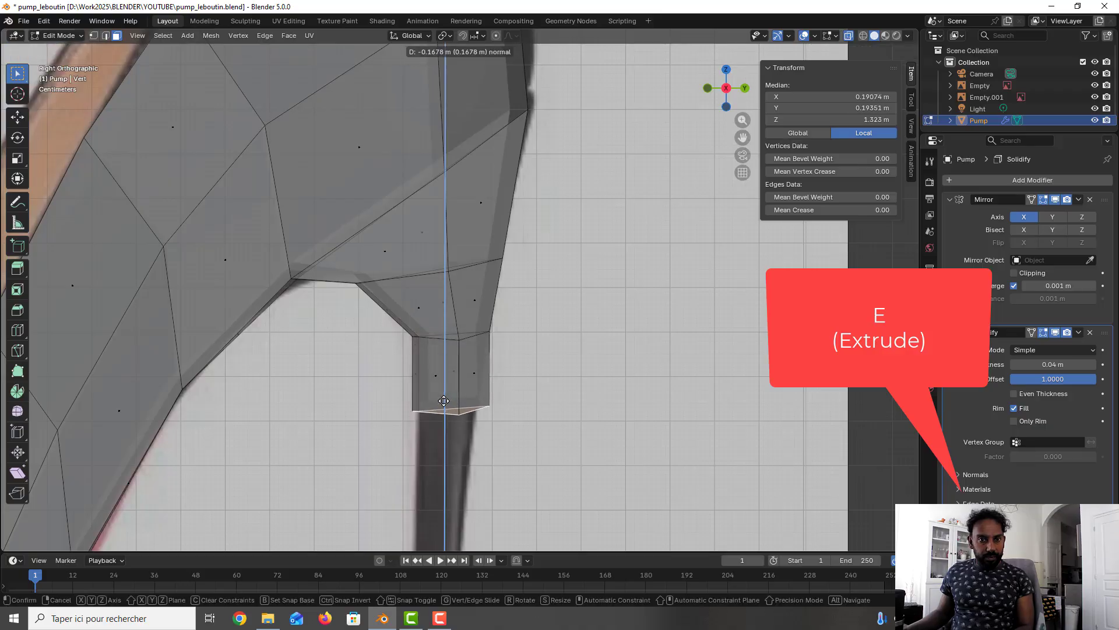
click(439, 409)
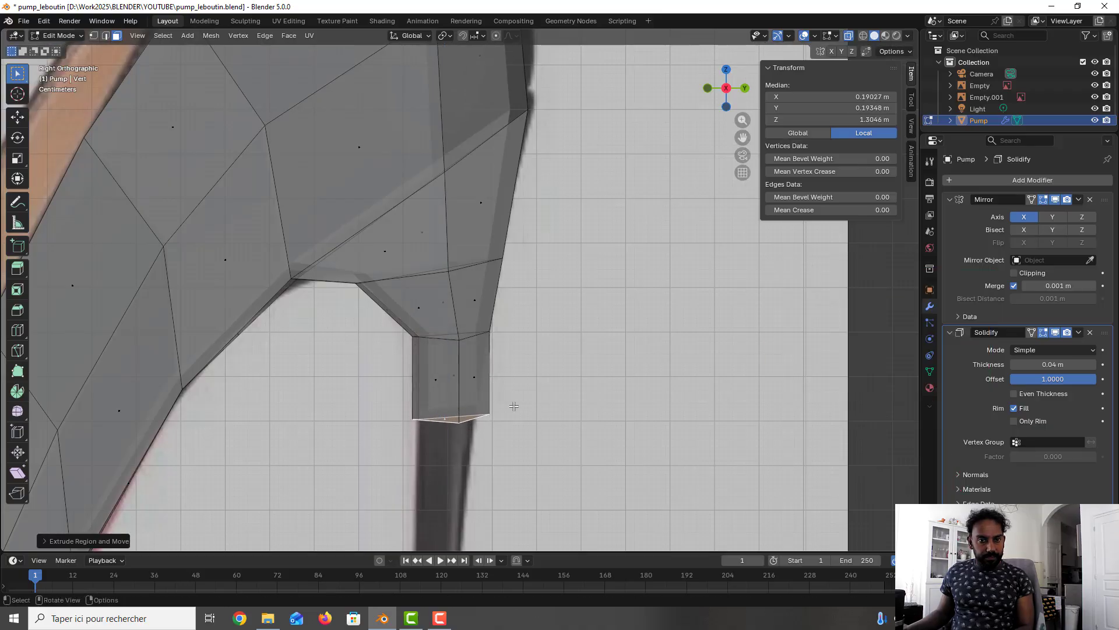
Scale the extruded heel's bottom face to about 0.91 to narrow it toward the reference stiletto
shift+middle_drag(512, 401, 505, 260)
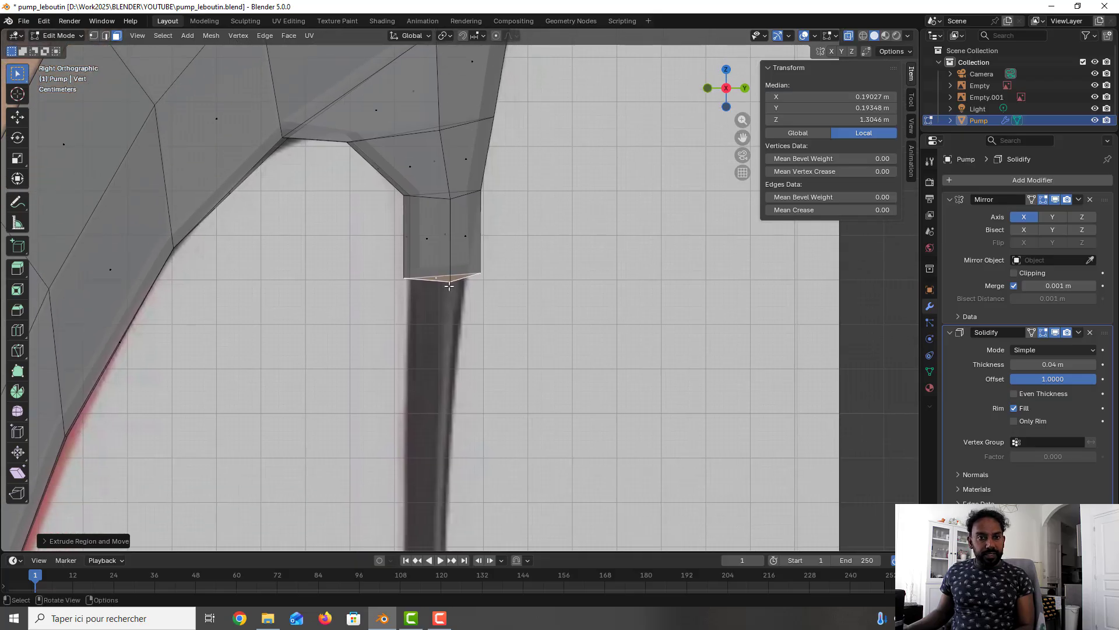
key(s)
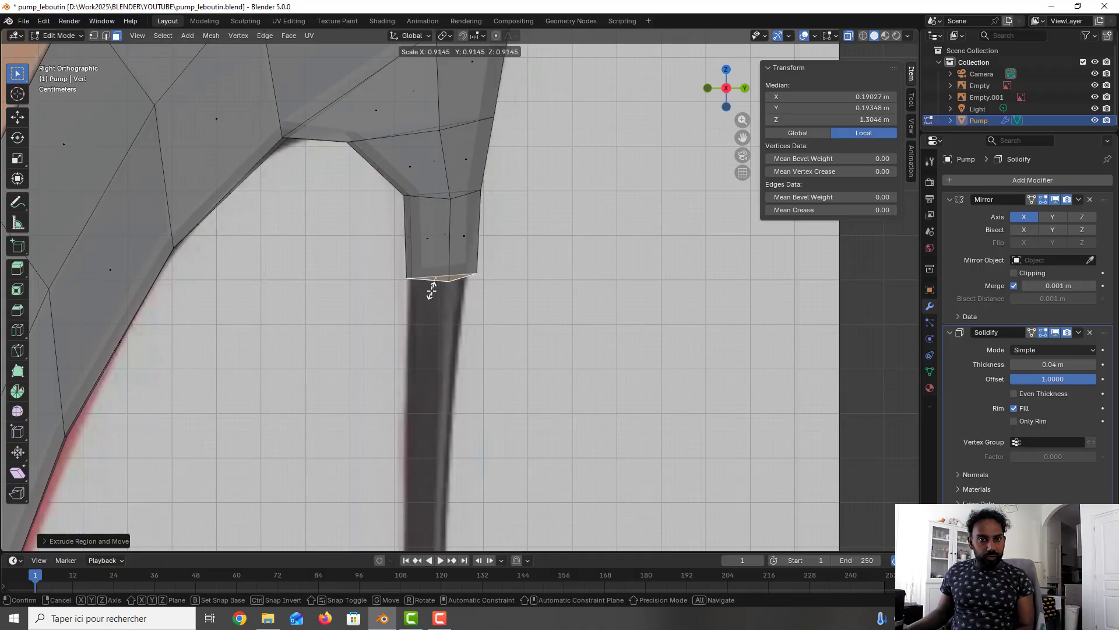
click(432, 288)
key(g)
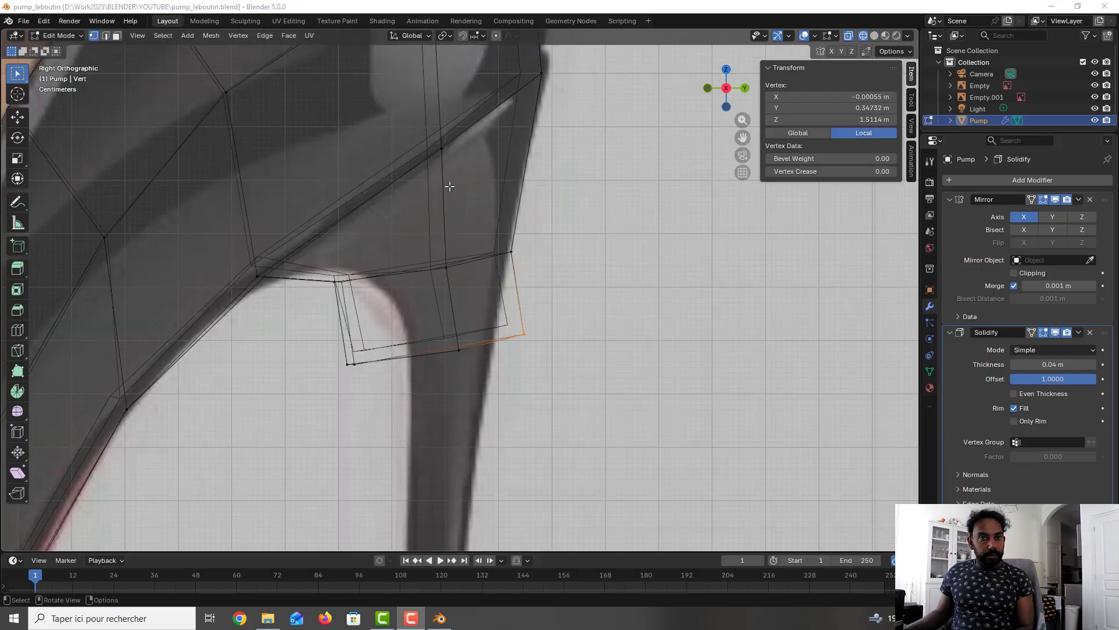
Save the file and move the heel section's front lower vertices inward to the stiletto's front edge in the reference
key(ctrl+s)
drag(382, 401, 380, 390)
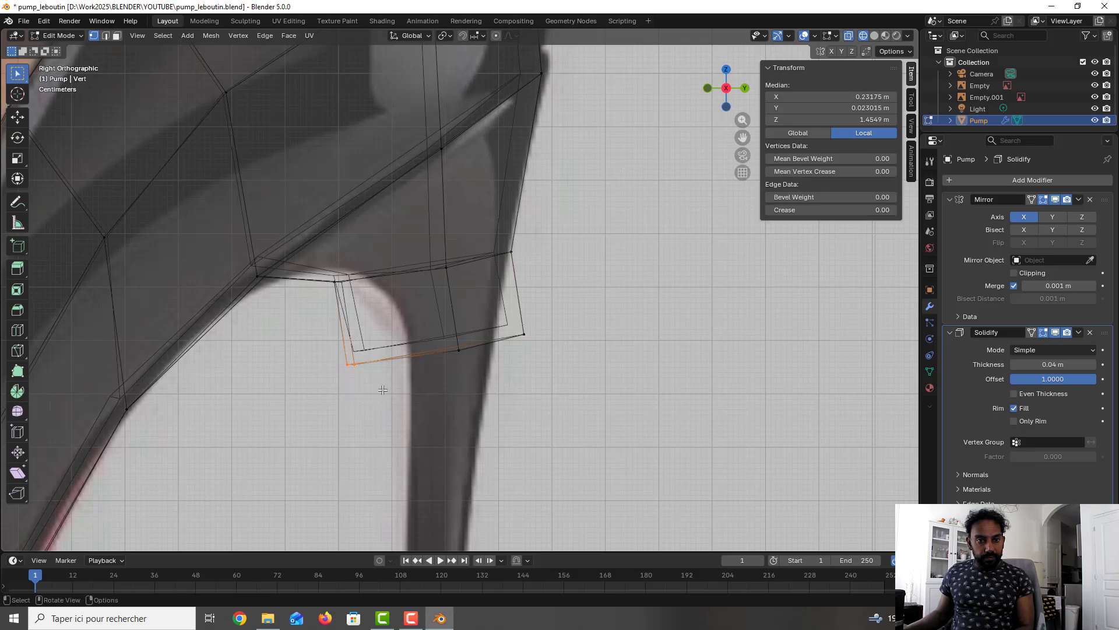
key(g)
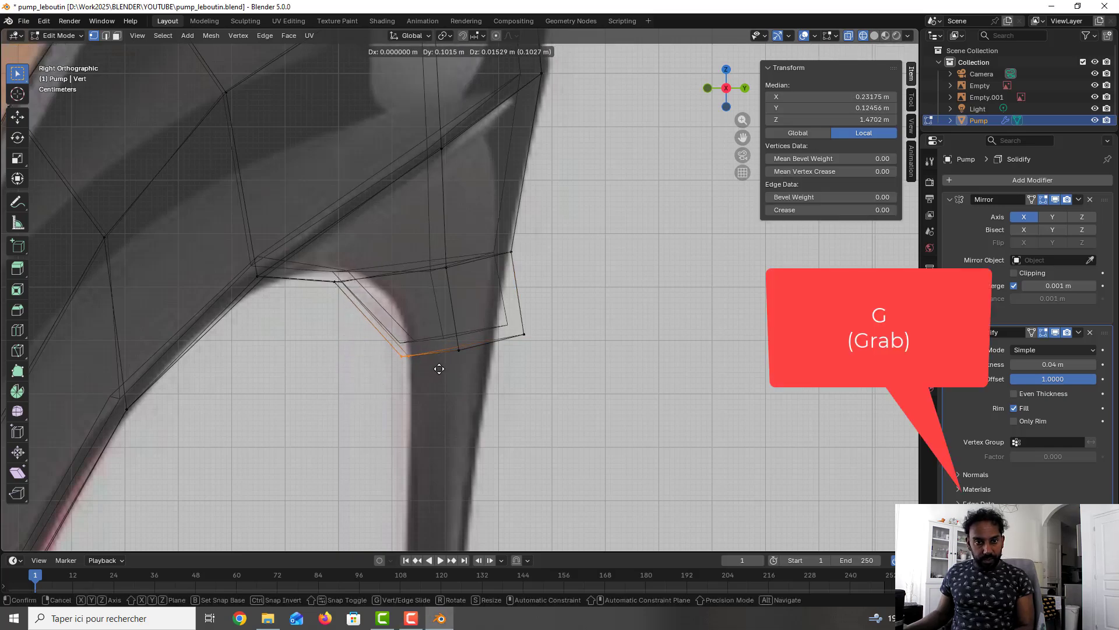
click(437, 365)
Move the heel section's middle and rear lower vertices slightly down and inward to match the stiletto's back edge, and save the file
drag(473, 370, 449, 335)
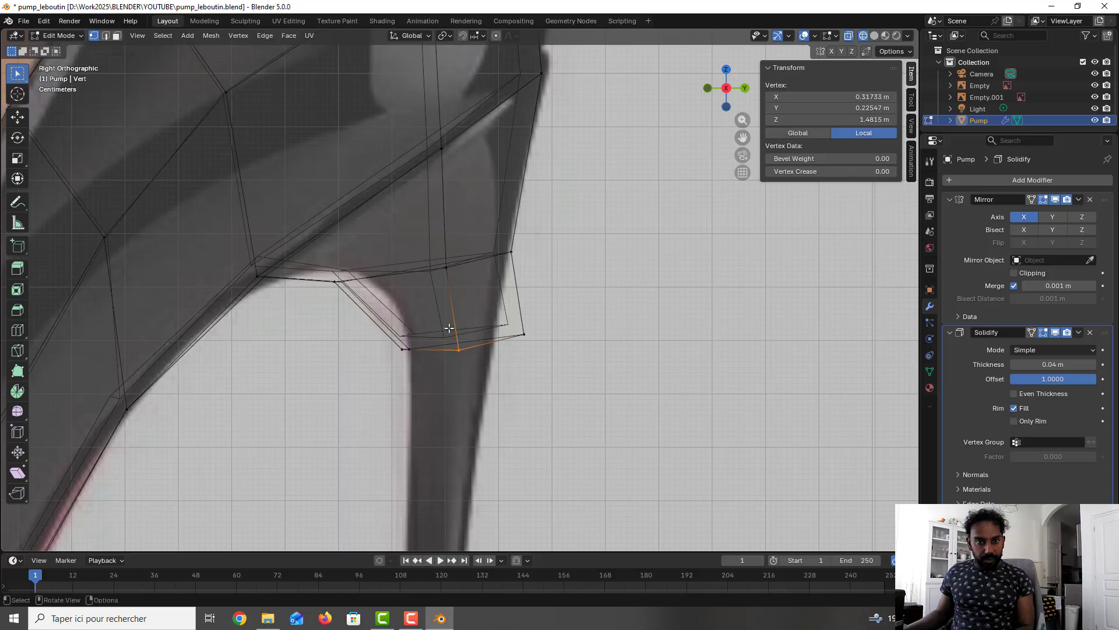
key(g)
click(438, 343)
drag(542, 369, 514, 325)
key(g)
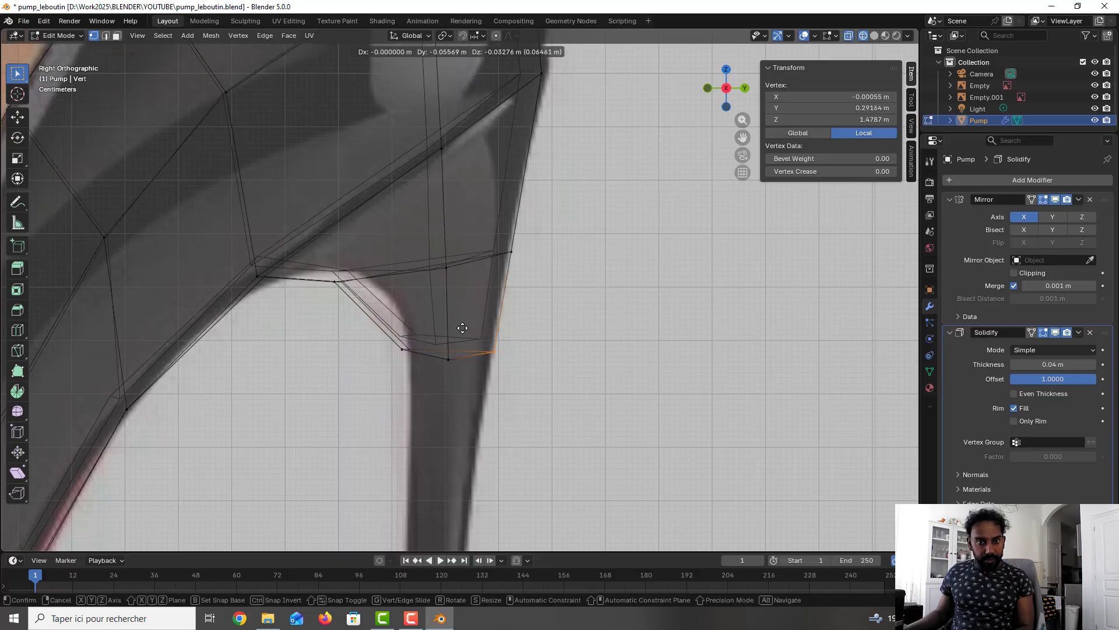
click(460, 326)
key(alt+a)
key(ctrl+s)
Select the heel section's bottom face in face mode and return to the right-side view with solid X-ray shading
middle_drag(417, 305, 437, 295)
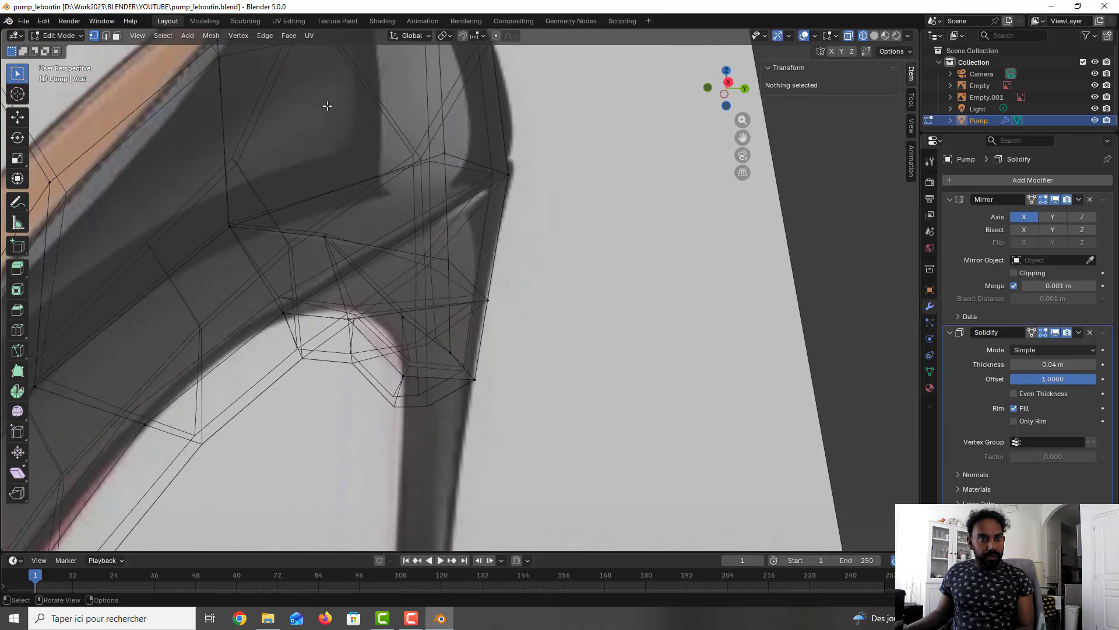
click(115, 37)
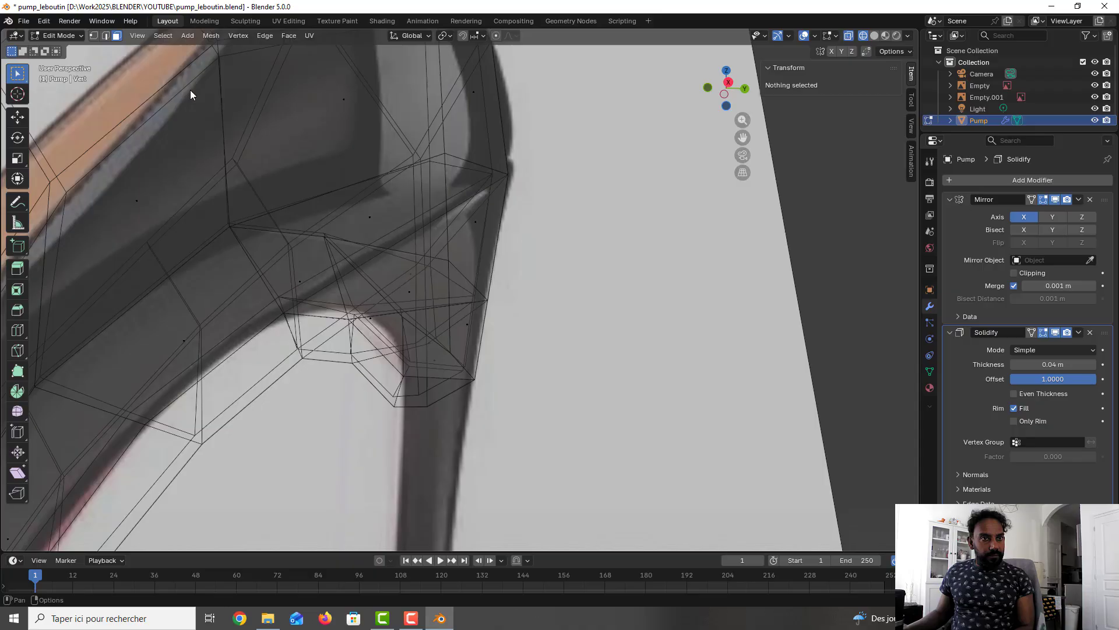
click(434, 371)
click(439, 386)
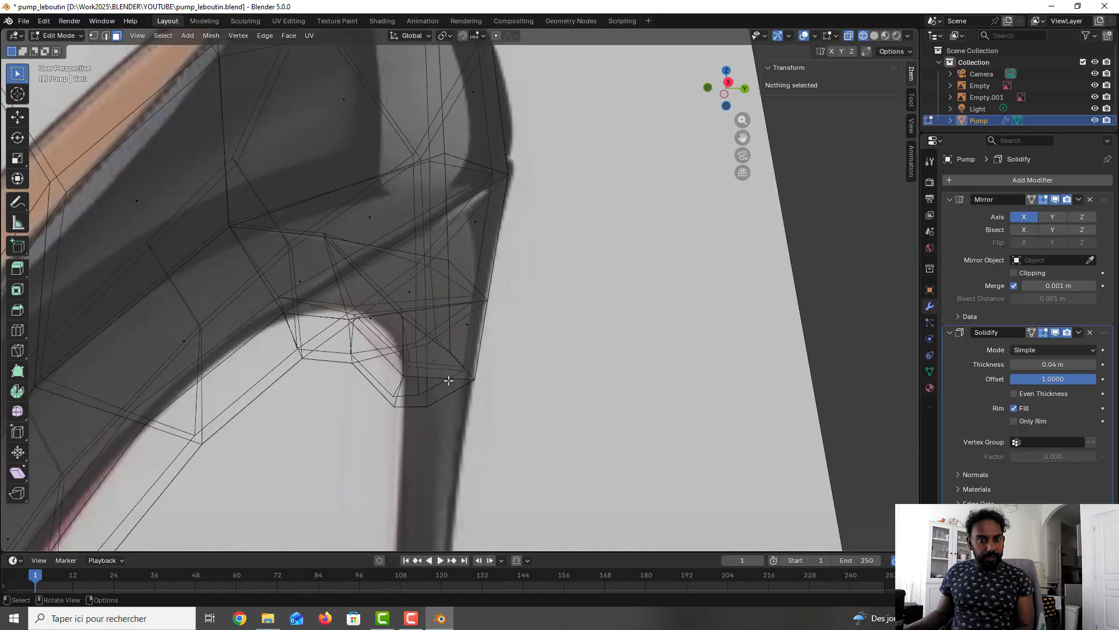
click(443, 366)
middle_drag(462, 319, 465, 350)
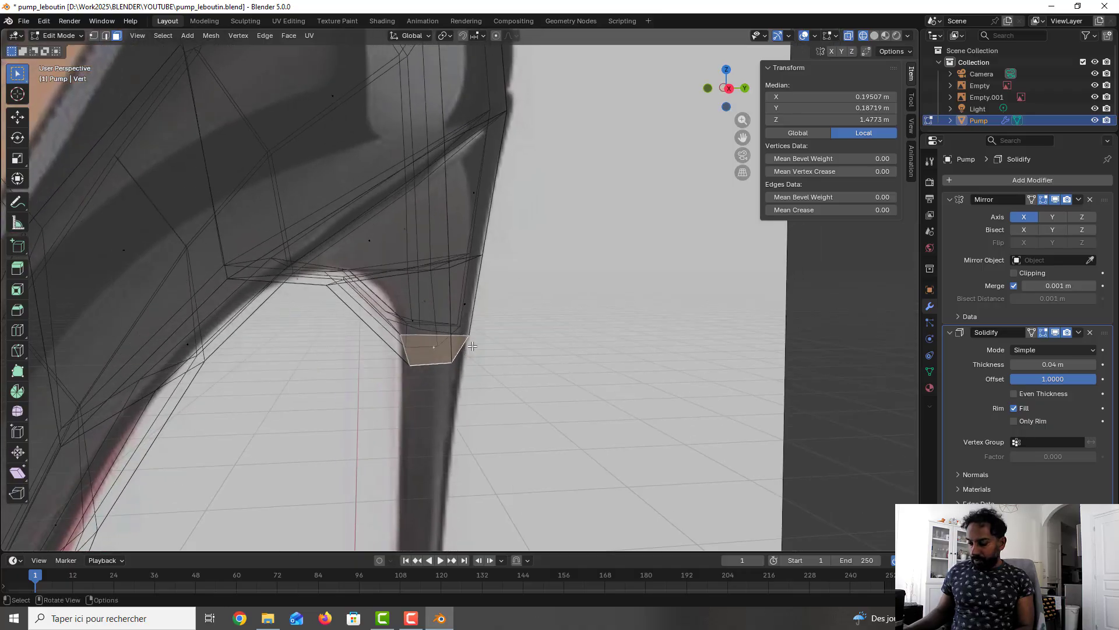
key(KP_3)
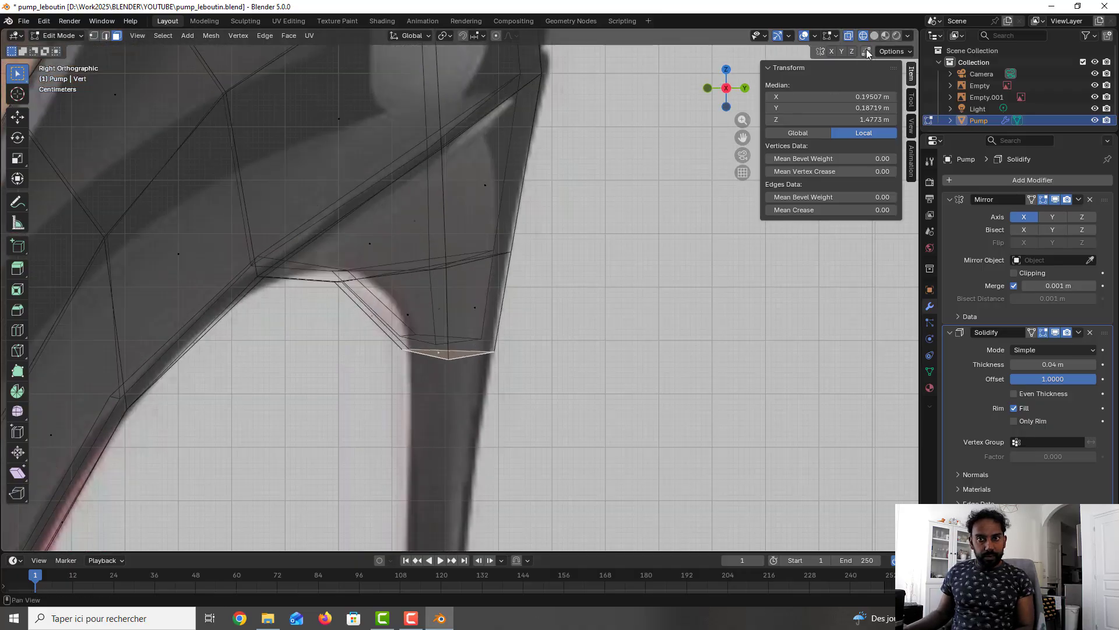
click(875, 35)
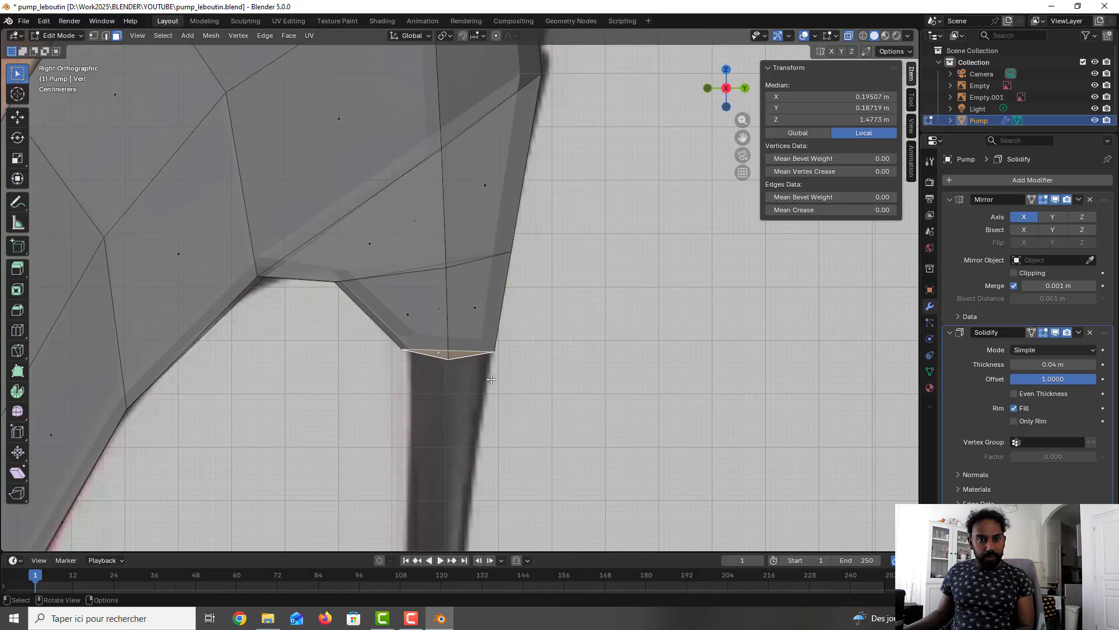
scroll(490, 380, down, 2)
shift+middle_drag(505, 377, 494, 266)
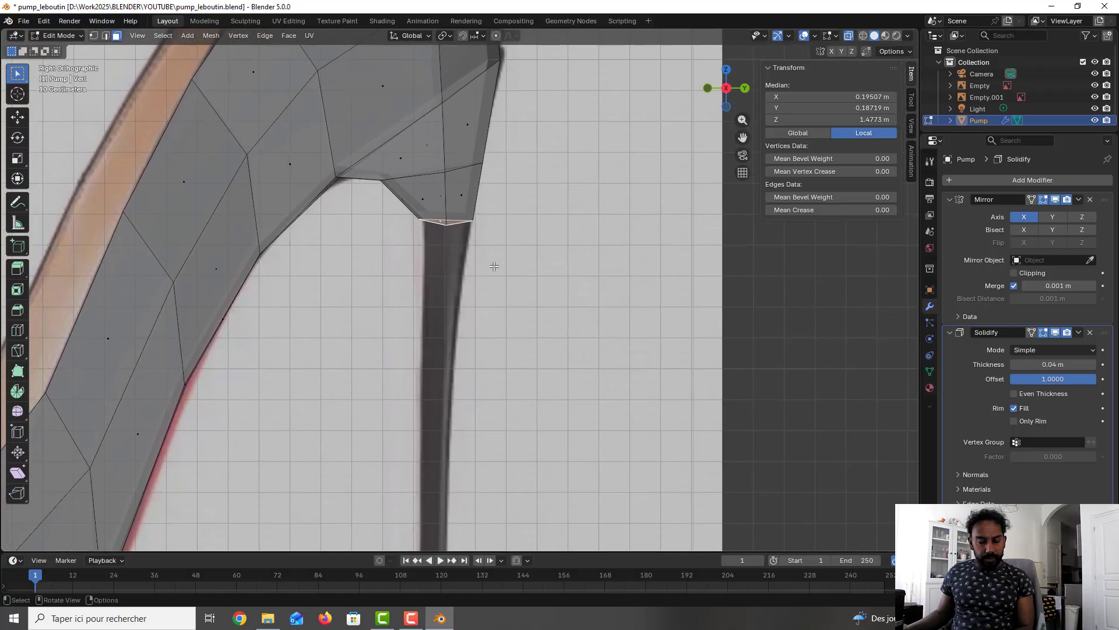
Extrude the heel's lower end face downward about 0.23 m and scale the new face to about 0.62
key(e)
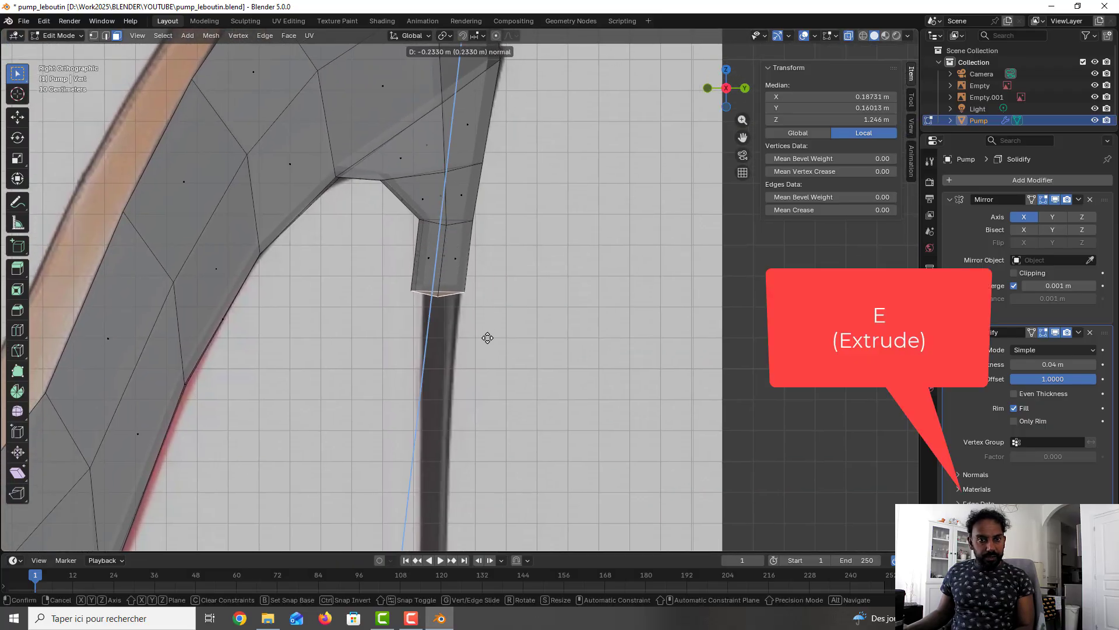
click(487, 337)
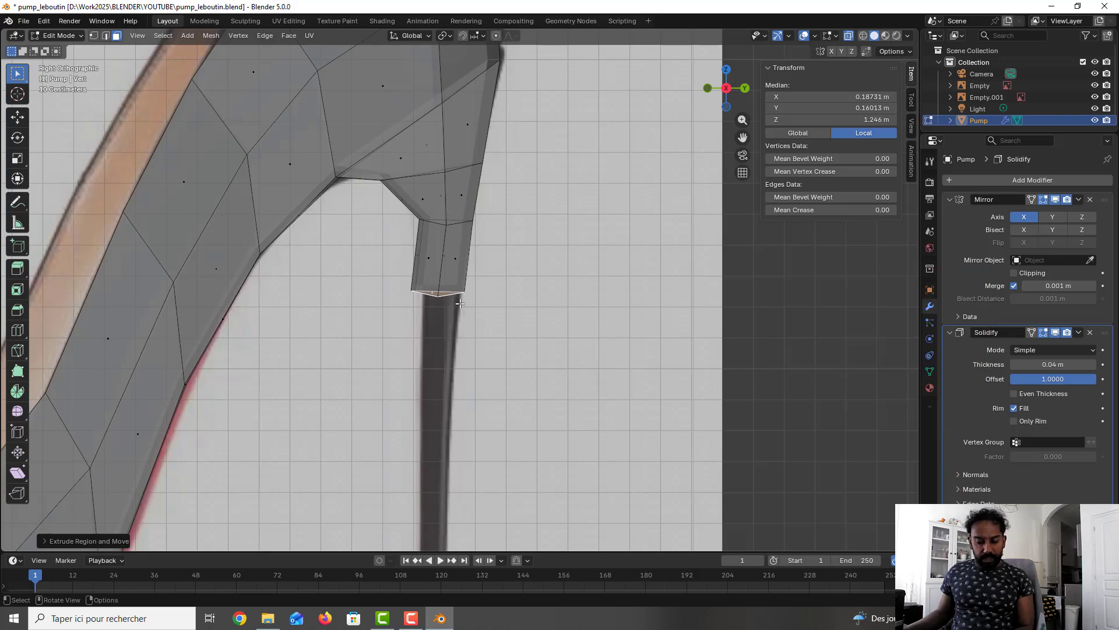
key(s)
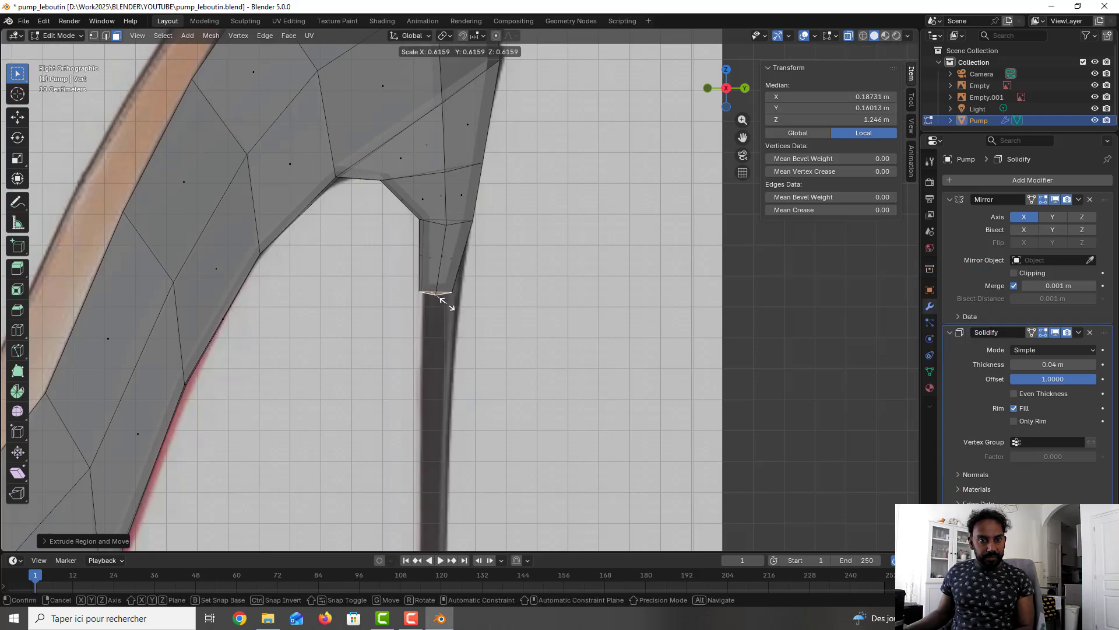
click(448, 303)
Move the extruded end face to line up with the heel in the reference image and save the file
key(g)
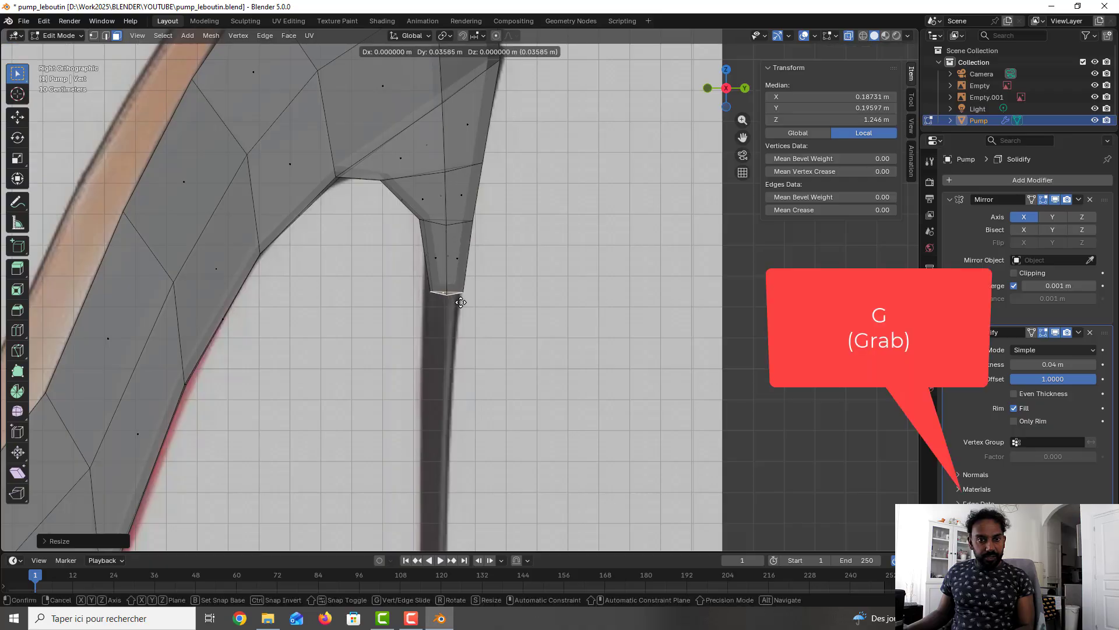
click(472, 321)
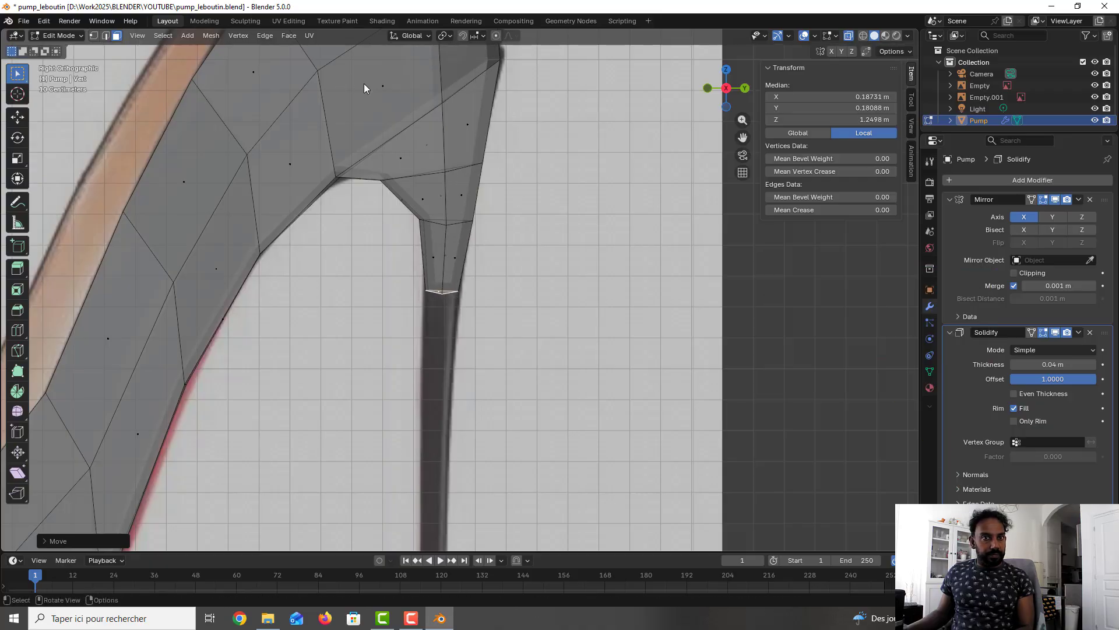
key(ctrl+s)
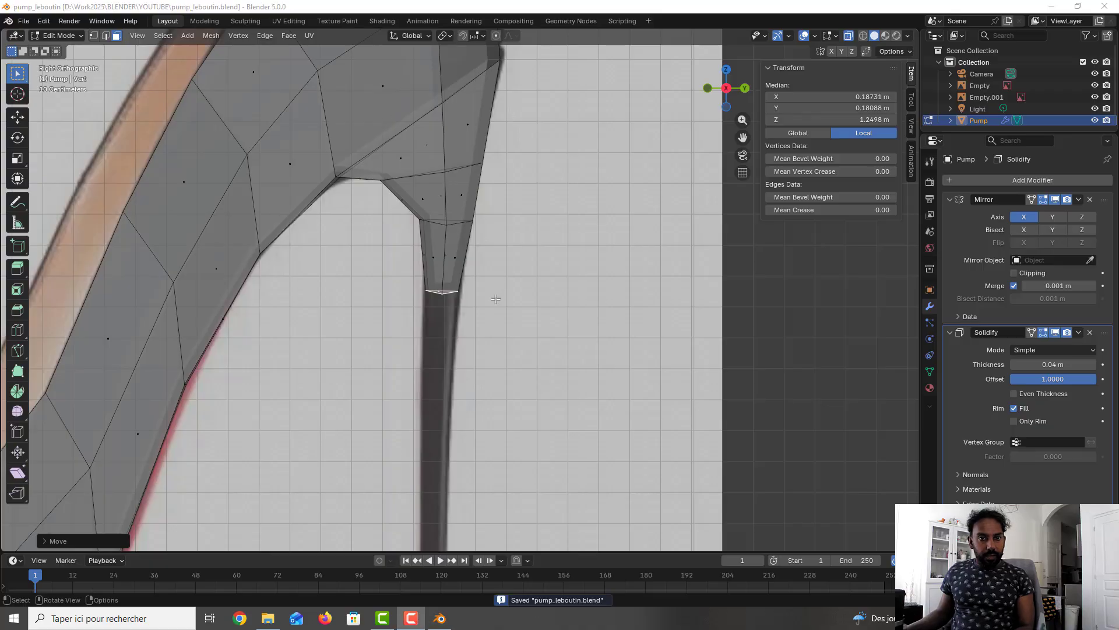
Switch to vertex selection and flatten the heel's end face by scaling it to 0 along Z
click(93, 37)
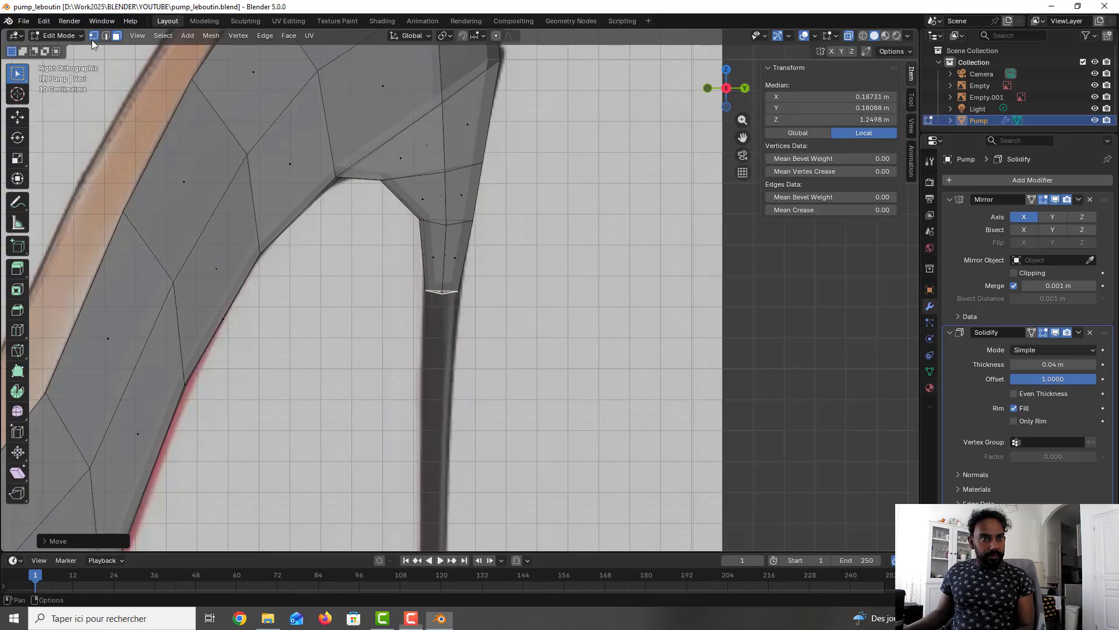
scroll(460, 289, up, 1)
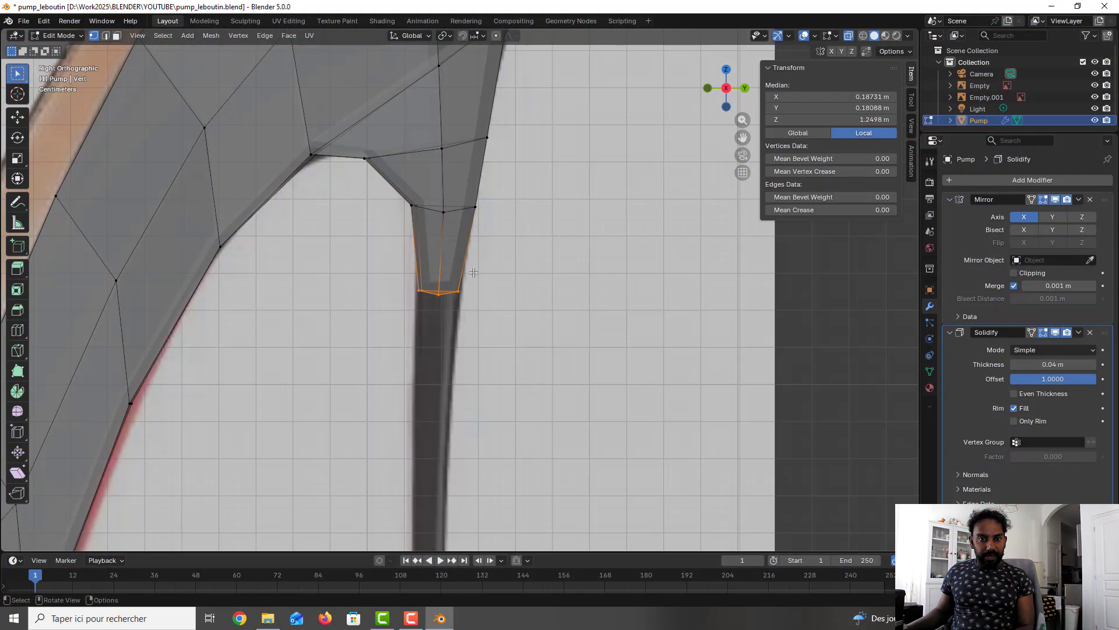
key(s)
key(z)
key(0)
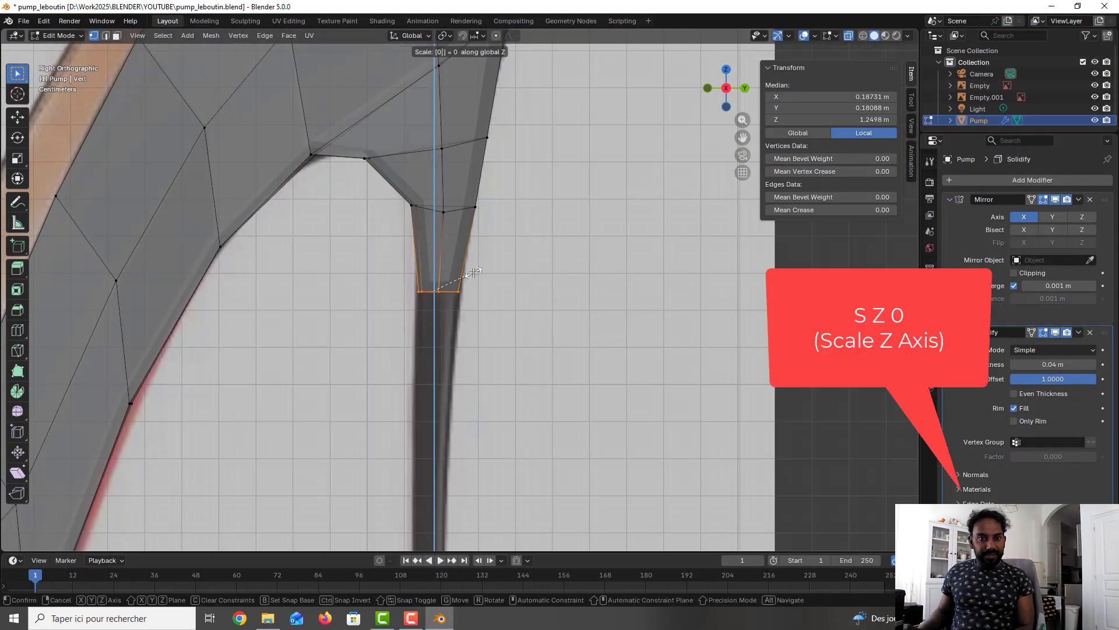
key(Return)
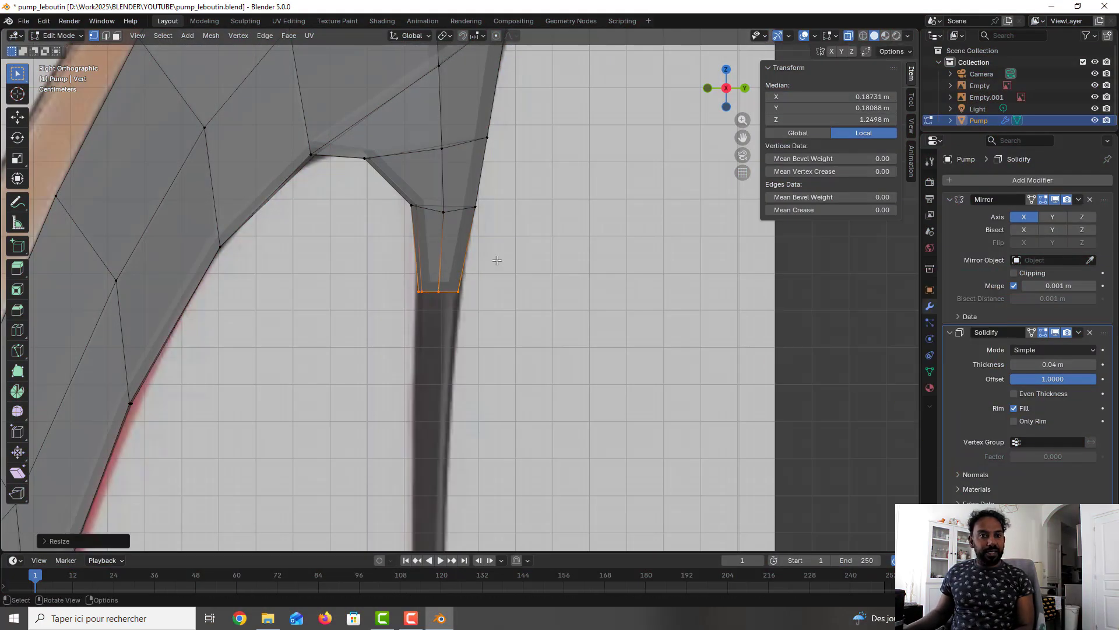
In front view, set the X position of the end face's front inner vertex to 0 m
mouse_move(497, 260)
middle_down()
mouse_move(503, 297)
mouse_move(498, 260)
middle_up()
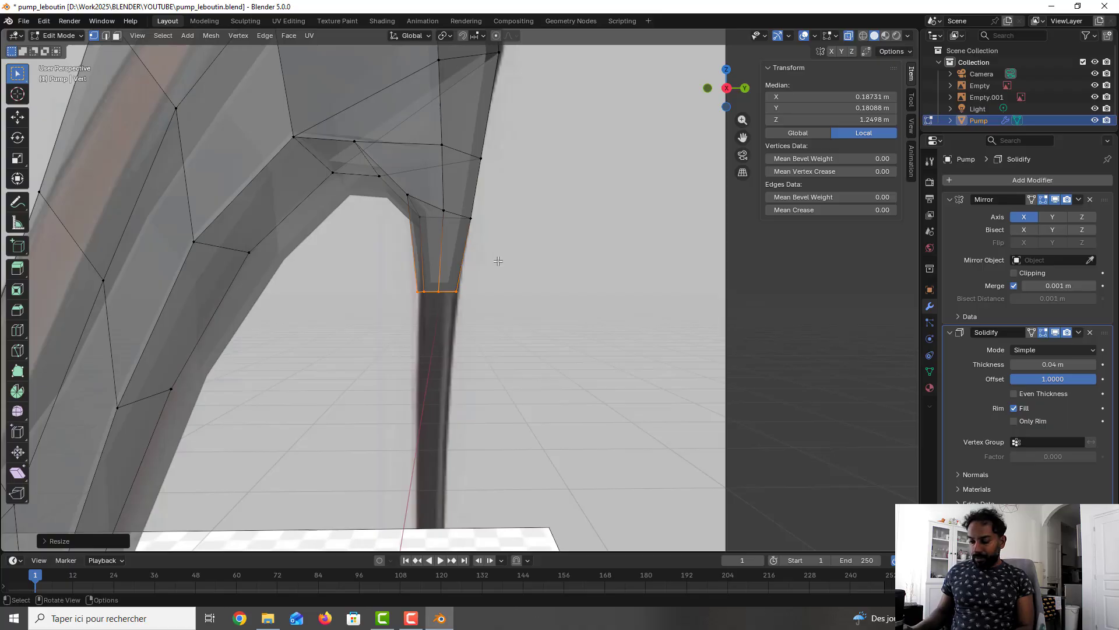
key(KP_1)
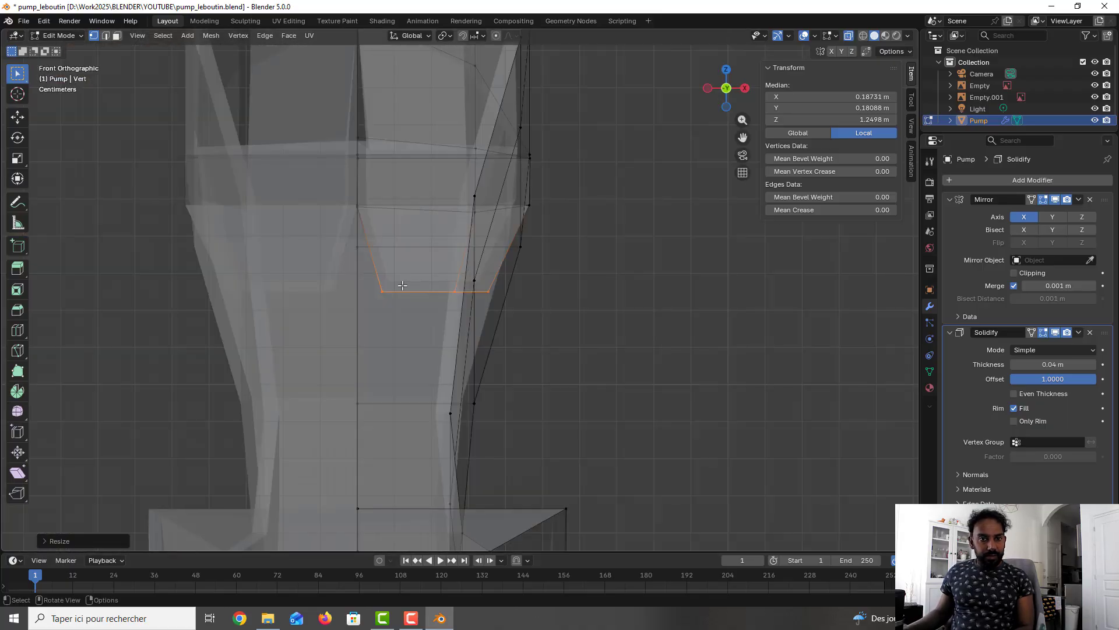
click(383, 291)
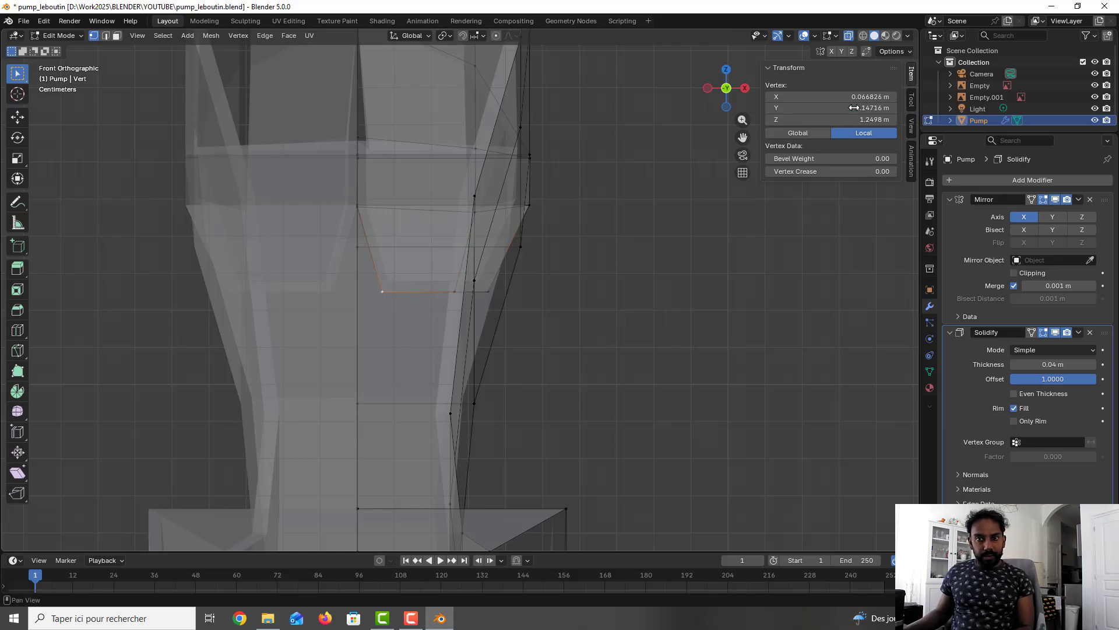
click(828, 96)
text(0)
key(Return)
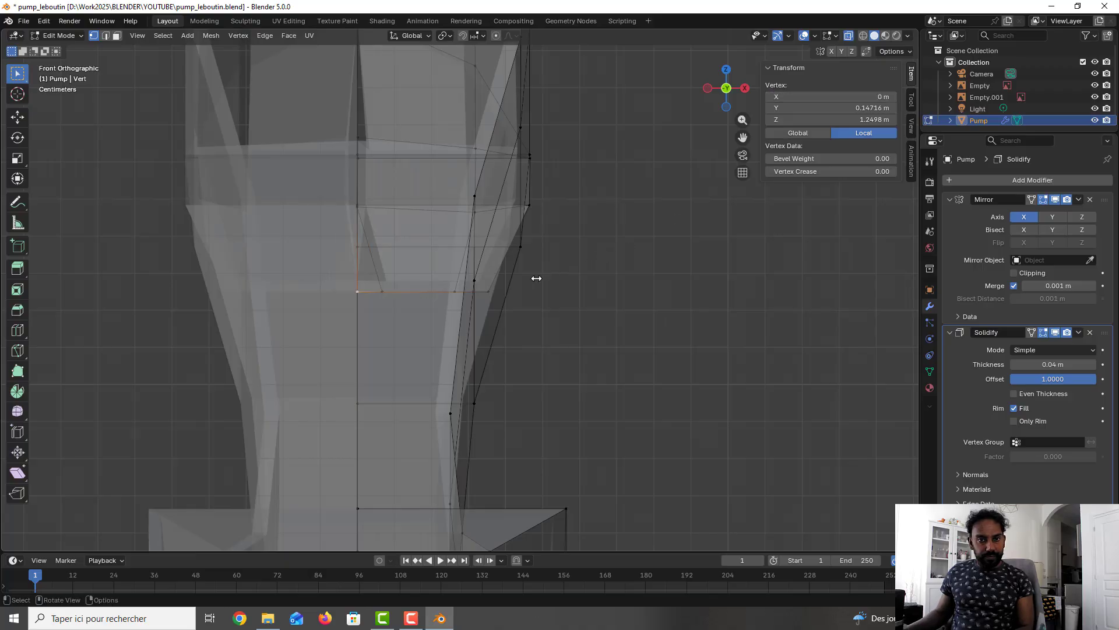
Set the X position of the end face's rear inner vertex to 0 m and save the file
middle_drag(454, 272, 727, 242)
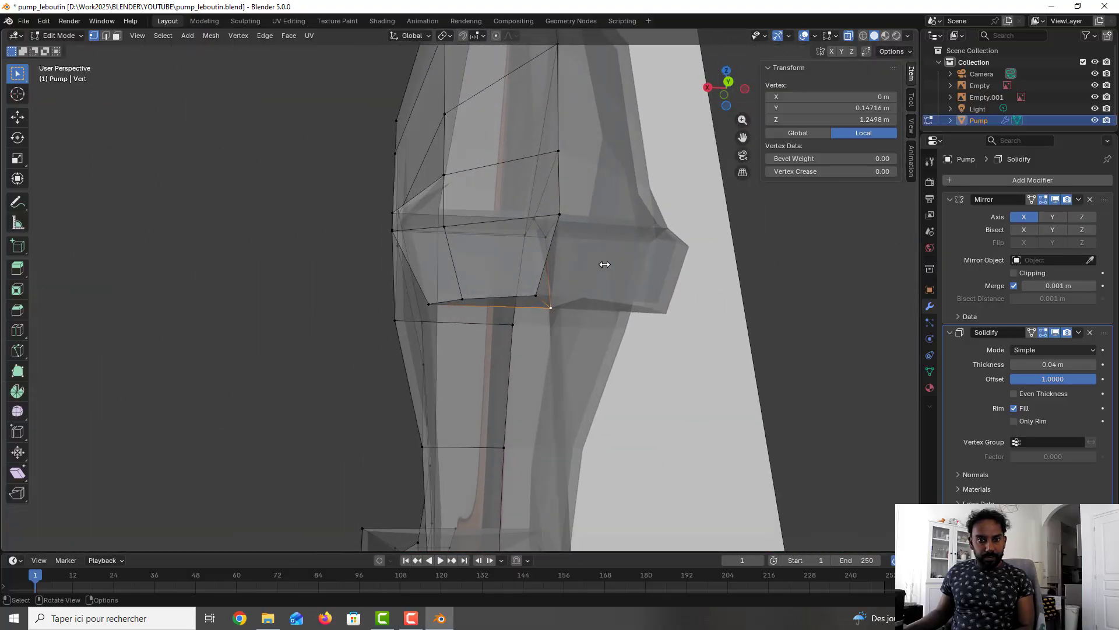
click(537, 294)
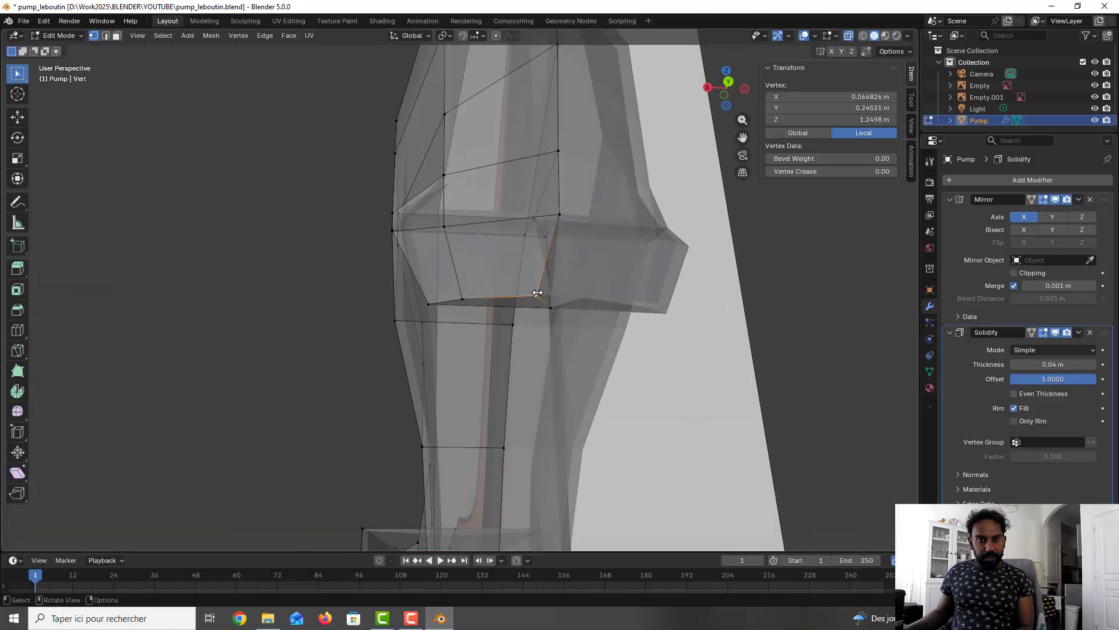
click(818, 97)
text(0)
key(Return)
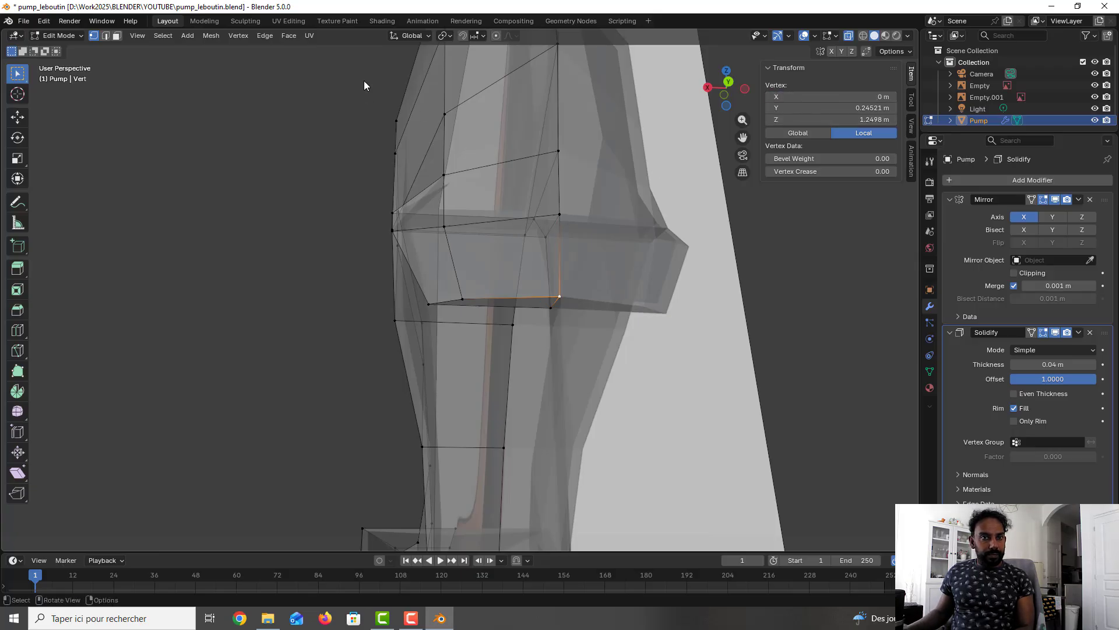
key(ctrl+s)
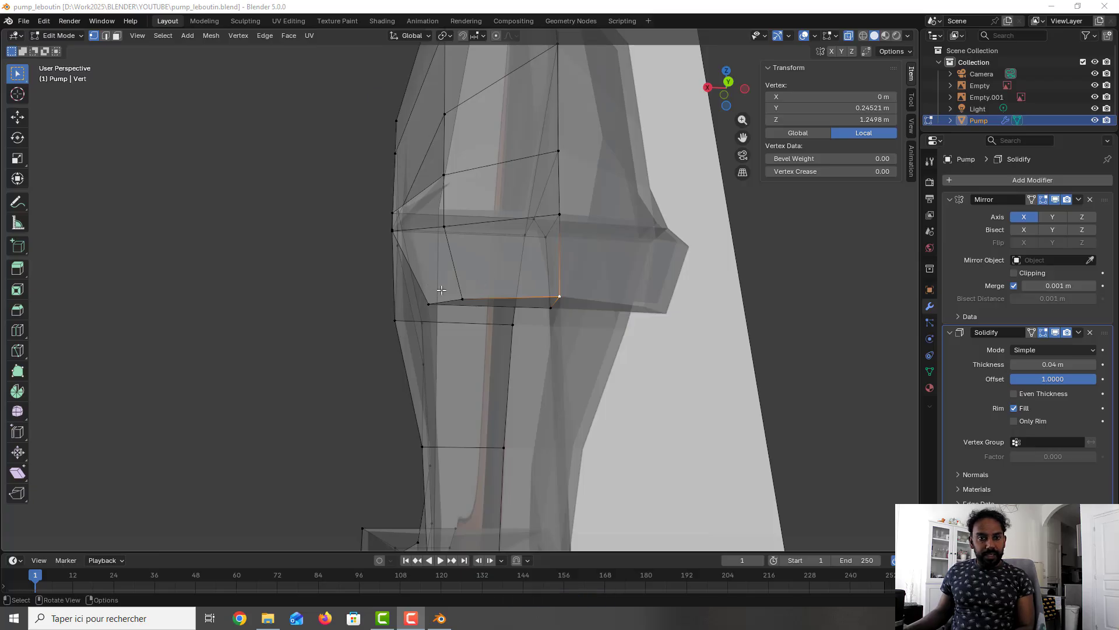
Move the end face's two outer vertices about 0.12 m along X toward the mirror line to narrow the heel
click(462, 299)
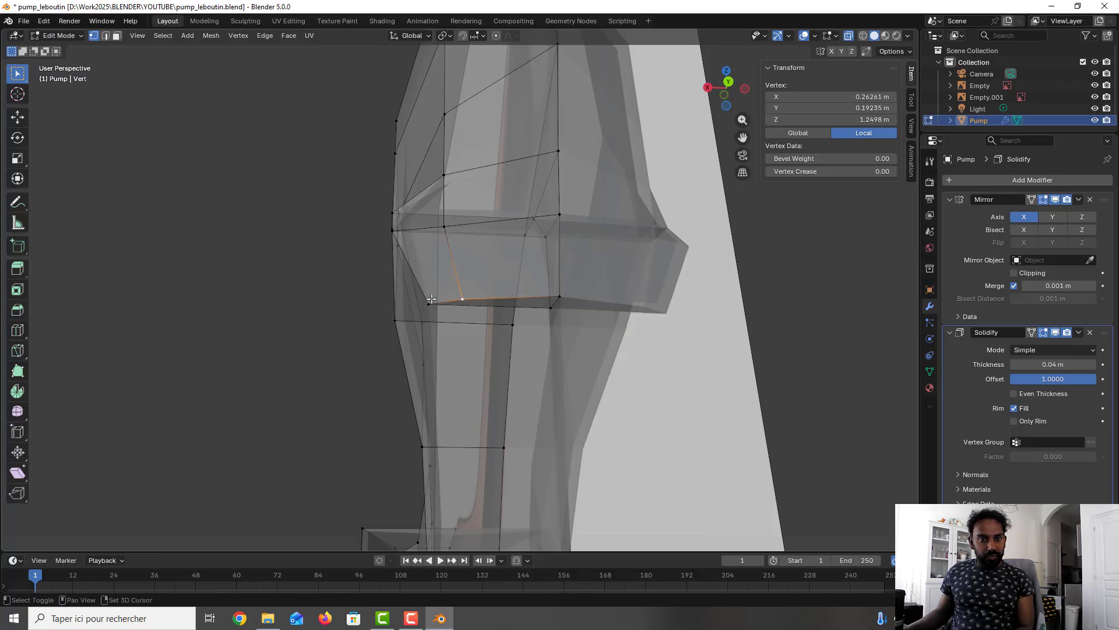
shift+click(431, 299)
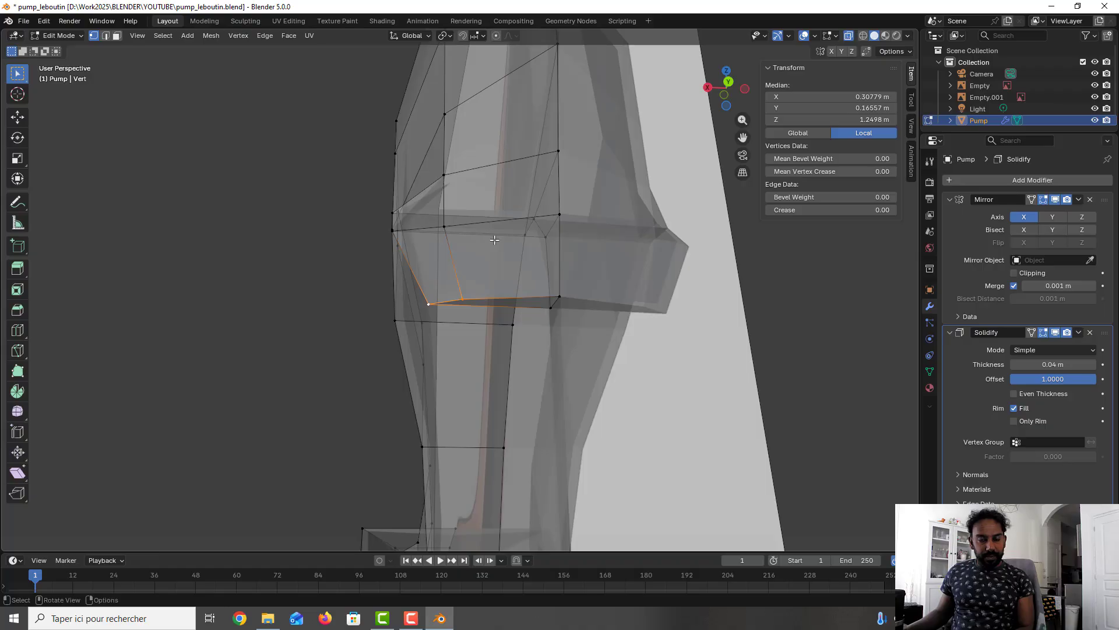
key(g)
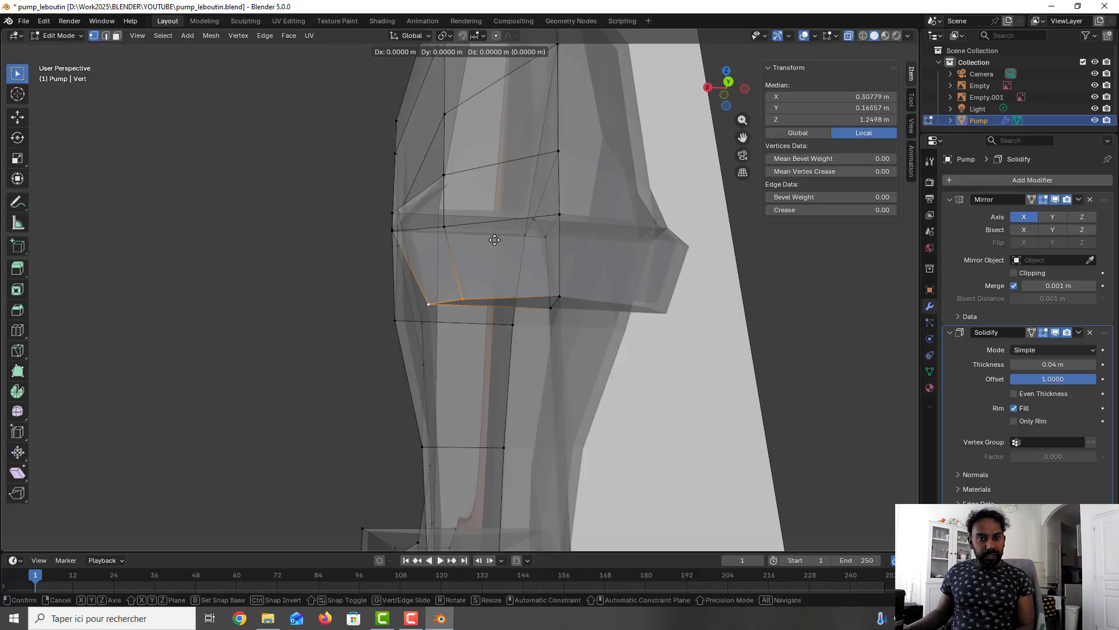
key(x)
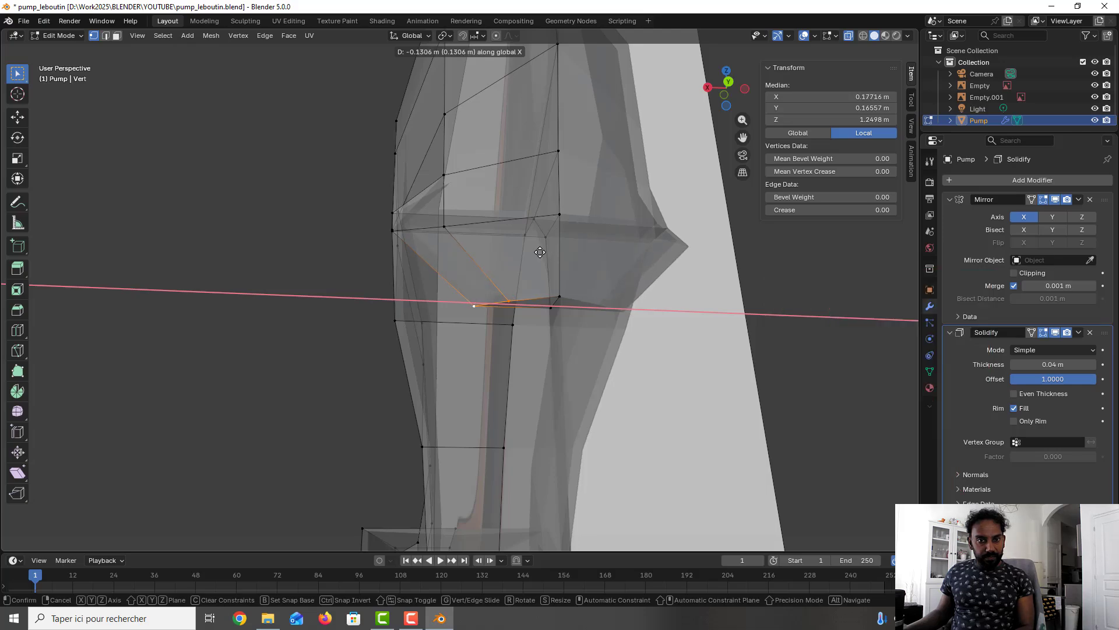
click(537, 251)
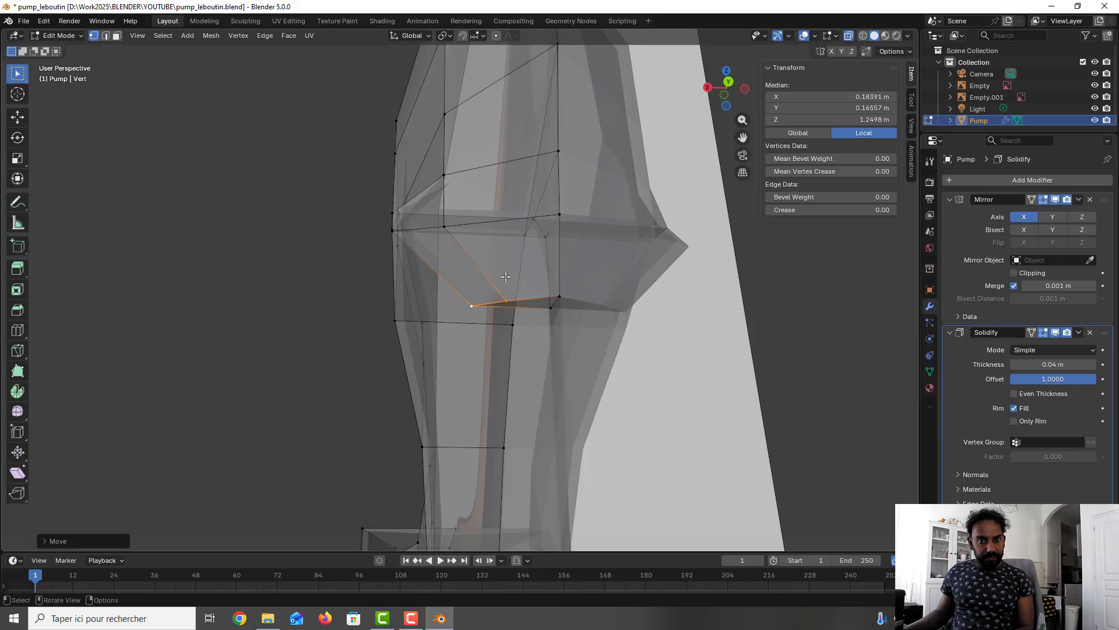
click(589, 323)
Switch to face selection and extrude the heel's narrowed lower end face about 0.37 m downward
middle_drag(551, 313, 592, 299)
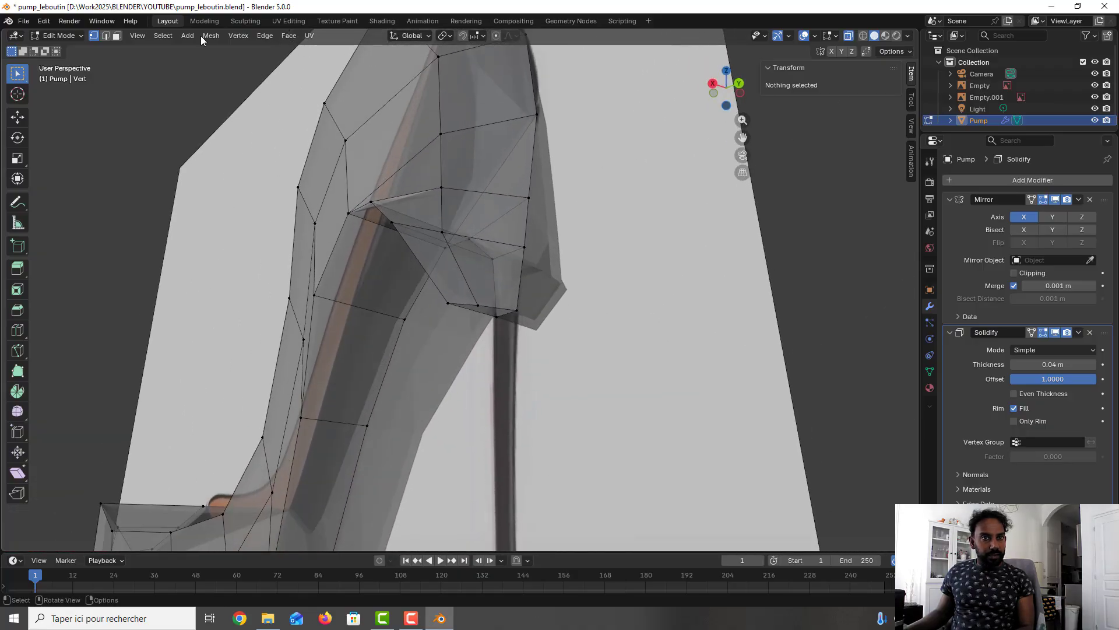
click(116, 36)
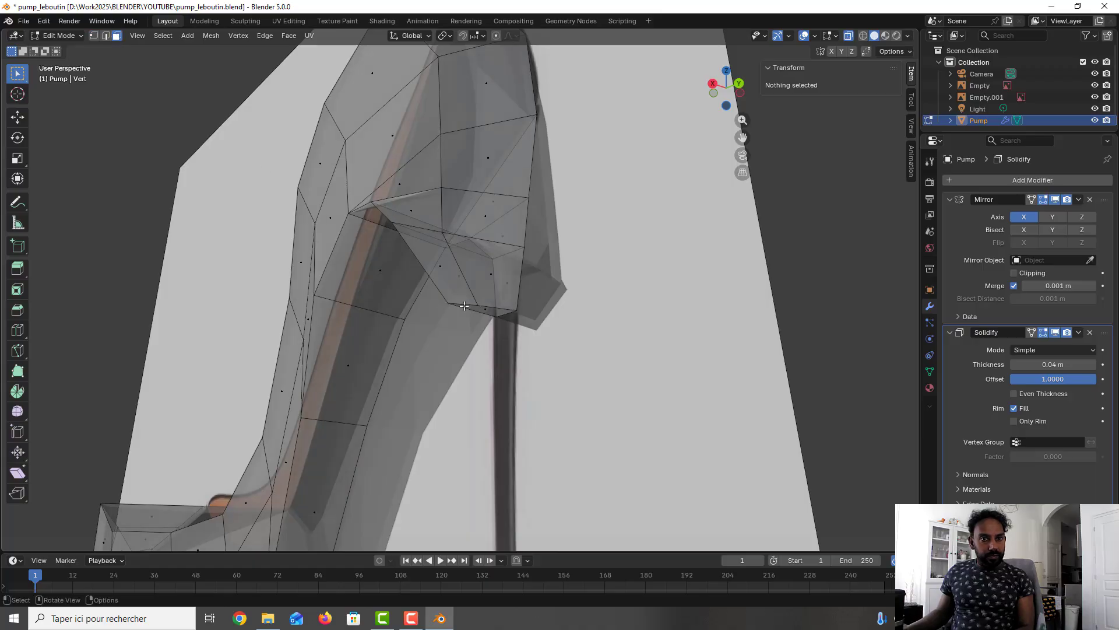
click(487, 309)
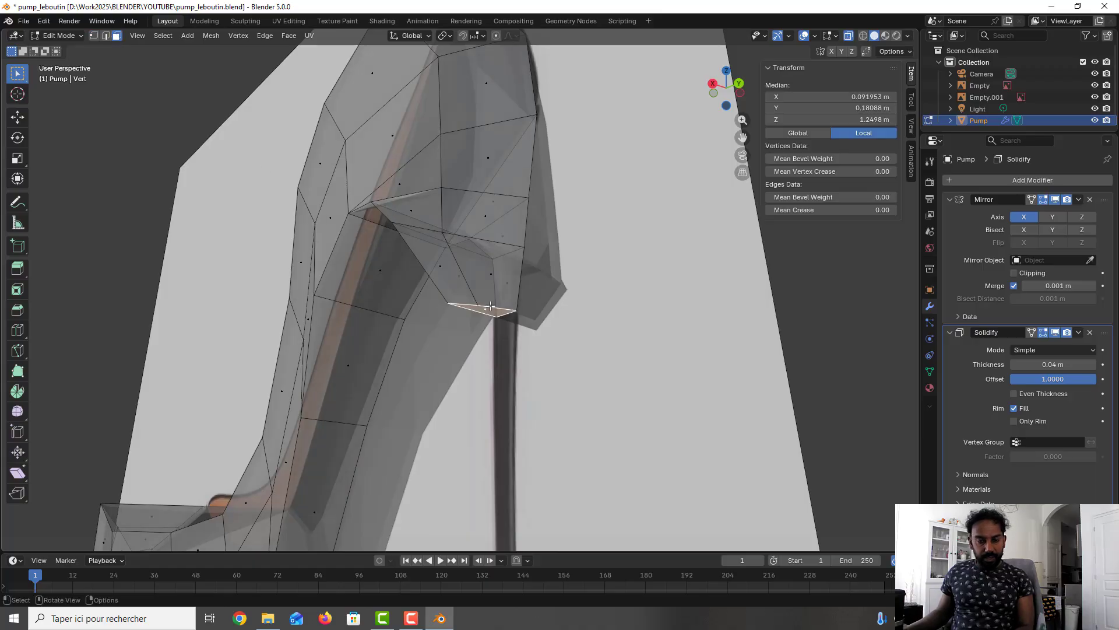
key(e)
click(496, 414)
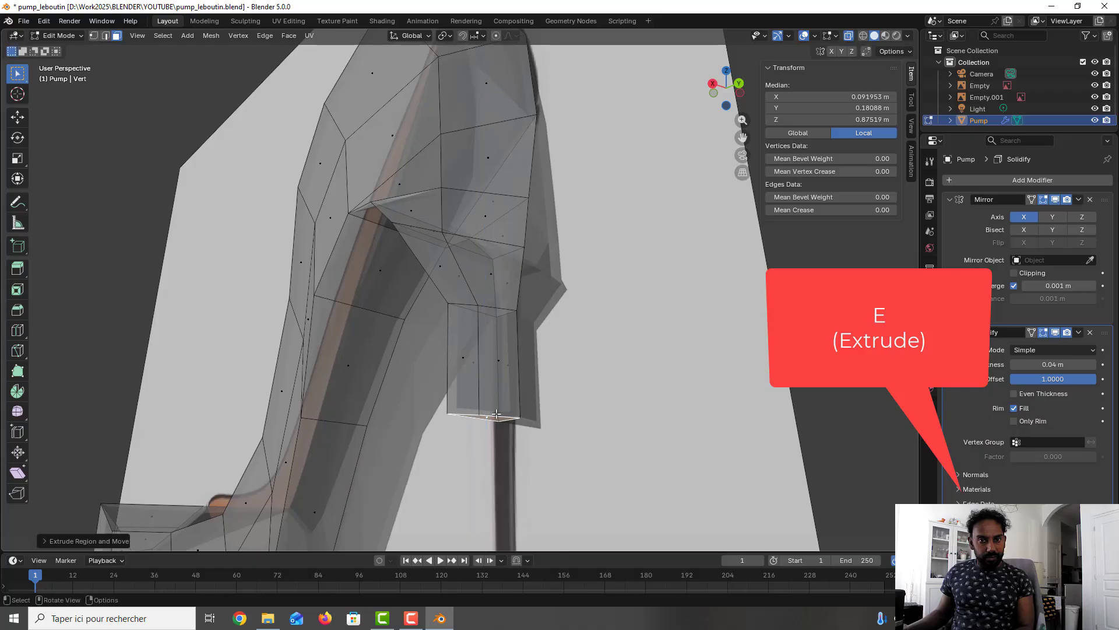
In right view, scale and move the new end face to match the reference heel's outline, and save the file
key(KP_3)
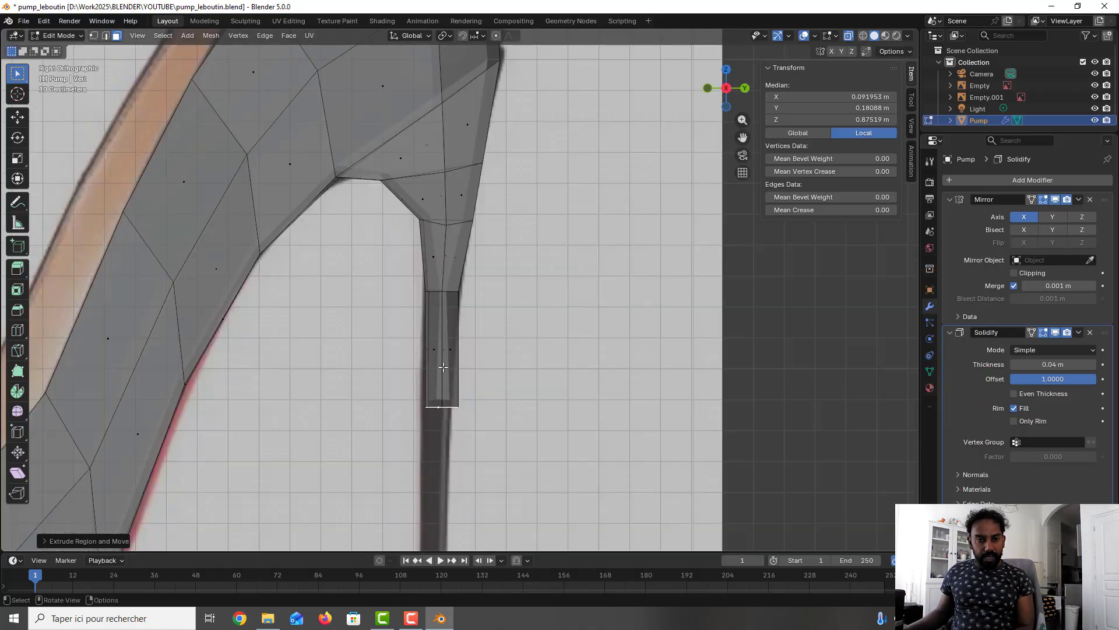
key(s)
click(427, 381)
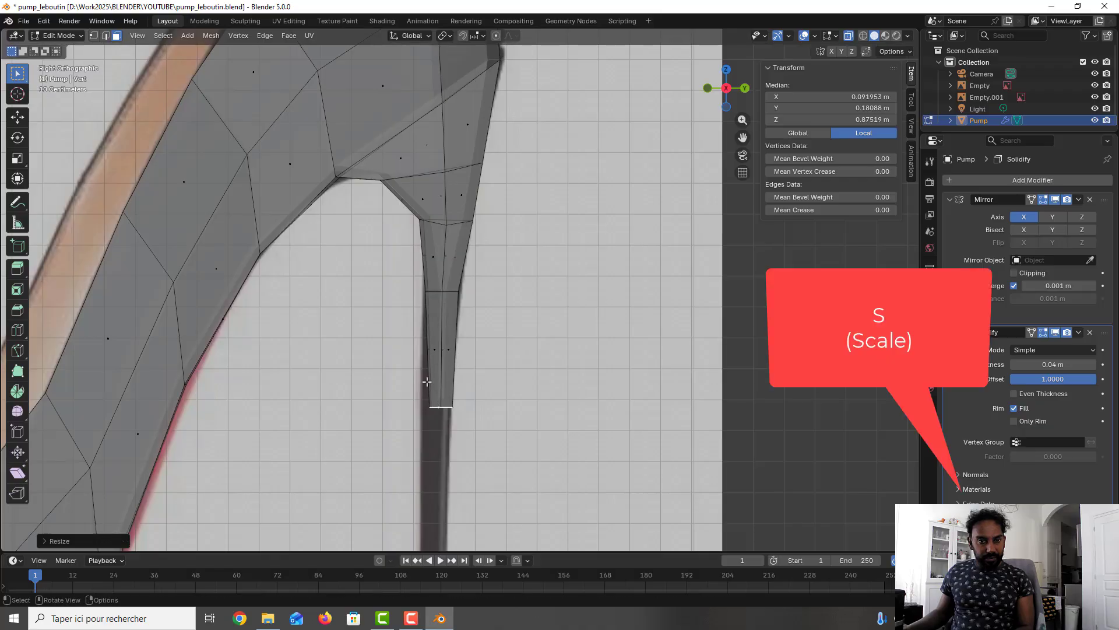
key(g)
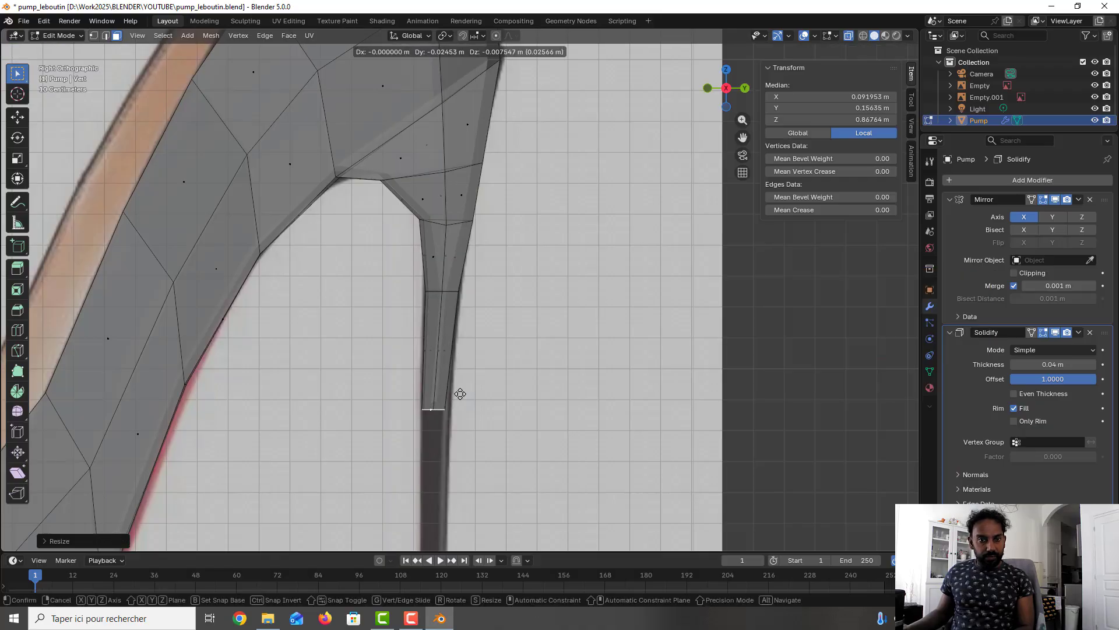
click(461, 394)
key(s)
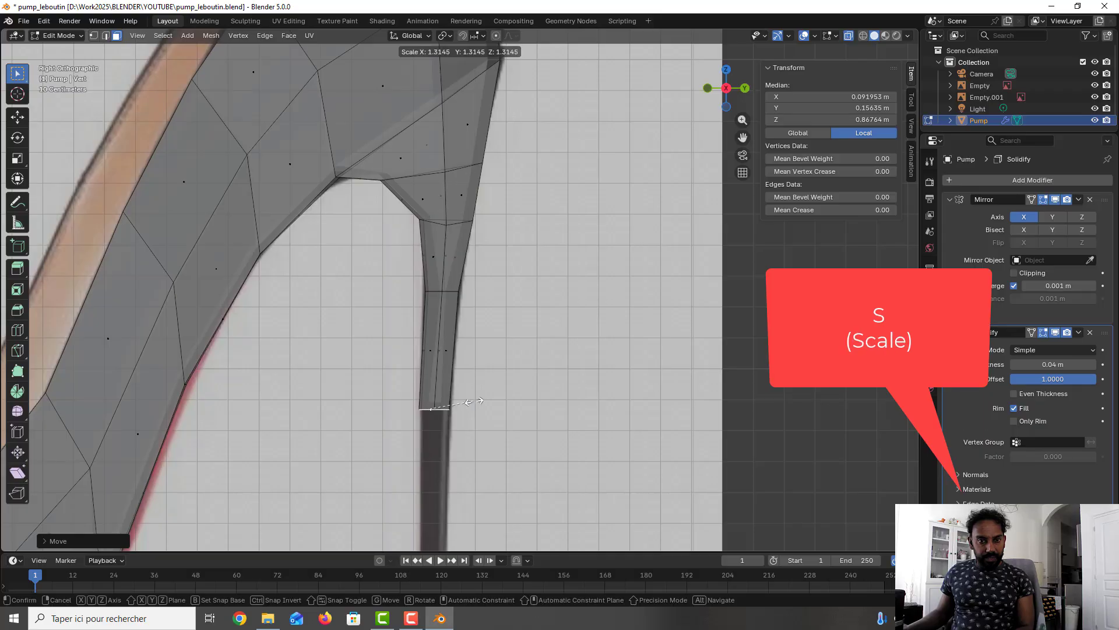
click(475, 402)
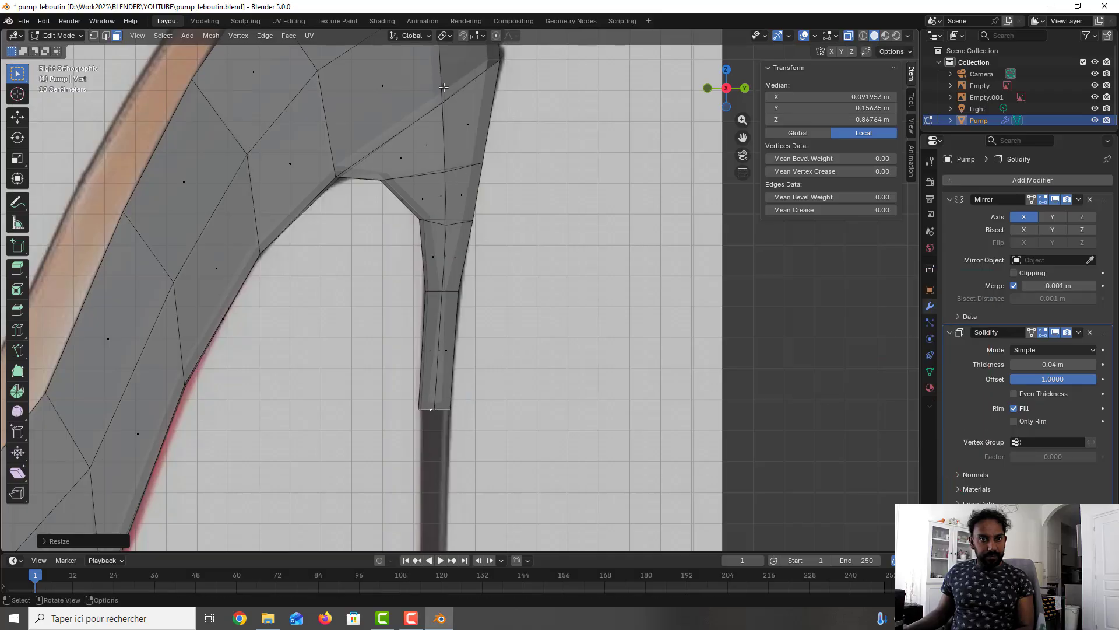
key(ctrl+s)
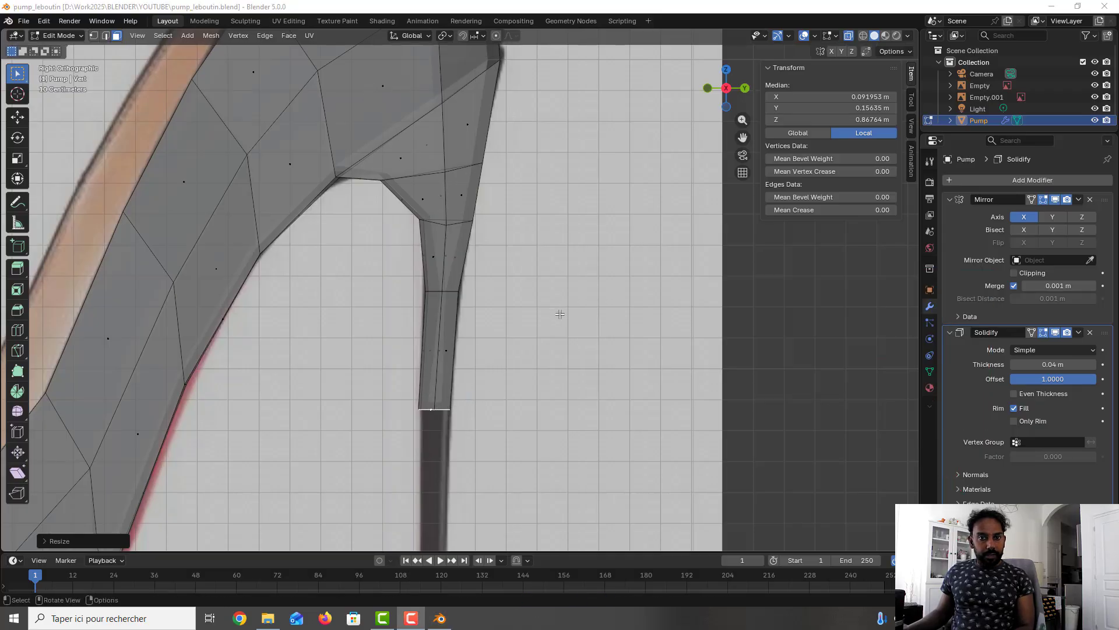
middle_drag(559, 315, 532, 315)
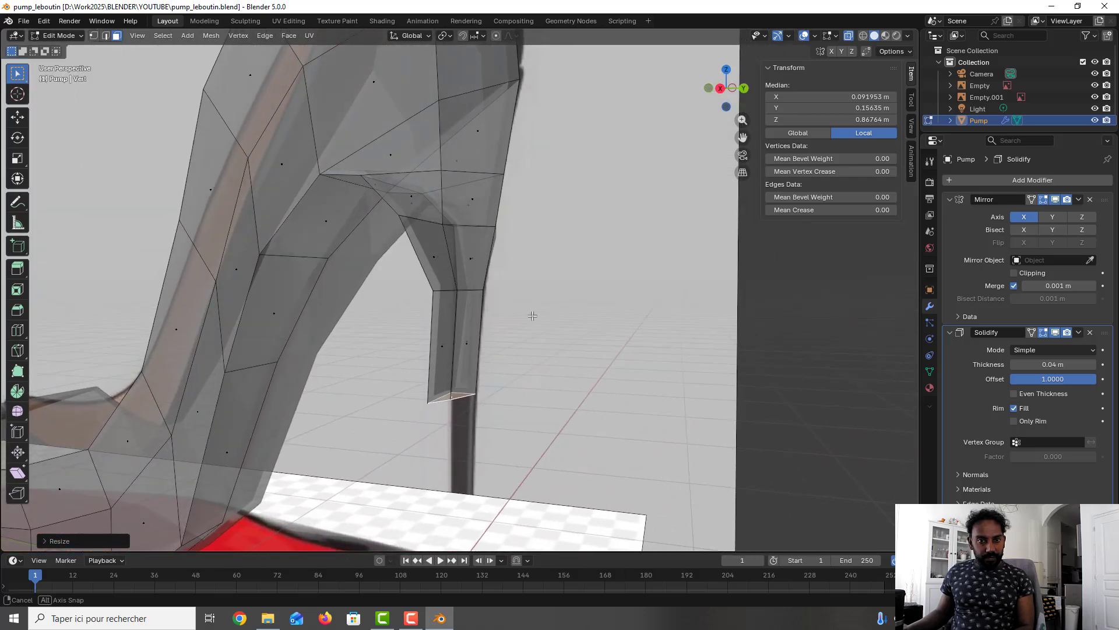
scroll(451, 403, up, 1)
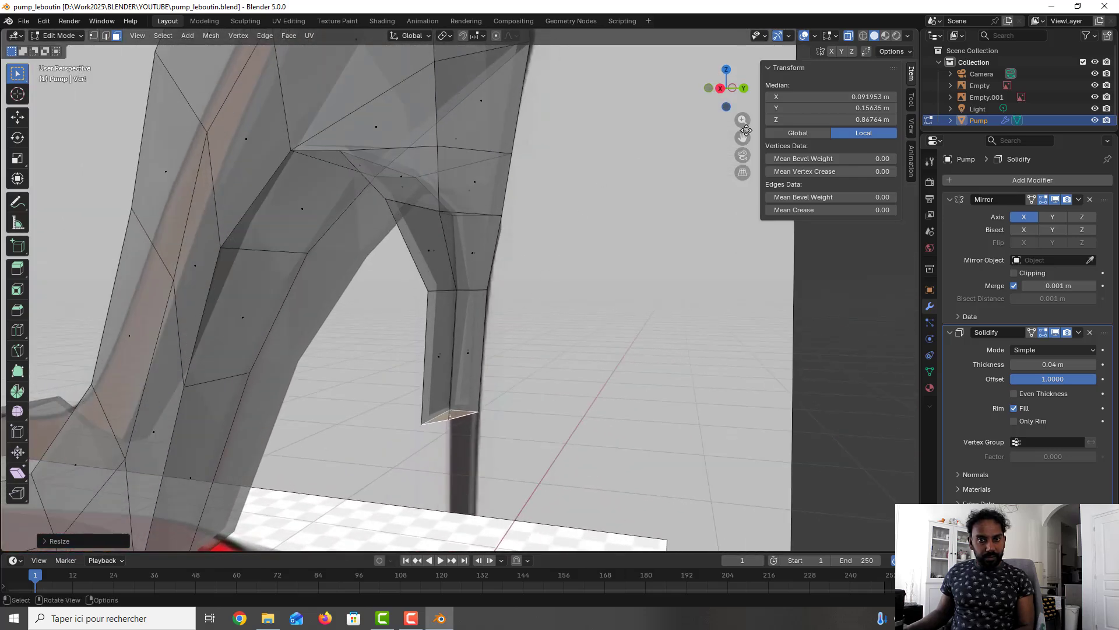
Try to move the front outer vertex of the heel's lower end face about 0.08 m along X toward the mirror line
click(94, 36)
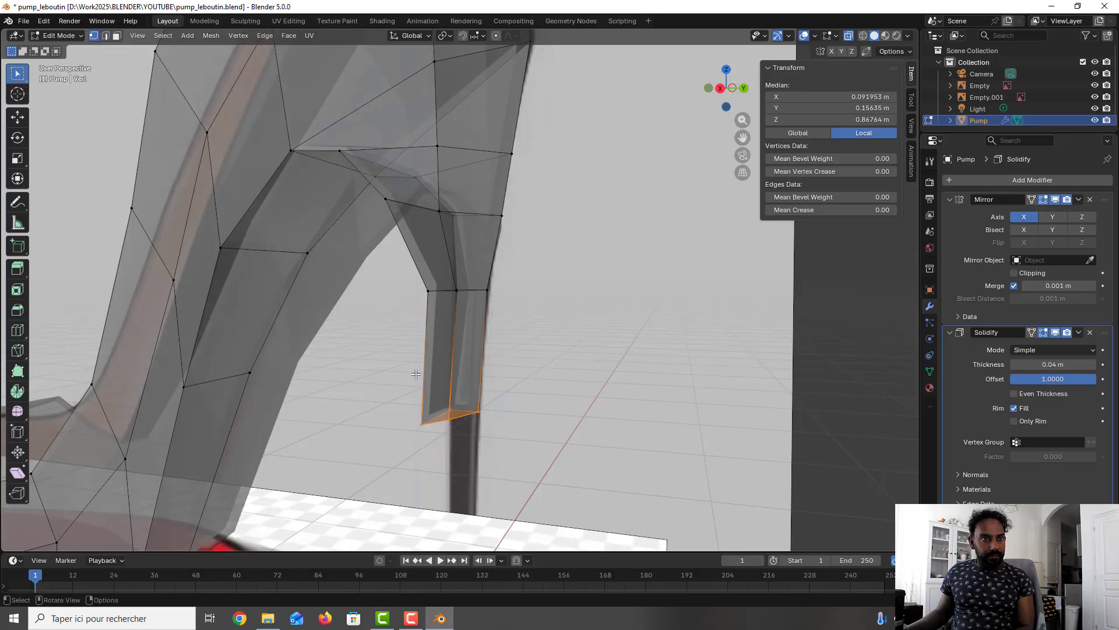
click(421, 424)
middle_drag(451, 419, 488, 414)
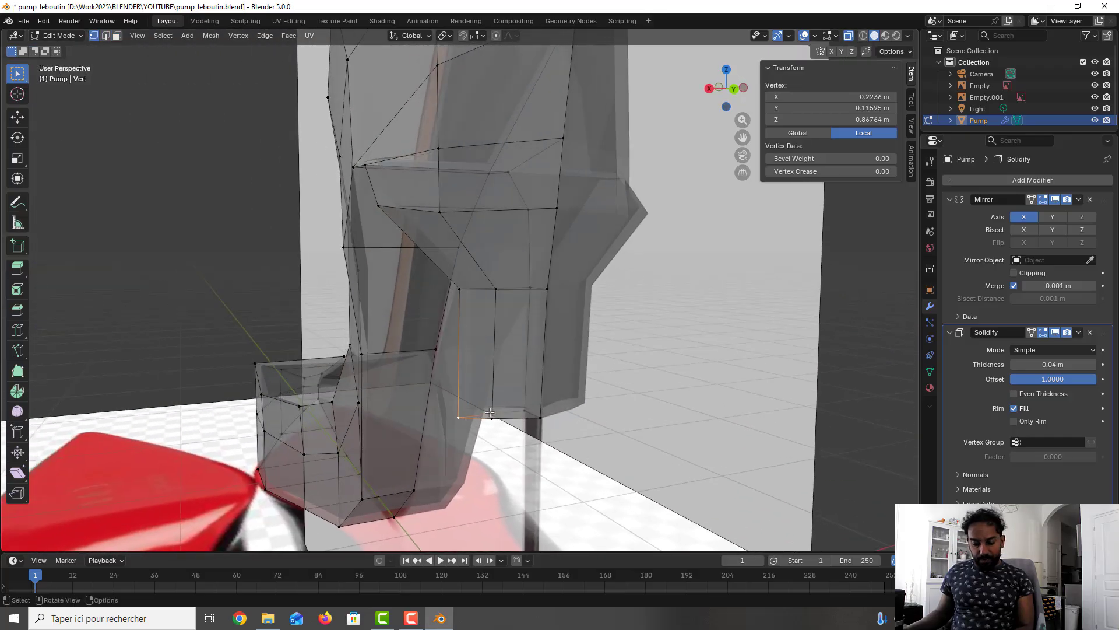
key(g)
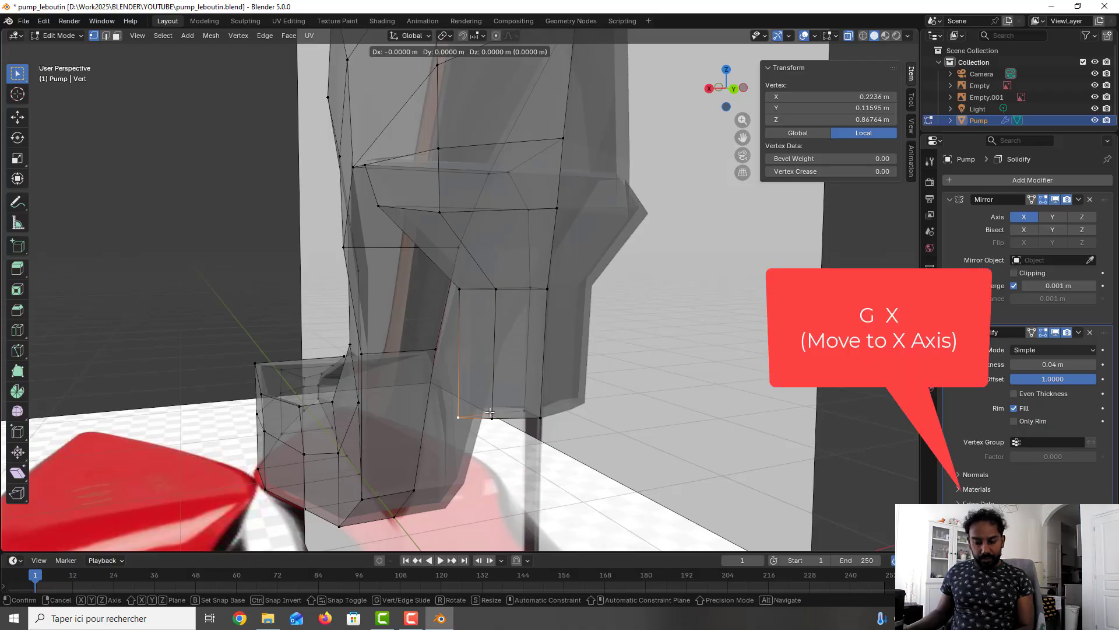
key(x)
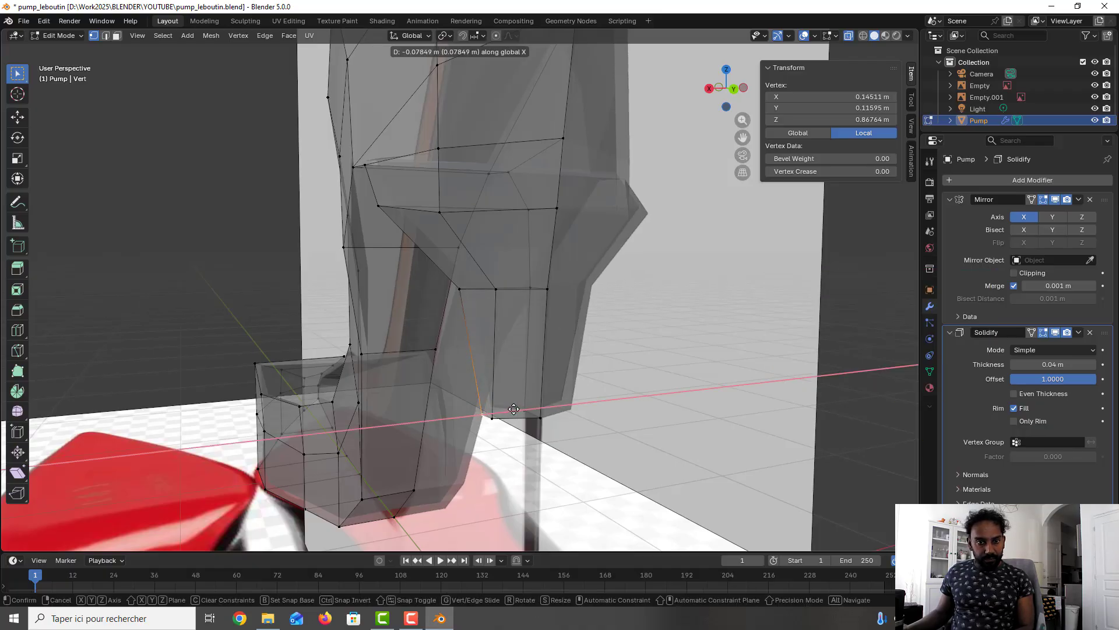
click(526, 400)
Try to move the front outer vertex at the top of the lowest heel segment about 0.08 m inward along X
middle_drag(516, 401, 483, 324)
click(462, 288)
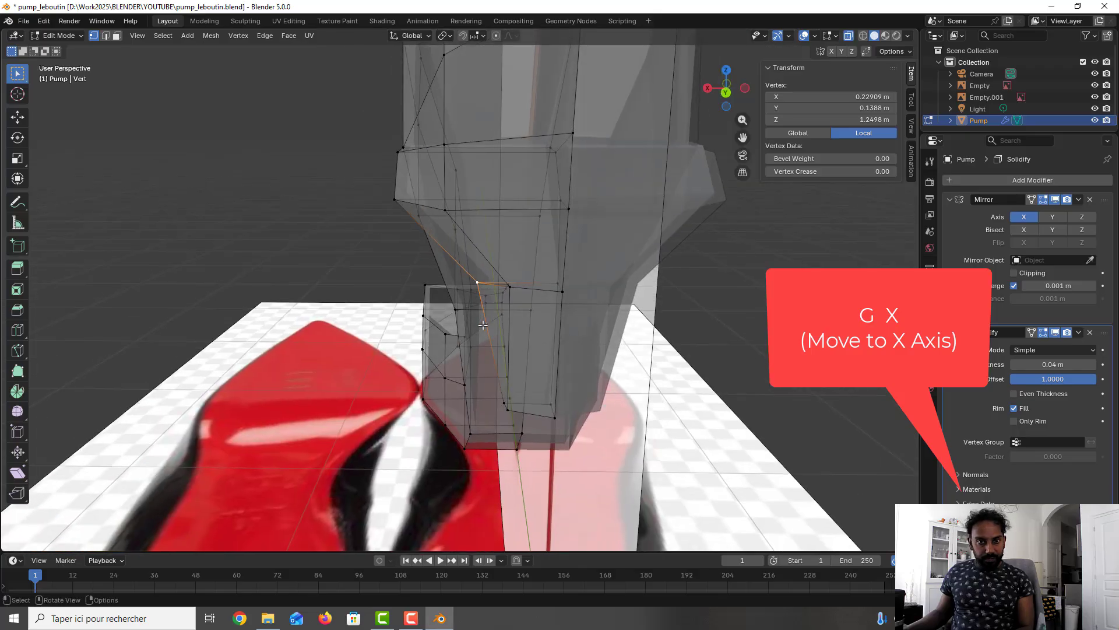
key(g)
key(x)
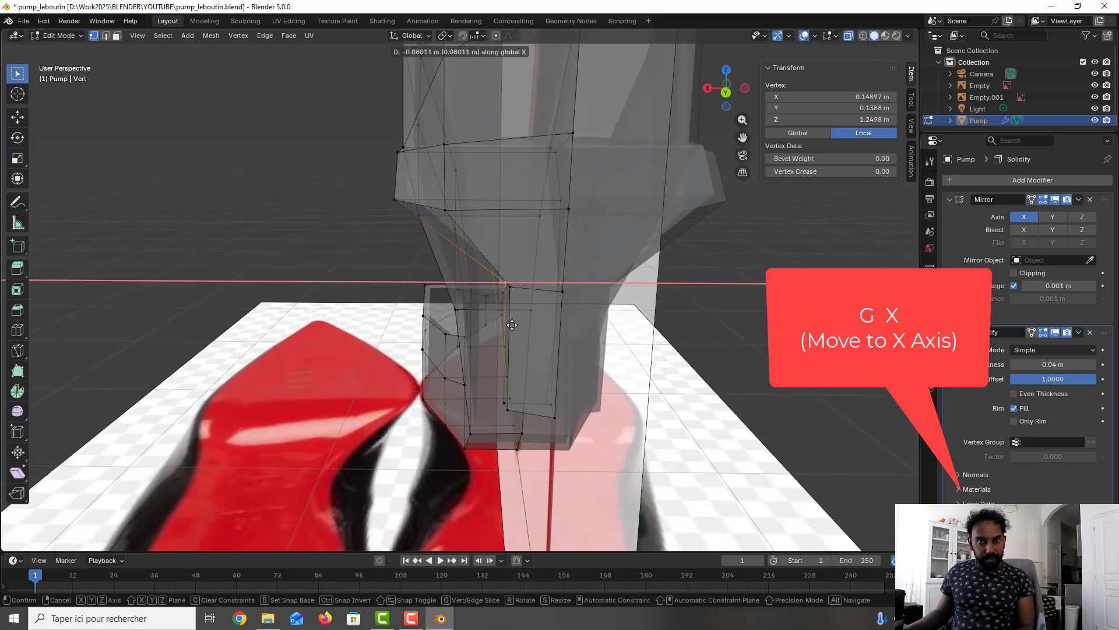
click(513, 333)
mouse_move(534, 342)
middle_down()
mouse_move(639, 334)
mouse_move(543, 323)
mouse_move(519, 359)
middle_up()
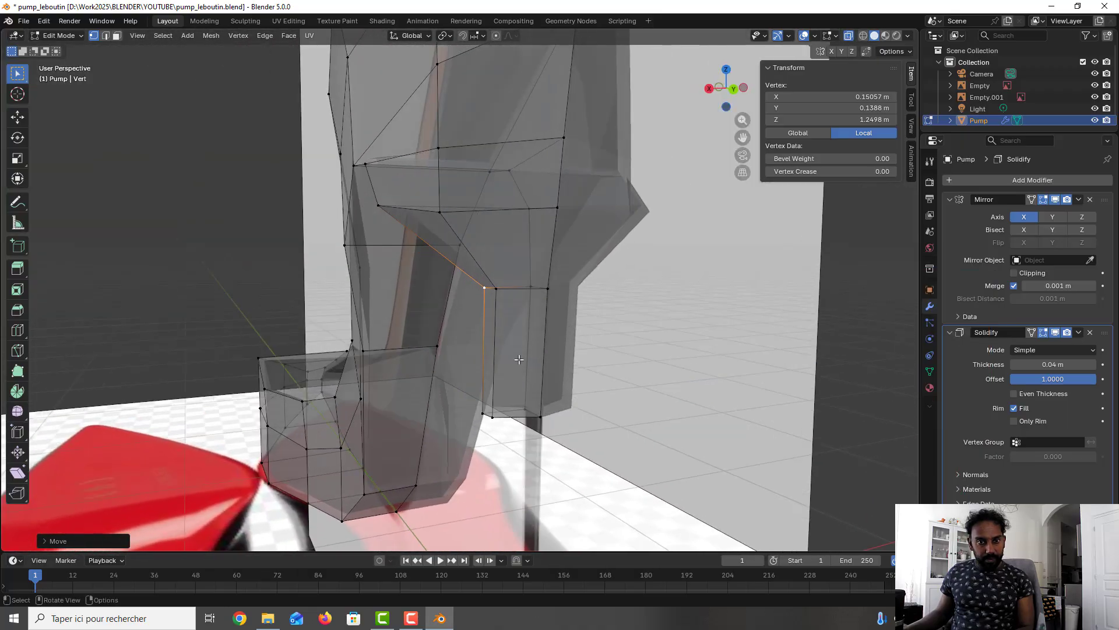
Try to move both outer vertices of the heel's lower end face together along X
drag(478, 400, 497, 428)
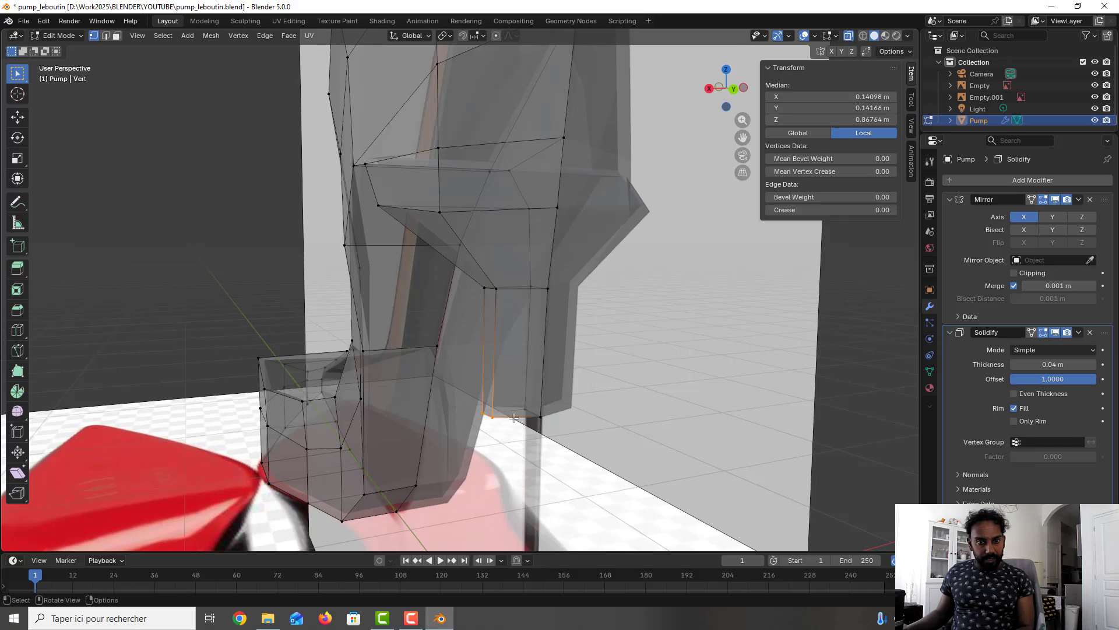
middle_drag(497, 429, 525, 395)
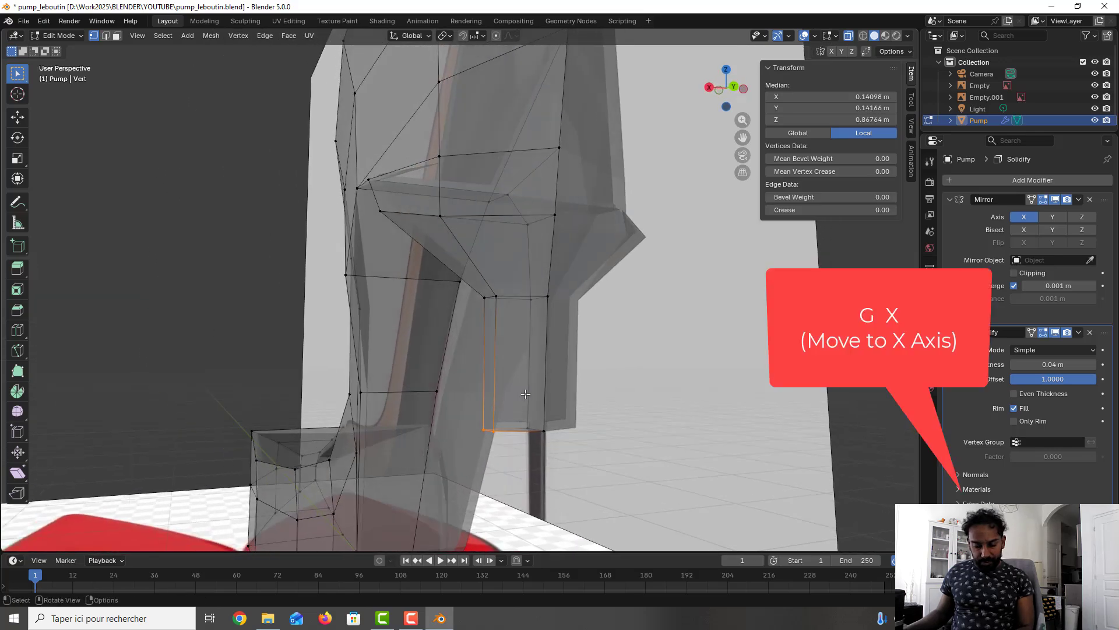
key(g)
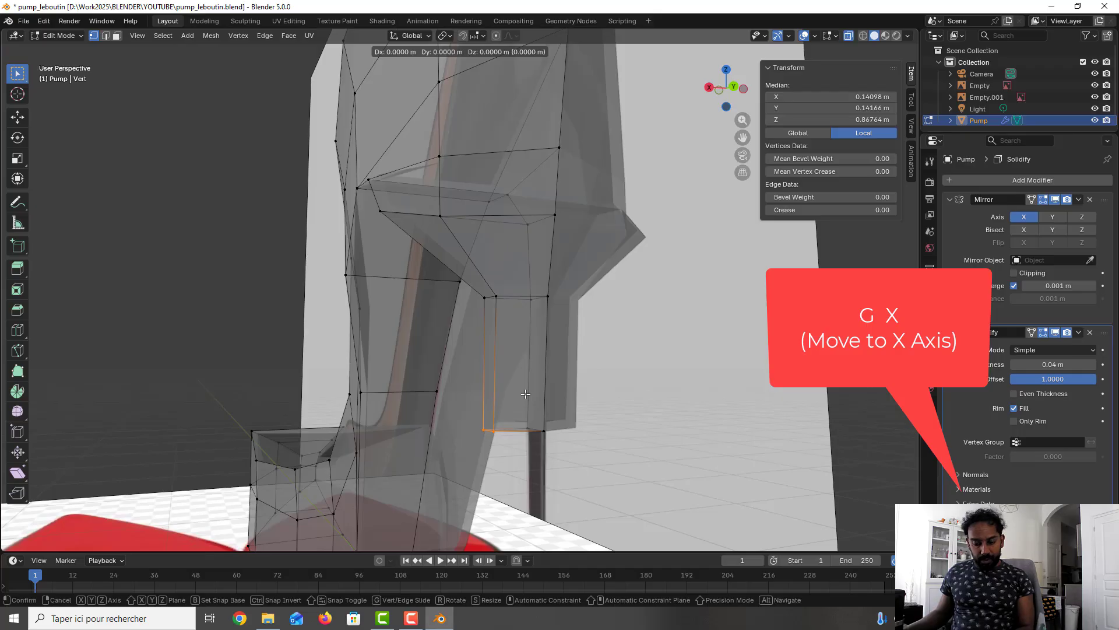
key(x)
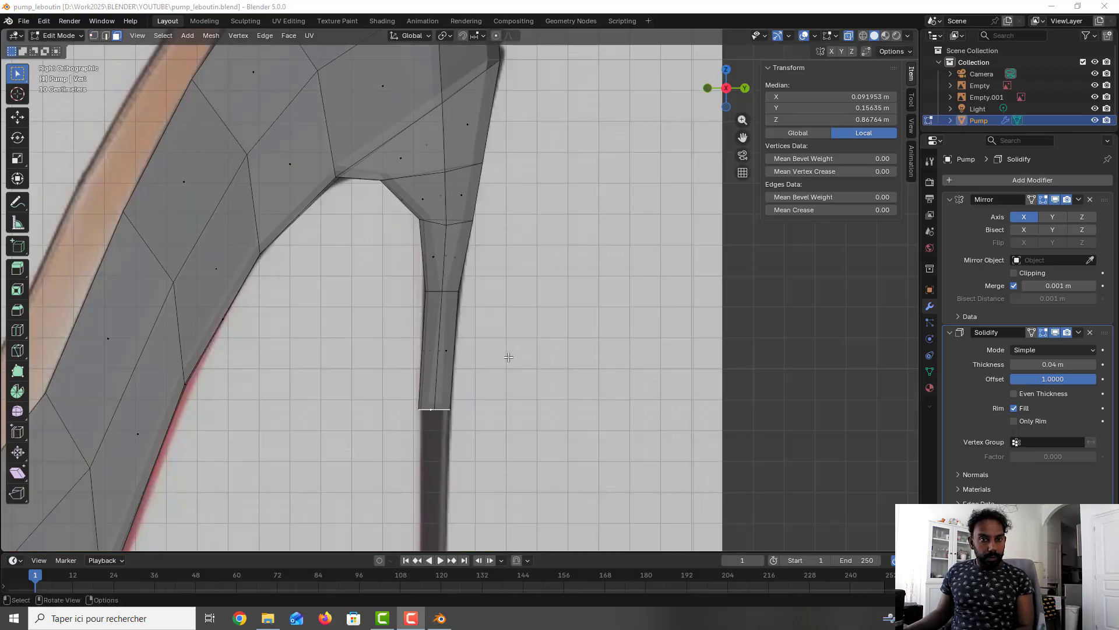
Switch to vertex selection and move the lower end face's front outer vertex about 0.09 m along X toward the mirror line
middle_drag(509, 357, 313, 128)
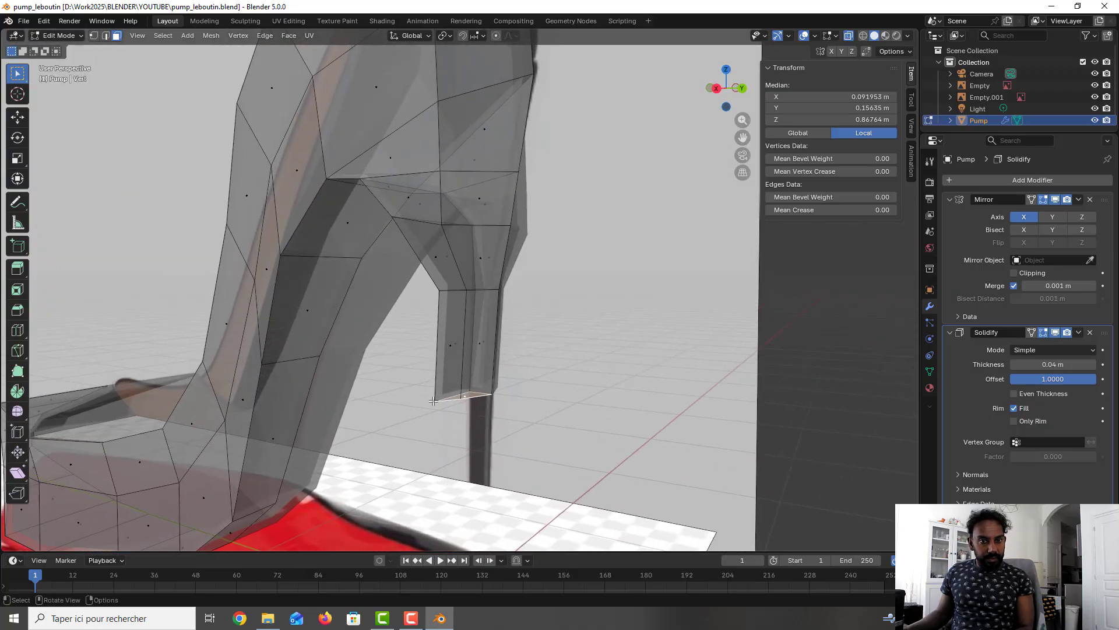
click(93, 36)
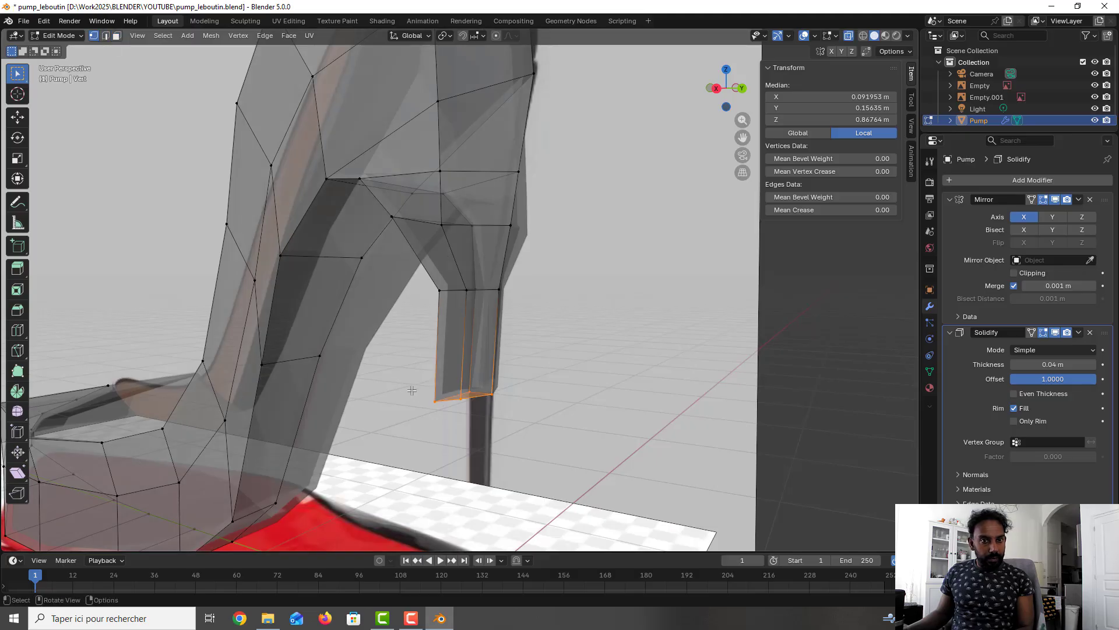
click(438, 399)
middle_drag(444, 388, 533, 388)
key(g)
key(x)
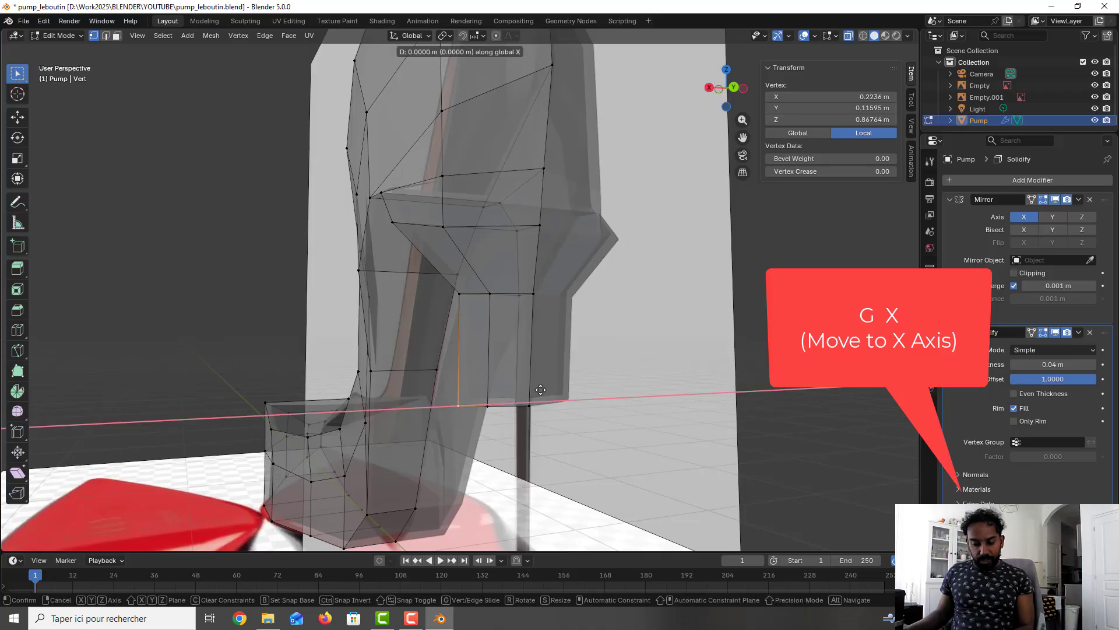
click(542, 397)
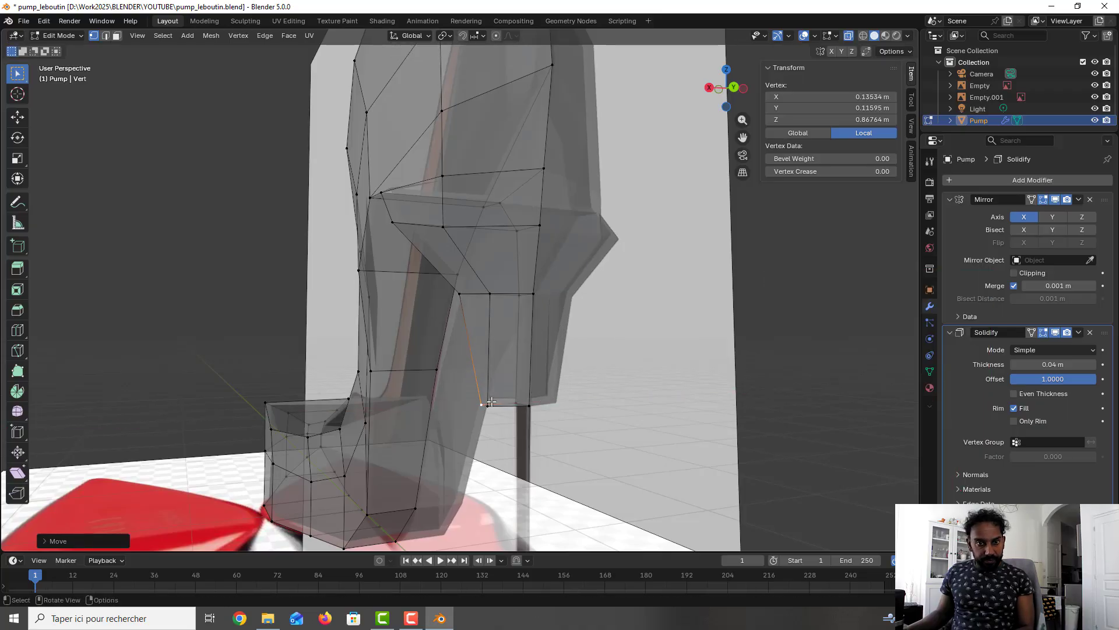
key(g)
click(493, 405)
Move the front outer vertex at the top of the lowest heel segment about 0.09 m along X toward the mirror line
middle_drag(510, 403, 489, 369)
click(460, 289)
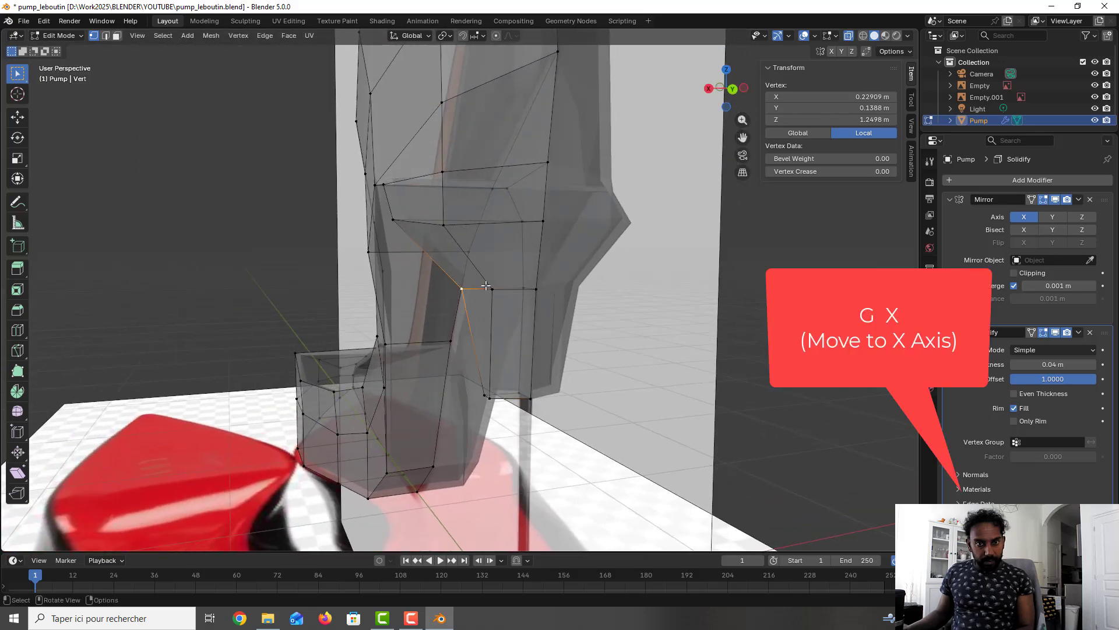
key(g)
key(x)
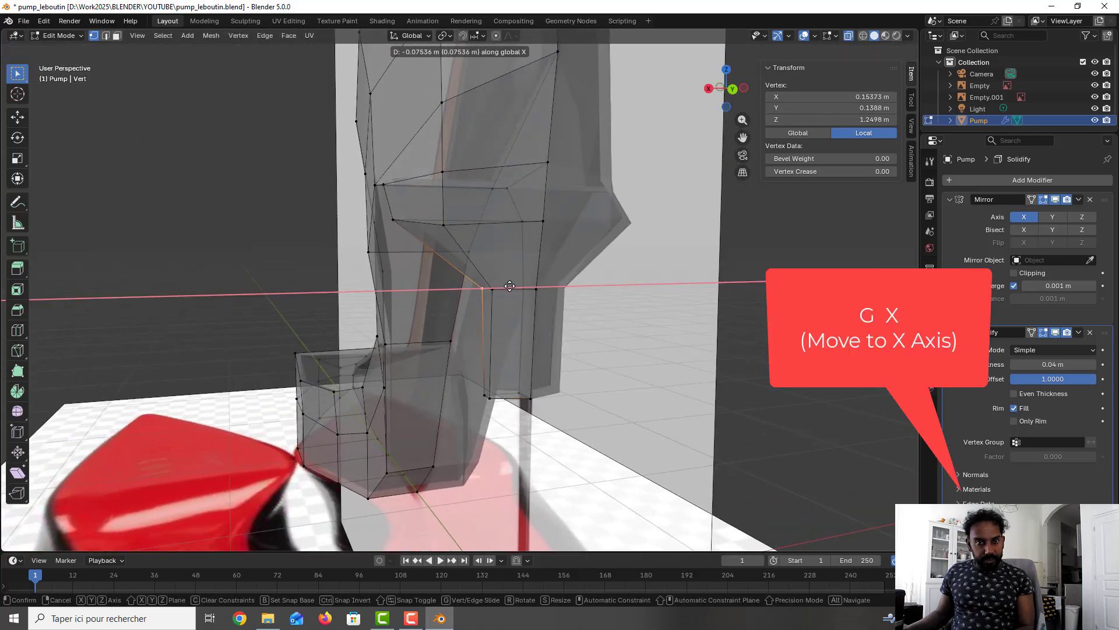
click(510, 287)
mouse_move(514, 334)
middle_down()
mouse_move(575, 340)
mouse_move(525, 314)
middle_up()
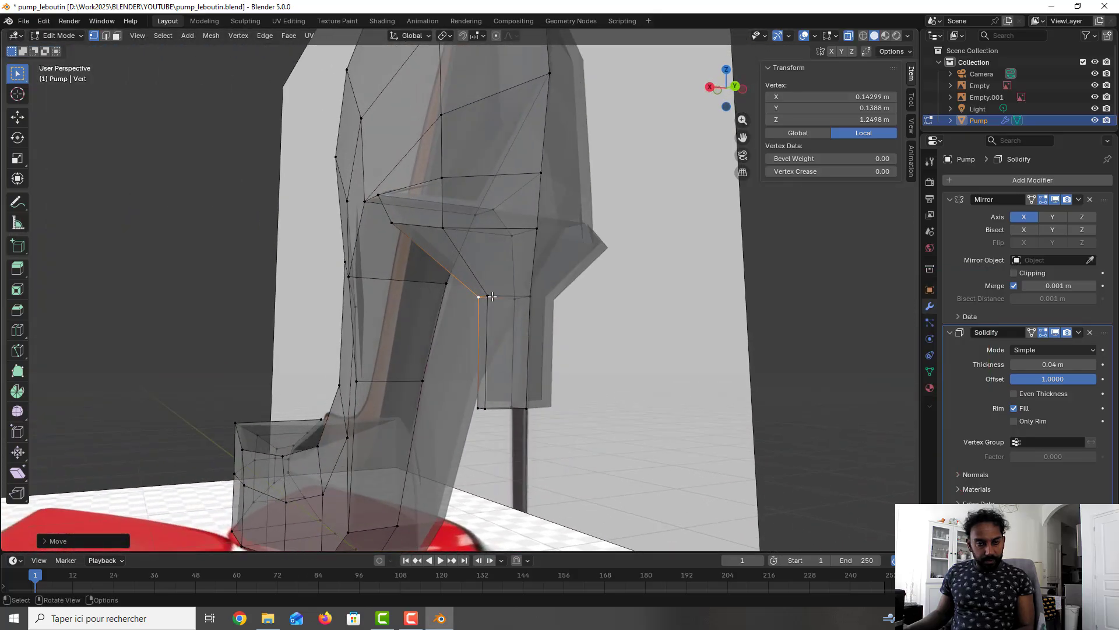
Move the four outer vertices of the lowest heel segment together about 0.07 m inward along X and save the file
shift+click(489, 296)
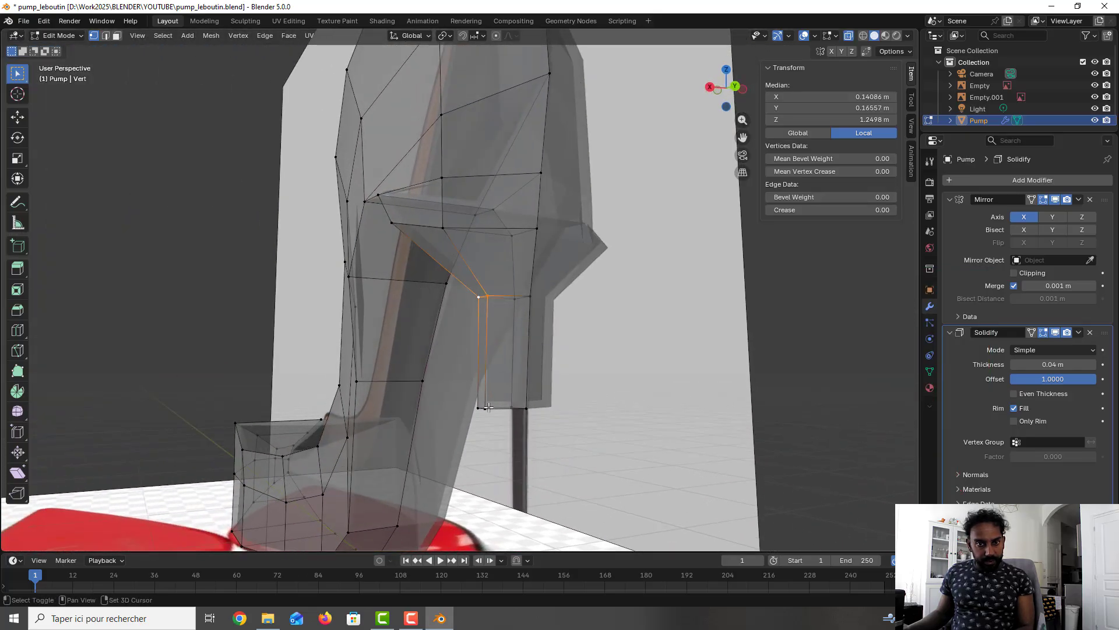
shift+click(487, 407)
shift+click(479, 408)
middle_drag(479, 407, 472, 410)
key(g)
key(x)
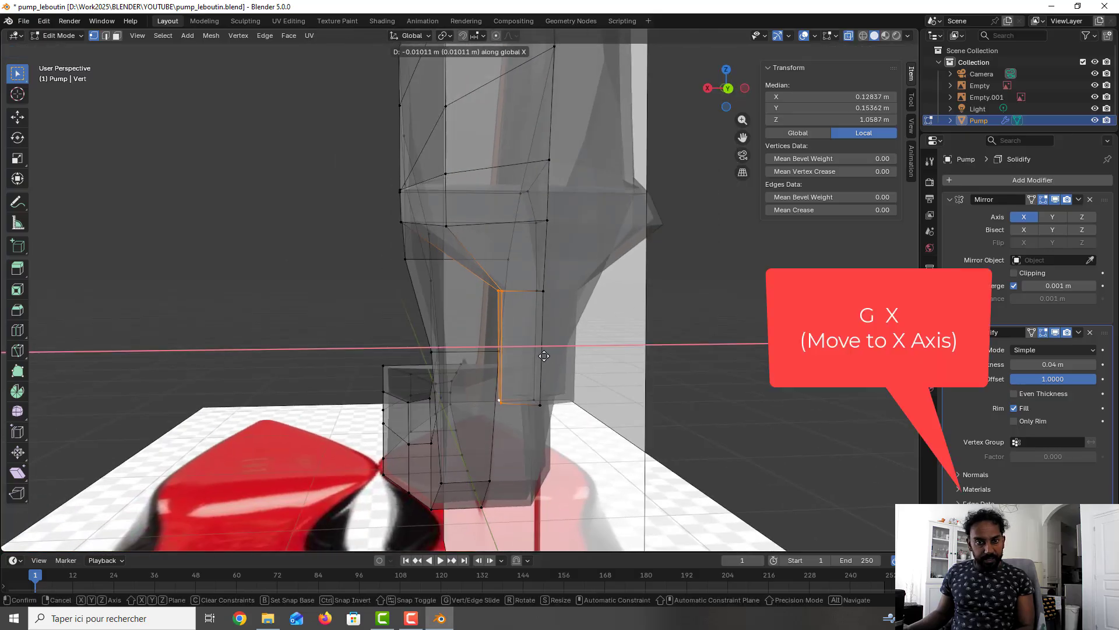
click(554, 357)
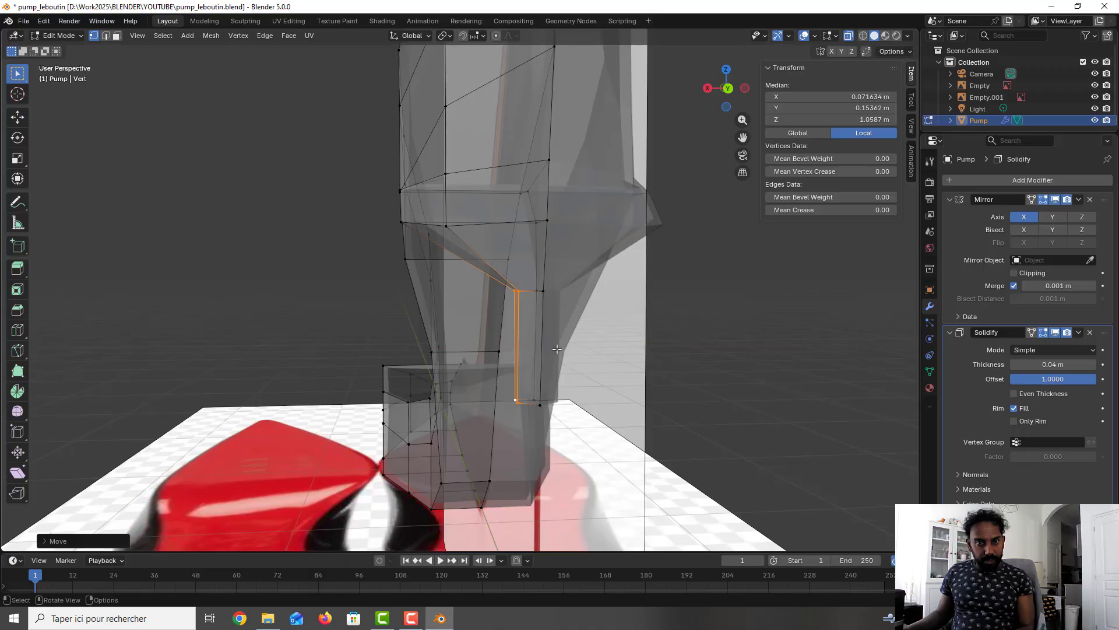
middle_drag(533, 321, 582, 317)
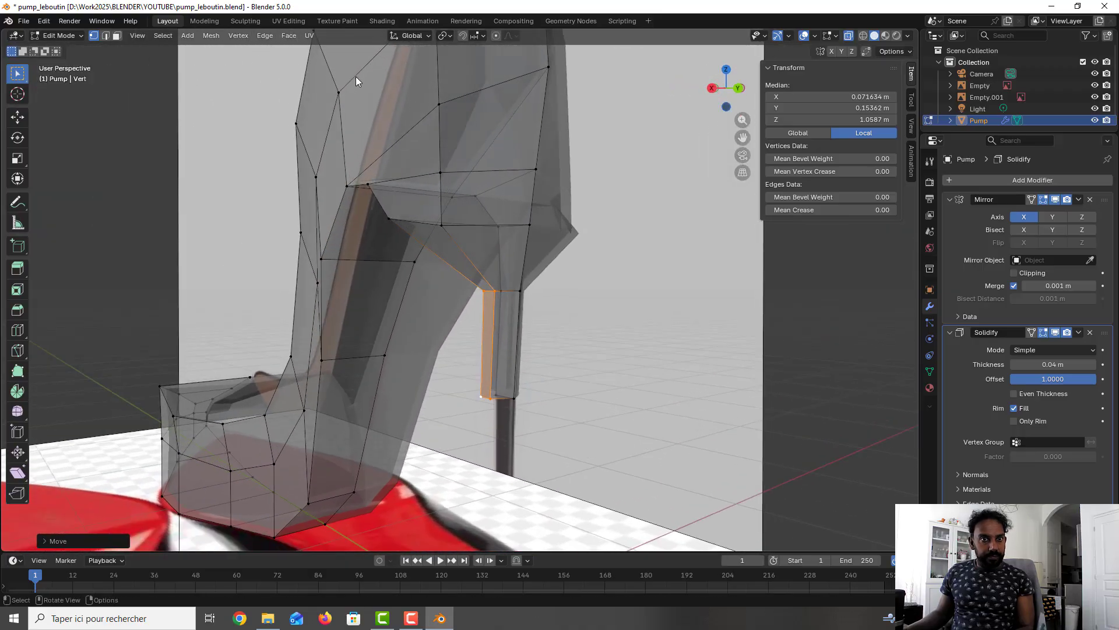
key(ctrl+s)
In right view, extrude the heel's lower end face about 0.75 m down to the top of the reference heel tip
click(116, 35)
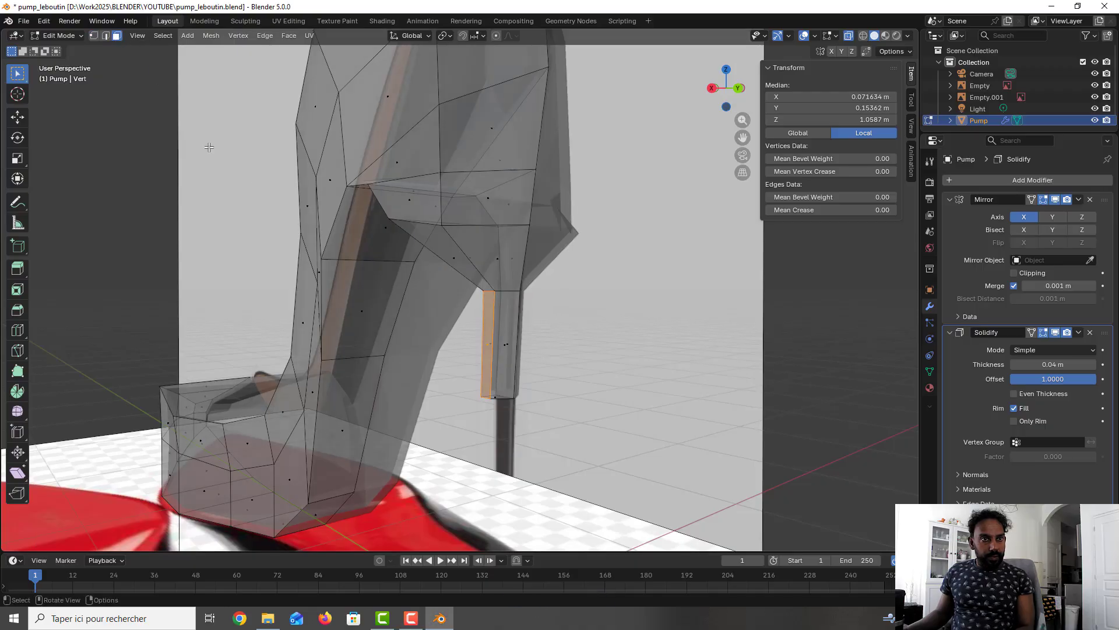
middle_drag(496, 384, 501, 426)
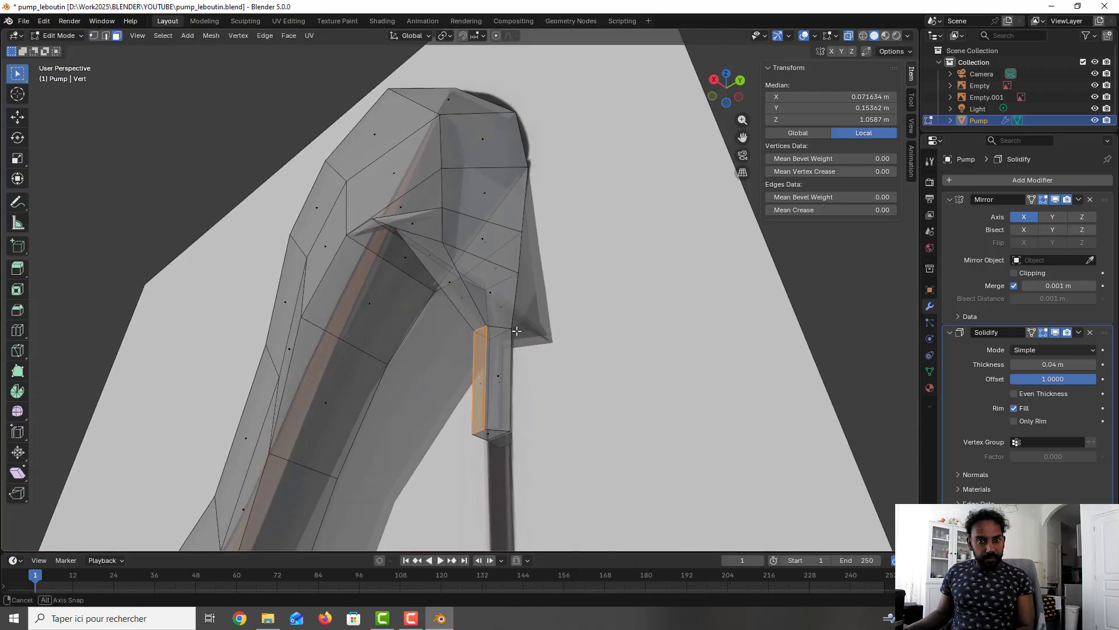
click(501, 430)
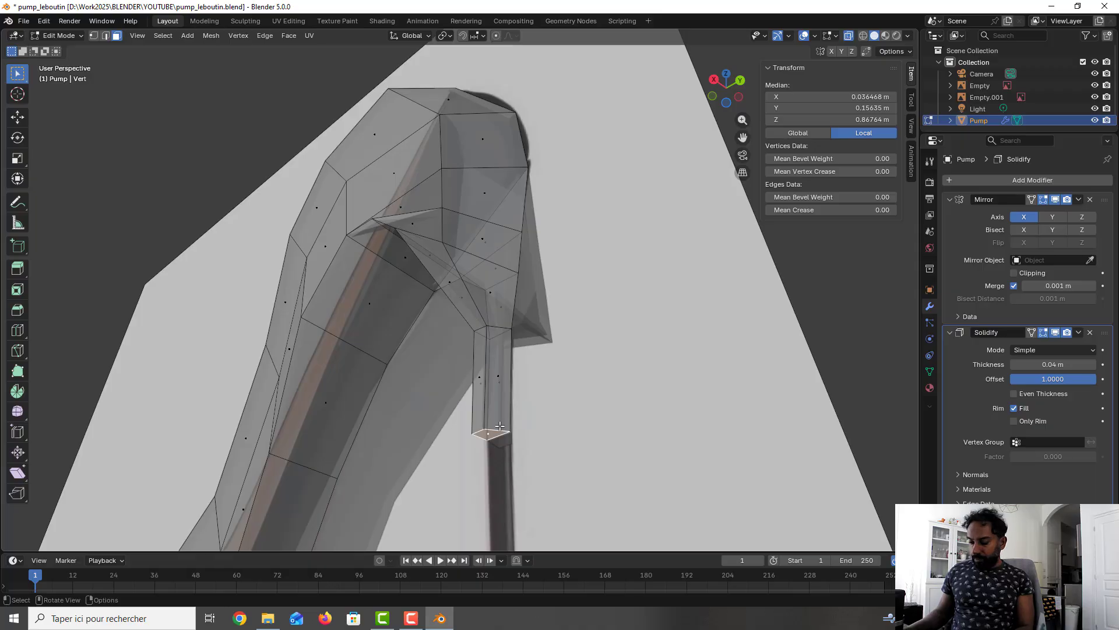
key(KP_3)
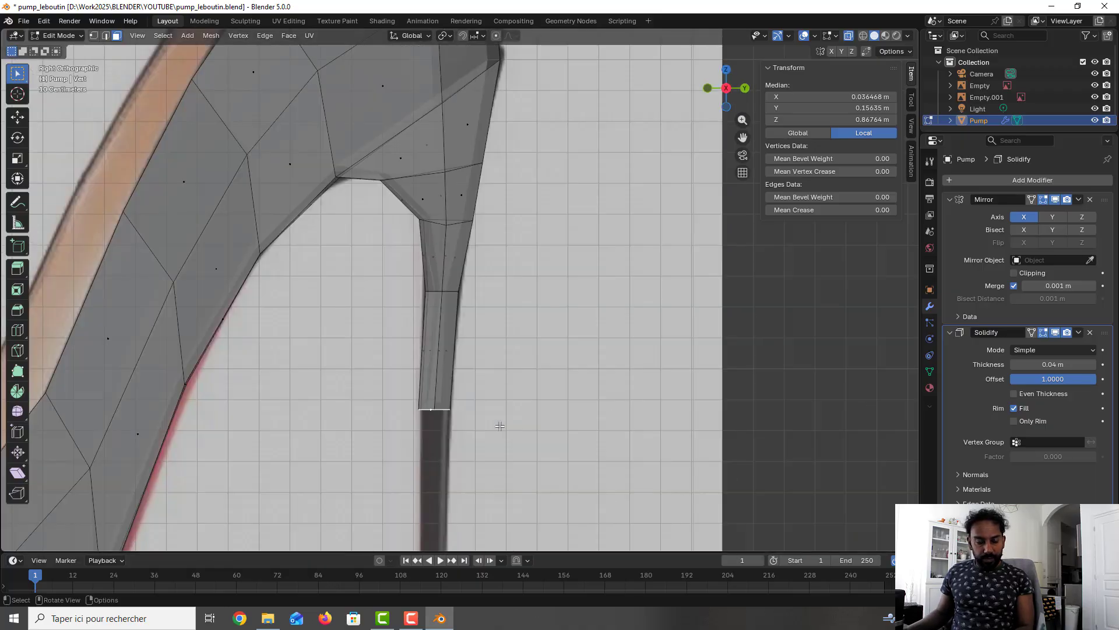
shift+middle_drag(499, 427, 511, 236)
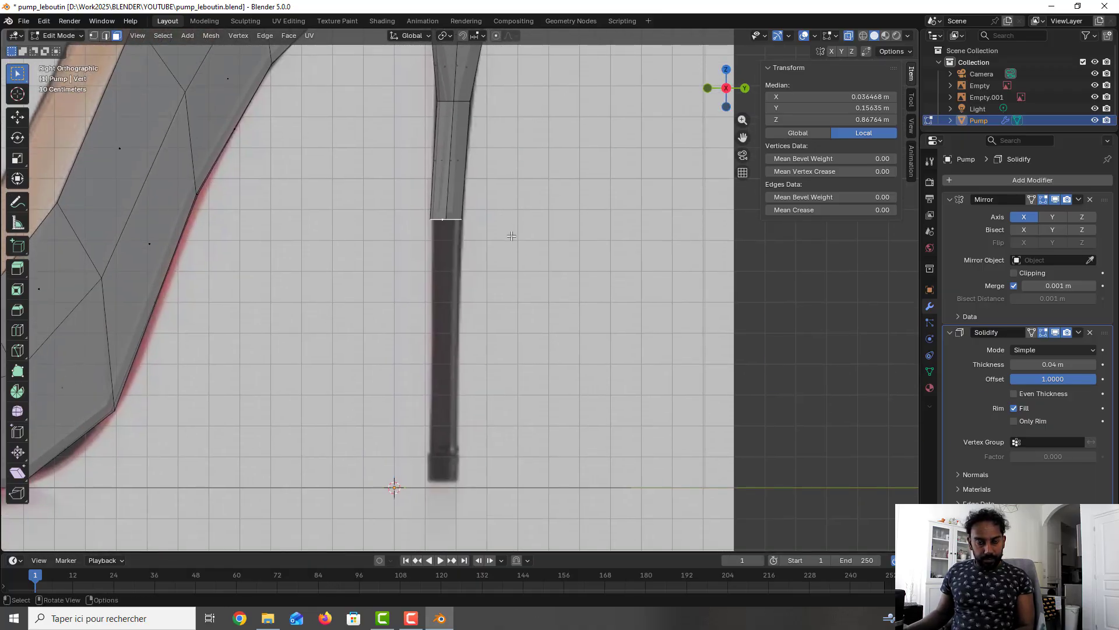
key(e)
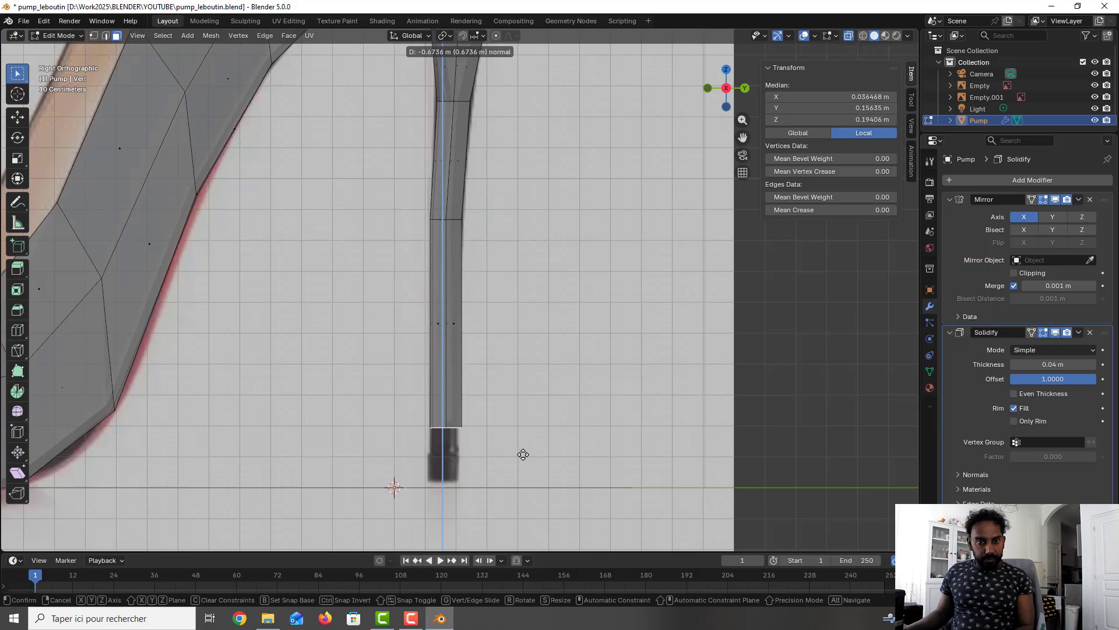
click(523, 468)
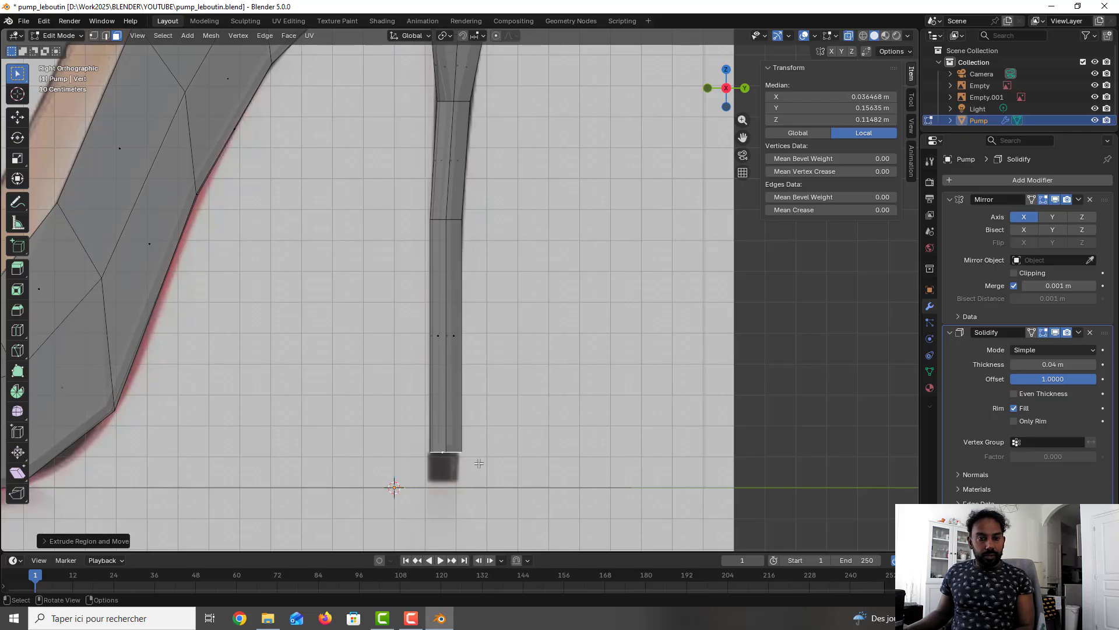
Extrude the end face about 0.009 m downward and scale it up slightly to form the heel tip's wider rim
key(e)
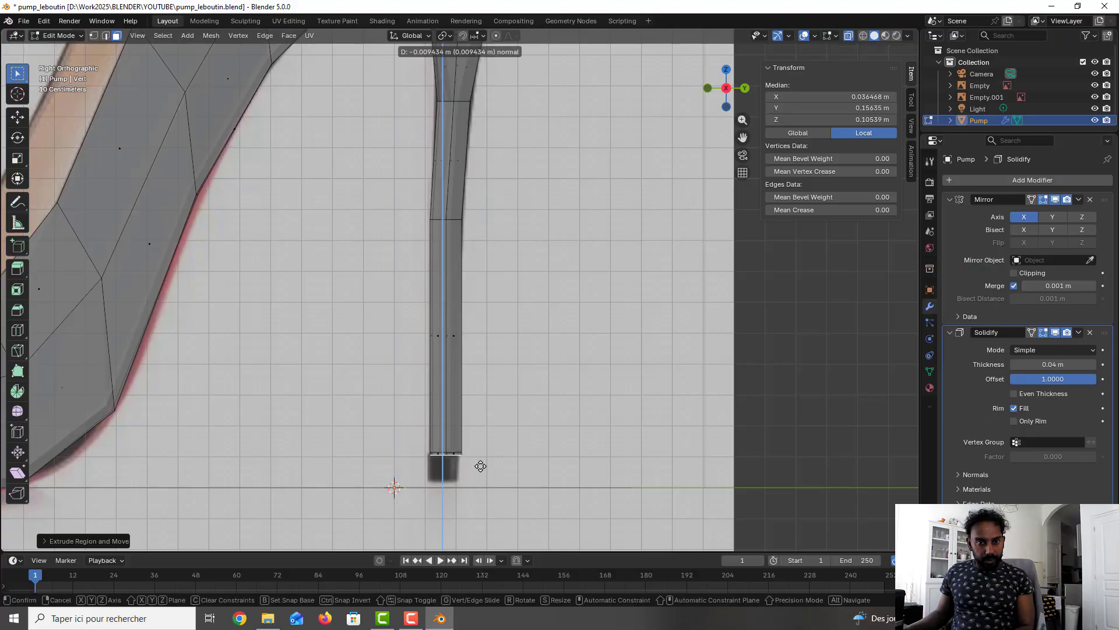
click(480, 466)
key(s)
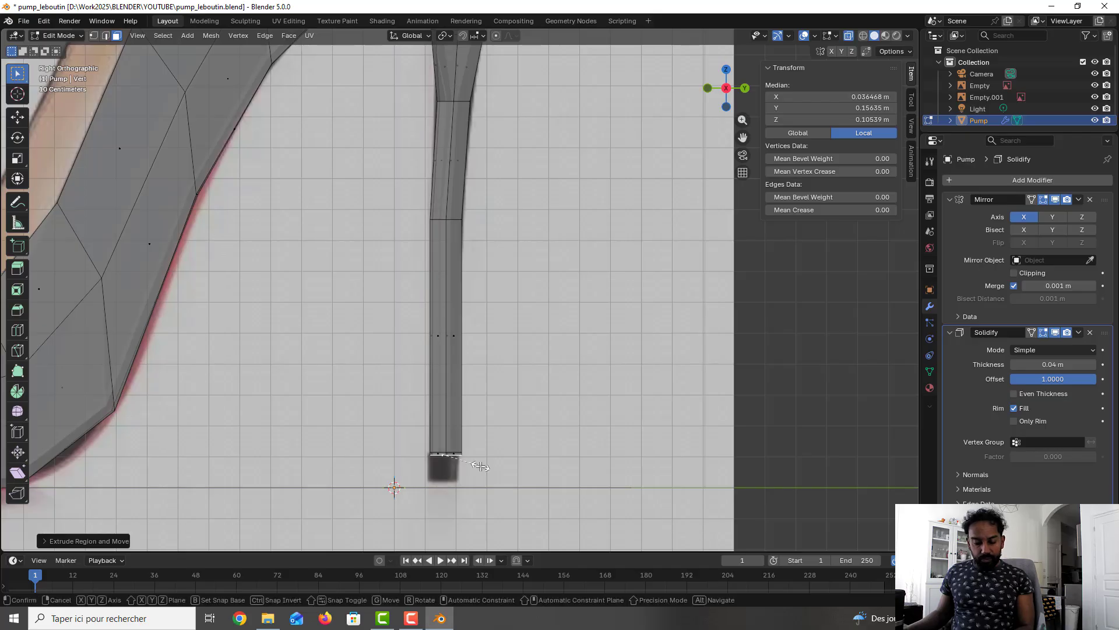
click(490, 466)
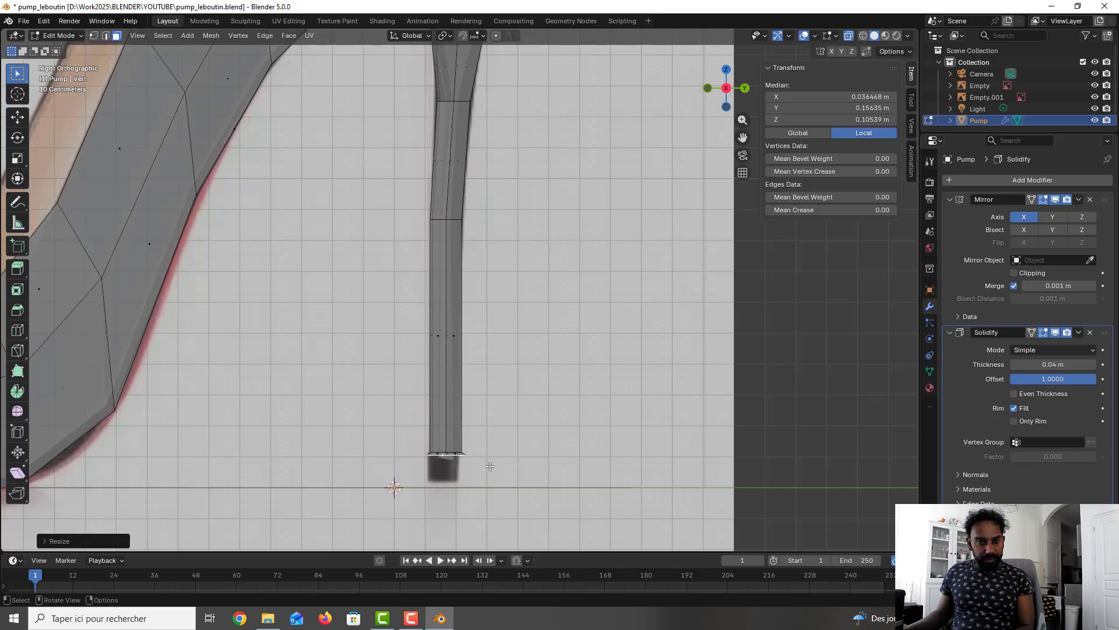
Extrude the widened face about 0.08 m downward to form the heel tip block, and save the file
key(e)
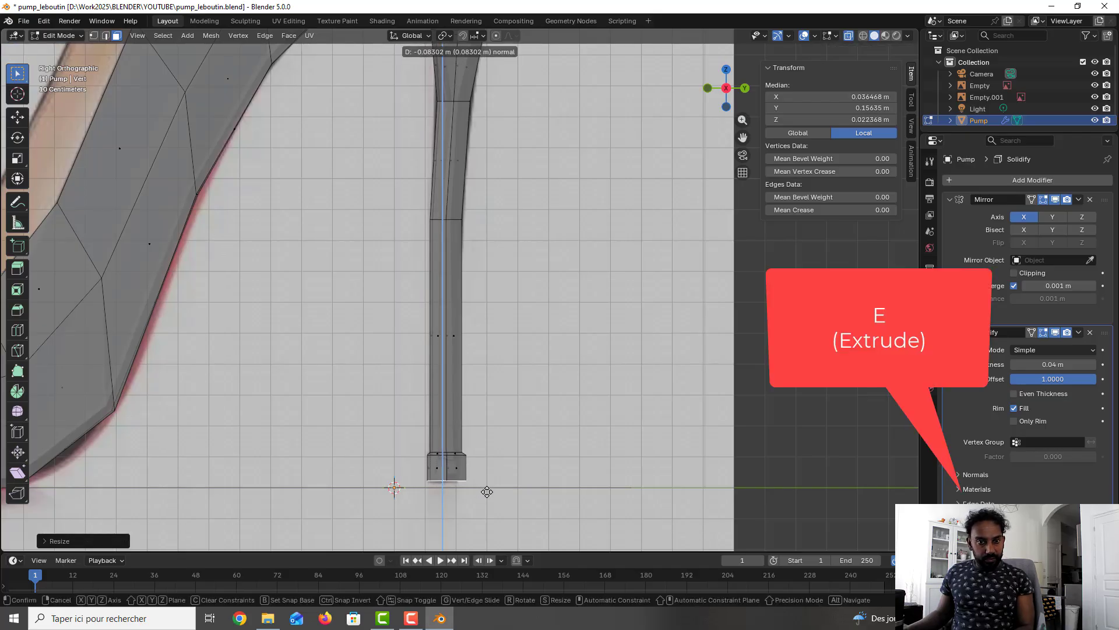
click(487, 492)
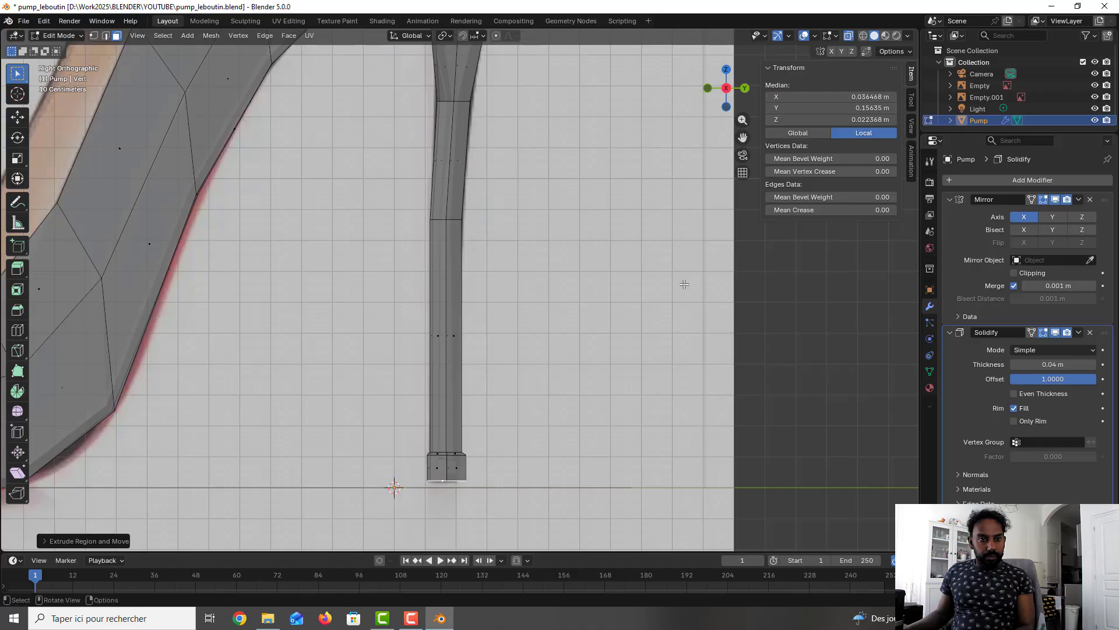
key(ctrl+s)
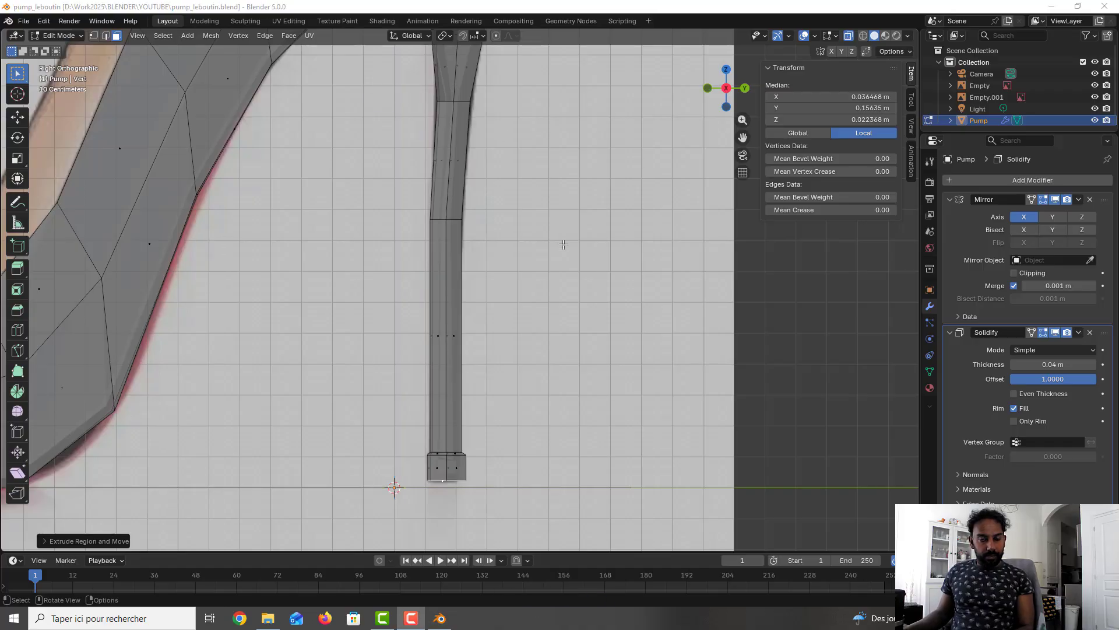
In right view, move the edge loop partway down the heel shaft about 0.013 m along positive Y and save the file
mouse_move(564, 244)
middle_down()
mouse_move(468, 255)
mouse_move(570, 253)
middle_up()
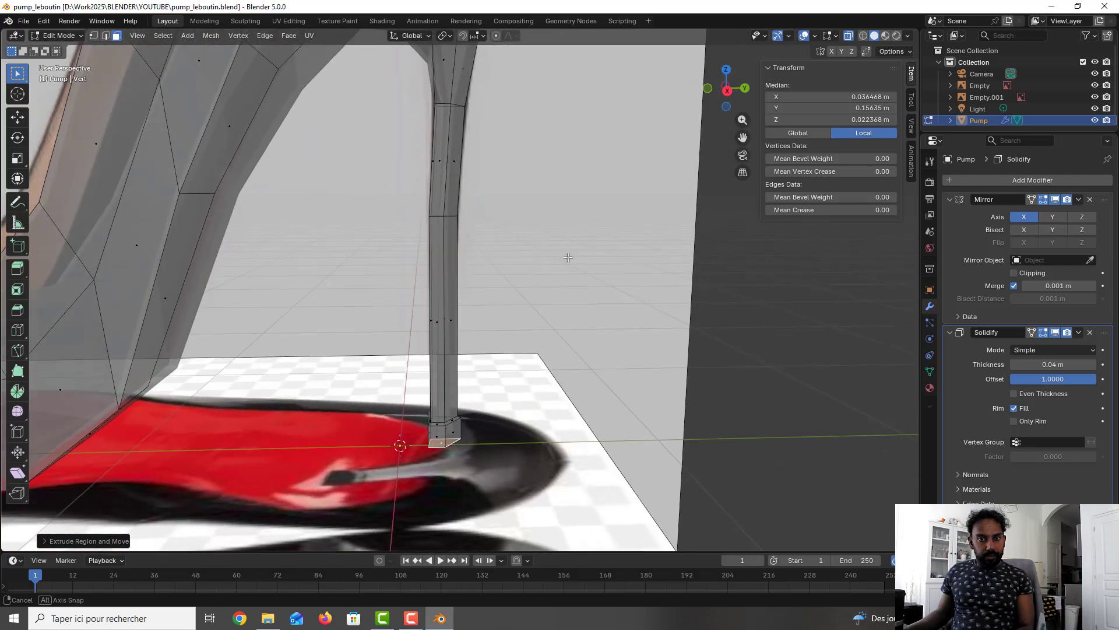
key(KP_3)
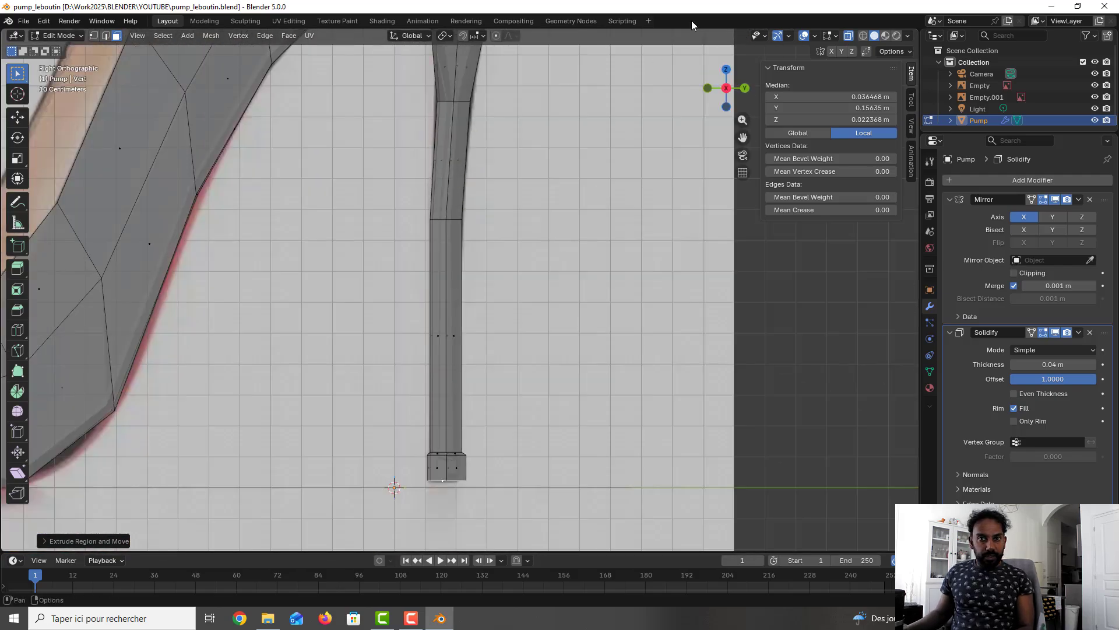
click(93, 36)
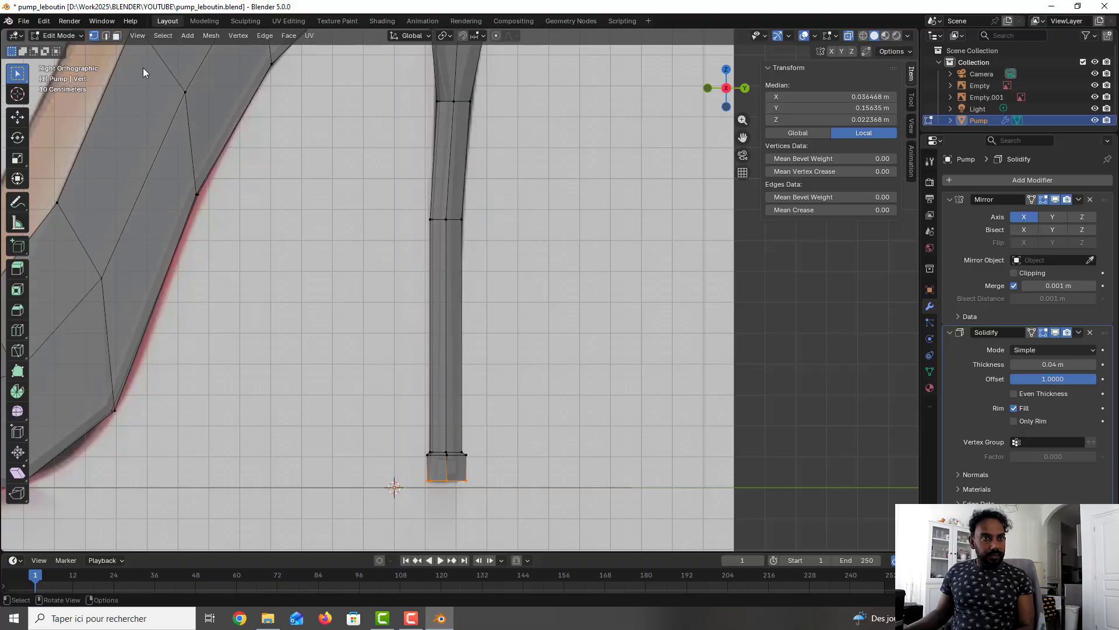
alt+click(454, 220)
key(g)
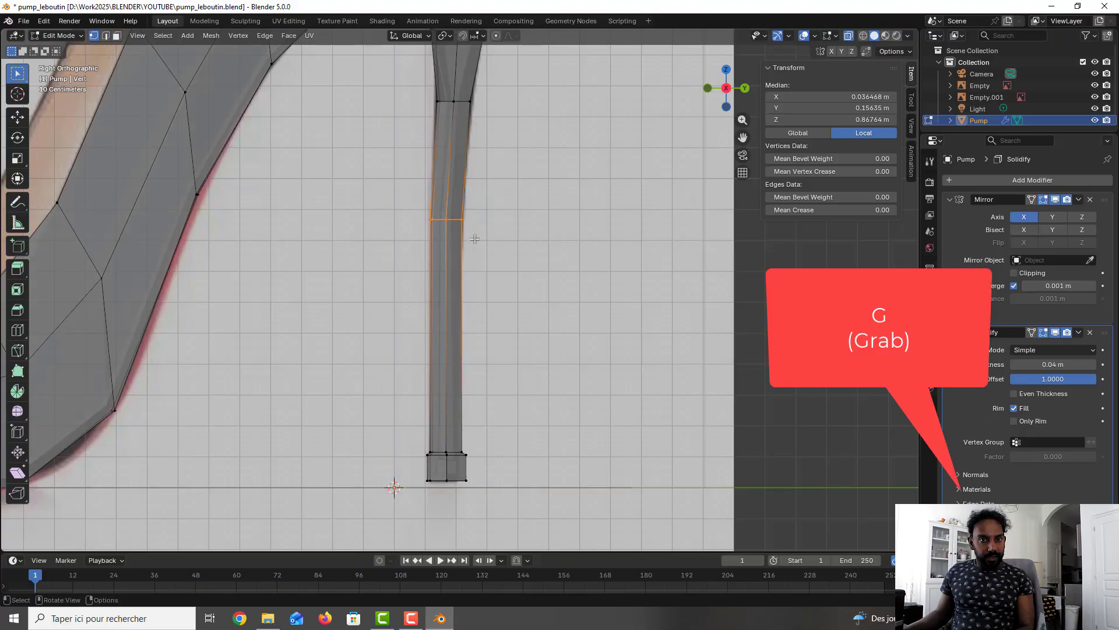
key(x)
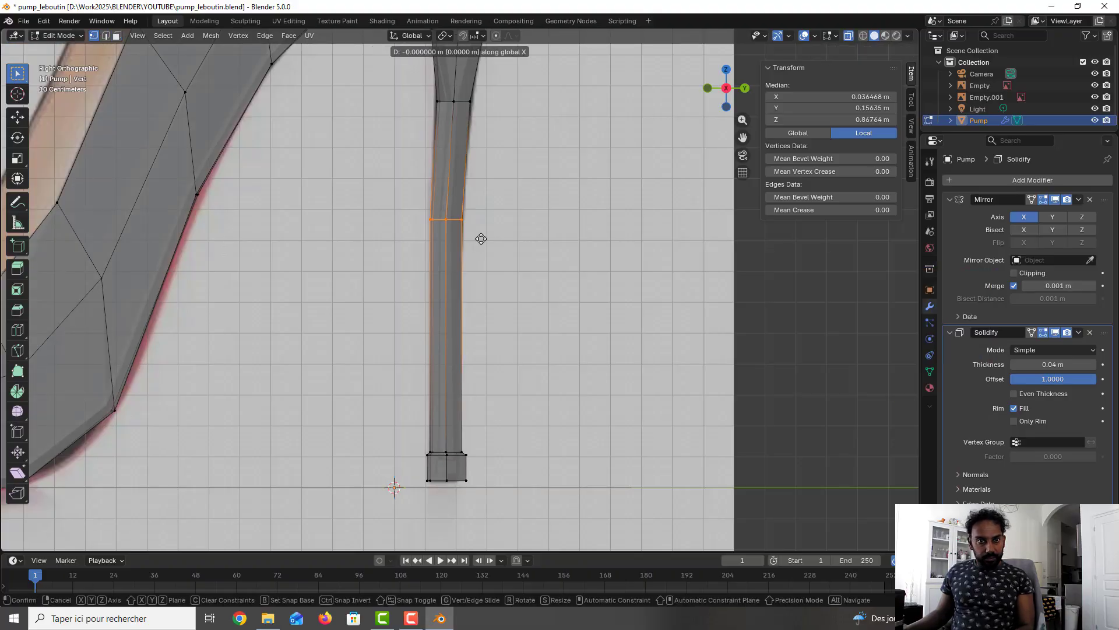
click(496, 240)
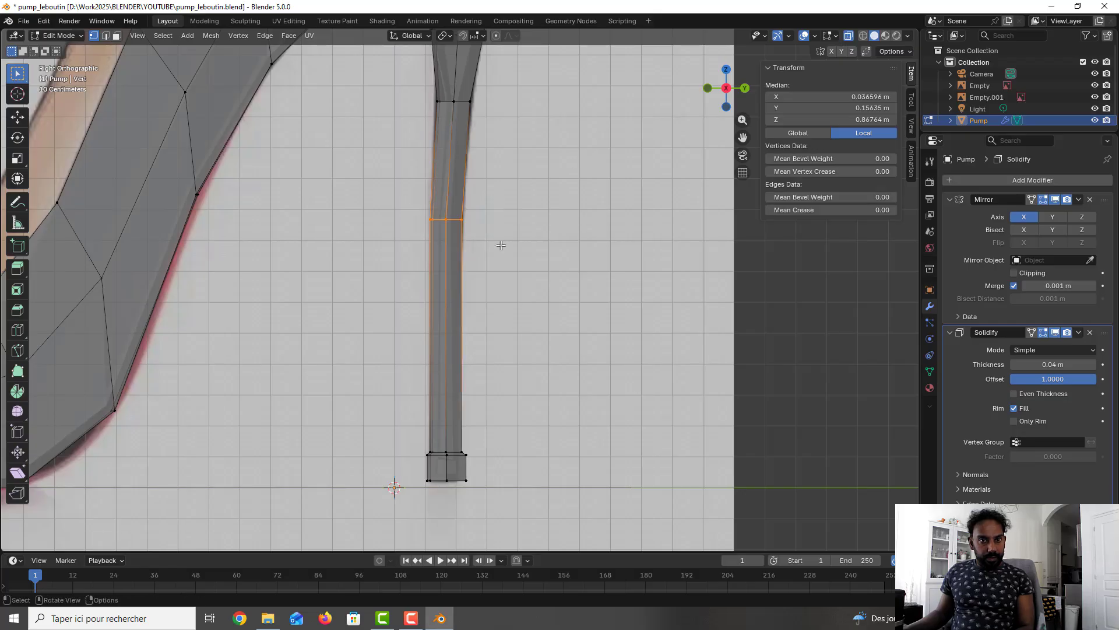
key(g)
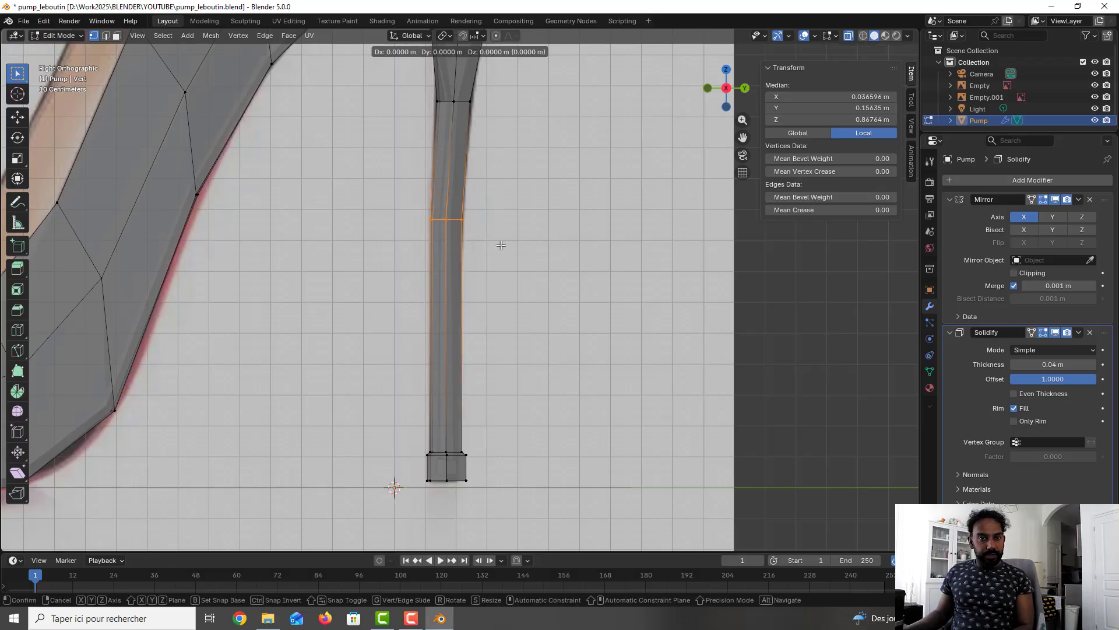
key(y)
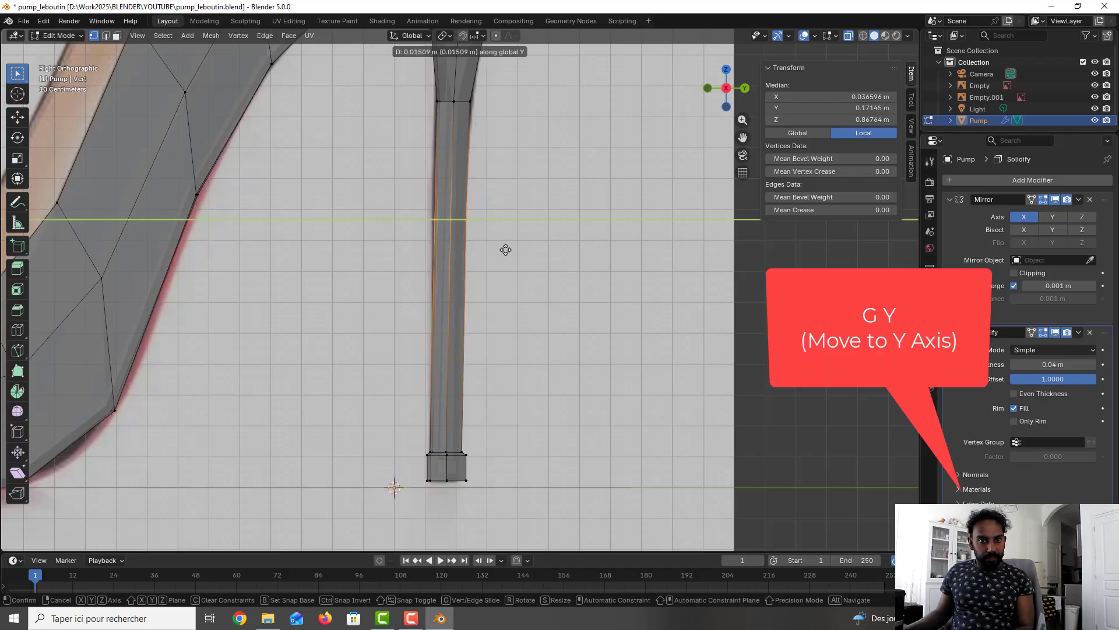
click(505, 249)
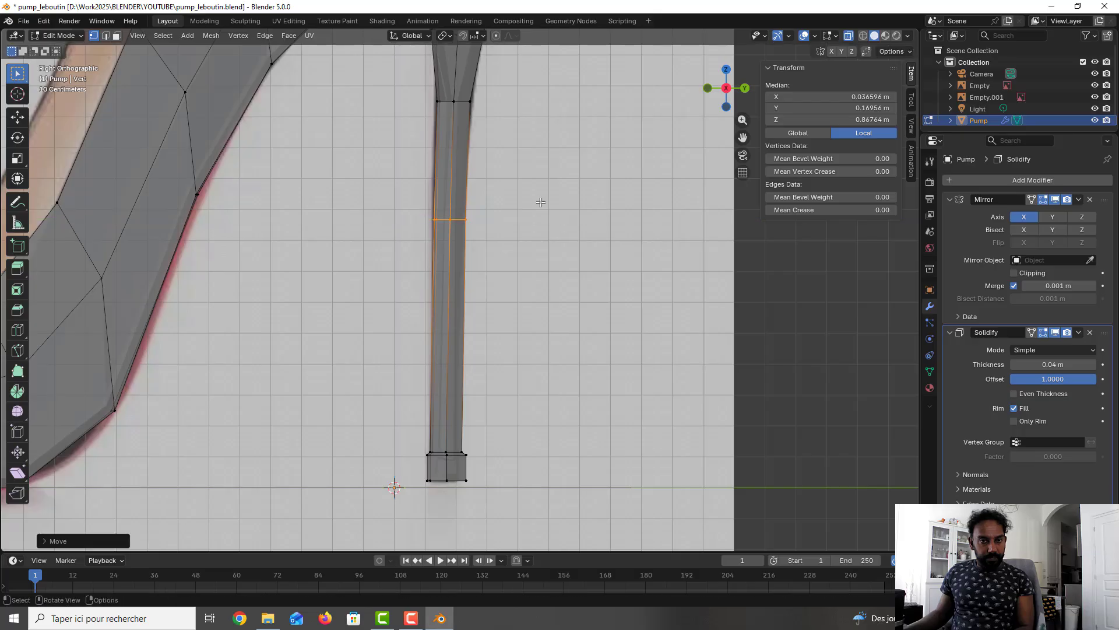
middle_drag(542, 202, 455, 223)
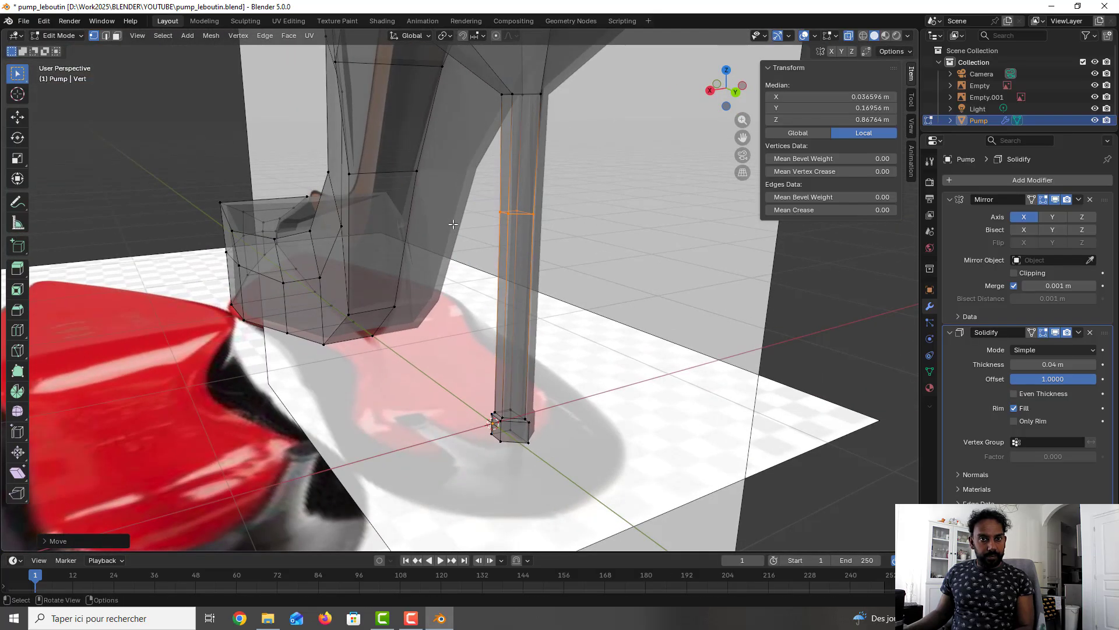
key(ctrl+s)
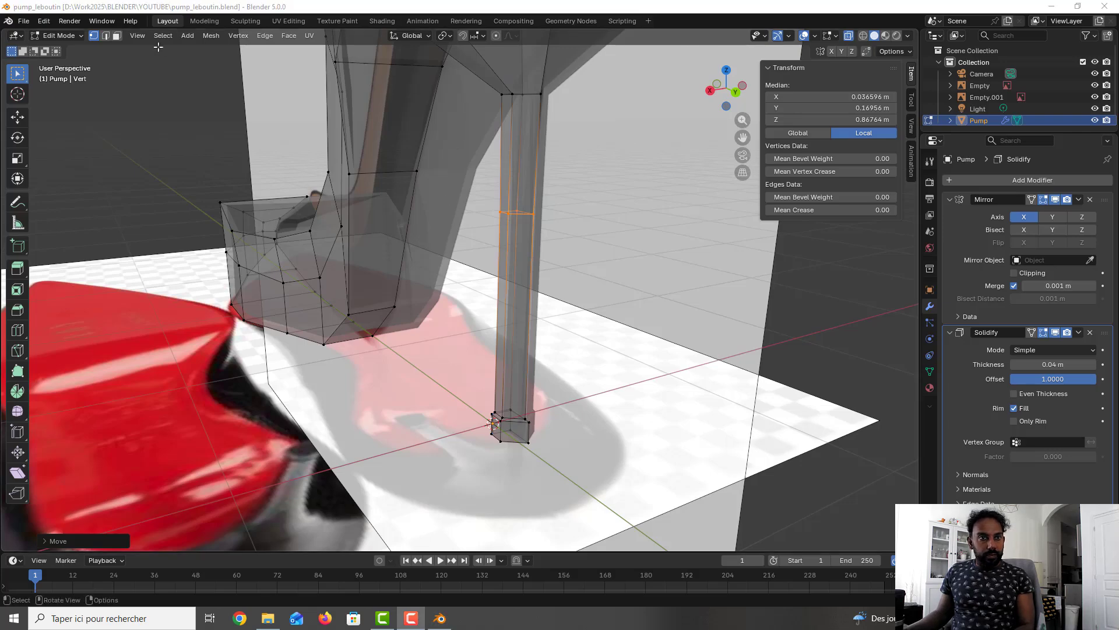
Switch to face selection, turn off X-ray to check the solid shoe, and save the file
click(116, 36)
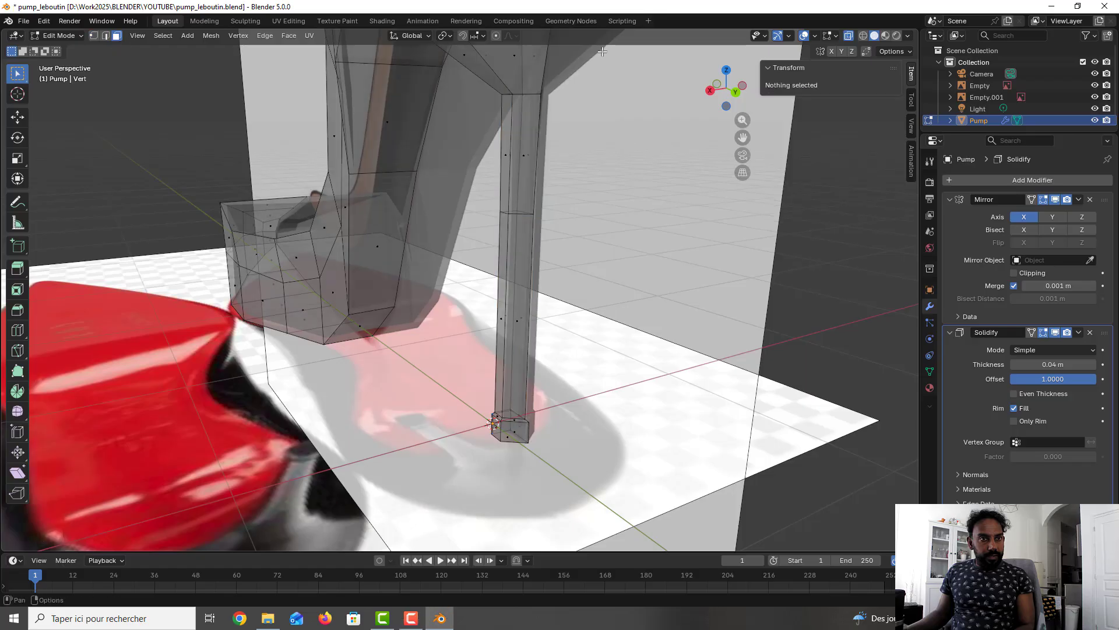
click(849, 36)
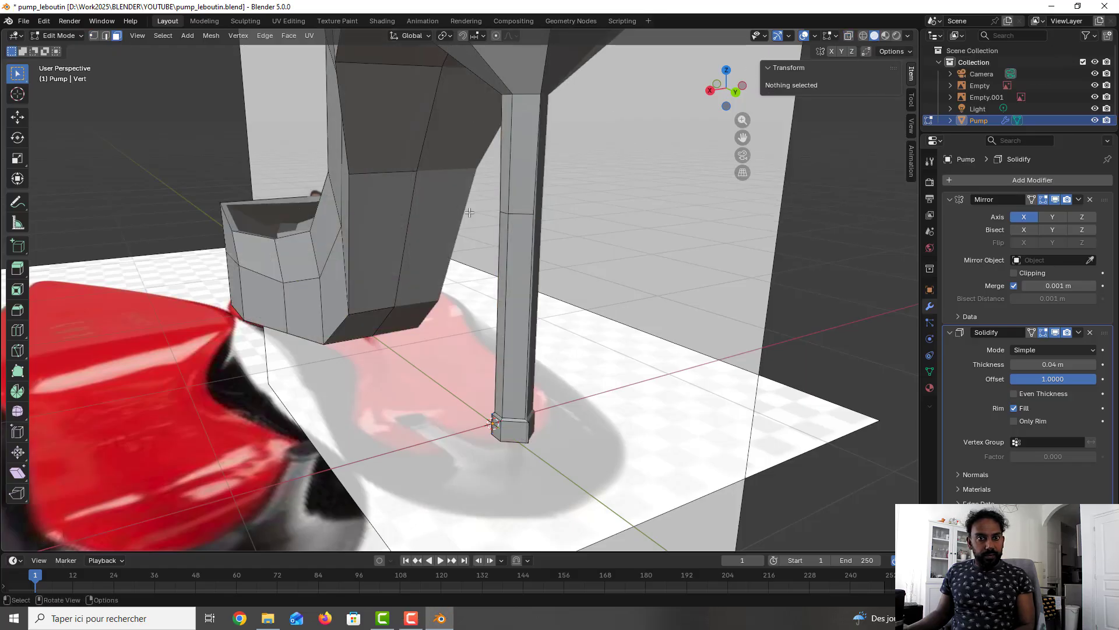
middle_drag(488, 238, 477, 210)
scroll(520, 229, down, 5)
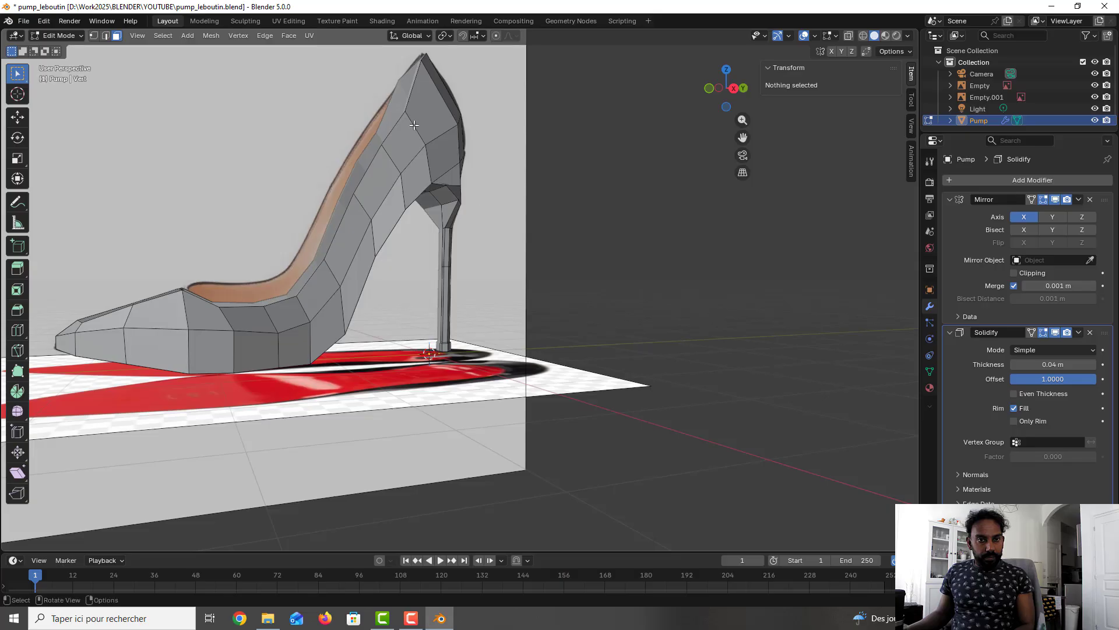
key(ctrl+s)
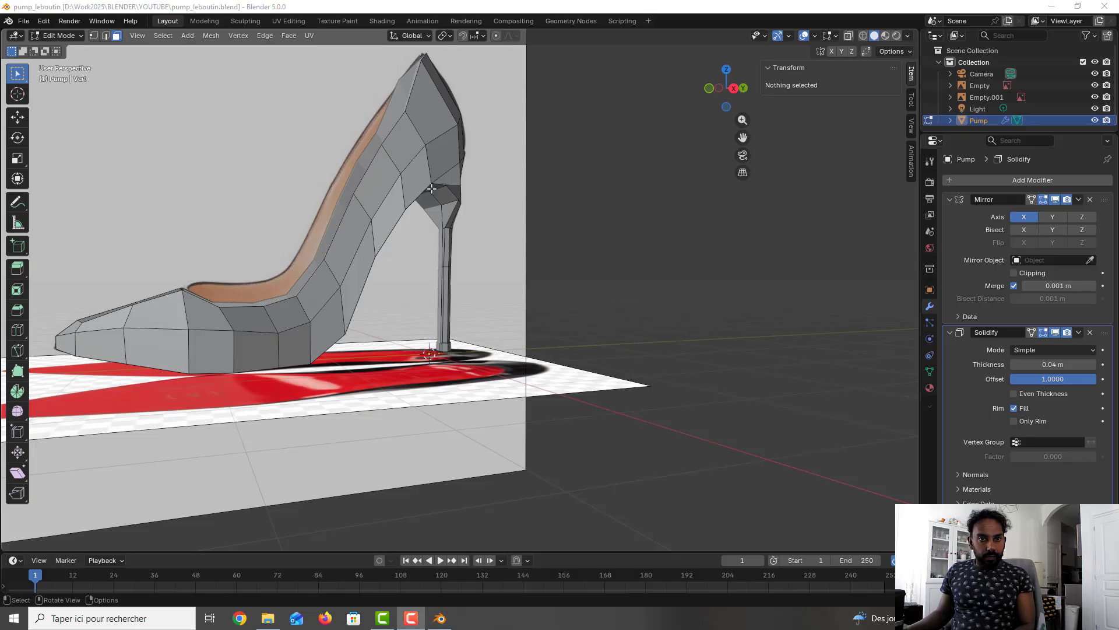
Move the protruding outer side vertex at the top of the heel about 0.27 m inward along X
scroll(432, 189, up, 4)
middle_drag(457, 135, 583, 84)
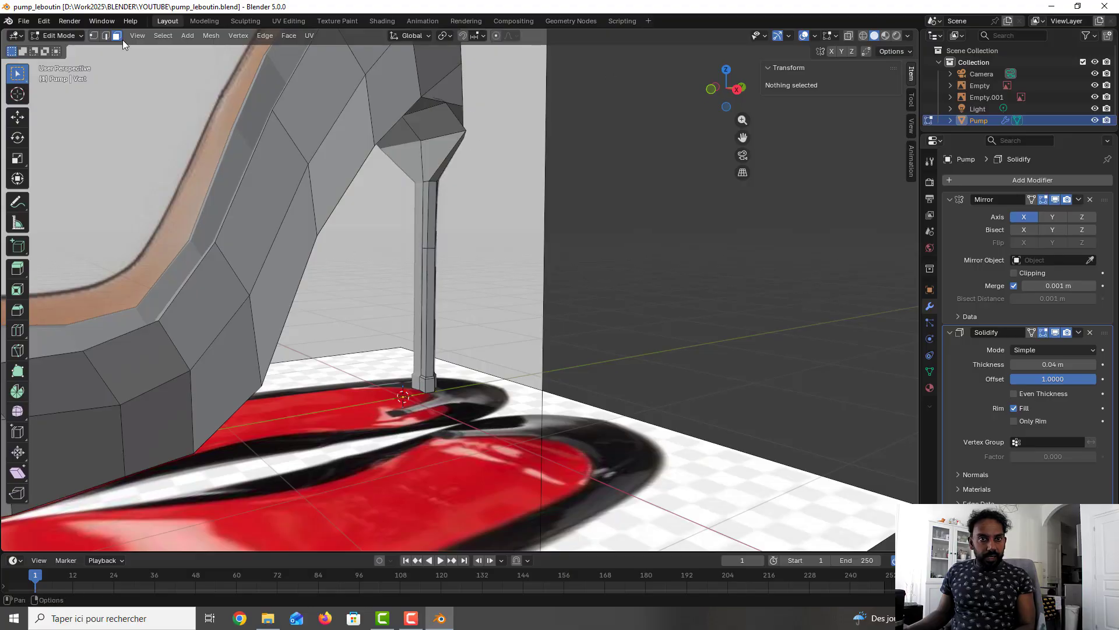
click(92, 36)
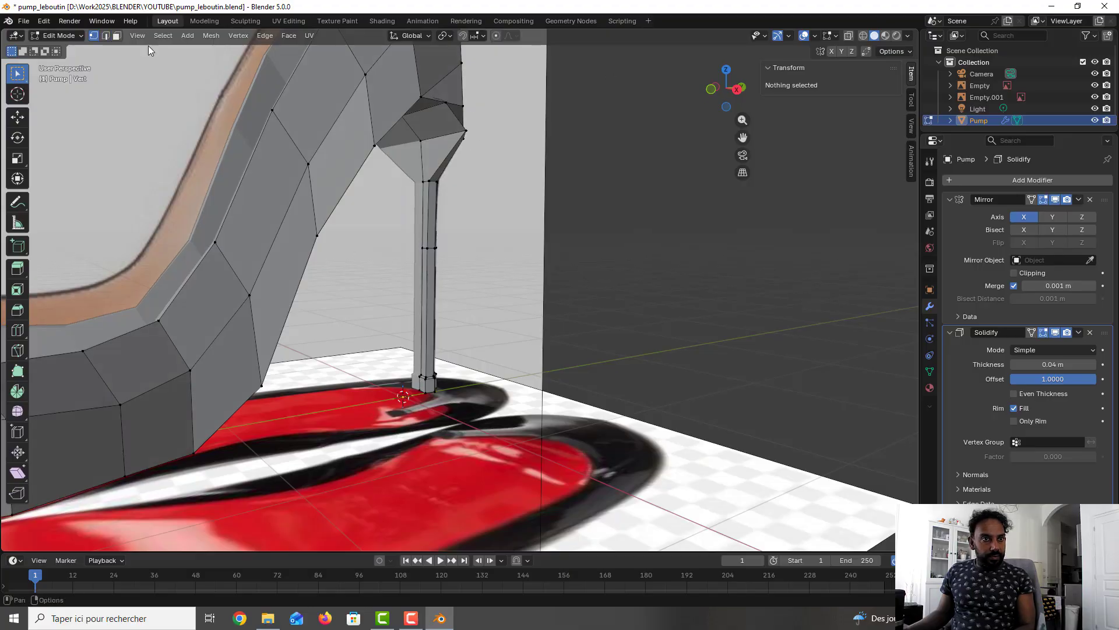
click(468, 129)
key(g)
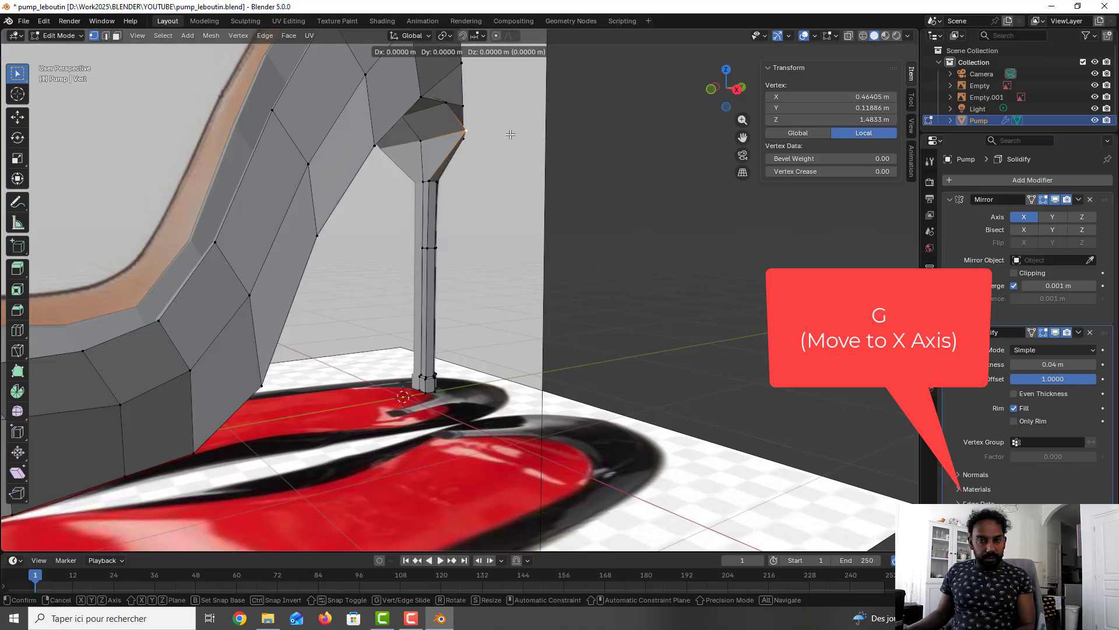
key(x)
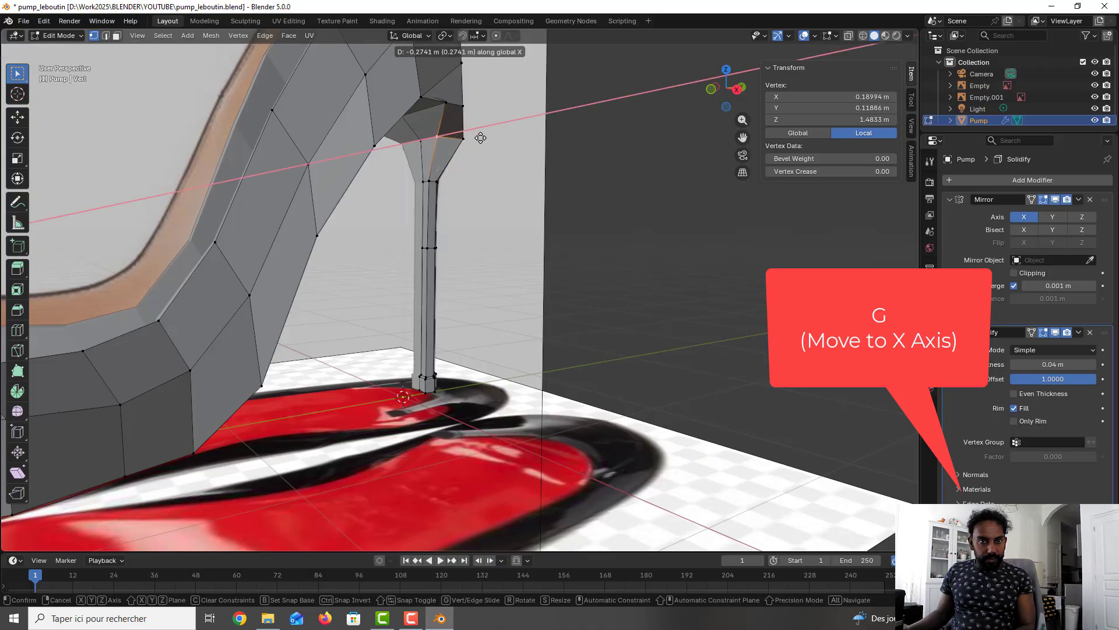
click(479, 137)
Move the outer vertex where the heel's top meets the sole about 0.12 m inward along X
middle_drag(470, 149, 457, 114)
click(413, 109)
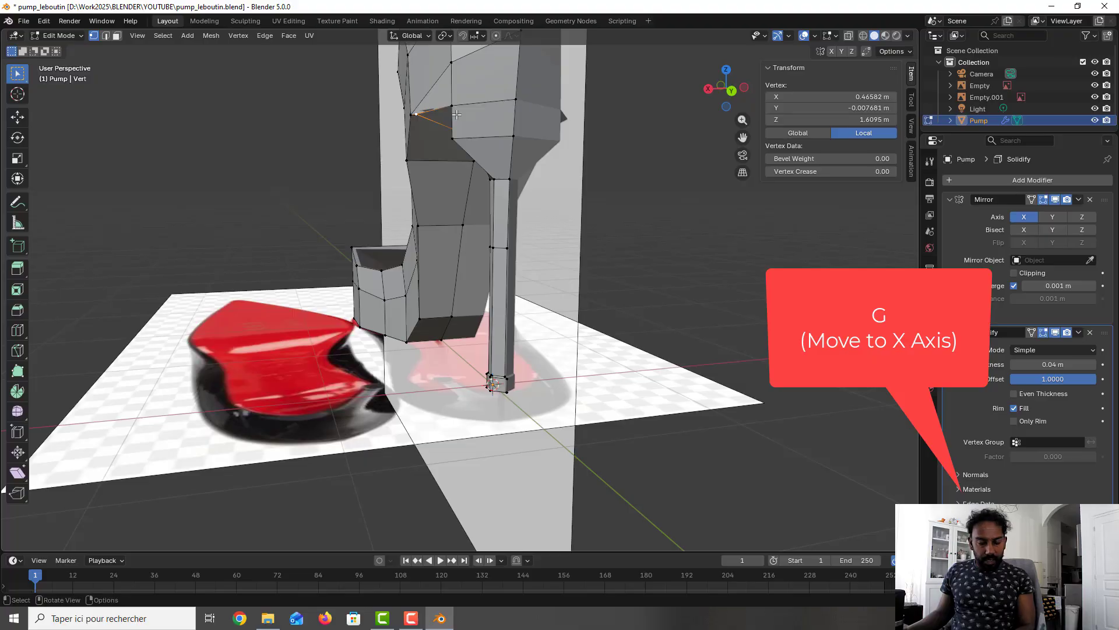
key(g)
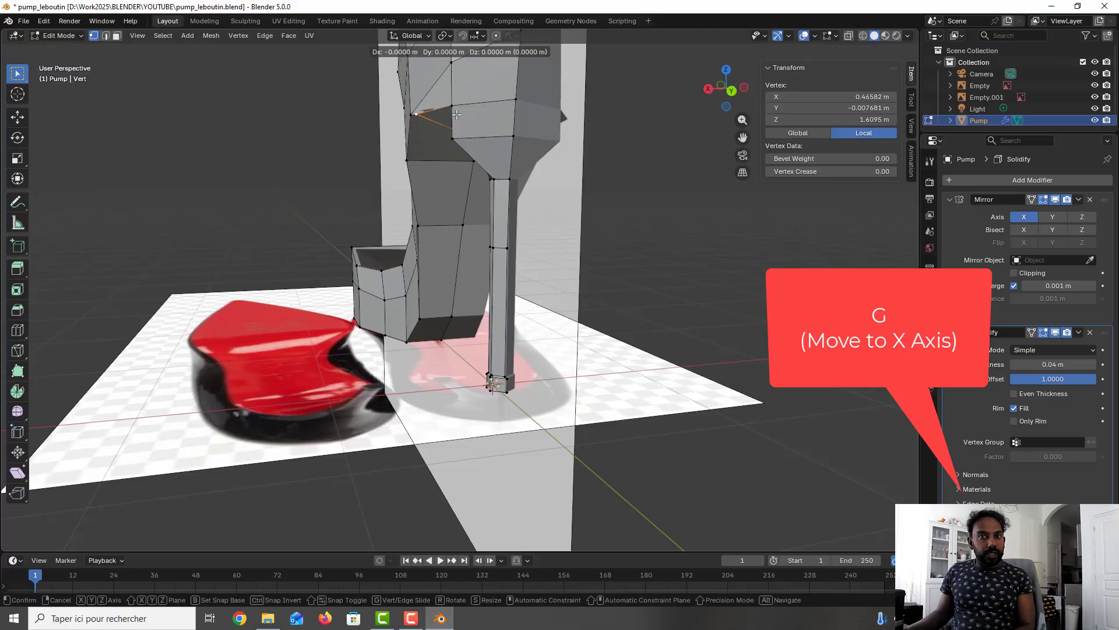
key(x)
click(482, 127)
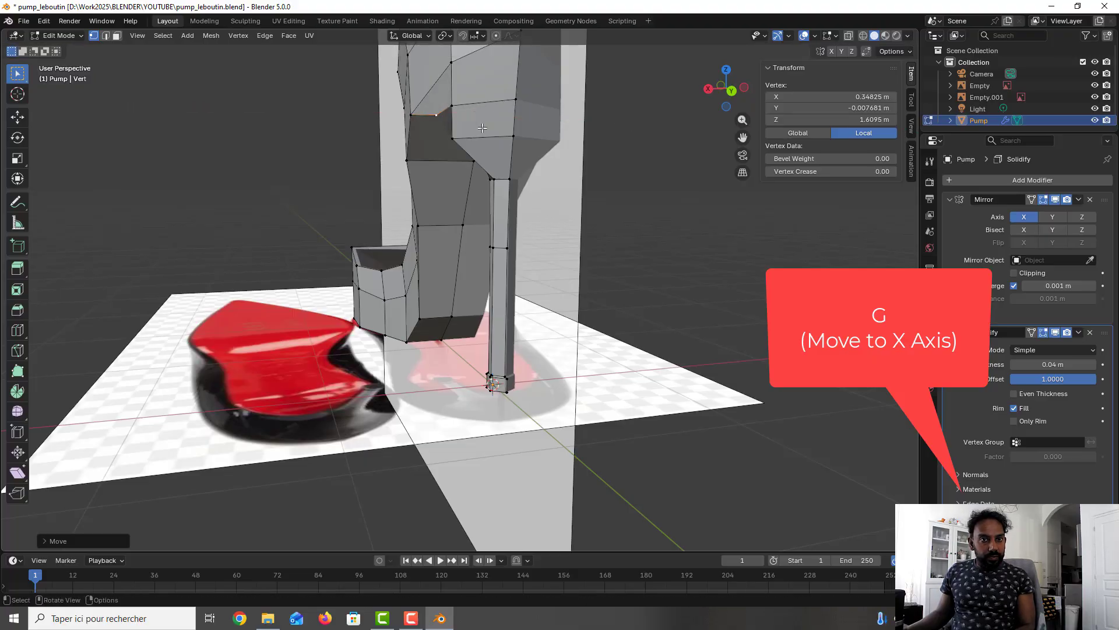
Move the outer rear vertex of the heel's flared top about 0.13 m inward along X and save the file
middle_drag(482, 128, 458, 140)
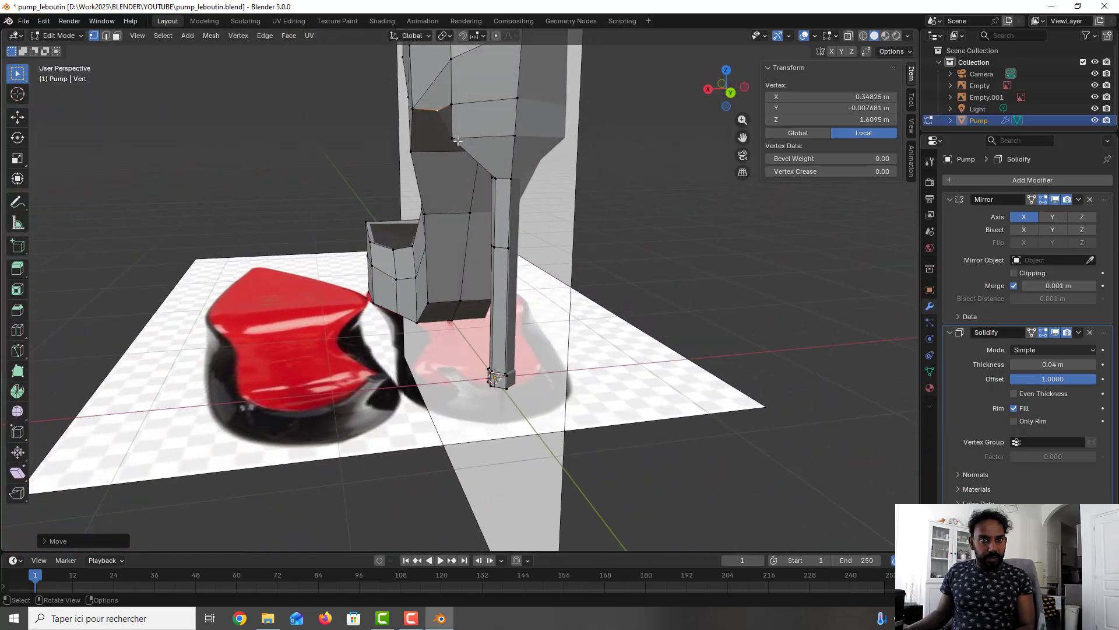
click(457, 140)
key(g)
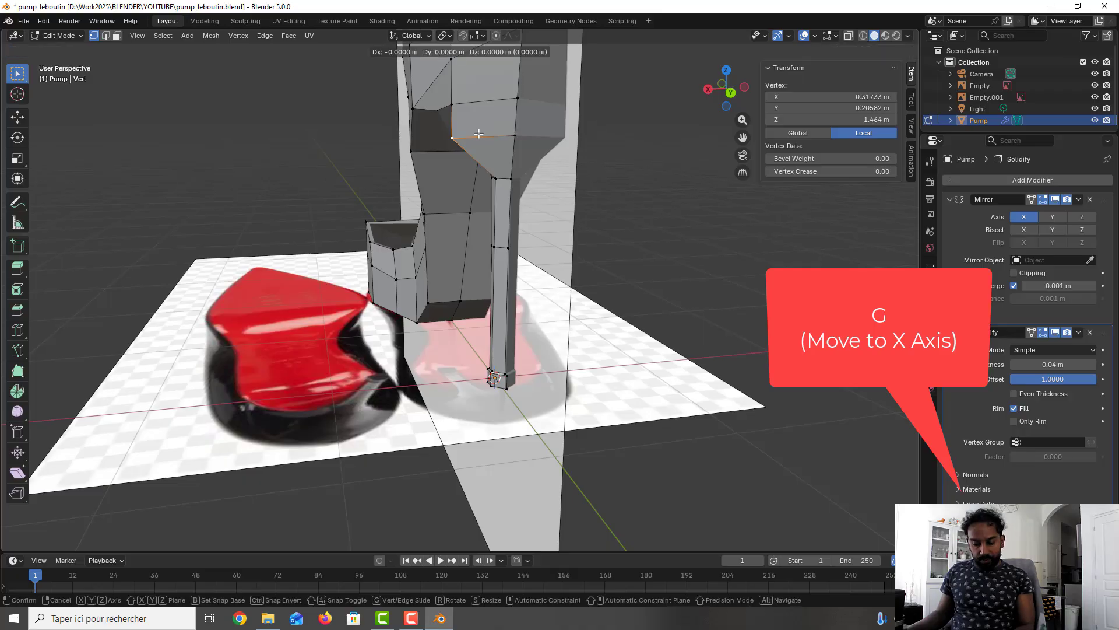
key(x)
click(503, 138)
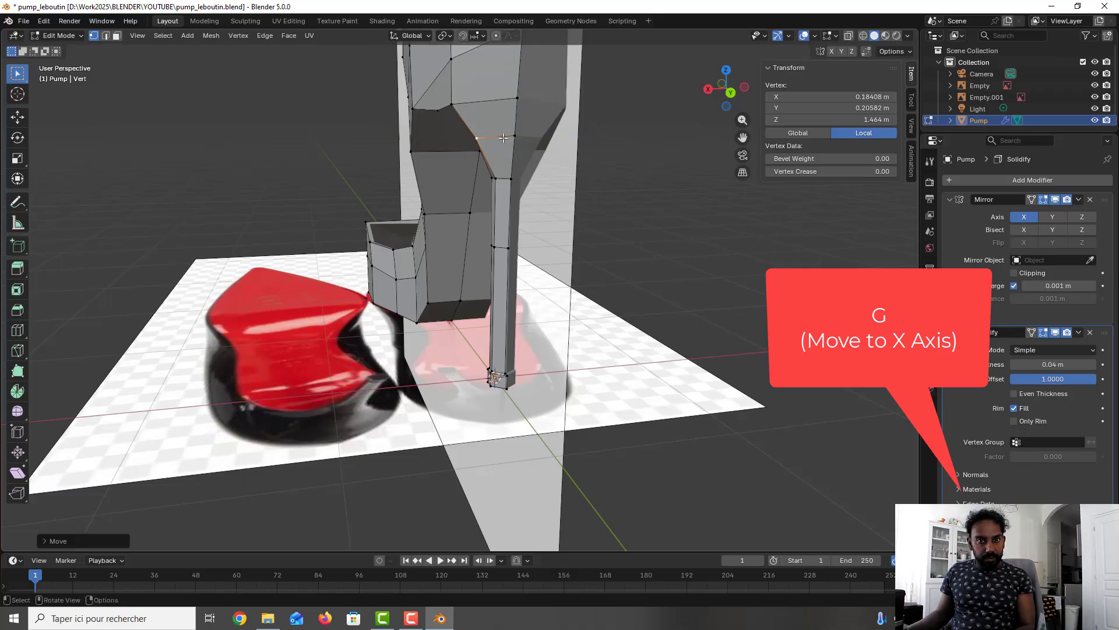
middle_drag(482, 154, 567, 138)
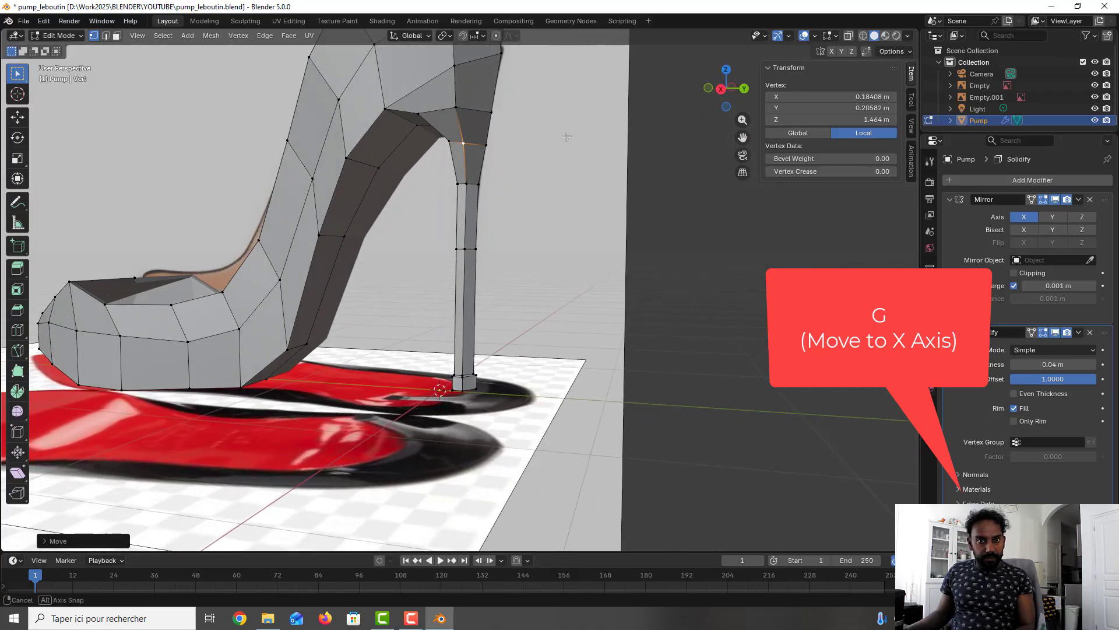
click(535, 113)
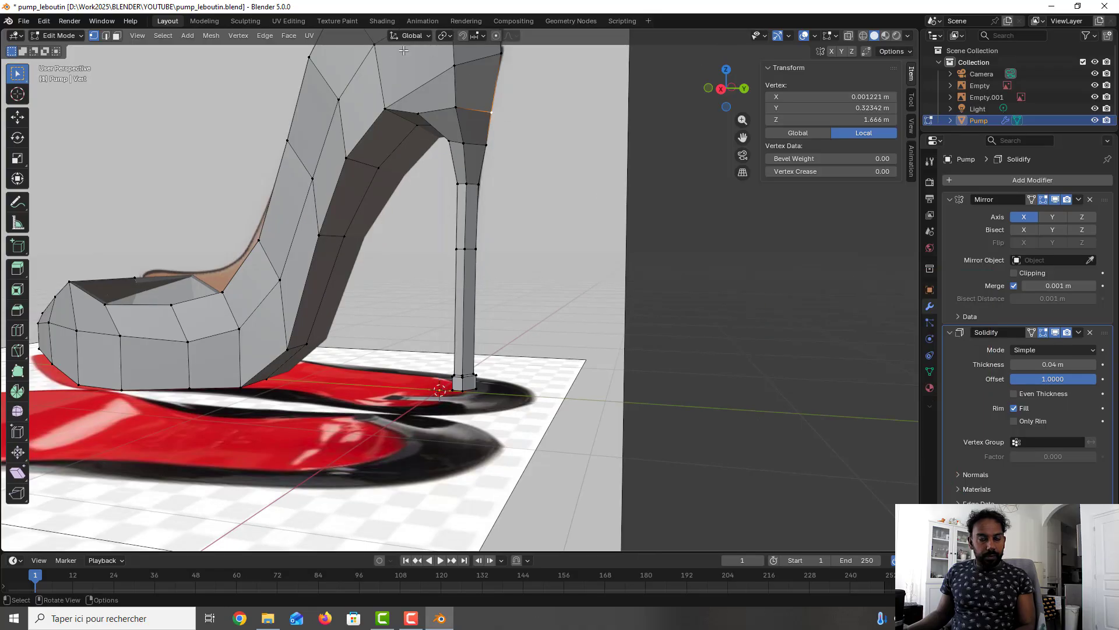
key(ctrl+s)
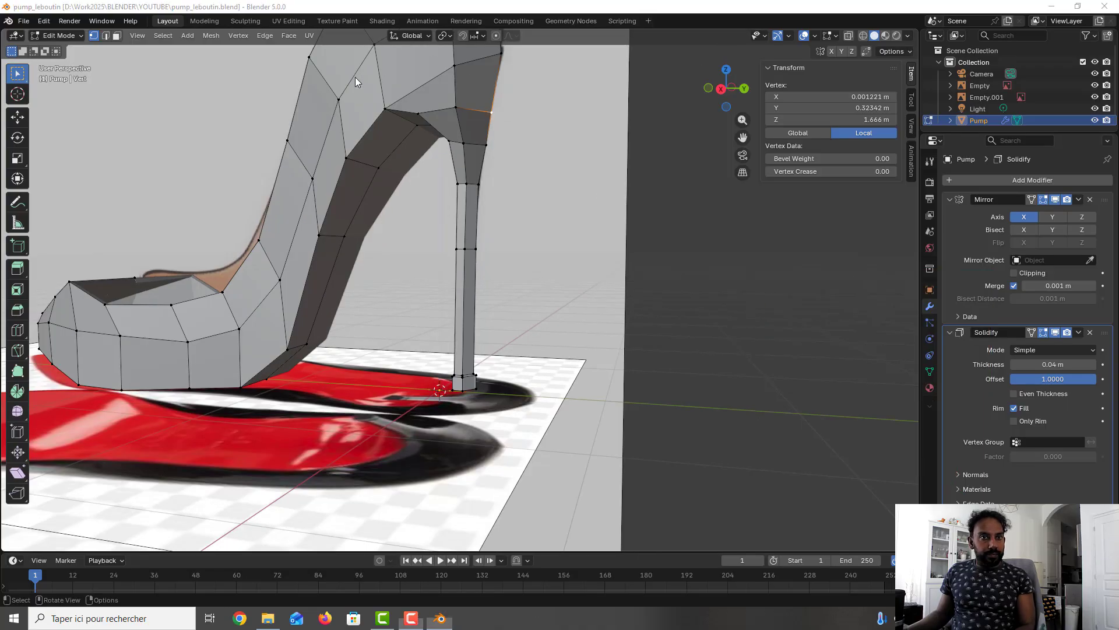
Move the seven mid-height side vertices from the ball of the foot up to the heel about 0.023 m outward along X and save the file
middle_drag(383, 154, 496, 291)
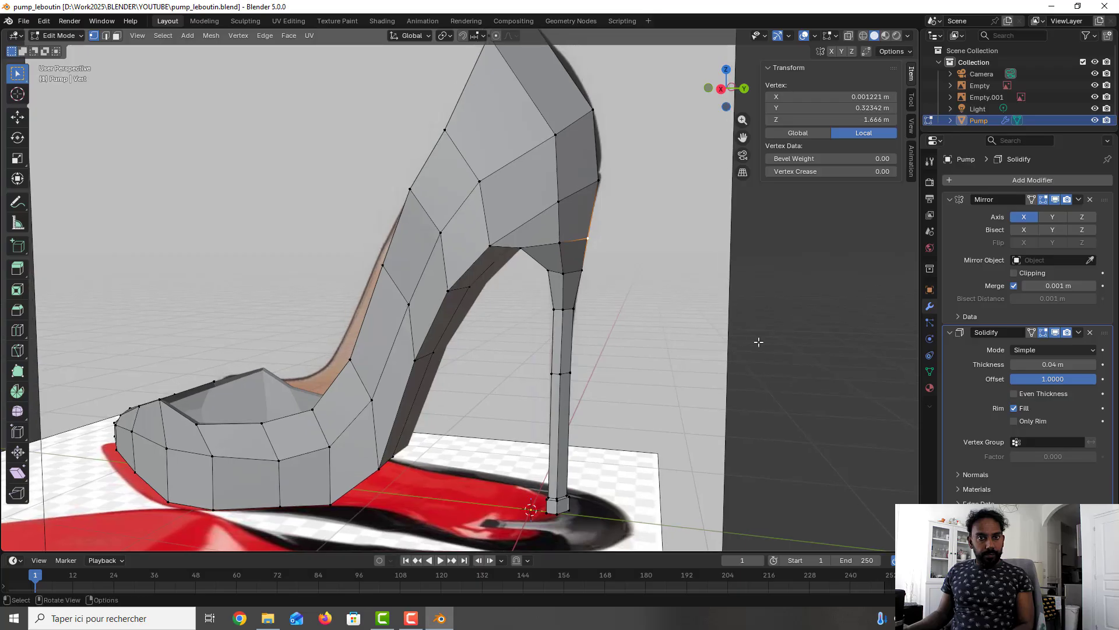
click(785, 318)
middle_drag(628, 283, 660, 304)
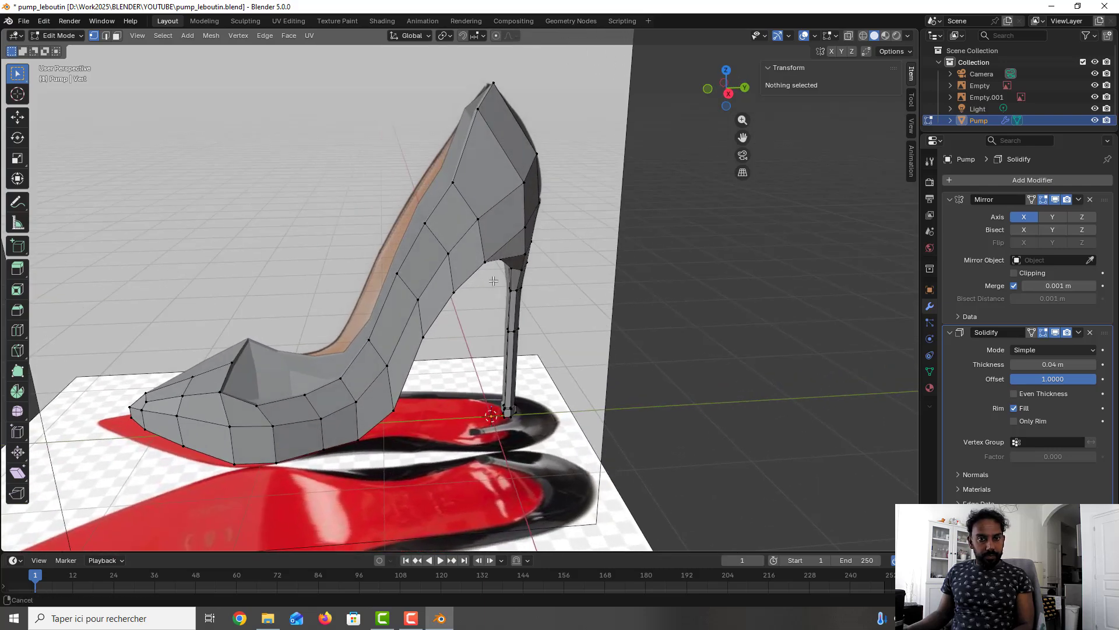
shift+middle_drag(493, 281, 586, 241)
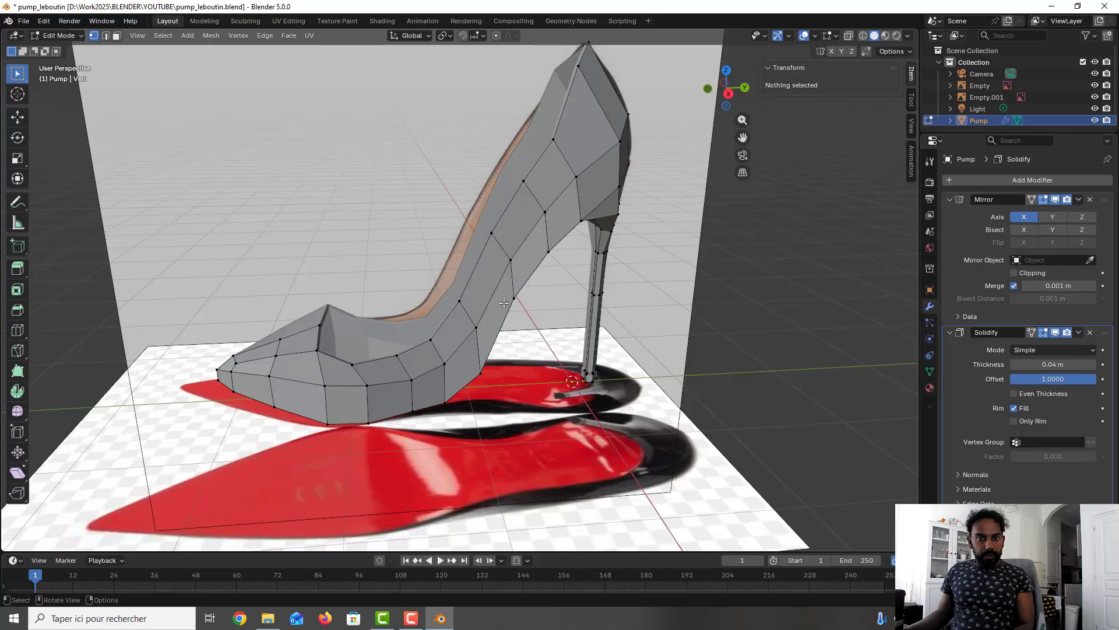
click(575, 179)
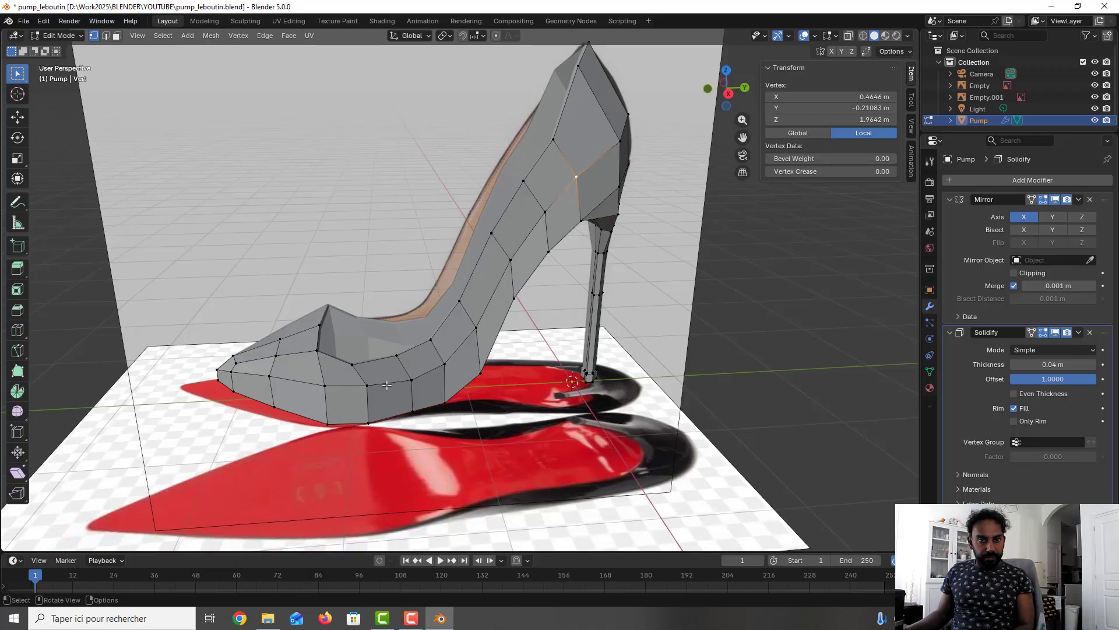
shift+click(367, 384)
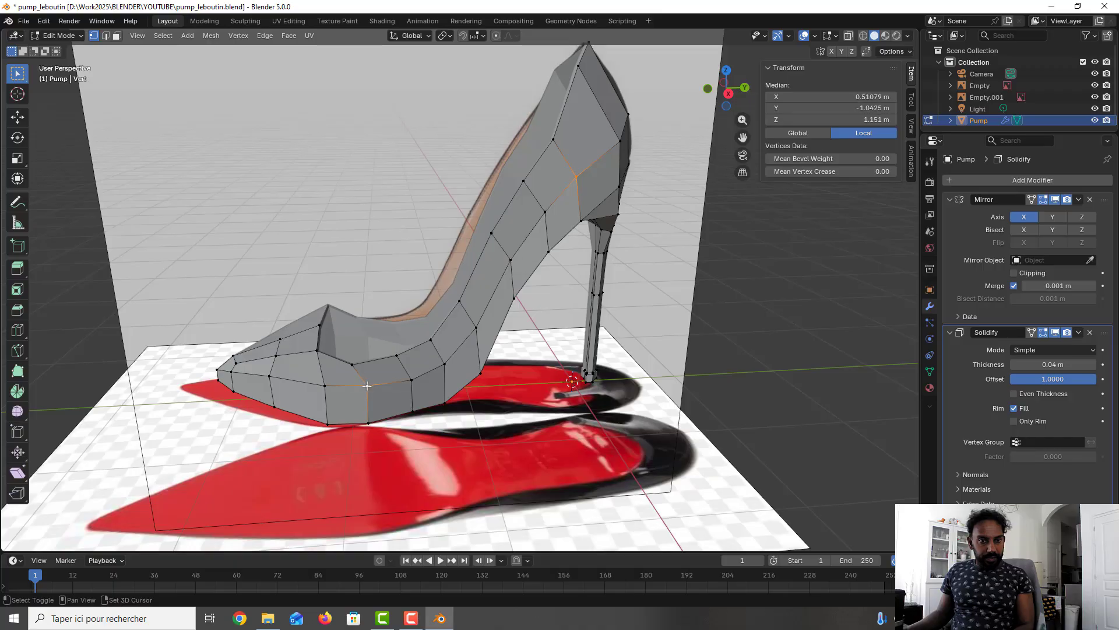
shift+click(412, 379)
shift+click(445, 364)
shift+click(476, 328)
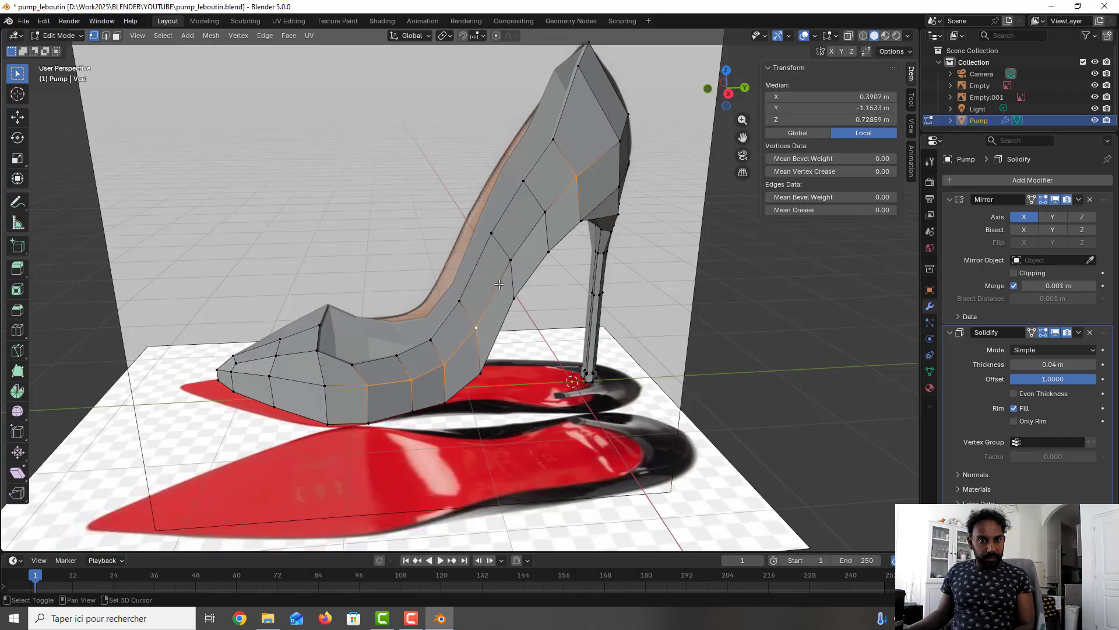
shift+click(510, 258)
shift+click(547, 210)
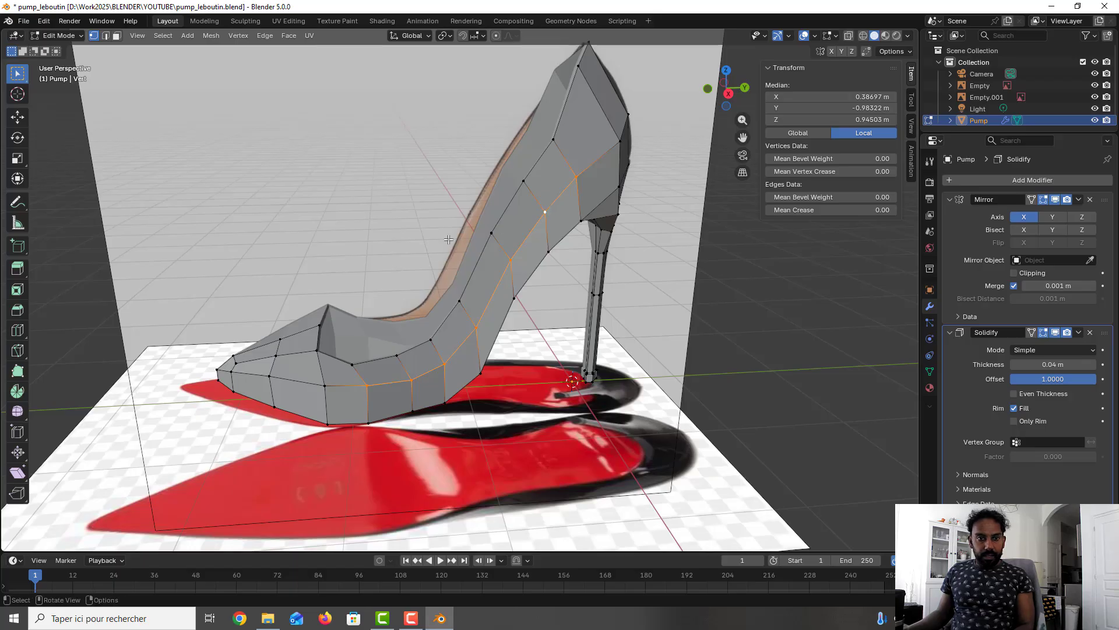
key(KP_7)
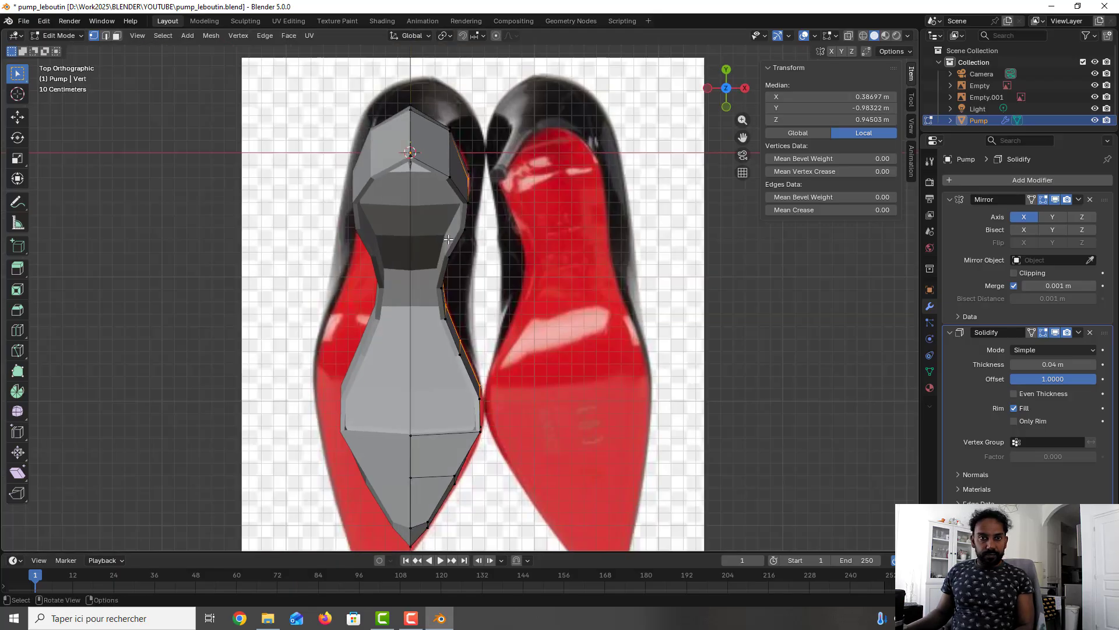
key(g)
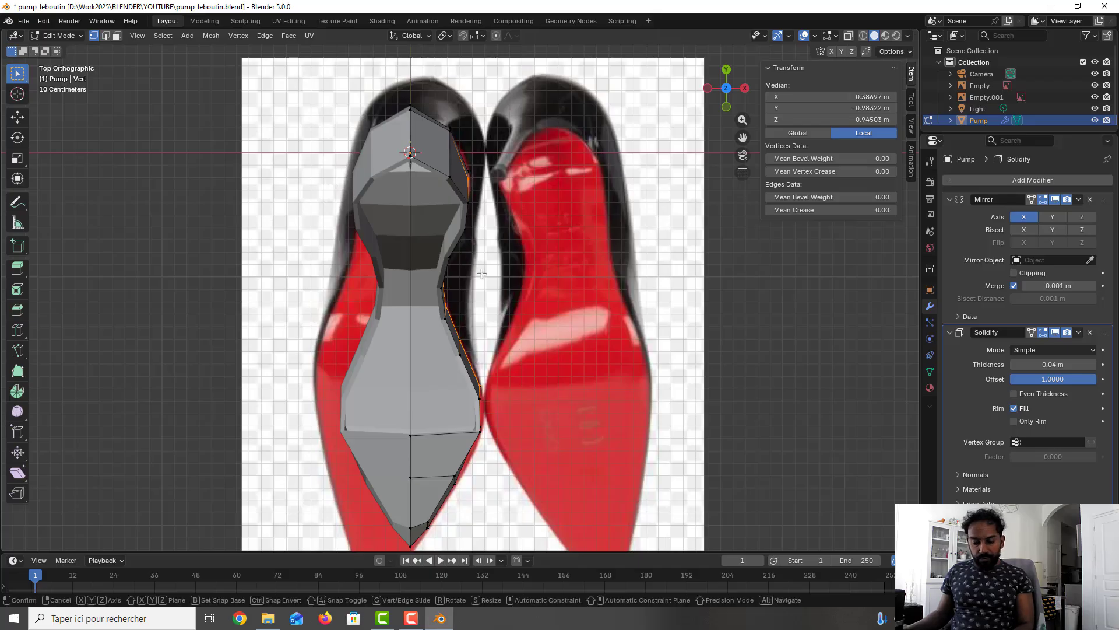
key(x)
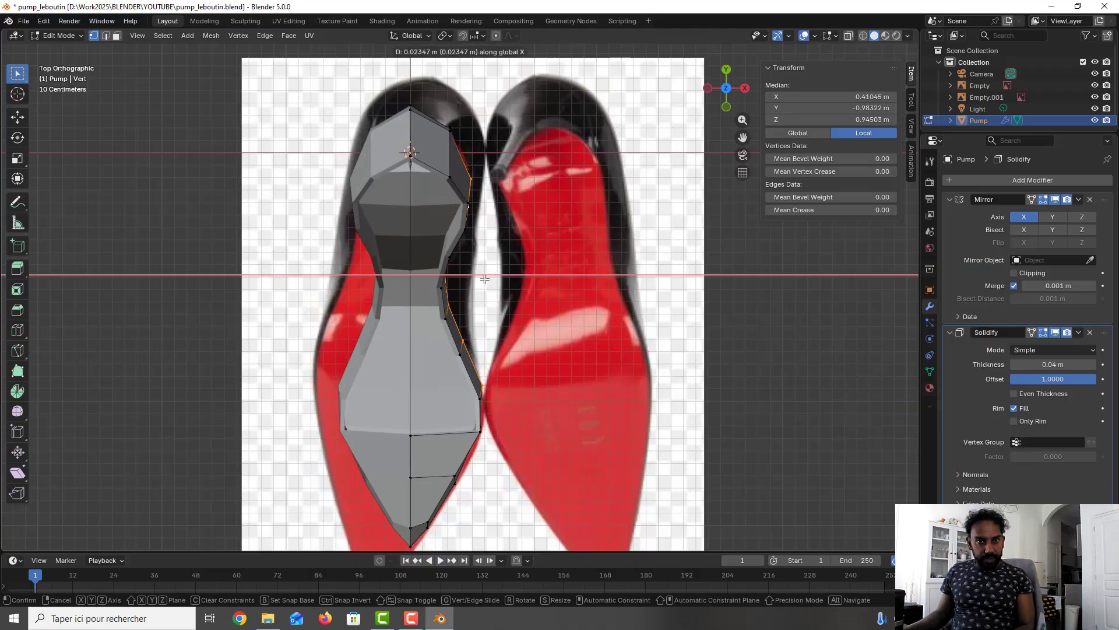
click(485, 279)
middle_drag(421, 241, 344, 148)
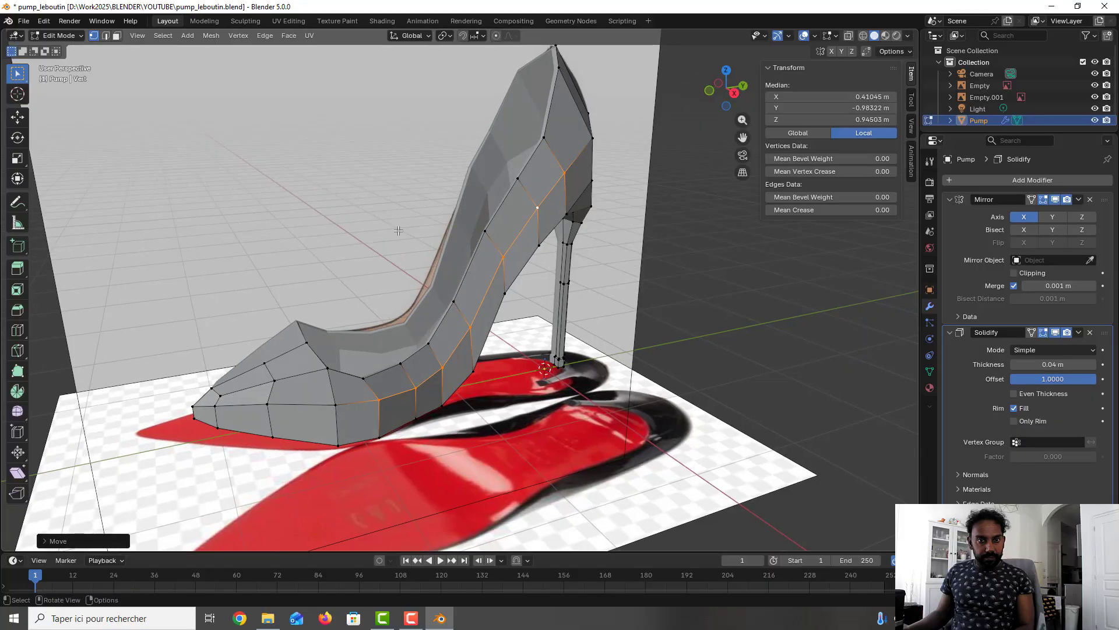
key(ctrl+s)
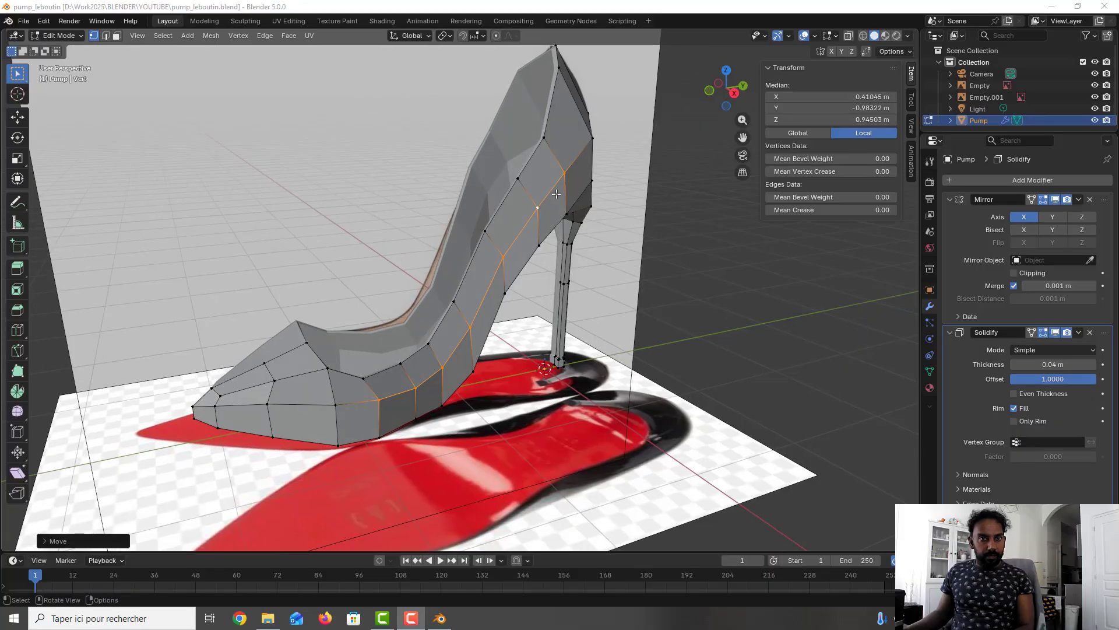
Clear the selection, hide both reference images, return to Object Mode, and save the file
key(alt+a)
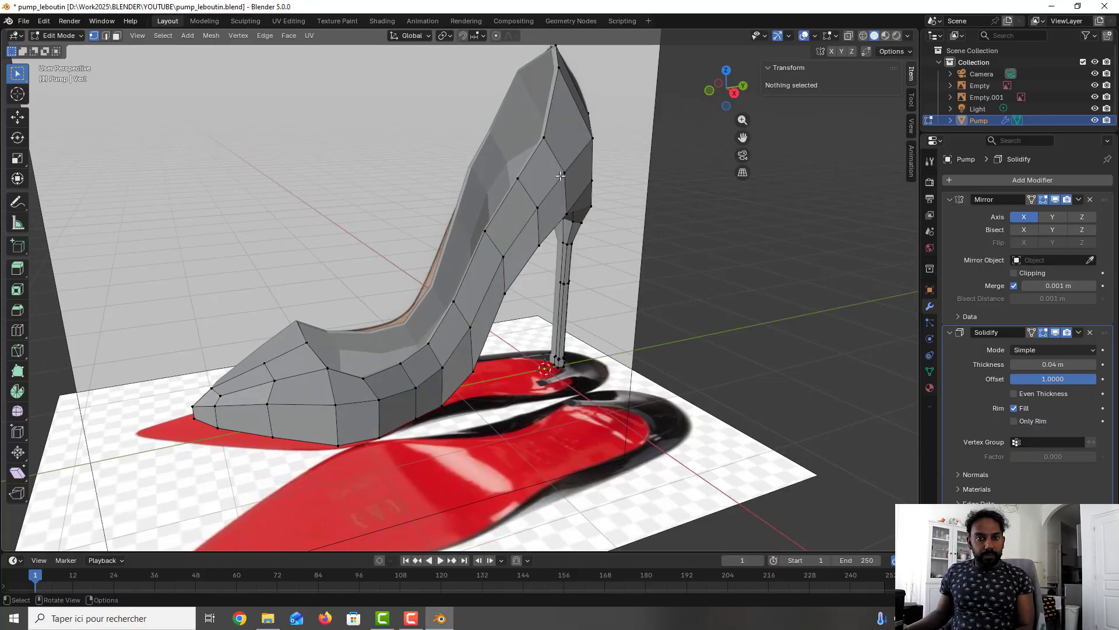
click(1096, 97)
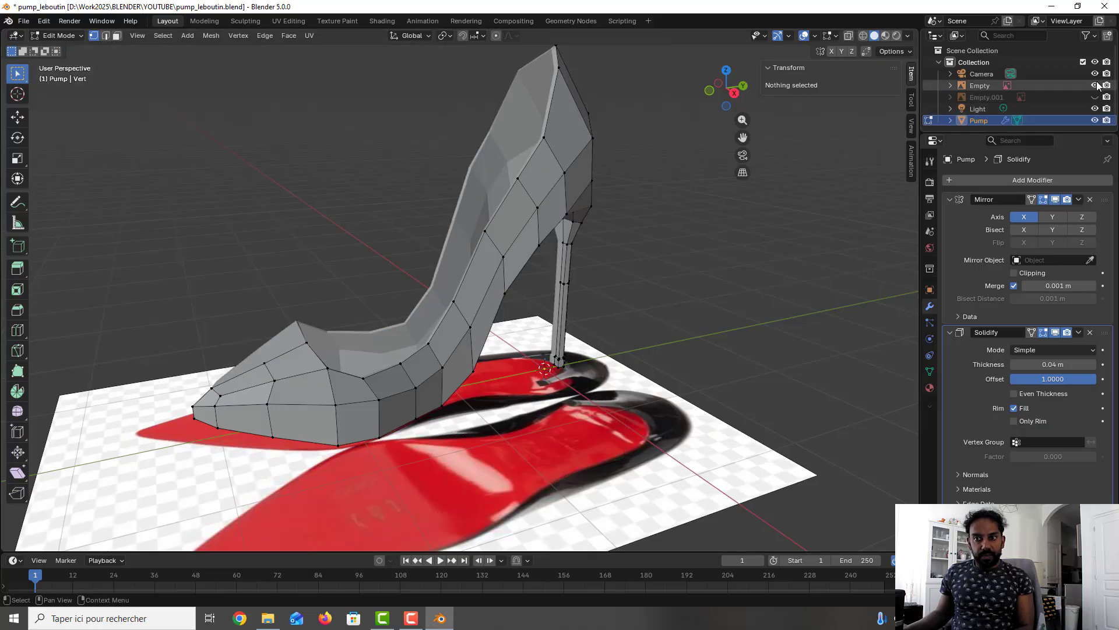
click(1096, 86)
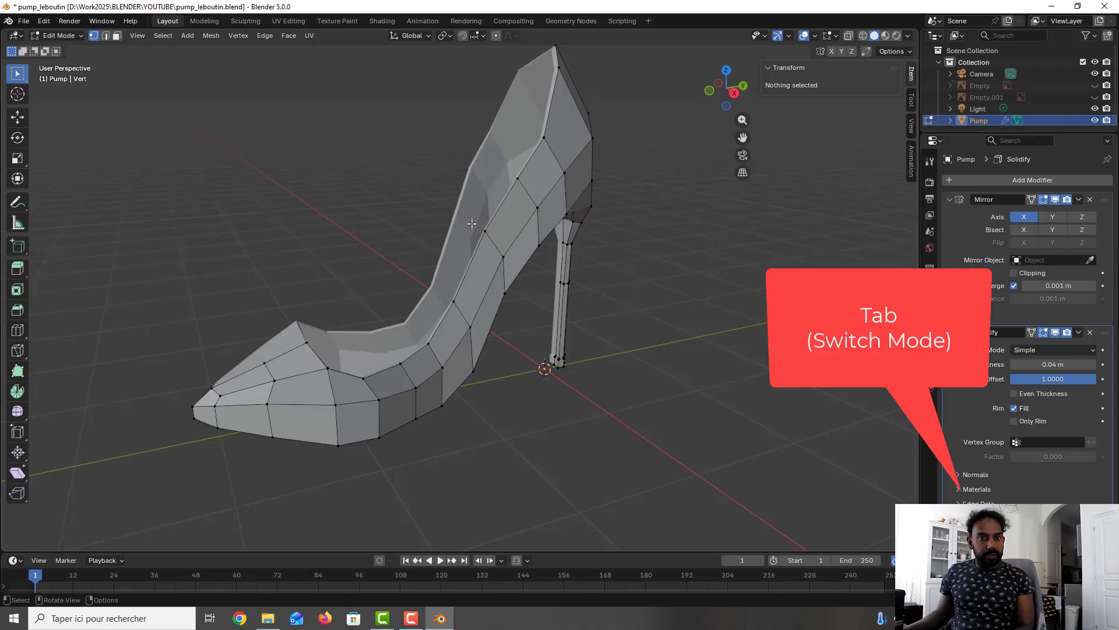
key(Tab)
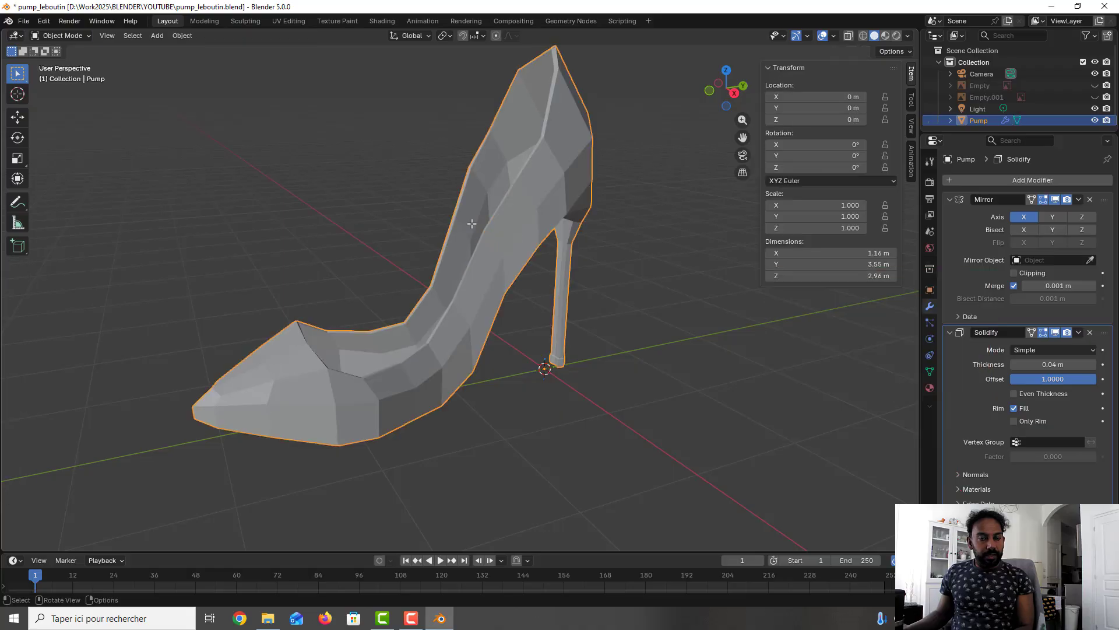
key(ctrl+s)
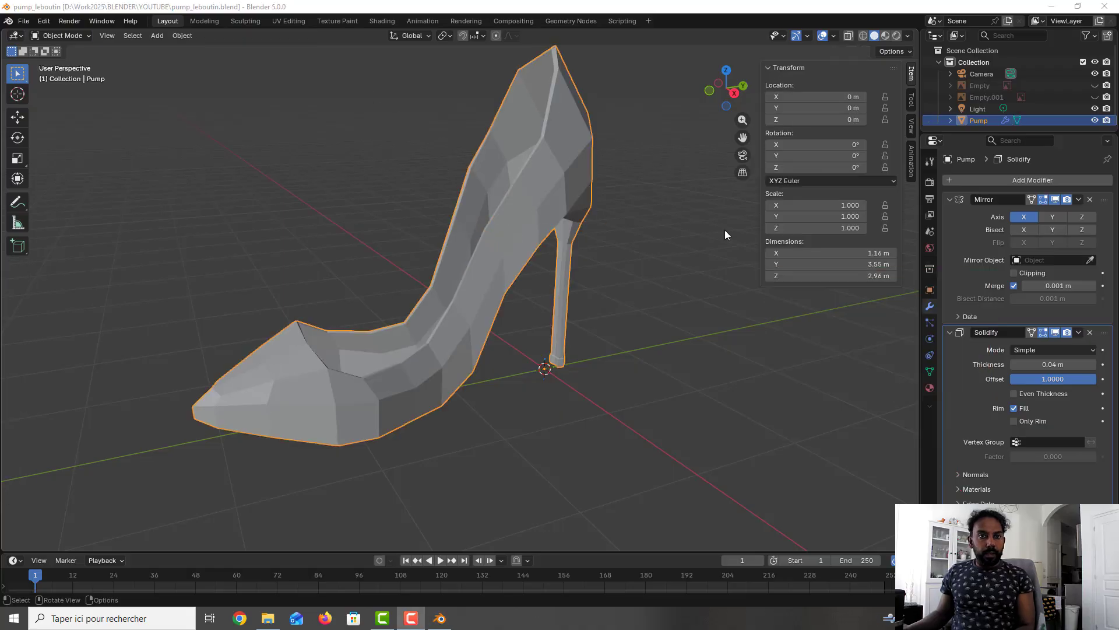
Add a Subdivision Surface modifier to the pump, check the smoothed shape, and save the file
click(1020, 183)
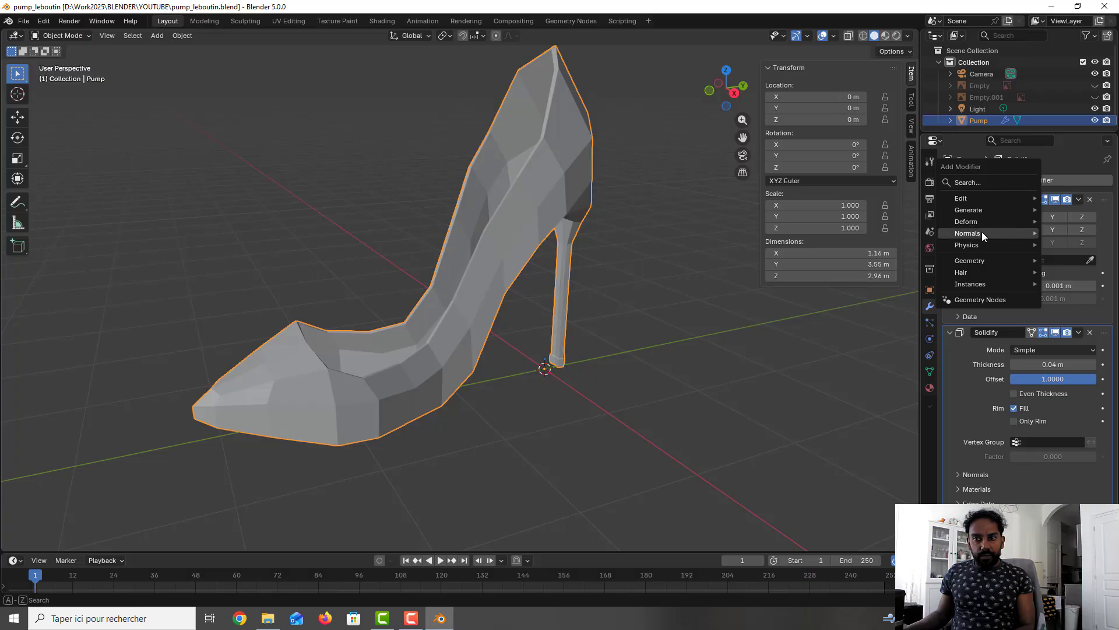
mouse_move(986, 208)
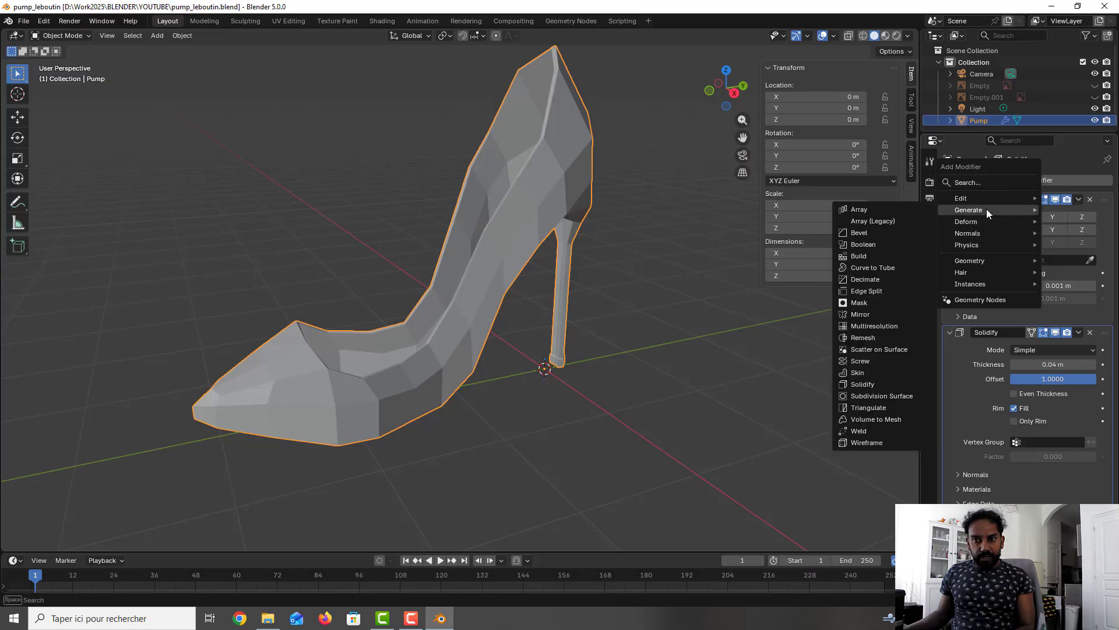
click(877, 396)
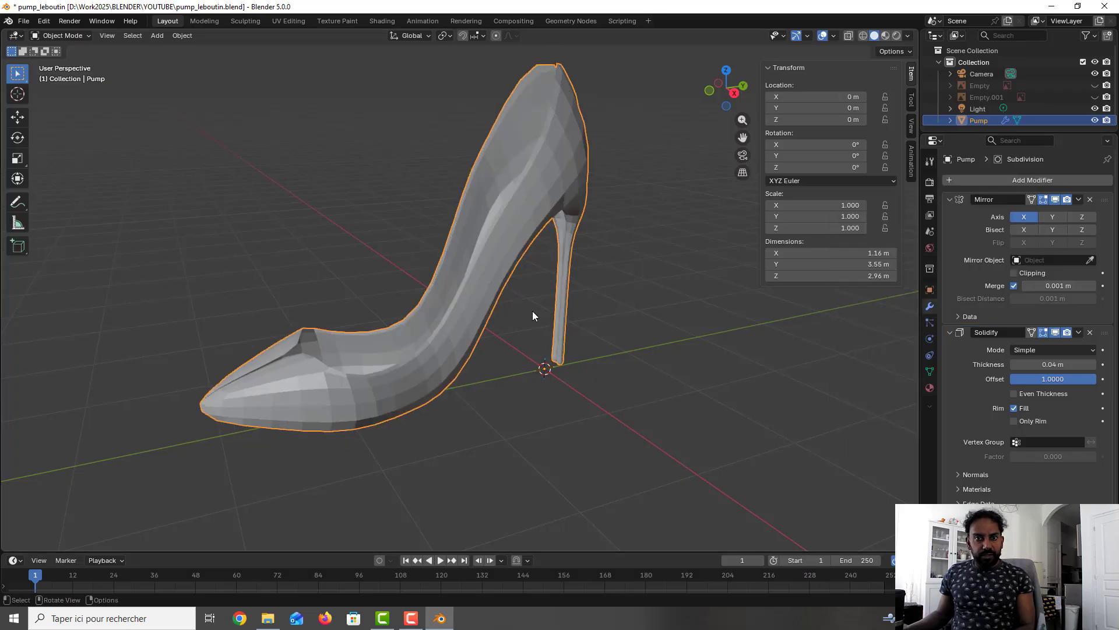
middle_drag(533, 310, 339, 431)
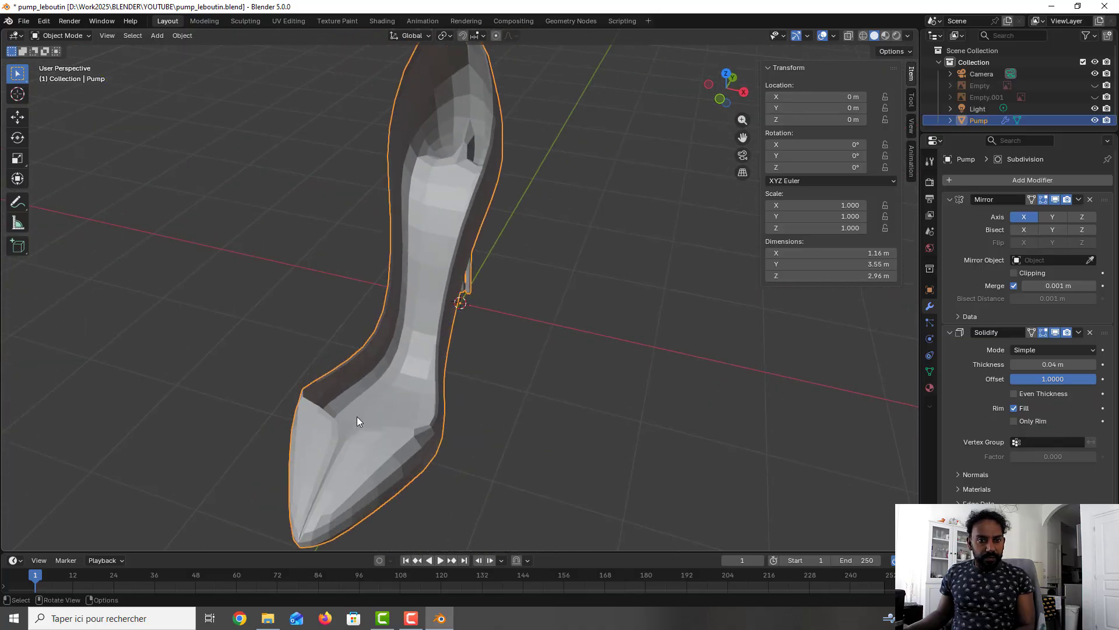
middle_drag(424, 355, 403, 324)
key(ctrl+s)
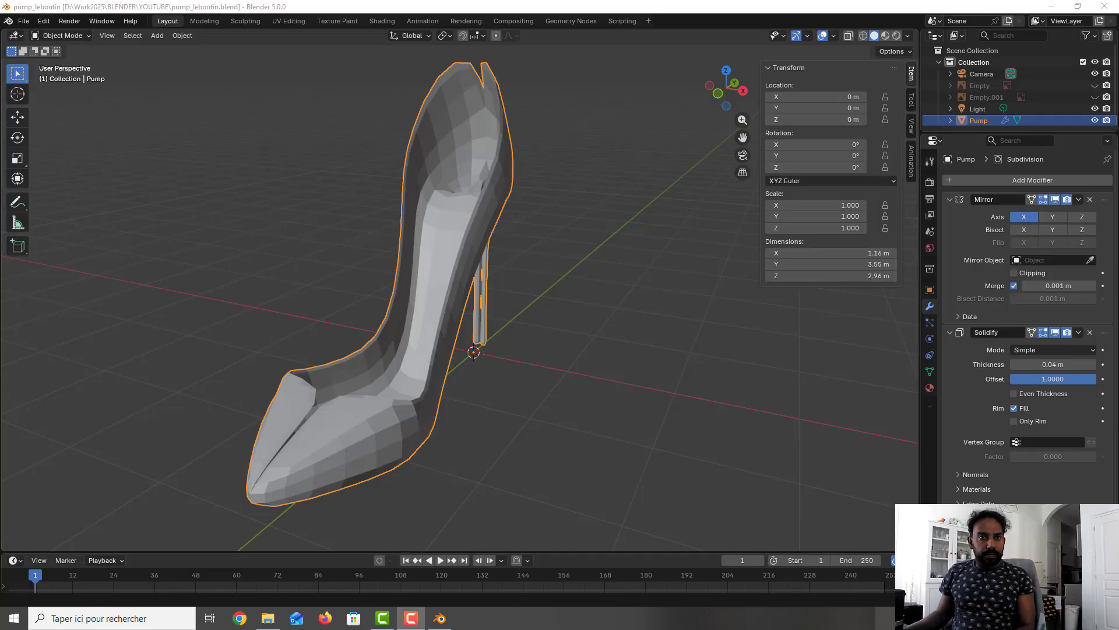
Set the pump's subdivision level to 0 and examine the centre seam across the toe
key(shift)
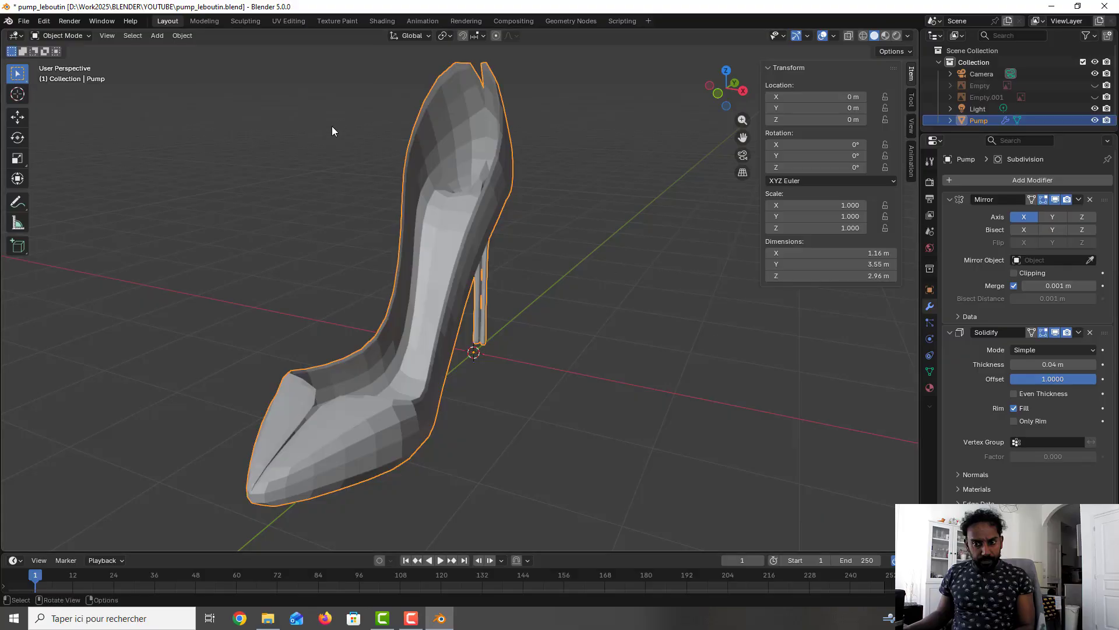
scroll(1026, 292, down, 2)
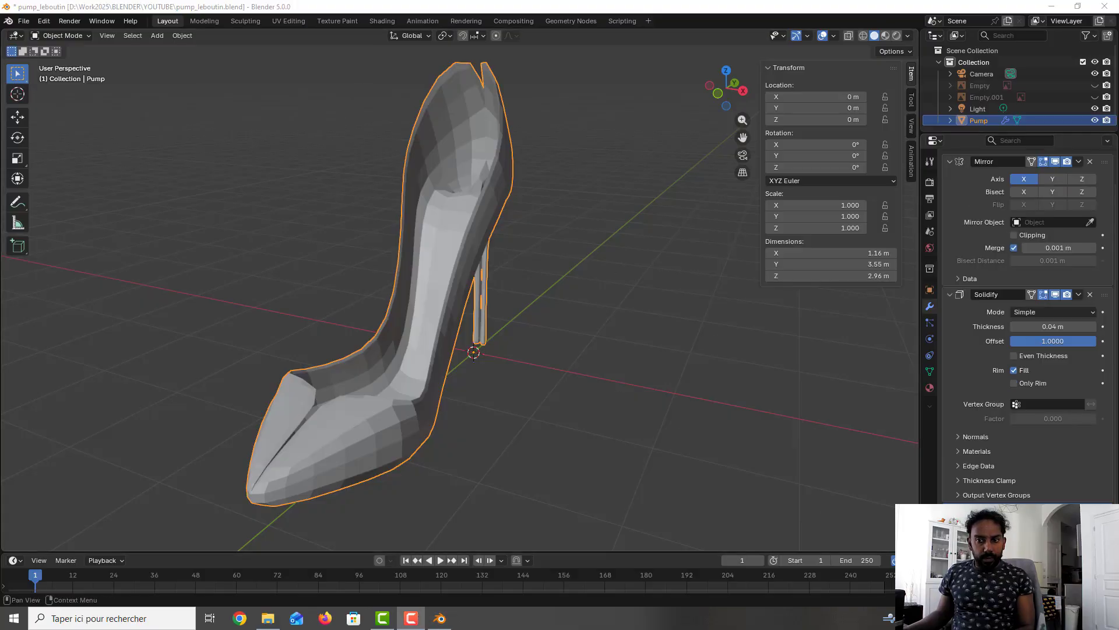
key(ctrl+0)
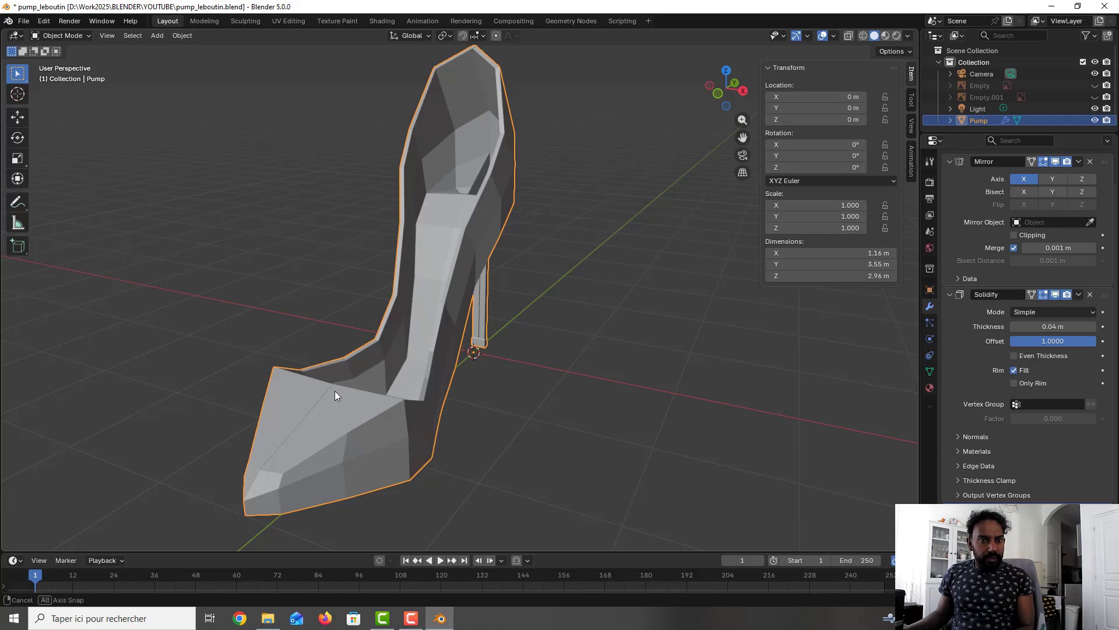
middle_drag(334, 390, 406, 320)
scroll(275, 373, up, 2)
scroll(276, 365, up, 2)
middle_drag(375, 376, 401, 377)
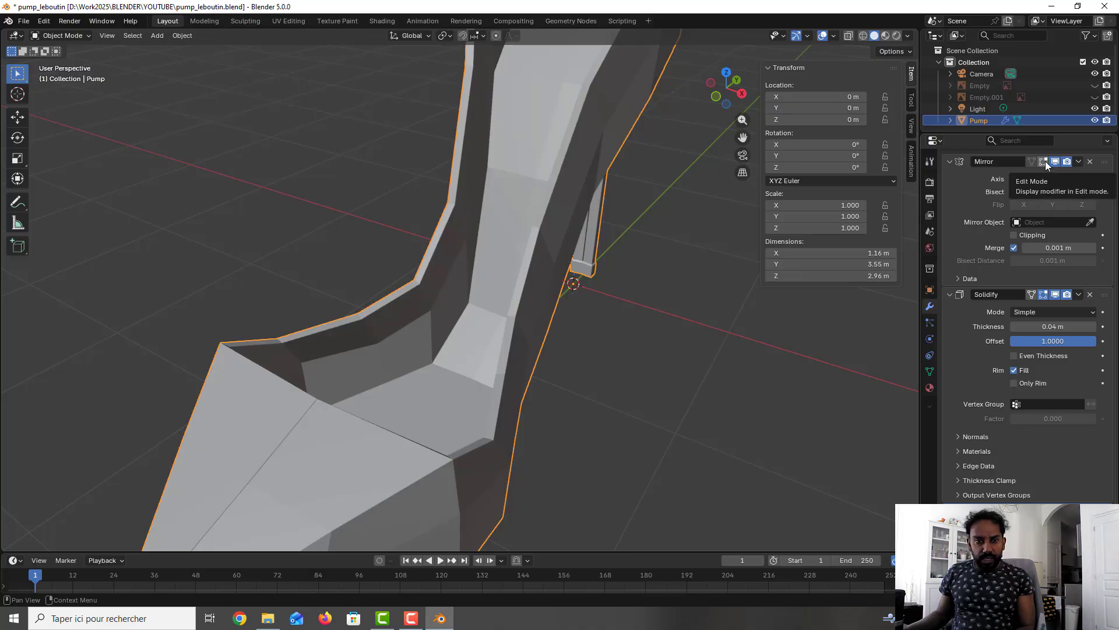
Disable the Mirror modifier's Edit Mode display, then set the local X of the seam vertex at the toe opening to 0 in Edit Mode
scroll(450, 372, down, 1)
scroll(450, 372, down, 2)
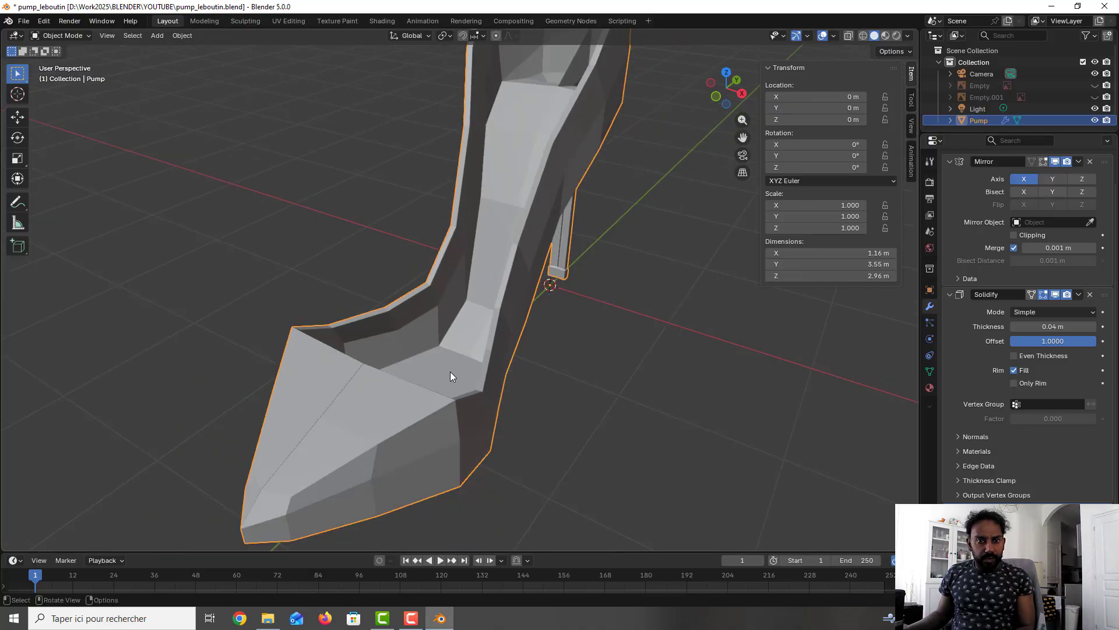
key(Tab)
middle_drag(450, 372, 497, 382)
click(501, 372)
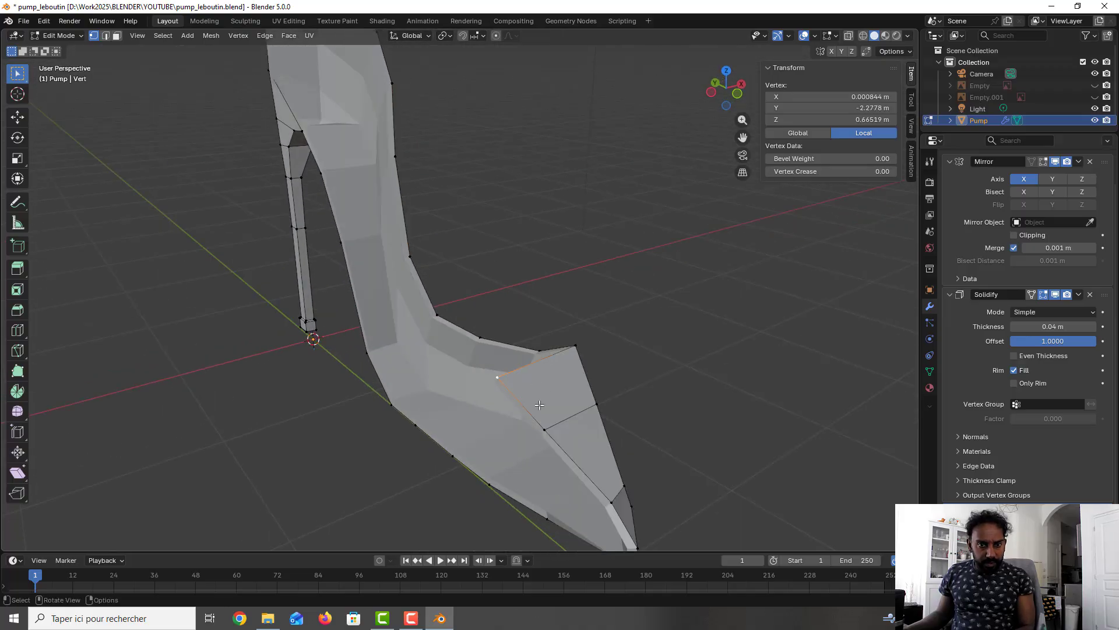
click(843, 100)
text(0)
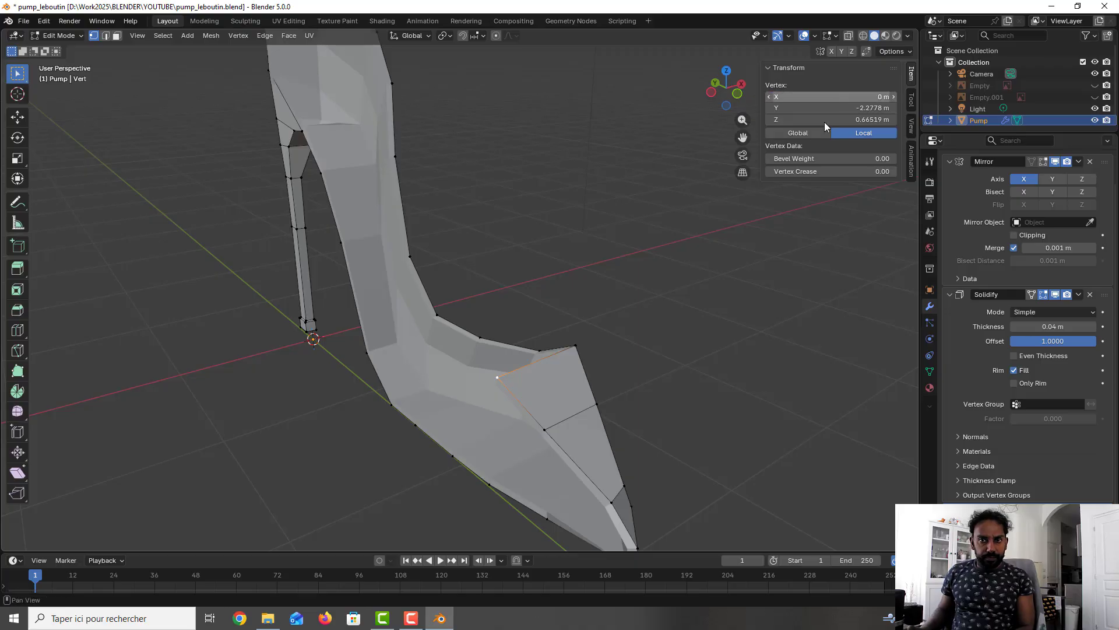
key(Return)
Set the local X of the second seam vertex, halfway down the top of the toe, to 0
click(545, 432)
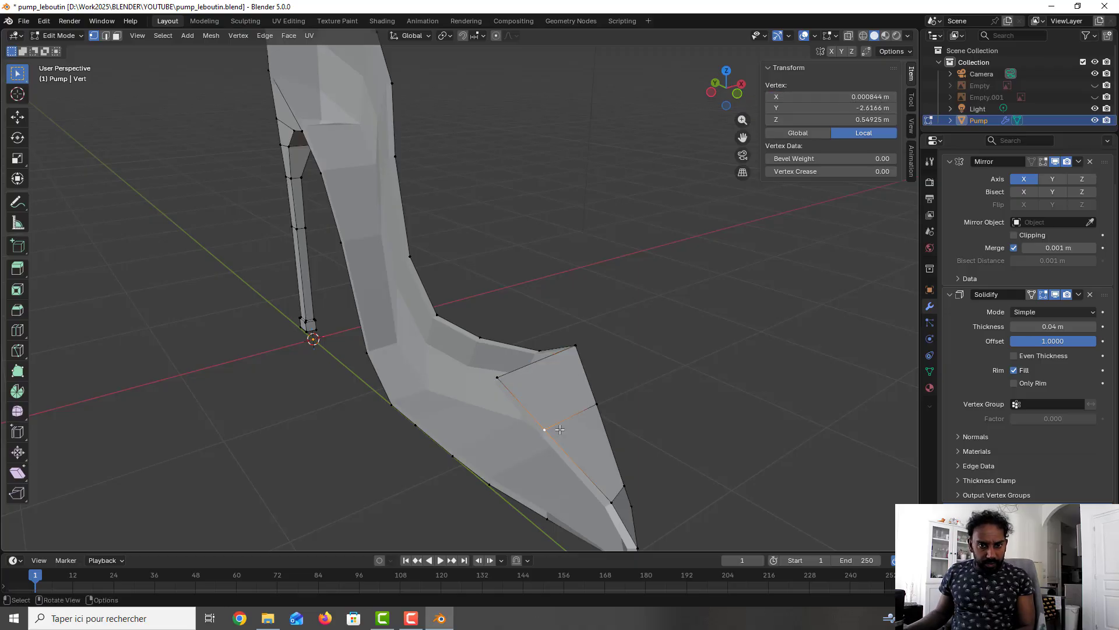
click(843, 96)
text(0)
key(Return)
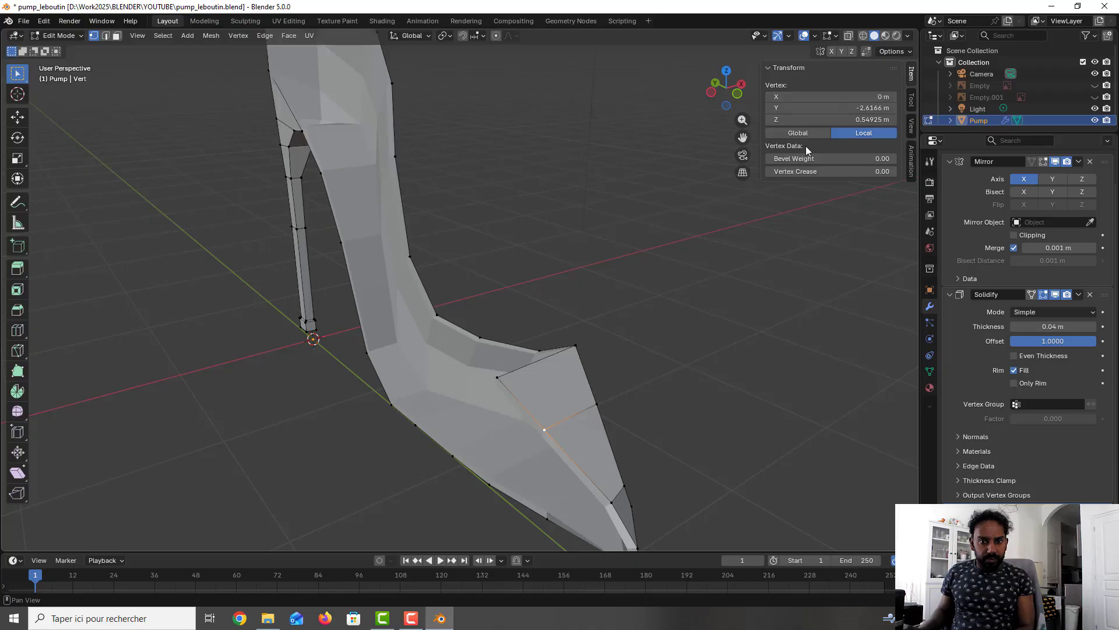
Set the local X of the third seam vertex, near the toe tip, to 0, check the toe's centre line, and clear the selection
click(613, 502)
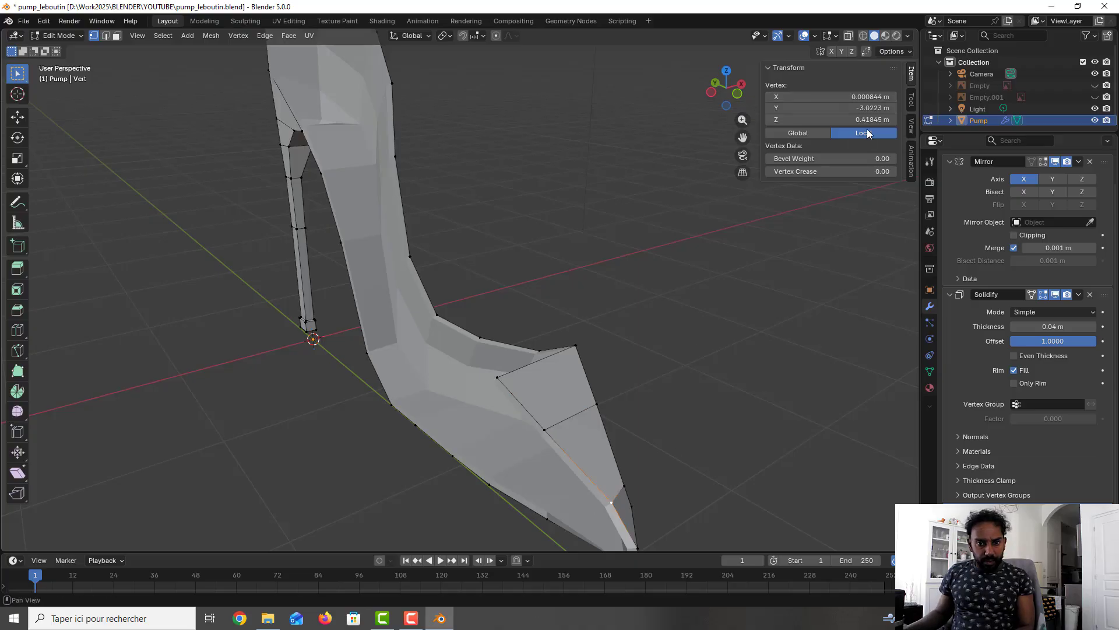
click(844, 97)
text(0)
key(Return)
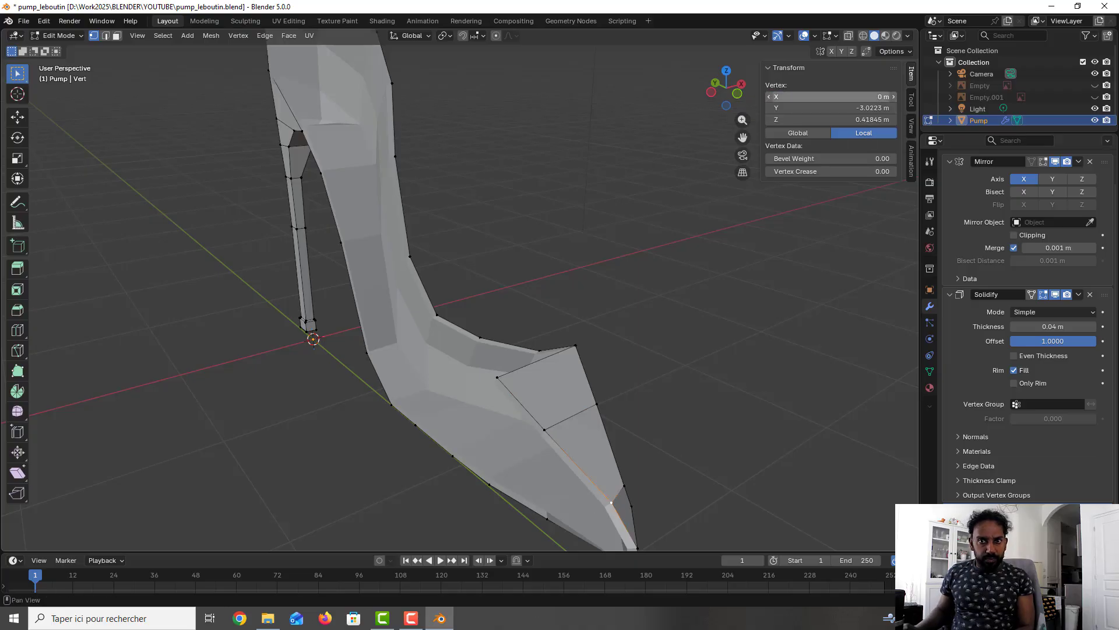
mouse_move(670, 412)
middle_down()
mouse_move(655, 433)
mouse_move(645, 405)
mouse_move(662, 395)
middle_up()
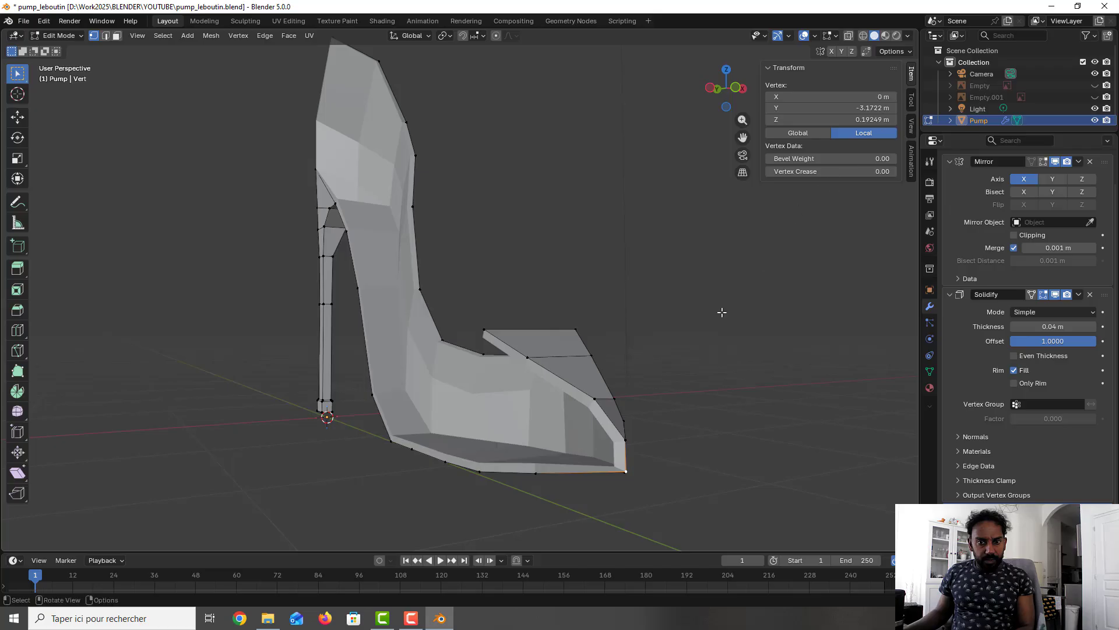
click(703, 340)
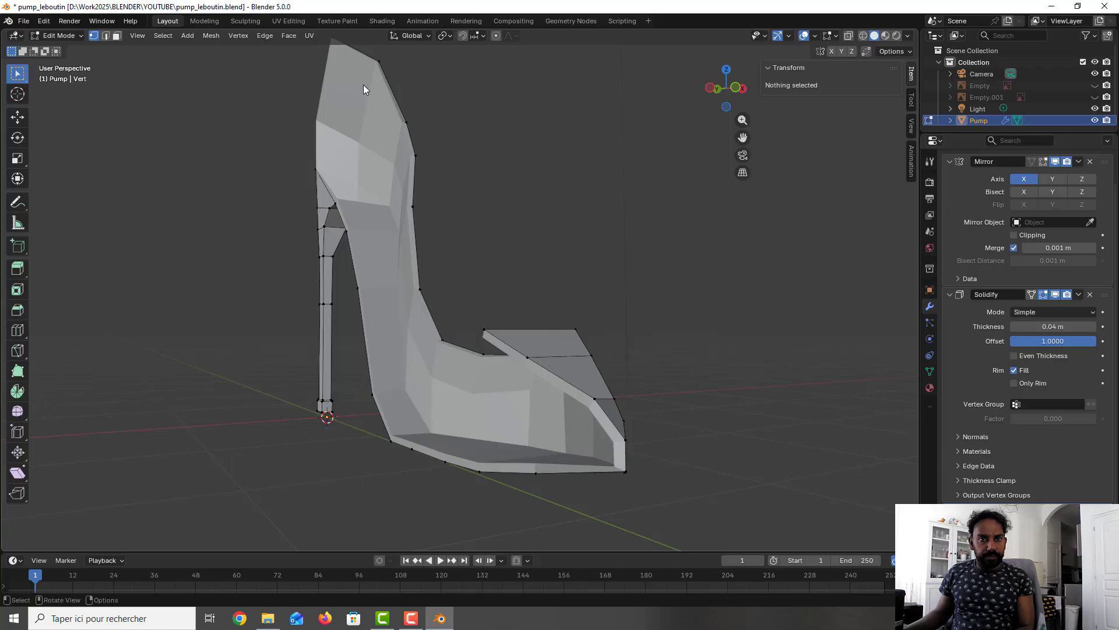
Save the file, then check the local X of the two centre-line vertices on the back edge above the heel
key(ctrl+s)
middle_drag(362, 88, 502, 314)
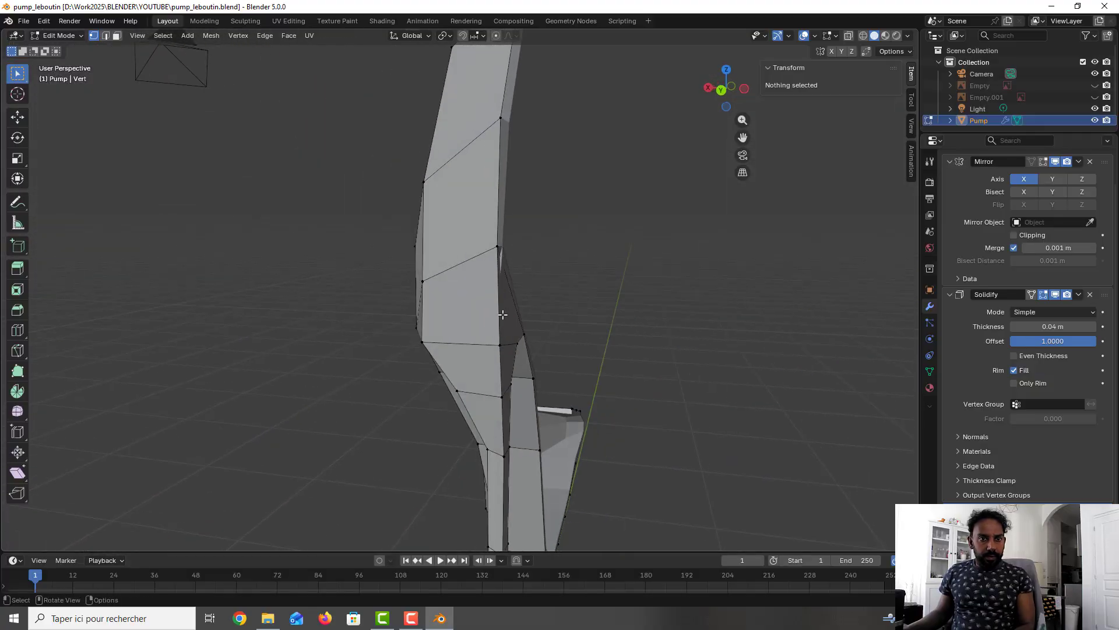
click(498, 244)
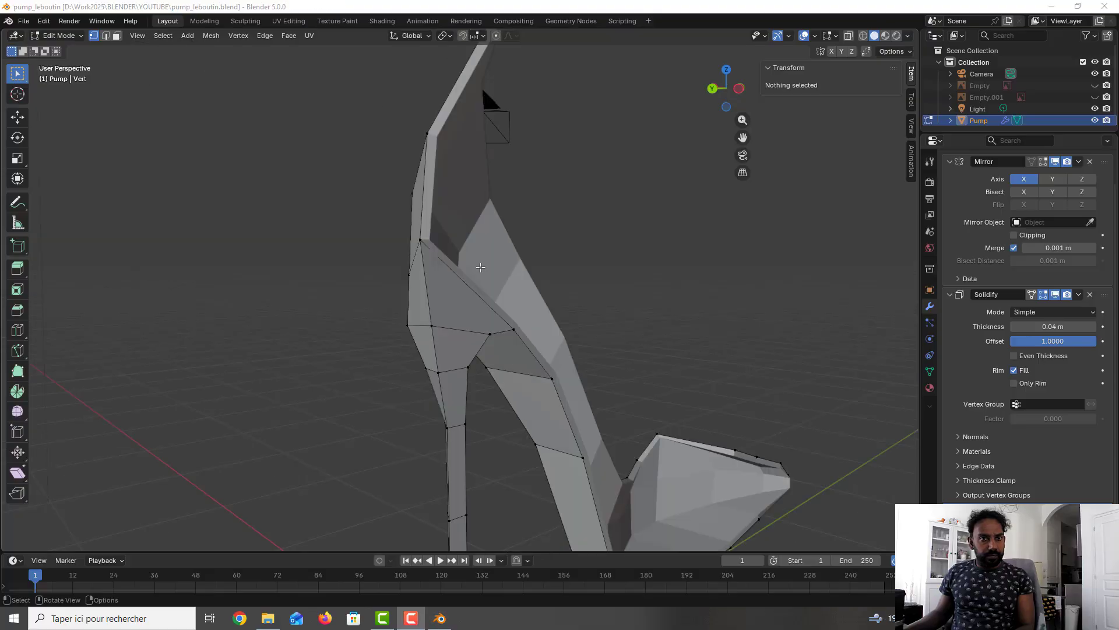
middle_drag(487, 280, 529, 309)
click(511, 290)
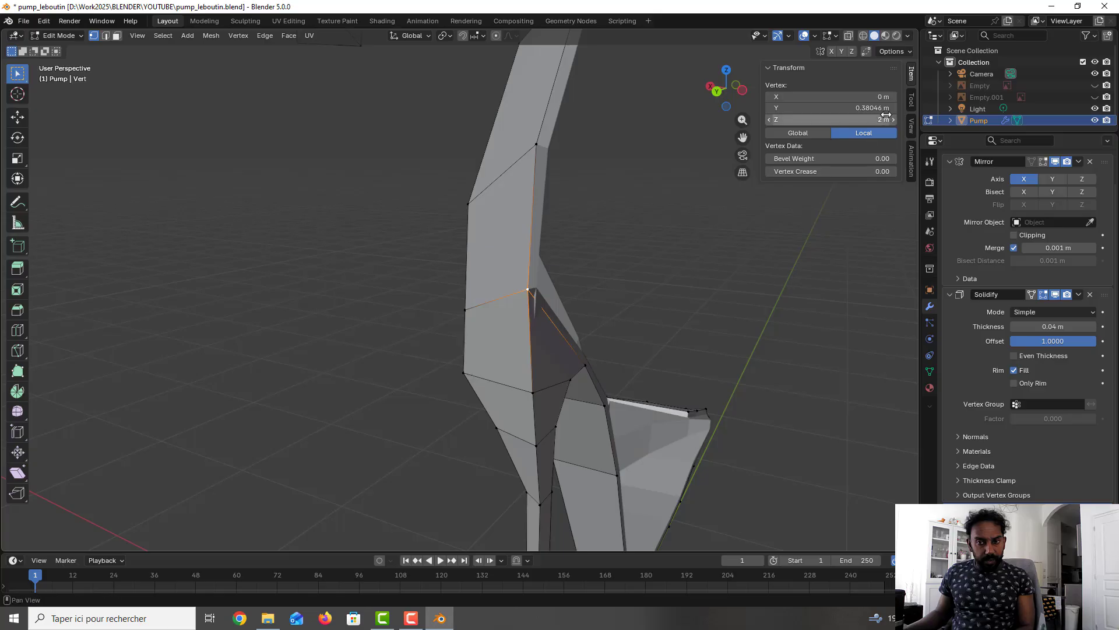
click(540, 145)
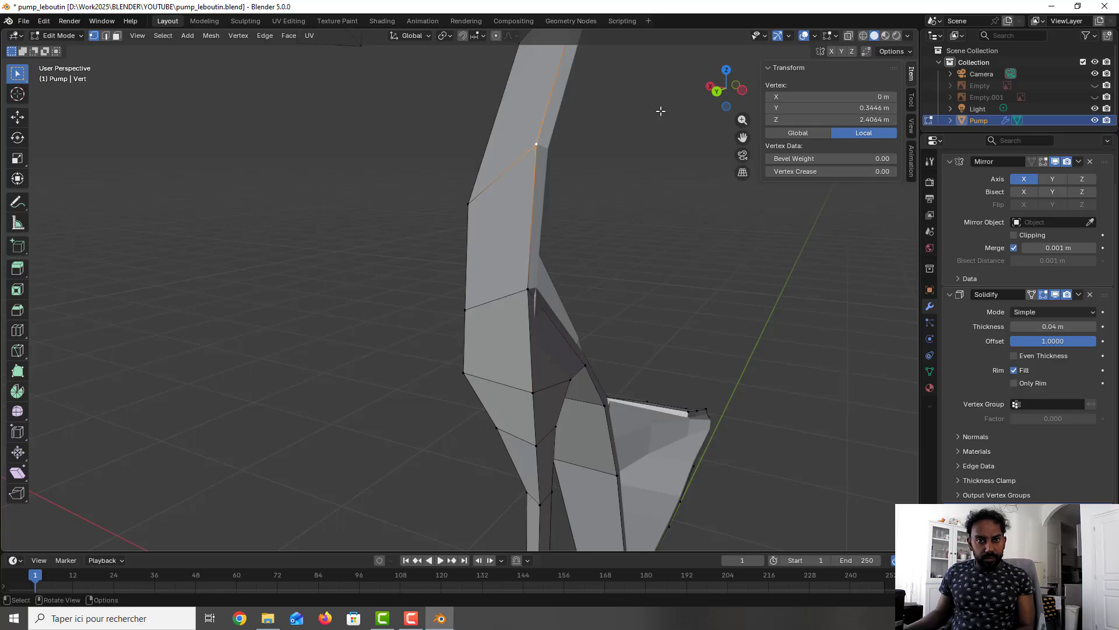
middle_drag(535, 286, 599, 249)
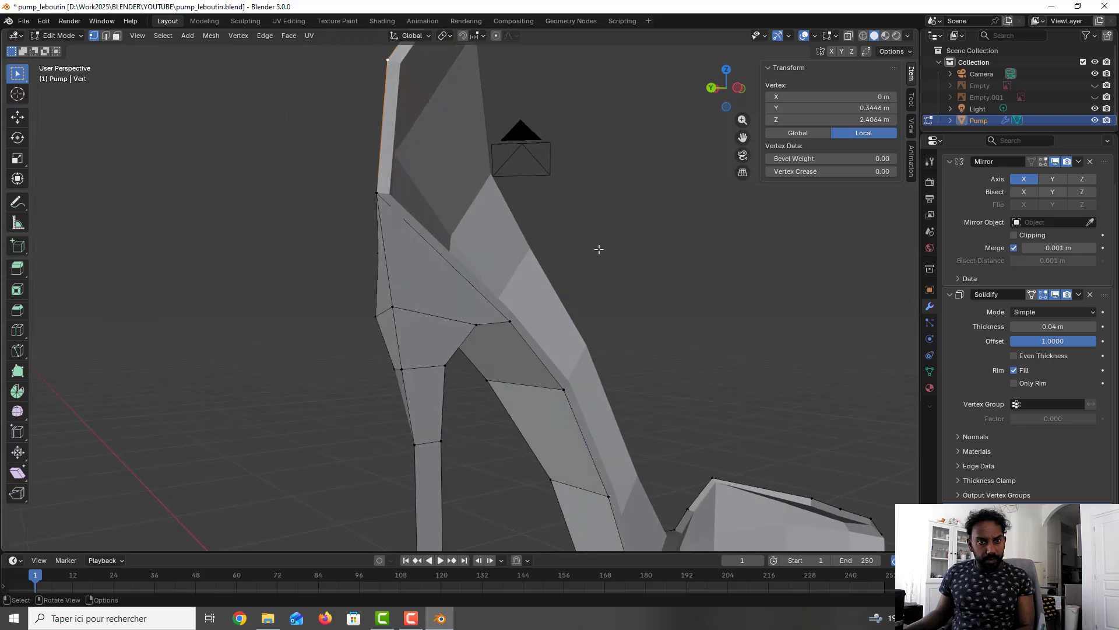
click(599, 249)
Select the whole pump mesh, apply Merge by Distance, and clear the selection
key(a)
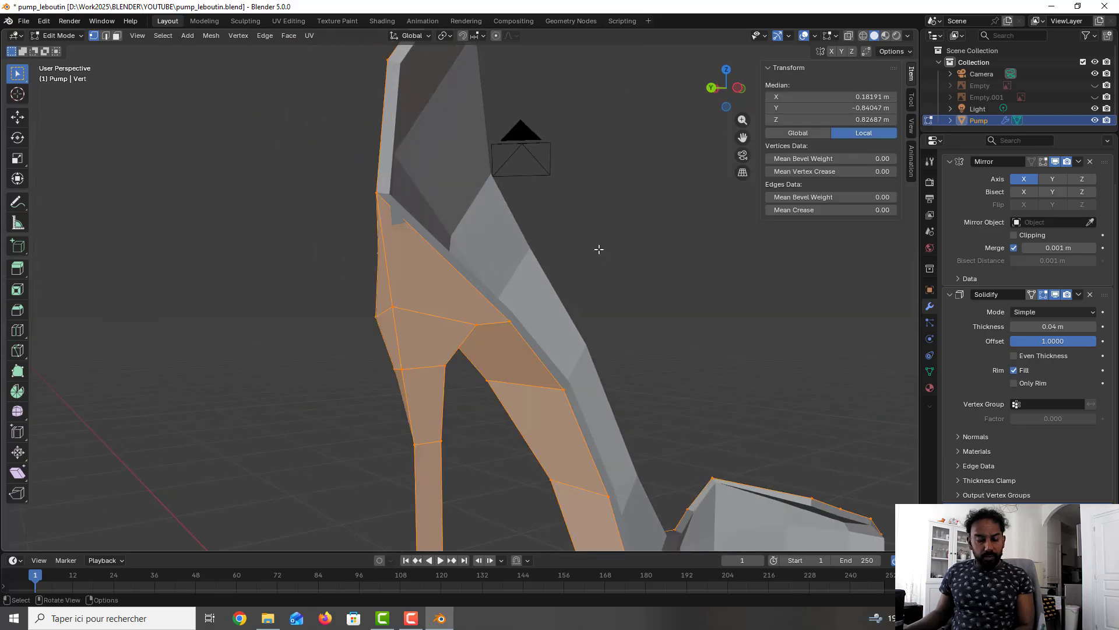
click(211, 35)
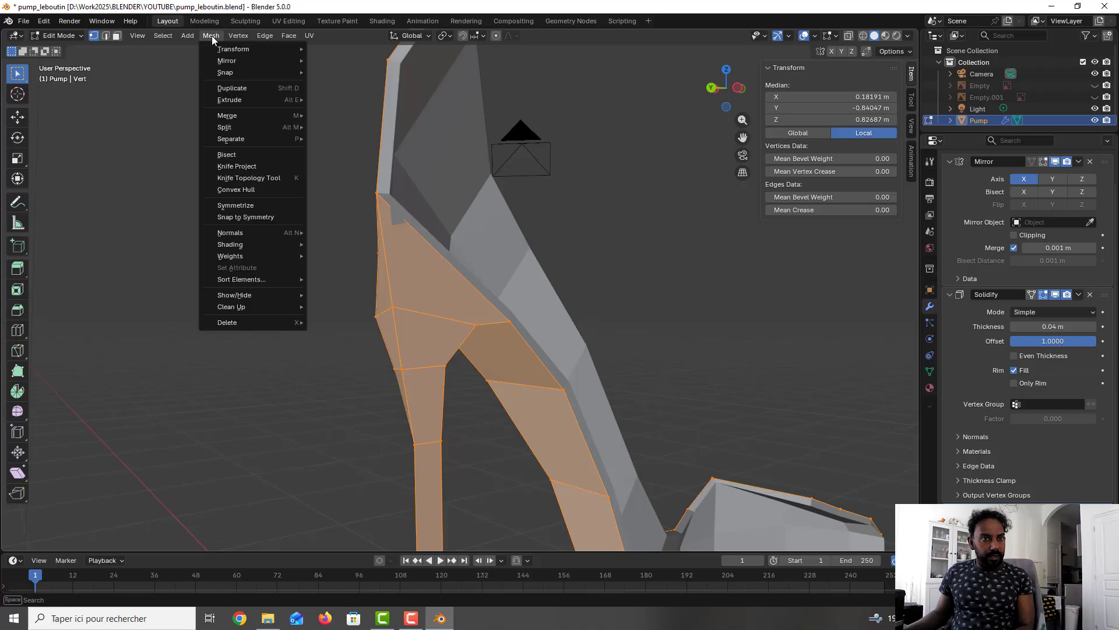
mouse_move(244, 301)
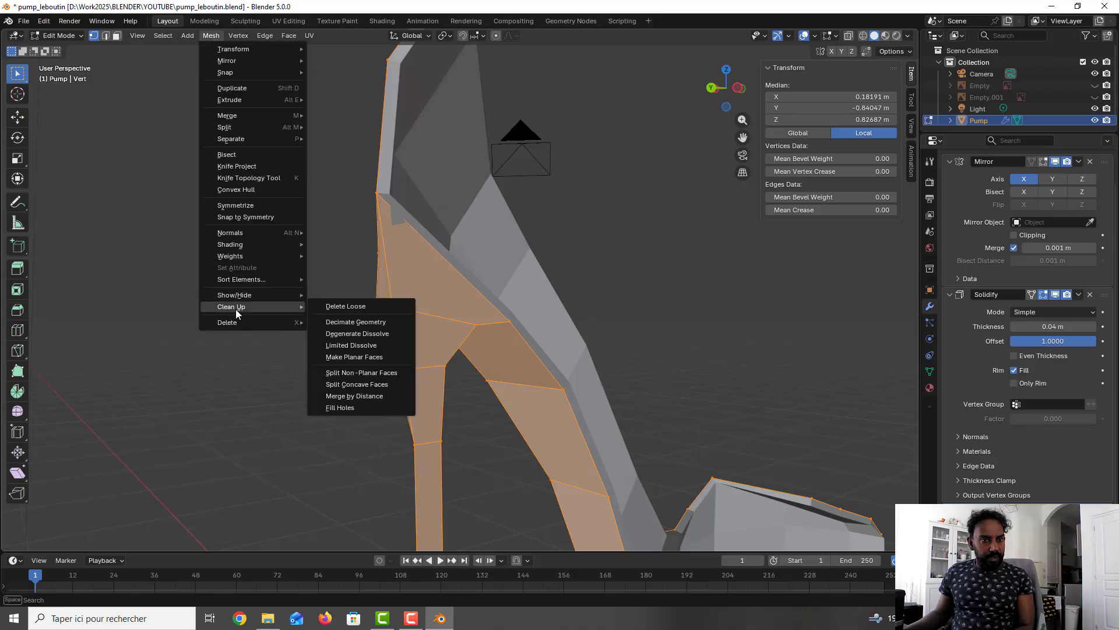
click(365, 397)
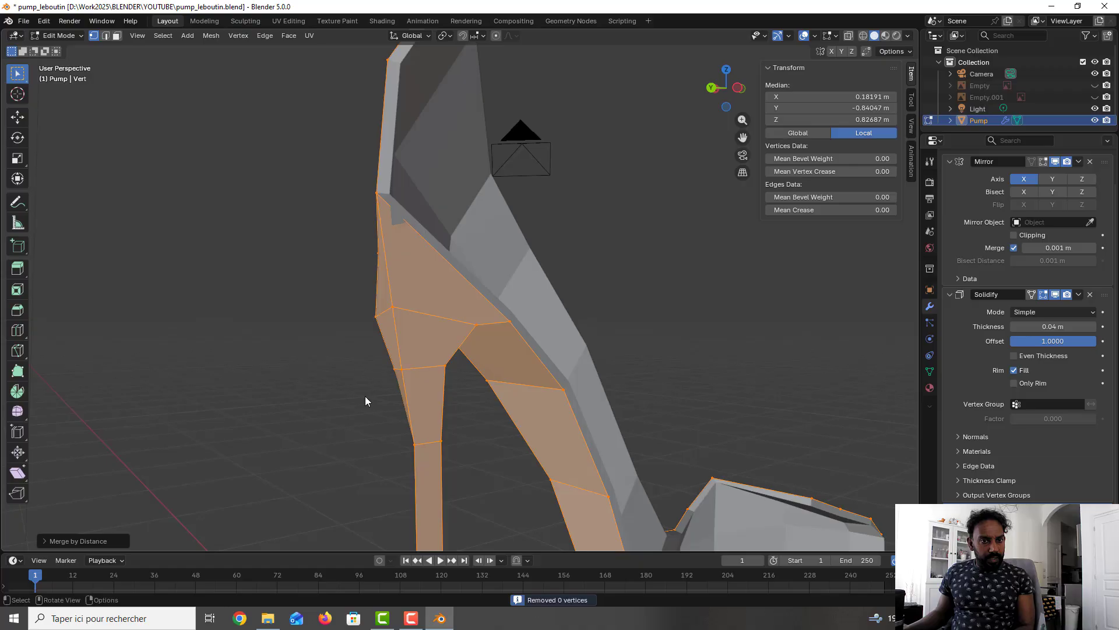
click(615, 296)
Set the local X of the centre vertex where the front of the heel meets the sole to 0
click(509, 322)
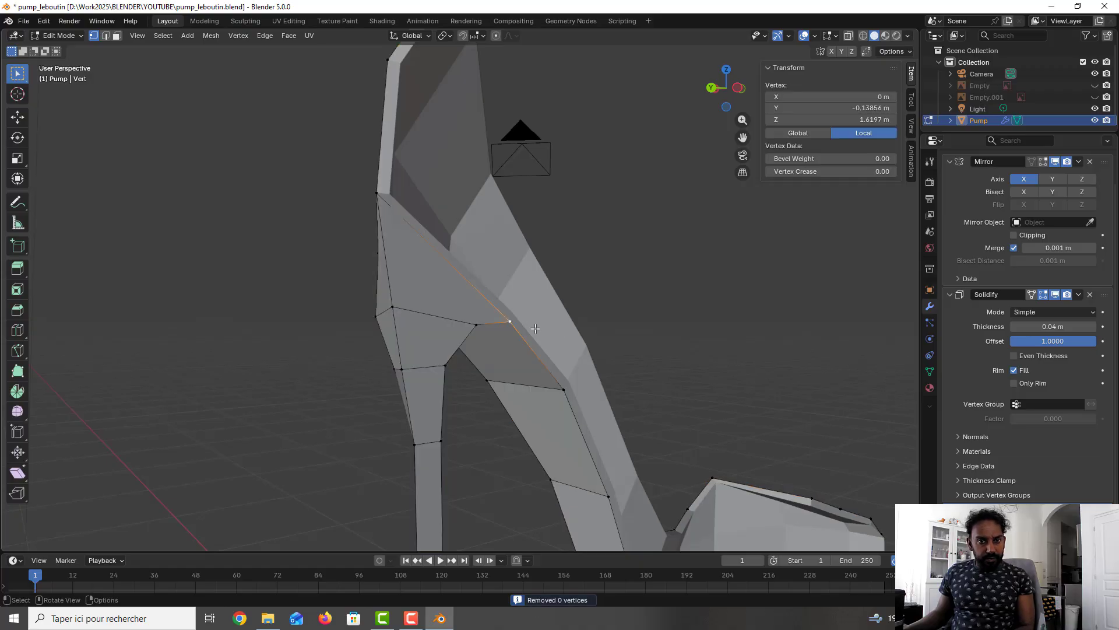
click(477, 324)
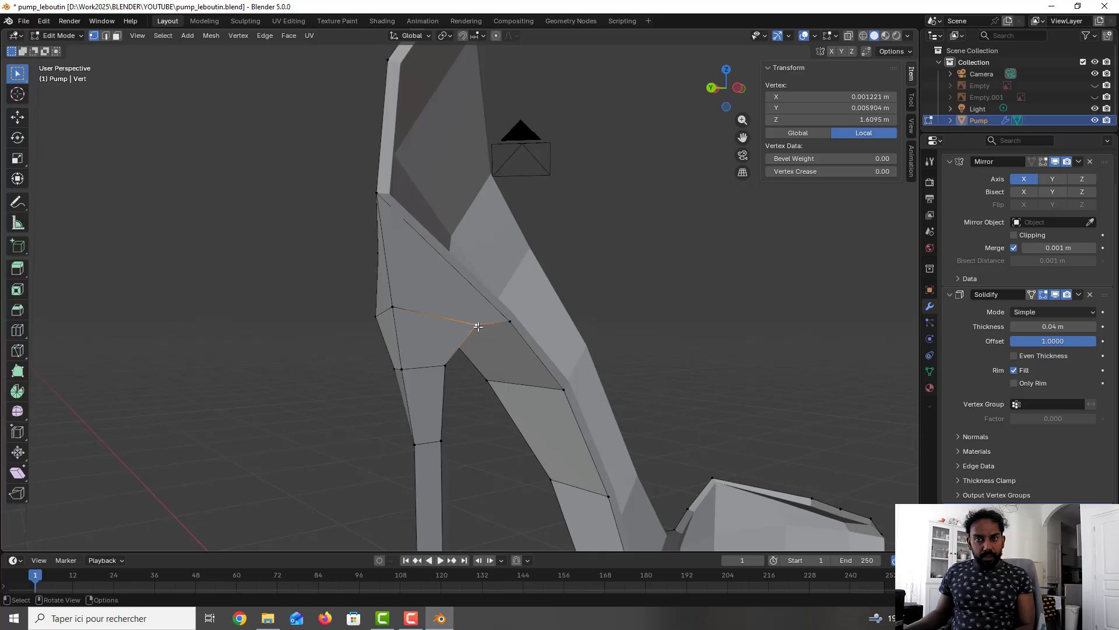
mouse_move(523, 290)
middle_down()
mouse_move(495, 297)
mouse_move(550, 300)
mouse_move(528, 298)
middle_up()
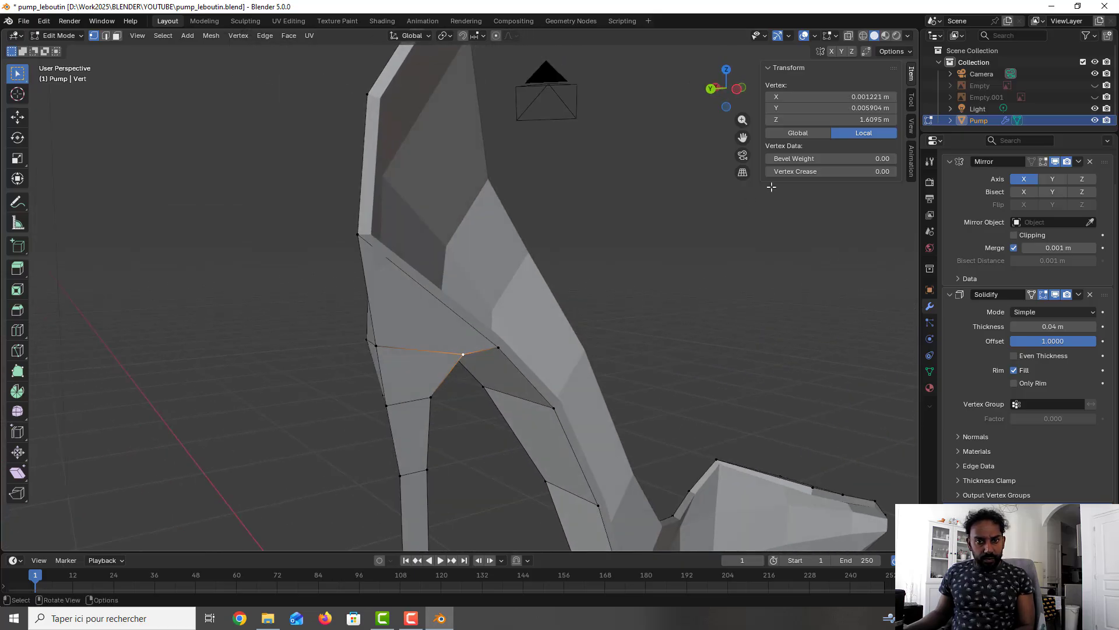
click(851, 97)
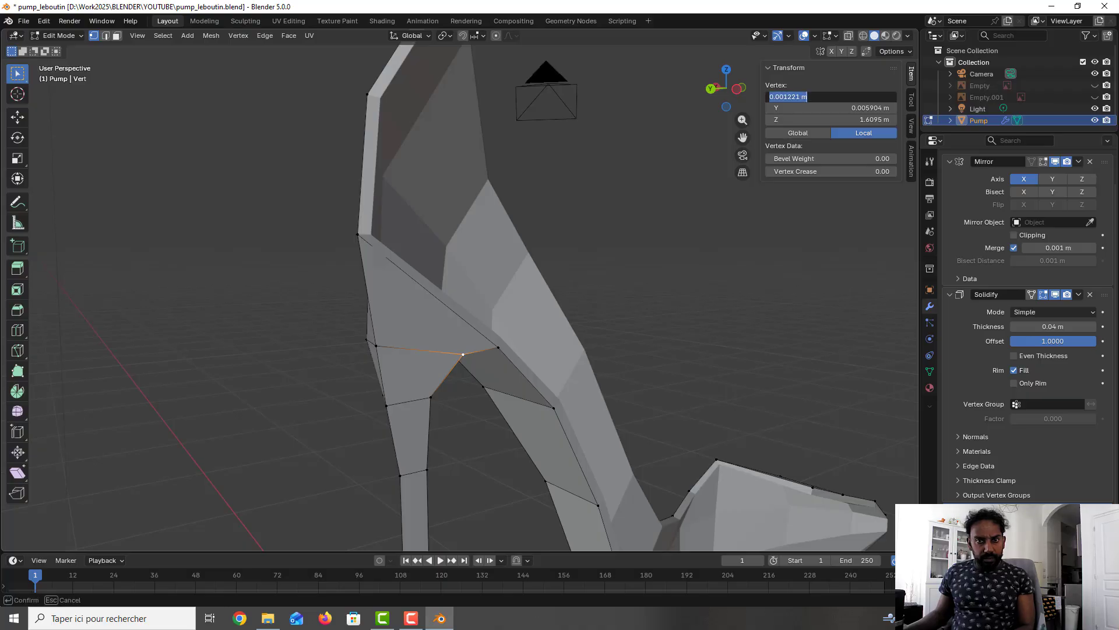
text(0)
key(Return)
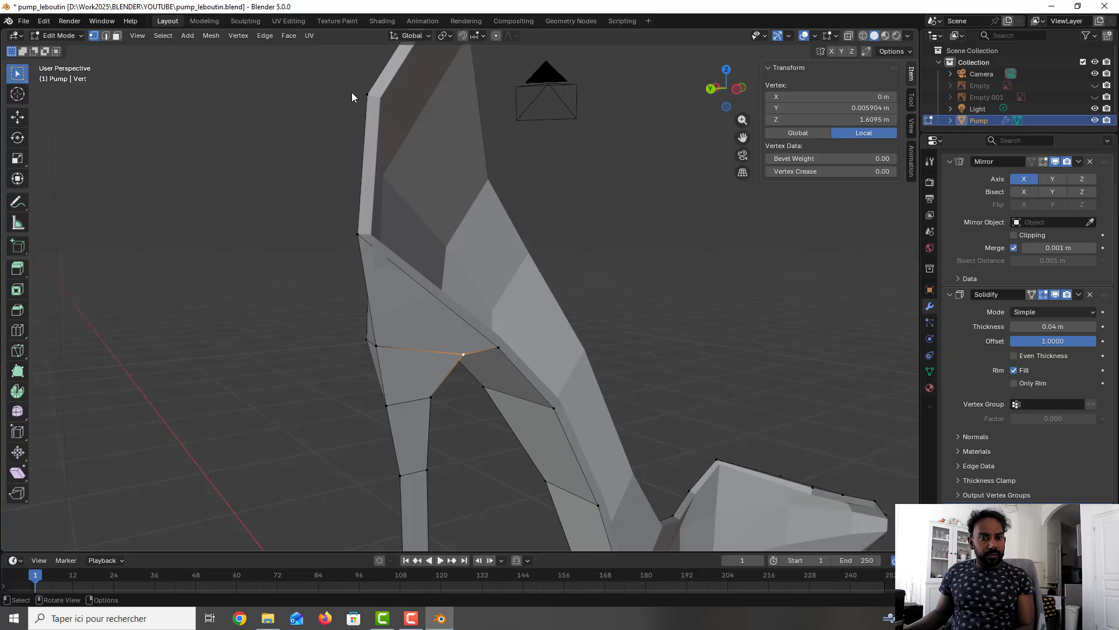
In face select mode, delete the internal centre-plane face between the top of the heel and the sole
click(117, 36)
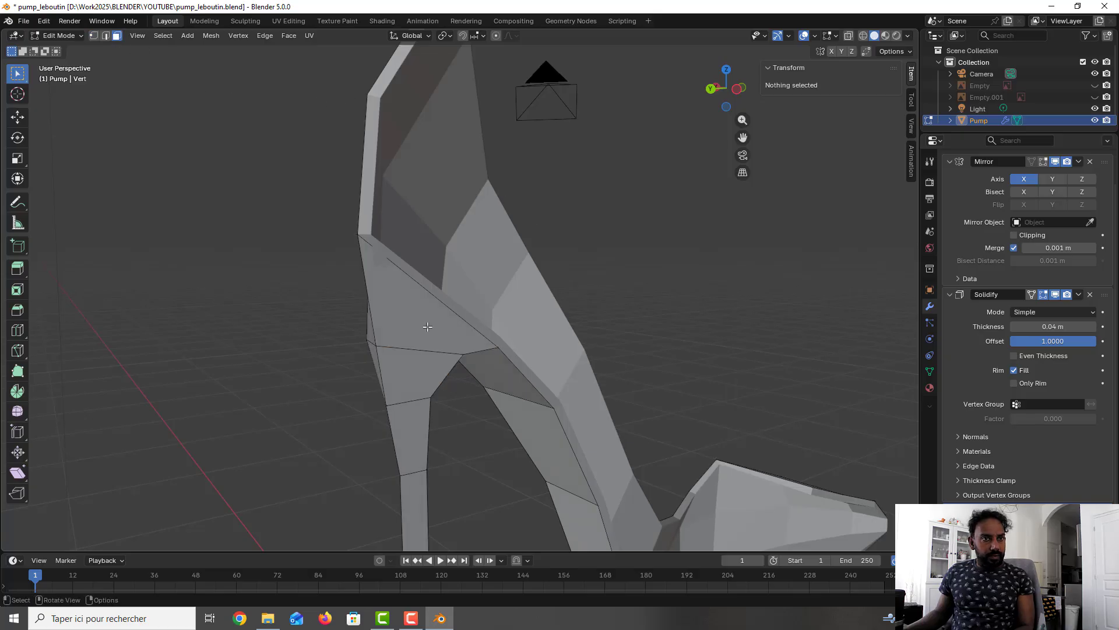
click(427, 320)
key(x)
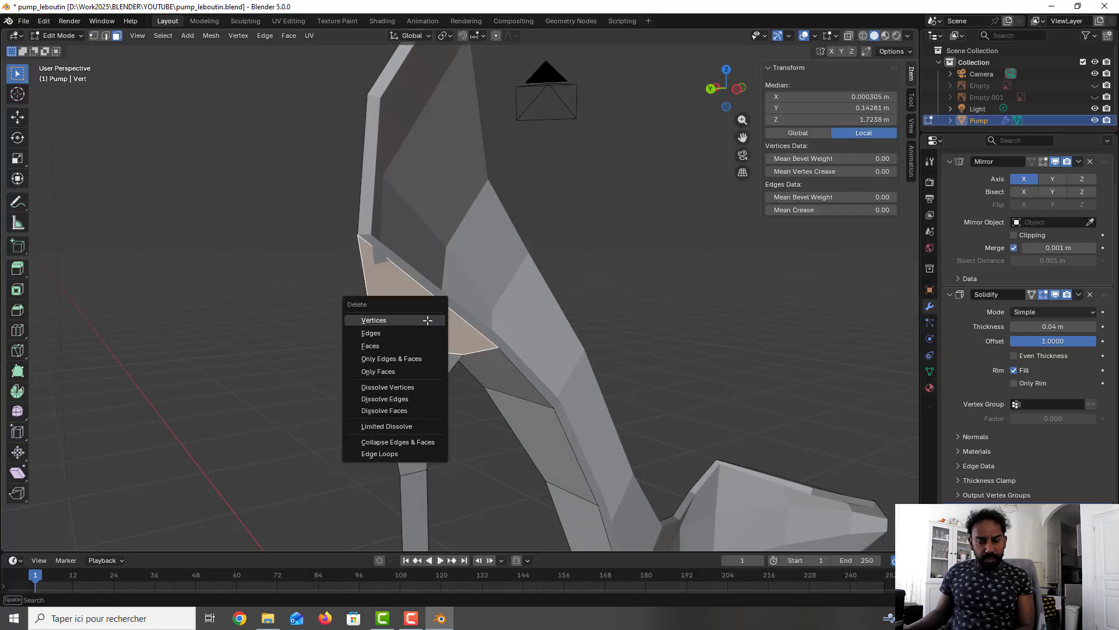
click(409, 344)
Select all internal centre-plane faces down the length of the heel to its tip and delete them
click(433, 365)
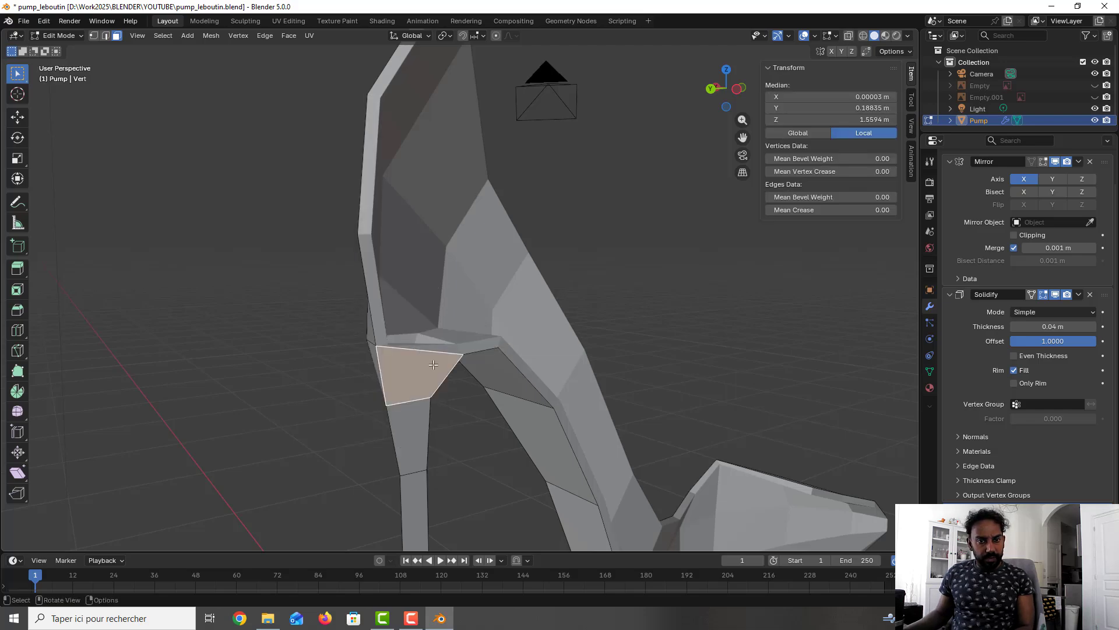
shift+click(417, 432)
middle_drag(442, 446, 424, 241)
shift+click(422, 274)
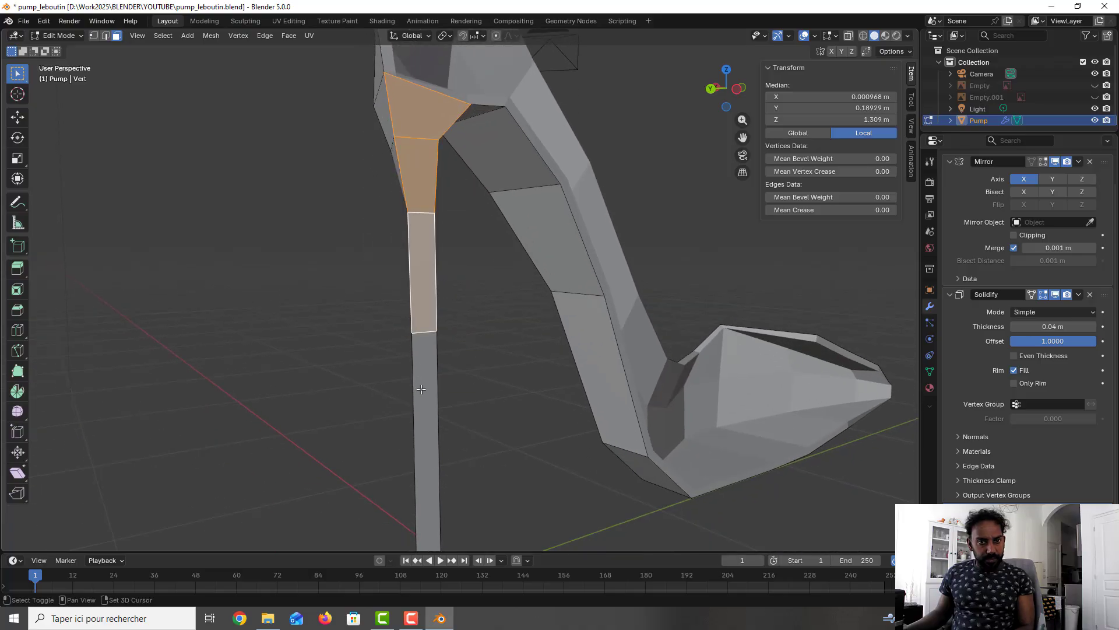
shift+click(421, 389)
middle_drag(421, 389, 415, 350)
shift+click(414, 352)
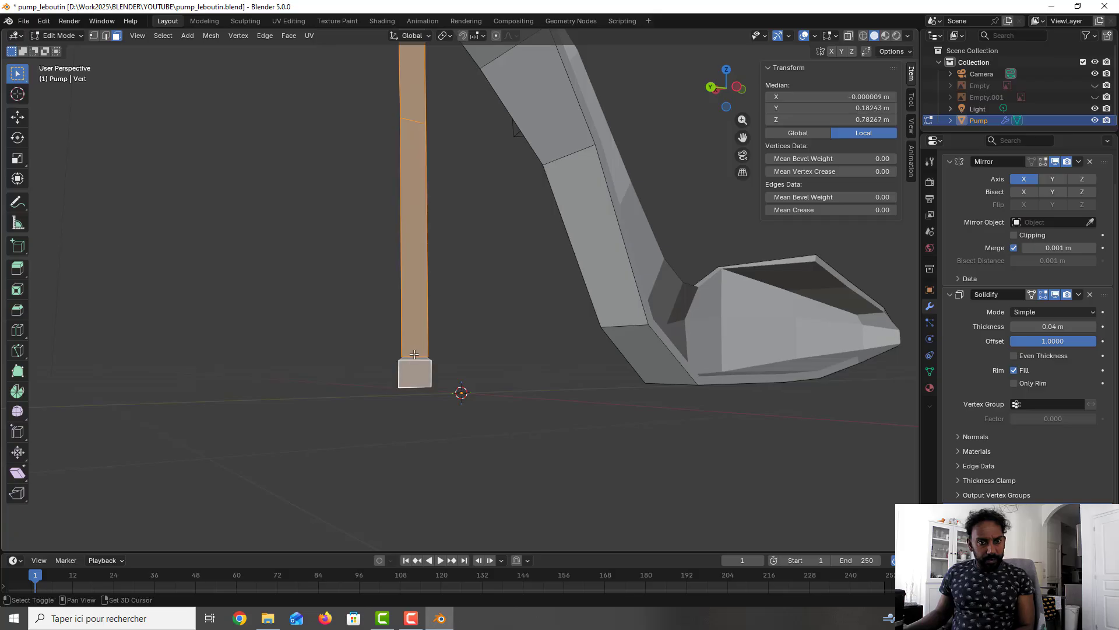
shift+click(410, 359)
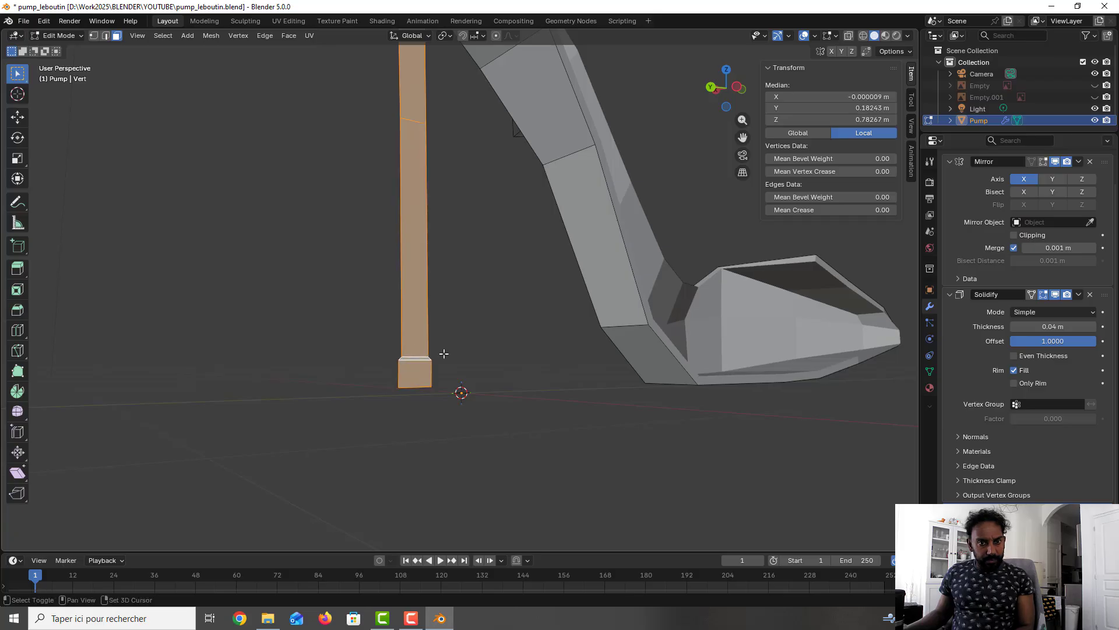
key(x)
click(443, 354)
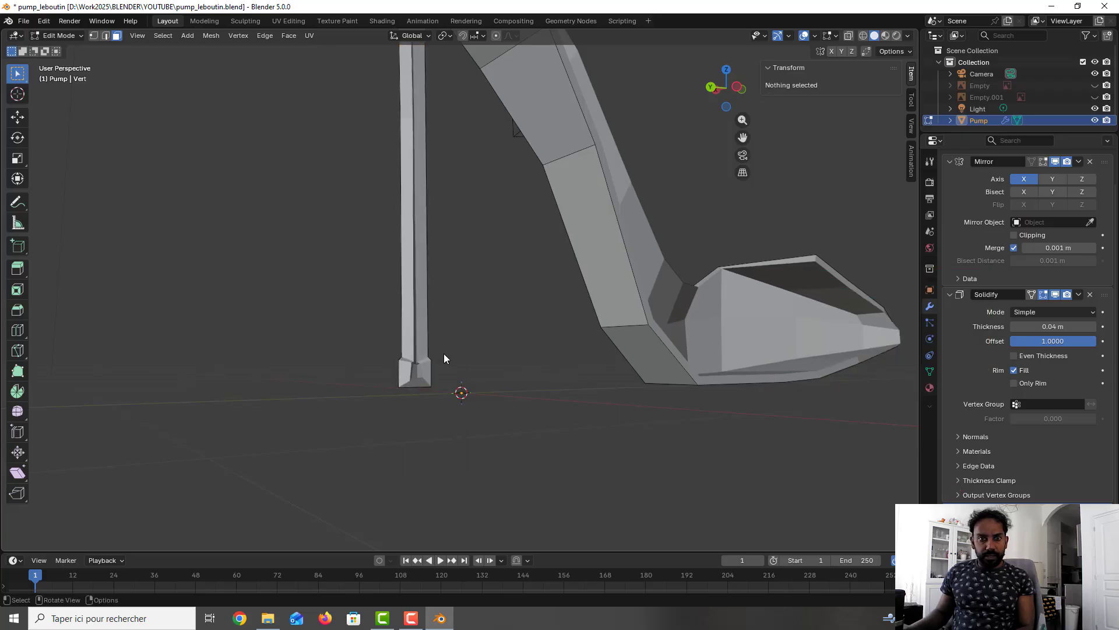
In vertex select mode, merge all the remaining mesh vertices by distance, then save the file
middle_drag(455, 296, 446, 330)
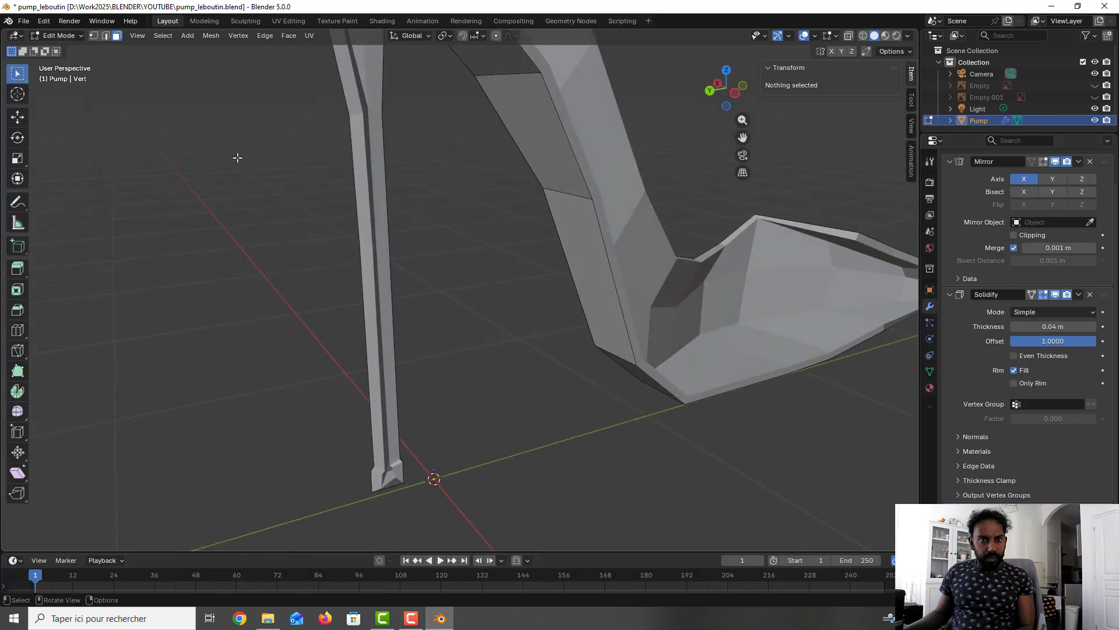
click(95, 36)
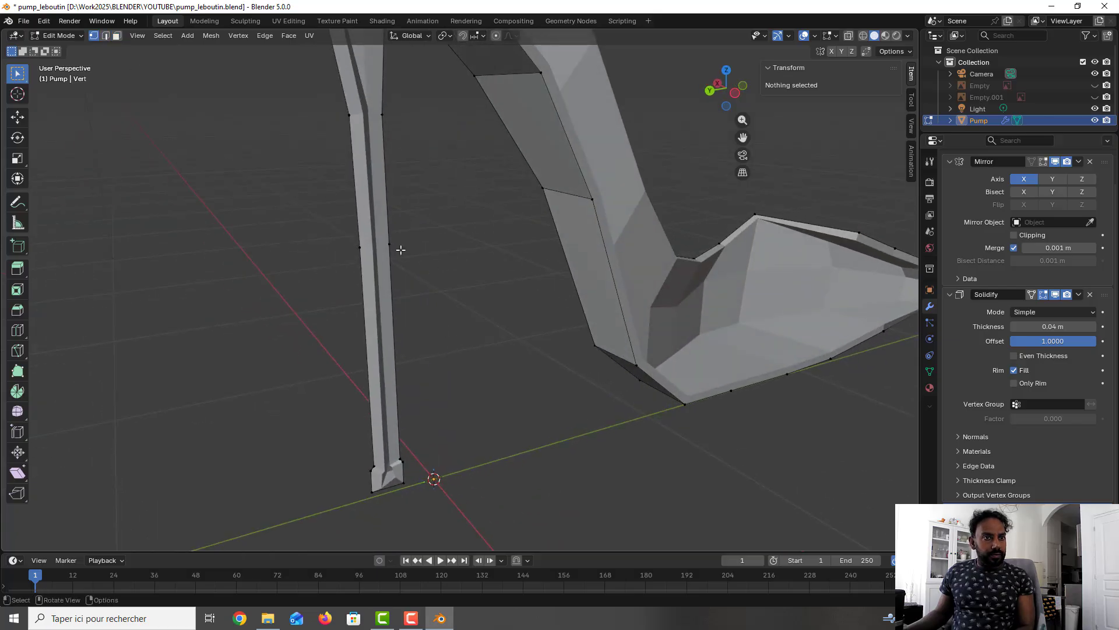
click(404, 254)
key(ctrl+l)
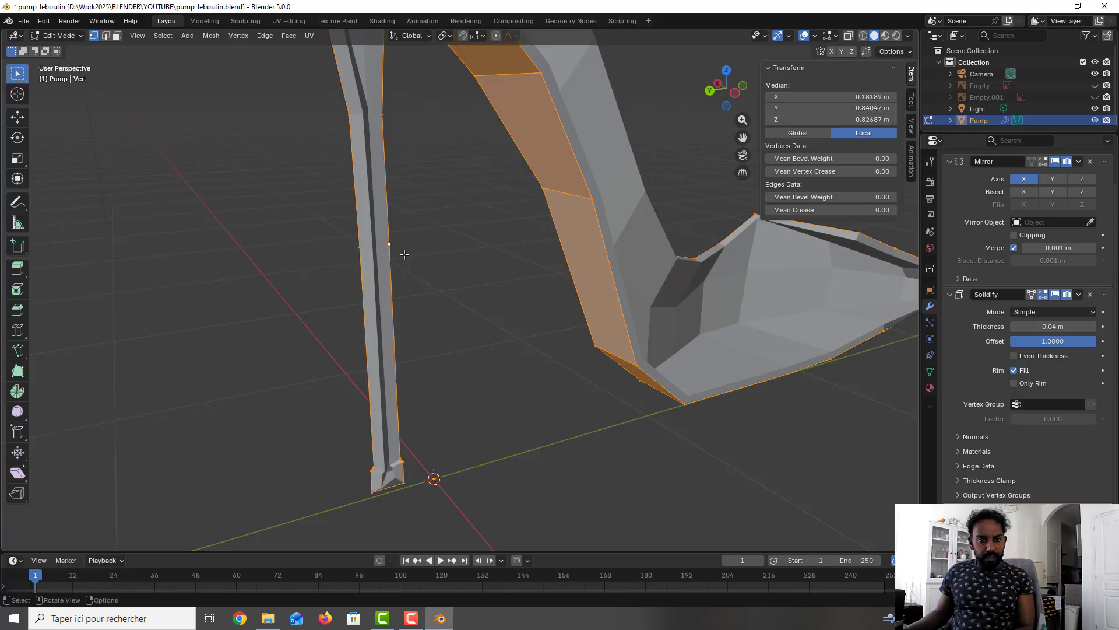
click(210, 35)
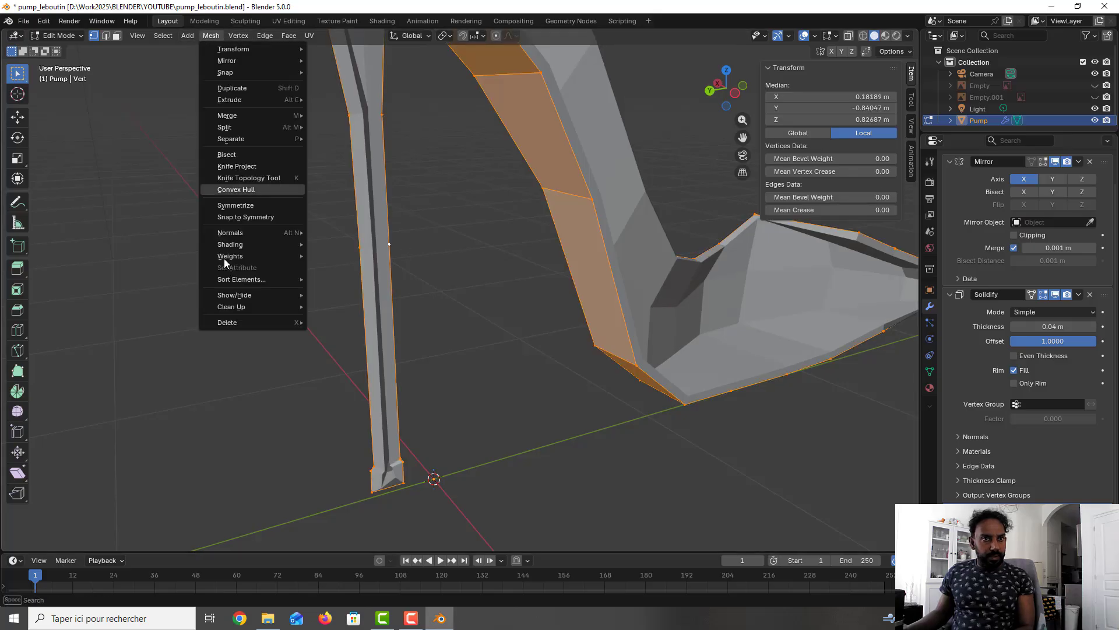
mouse_move(244, 306)
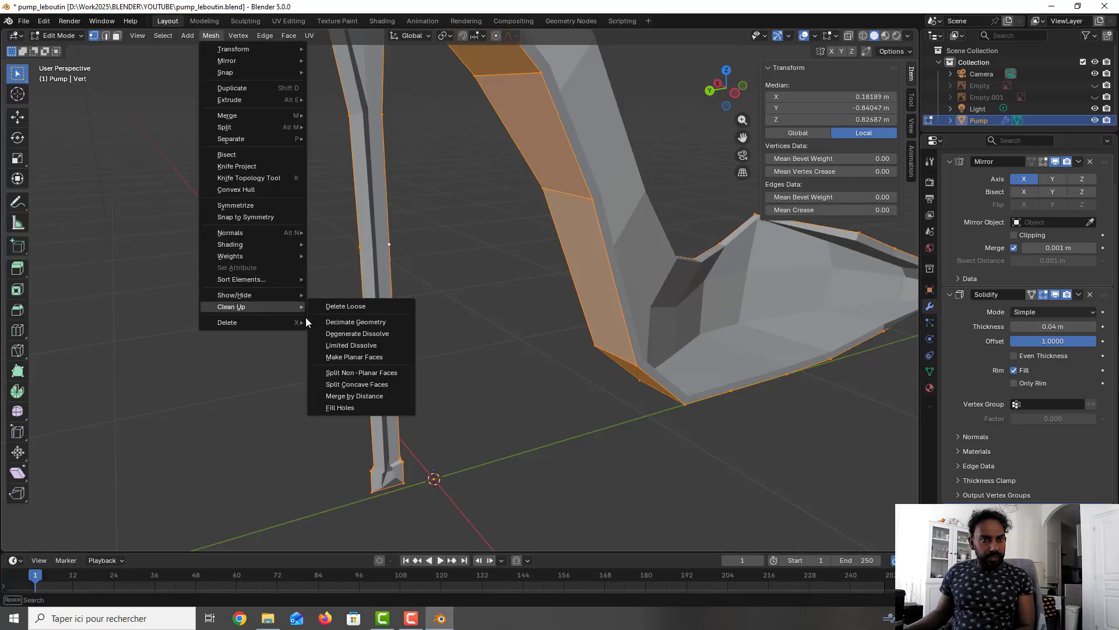
click(366, 396)
click(446, 175)
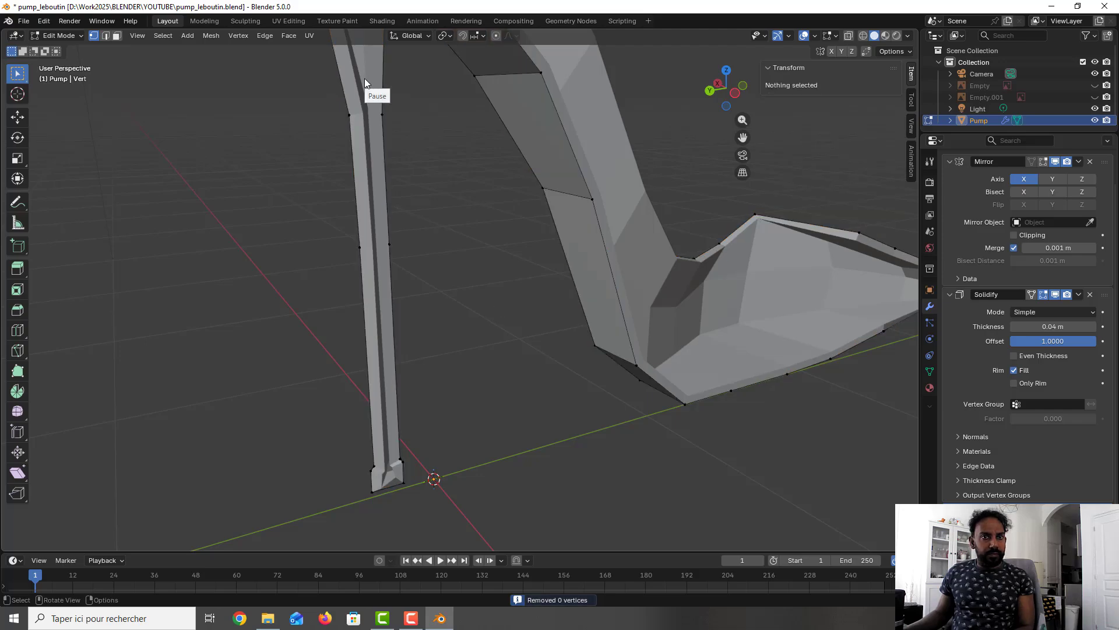
key(ctrl+s)
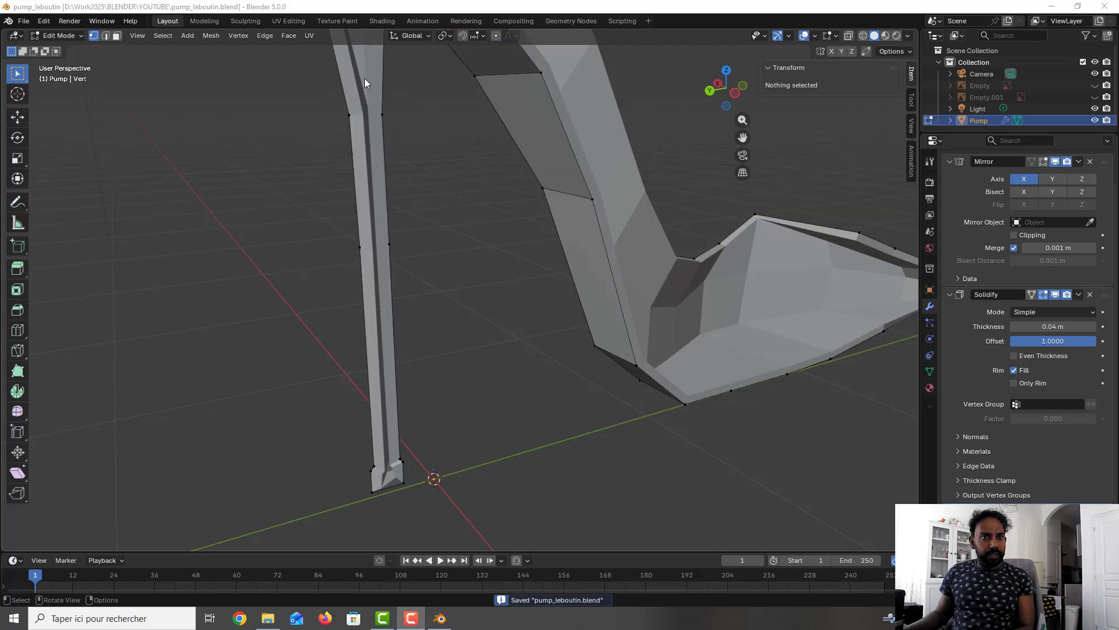
Turn the Mirror modifier's Edit Mode display and the pump's subdivision smoothing back on
click(1043, 162)
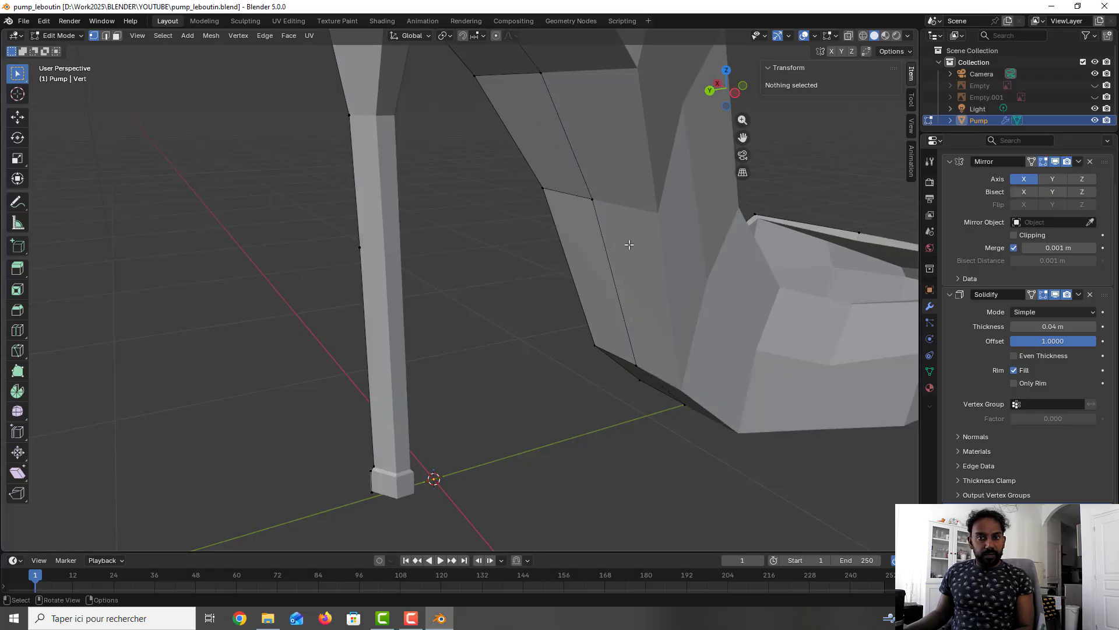
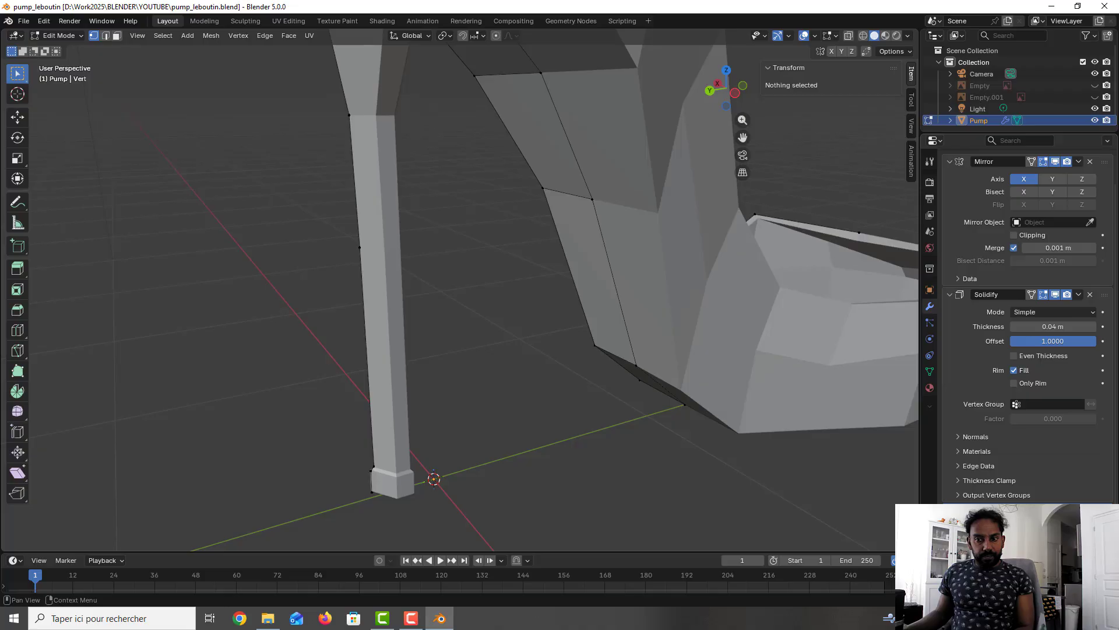
click(1055, 510)
scroll(584, 274, down, 2)
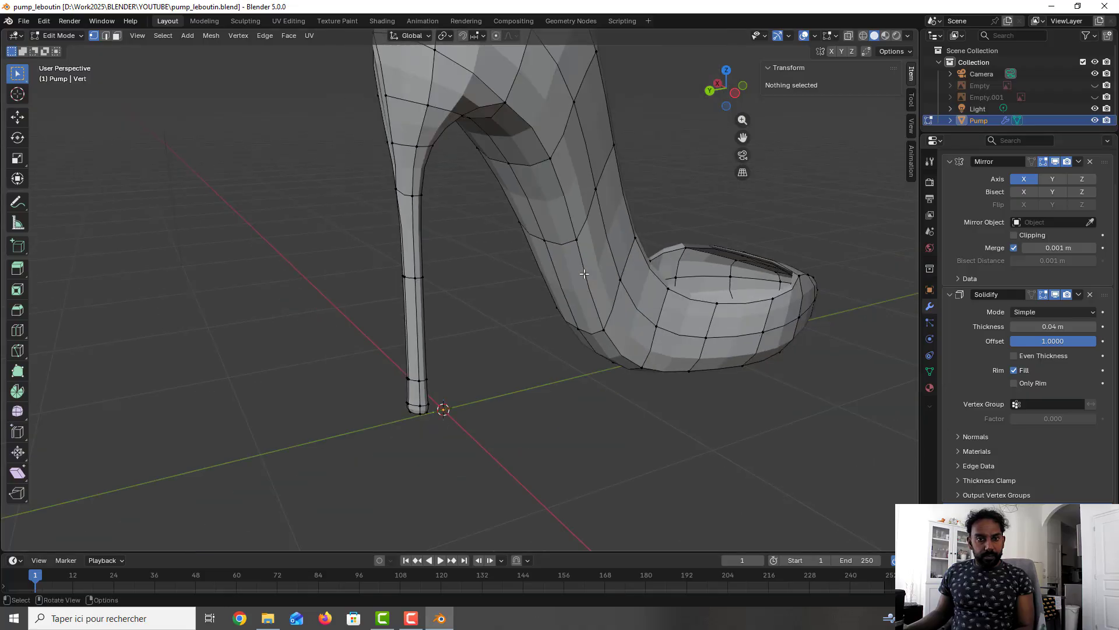
Select three centre-line vertices down the back of the heel and set their median X to 0
middle_drag(584, 274, 645, 293)
click(564, 160)
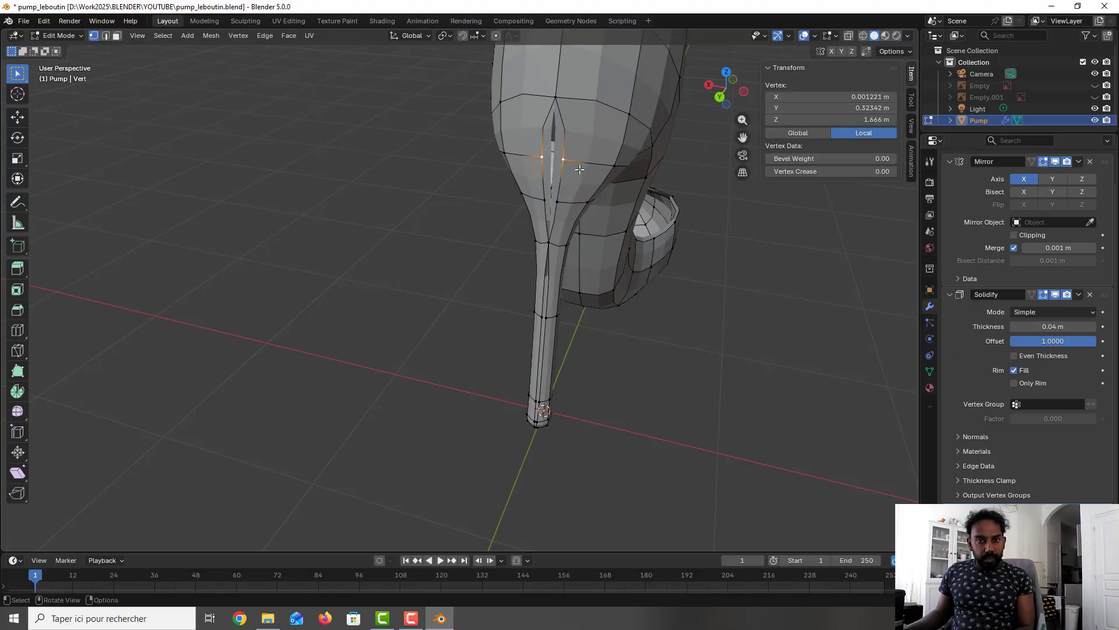
shift+click(557, 202)
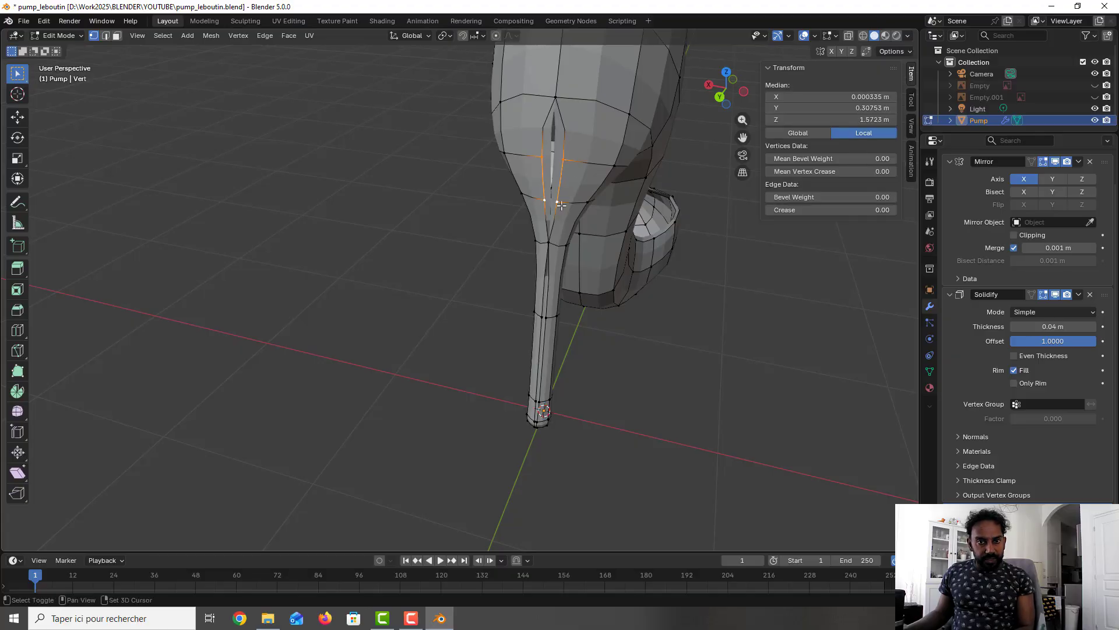
shift+click(548, 318)
scroll(546, 396, up, 2)
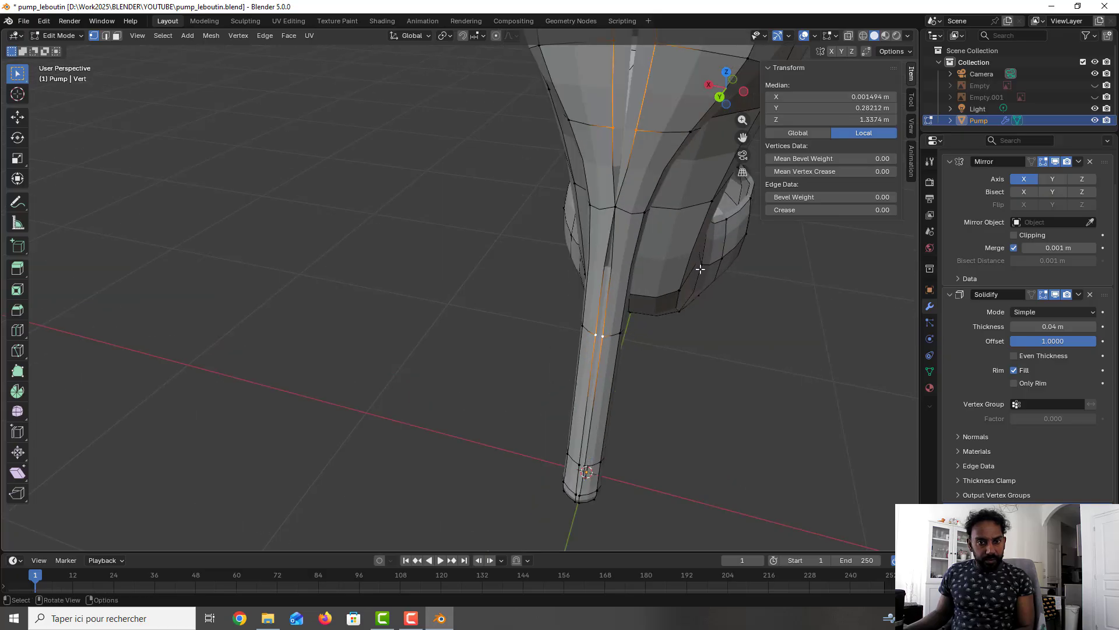
click(849, 99)
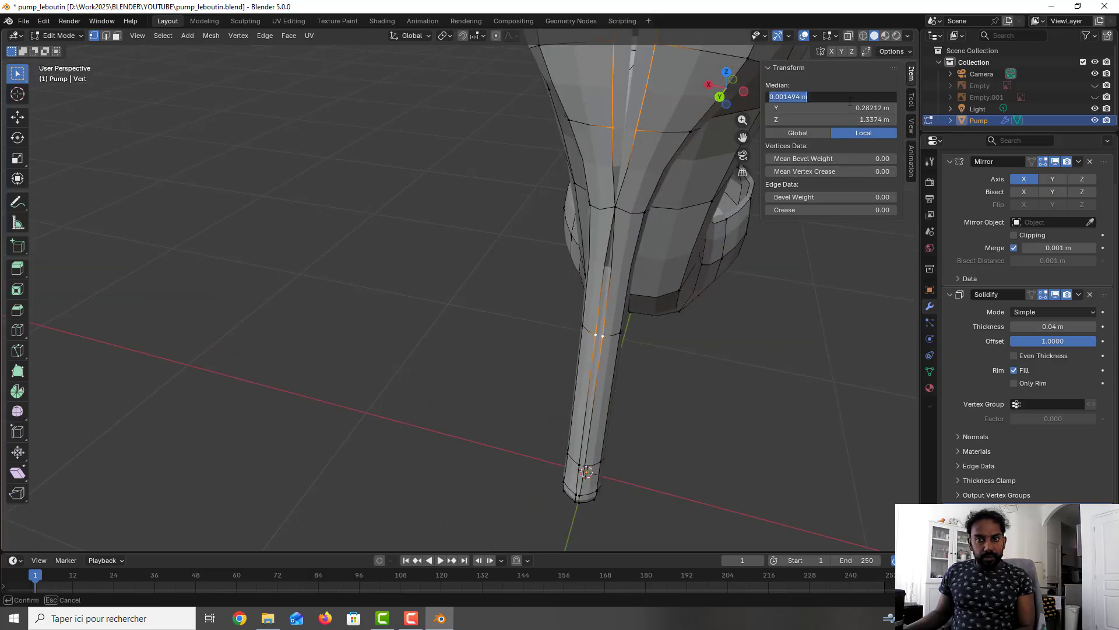
text(0)
key(Return)
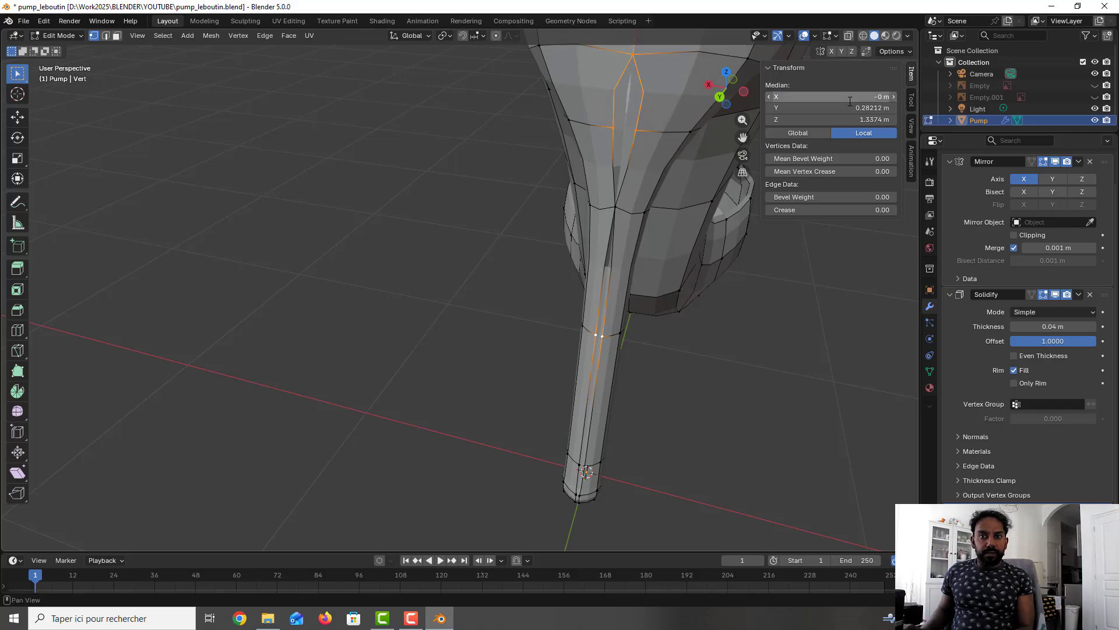
Individually set X to 0 for the back centre vertices at the heel's upper flare and halfway down its shaft
click(638, 130)
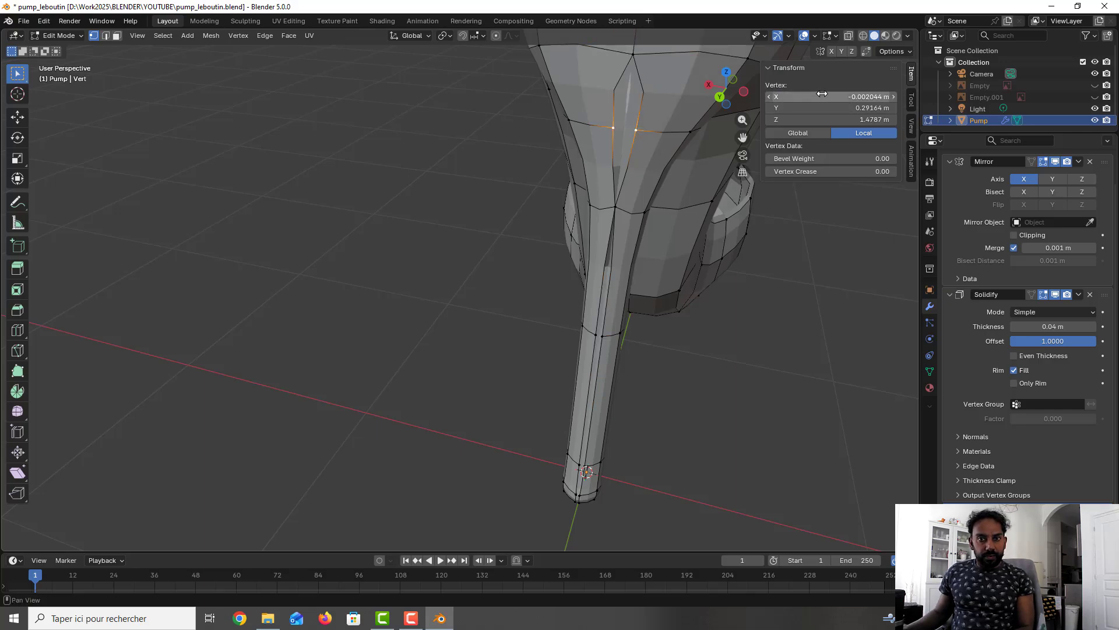
click(823, 96)
text(0)
key(Return)
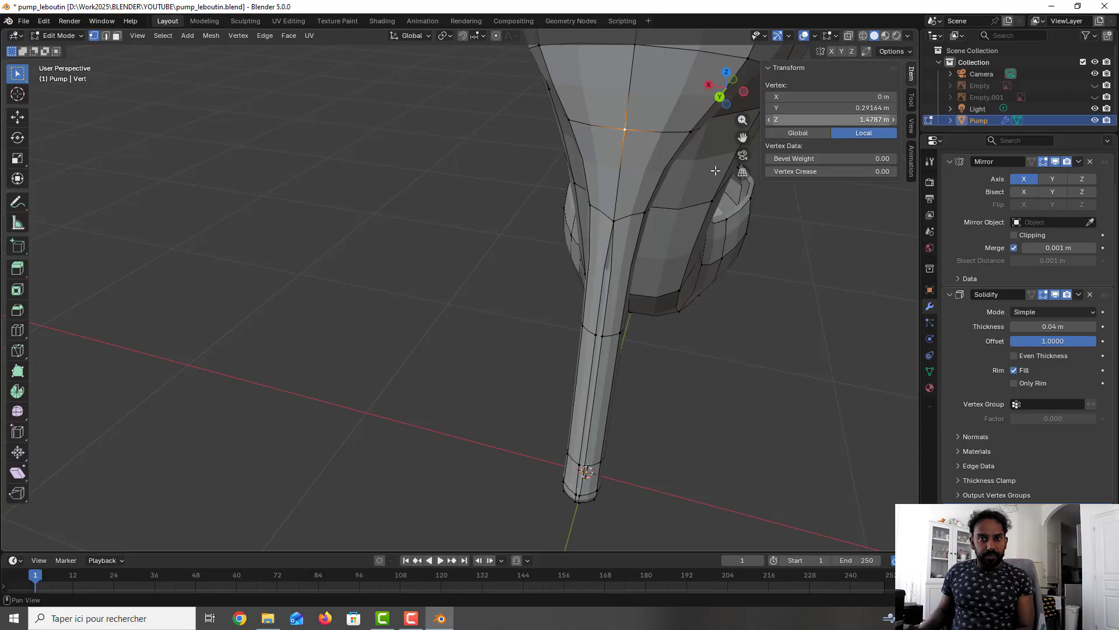
click(602, 335)
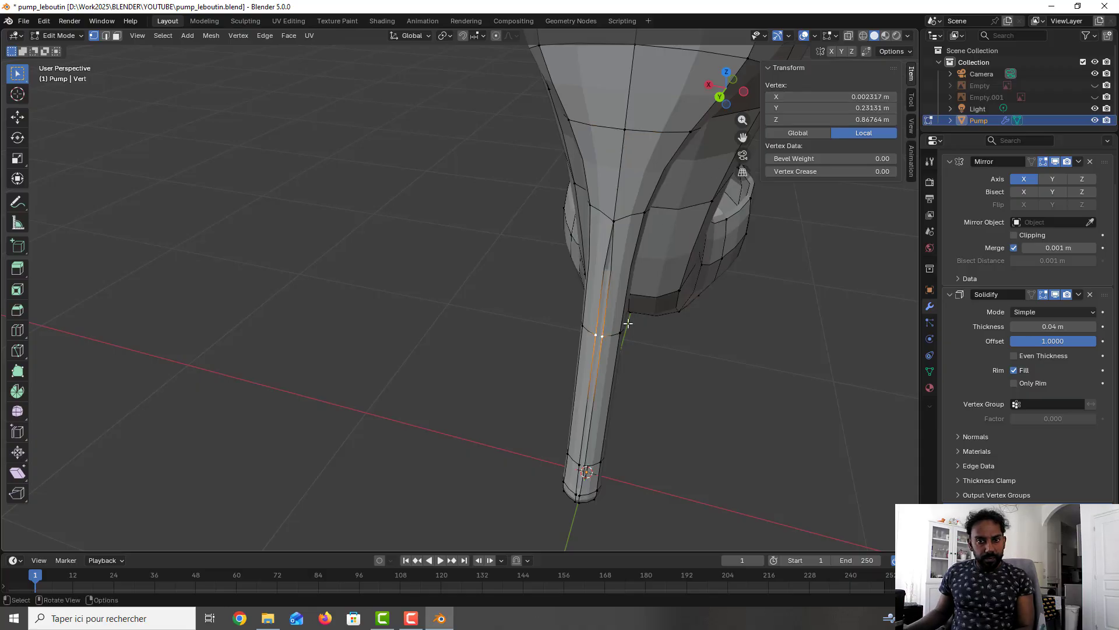
click(839, 97)
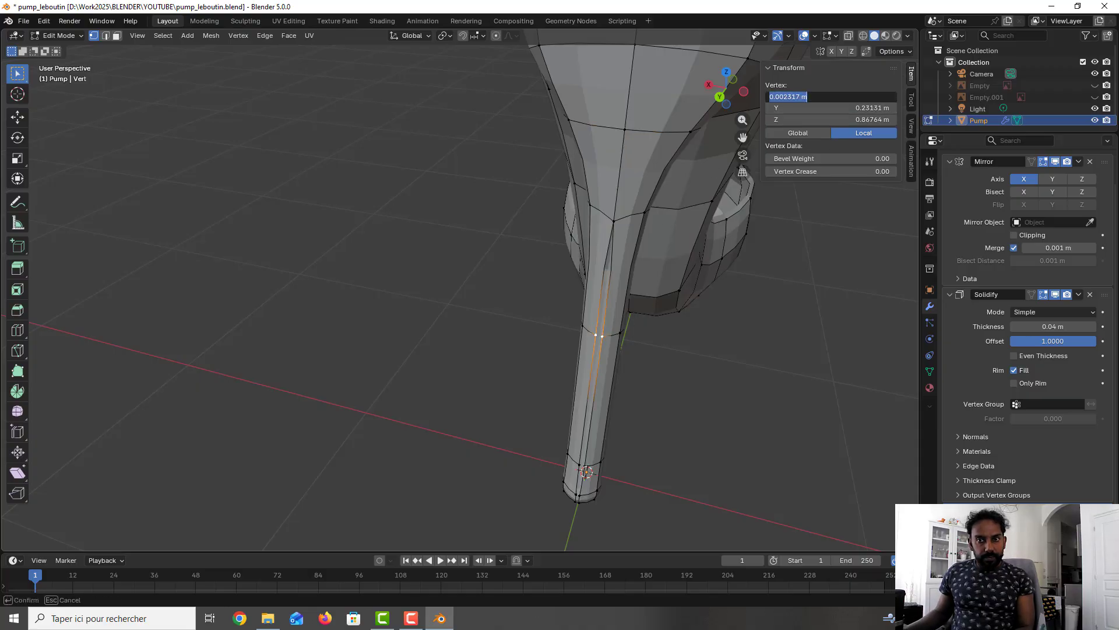
text(0)
key(Return)
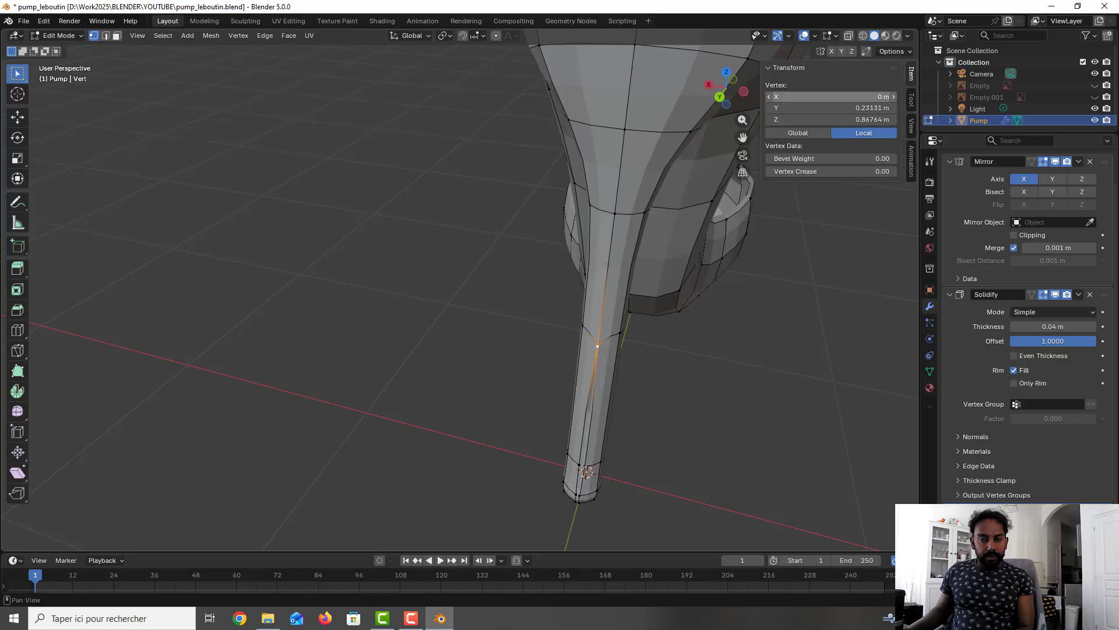
Set X to 0 for the back centre vertex on the edge loop just above the heel tip
click(583, 467)
click(840, 97)
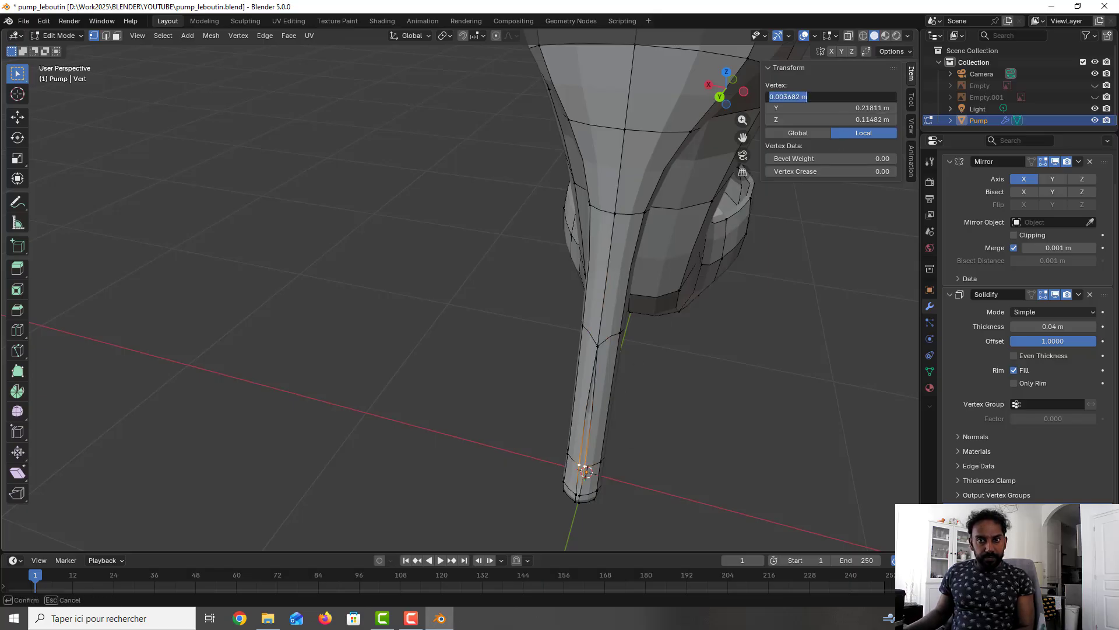
text(0)
key(Return)
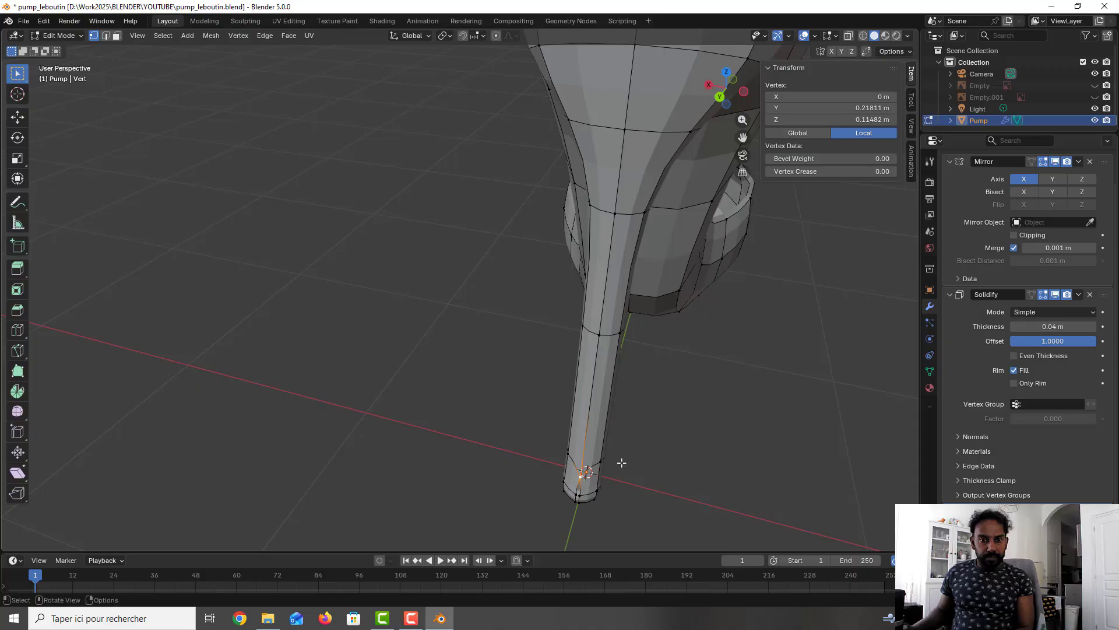
Set X to 0 for the two lowest back centre vertices of the heel tip and clear the selection
shift+middle_drag(622, 464, 616, 390)
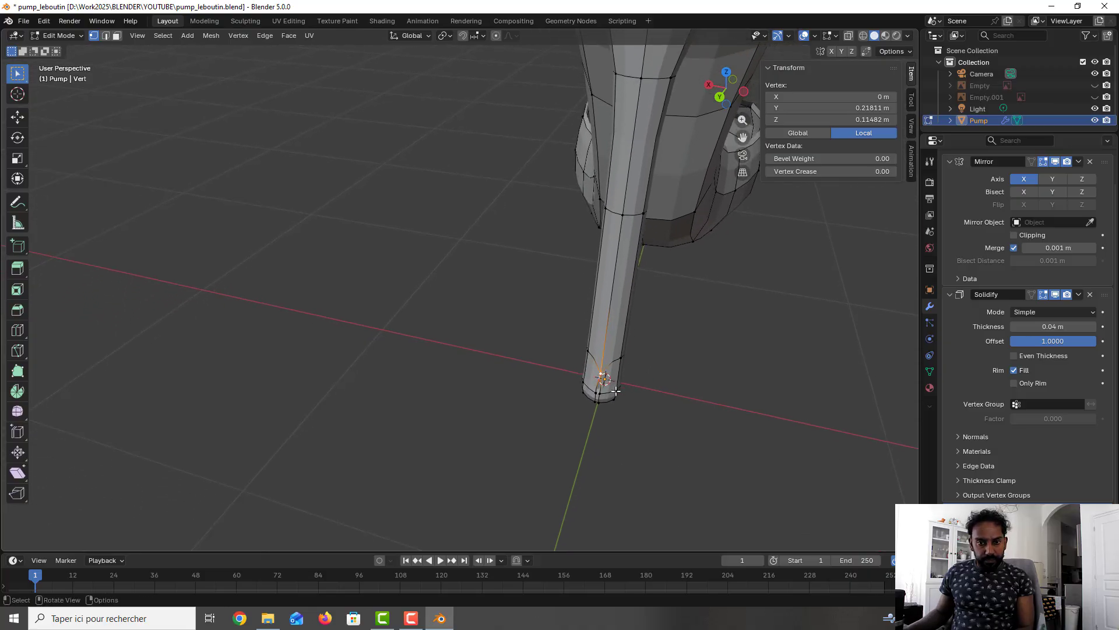
click(598, 394)
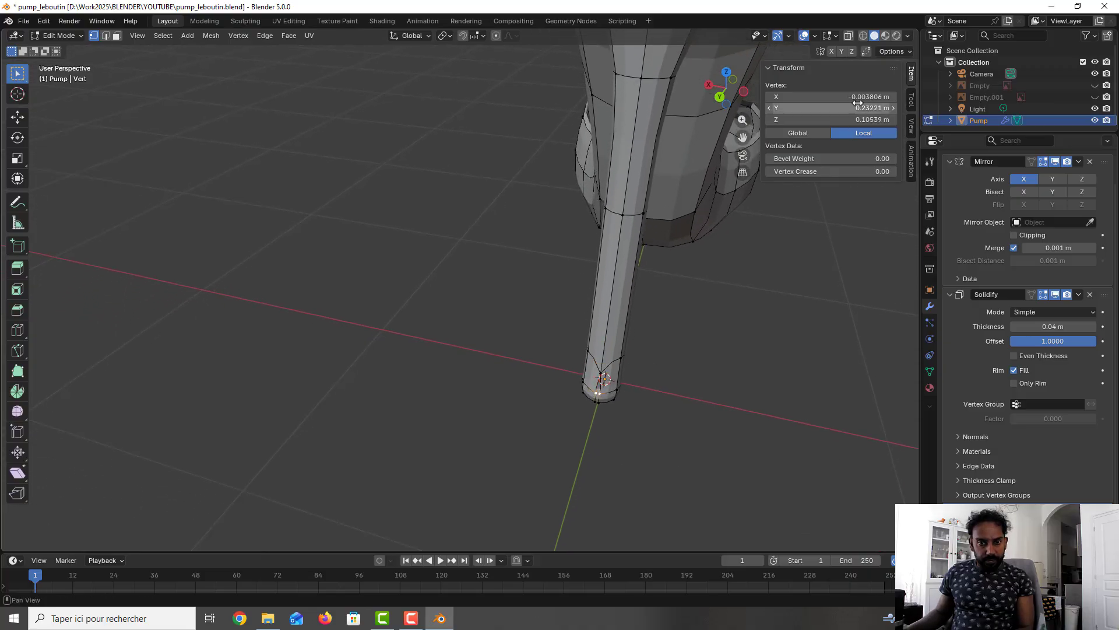
click(834, 97)
text(0)
key(Return)
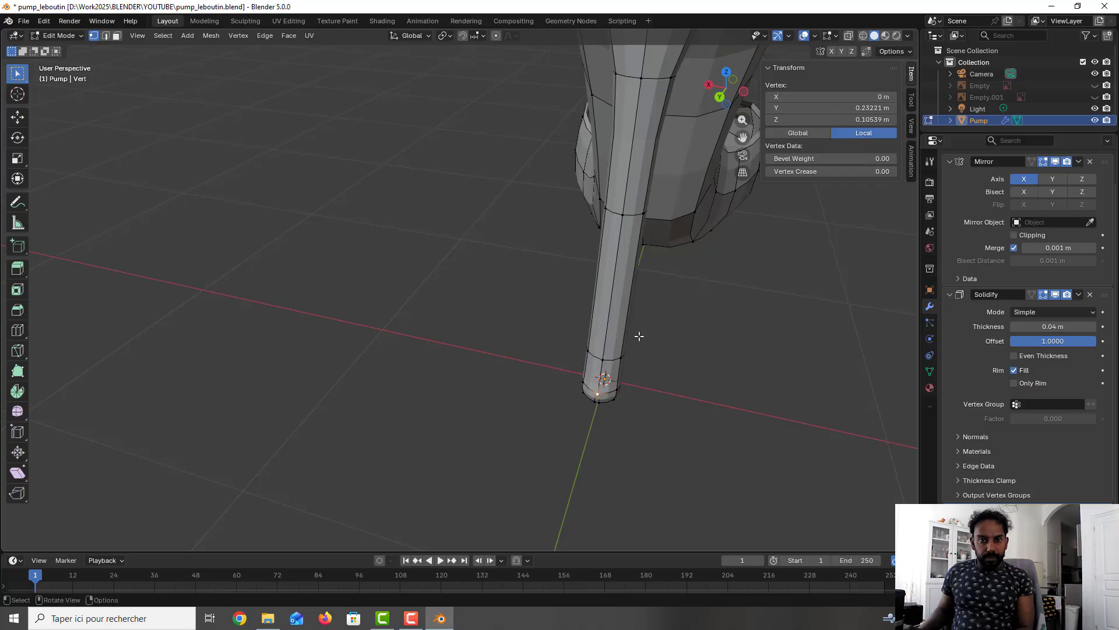
click(597, 402)
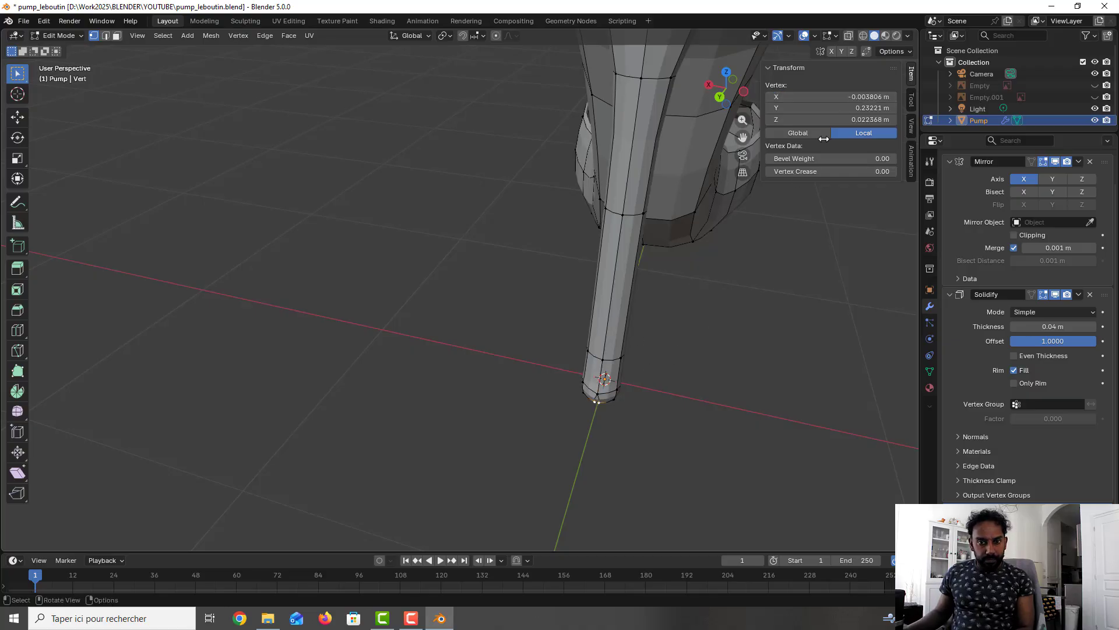
click(834, 96)
text(0)
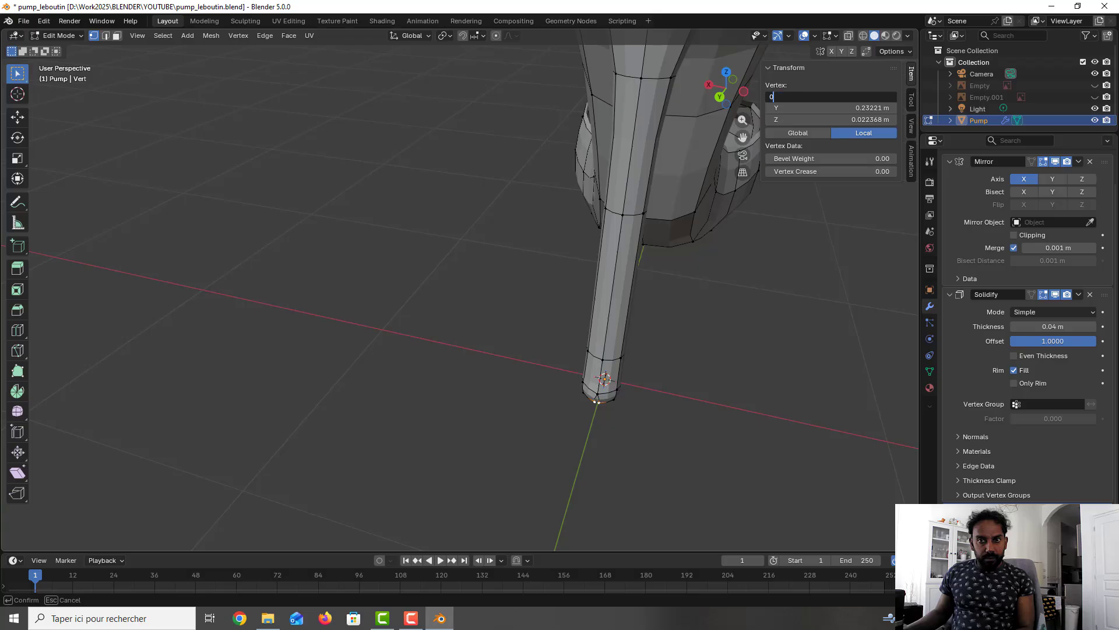
key(Return)
click(699, 302)
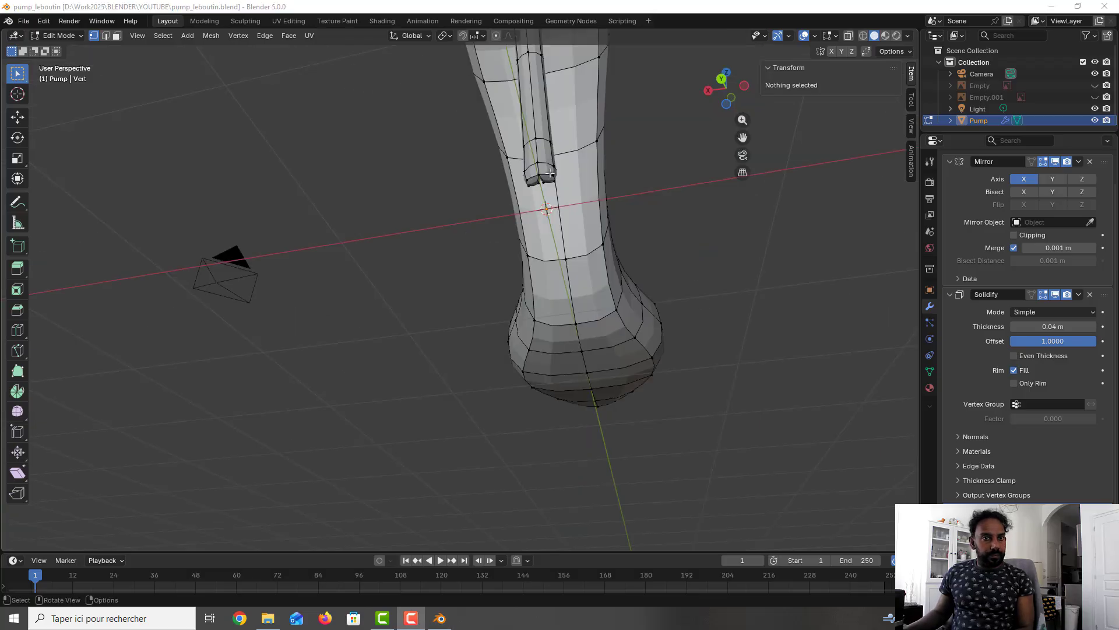
Set X to 0 for the sole-facing centre vertex on the underside edge of the heel tip
middle_drag(550, 173, 589, 139)
click(582, 130)
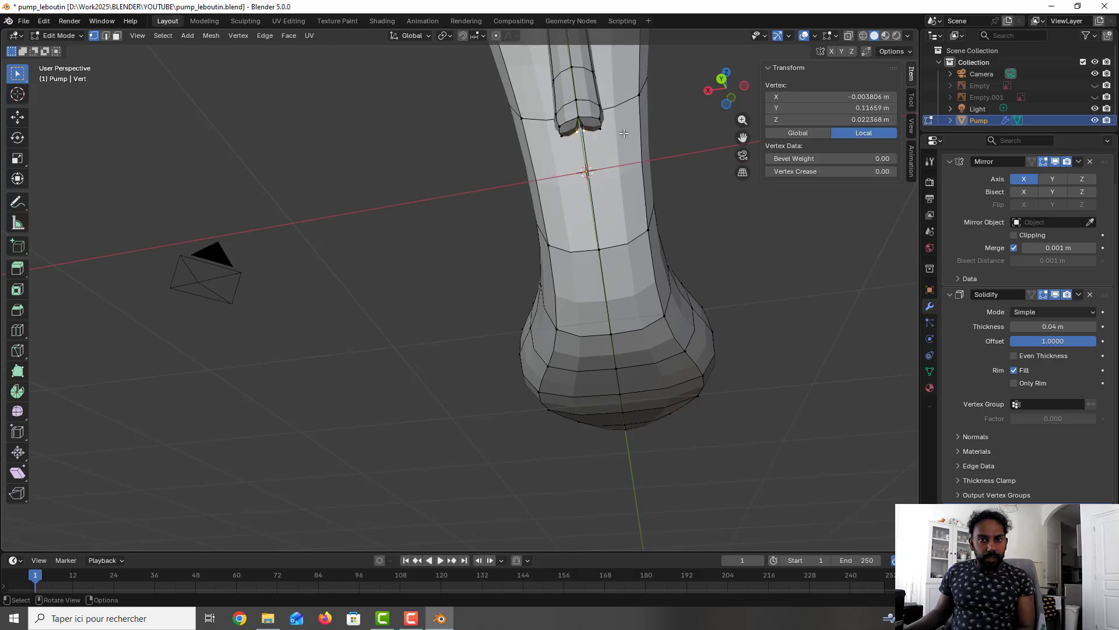
drag(845, 98, 844, 96)
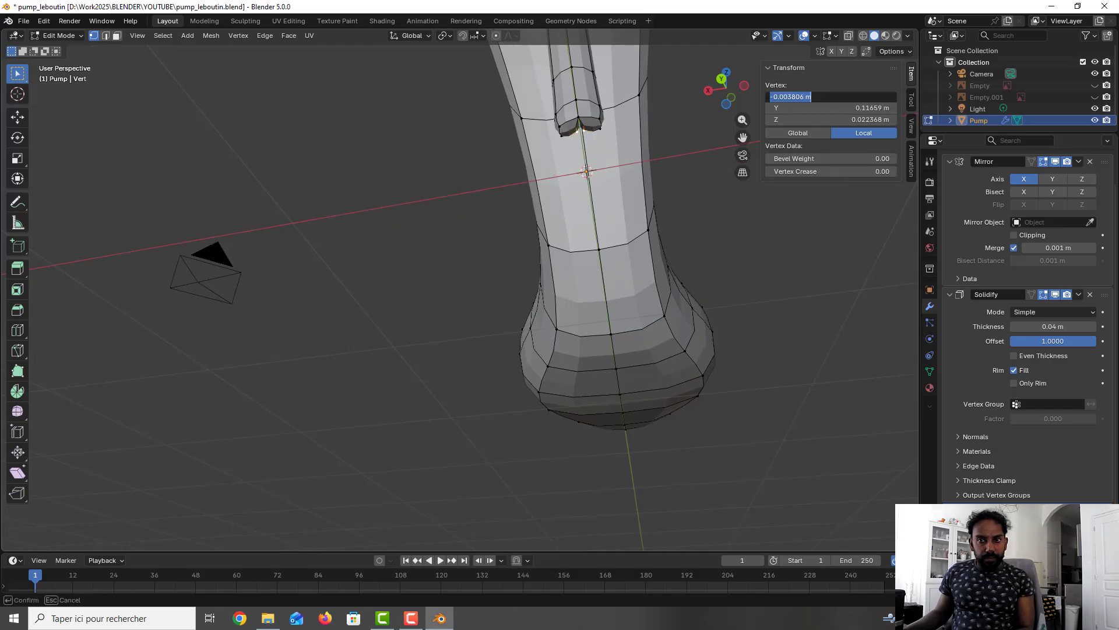
click(844, 97)
text(0)
key(Return)
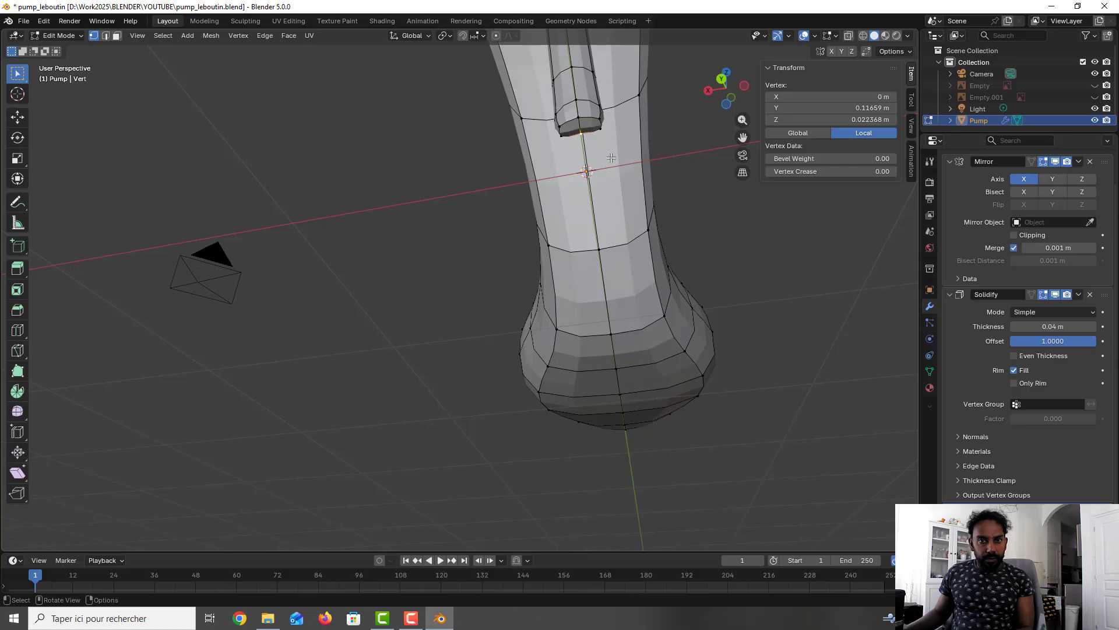
Set X to 0 for the sole-facing centre vertex directly above the bottom edge of the heel tip
middle_drag(609, 158, 379, 194)
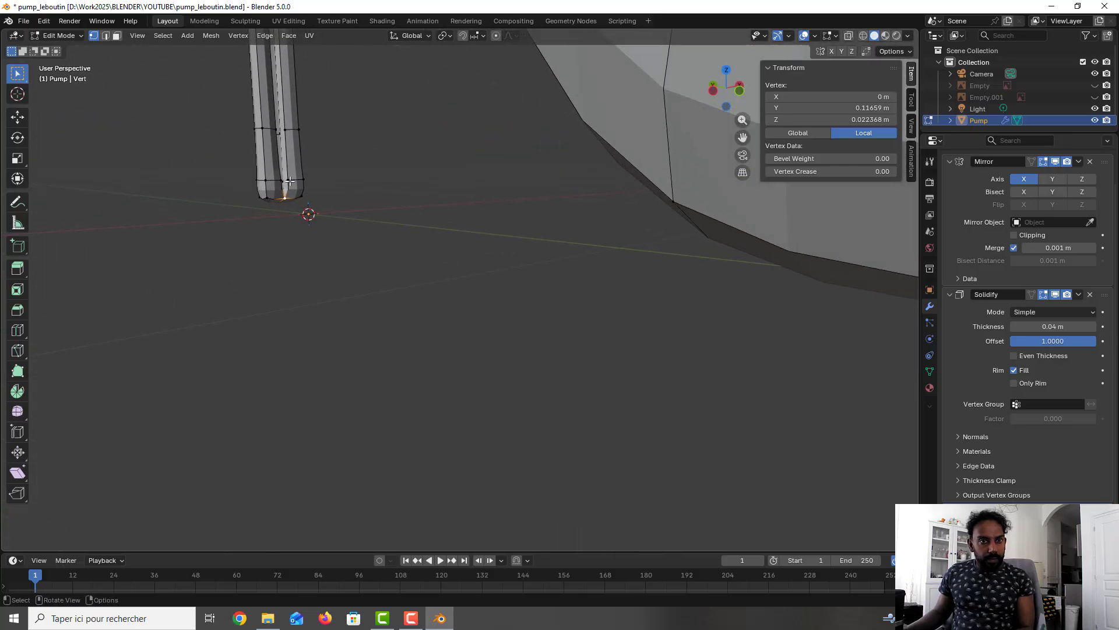
click(286, 180)
click(834, 97)
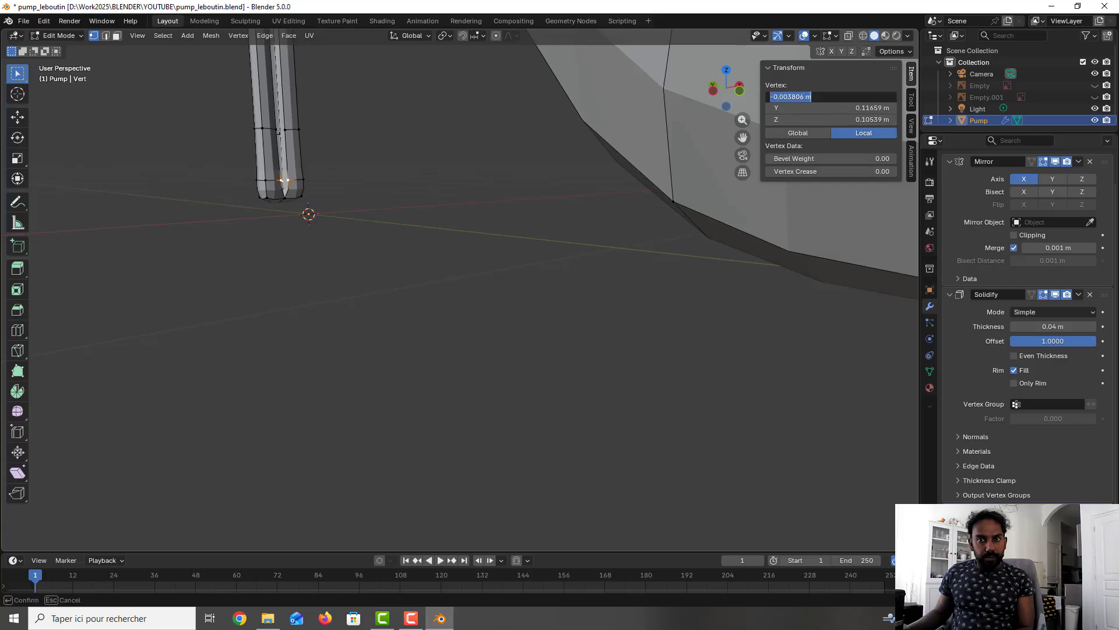
text(0)
key(Return)
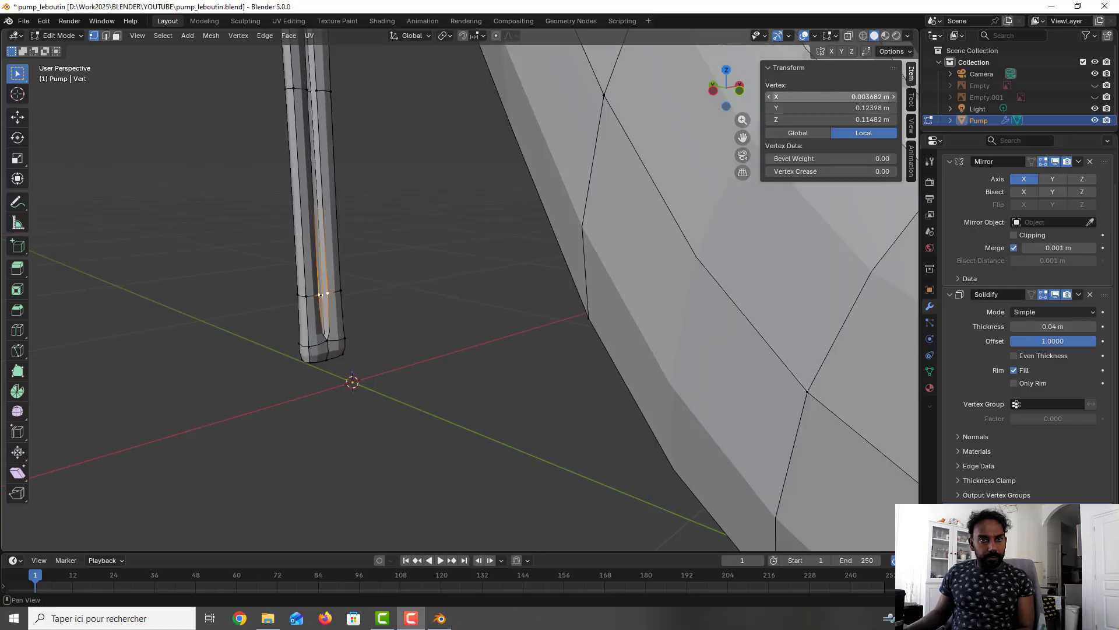
Set X to 0 for the sole-facing centre vertex on the loop above the heel tip, and save the file
click(834, 97)
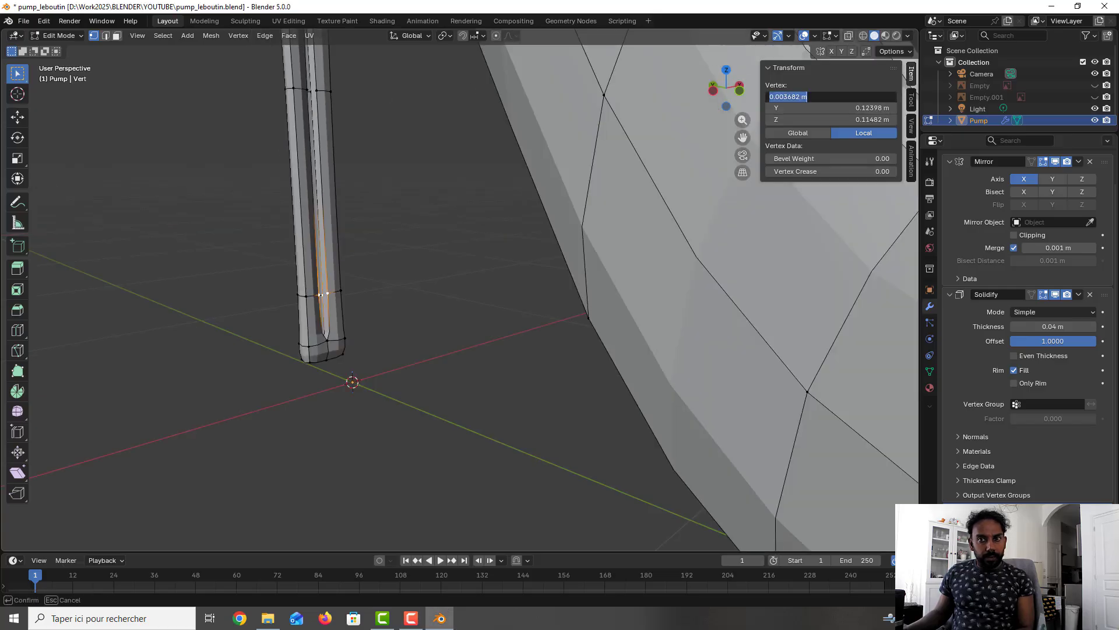
text(0)
key(Return)
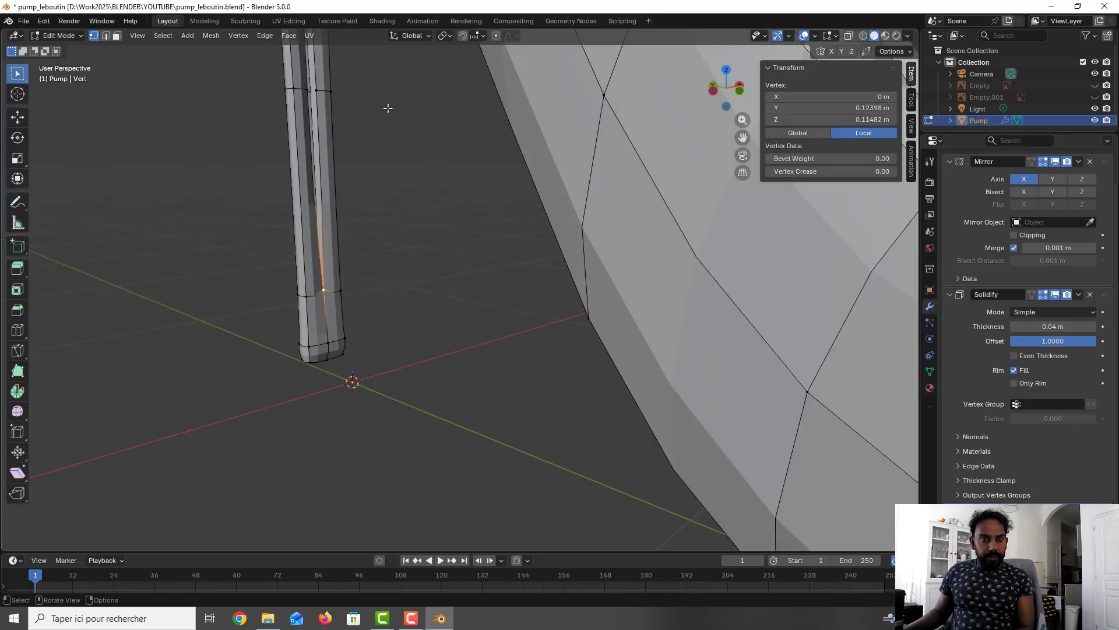
key(ctrl+s)
Set X to 0 for the sole-facing centre vertex halfway up the heel shaft
shift+middle_drag(385, 175, 333, 311)
click(304, 274)
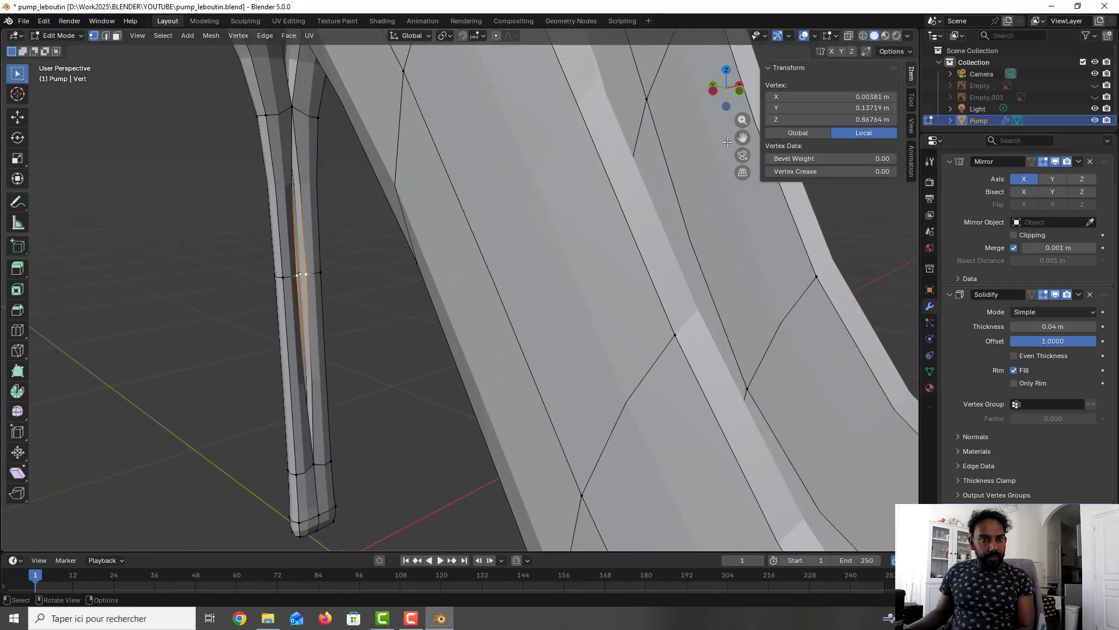
click(824, 97)
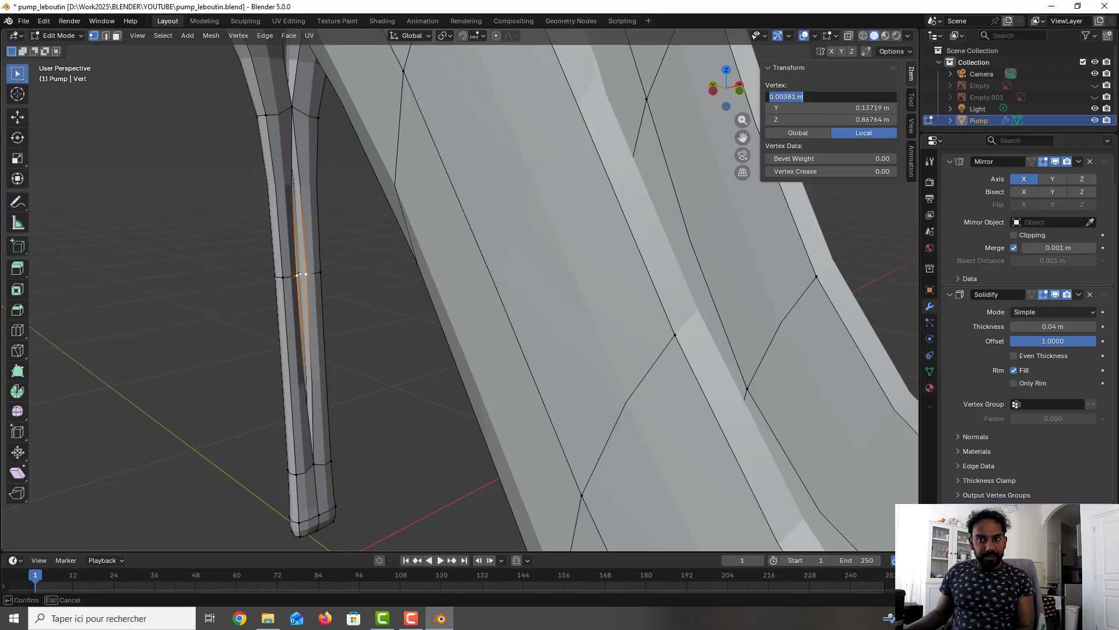
text(0)
key(Return)
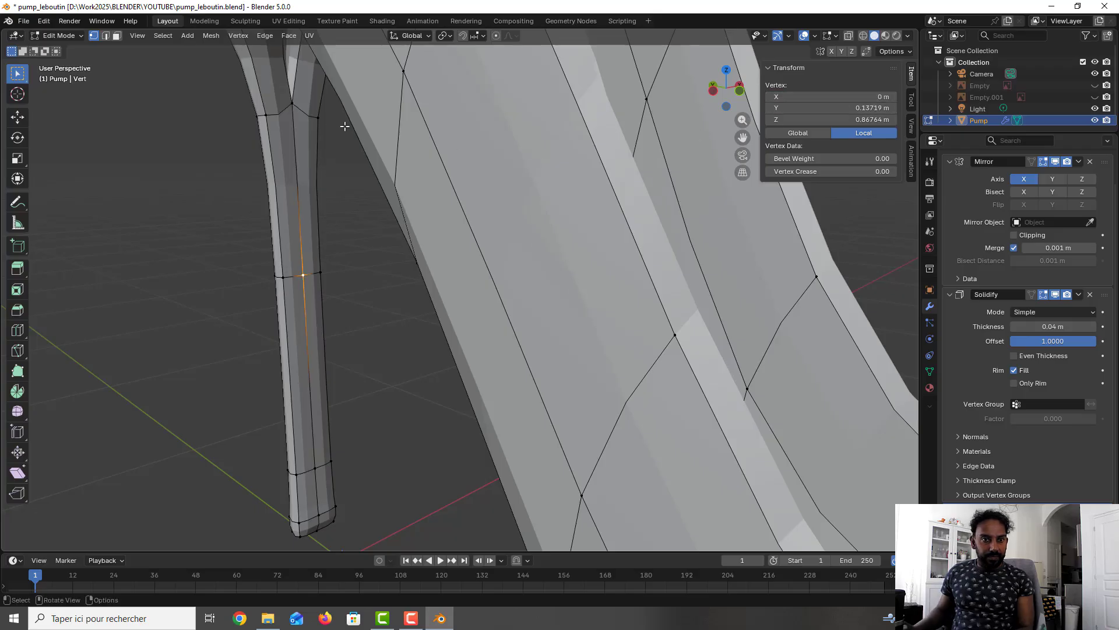
Set X to 0 for the sole-facing centre vertex below the arch at the heel's top, deselect it, and save the file
click(292, 106)
middle_drag(325, 139, 342, 165)
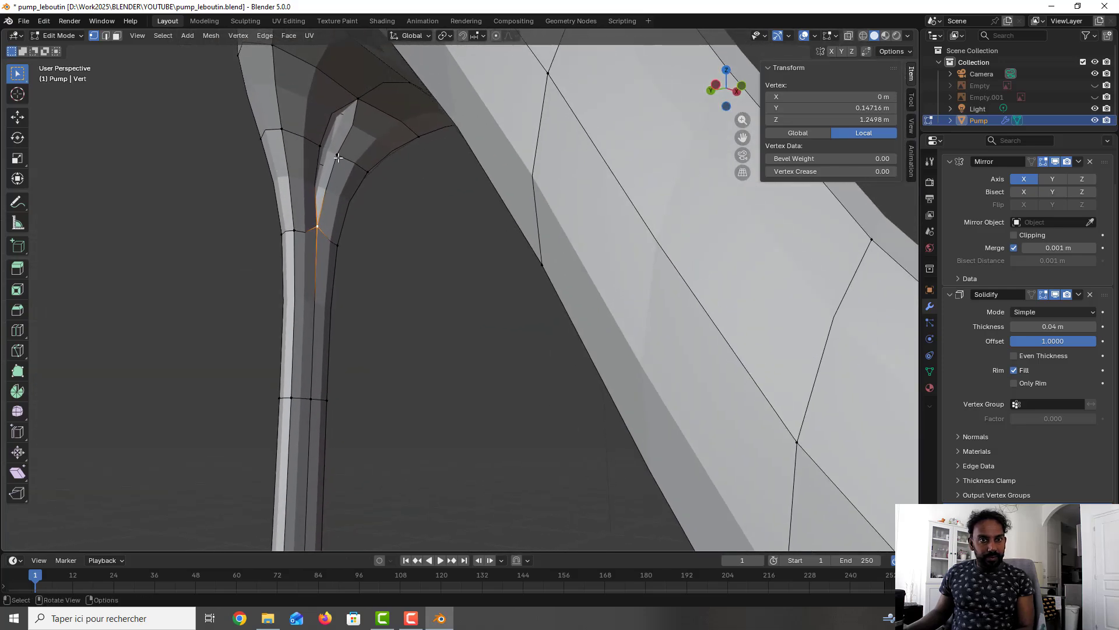
click(337, 155)
double_click(828, 97)
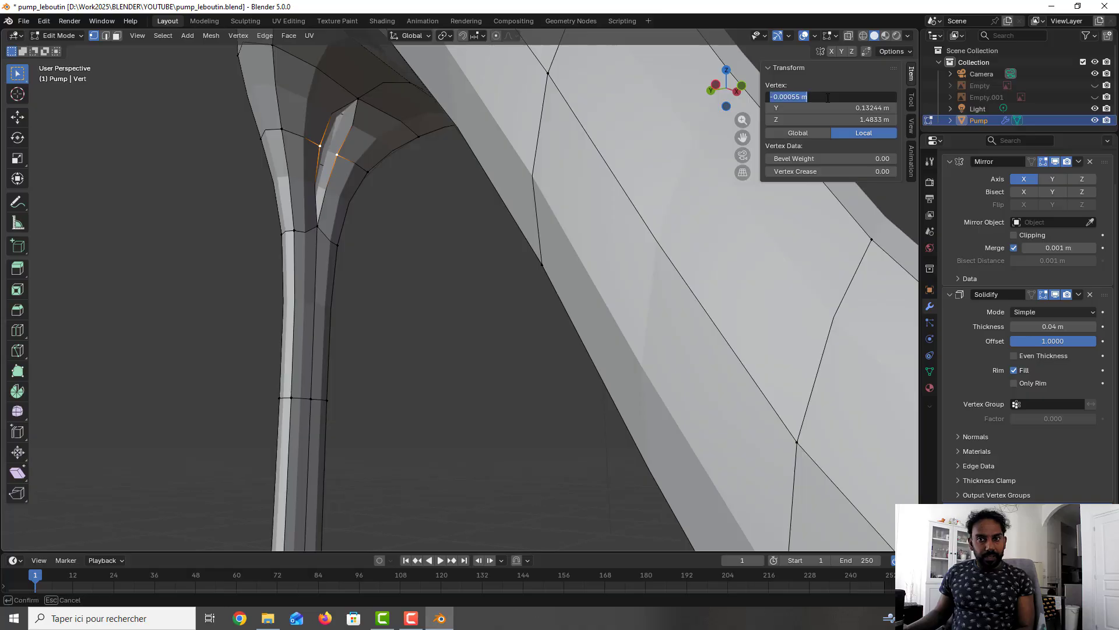
text(0)
key(Return)
click(449, 232)
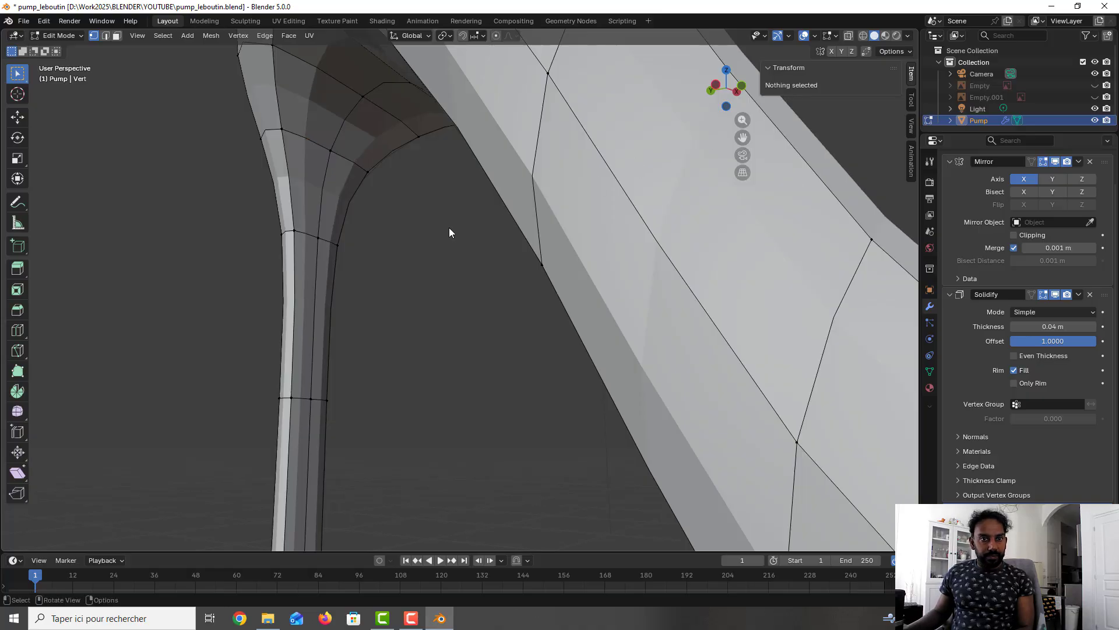
scroll(376, 201, down, 5)
middle_drag(375, 202, 654, 242)
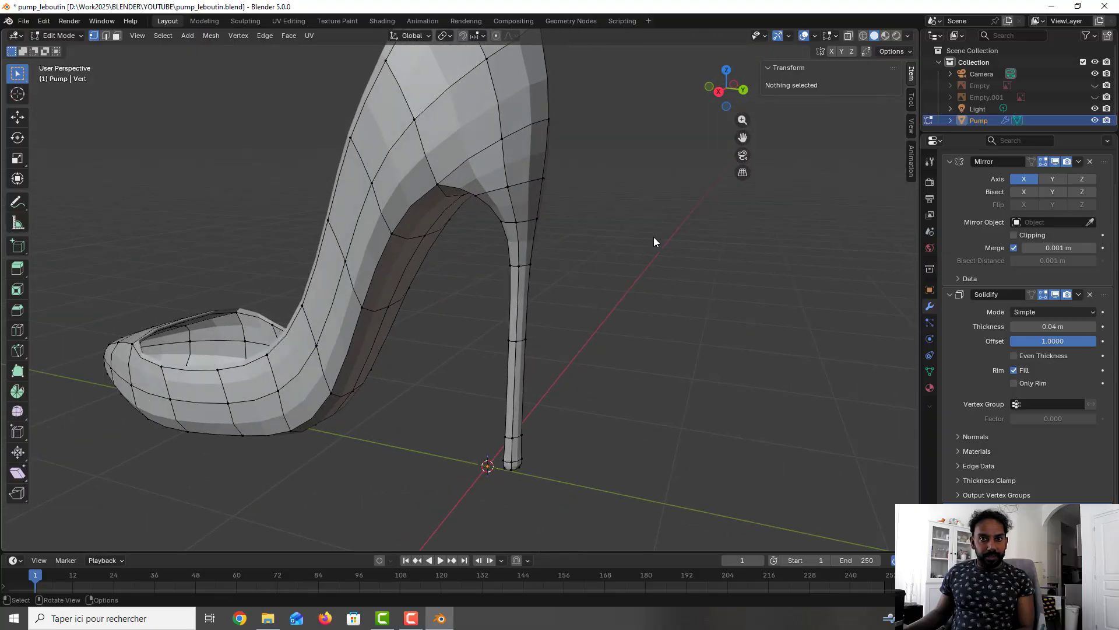
key(ctrl+s)
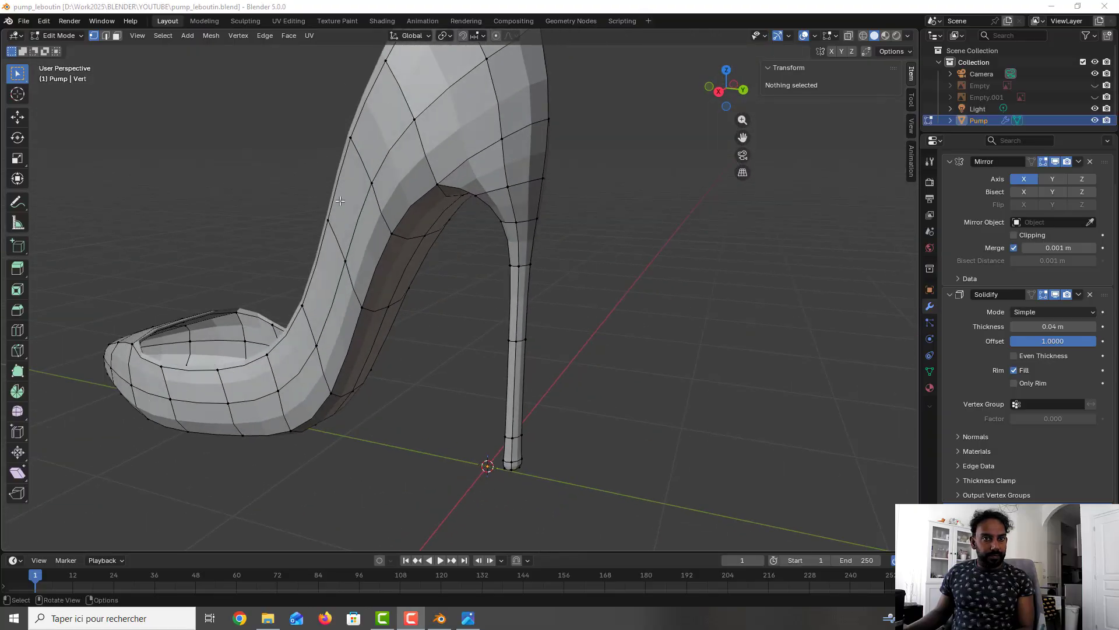
middle_drag(334, 234, 466, 244)
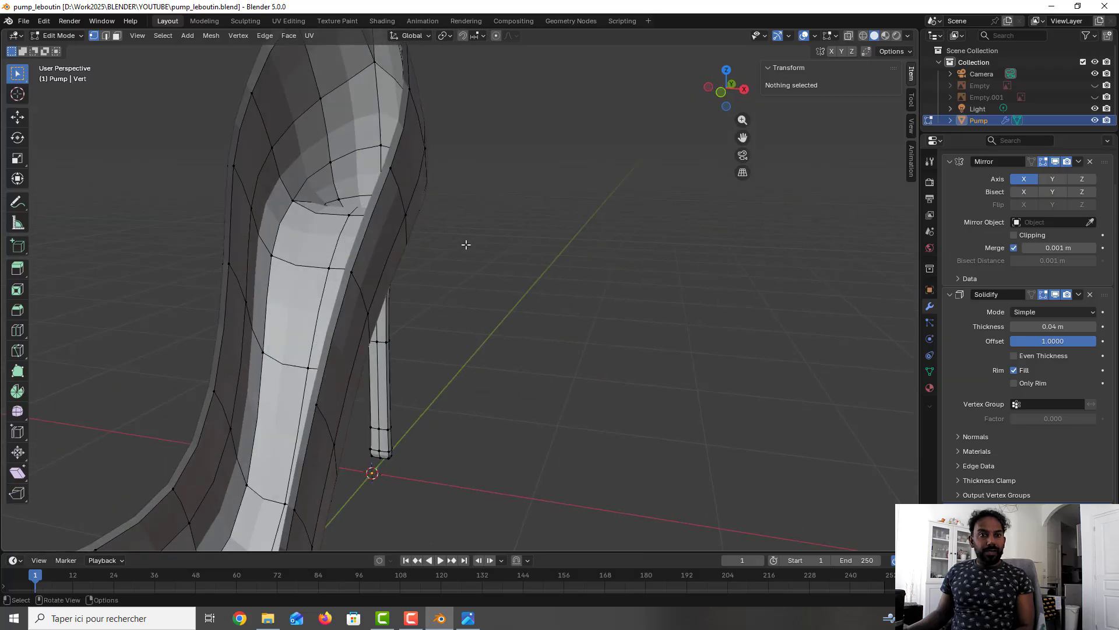
Return to Object Mode and add a new material named Black Leather to the pump
scroll(403, 291, down, 2)
middle_drag(357, 254, 373, 251)
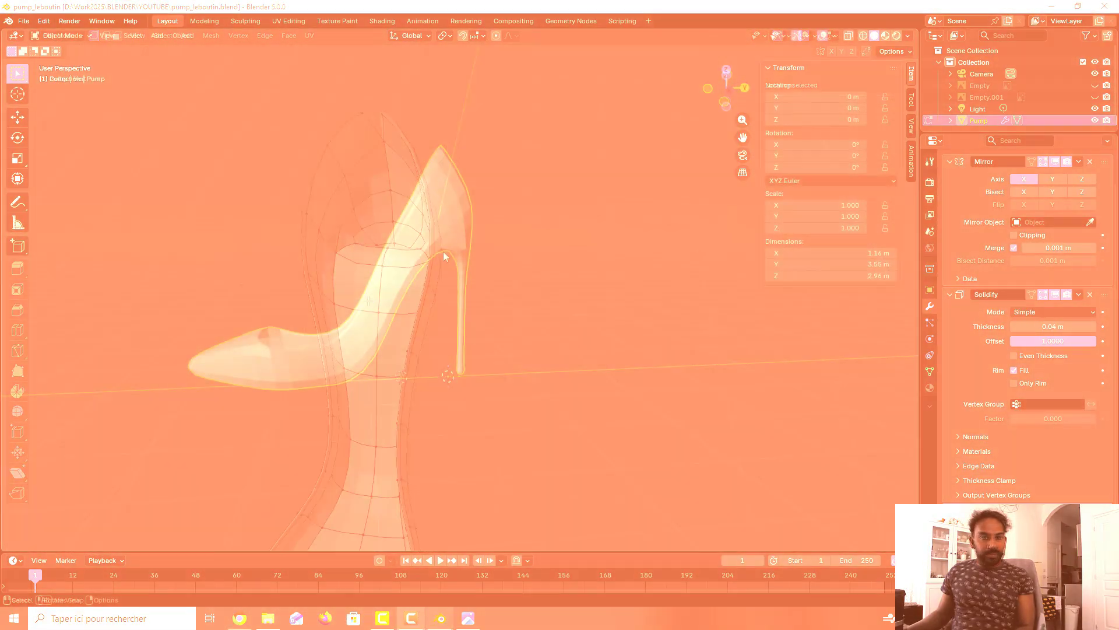
middle_drag(443, 250, 425, 209)
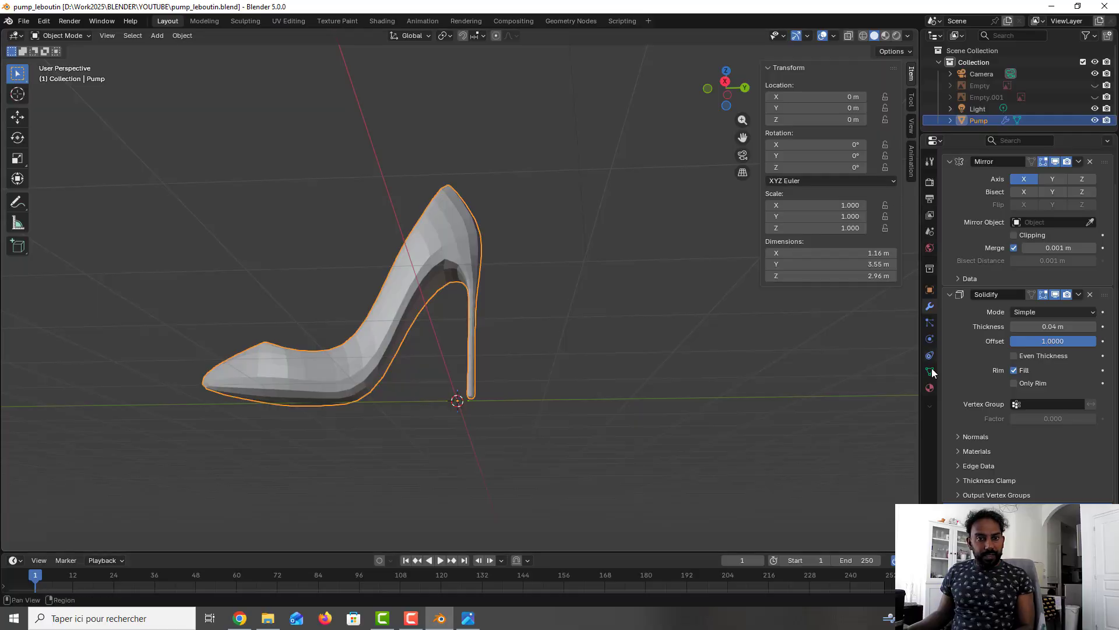
click(930, 389)
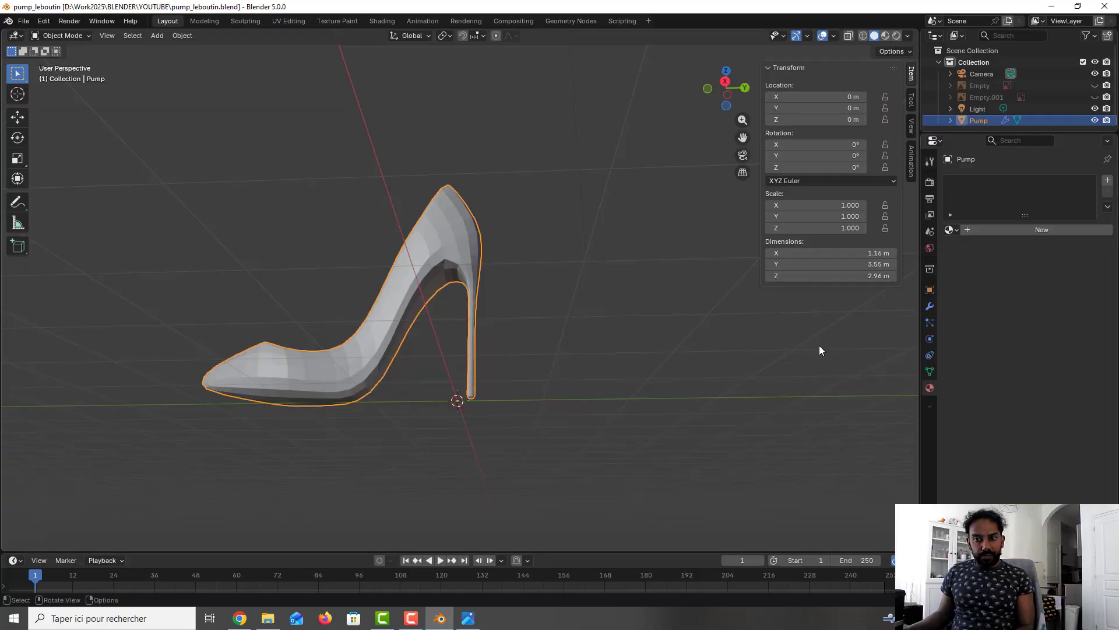
click(1002, 231)
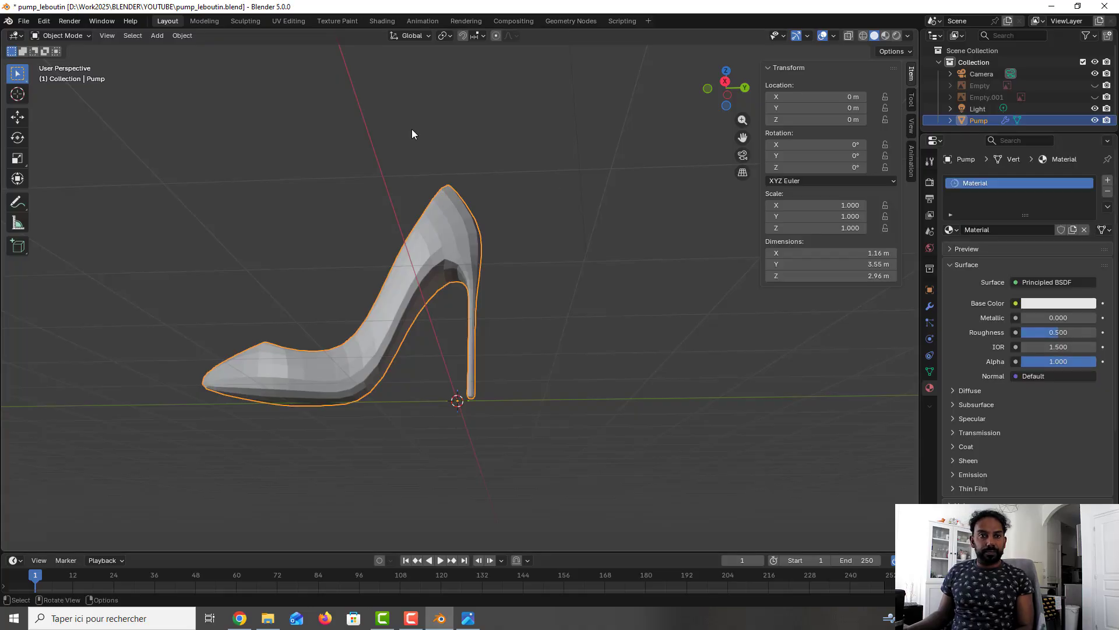
click(982, 229)
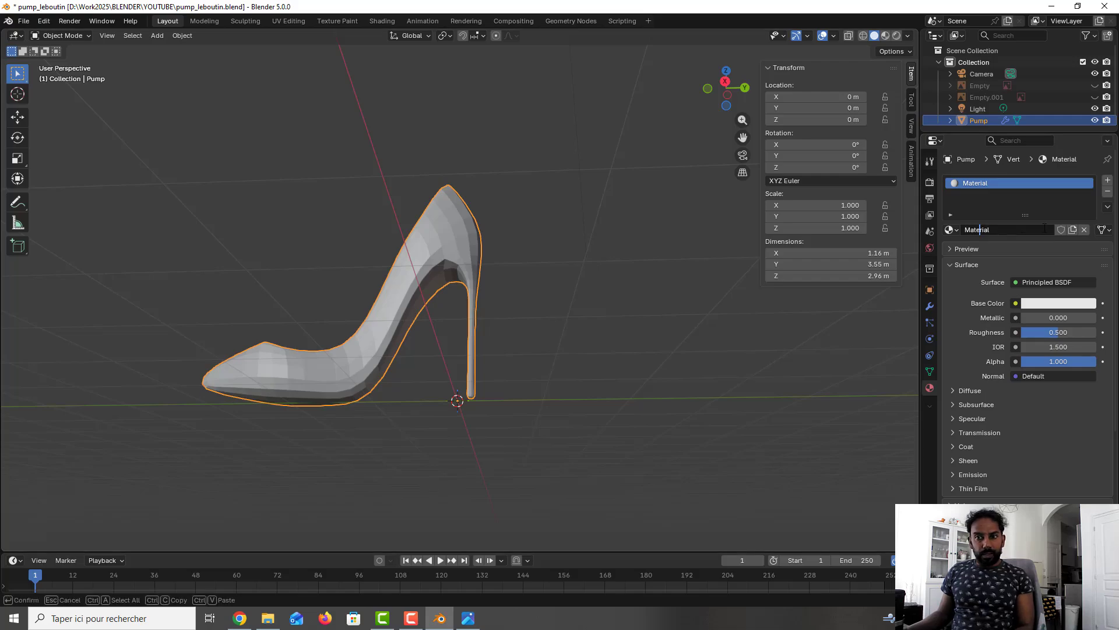
key(ctrl+a)
text(B)
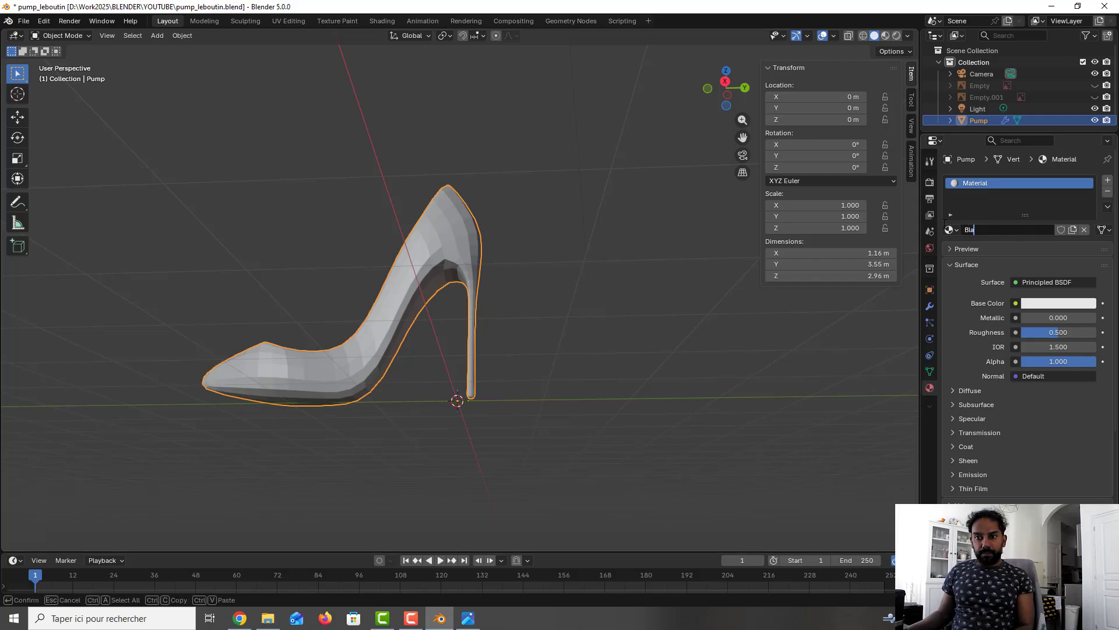
text(lack Leather)
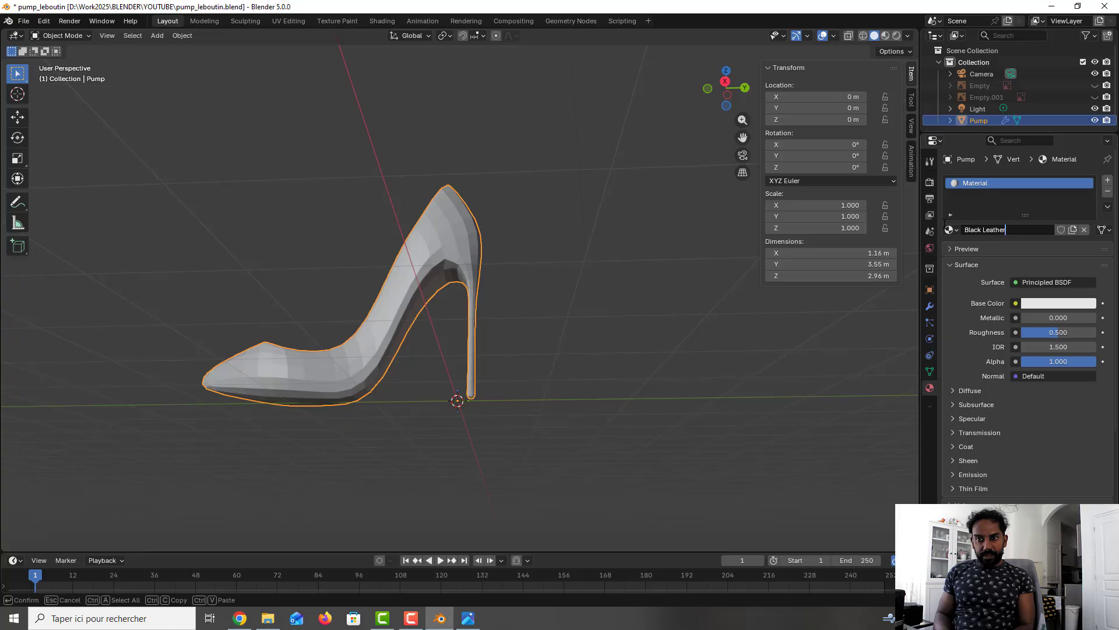
key(Return)
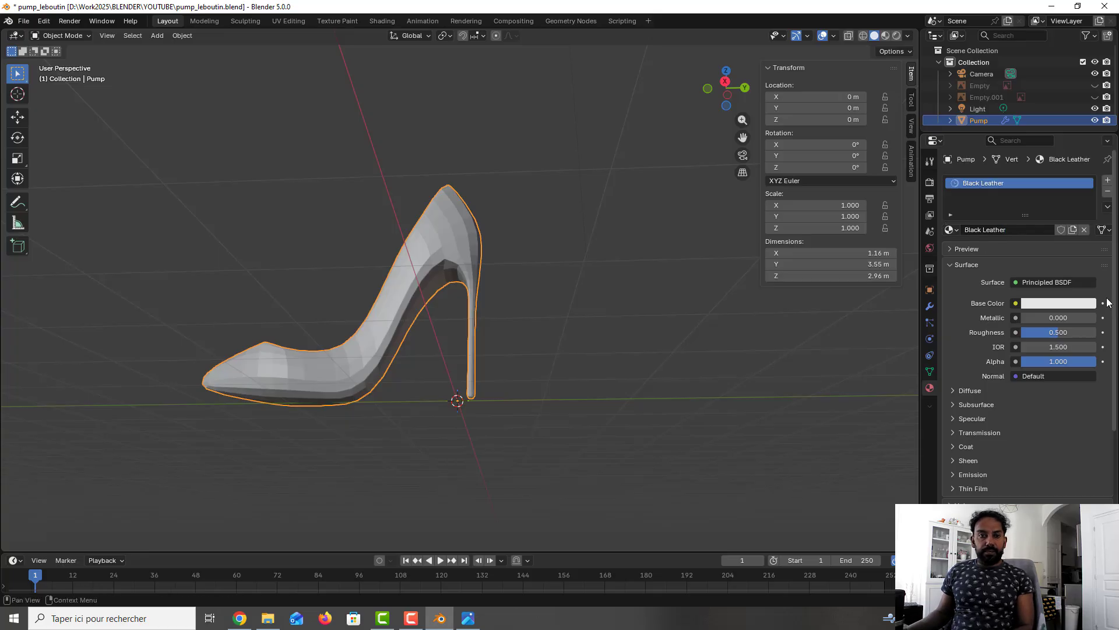
Set the Black Leather material's base colour to hex 050505
click(1081, 304)
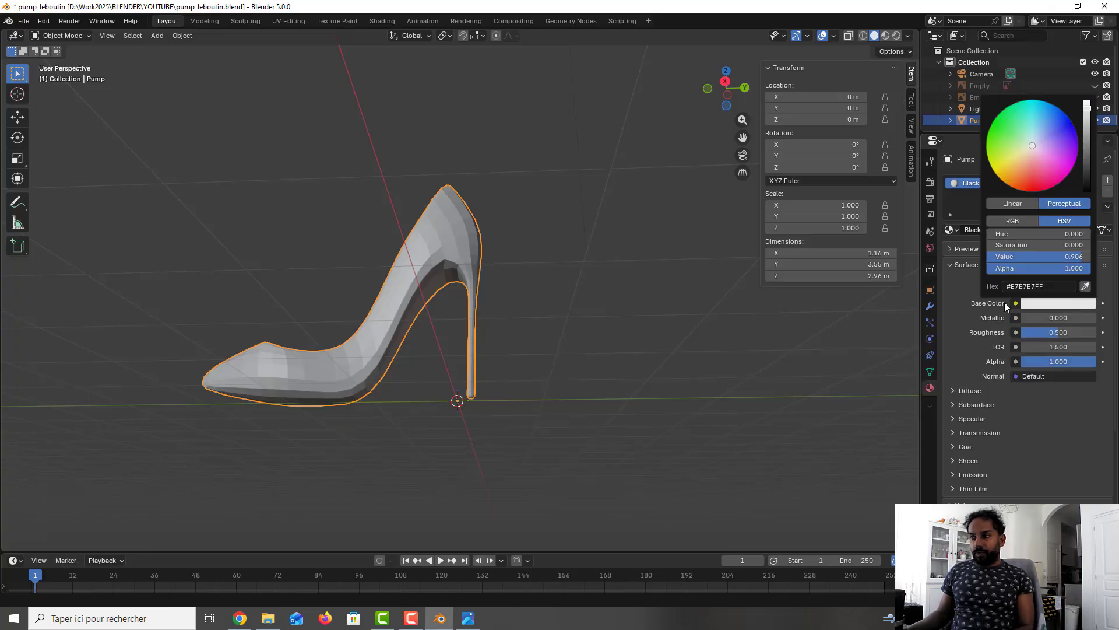
click(1019, 286)
double_click(1019, 286)
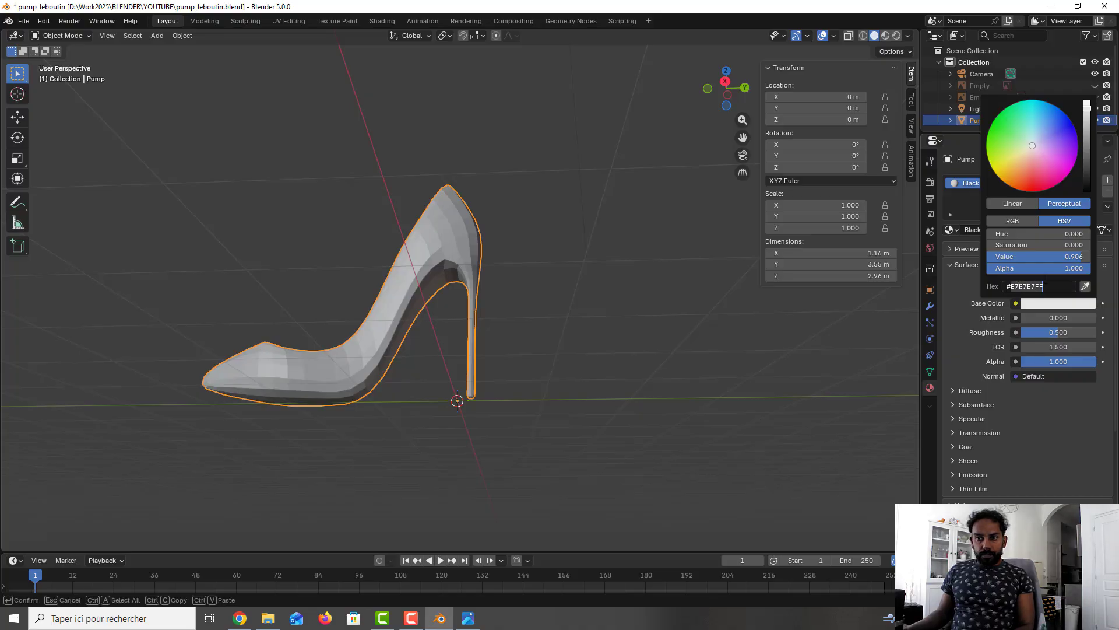
text(05050)
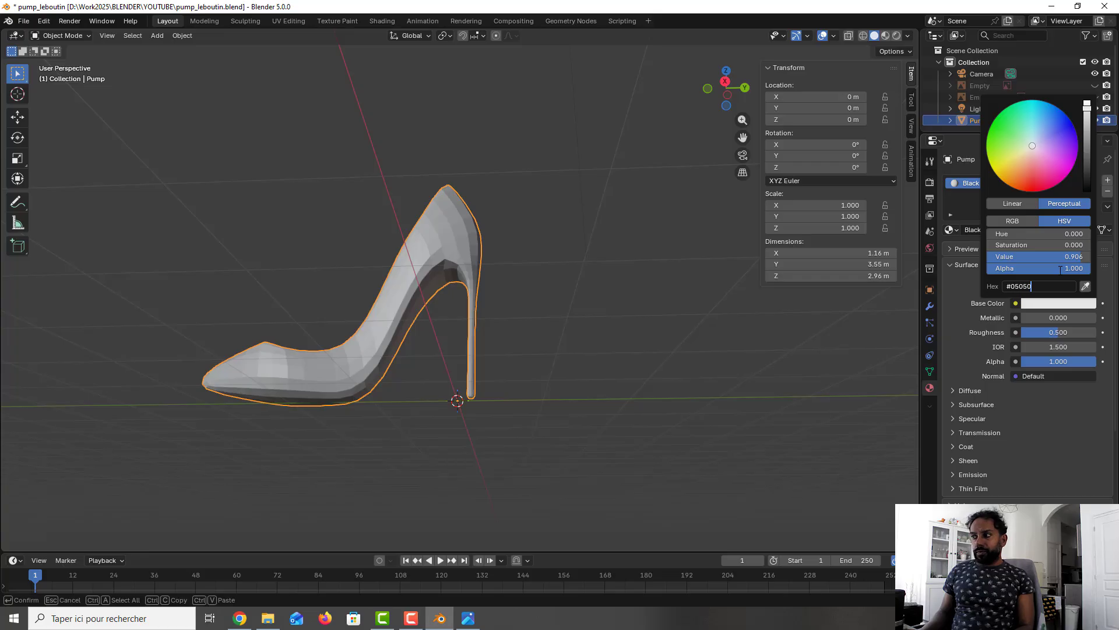
text(5)
key(Return)
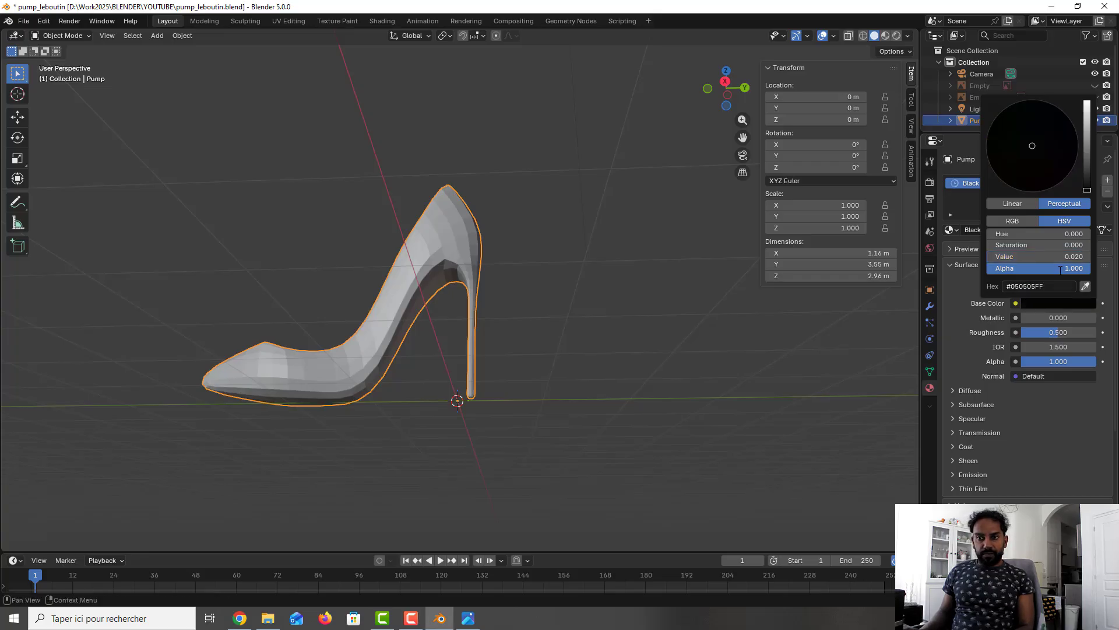
click(1052, 401)
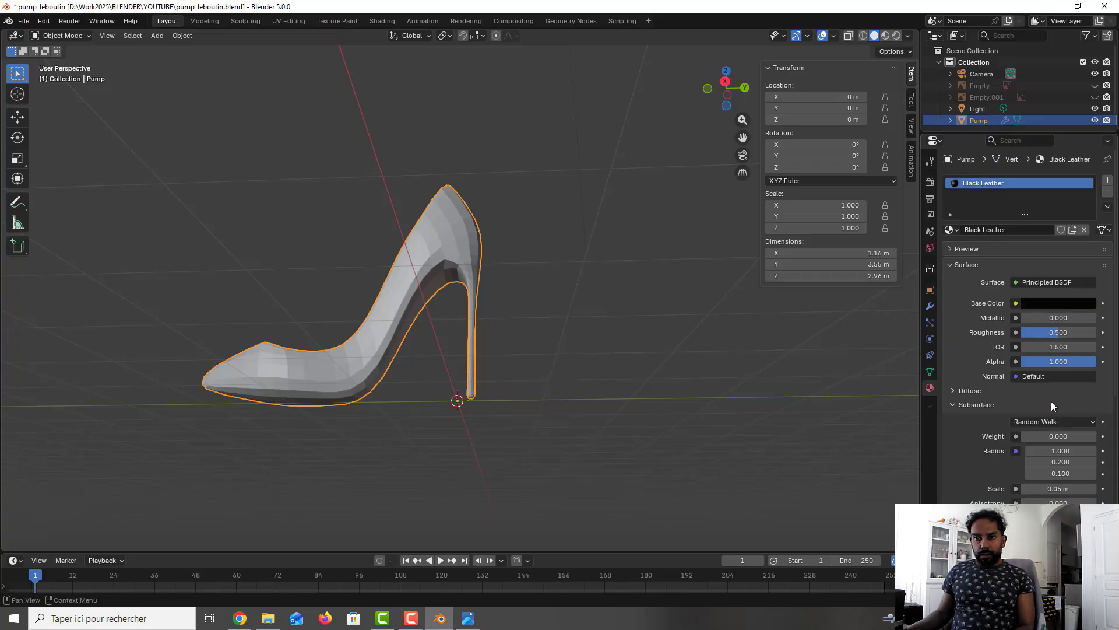
Set the Black Leather material's surface roughness to 0.08
click(1058, 332)
text(0)
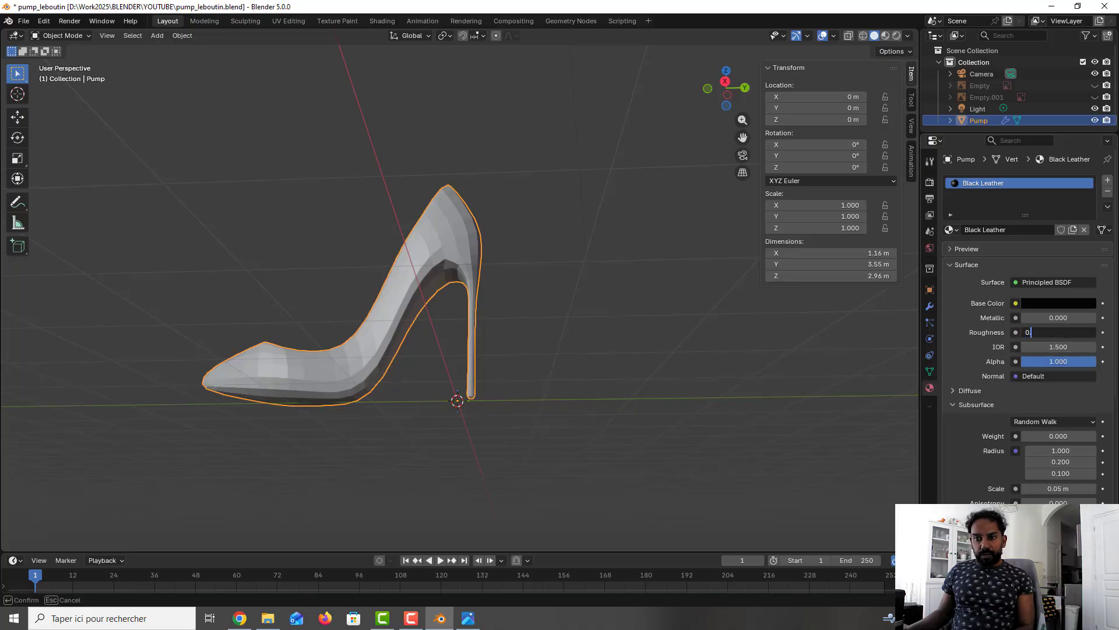
text(.08)
key(Return)
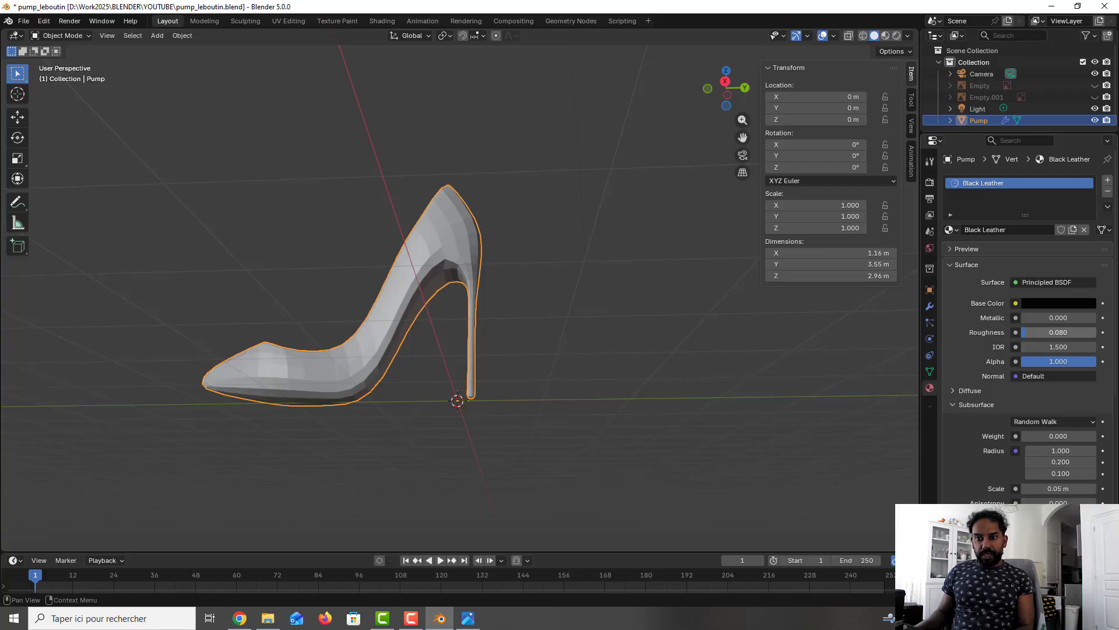
click(957, 404)
Set the Black Leather material's coat weight to 1 with a coat roughness of 0.03, and save the file
click(956, 390)
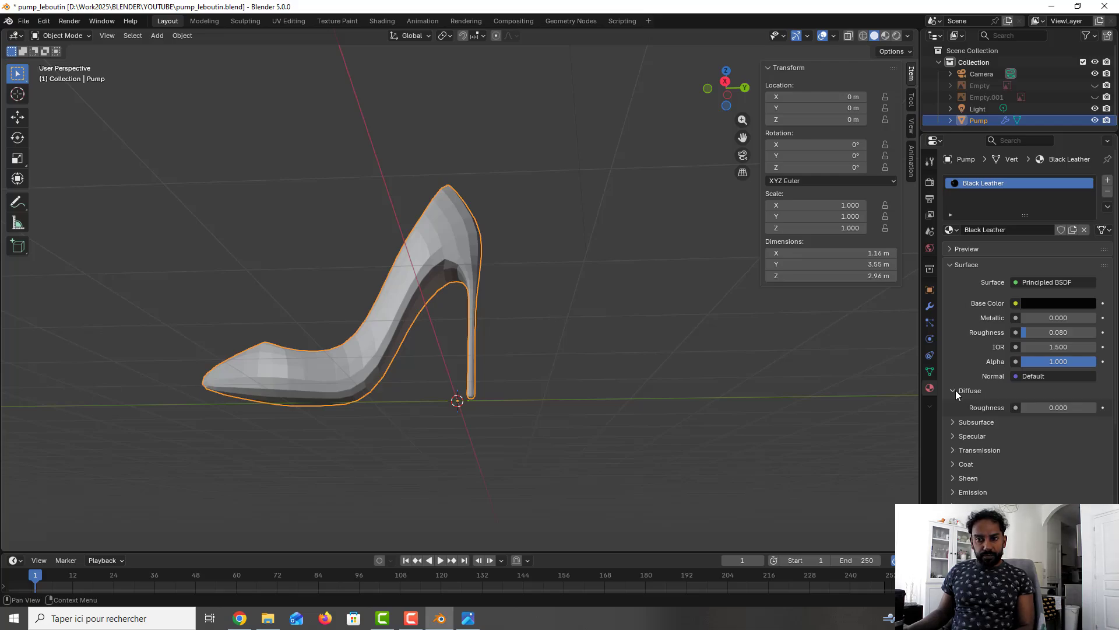
click(956, 390)
click(956, 447)
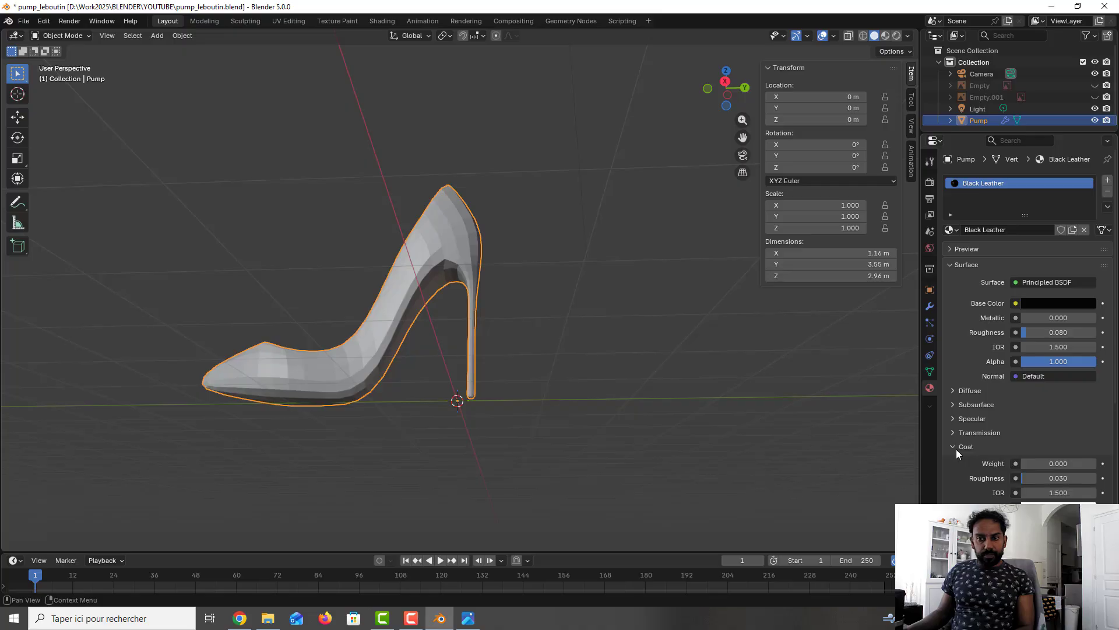
click(1063, 466)
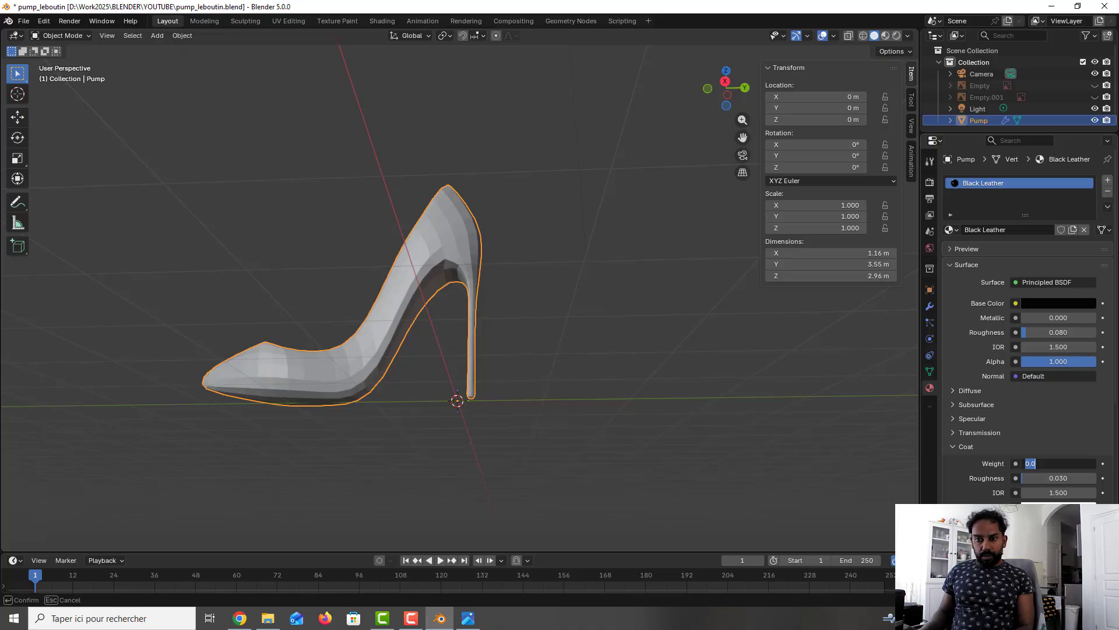
key(Return)
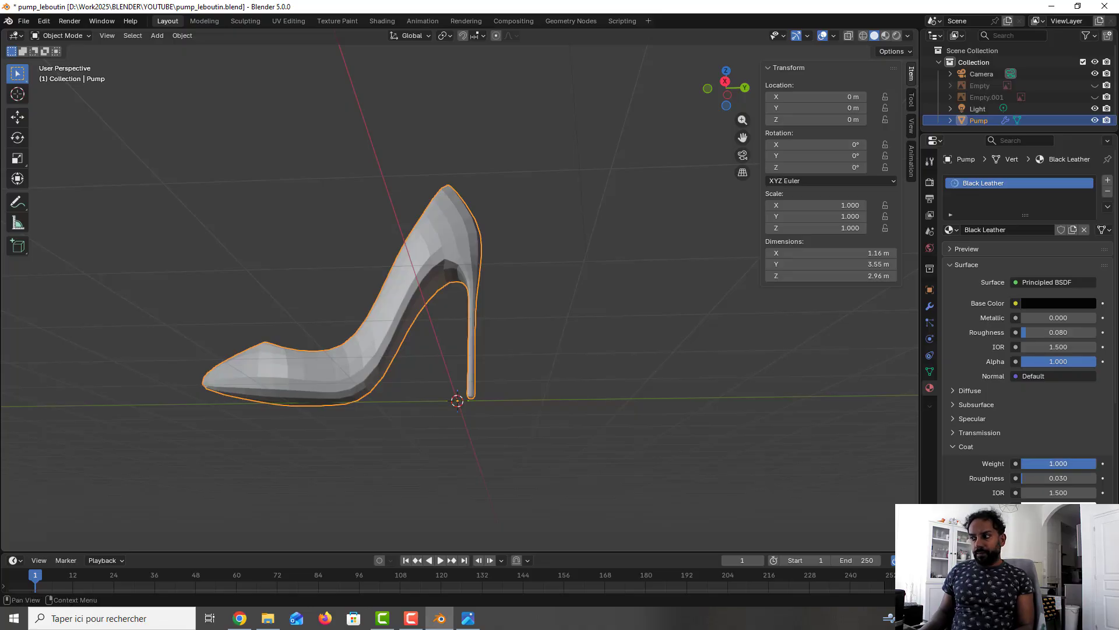
click(1071, 478)
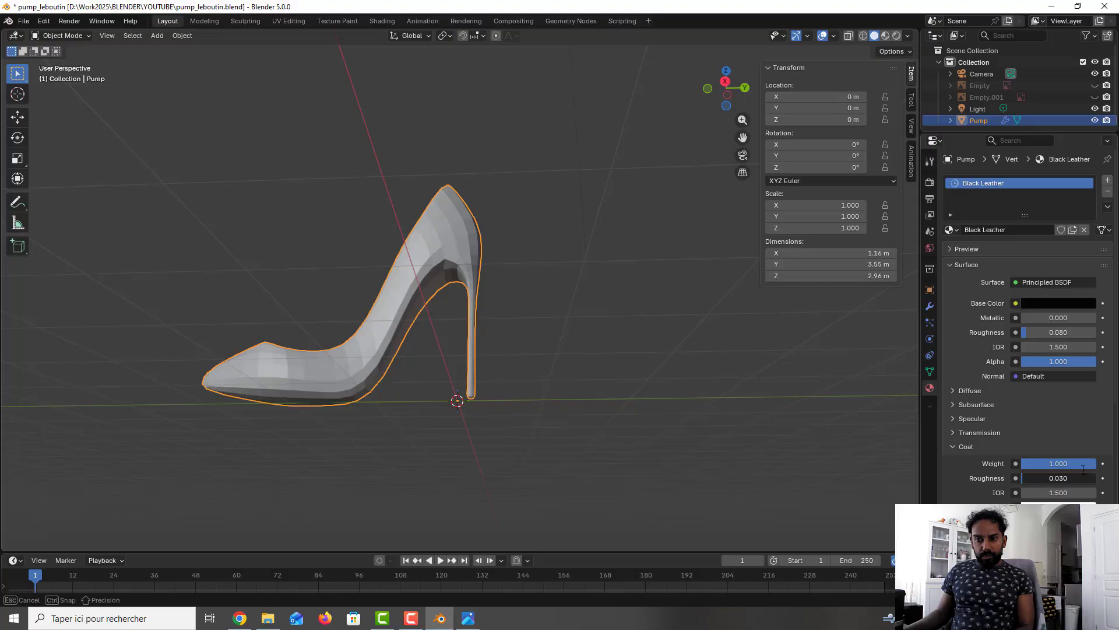
key(Return)
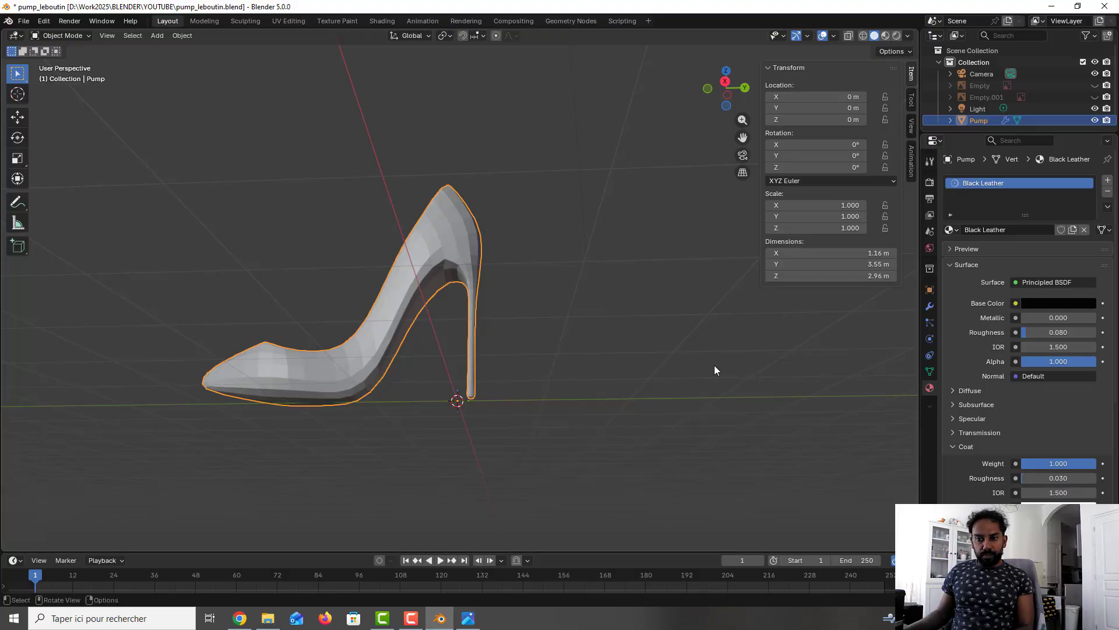
key(ctrl+s)
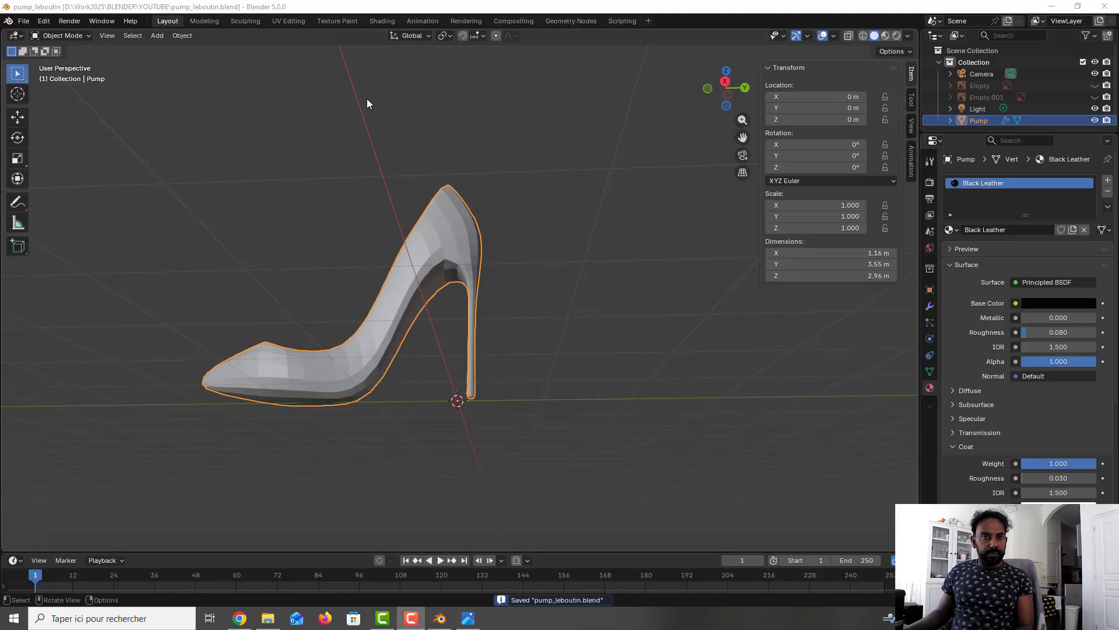
Show the pump in material preview shading to examine the leather material from the front side
middle_drag(337, 183, 420, 245)
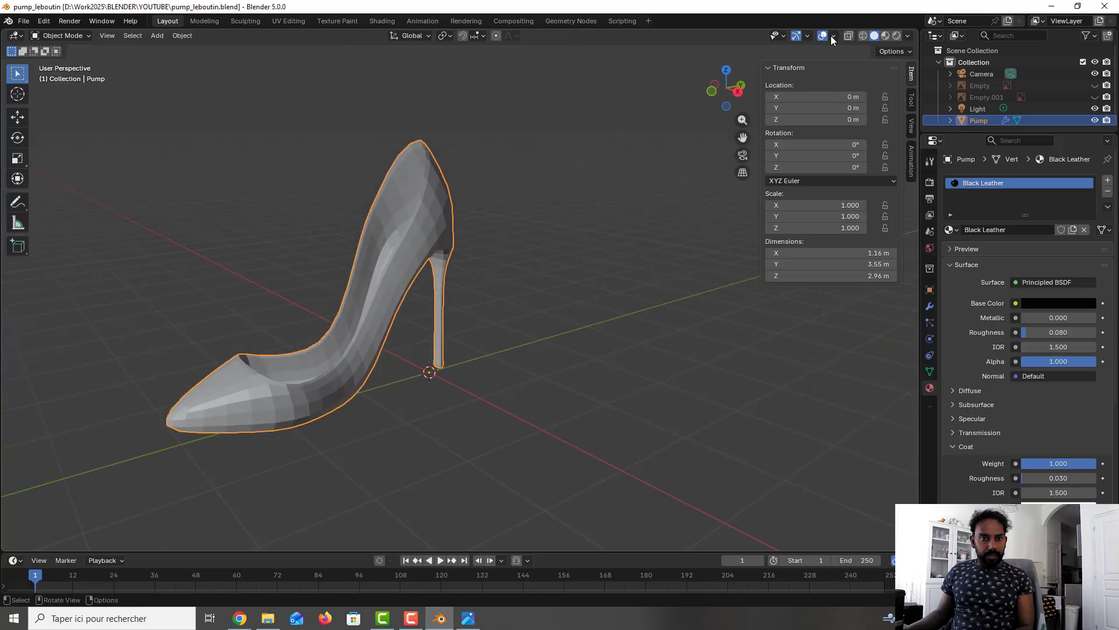
click(886, 36)
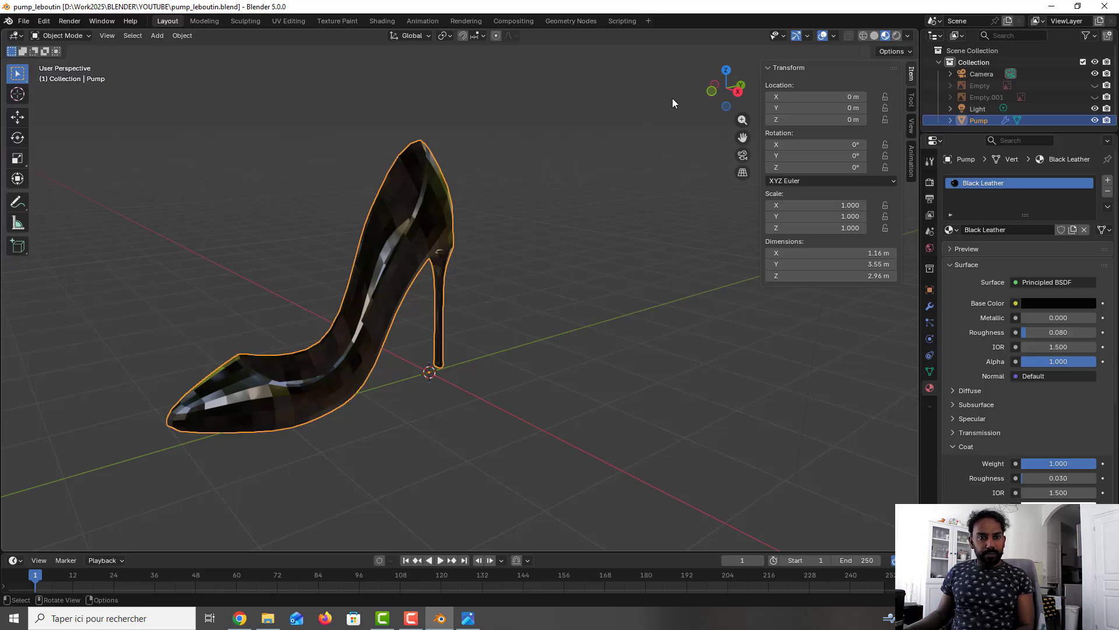
key(F9)
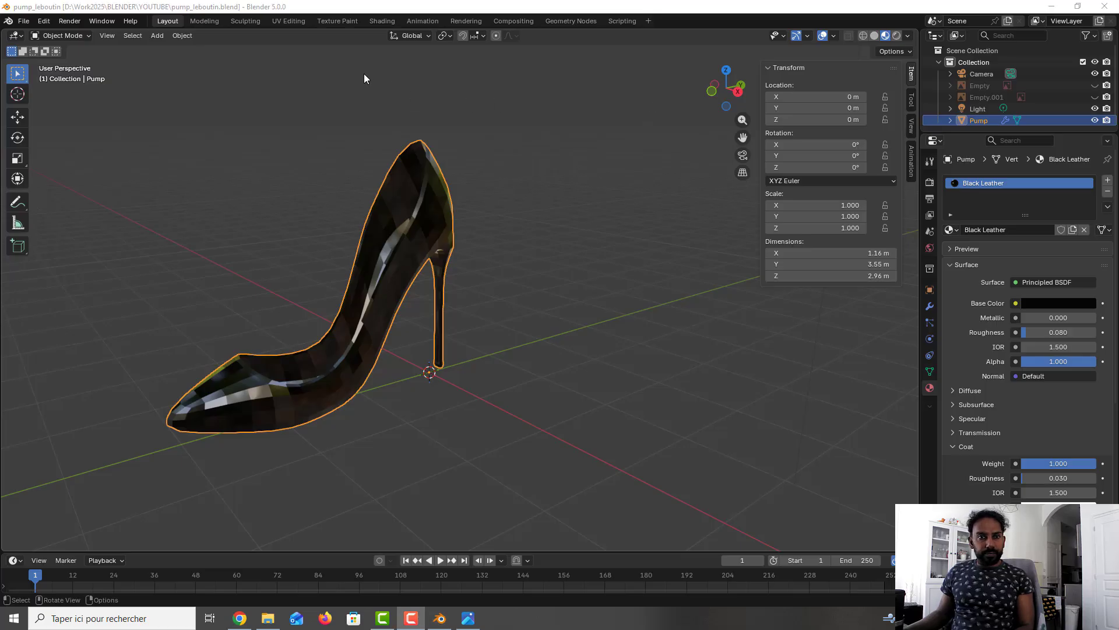
Apply Shade Auto Smooth to the pump and save the file
right_click(407, 216)
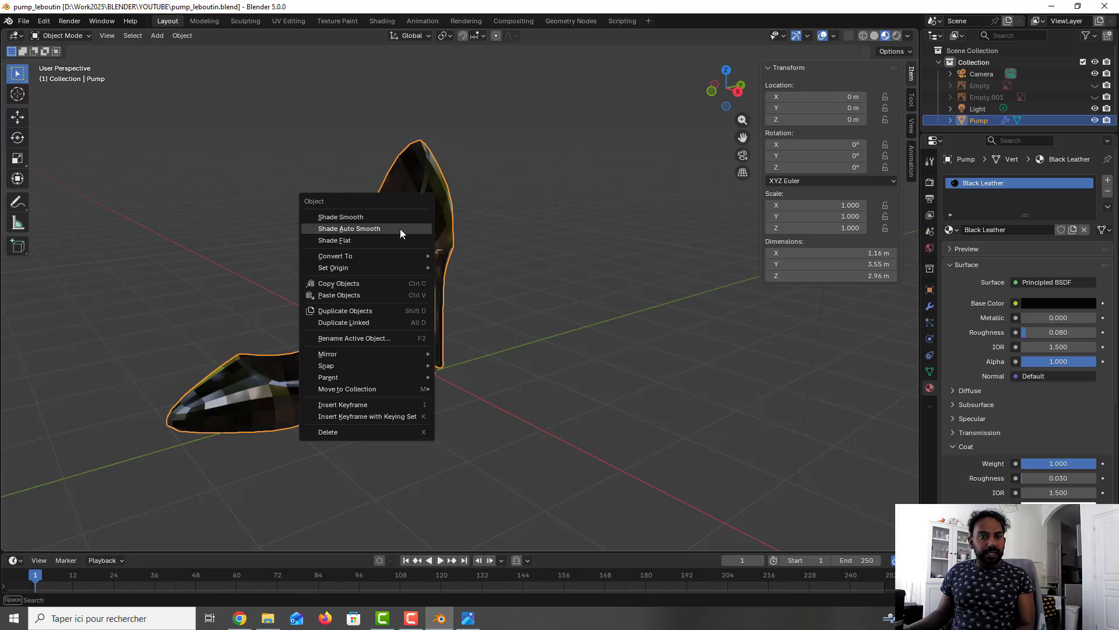
click(400, 229)
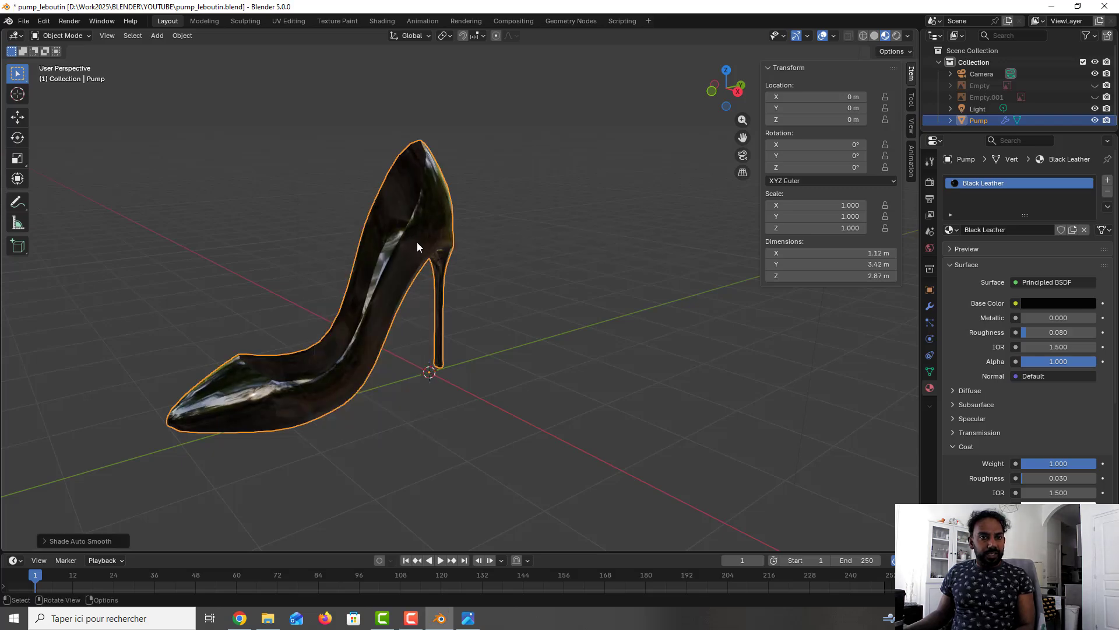
middle_drag(428, 258, 396, 251)
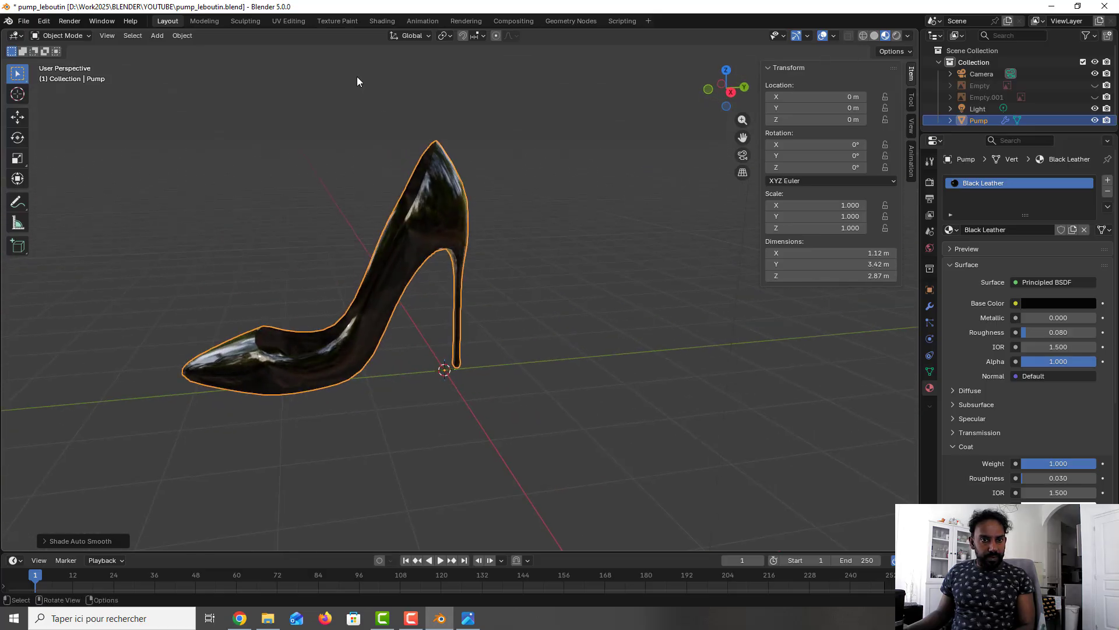
key(ctrl+s)
Enter Edit Mode on the pump with solid shading and face selection, with the underside of the sole in view
mouse_move(414, 295)
middle_down()
mouse_move(393, 285)
mouse_move(435, 287)
mouse_move(444, 339)
mouse_move(411, 291)
middle_up()
key(Tab)
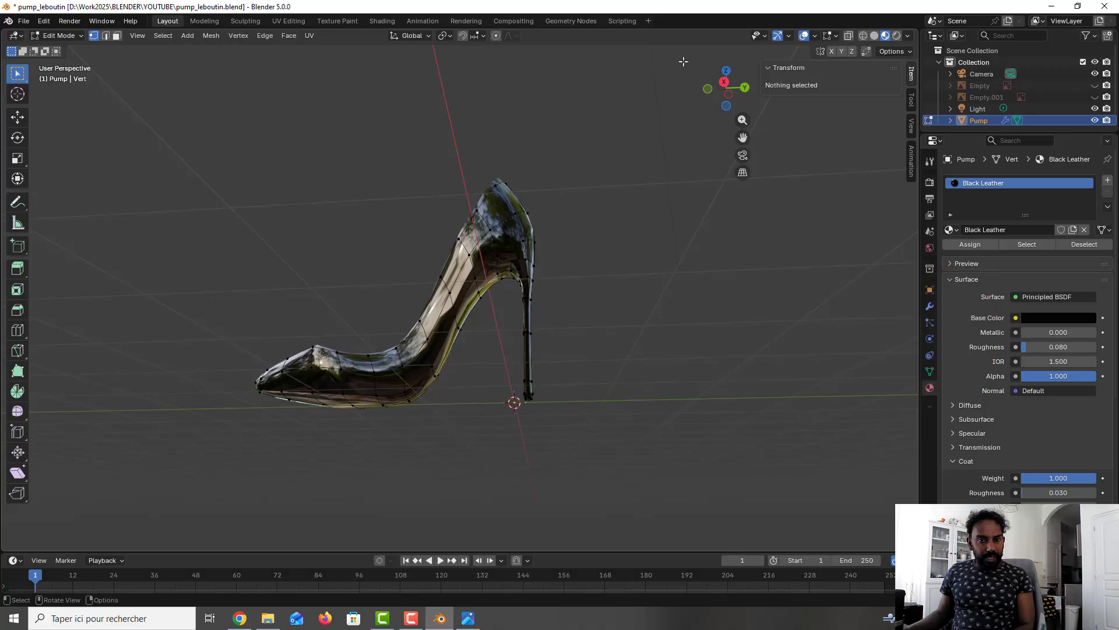
click(874, 36)
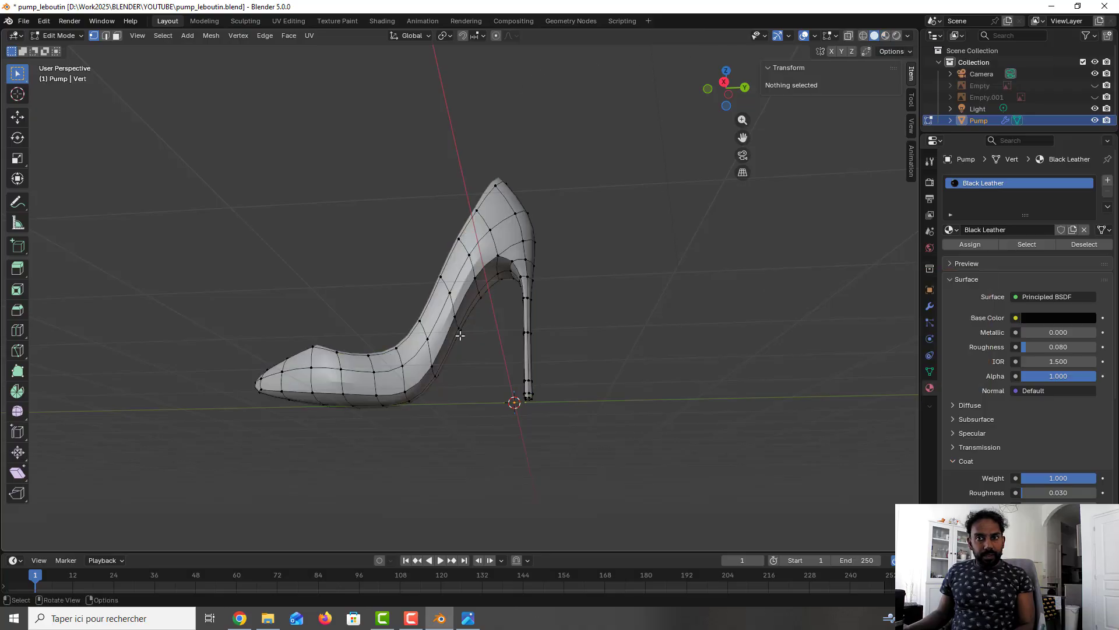
middle_drag(453, 347, 417, 313)
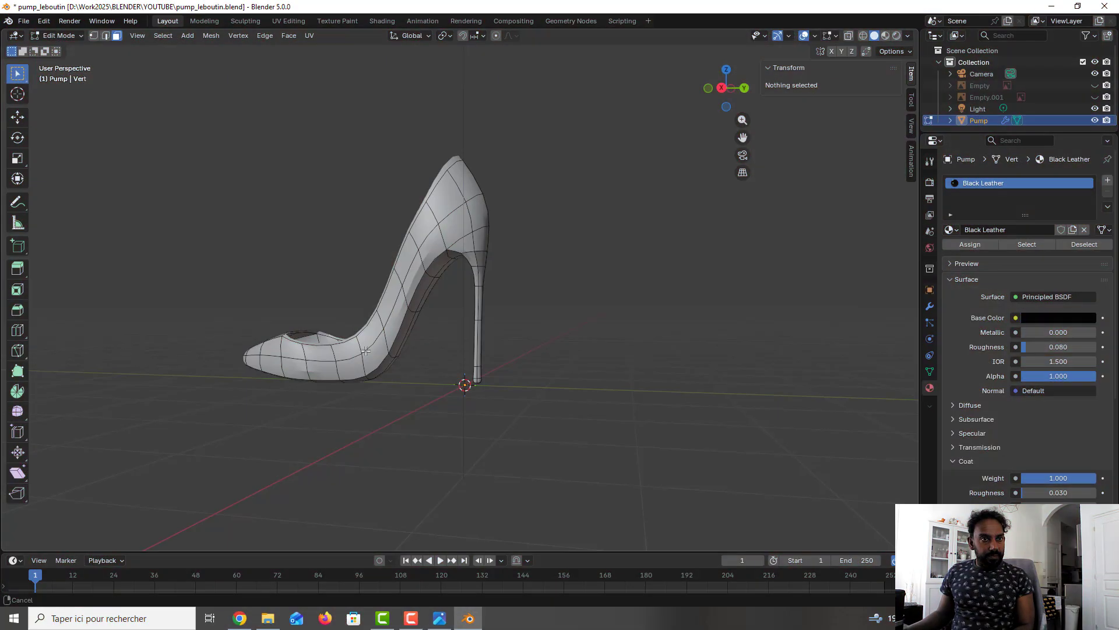
middle_drag(385, 344, 259, 327)
Select all the faces along the underside of the sole, from the pointed toe up the arch to the top of the heel
click(245, 340)
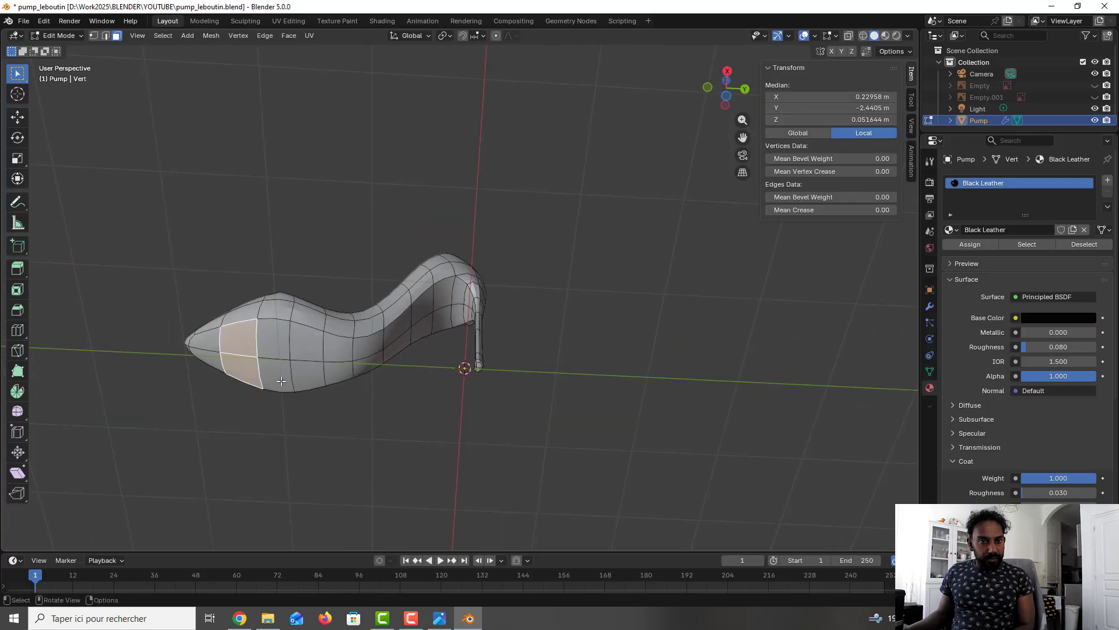
shift+click(285, 350)
shift+click(210, 343)
shift+click(309, 347)
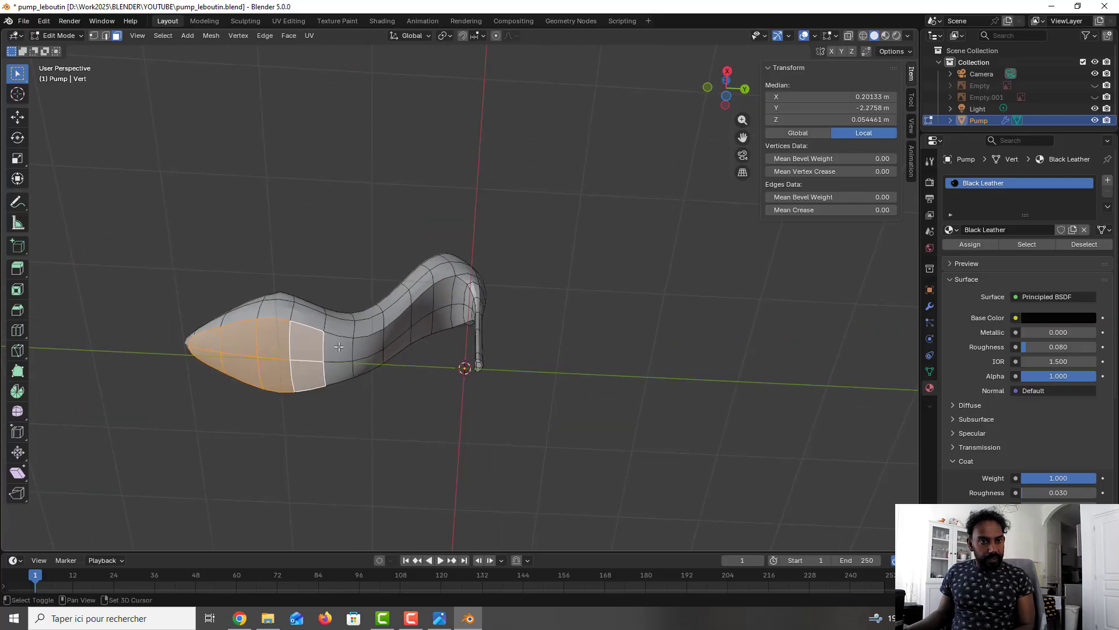
shift+click(337, 348)
shift+click(376, 345)
shift+click(398, 330)
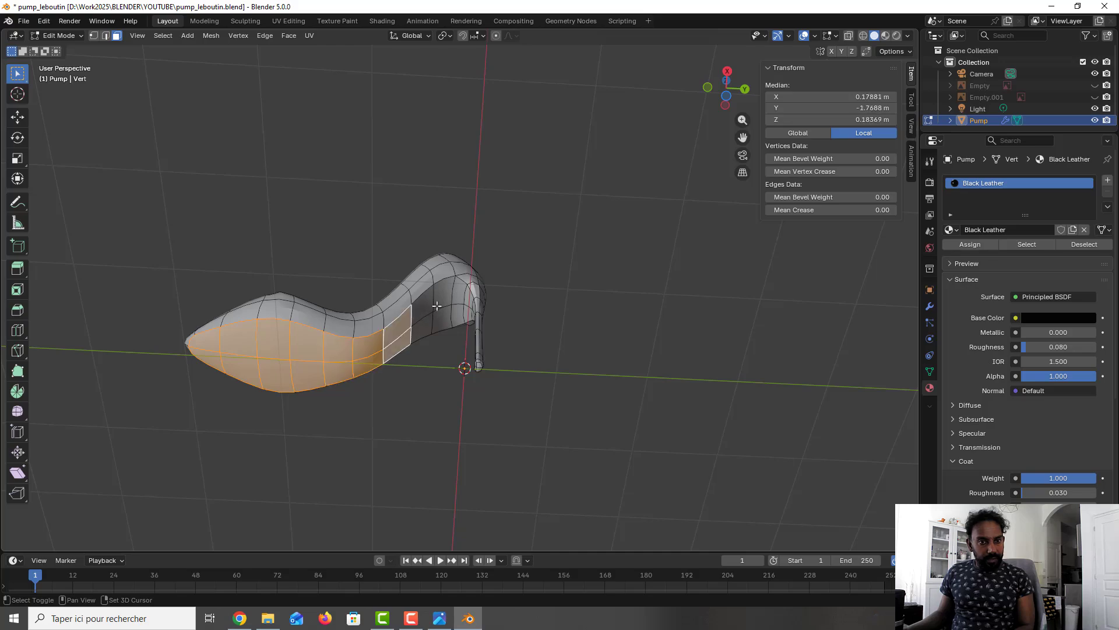
shift+click(436, 306)
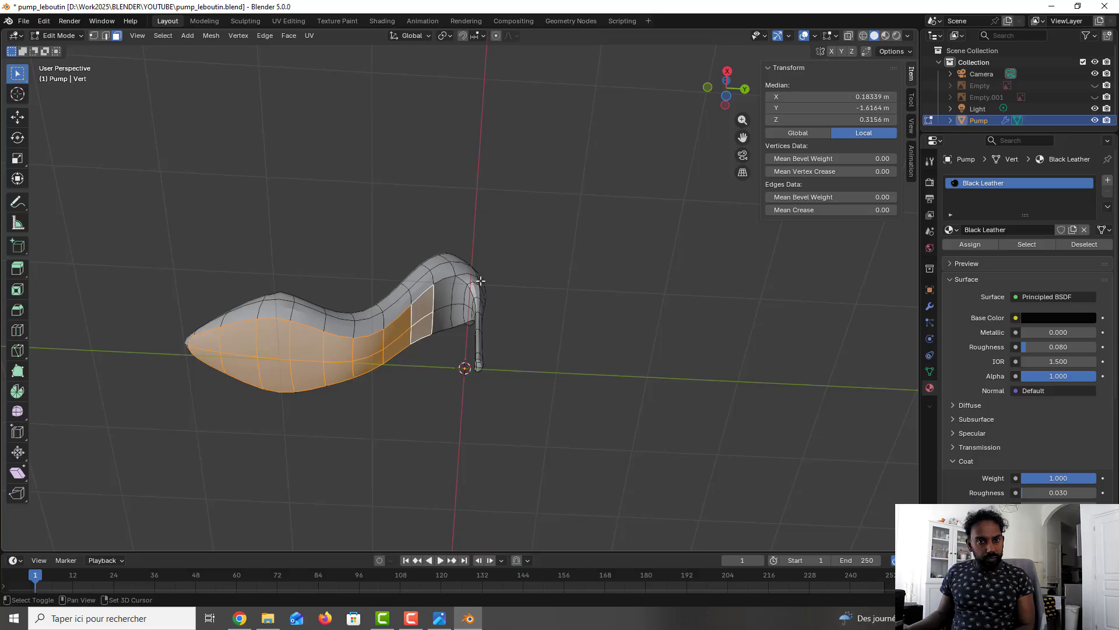
middle_drag(366, 85, 423, 314)
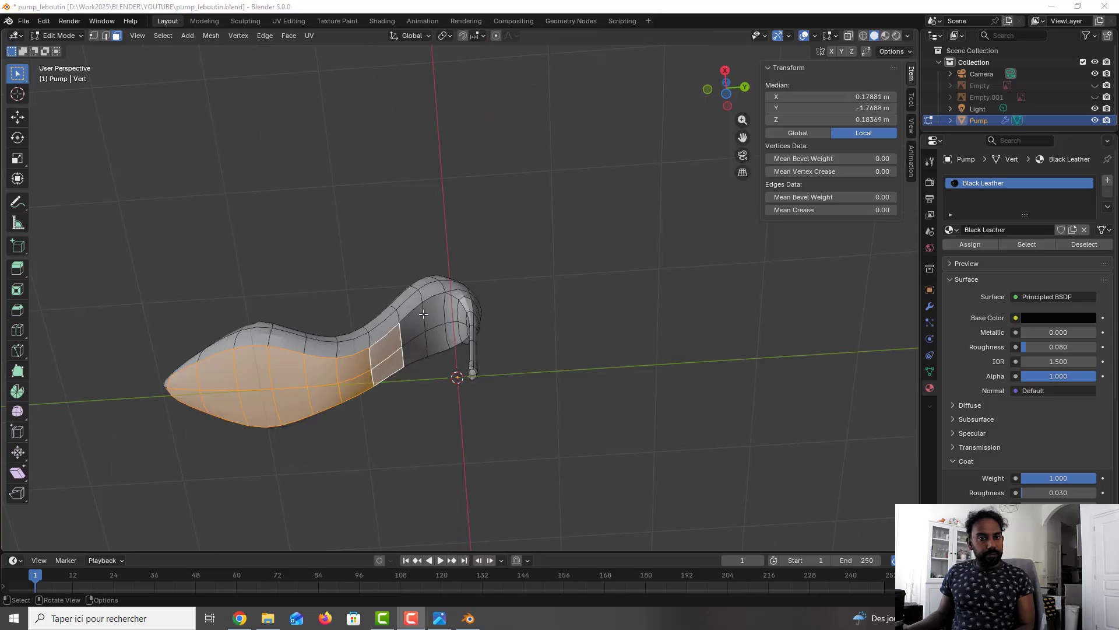
shift+click(415, 327)
shift+click(444, 316)
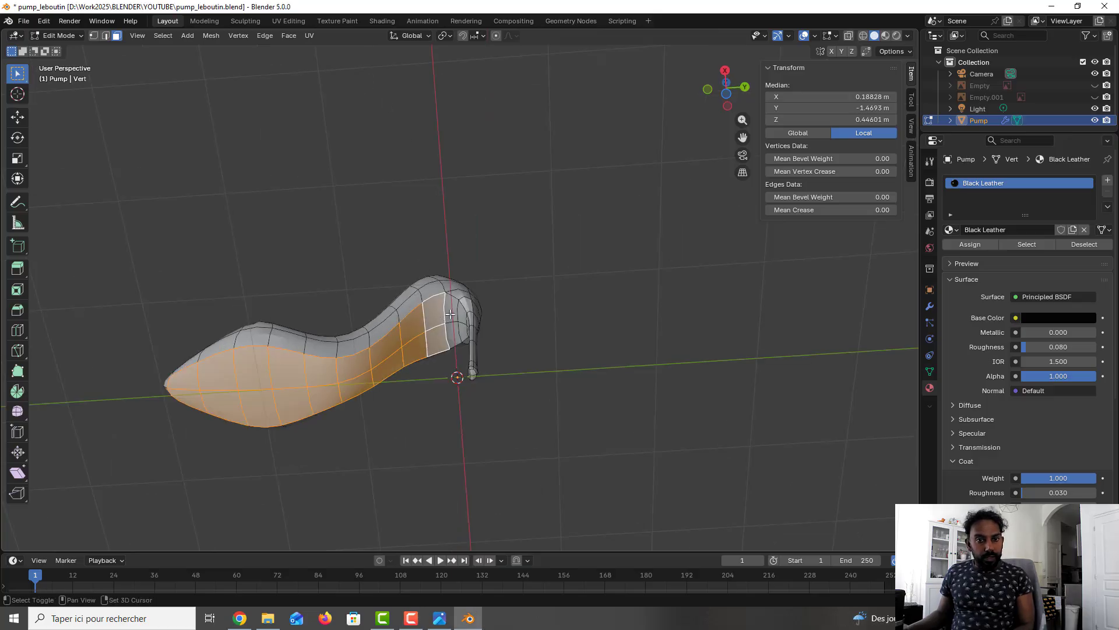
shift+click(452, 310)
middle_drag(452, 310, 383, 125)
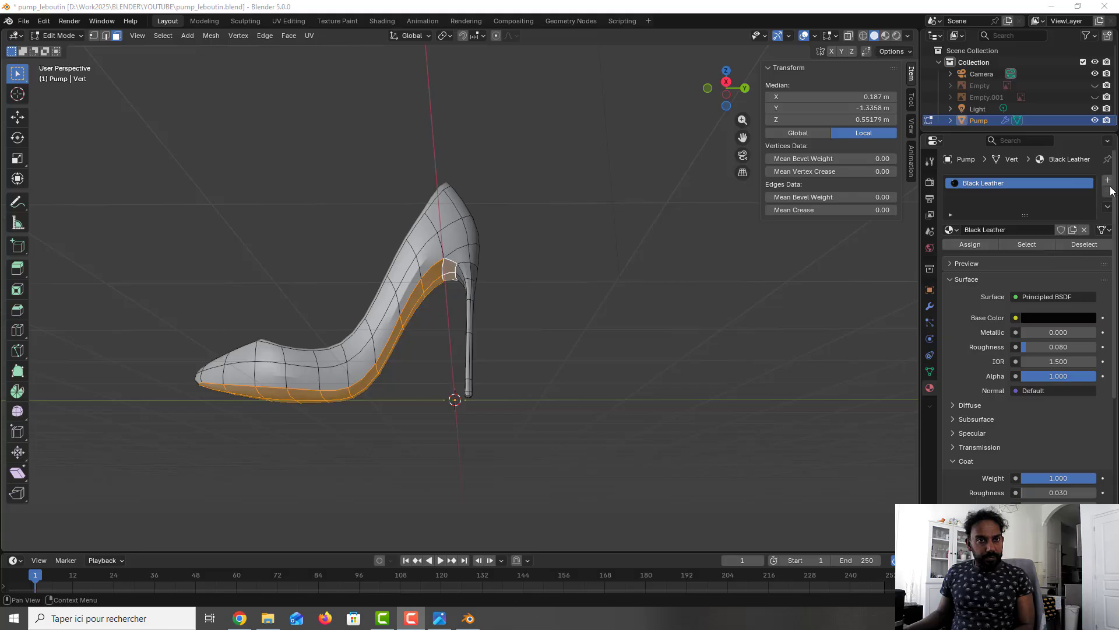
Add a second material slot to the pump with a new material named Red Leather, and save the file
click(1108, 181)
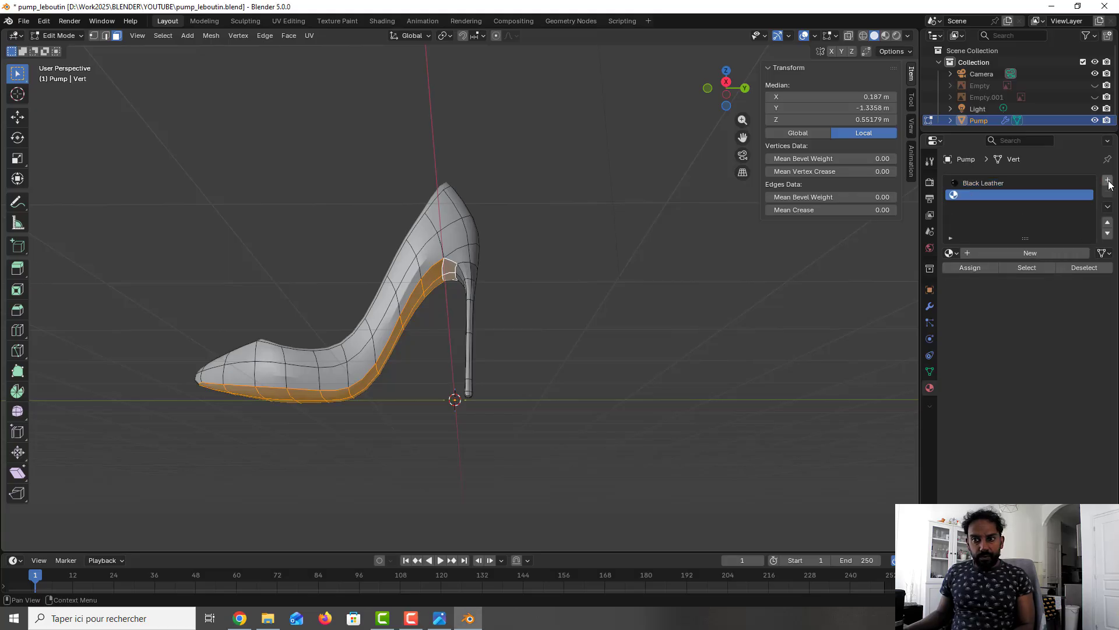
click(1035, 253)
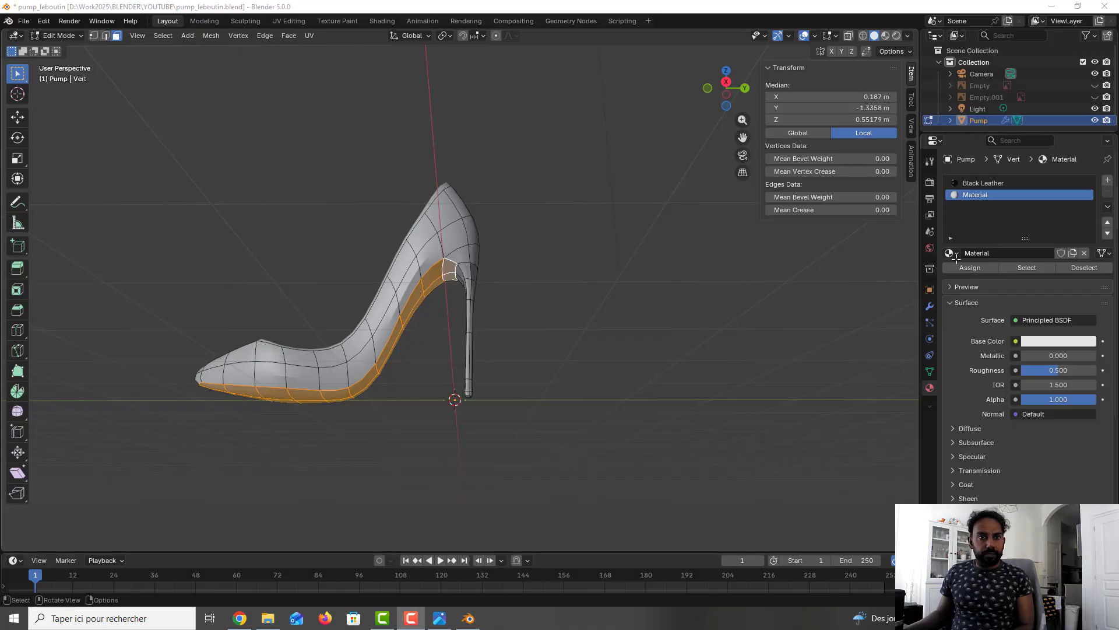
click(992, 252)
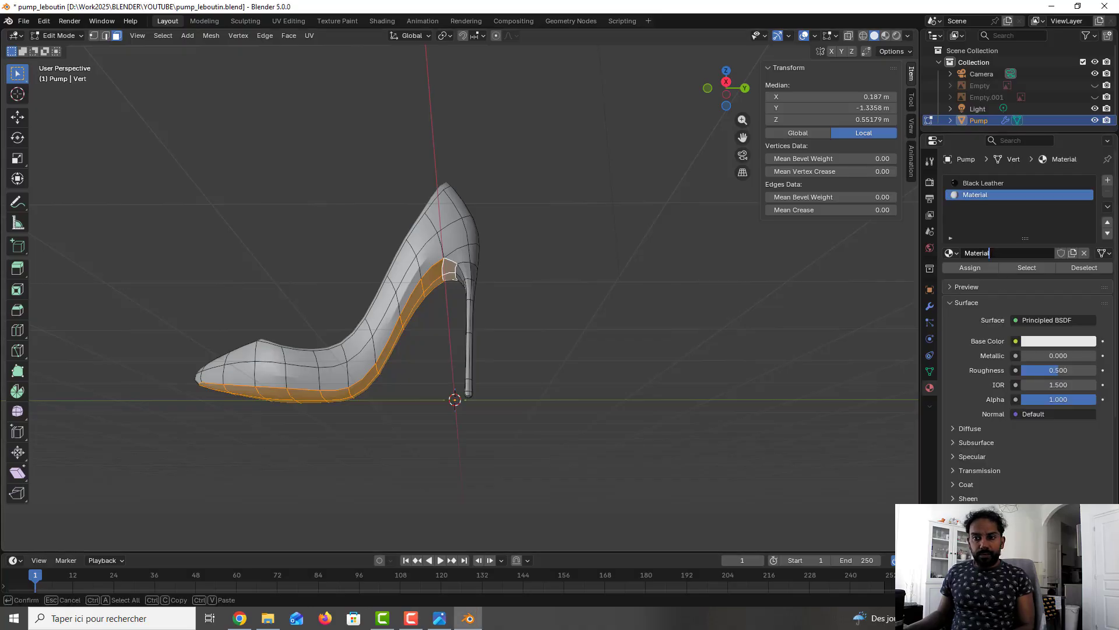
key(ctrl+a)
text(Red )
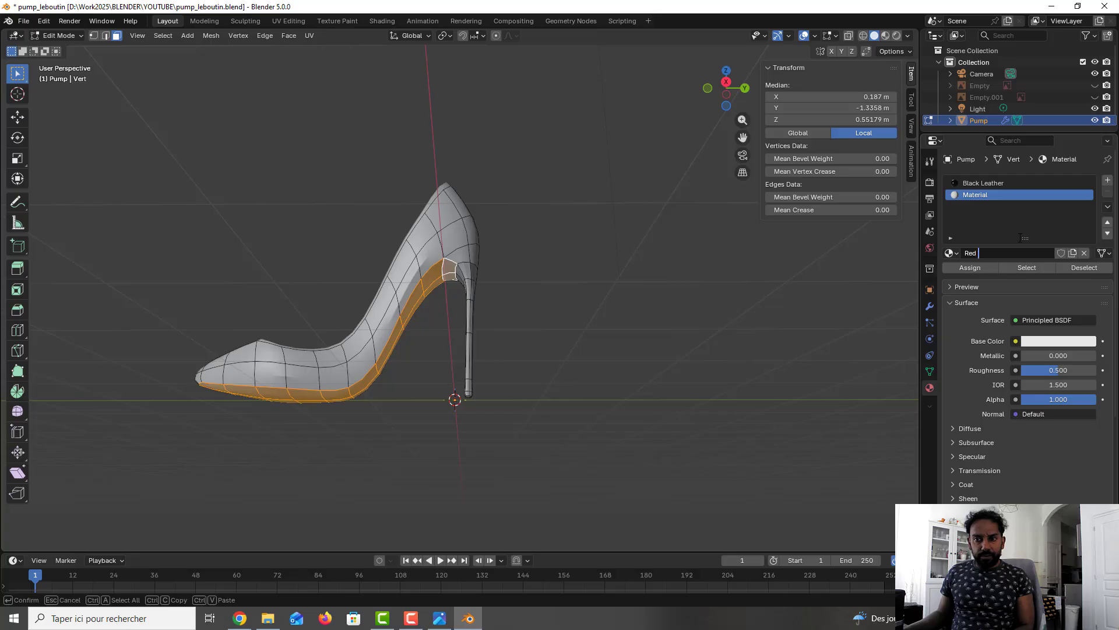
text(Leat)
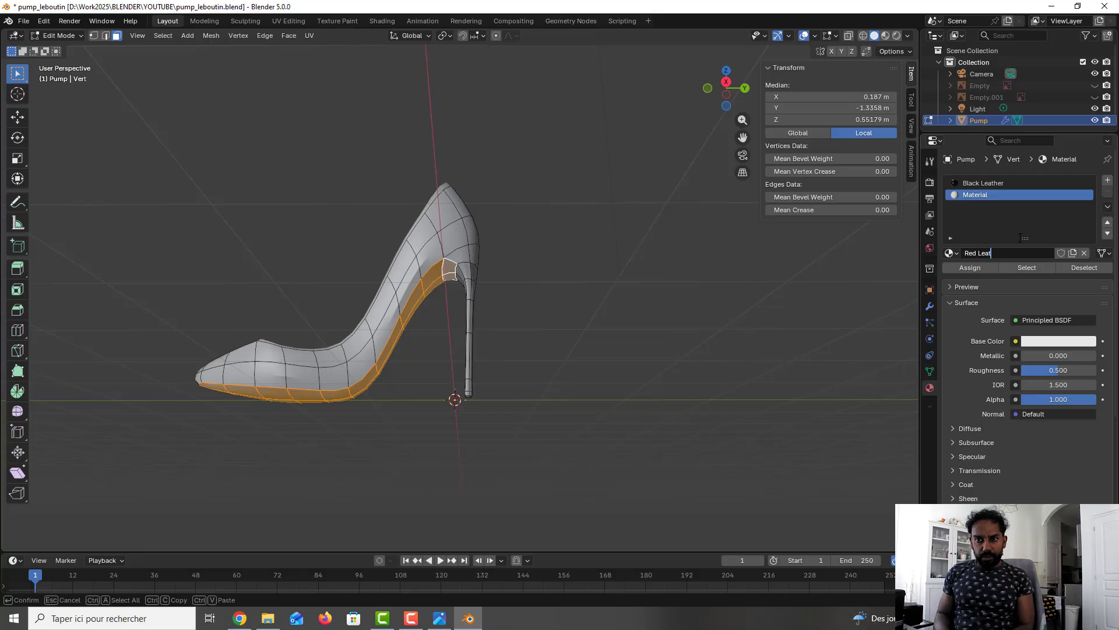
text(her)
key(Return)
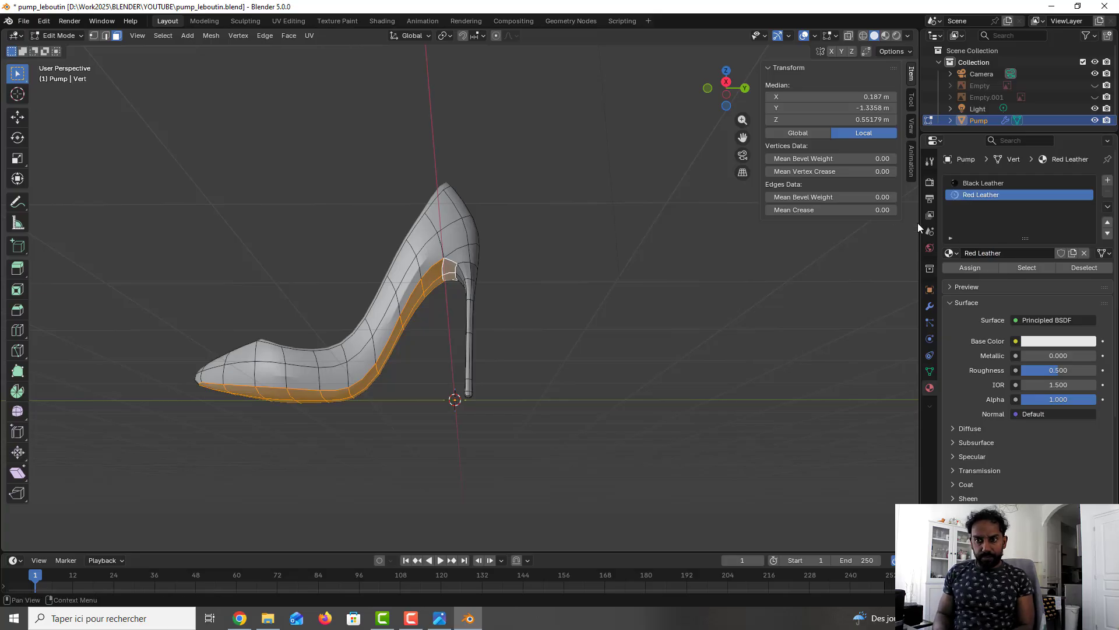
key(ctrl+s)
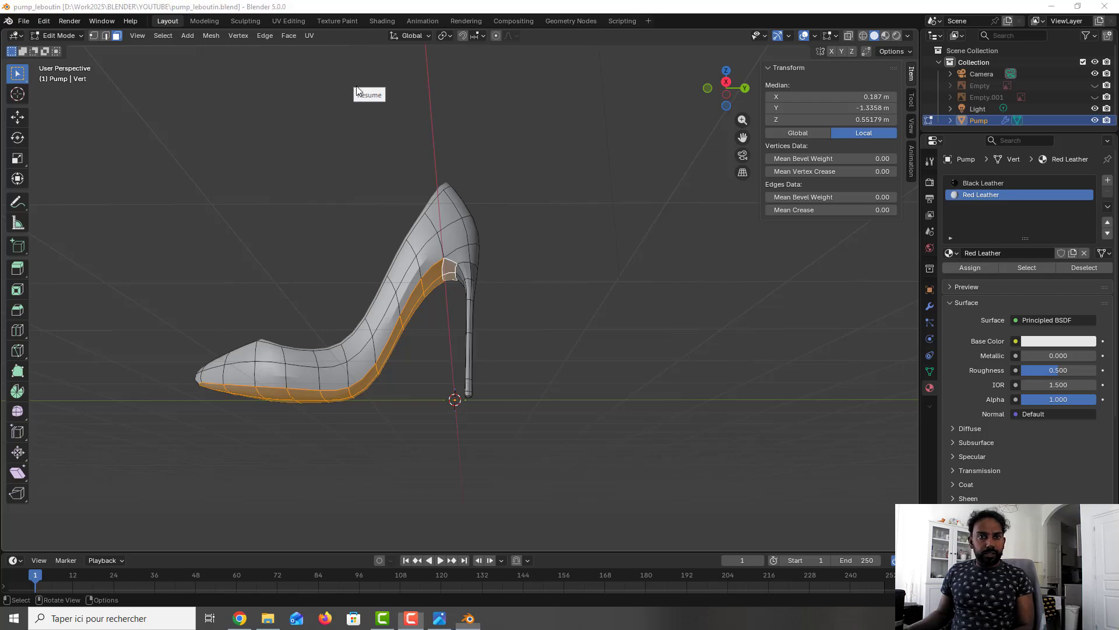
Set the Red Leather material's base color to hex BB000000
click(1032, 340)
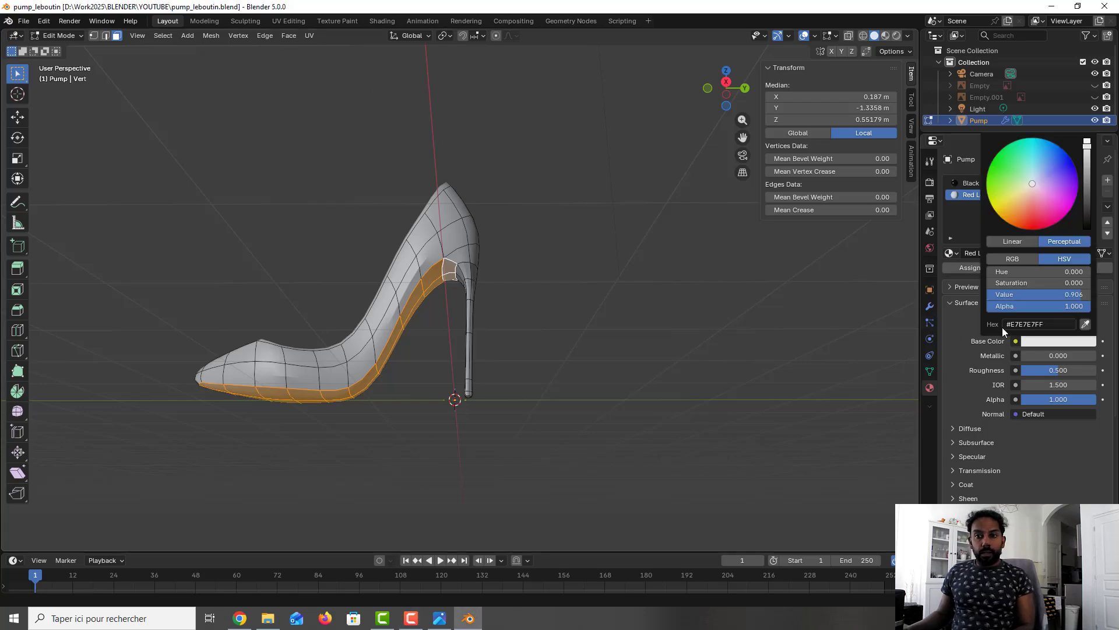
click(1020, 324)
double_click(1022, 324)
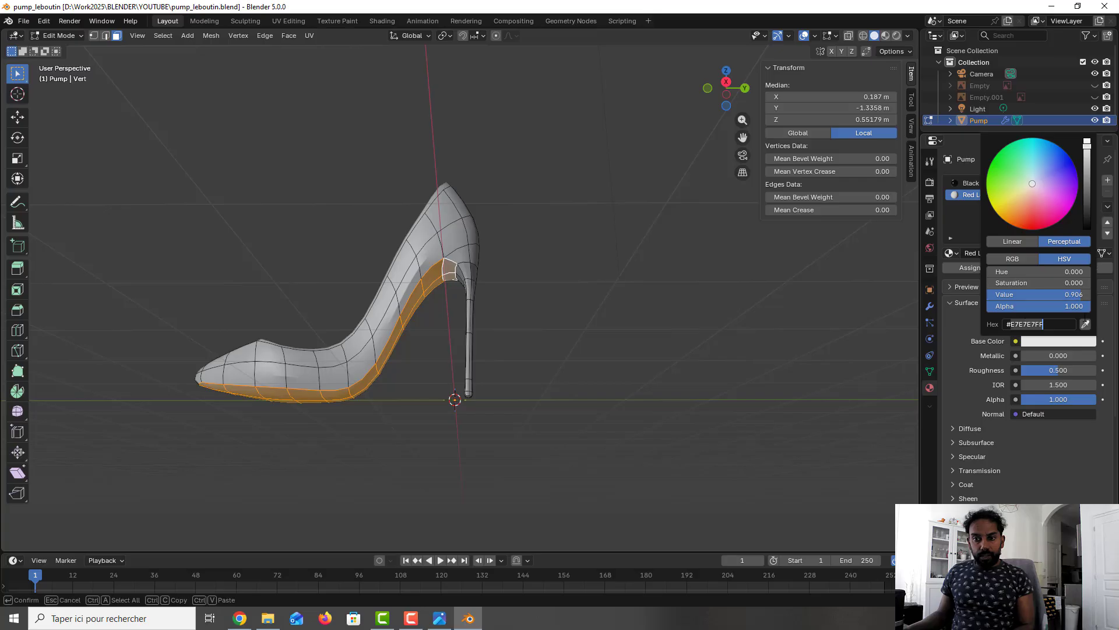
text(B000)
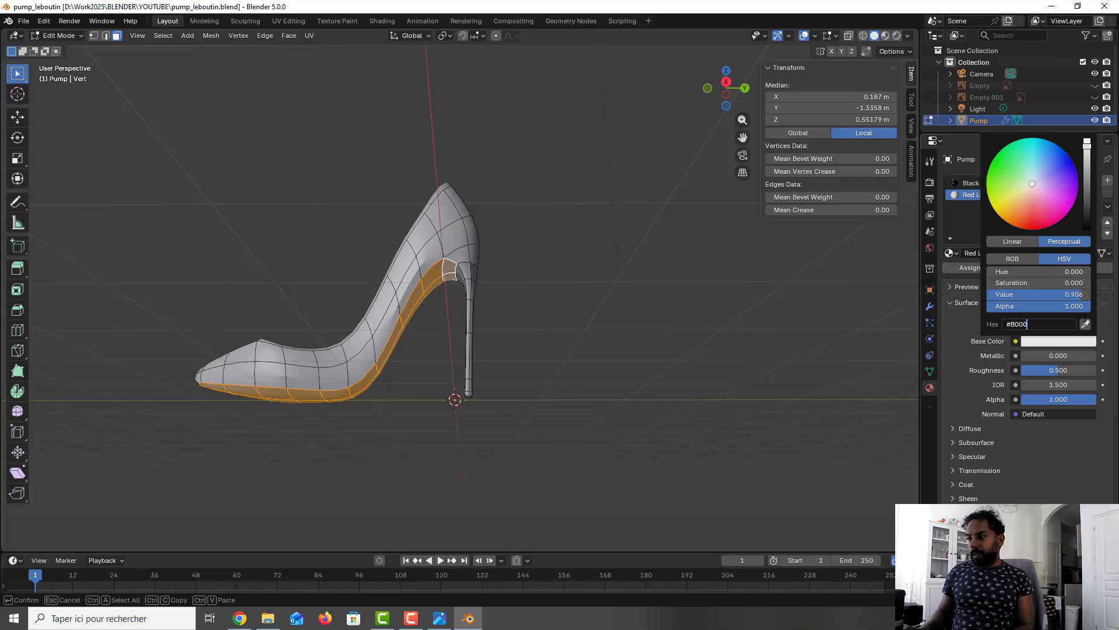
text(000000)
key(Return)
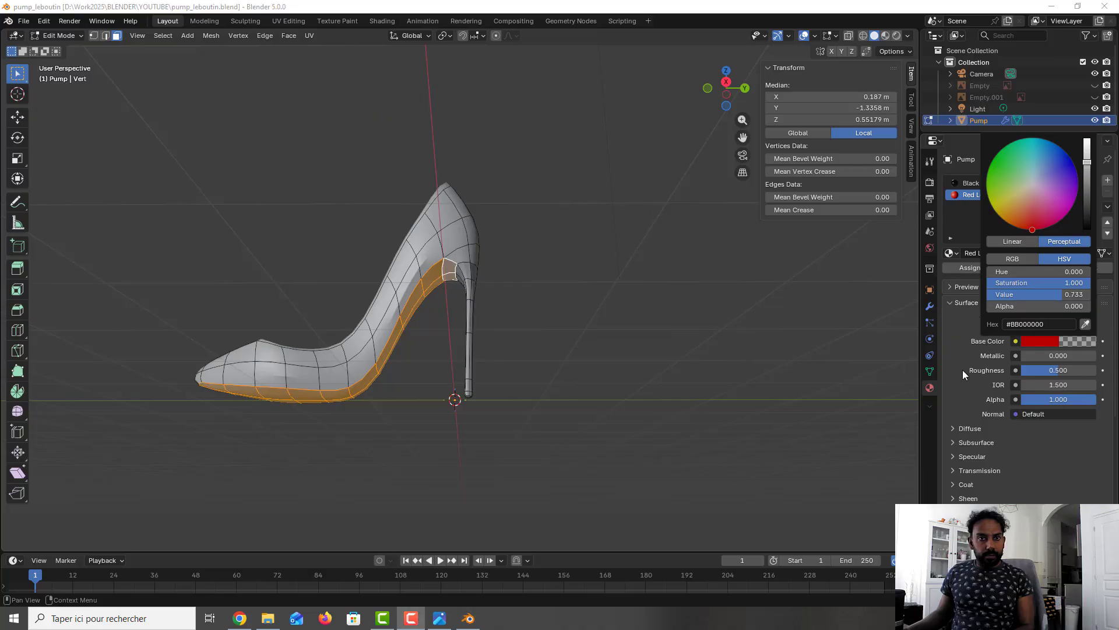
click(963, 370)
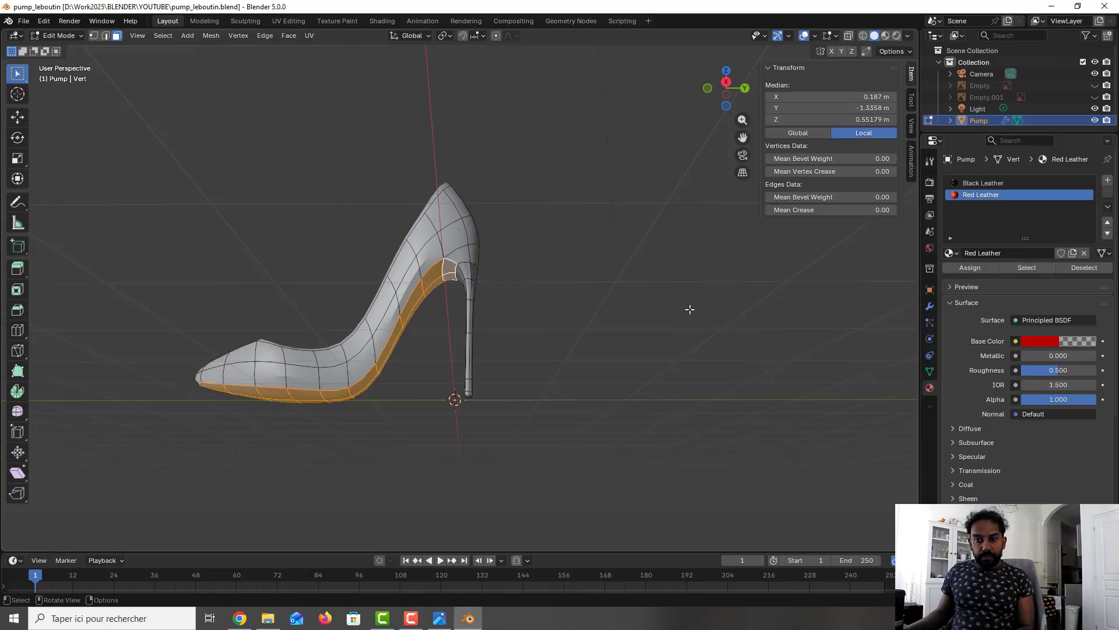
Set the Red Leather material's roughness to 0.25 and its specular IOR level to 0.45
click(1048, 370)
text(0.)
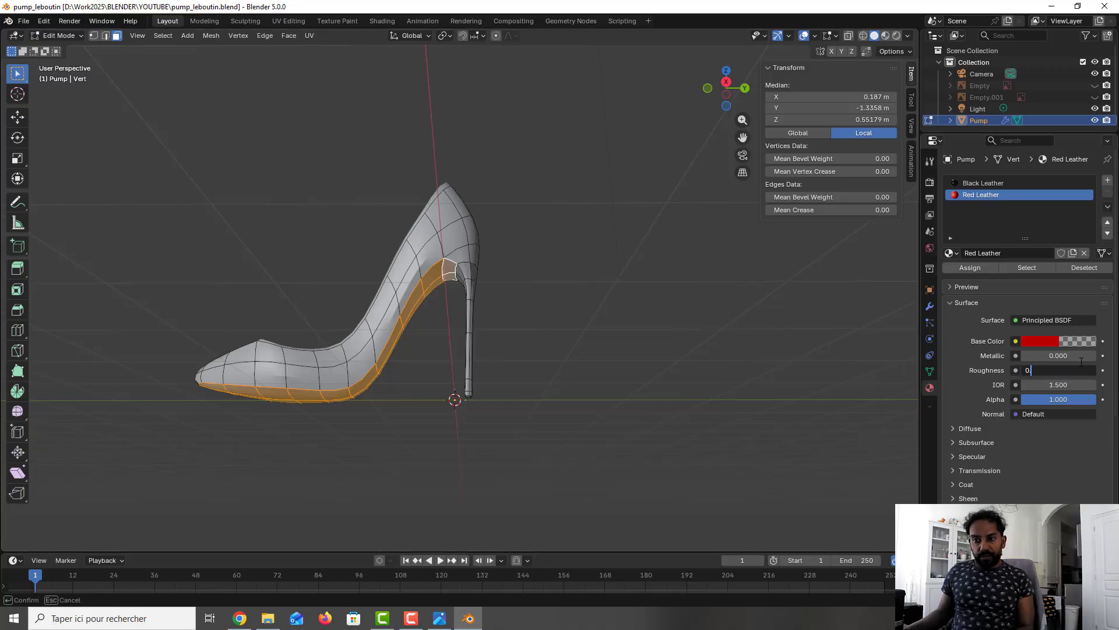
text(25)
key(Return)
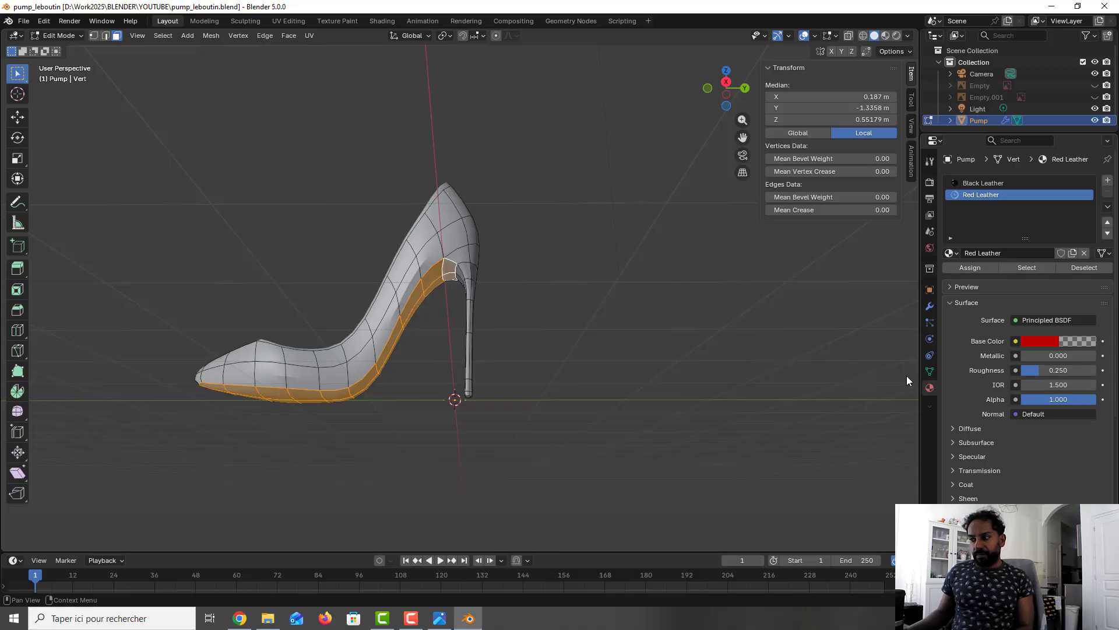
click(973, 457)
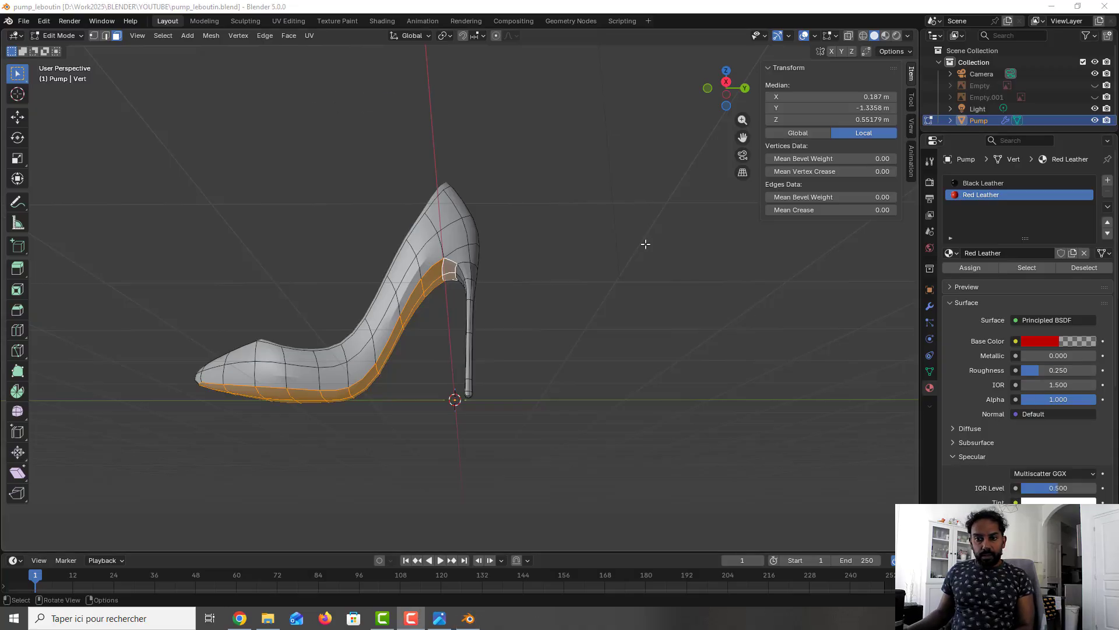
click(1058, 488)
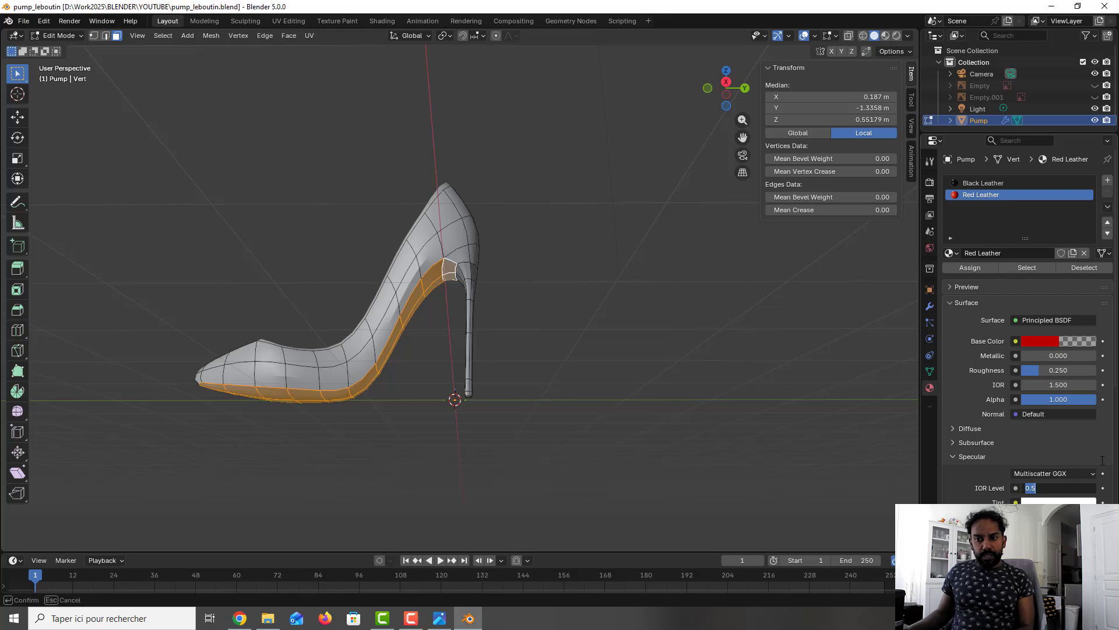
text(0.45)
key(Return)
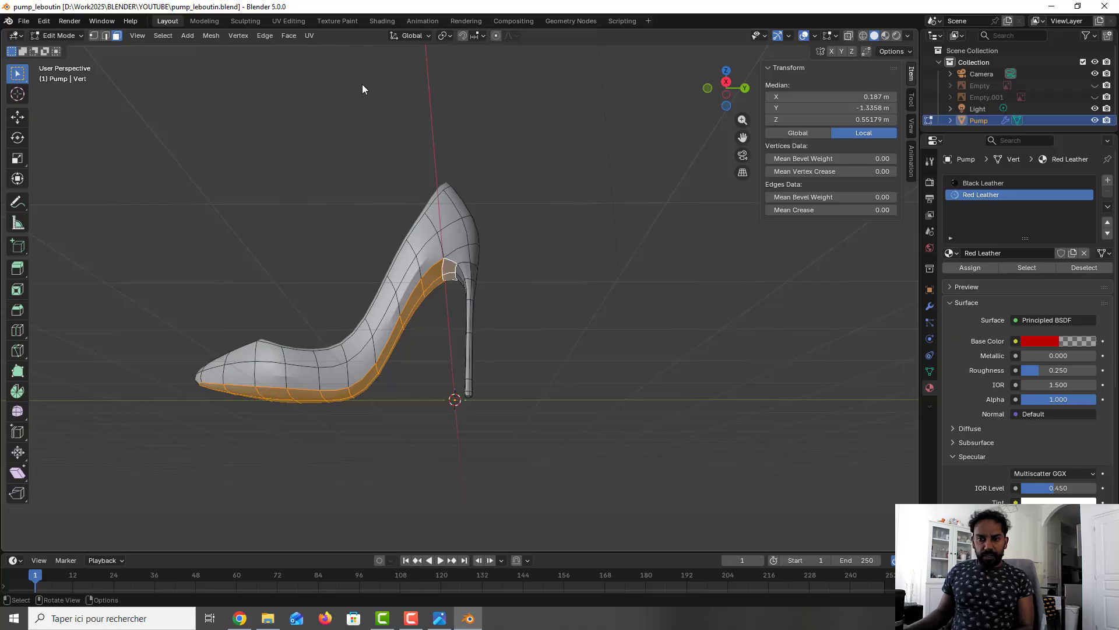
key(F9)
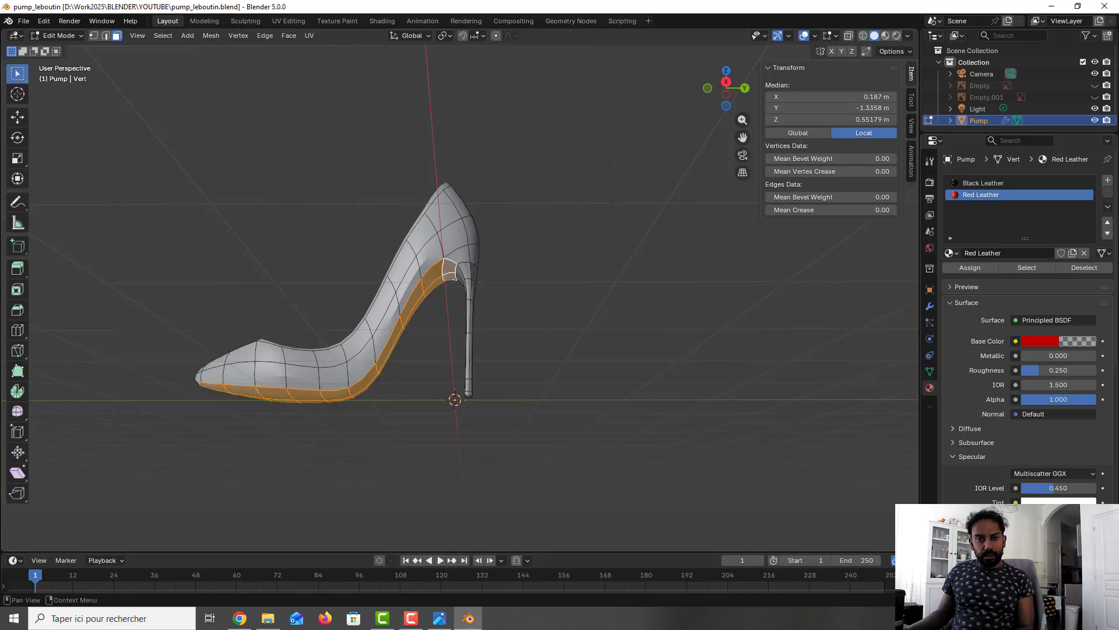
Assign the Red Leather material to the selected sole faces and save the file
scroll(1027, 326, down, 2)
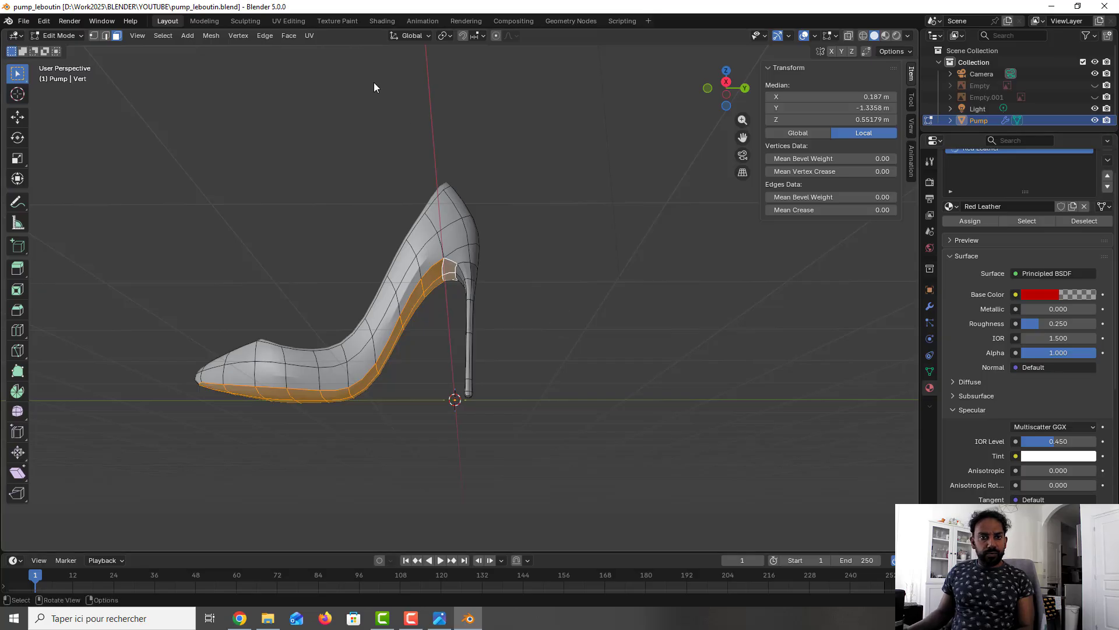
click(992, 221)
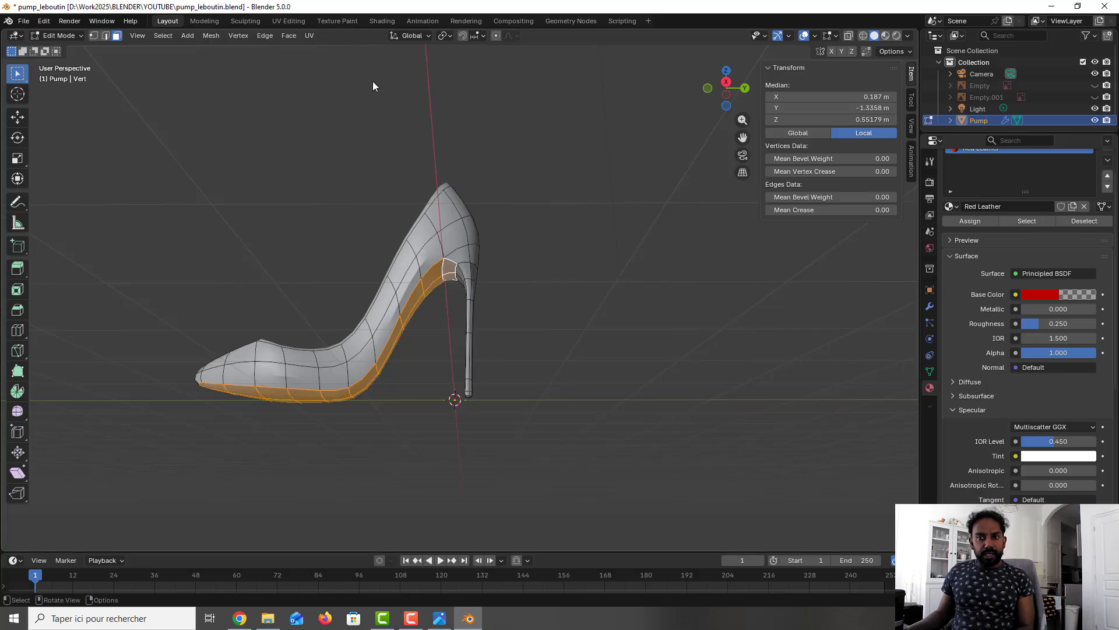
key(ctrl+s)
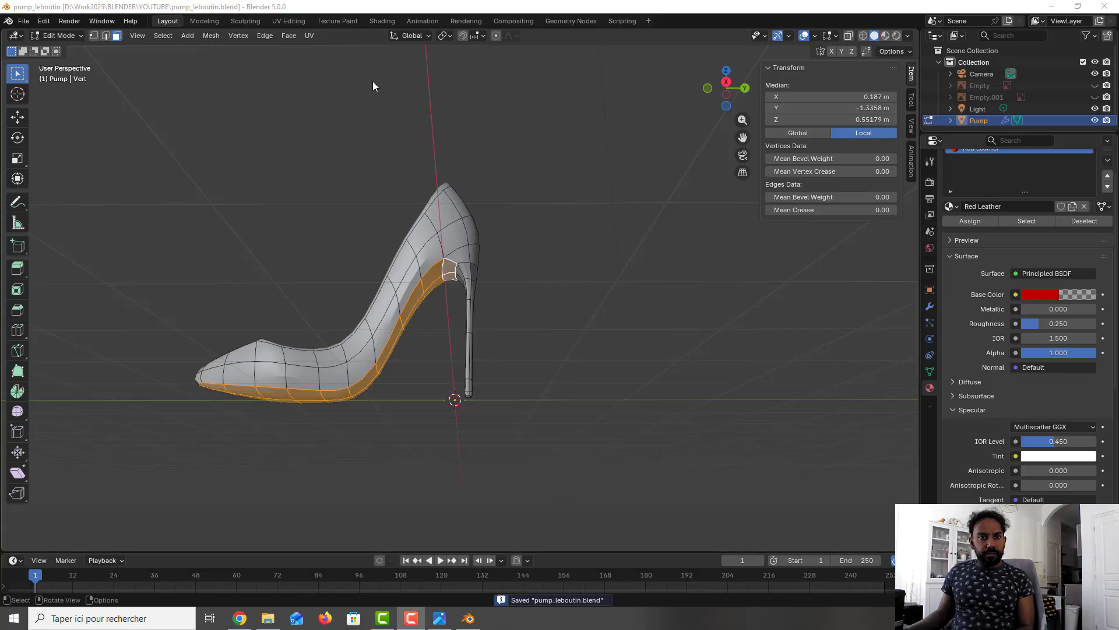
Show the pump in material preview shading with nothing selected, and examine the sole and the inside of the shoe
click(887, 37)
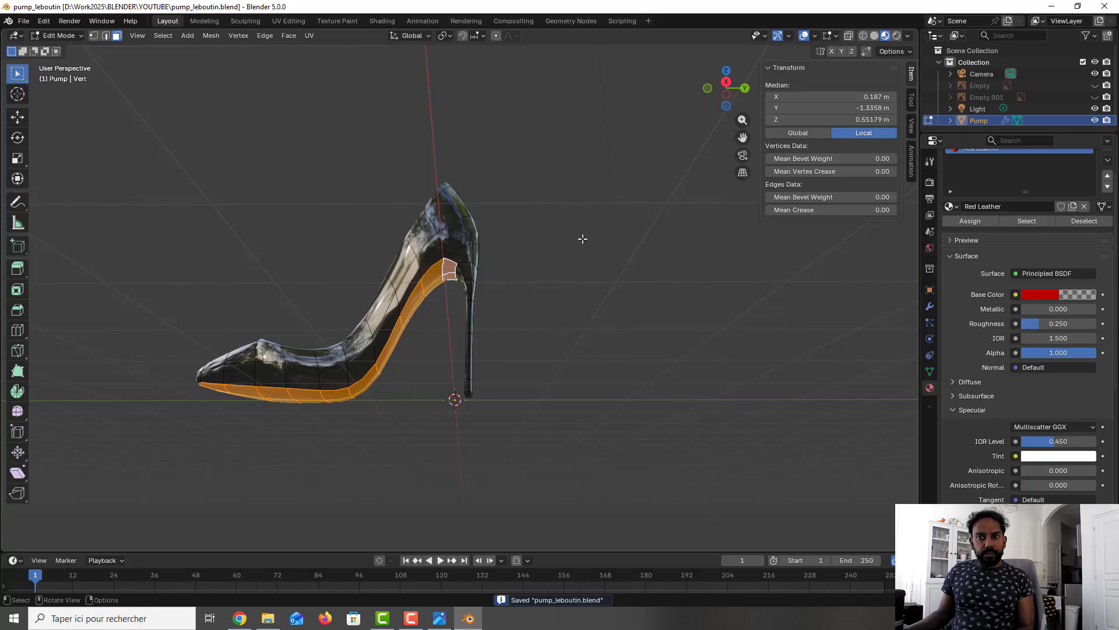
key(alt+a)
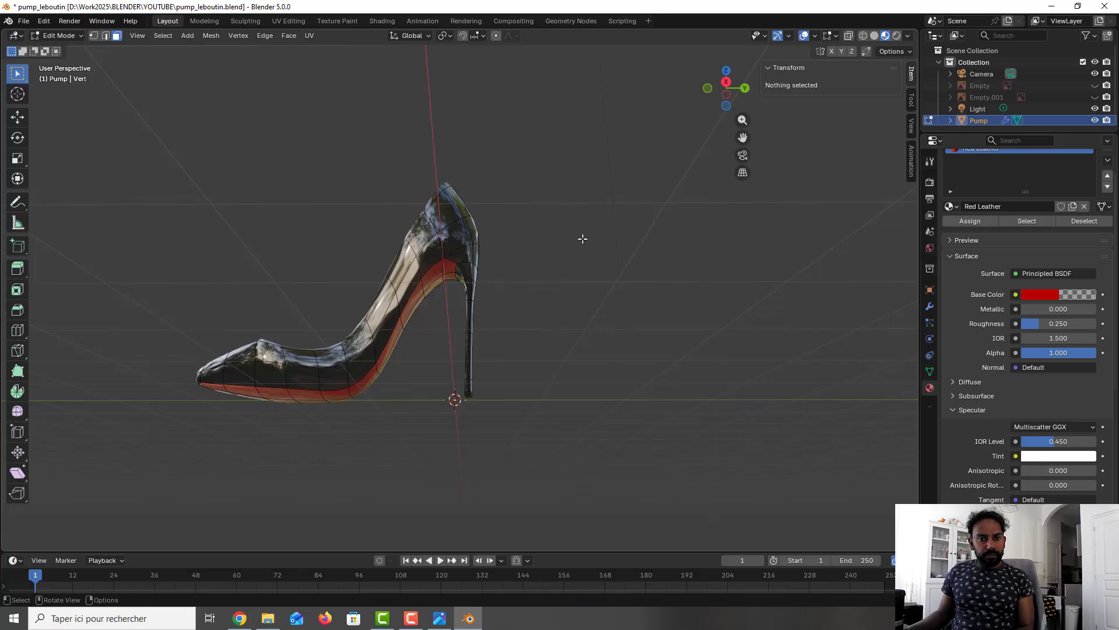
middle_drag(583, 239, 693, 332)
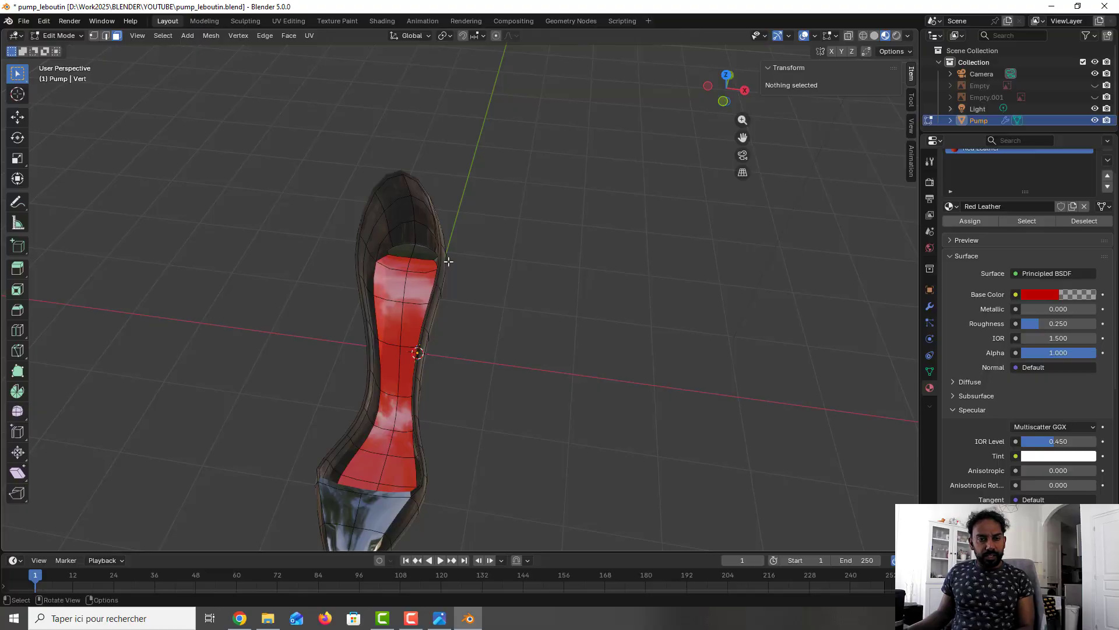
Show the pump in solid shading with no faces selected
click(877, 36)
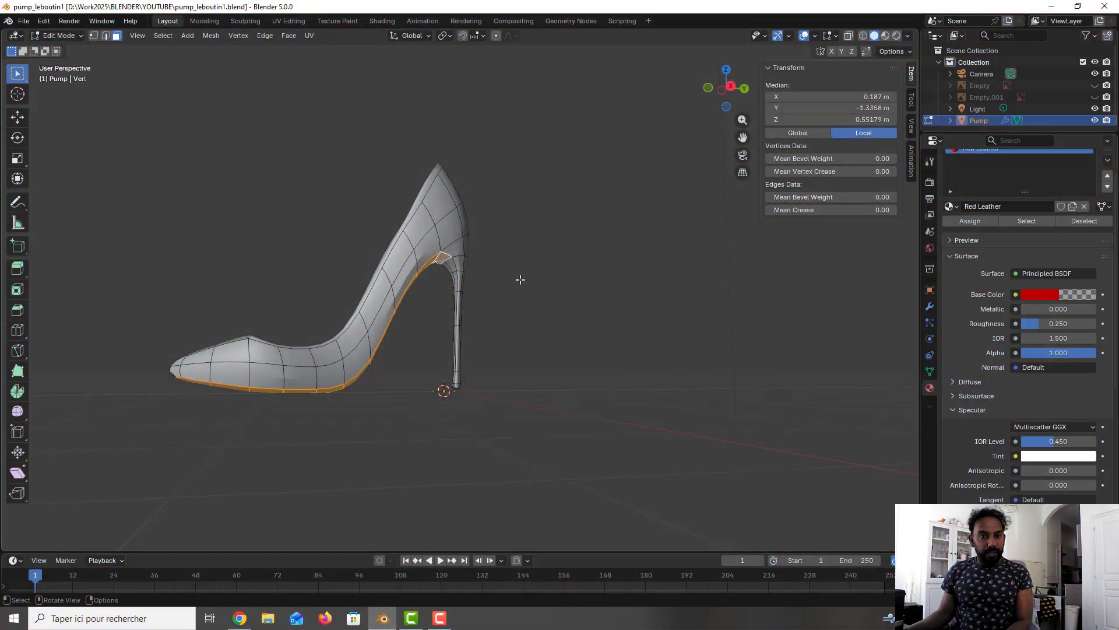
click(530, 275)
middle_drag(488, 231, 530, 306)
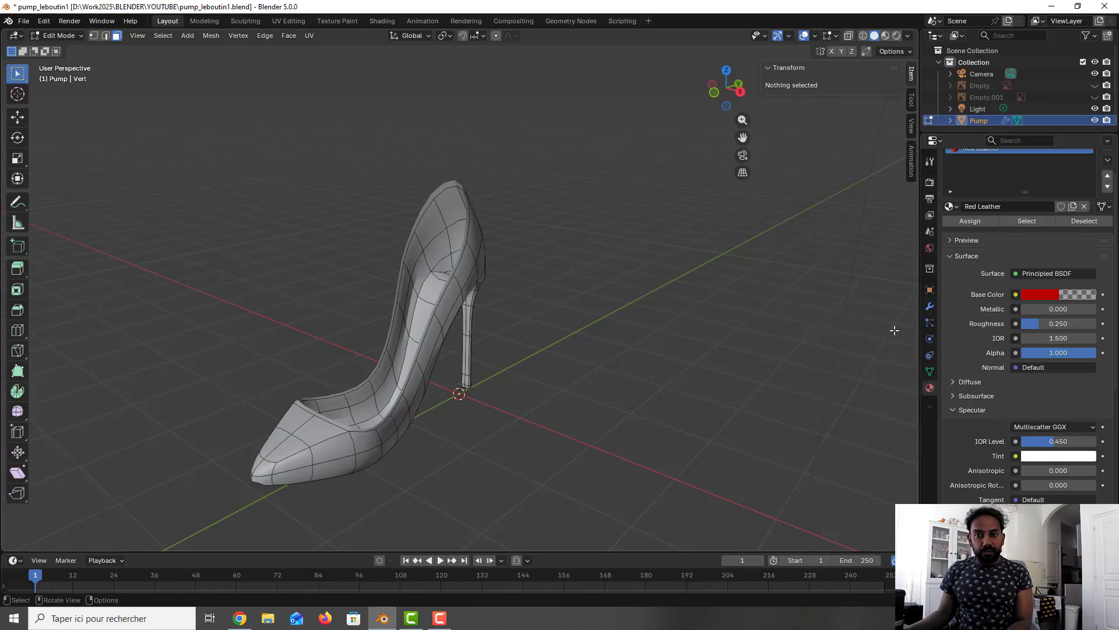
Apply the pump's Mirror and Solidify modifiers in Object Mode
click(930, 308)
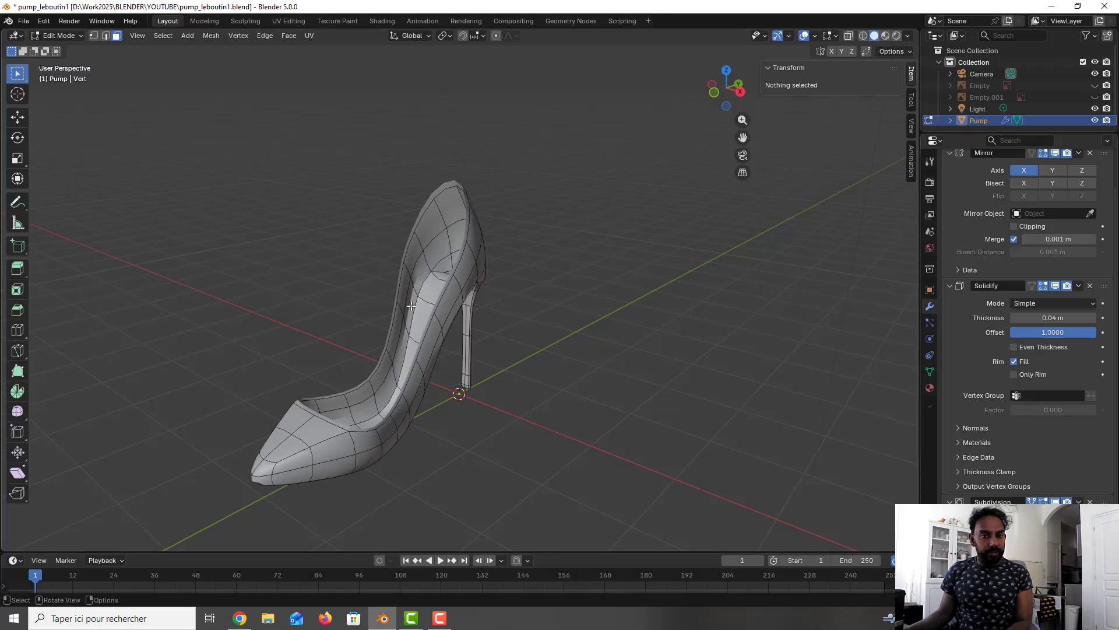
scroll(411, 305, up, 2)
key(Tab)
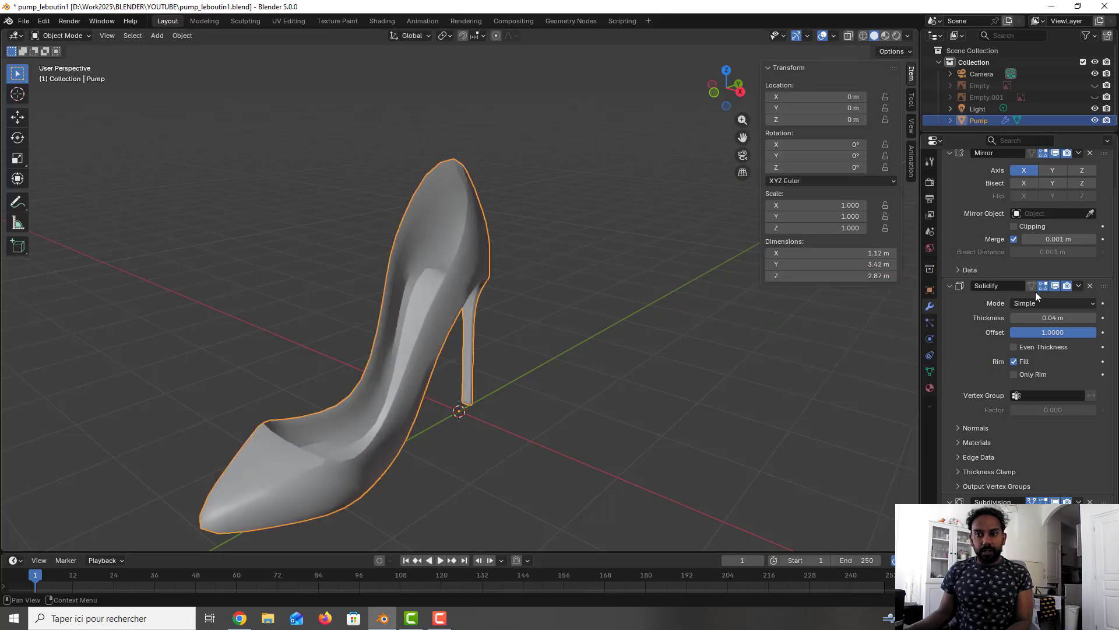
click(1078, 154)
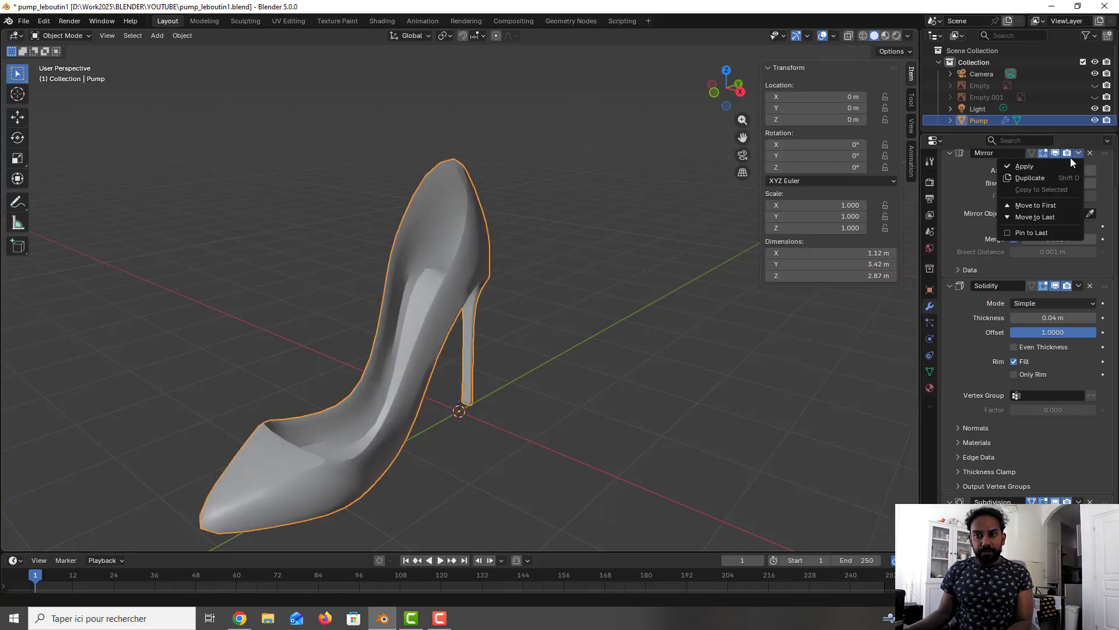
click(1060, 165)
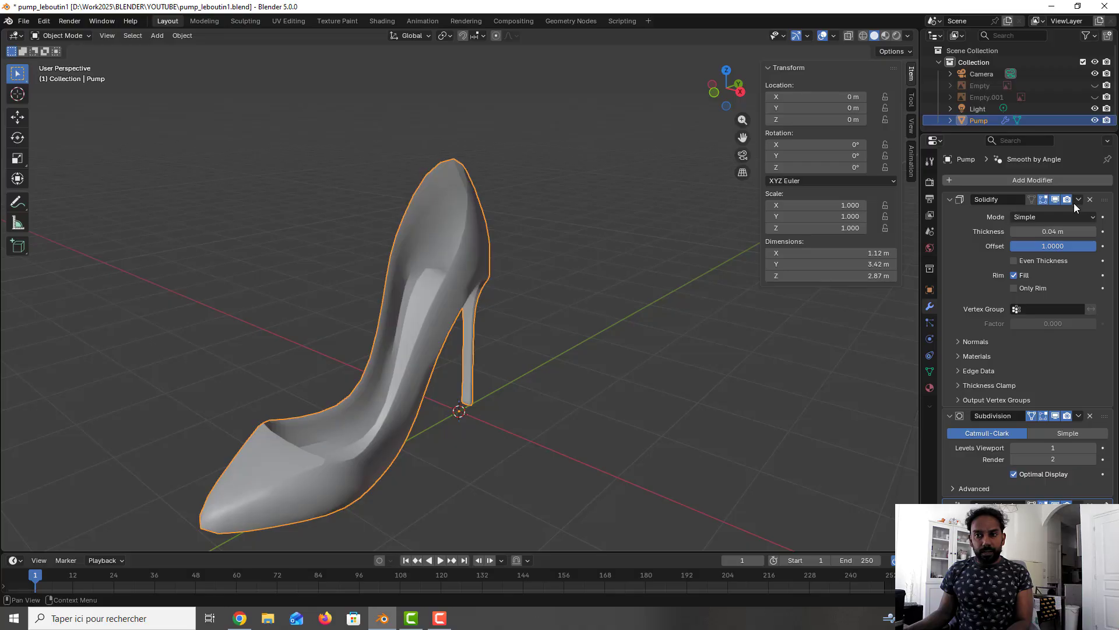
click(1078, 200)
click(1052, 212)
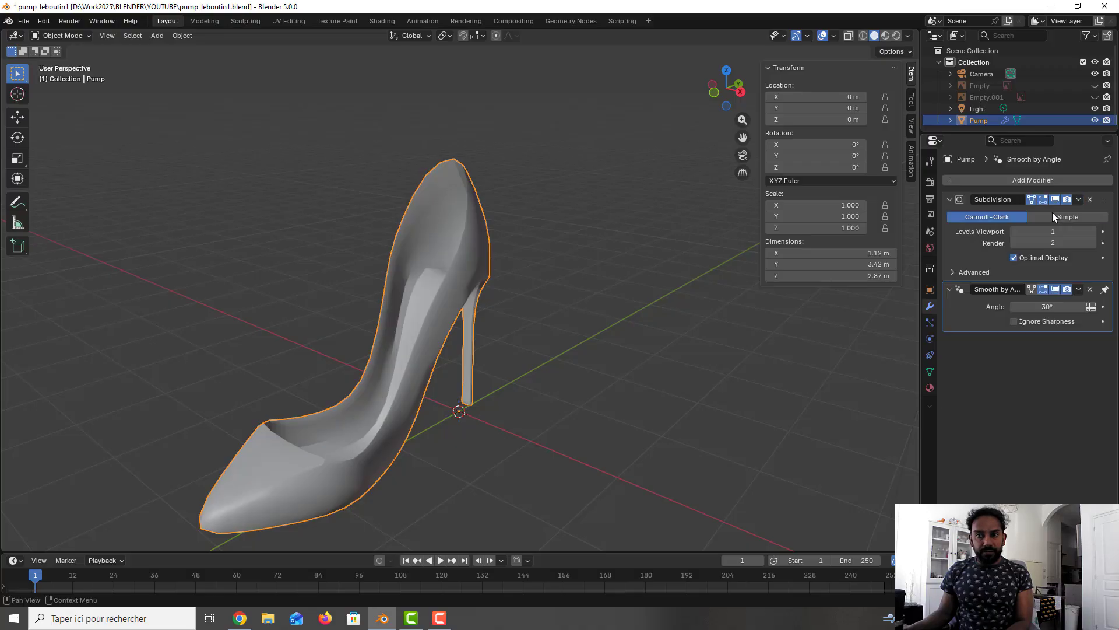
Fill the gap at the heel end of the insole with a face from its surrounding edge loop, leaving nothing selected
key(Tab)
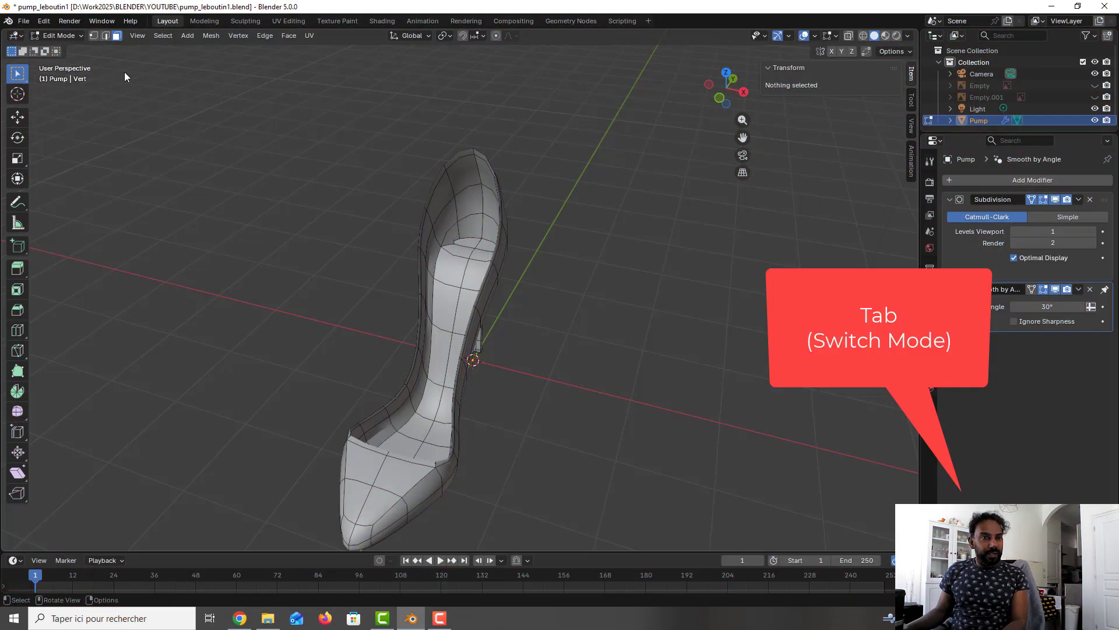
key(2)
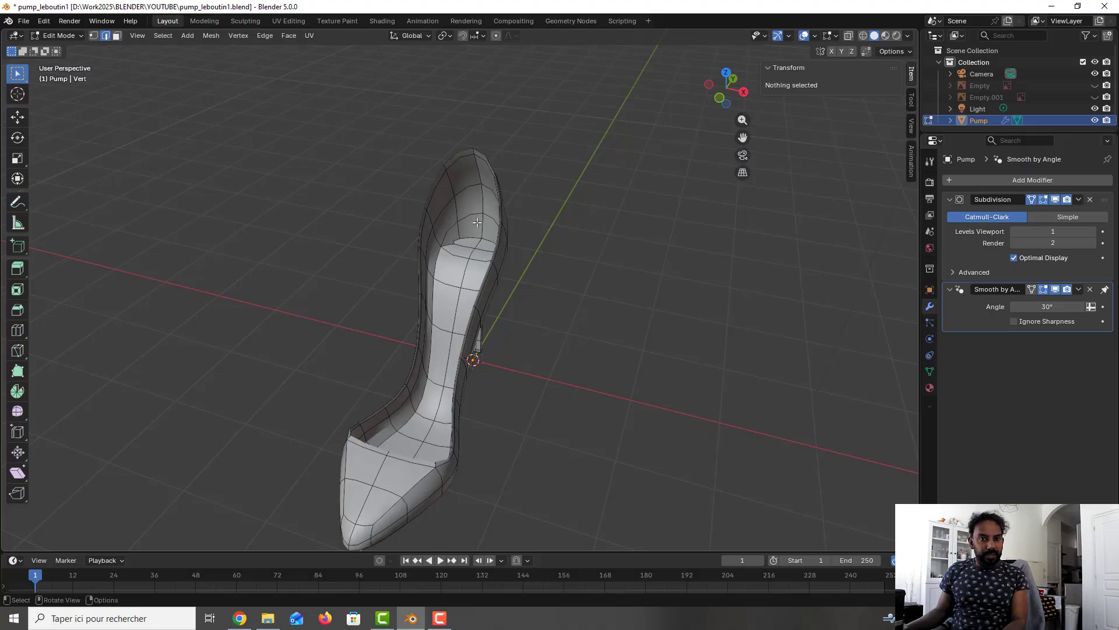
click(452, 231)
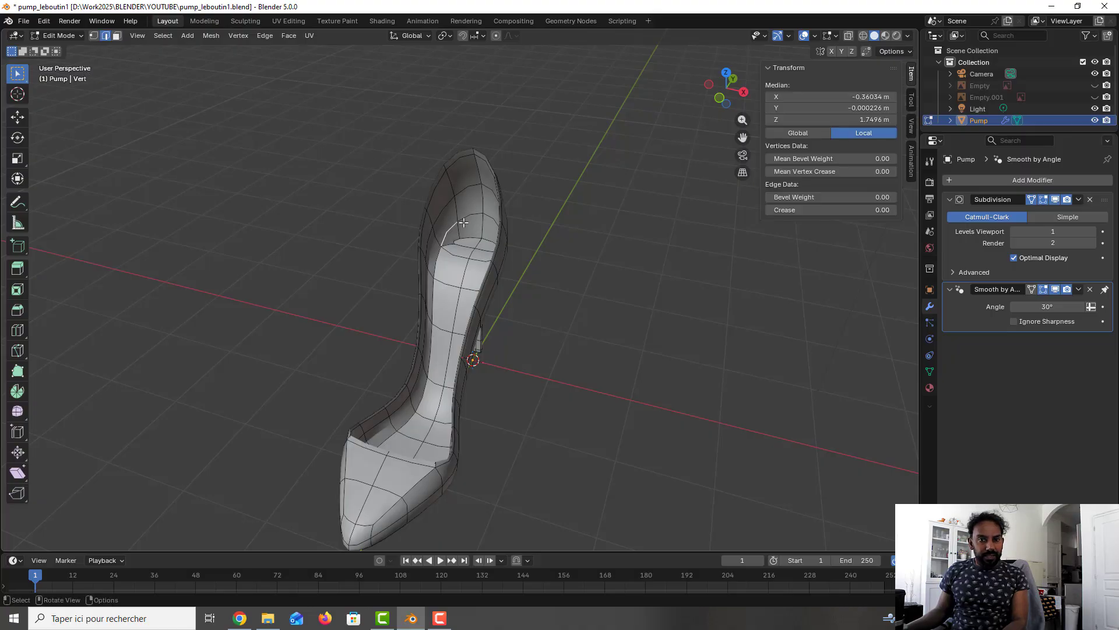
alt+click(472, 216)
middle_drag(473, 217, 499, 228)
shift+click(500, 237)
shift+click(477, 259)
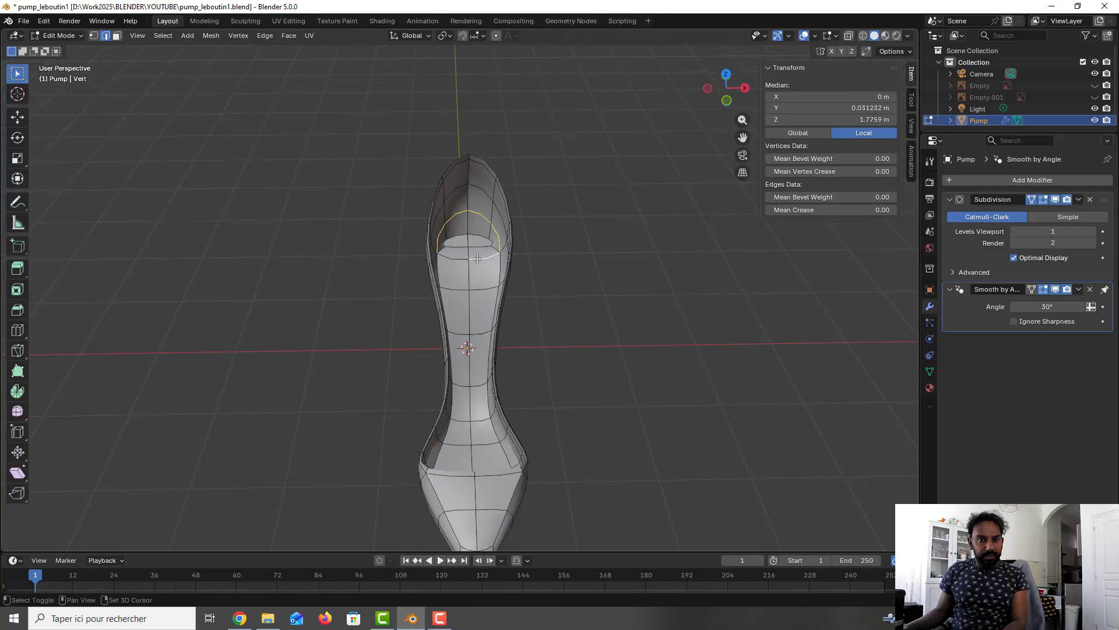
shift+click(458, 258)
middle_drag(459, 259, 462, 257)
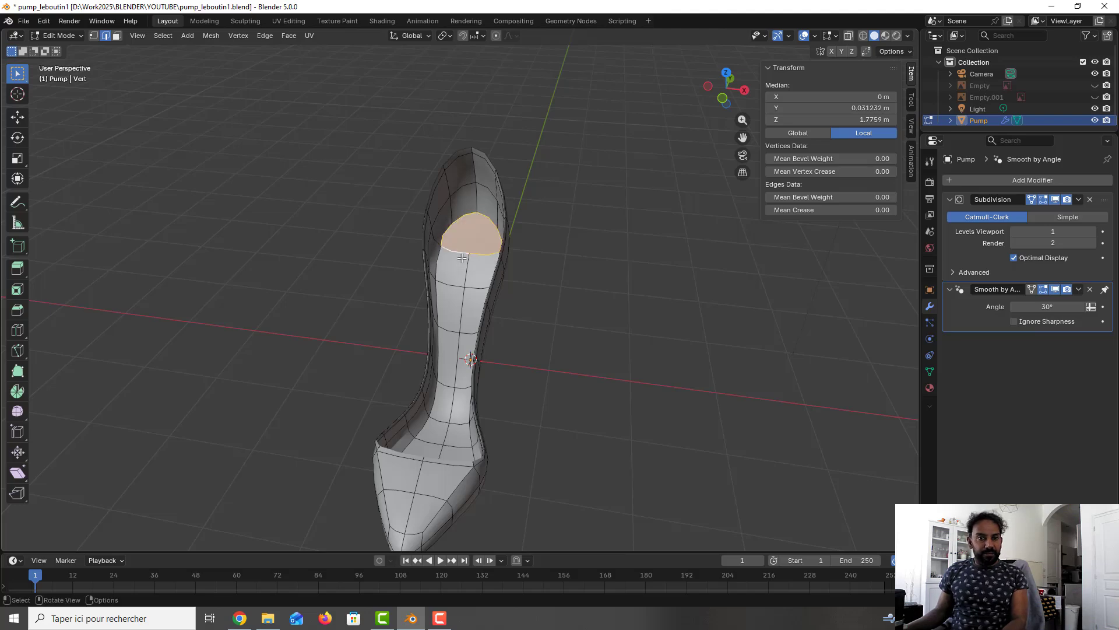
key(f)
key(alt+a)
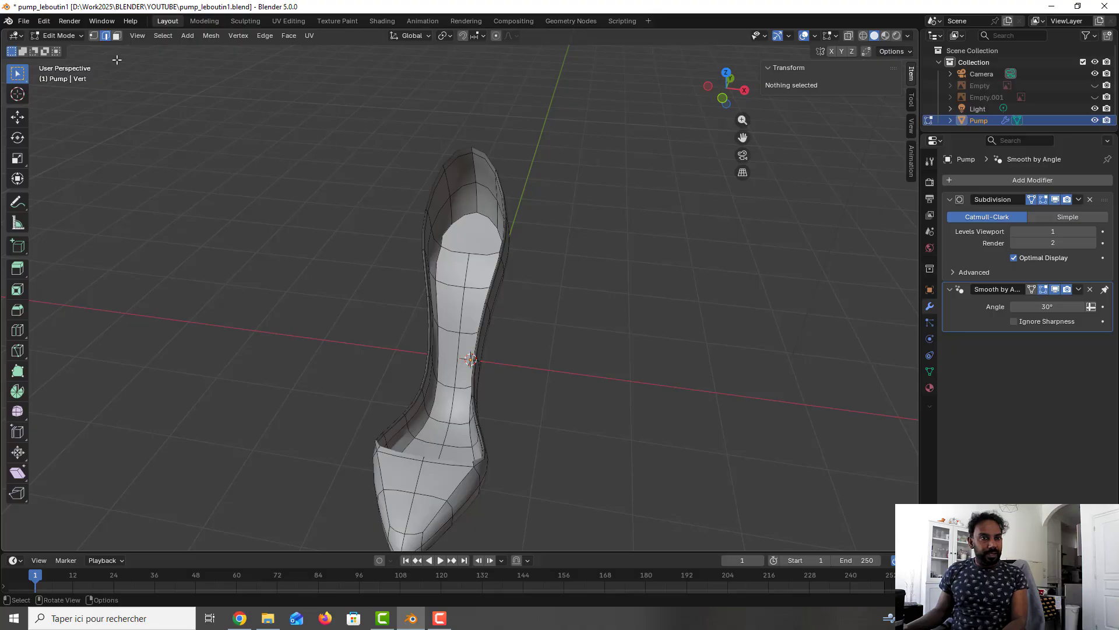
Select all the insole faces inside the shoe, from the new heel face down to the toe area
click(116, 37)
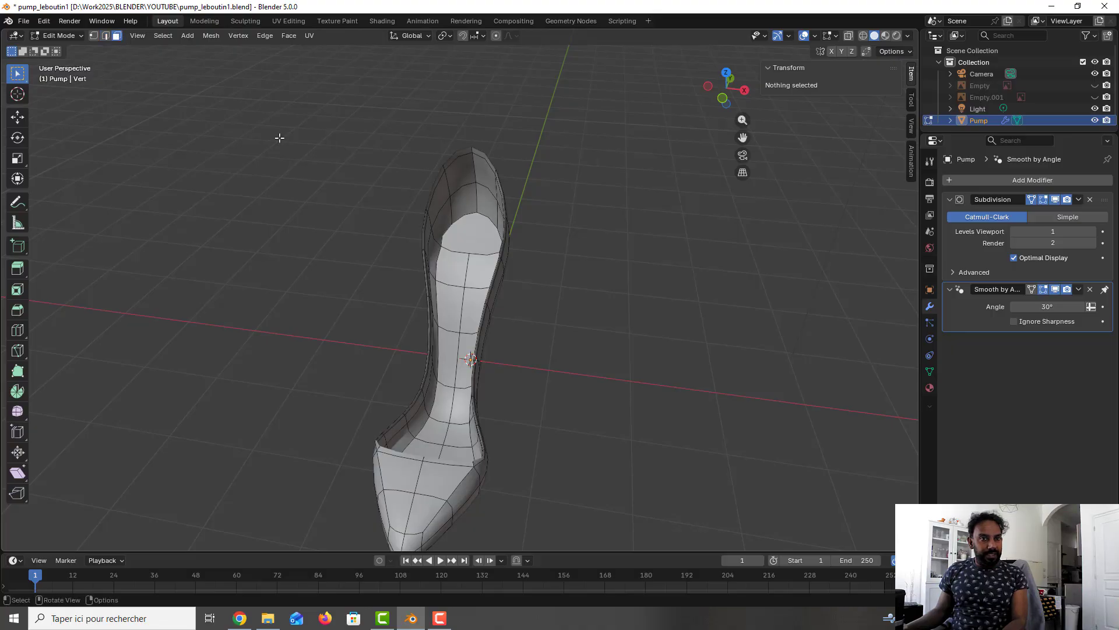
click(488, 231)
shift+click(469, 281)
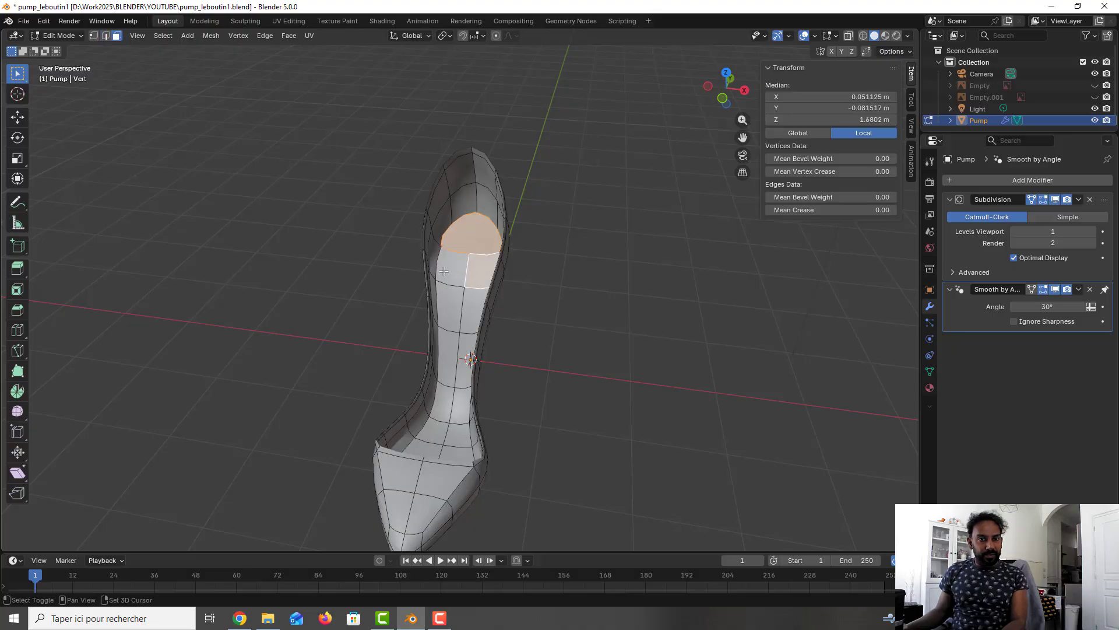
shift+click(444, 272)
shift+click(450, 308)
shift+click(469, 312)
middle_drag(469, 312, 541, 427)
shift+click(430, 355)
shift+click(484, 373)
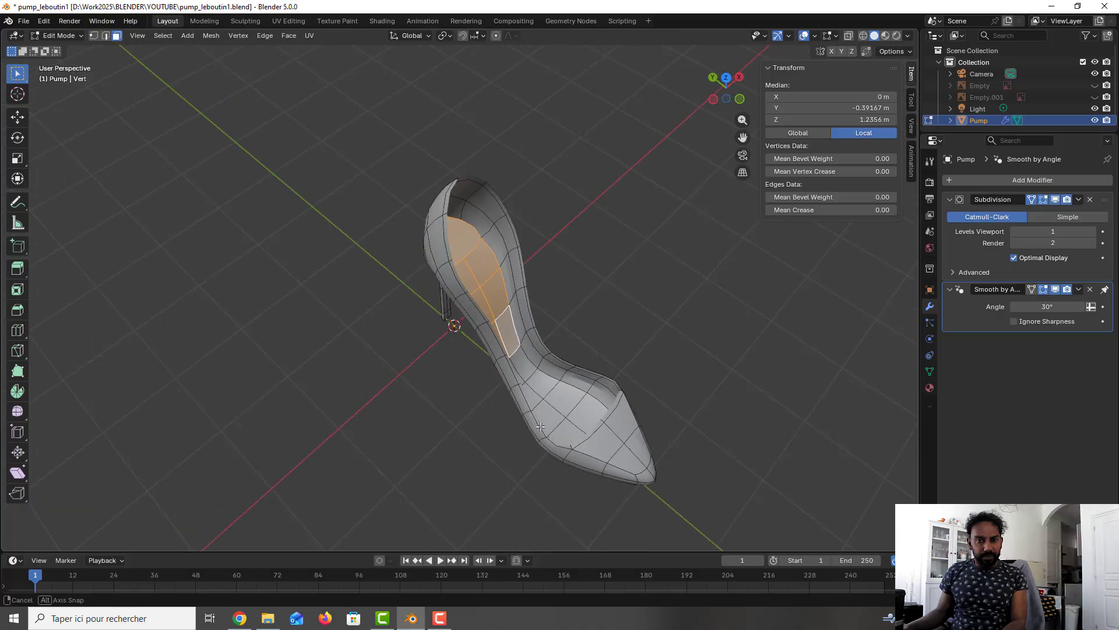
shift+click(527, 371)
shift+click(529, 388)
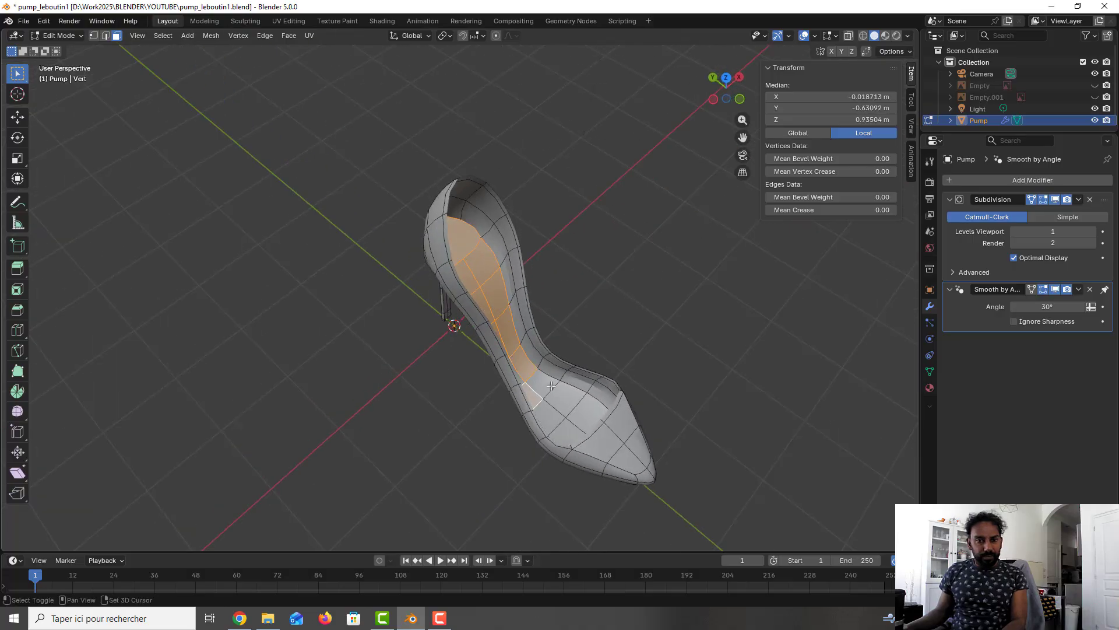
shift+click(551, 387)
middle_drag(522, 398, 380, 440)
shift+click(466, 395)
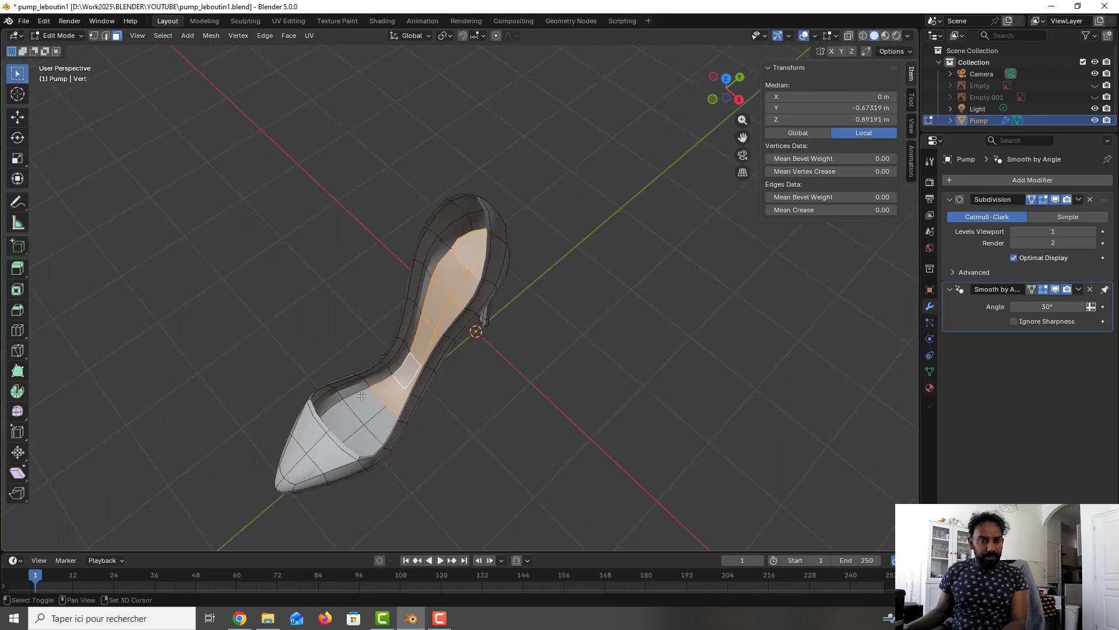
shift+click(362, 400)
shift+click(378, 430)
shift+click(351, 425)
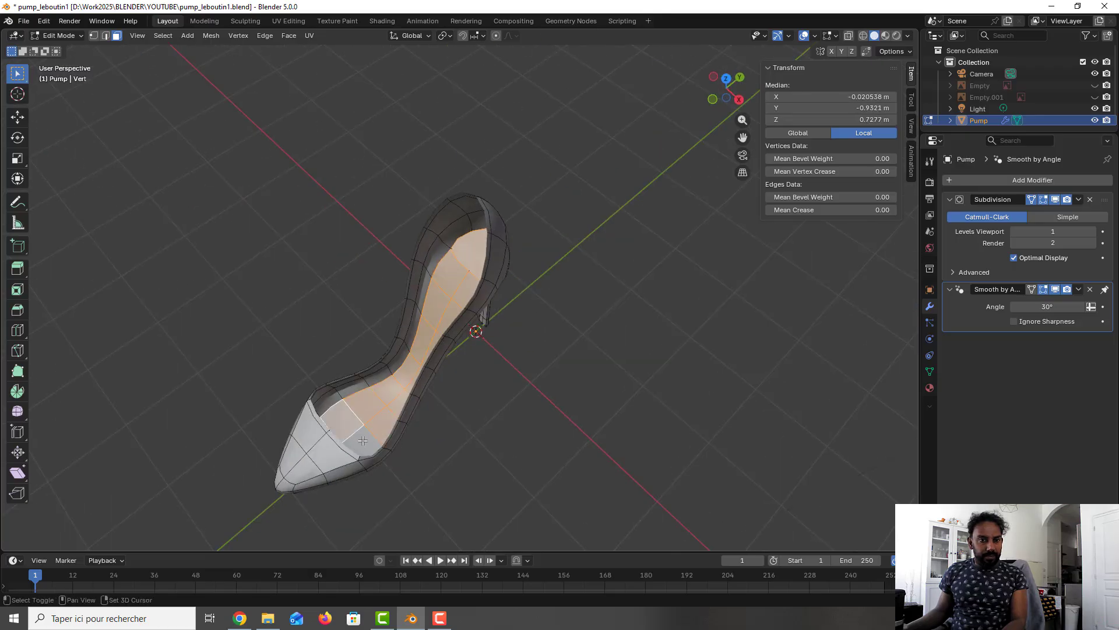
shift+click(363, 440)
middle_drag(363, 440, 513, 306)
shift+click(312, 320)
shift+click(337, 275)
shift+click(364, 281)
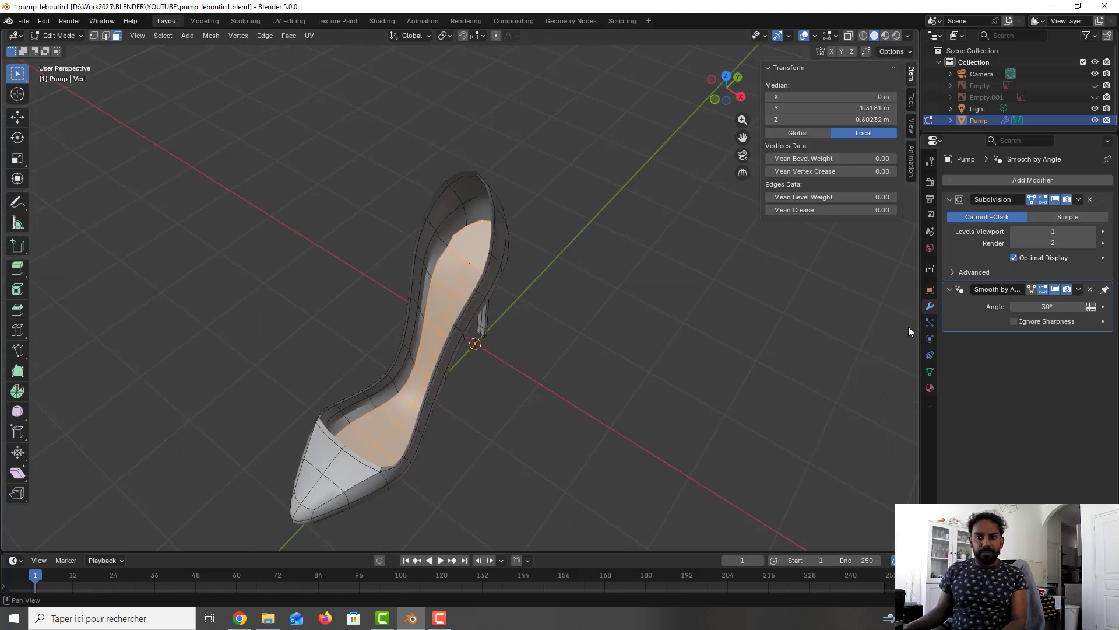
Assign a new material named Beige Leather to the selected insole faces and save an incremental version of the file
click(929, 389)
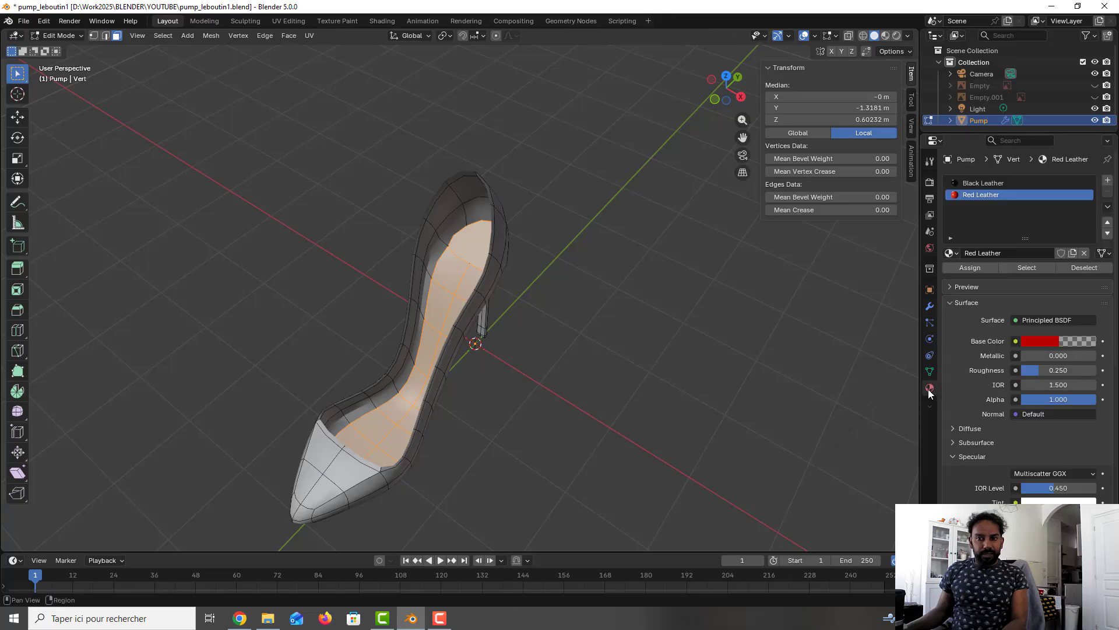
click(1108, 180)
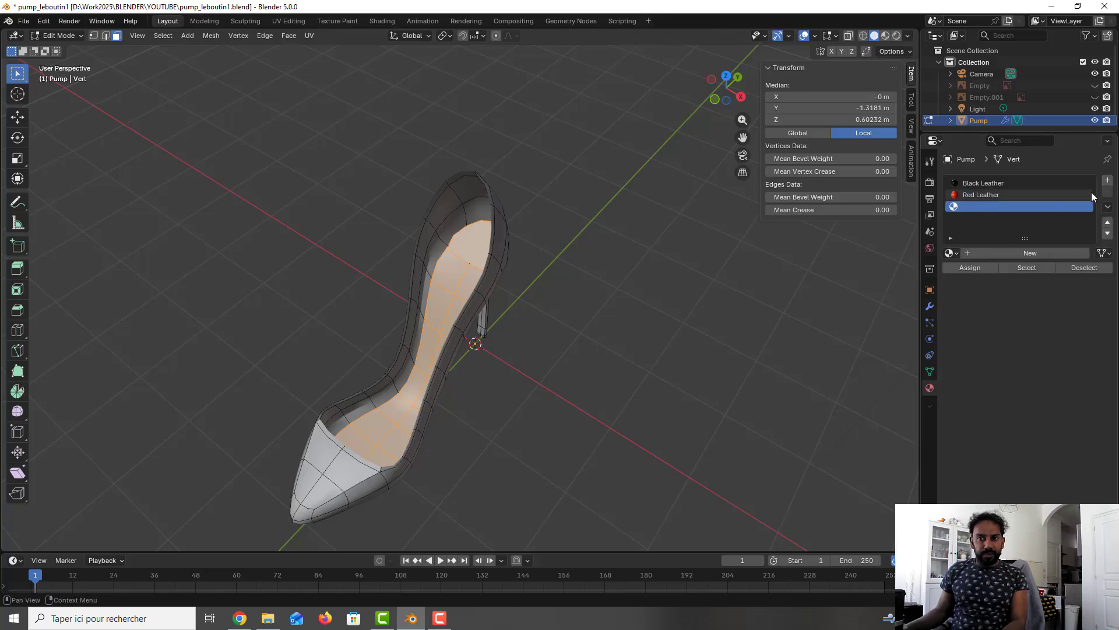
click(1041, 254)
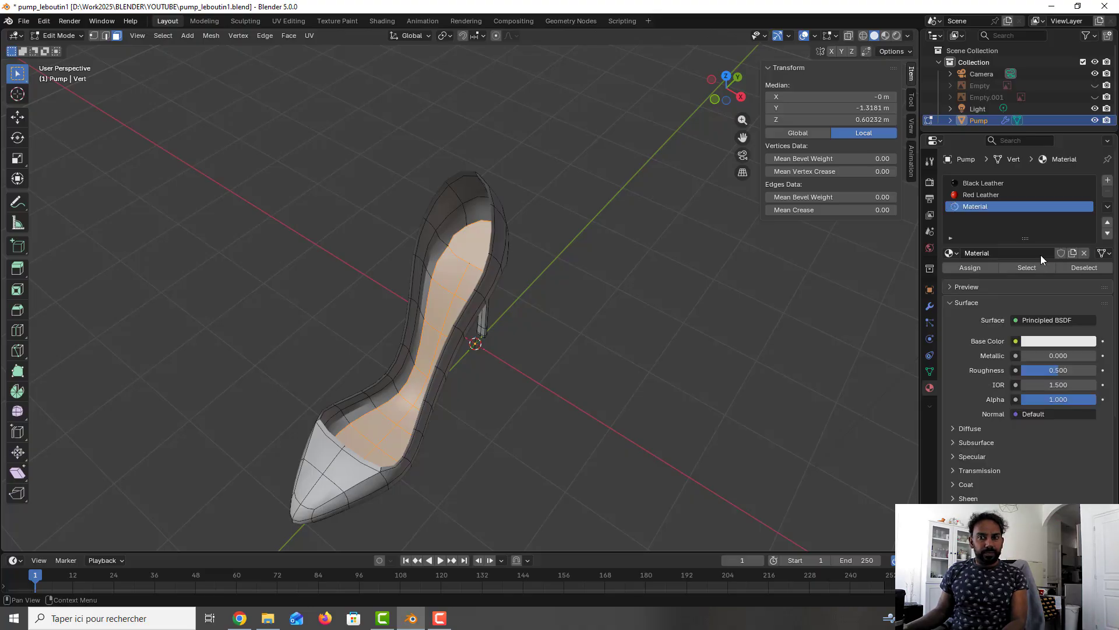
click(1006, 251)
text(B)
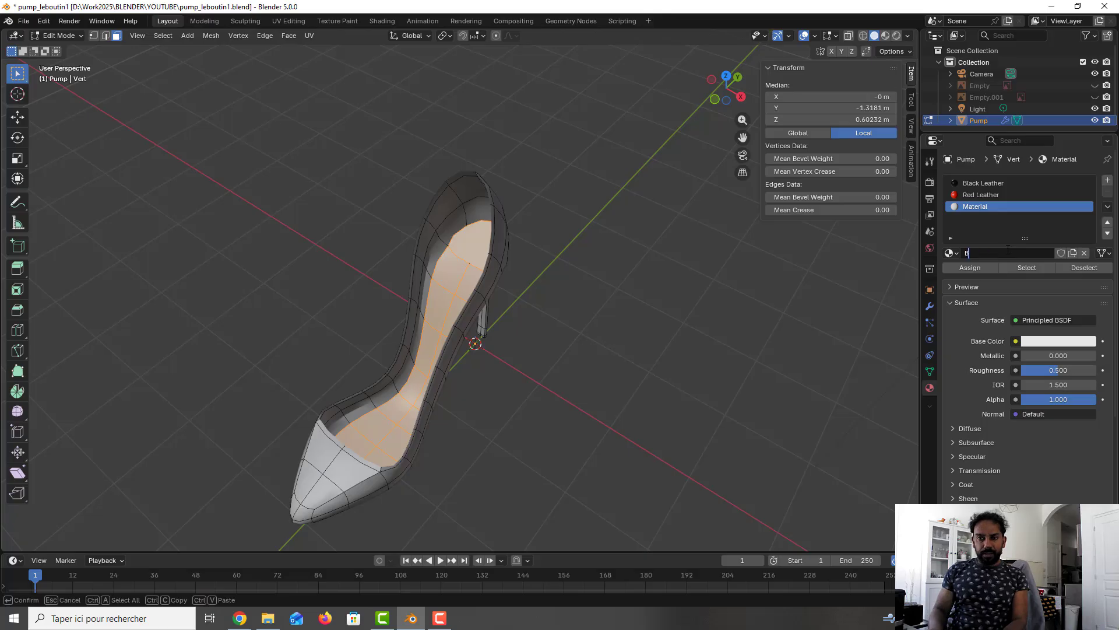
text(eige Leather)
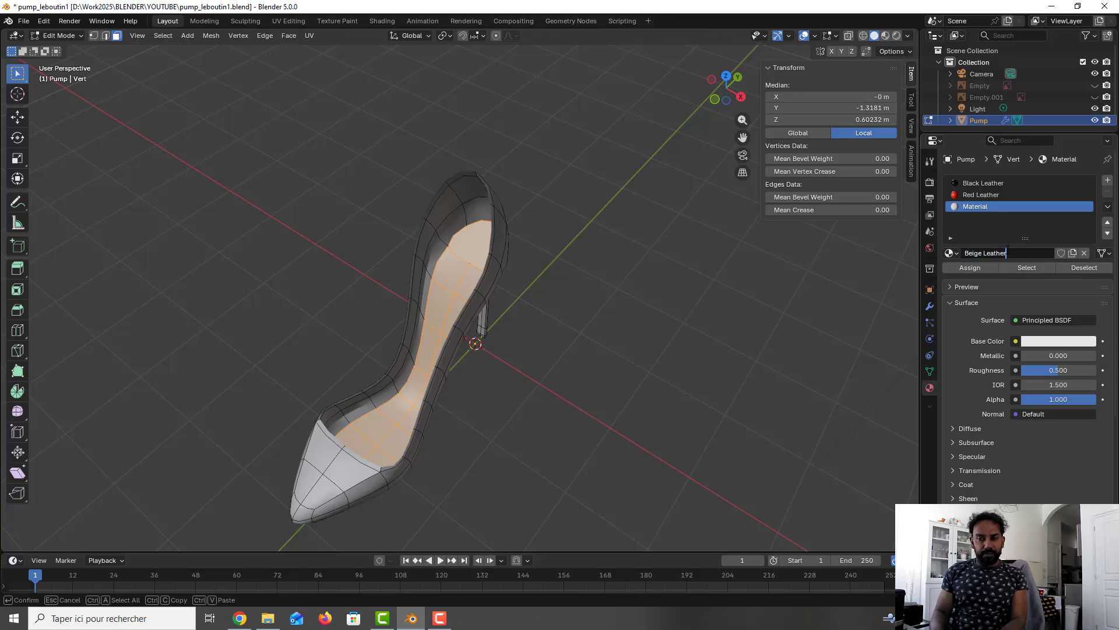
key(Return)
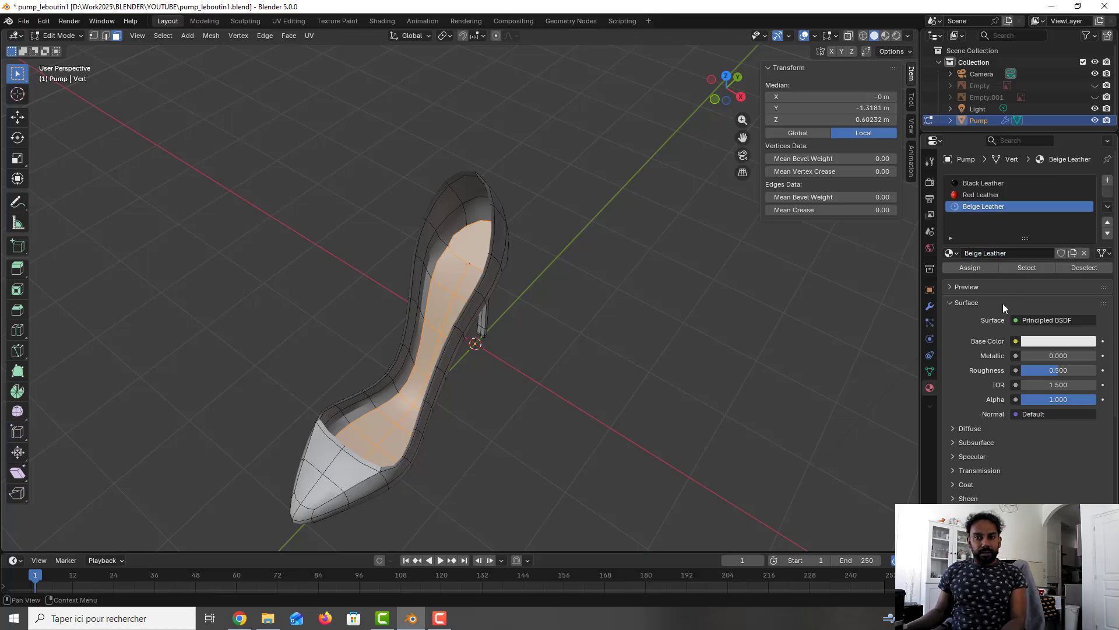
click(974, 271)
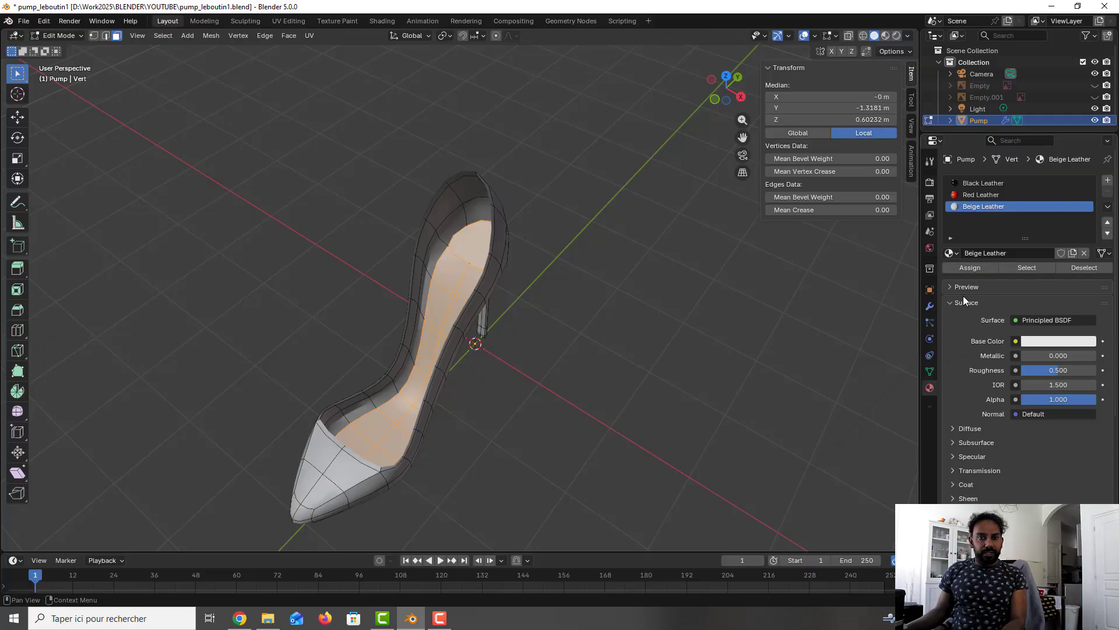
key(ctrl+alt+s)
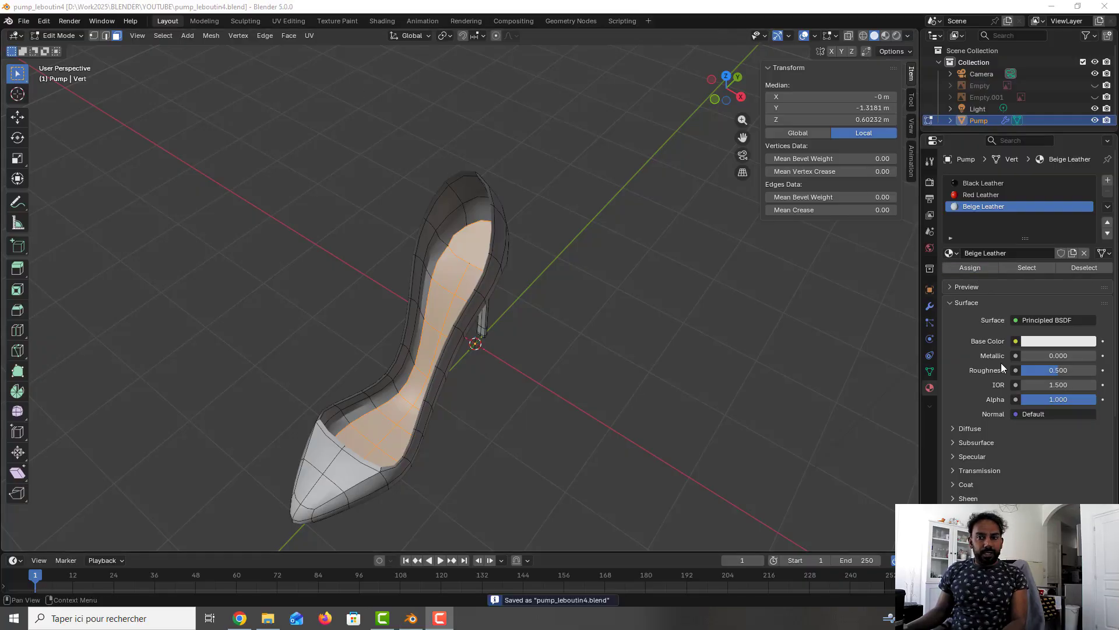
Set the Beige Leather material's base color to hex D8C7B2 and its roughness to 0.45
click(1034, 343)
click(1027, 324)
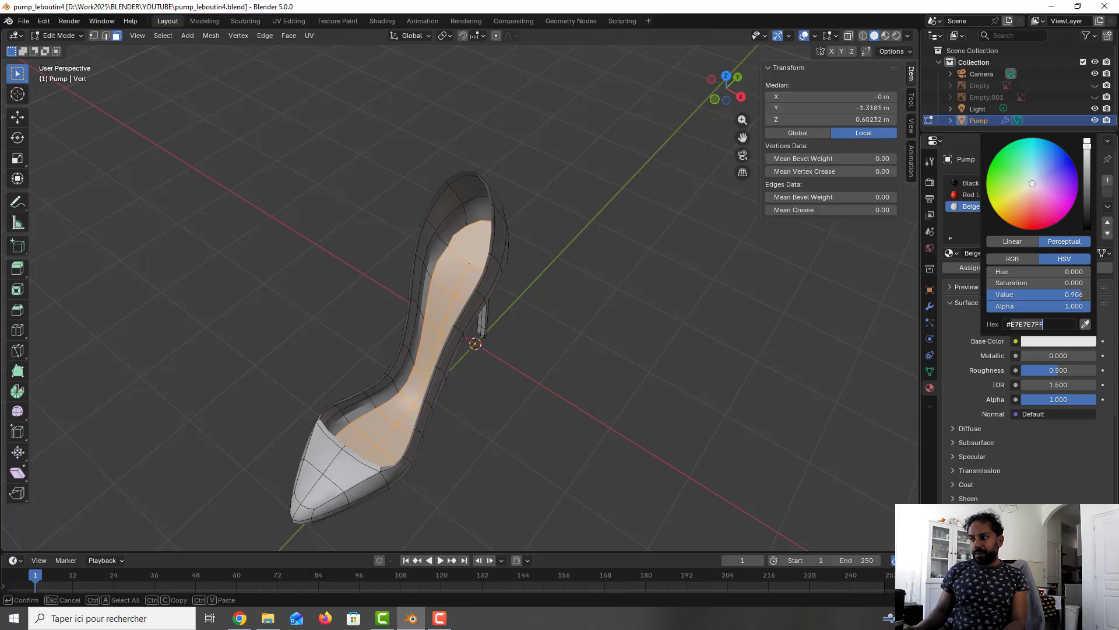
text(#D8C7B2)
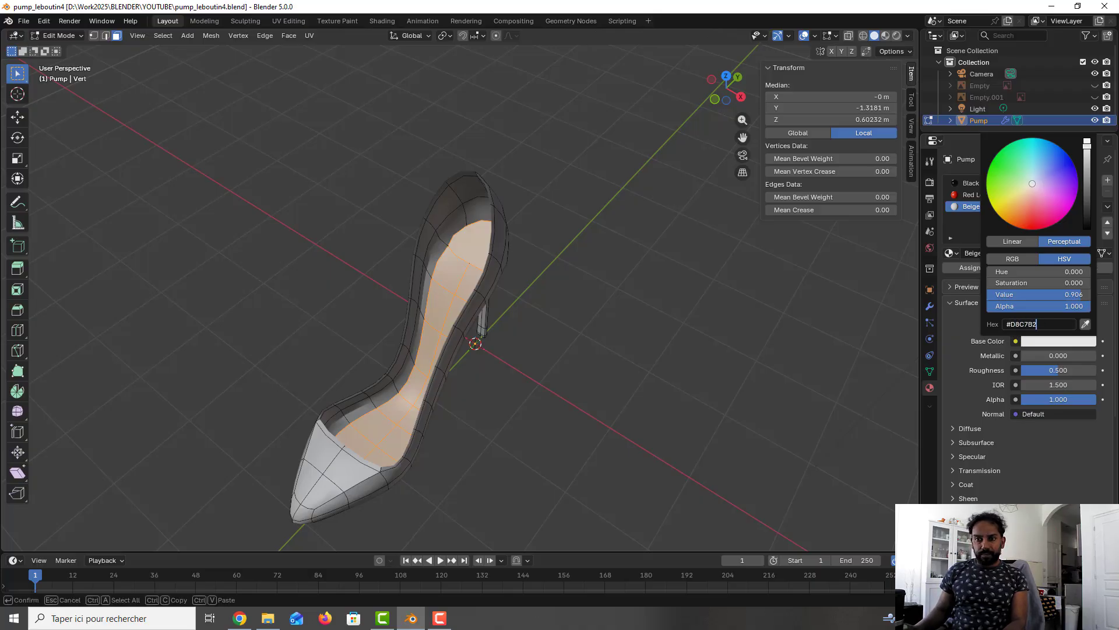
key(Return)
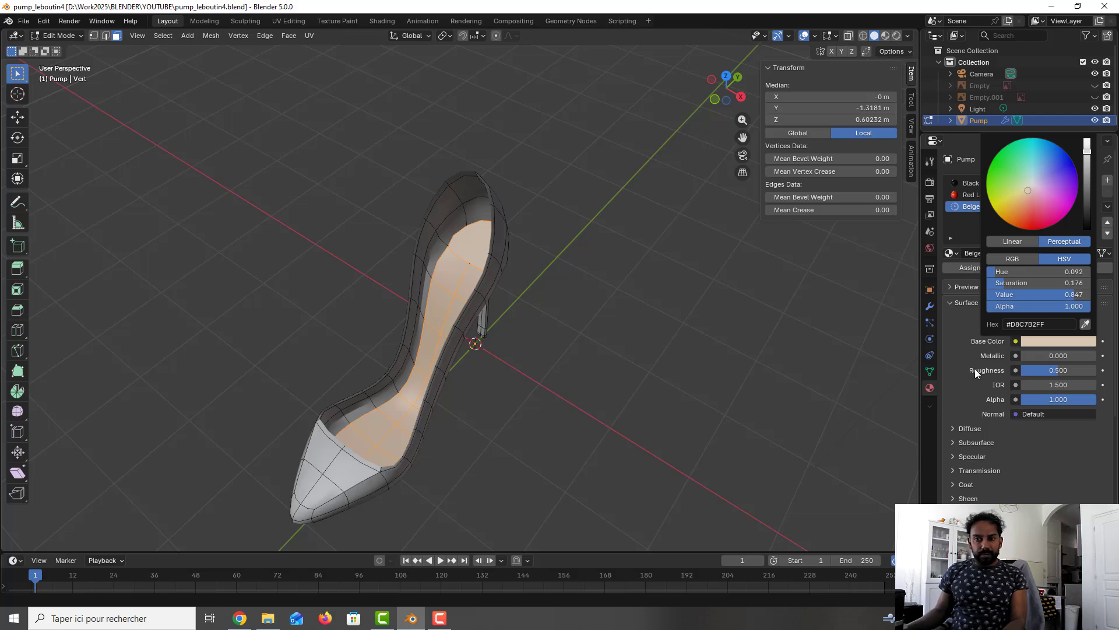
click(1054, 370)
text(0.)
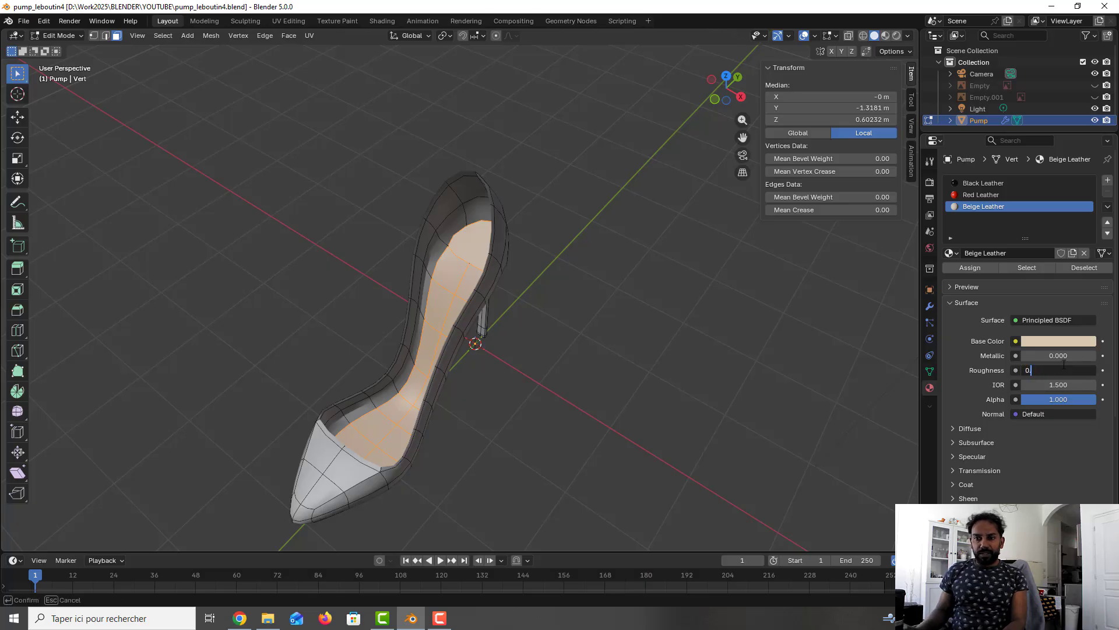
text(45)
key(Return)
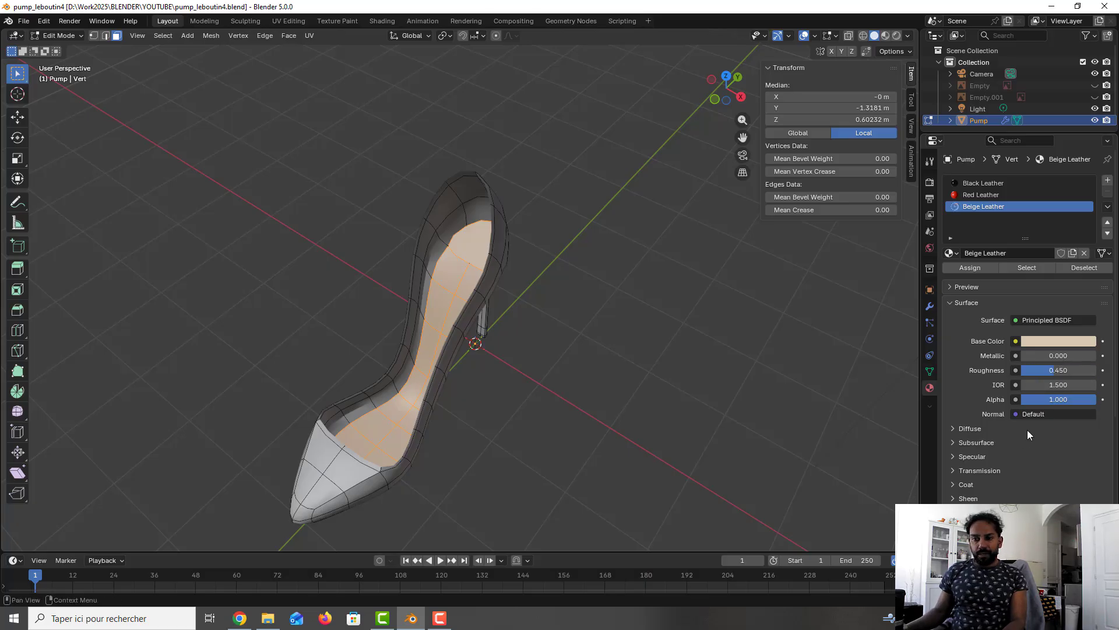
Set the Beige Leather material's specular IOR level to 0.25 and save the file
click(979, 457)
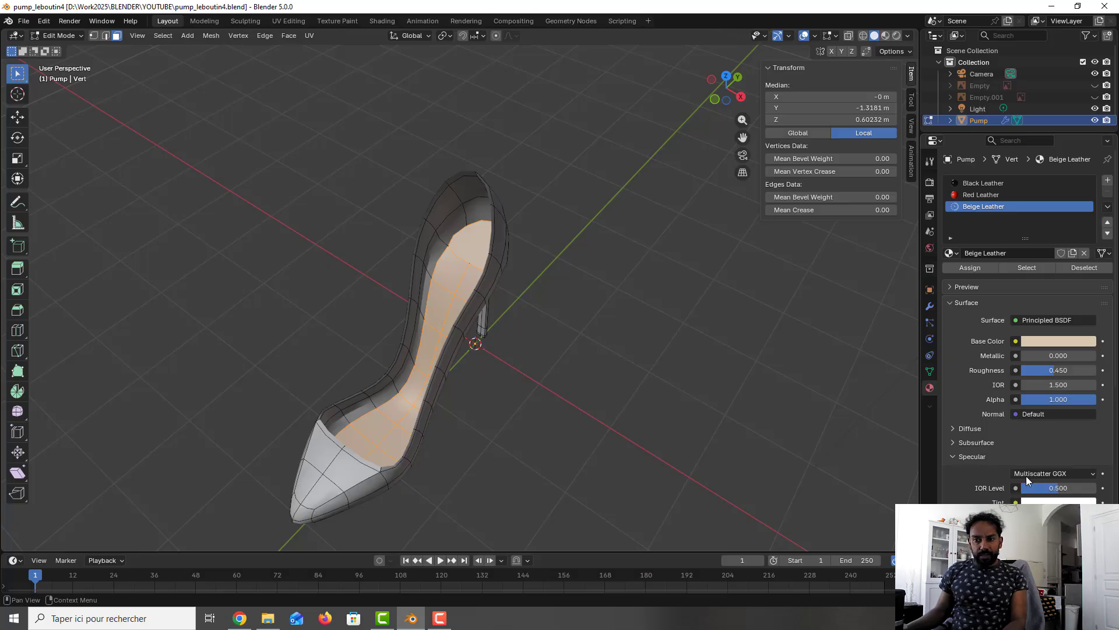
click(1053, 488)
text(0.)
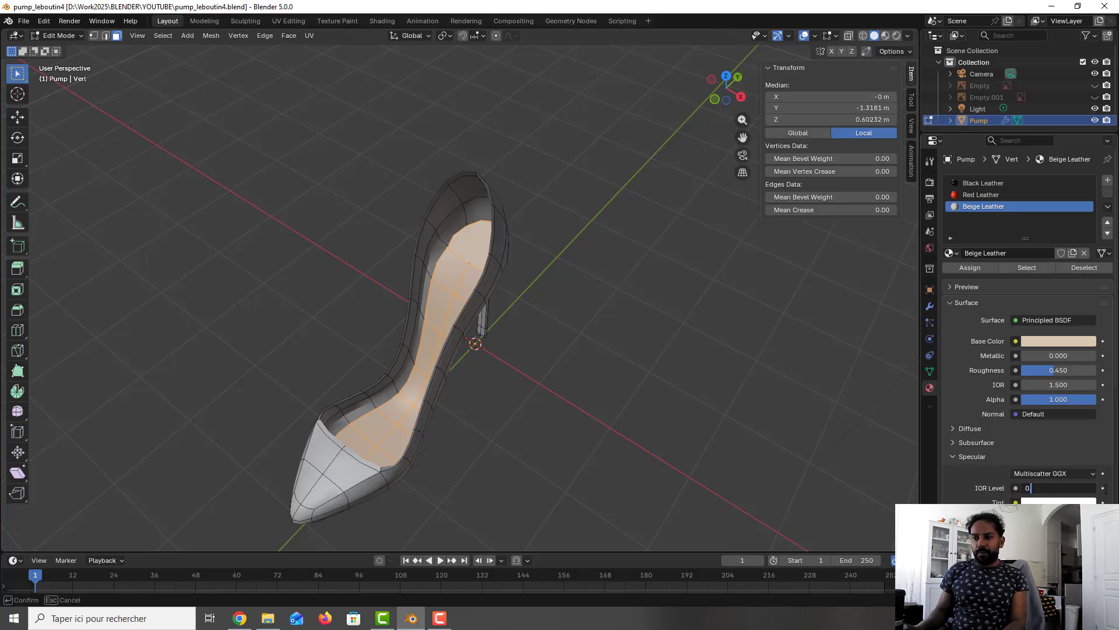
text(25)
key(Return)
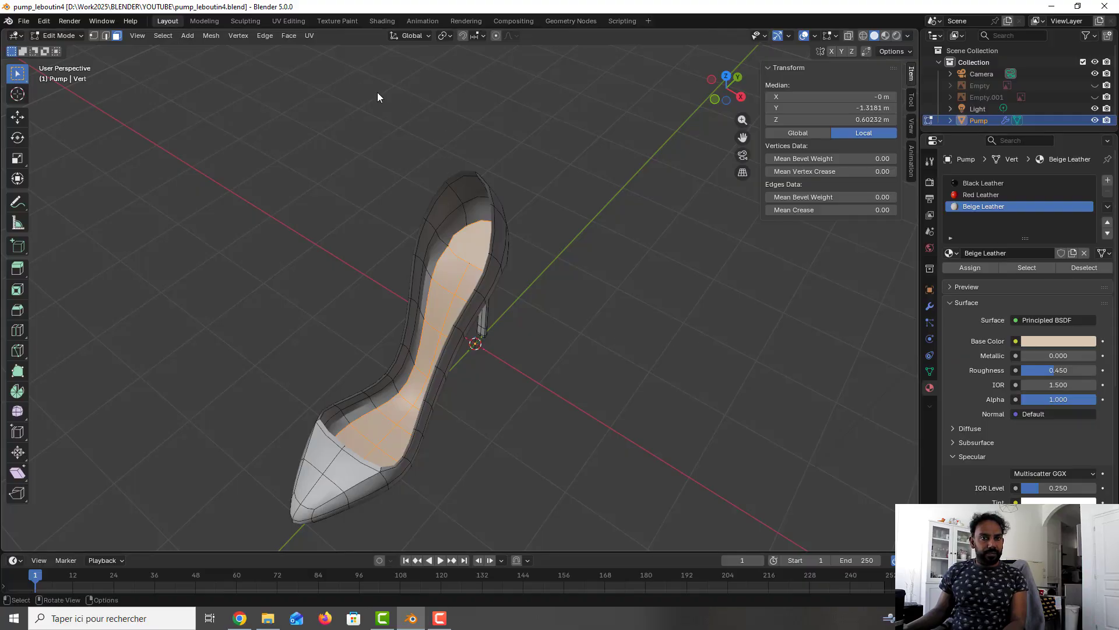
key(ctrl+s)
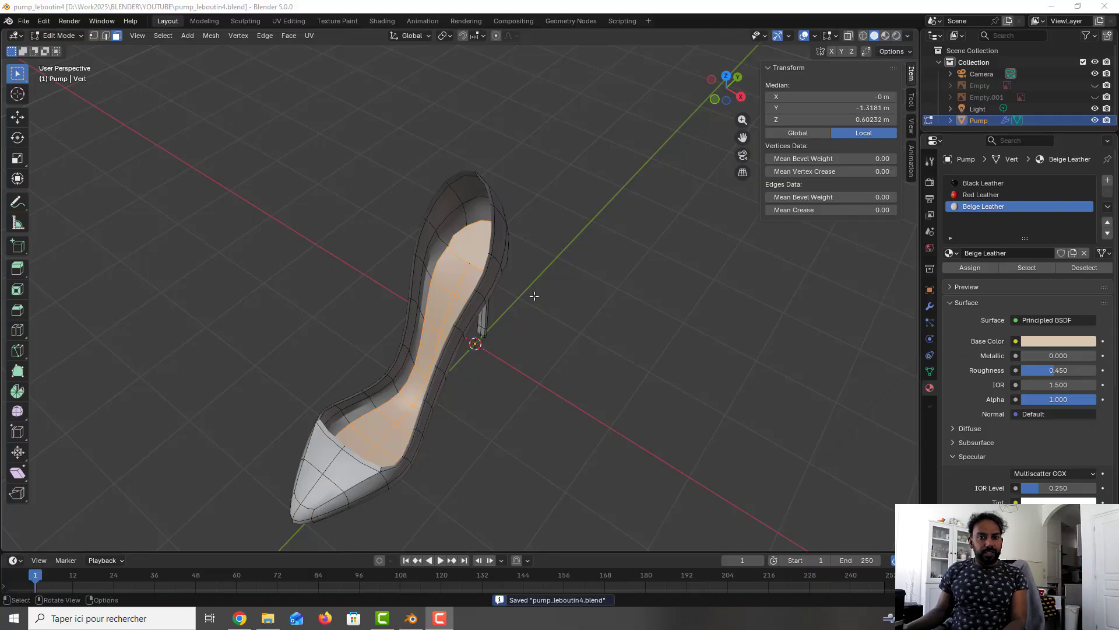
Return the pump to Object Mode, set the Subdivision modifier's viewport level to 2, and preview the materials from above
key(alt+a)
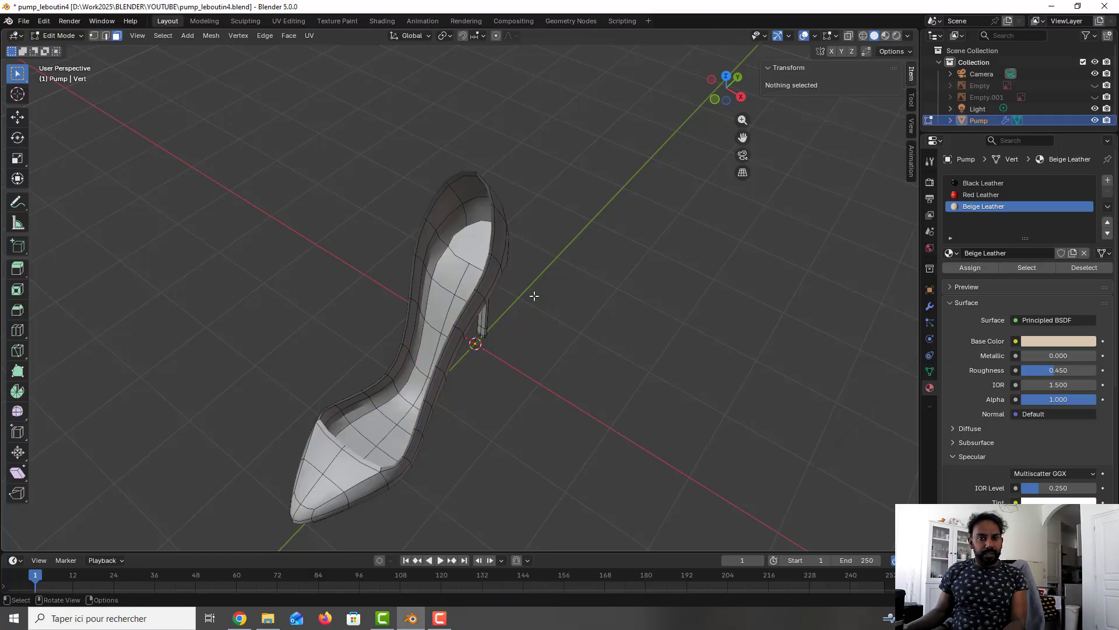
key(Tab)
middle_drag(472, 315, 537, 270)
click(931, 307)
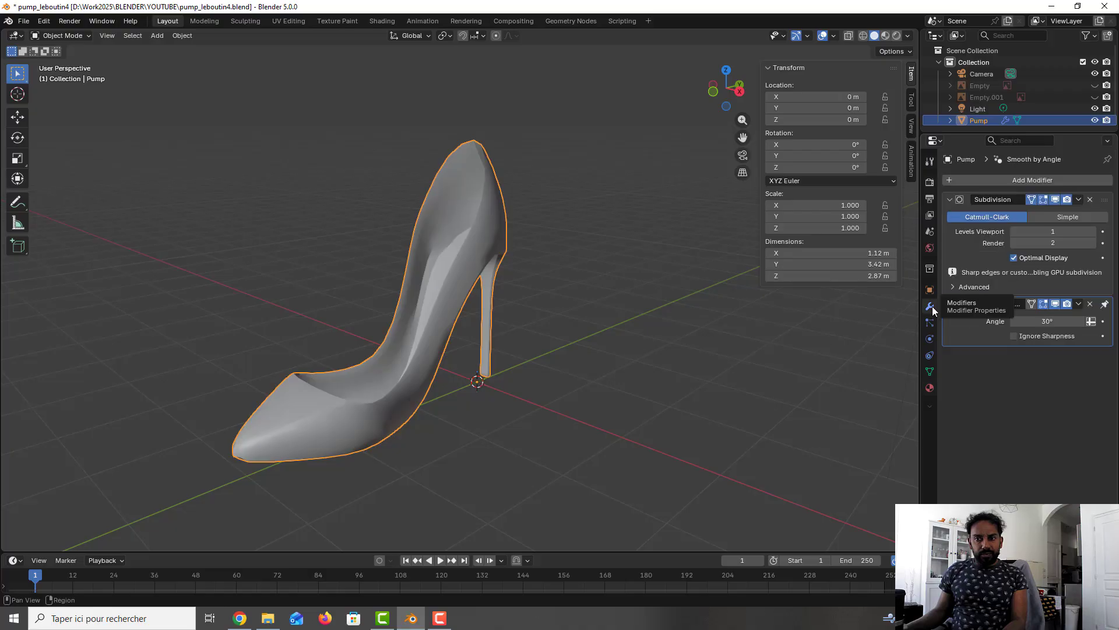
click(1067, 232)
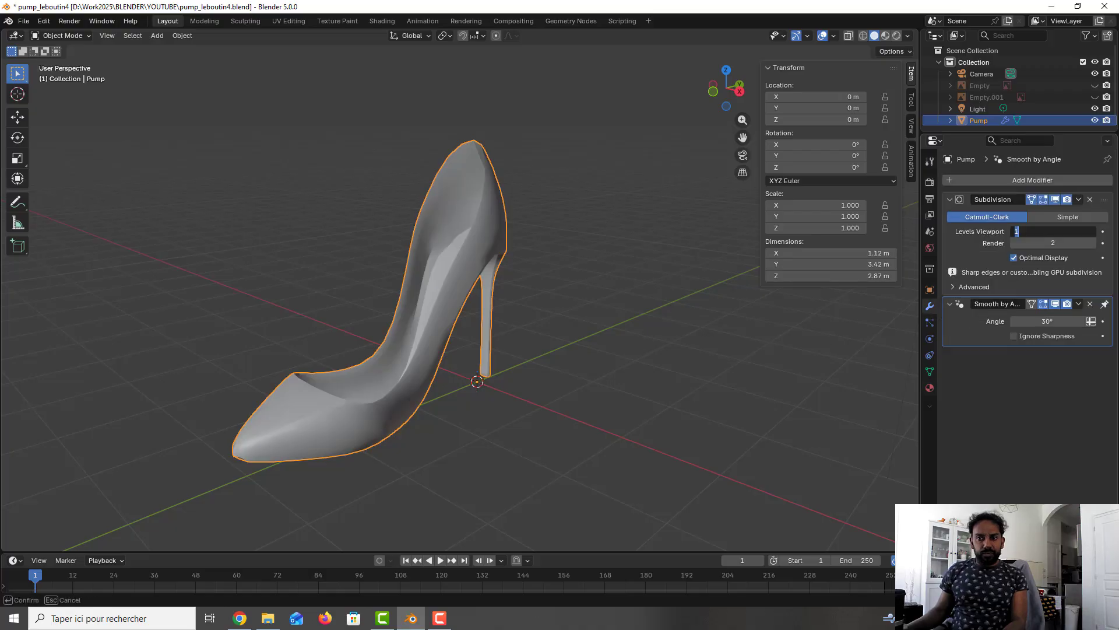
text(2)
key(Return)
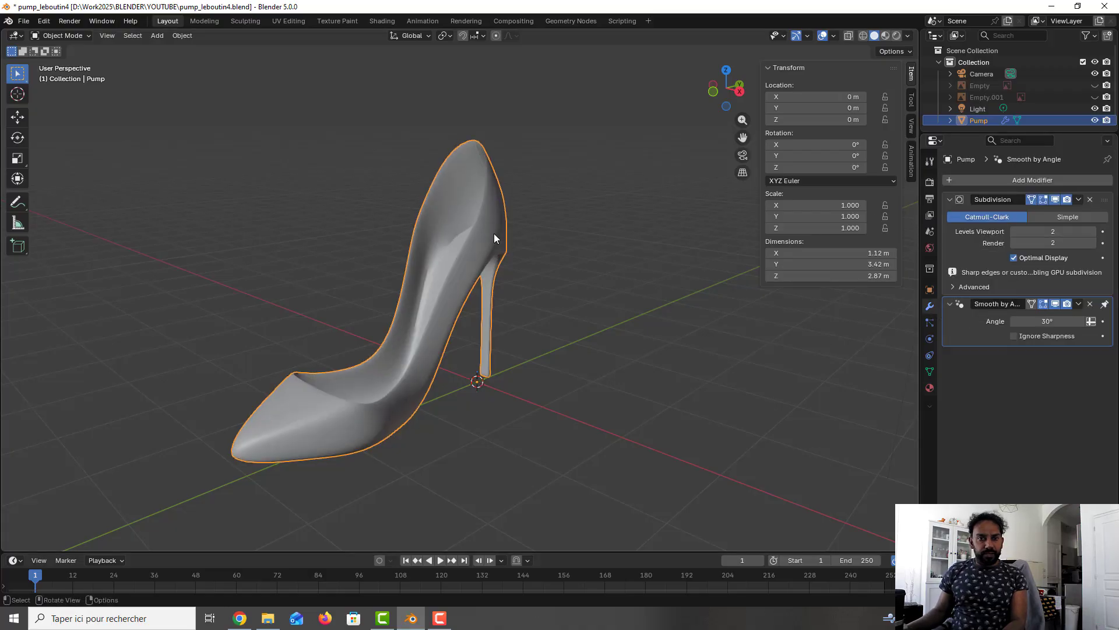
click(886, 36)
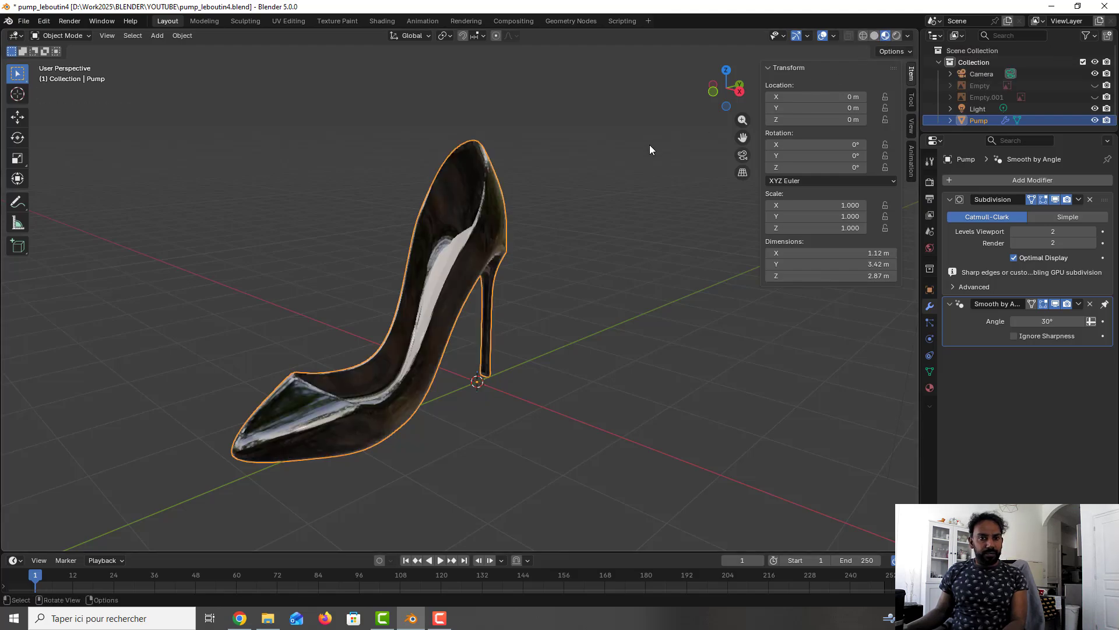
middle_drag(456, 202, 492, 254)
middle_drag(492, 254, 479, 264)
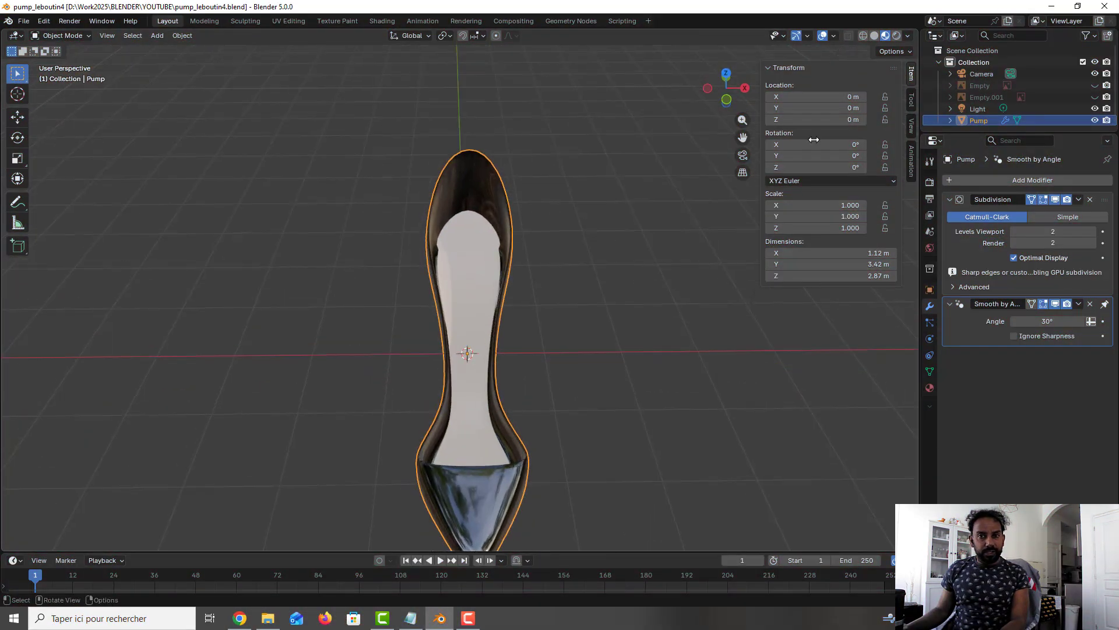
Return to solid shading and delete the single large face covering the heel end of the insole in Edit Mode
click(874, 35)
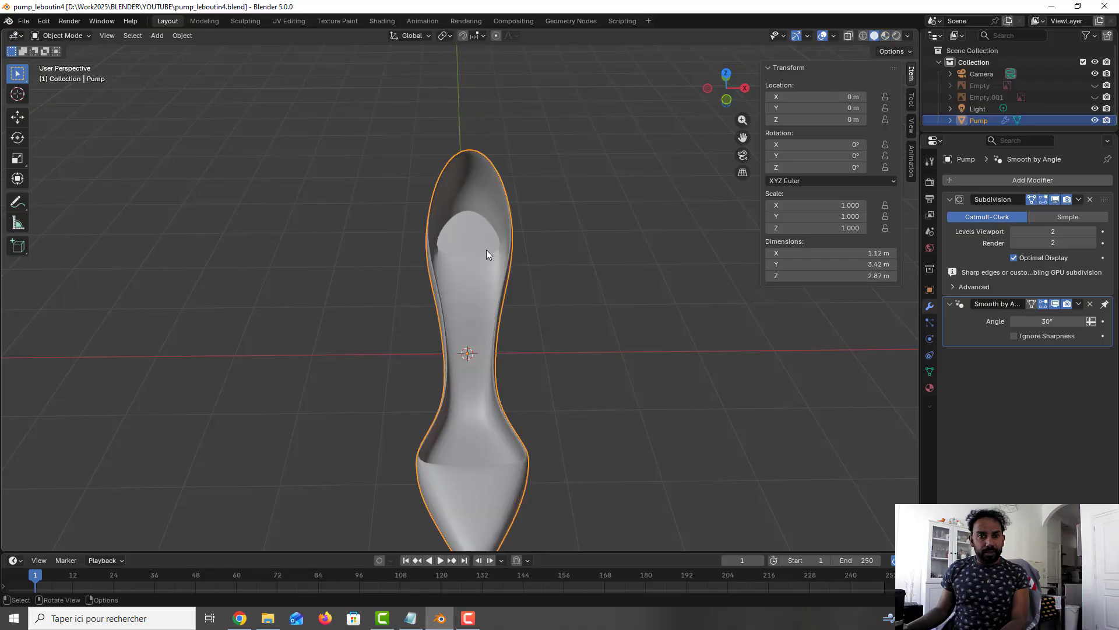
scroll(492, 222, up, 4)
scroll(492, 223, down, 2)
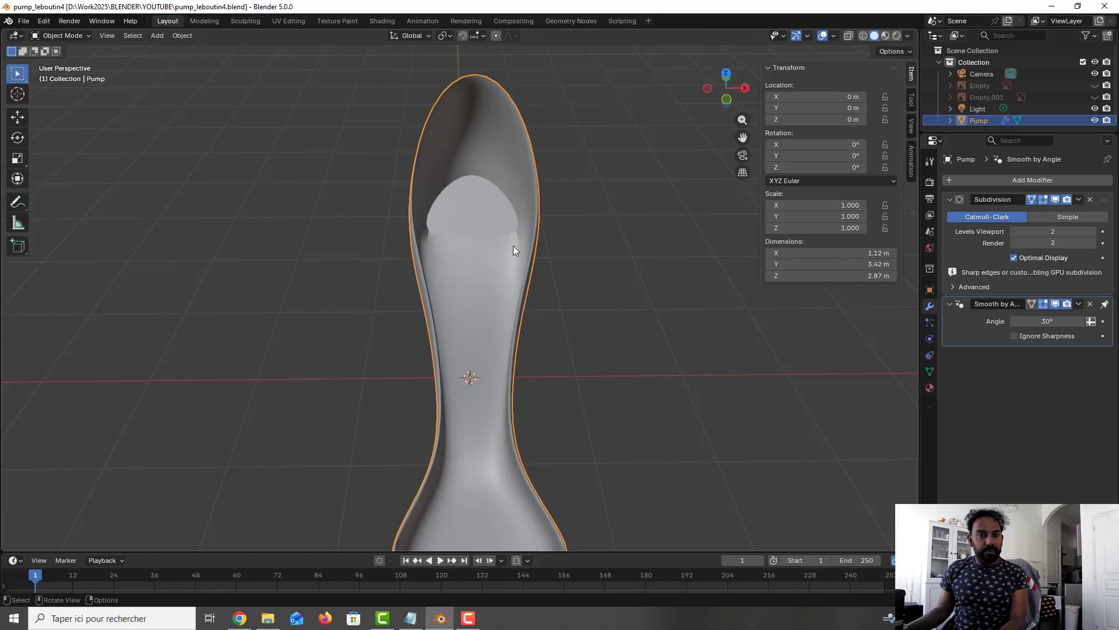
key(Tab)
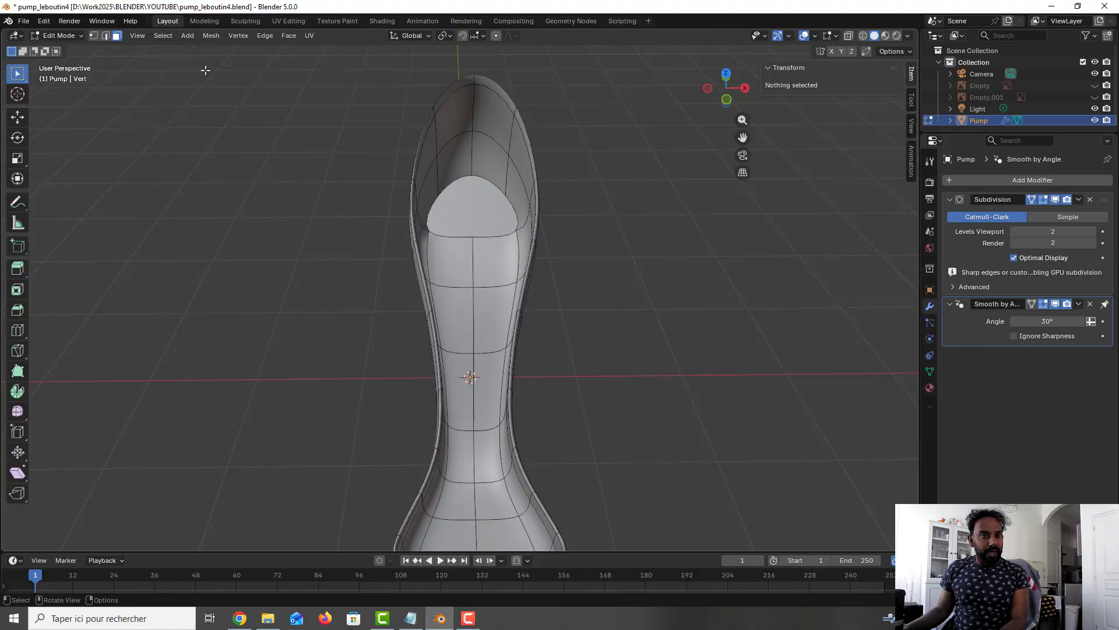
click(462, 199)
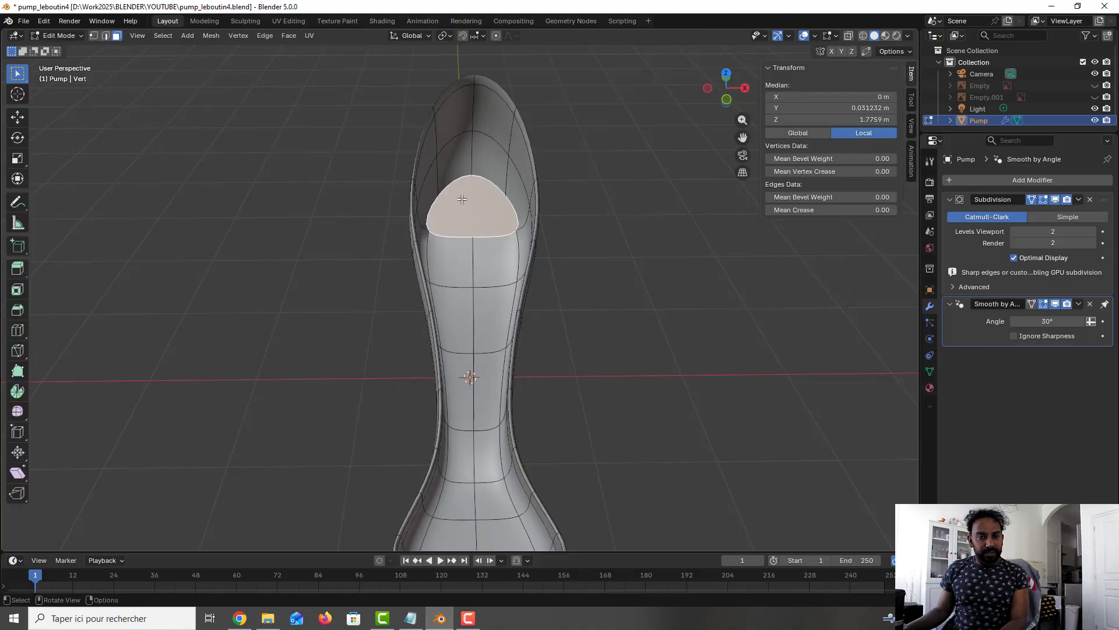
key(Delete)
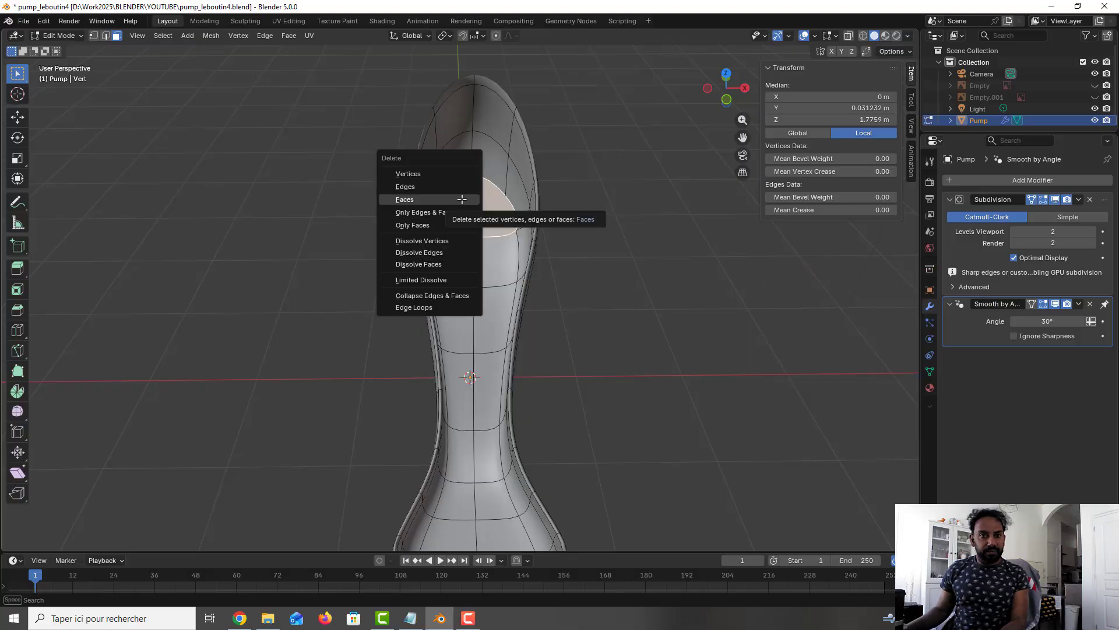
click(462, 199)
scroll(461, 201, up, 2)
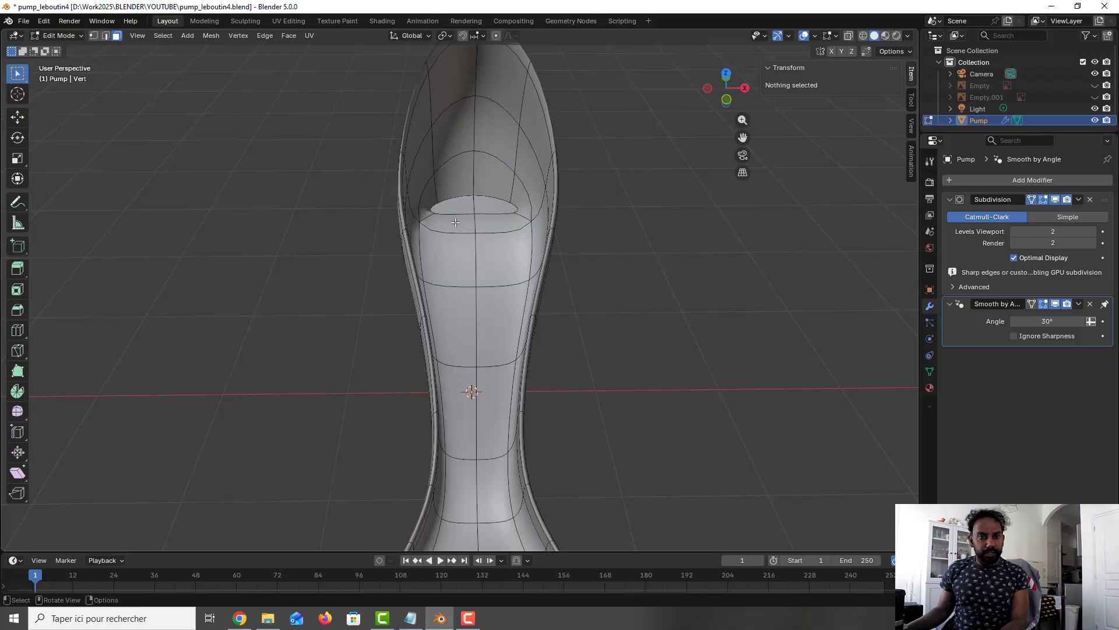
Delete the ring of faces inside the heel-end opening together with the two small faces at its center
click(456, 222)
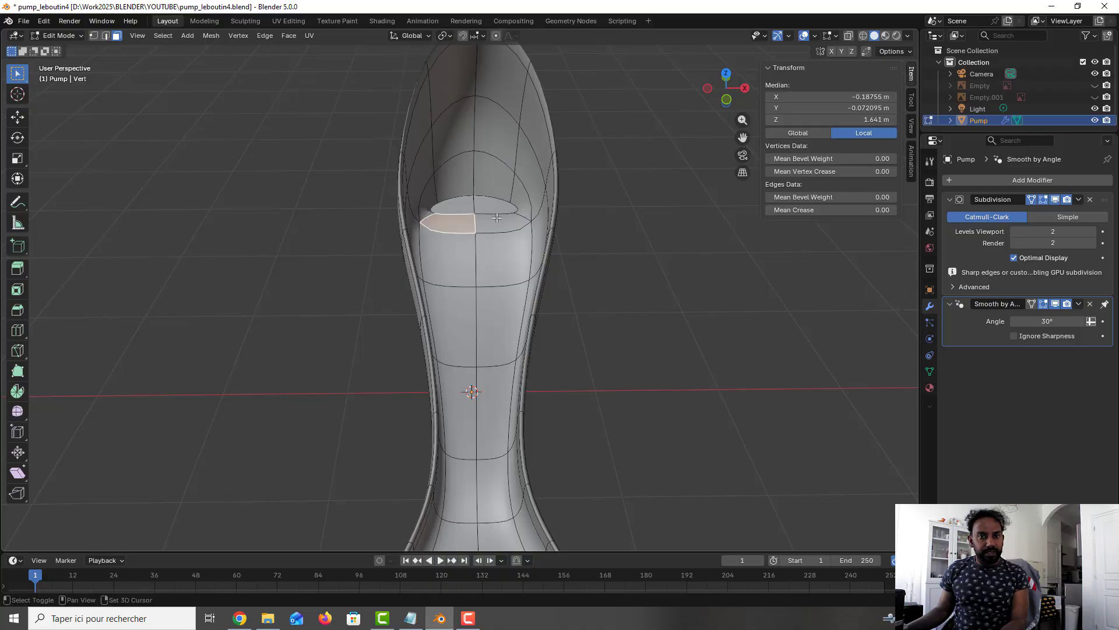
alt+shift+click(497, 218)
shift+click(520, 196)
shift+click(502, 180)
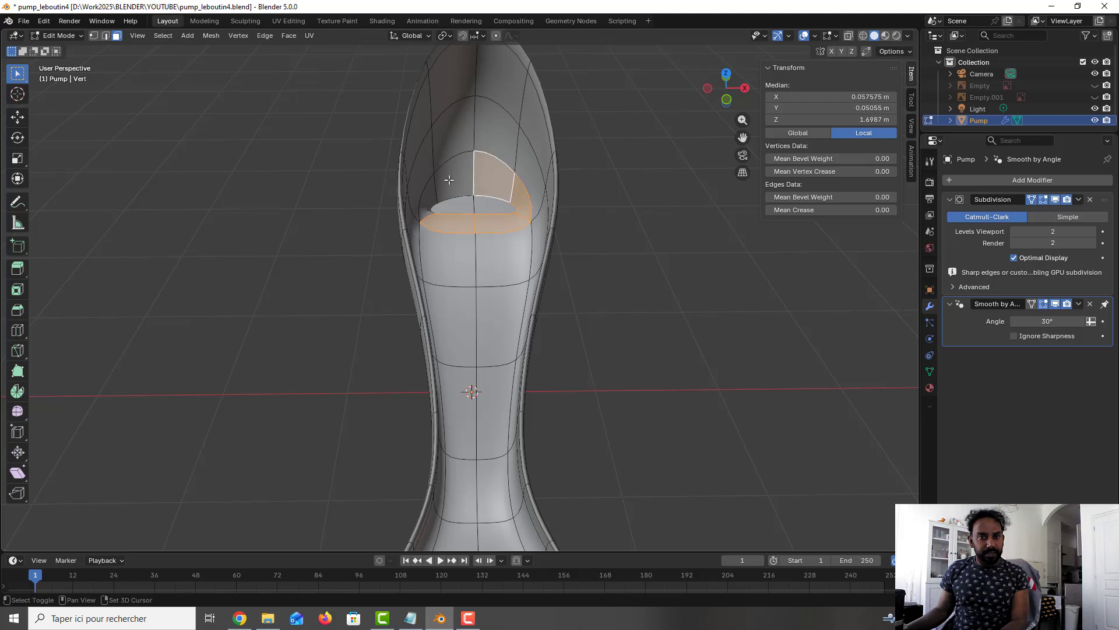
shift+click(428, 200)
shift+click(427, 201)
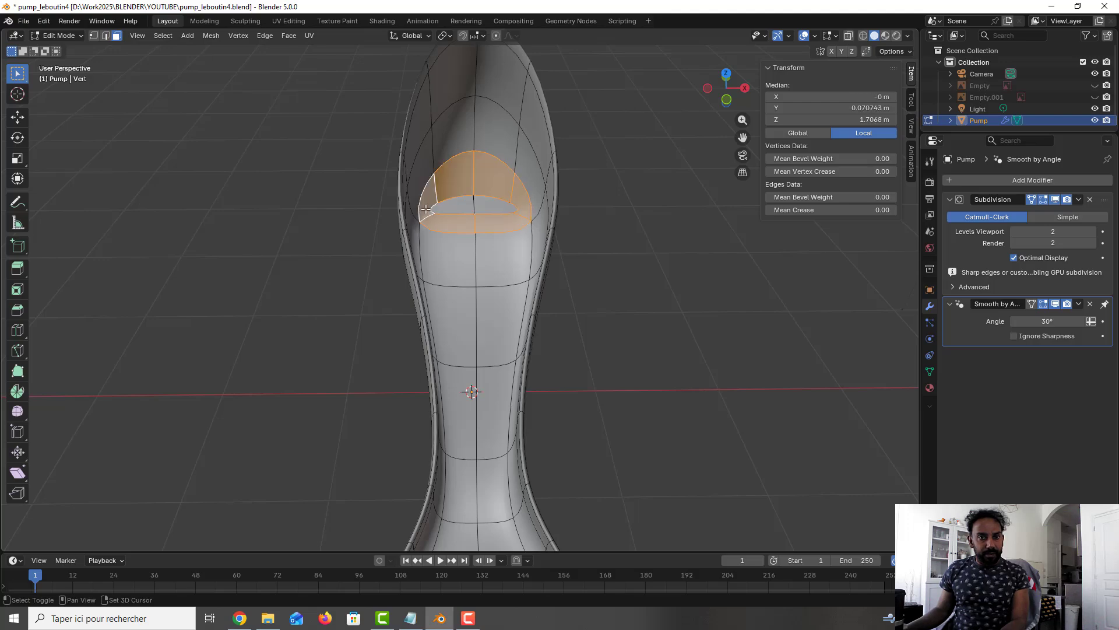
shift+click(475, 206)
shift+click(490, 207)
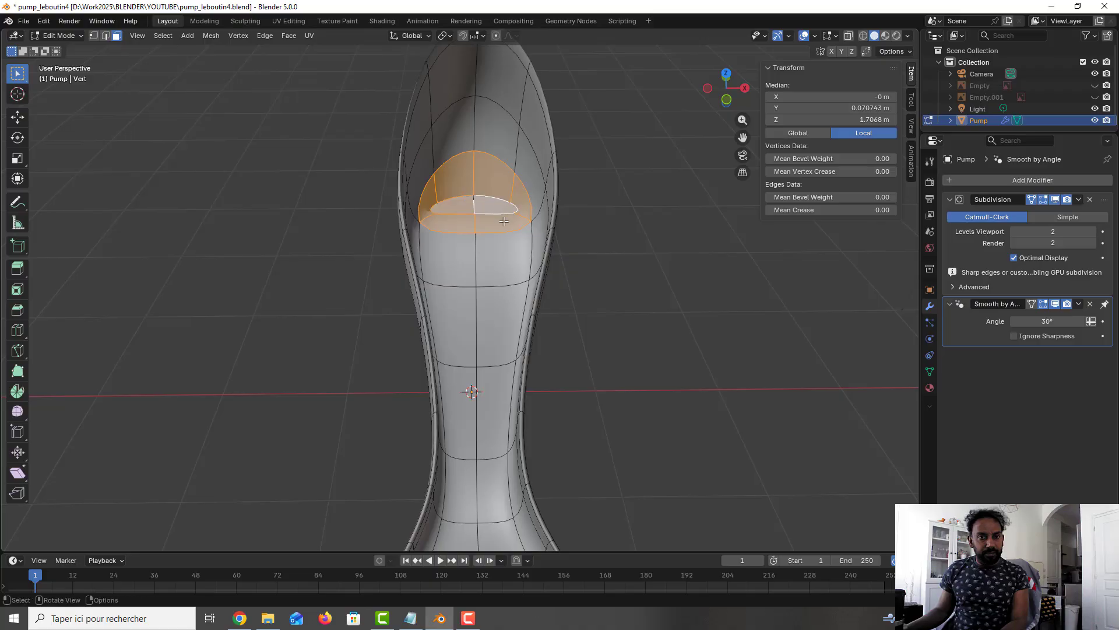
mouse_move(491, 229)
middle_down()
mouse_move(483, 237)
mouse_move(498, 215)
middle_up()
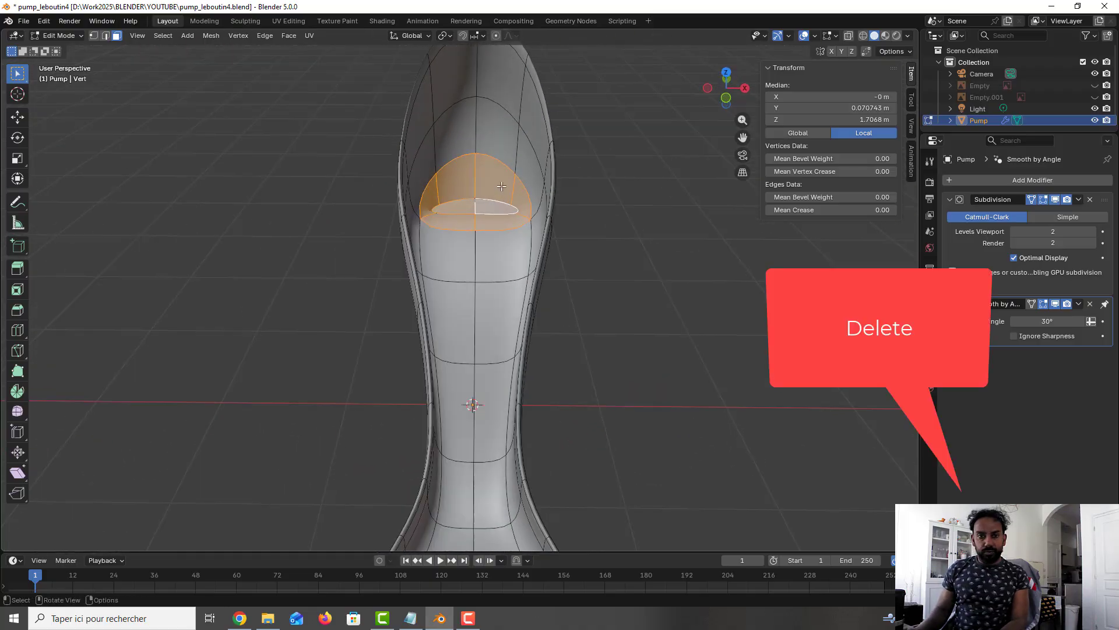
key(Delete)
click(501, 187)
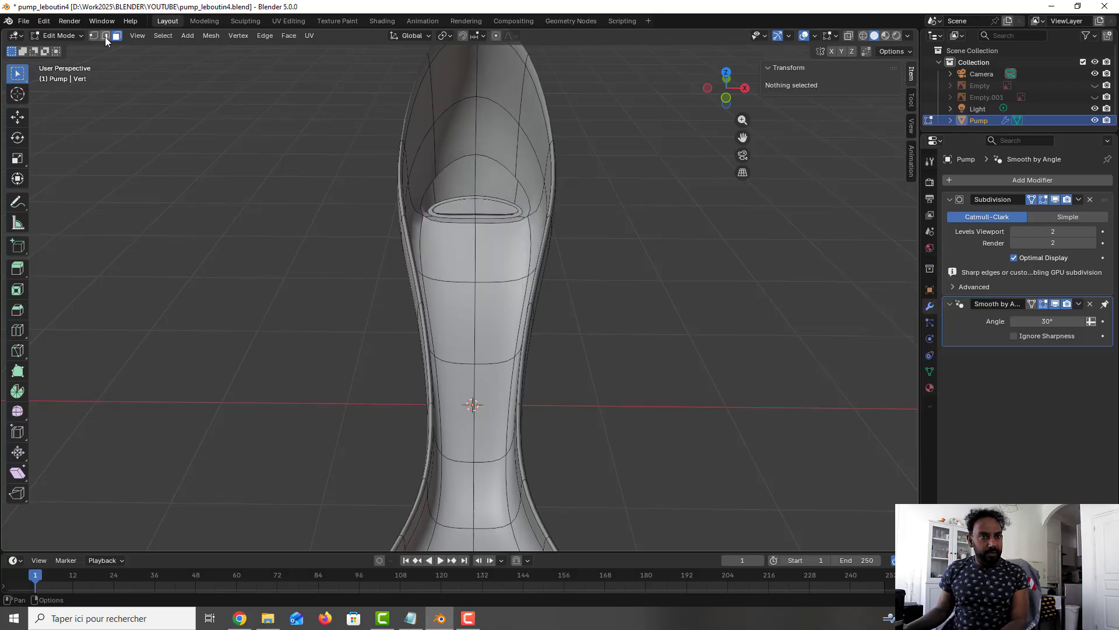
Fill the heel-end opening of the insole with a face from its surrounding edge loop and save the file
click(105, 36)
click(491, 160)
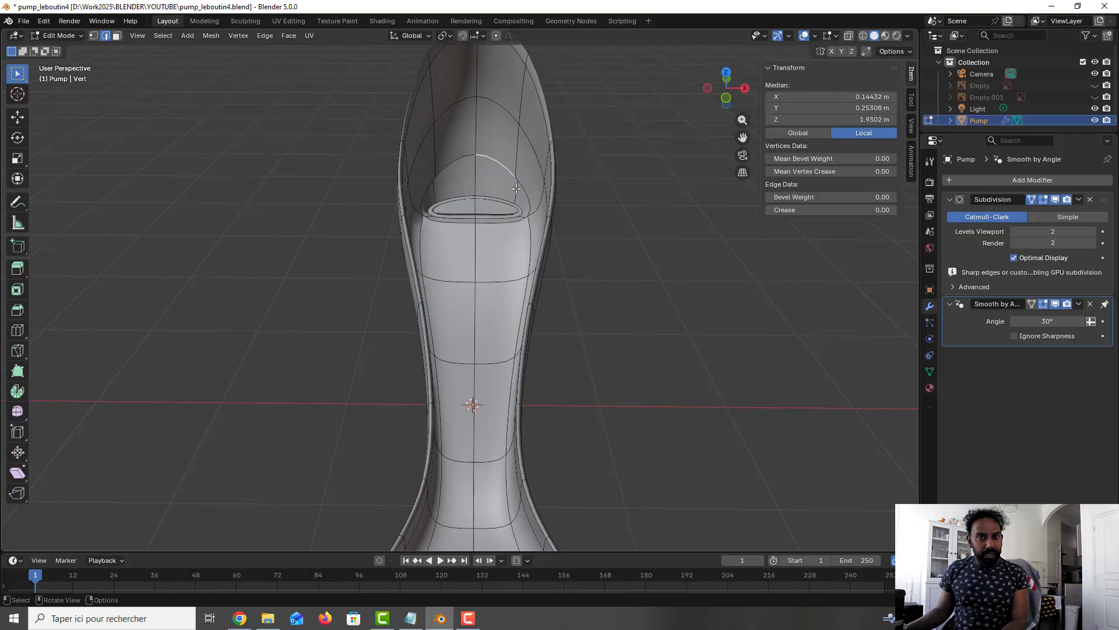
shift+click(525, 189)
key(g)
middle_drag(519, 223, 440, 228)
shift+click(439, 229)
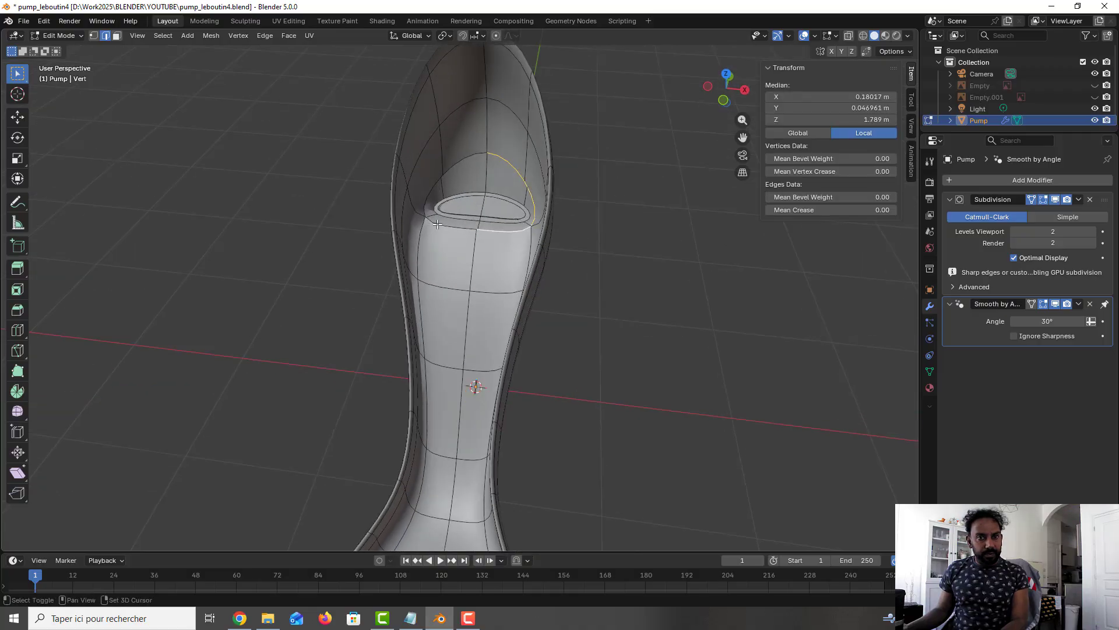
shift+click(429, 211)
shift+click(430, 199)
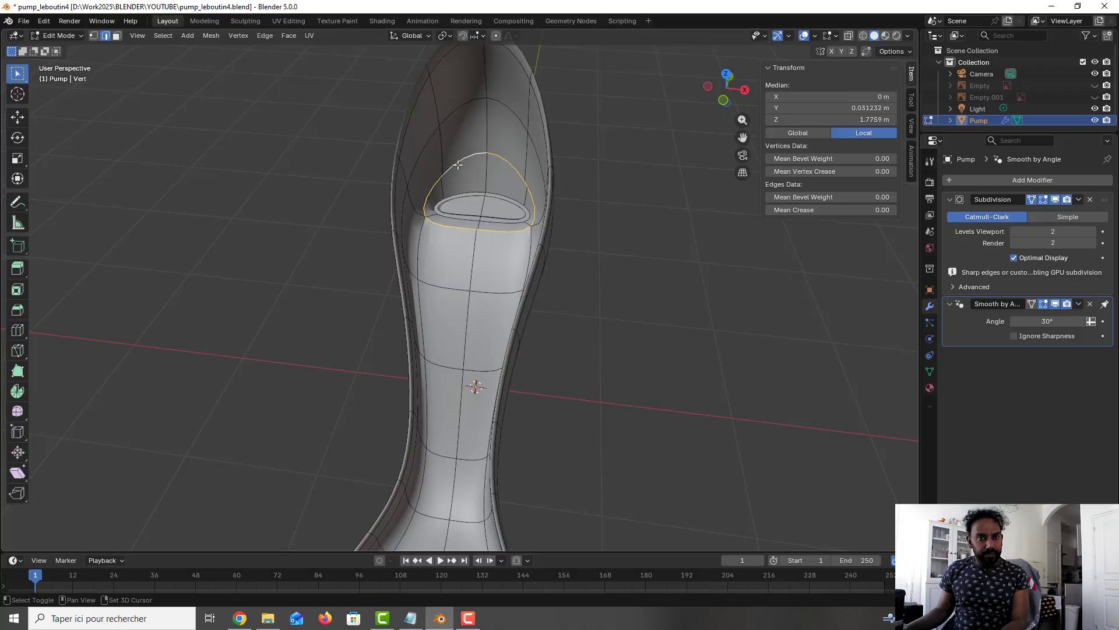
mouse_move(494, 205)
middle_down()
mouse_move(513, 216)
mouse_move(492, 214)
middle_up()
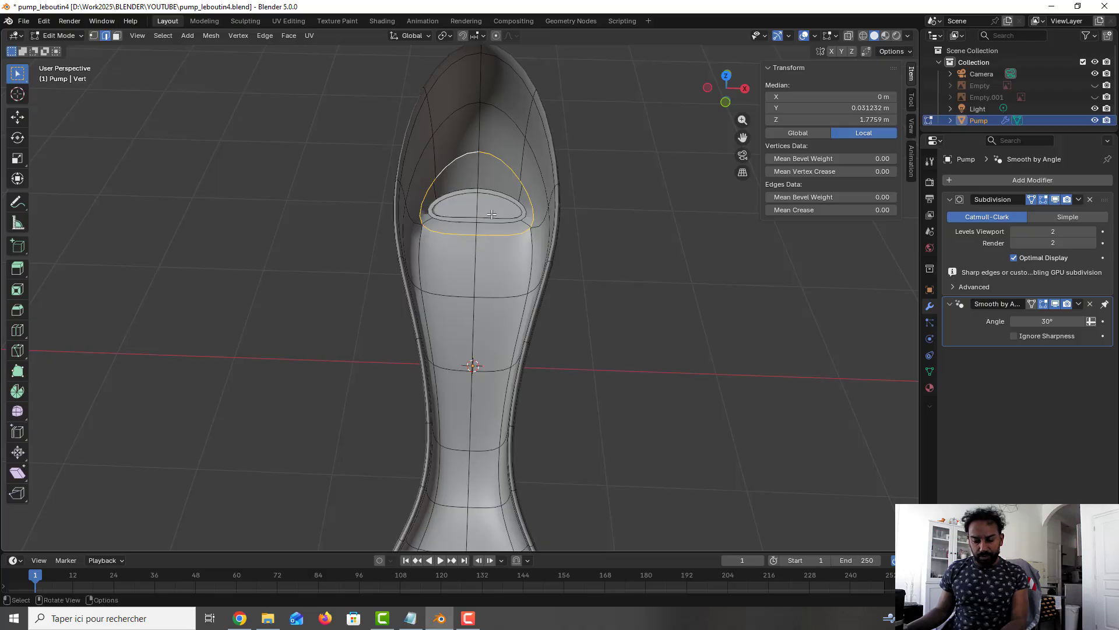
key(f)
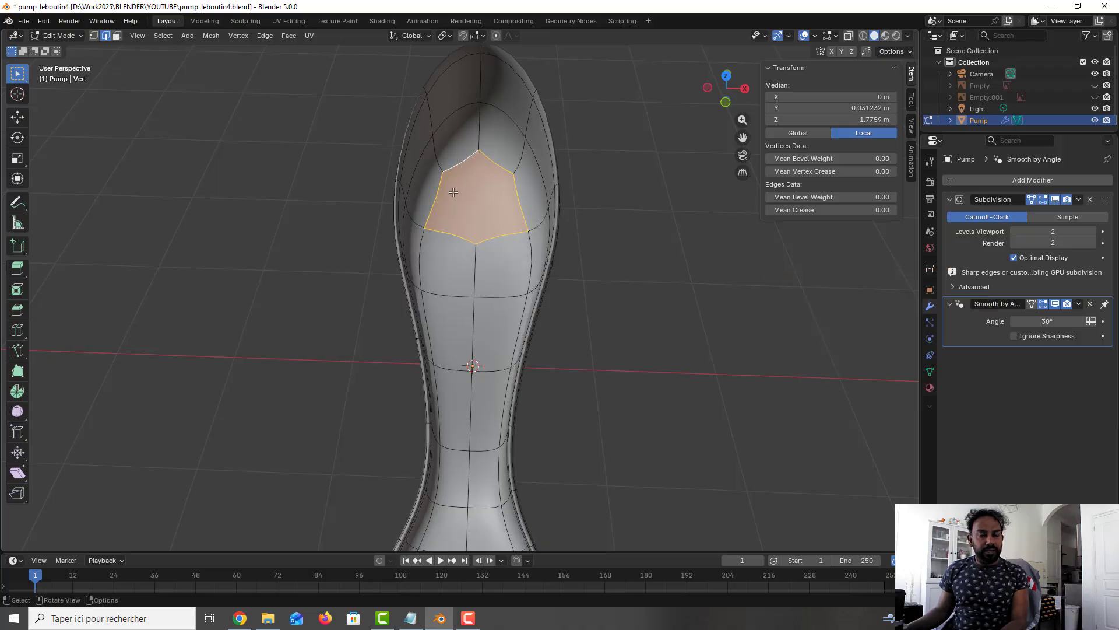
click(361, 215)
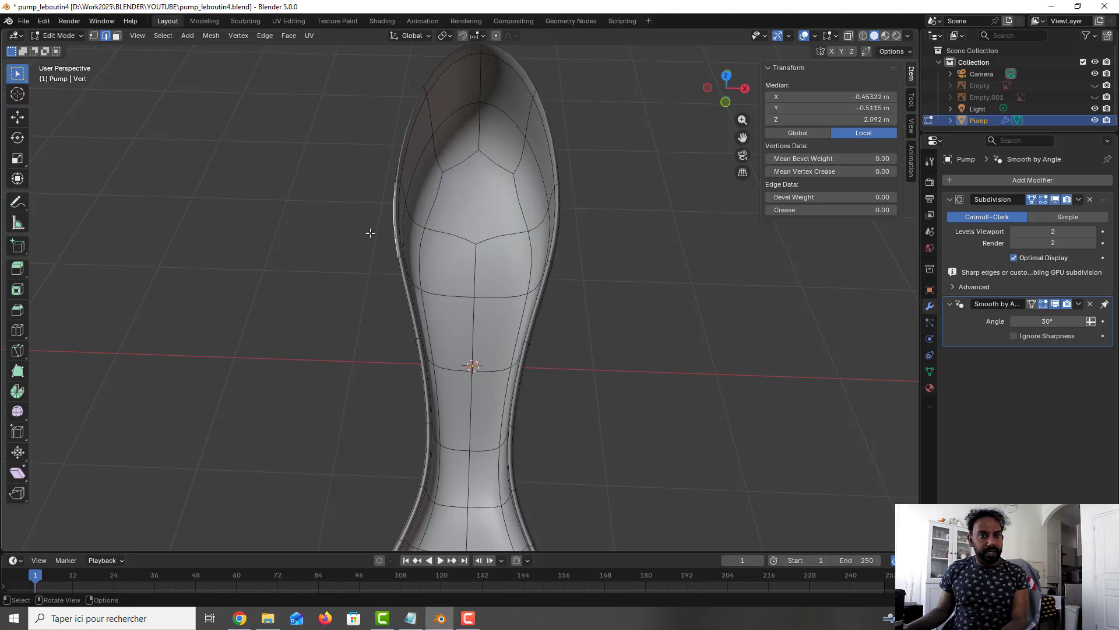
middle_drag(370, 232, 371, 232)
middle_drag(401, 202, 409, 209)
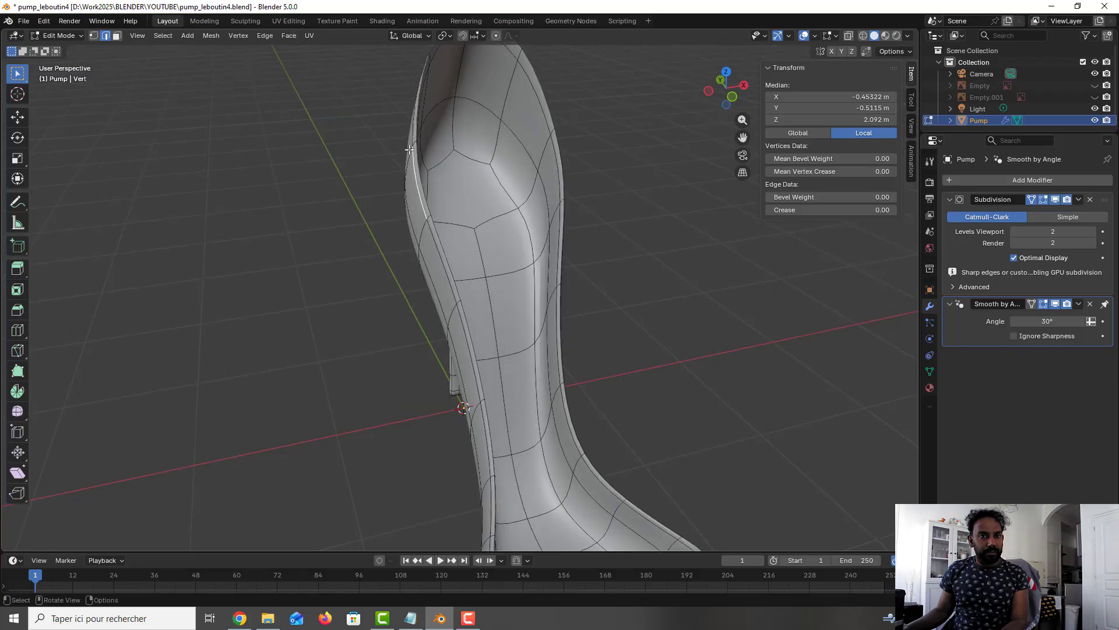
key(ctrl+s)
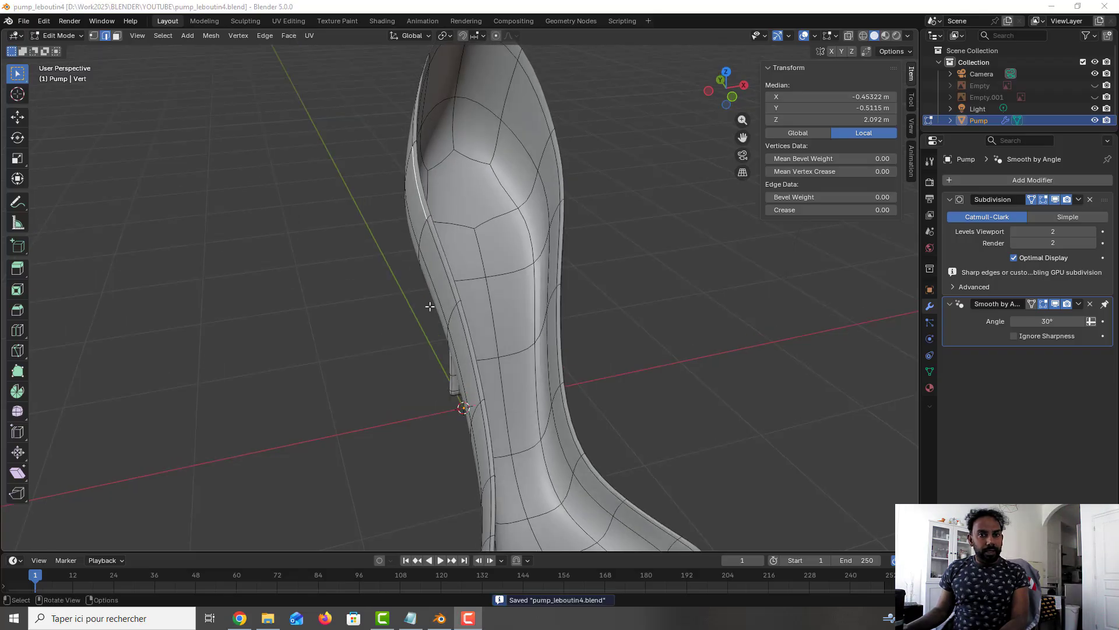
Assign the Beige Leather material to the new heel face along with the other insole faces, using Material Preview shading
scroll(430, 306, down, 5)
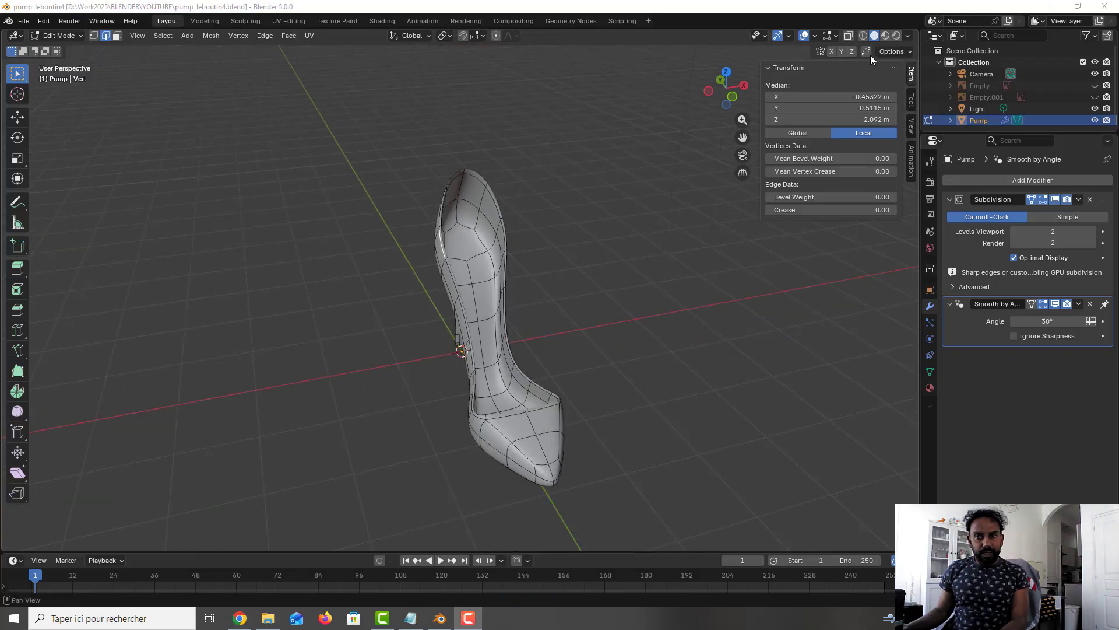
click(886, 36)
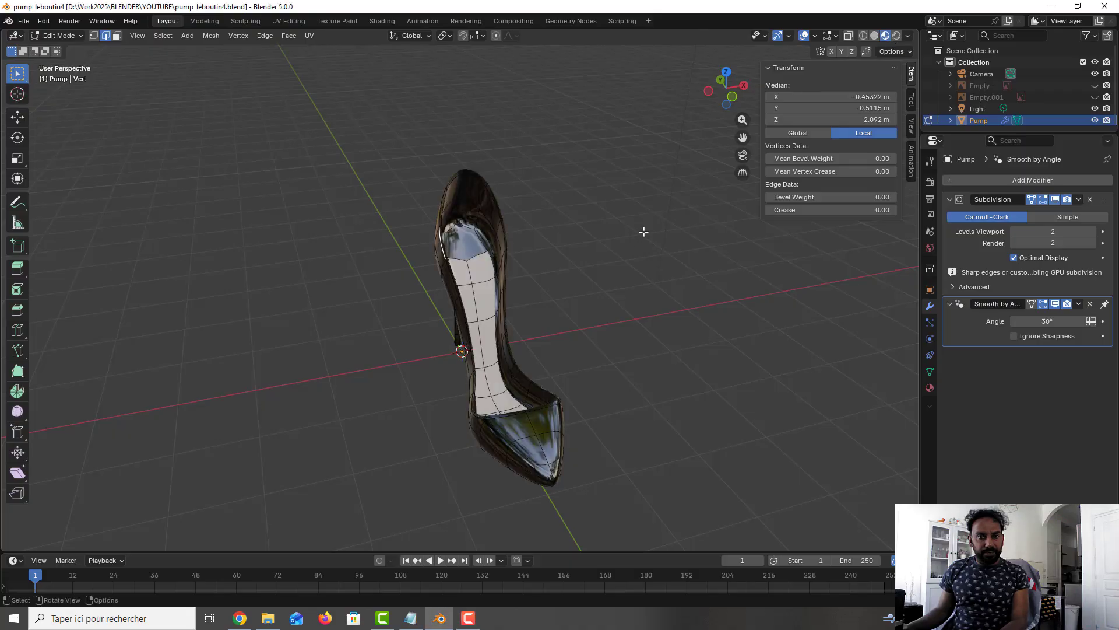
middle_drag(580, 266, 550, 260)
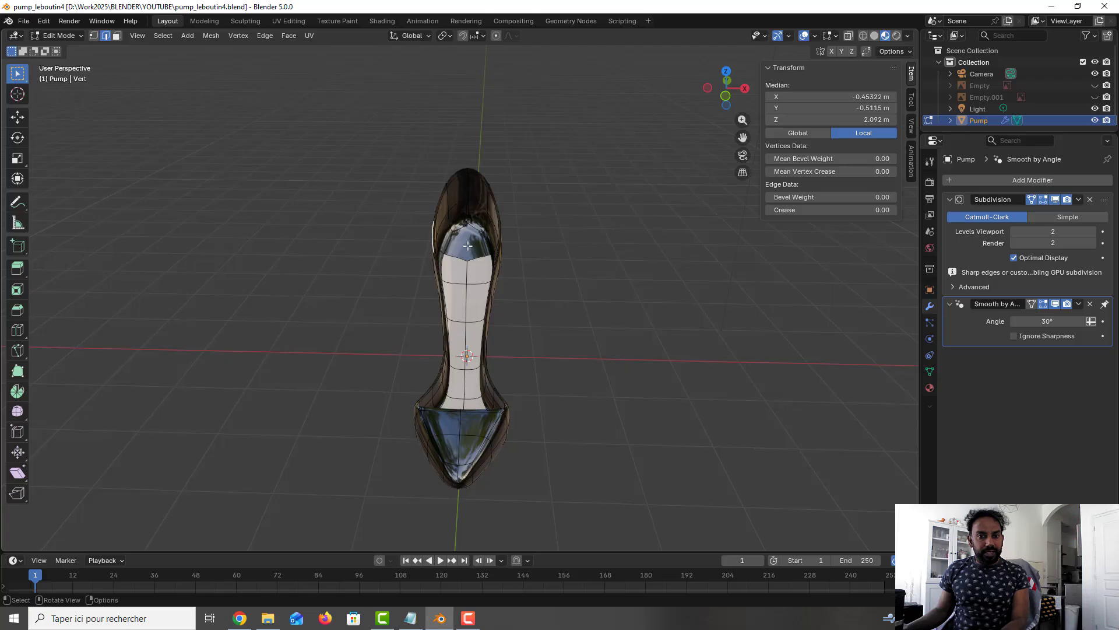
click(929, 387)
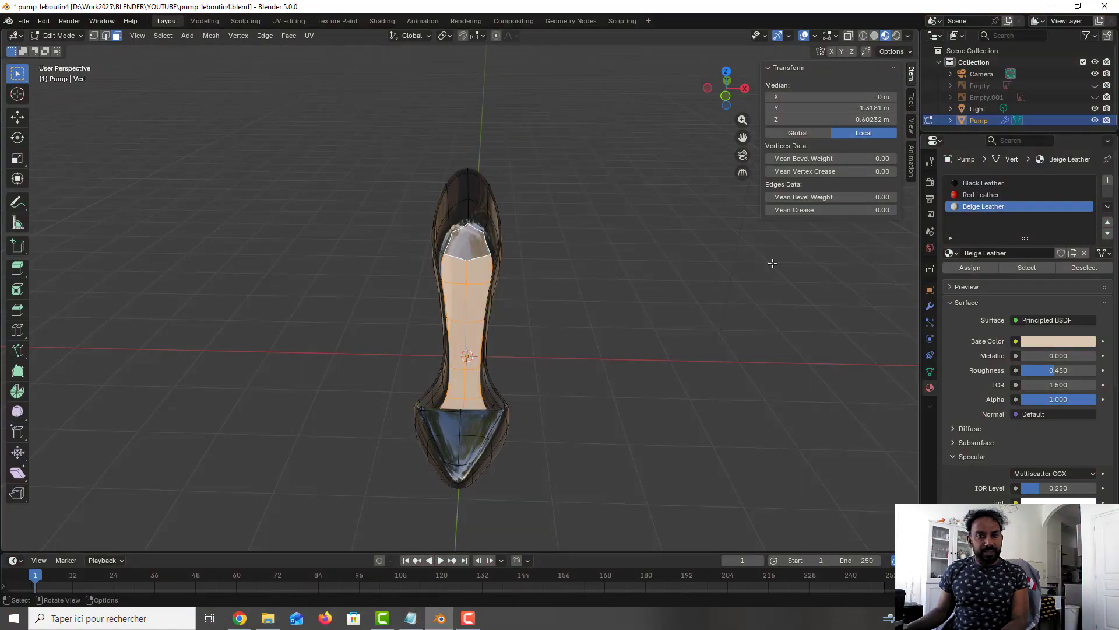
click(981, 267)
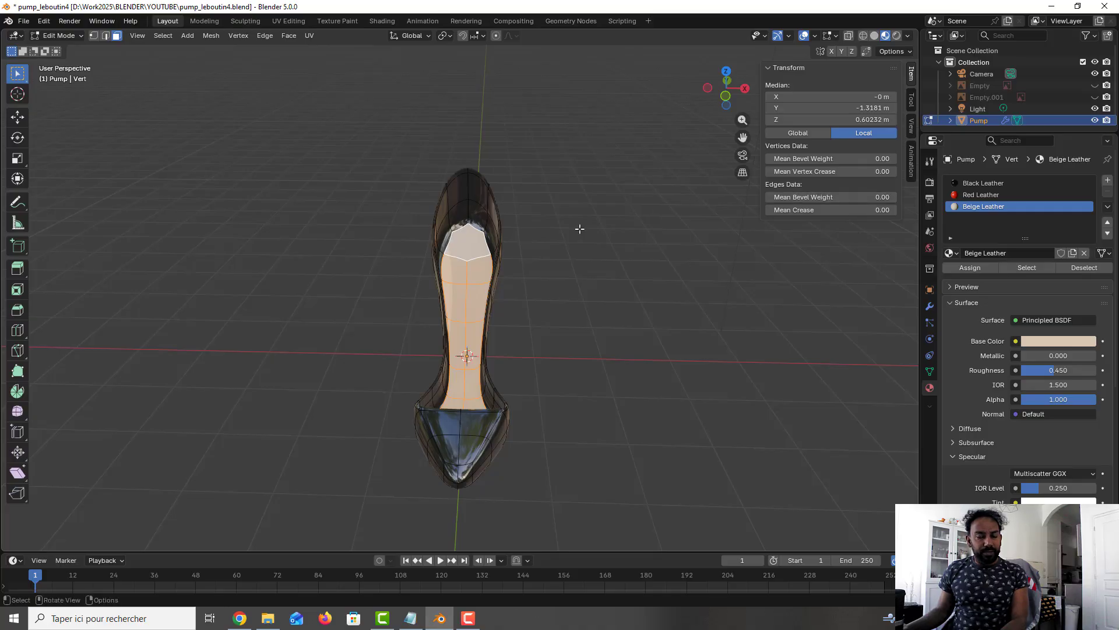
In vertex selection mode, knife-cut the insole's heel face crosswise between its two side corner vertices near the rear tip
scroll(464, 225, up, 1)
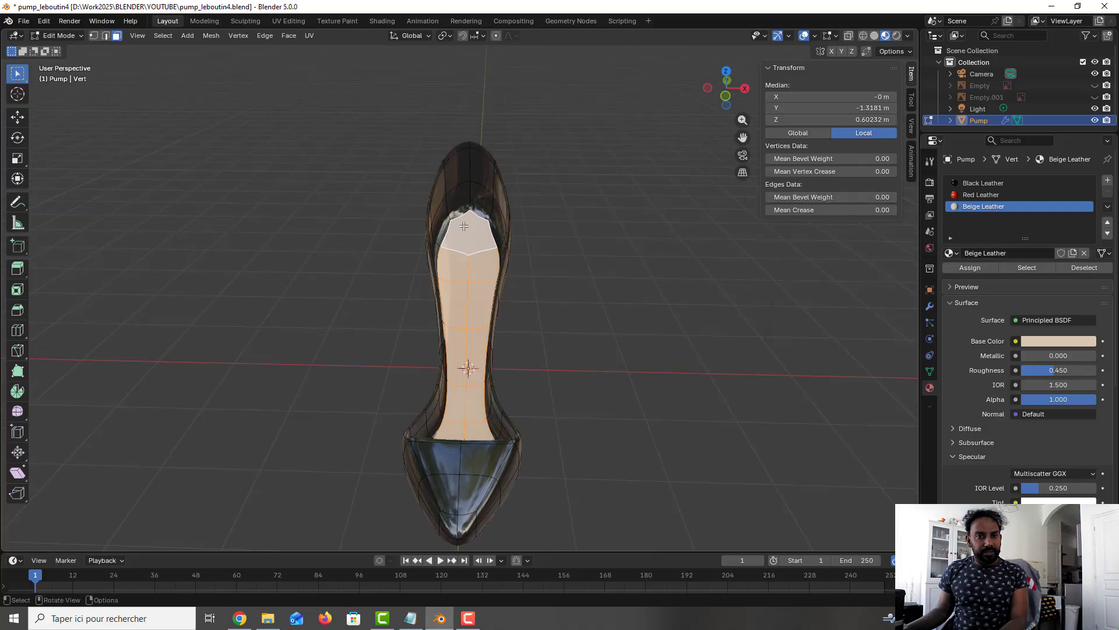
key(Tab)
middle_drag(471, 234, 504, 246)
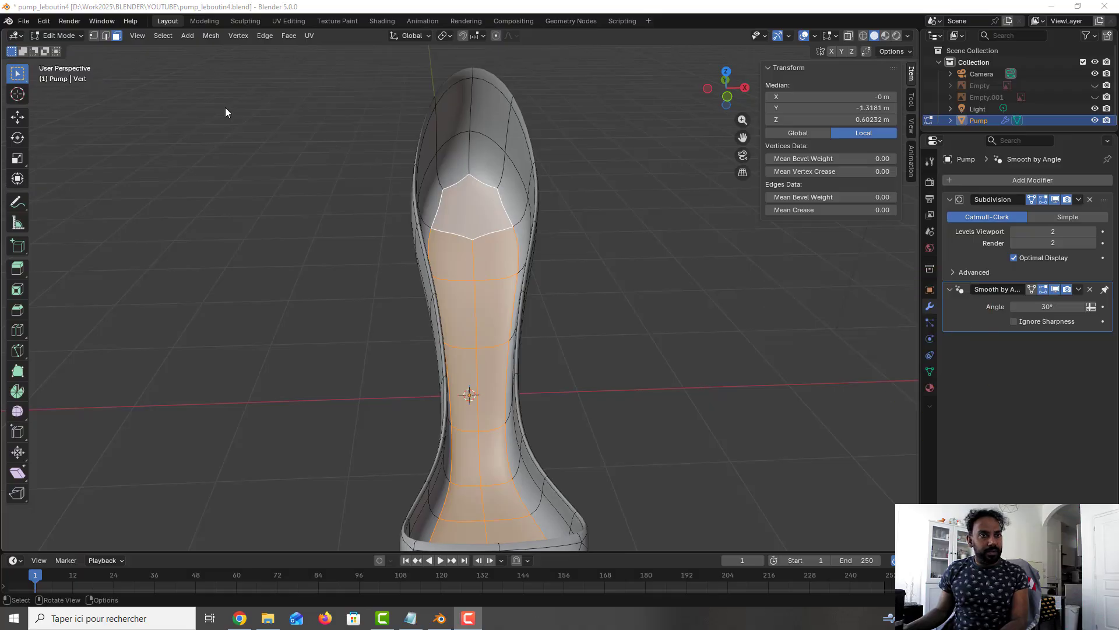
click(106, 36)
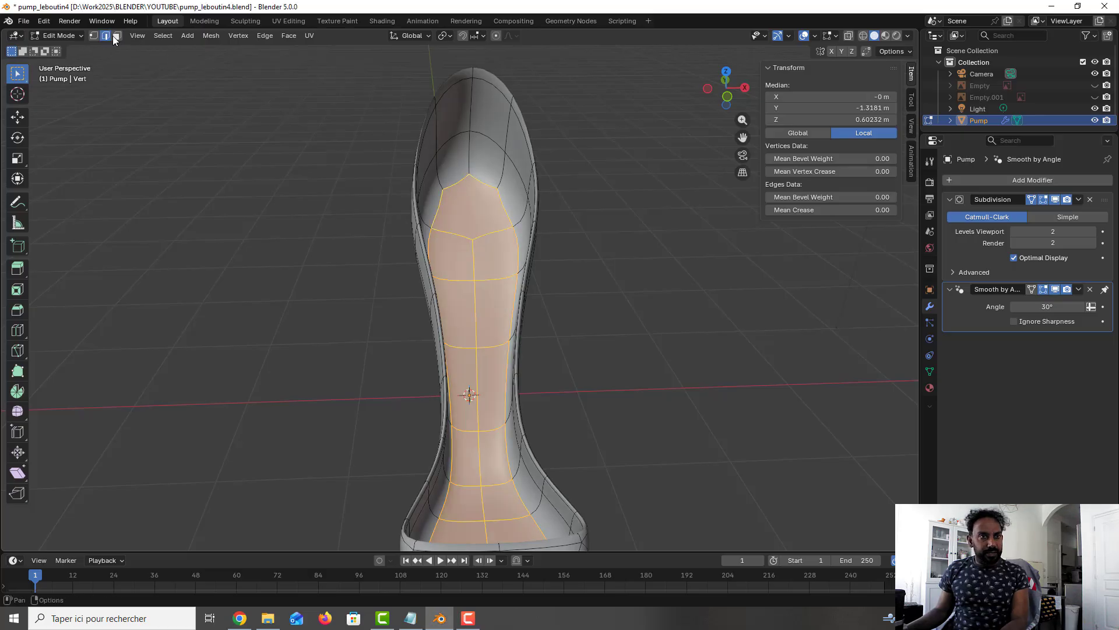
click(94, 38)
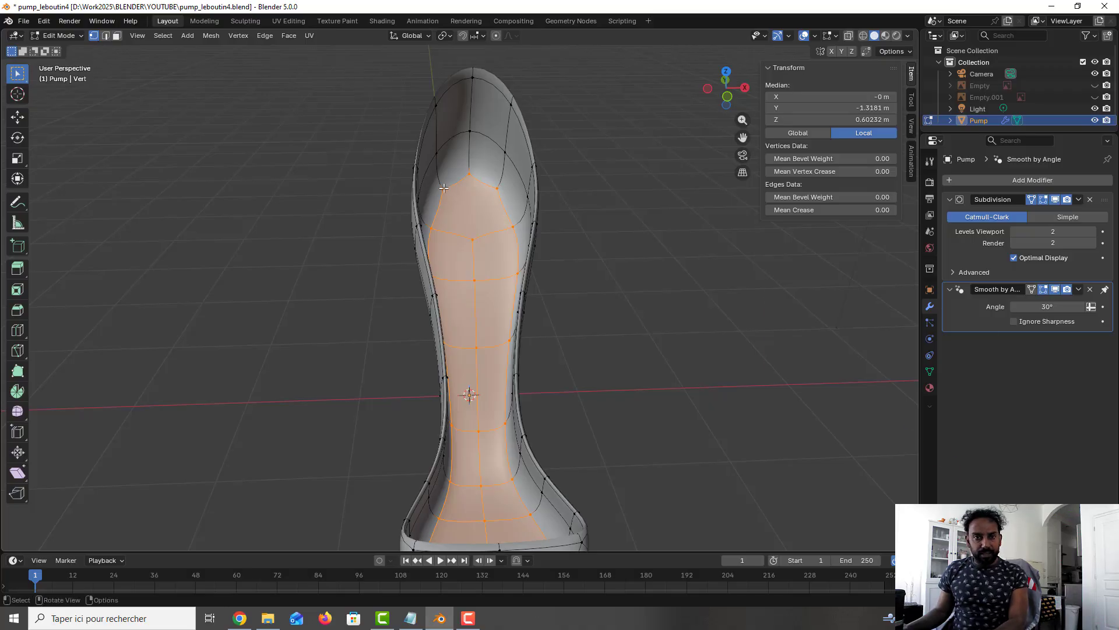
key(k)
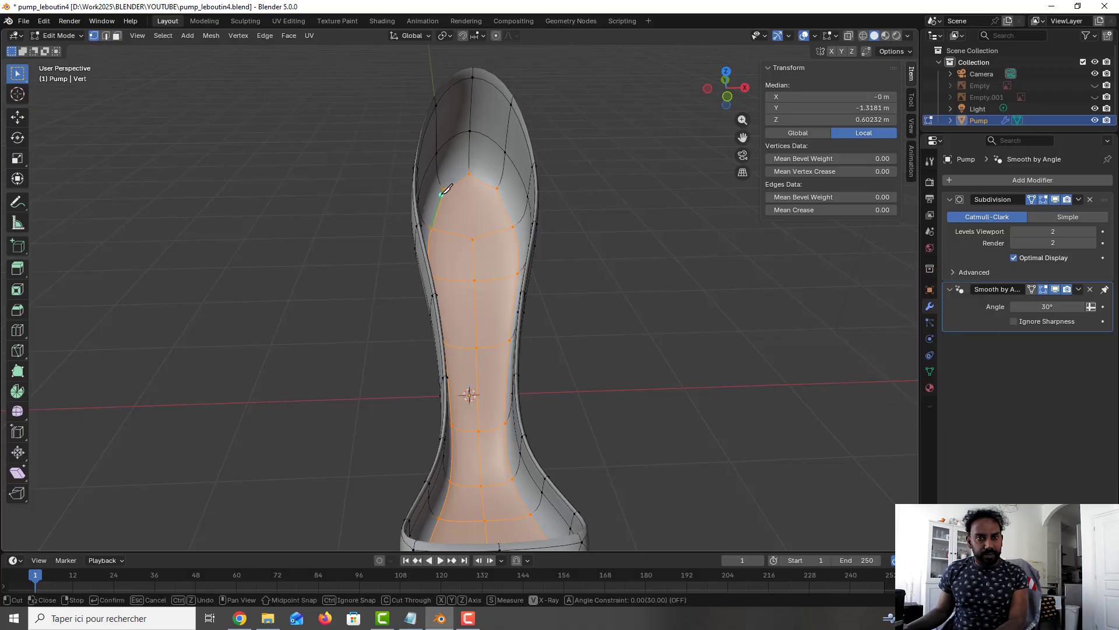
click(443, 189)
click(497, 189)
key(Return)
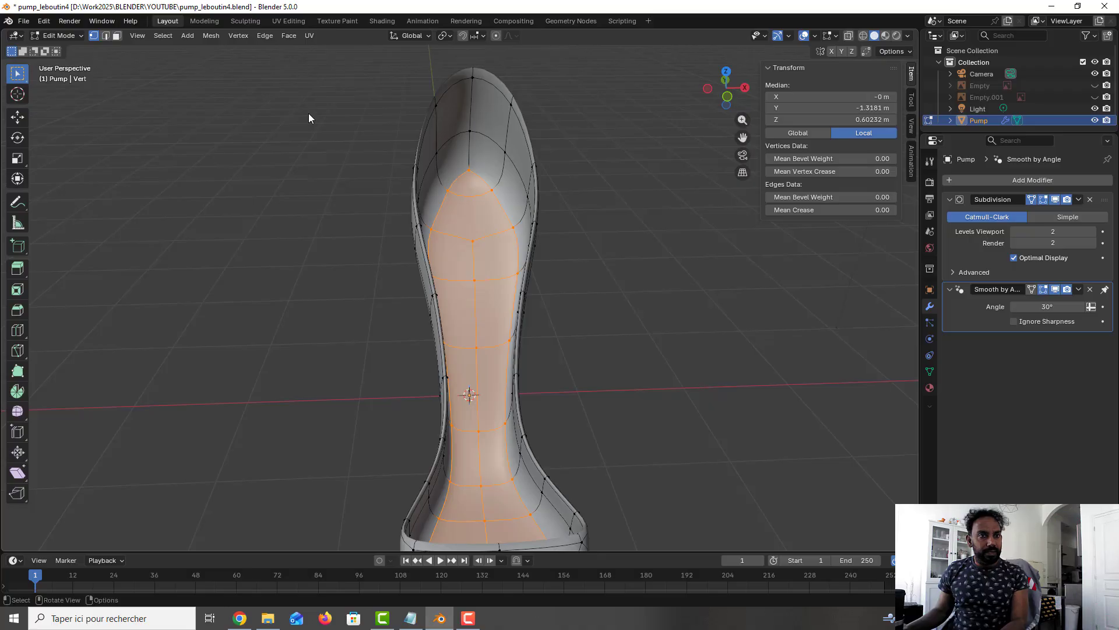
Knife-cut the insole's heel face lengthwise from its rear tip vertex across the crosswise cut to the center vertex of its front edge
key(k)
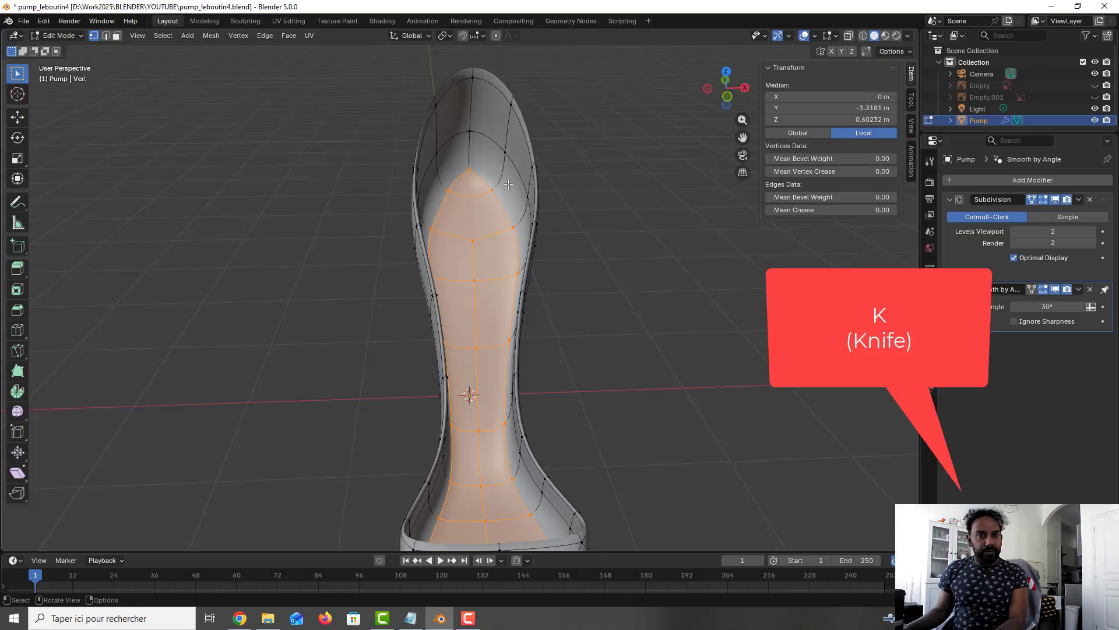
click(470, 170)
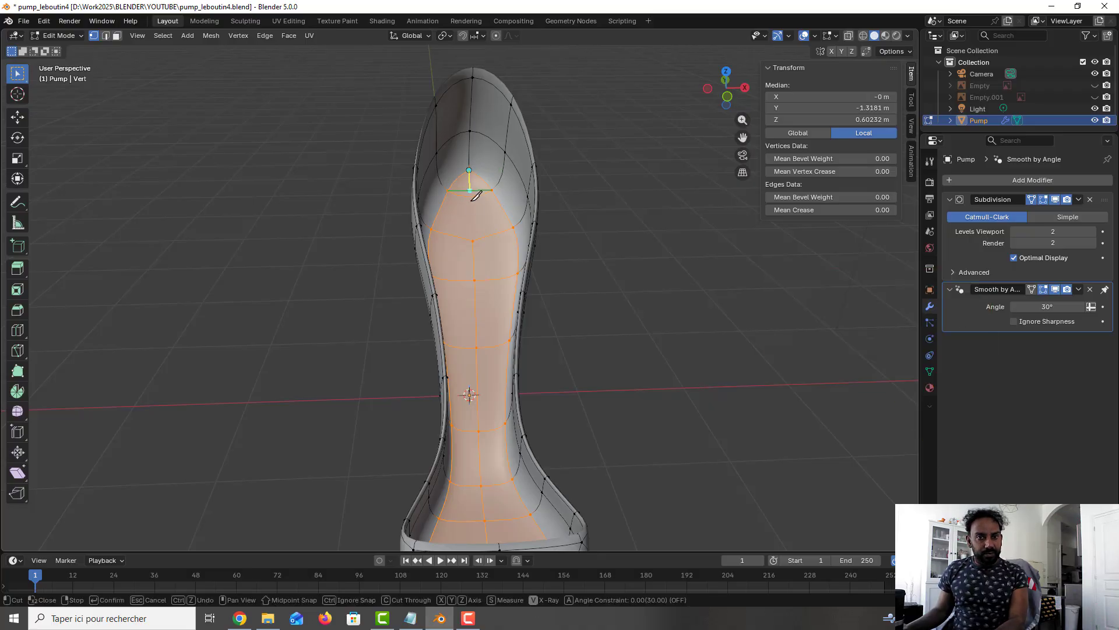
click(470, 231)
key(Return)
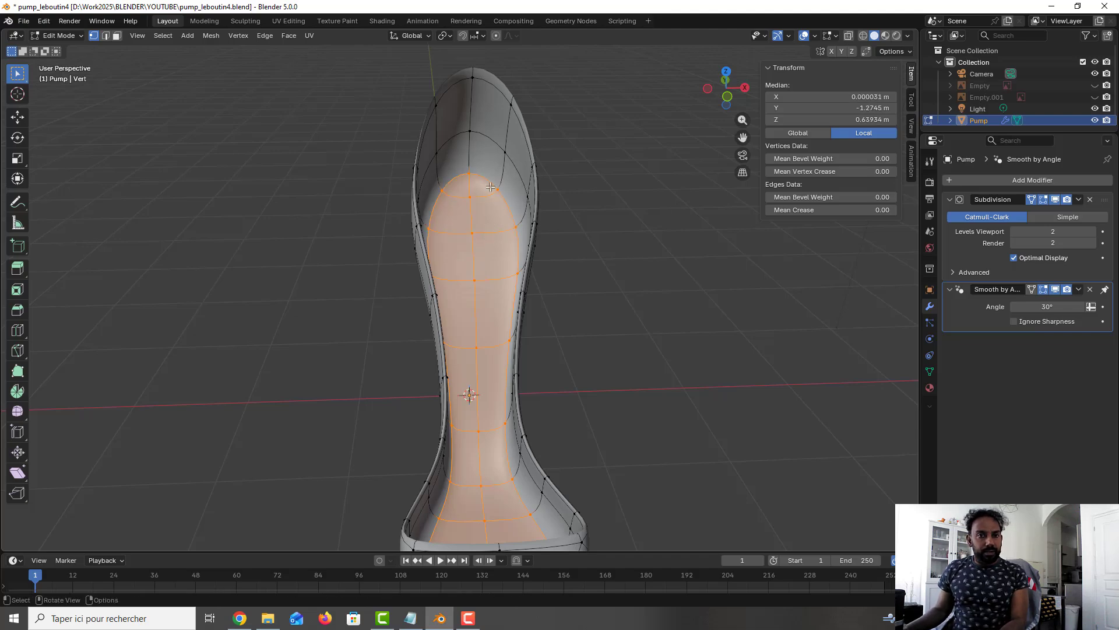
Return to Object Mode with Material Preview shading to check the insole's heel end, and save the file
key(Tab)
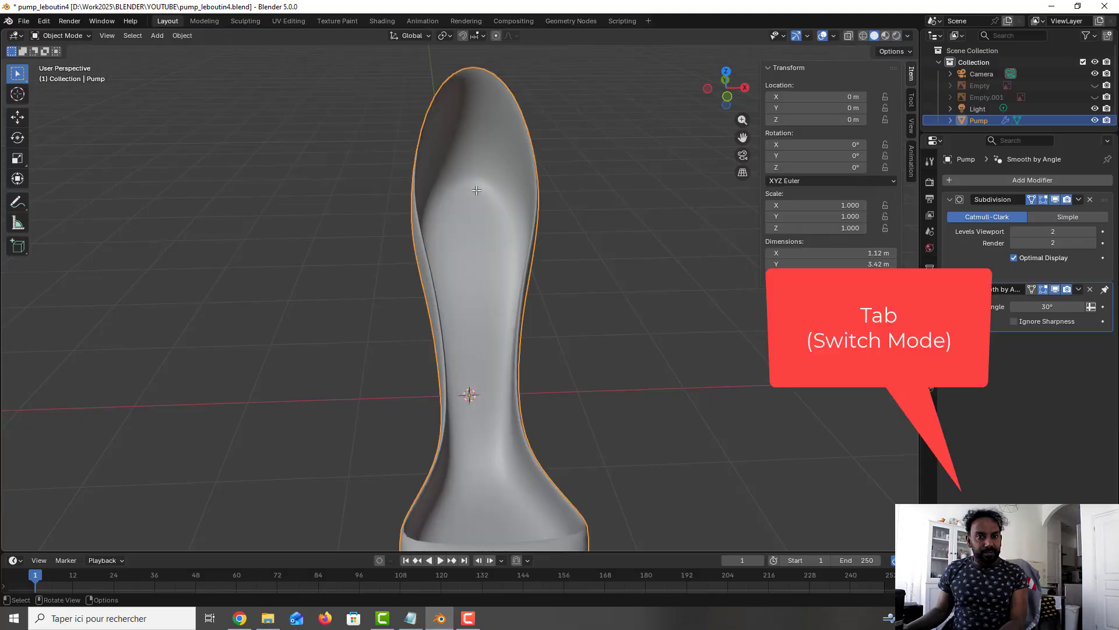
click(885, 36)
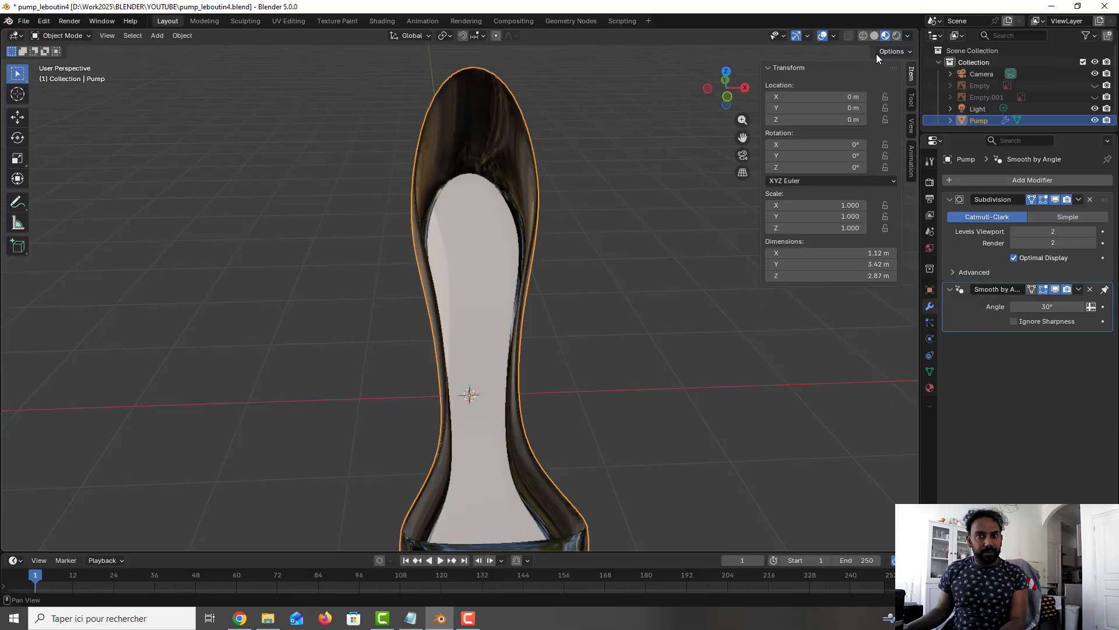
scroll(568, 215, down, 1)
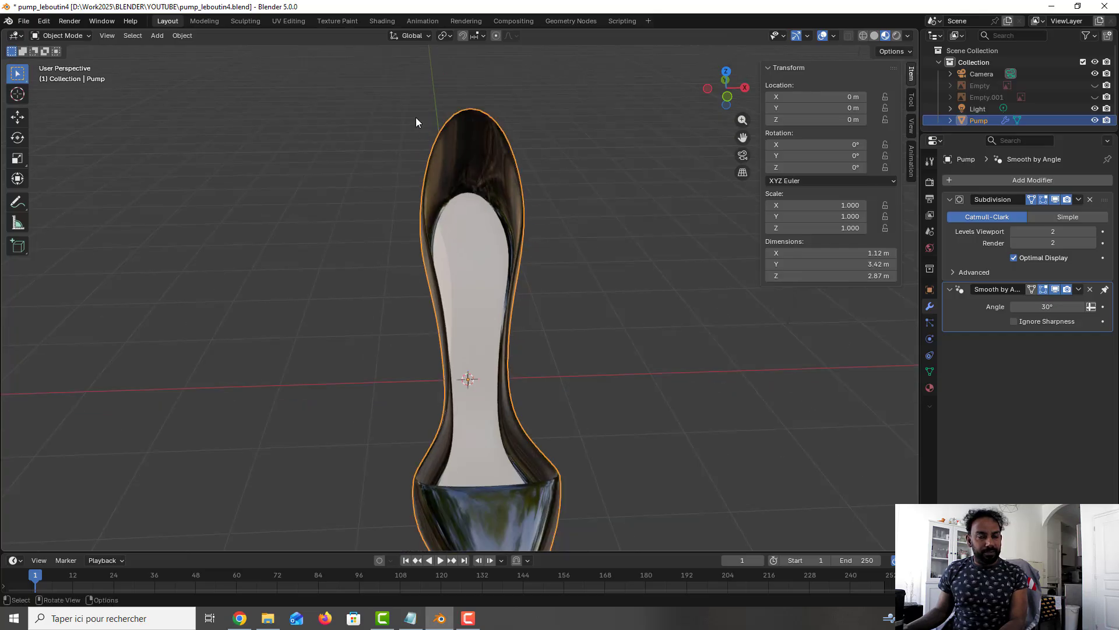
key(ctrl+s)
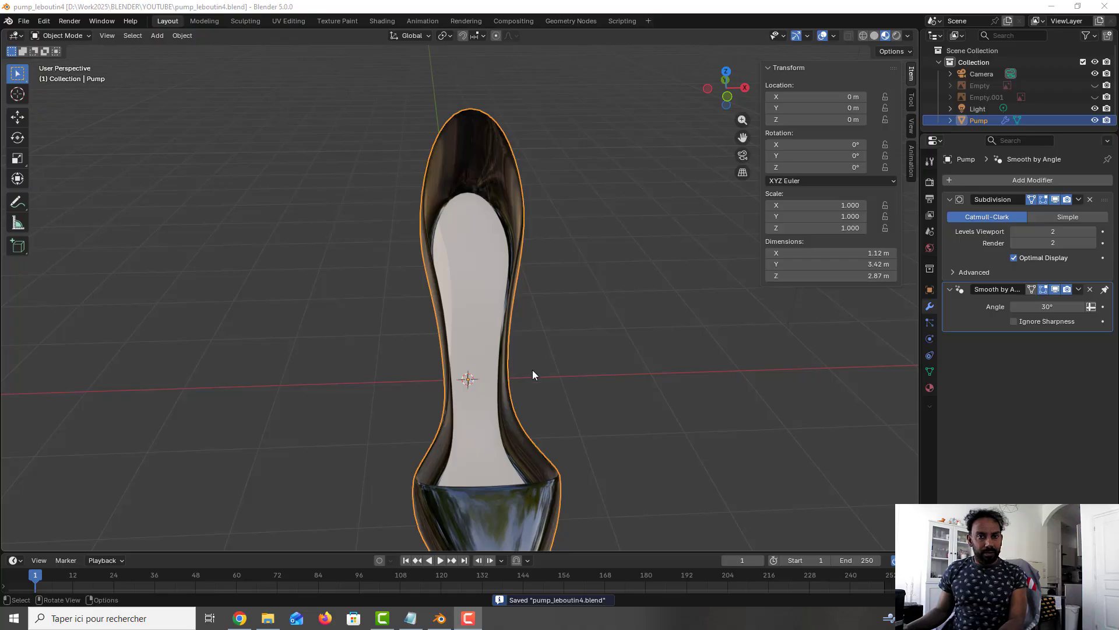
middle_drag(537, 369, 573, 353)
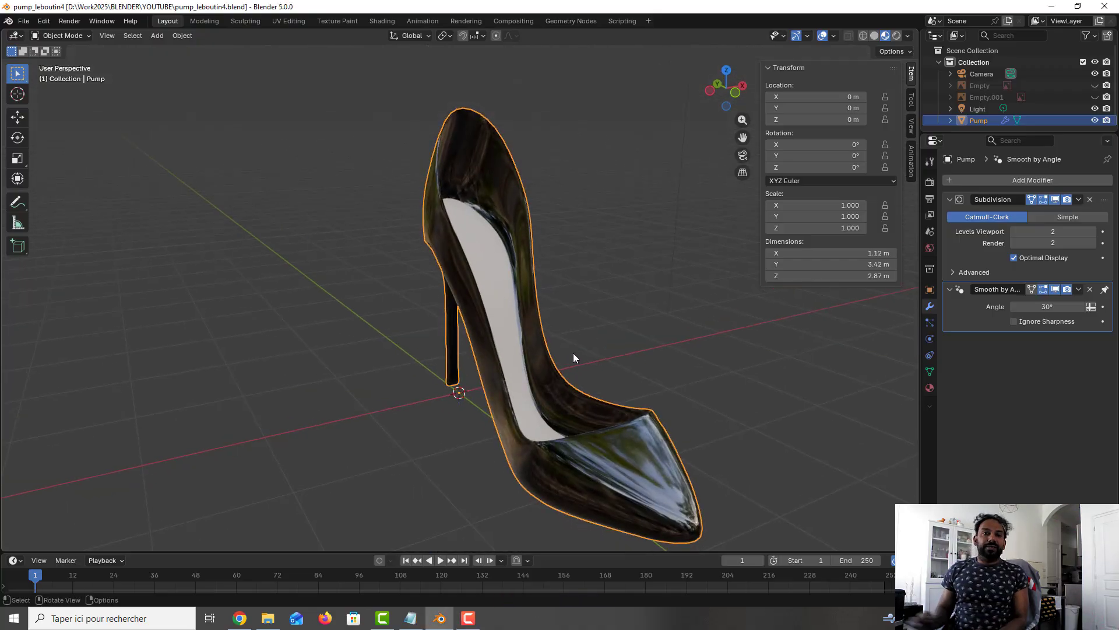